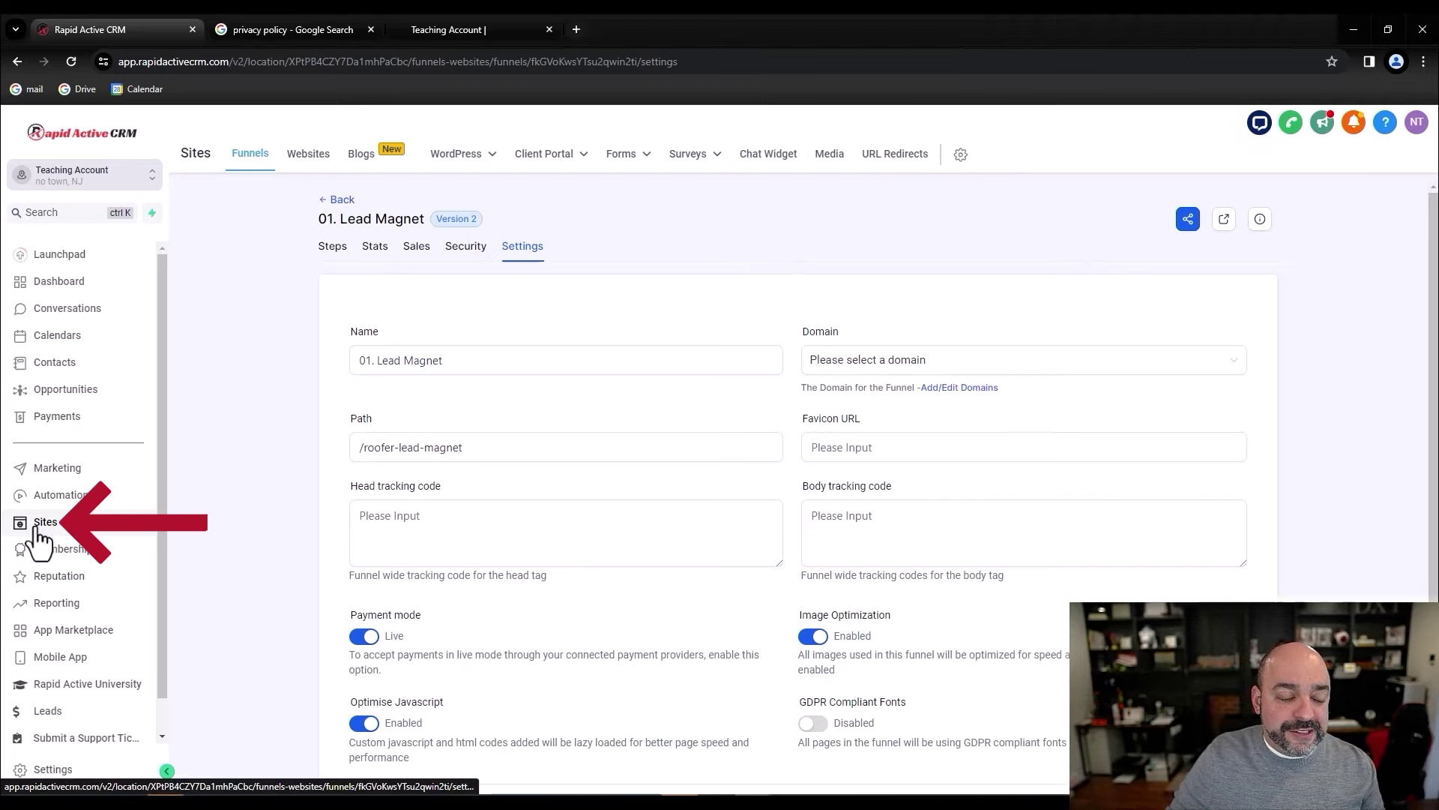
Go back from the 01. Lead Magnet settings to the Funnels list in Sites.
{"action": "left_click", "coordinate": [339, 200]}
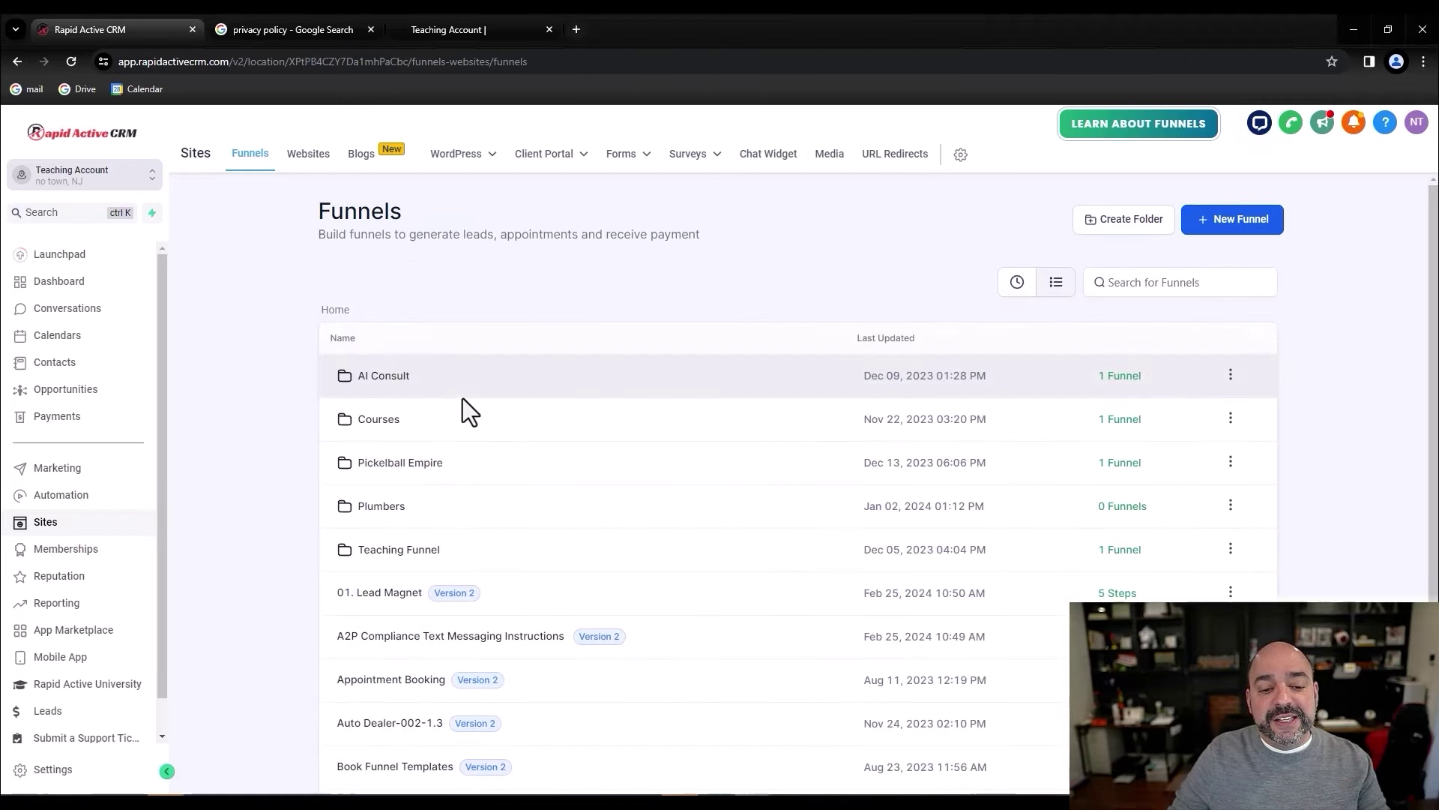
Open the 01. Lead Magnet funnel's Settings, showing its domain and /roofer-lead-magnet path.
{"action": "scroll", "coordinate": [442, 450], "scroll_direction": "down", "scroll_amount": 1}
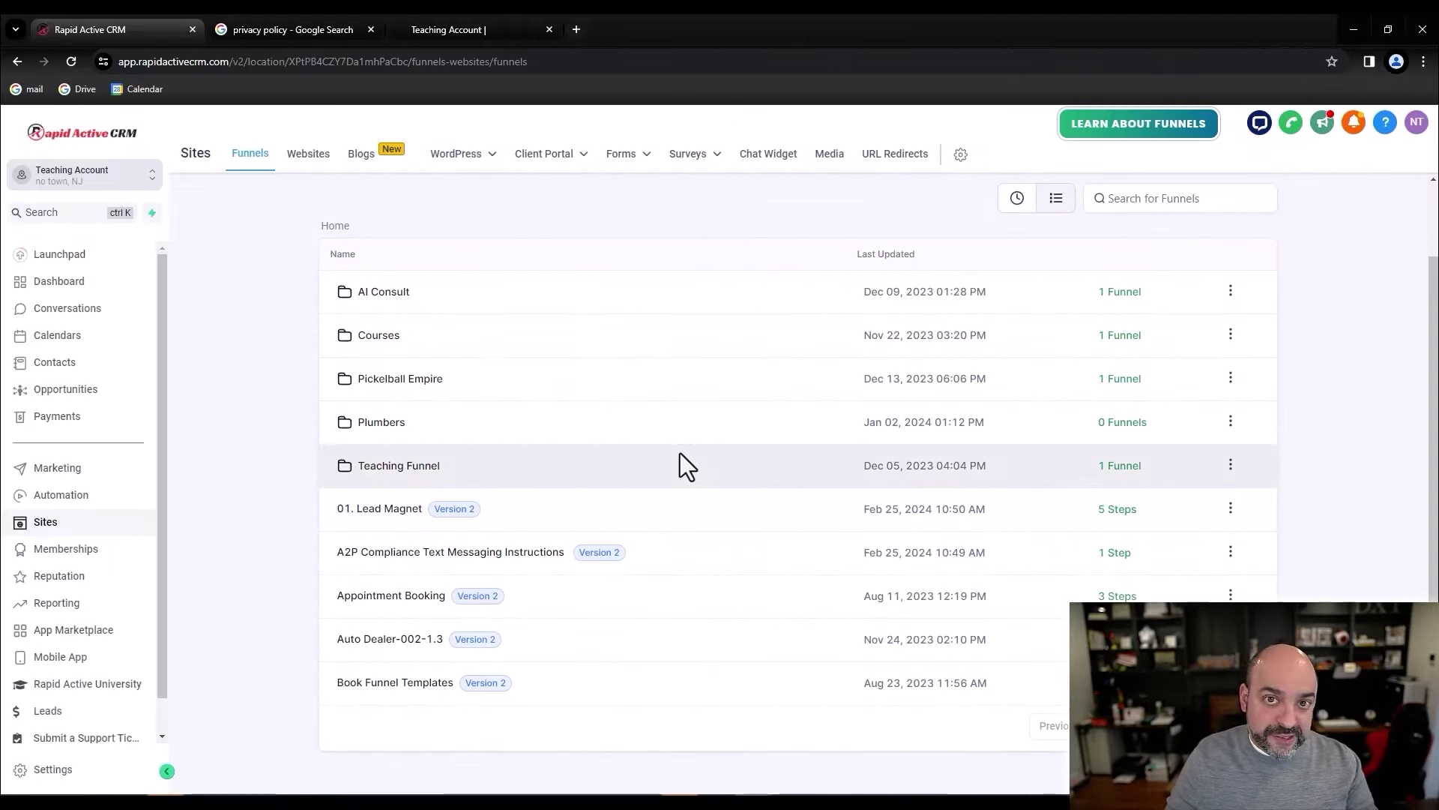
{"action": "left_click", "coordinate": [390, 508]}
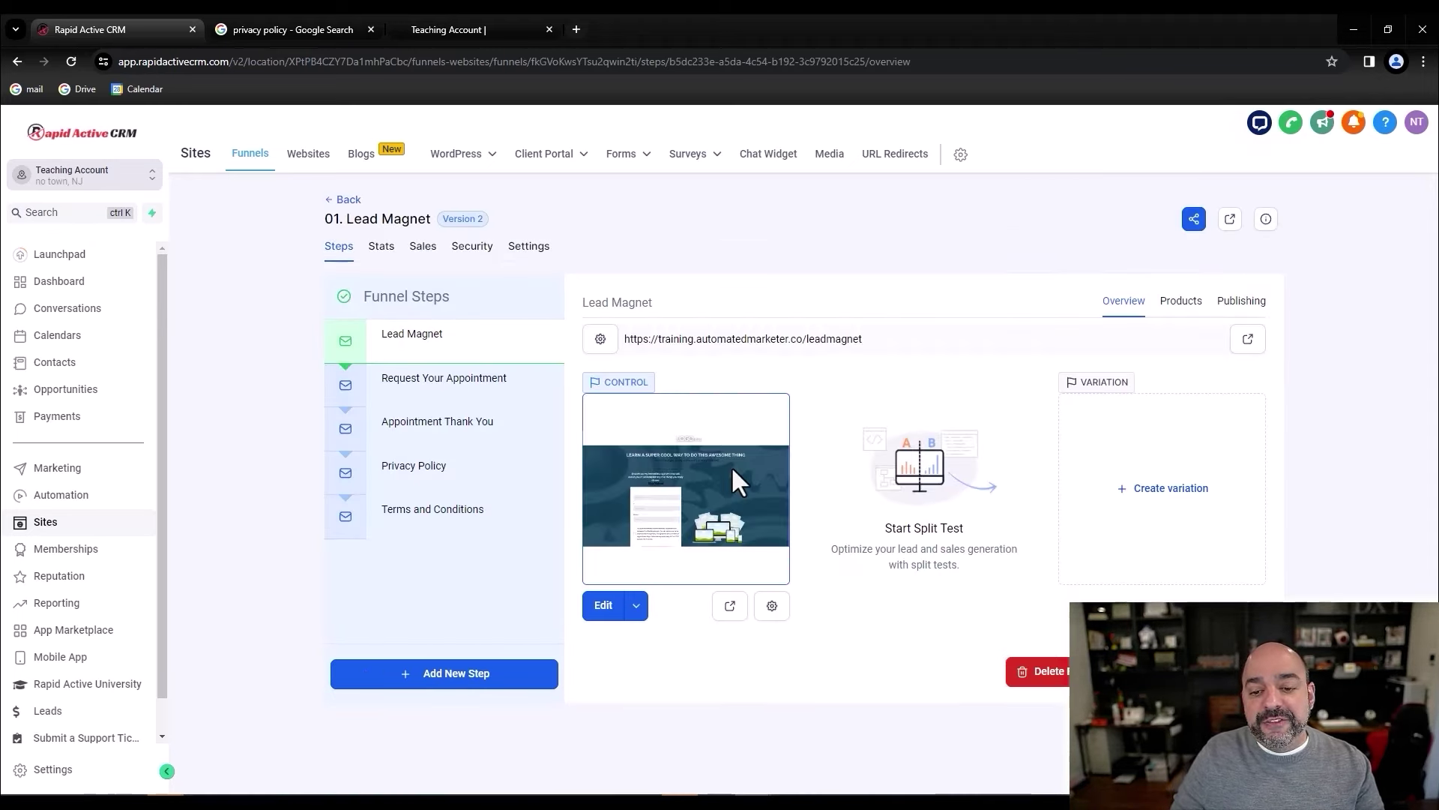
{"action": "left_click", "coordinate": [534, 247]}
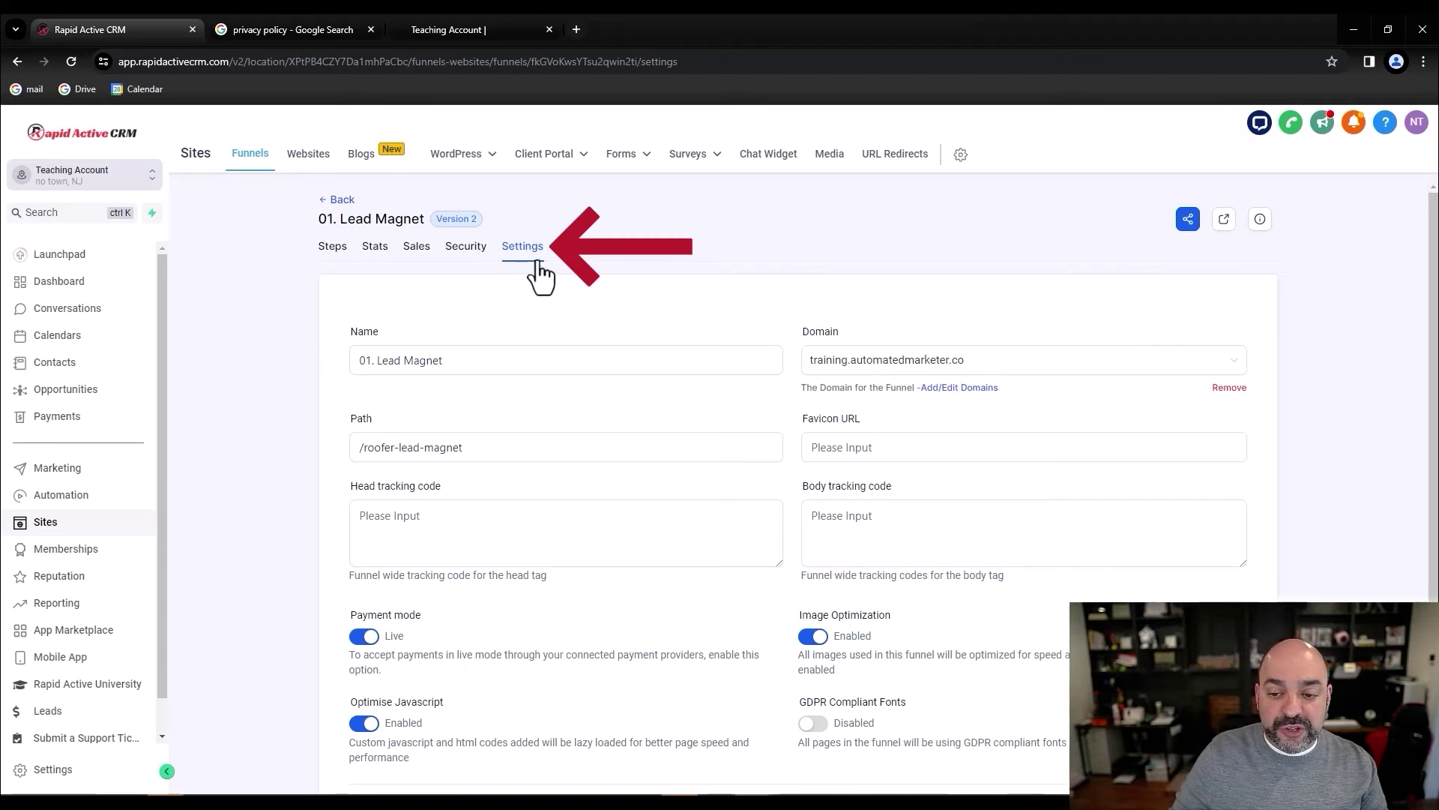
{"action": "left_click", "coordinate": [1064, 367]}
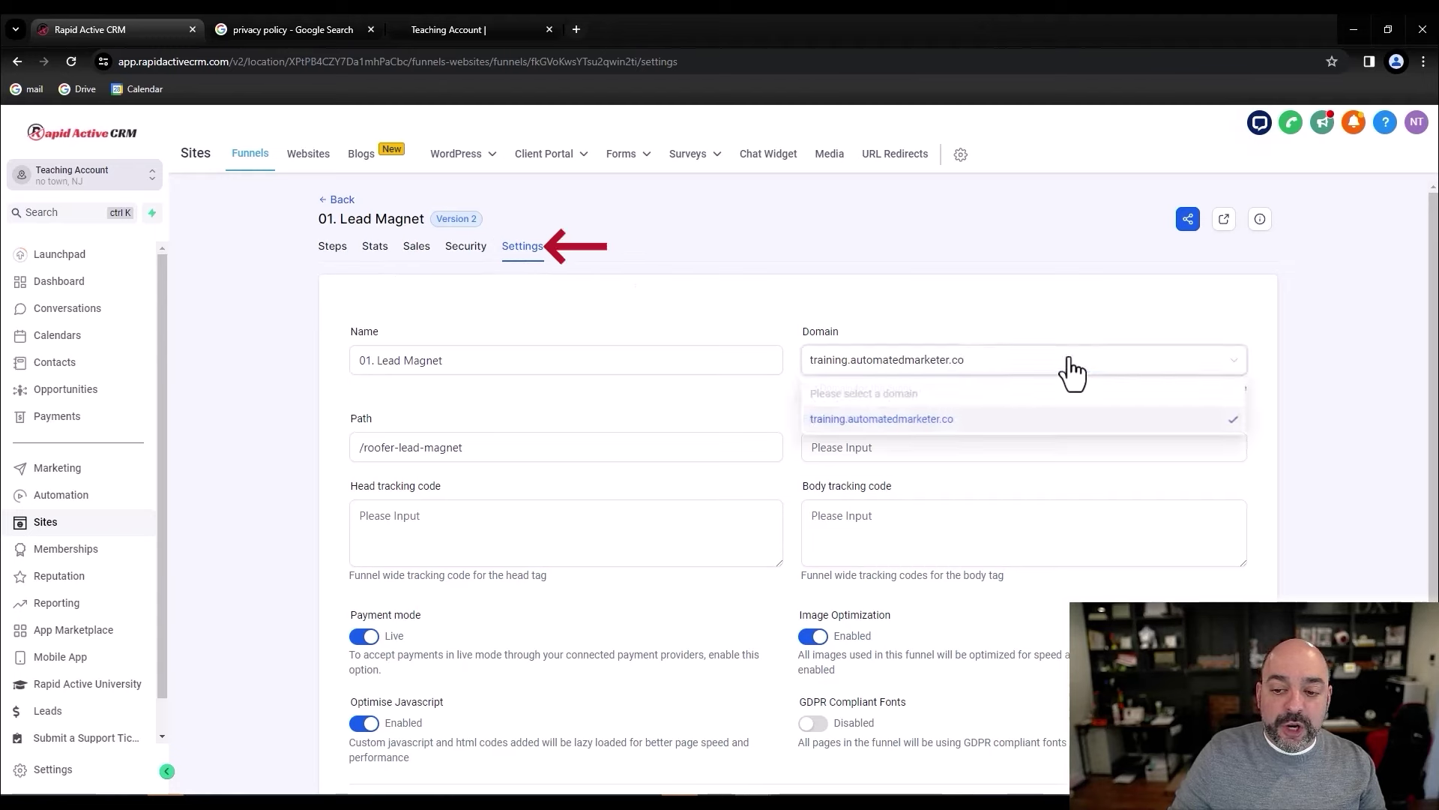
Set the funnel domain to training.automatedmarketer.co and change the path to /leadmagnet1.
{"action": "left_click", "coordinate": [997, 425]}
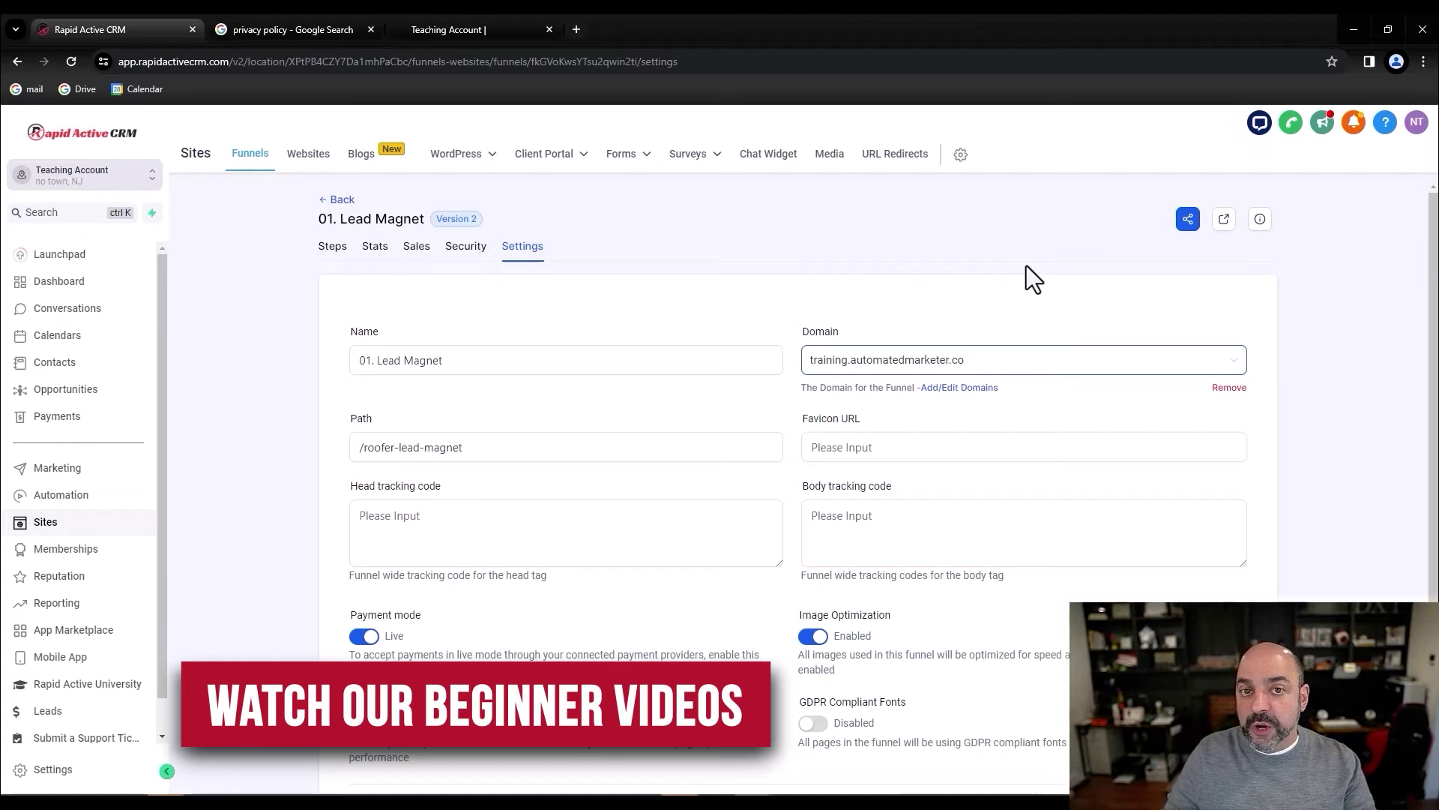
{"action": "scroll", "coordinate": [990, 272], "scroll_direction": "down", "scroll_amount": 2}
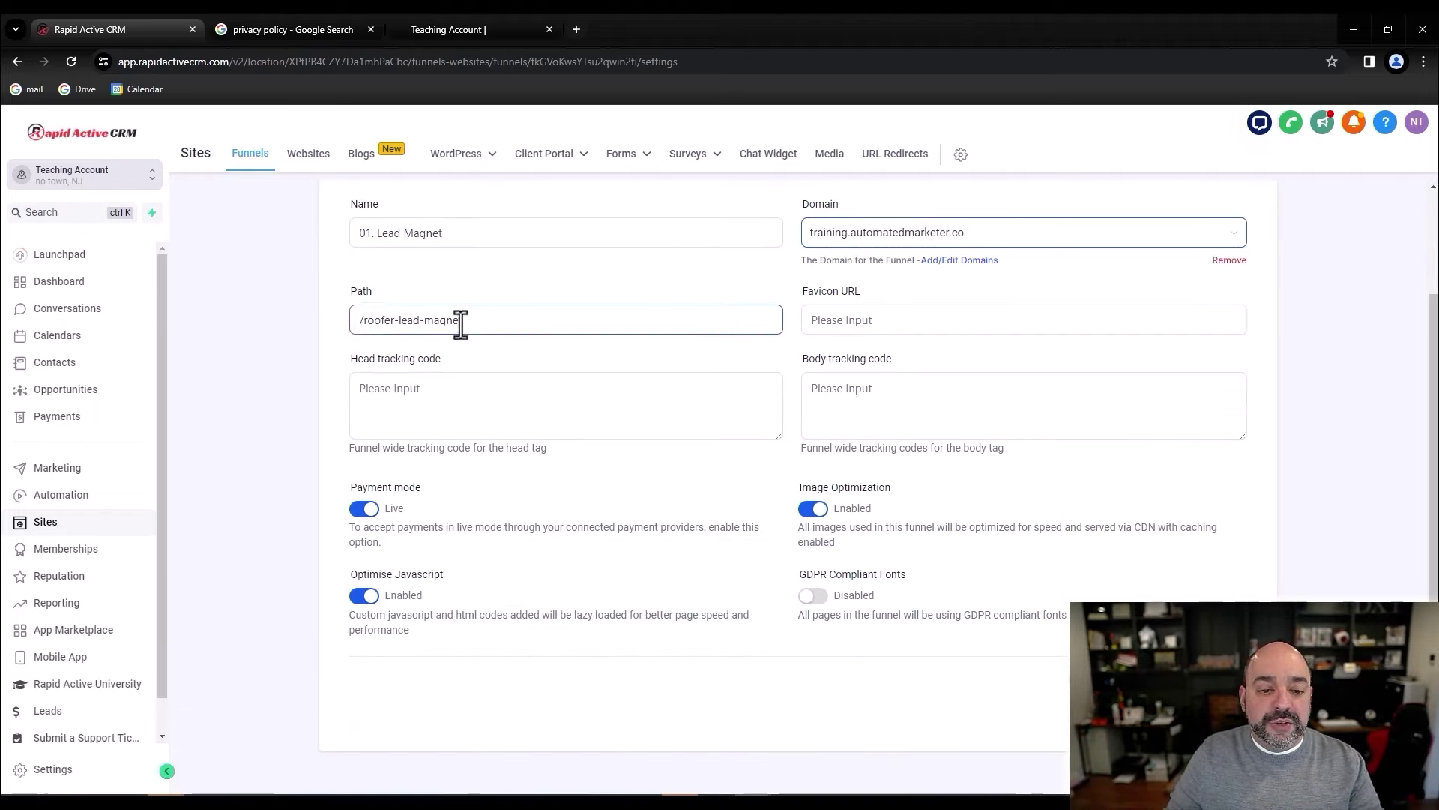
{"action": "left_click_drag", "start_coordinate": [461, 320], "coordinate": [363, 320]}
{"action": "type", "text": "le"}
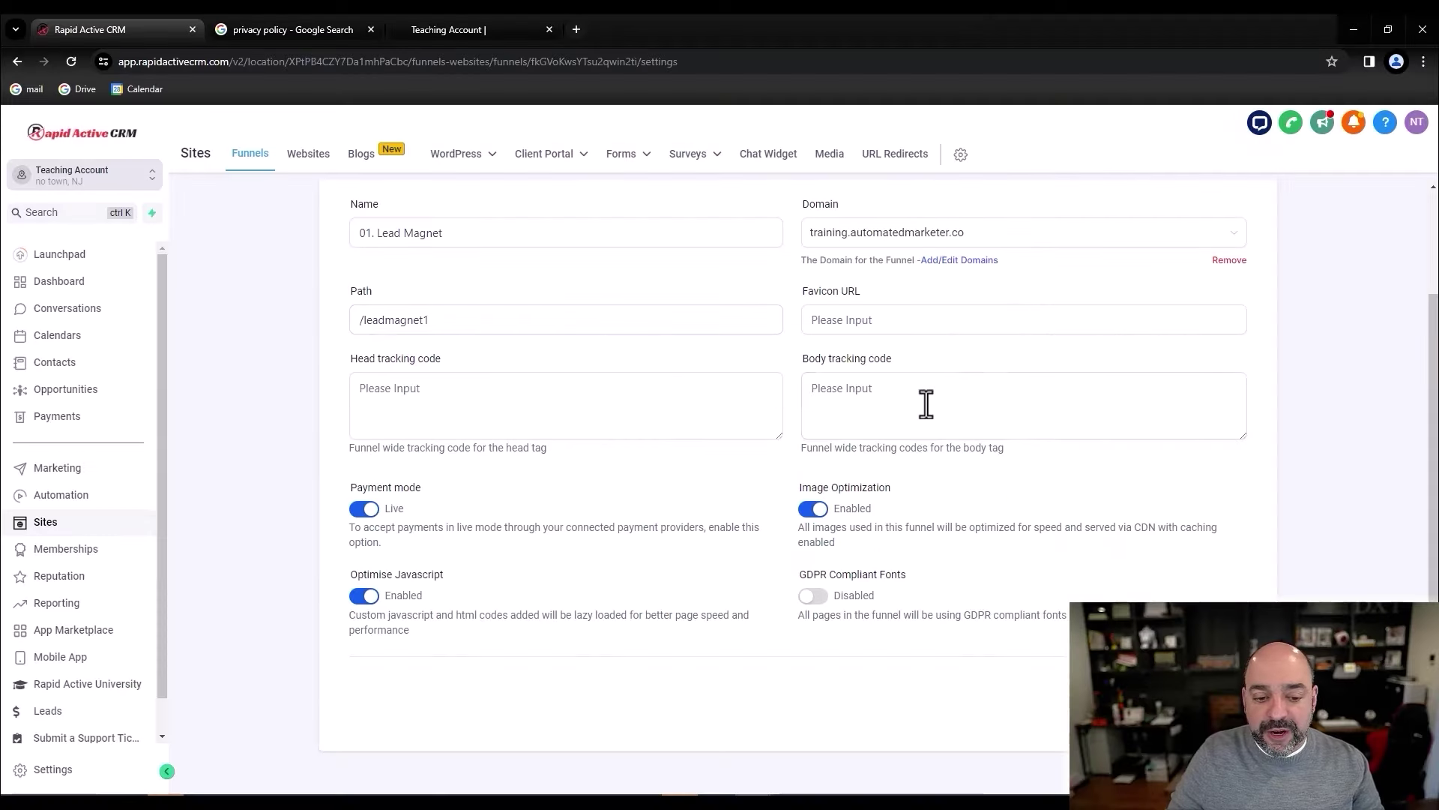
{"action": "left_click", "coordinate": [1211, 368]}
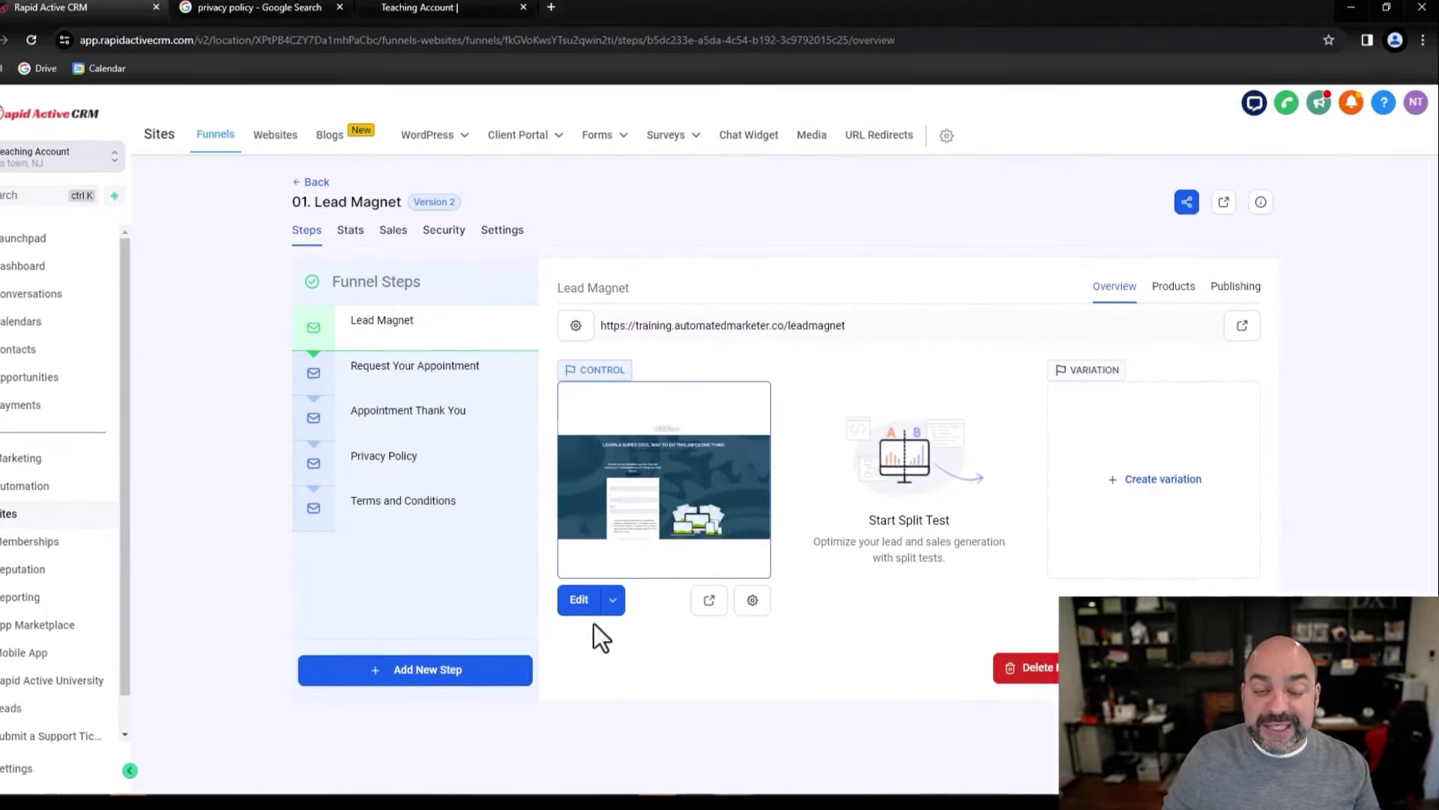
Open the Lead Magnet page in the page builder and select its logo placeholder.
{"action": "left_click", "coordinate": [581, 601]}
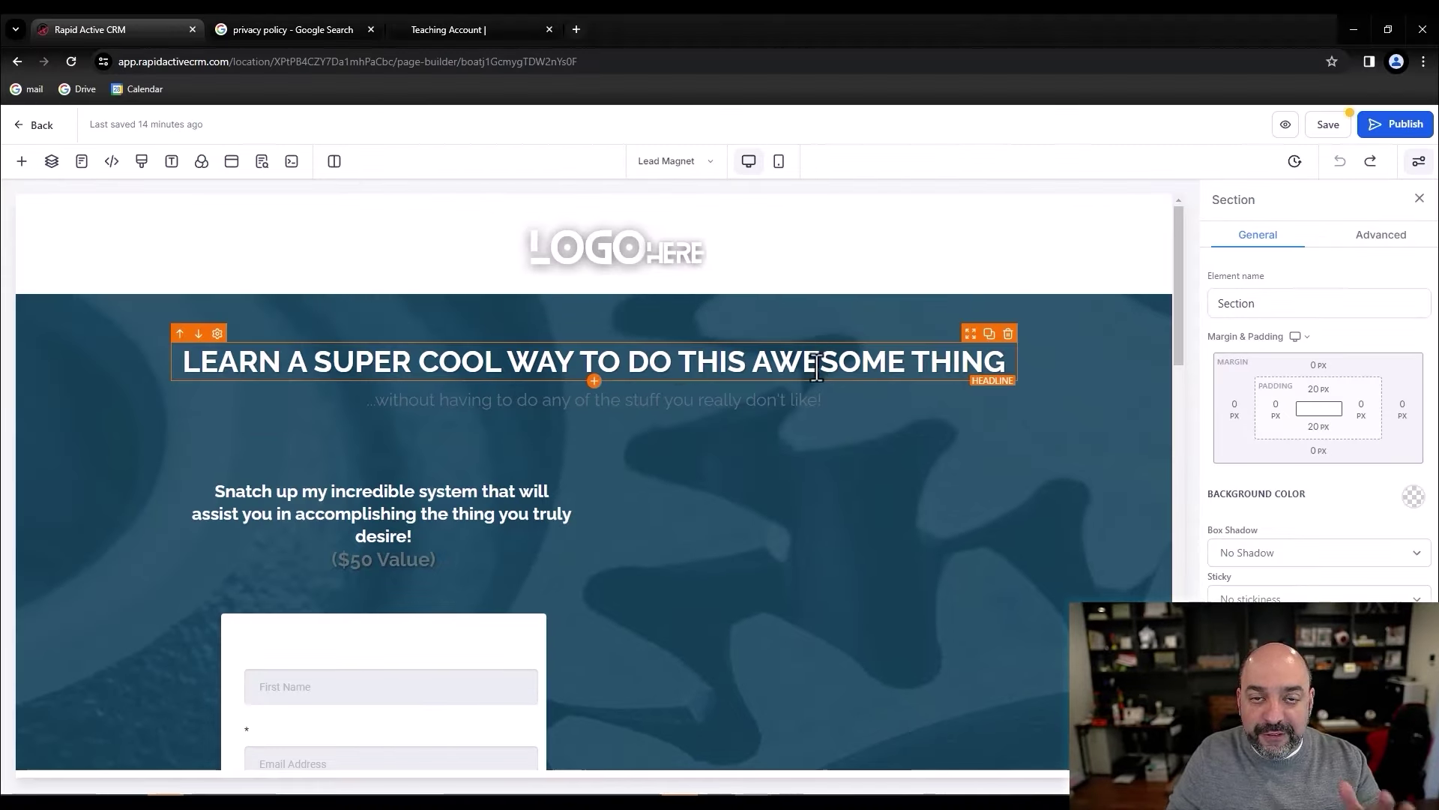
{"action": "left_click", "coordinate": [718, 248]}
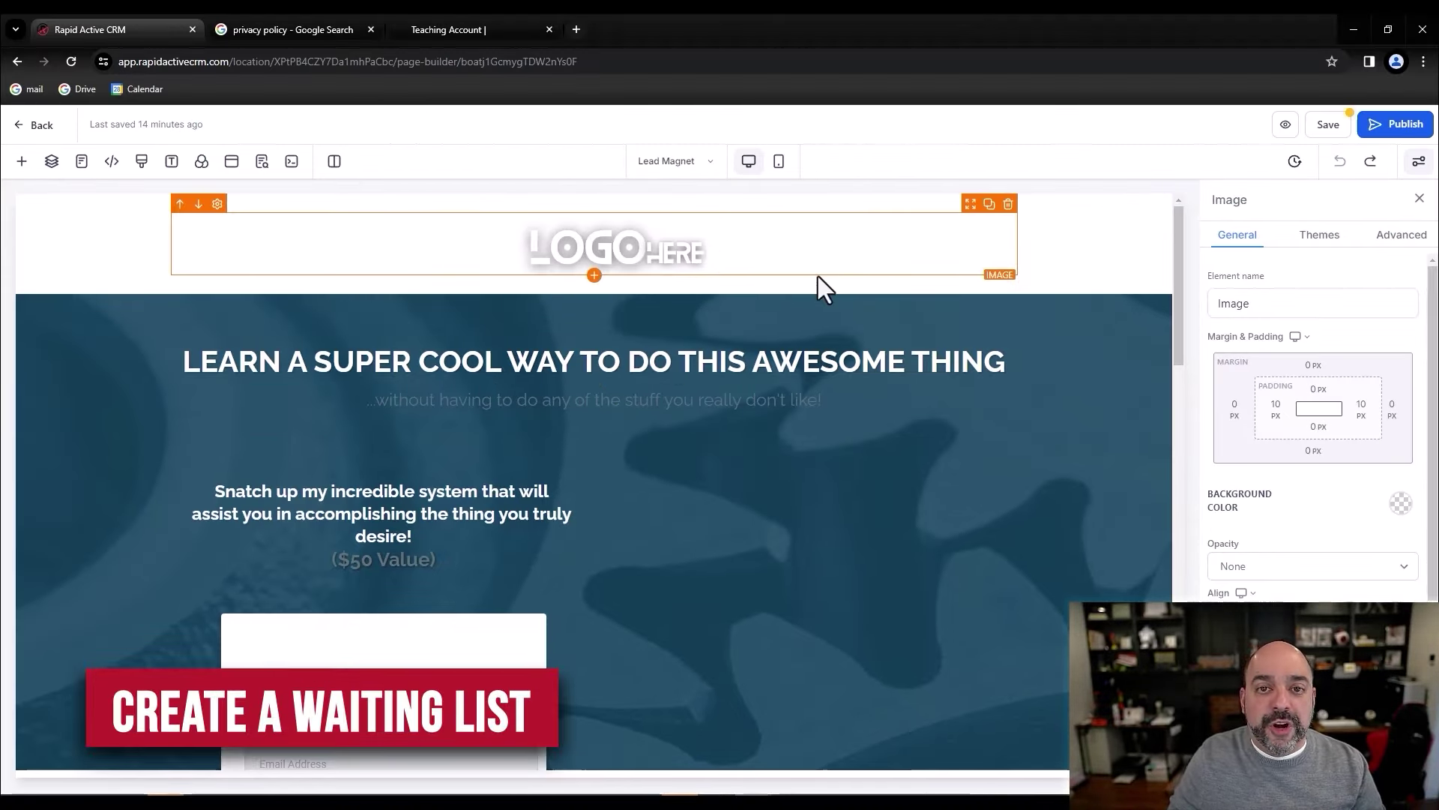
Replace the LOGO HERE placeholder with the gold real-estate logo from the media library.
{"action": "scroll", "coordinate": [1357, 524], "scroll_direction": "down", "scroll_amount": 3}
{"action": "left_click", "coordinate": [1384, 414]}
{"action": "left_click", "coordinate": [1375, 372]}
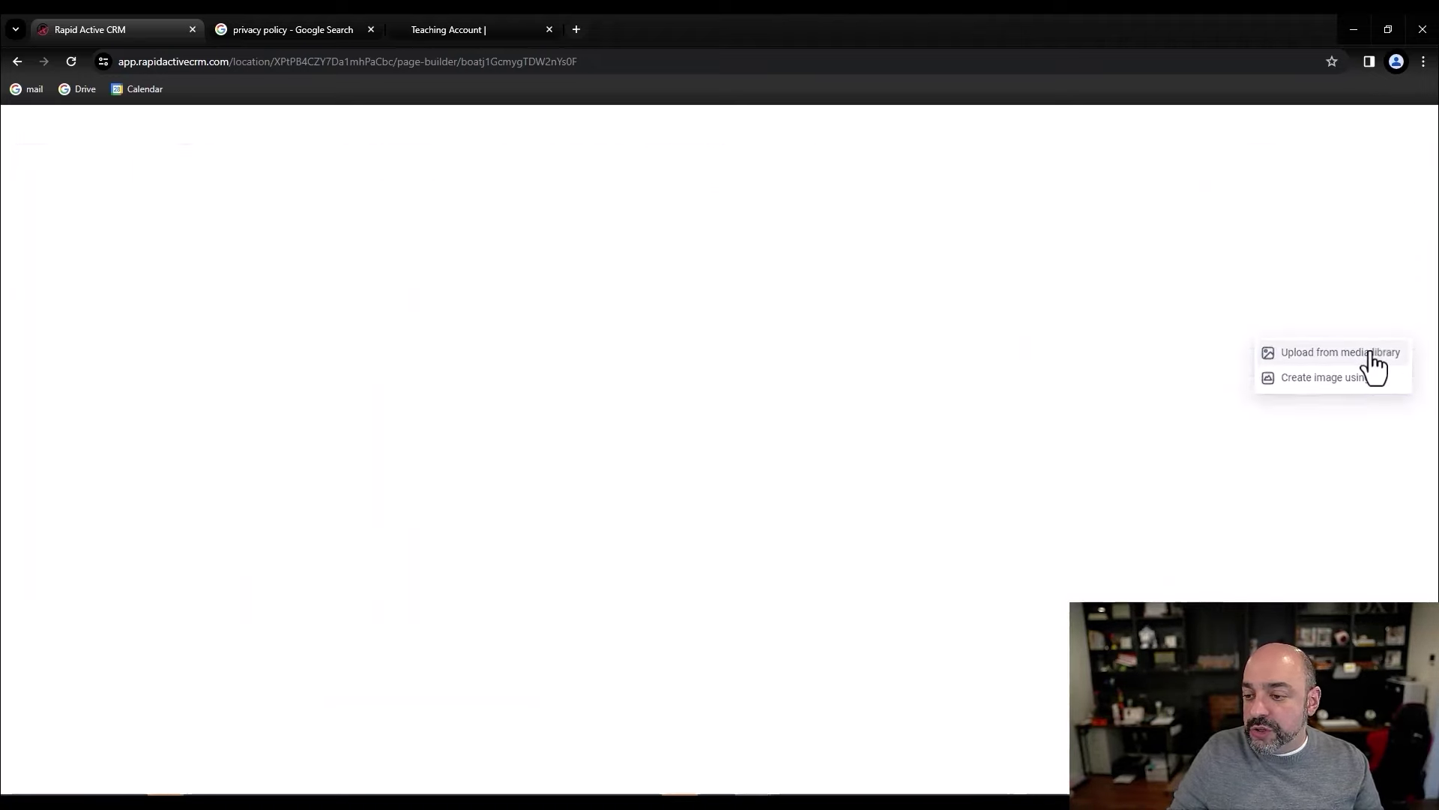
{"action": "left_click", "coordinate": [1047, 477]}
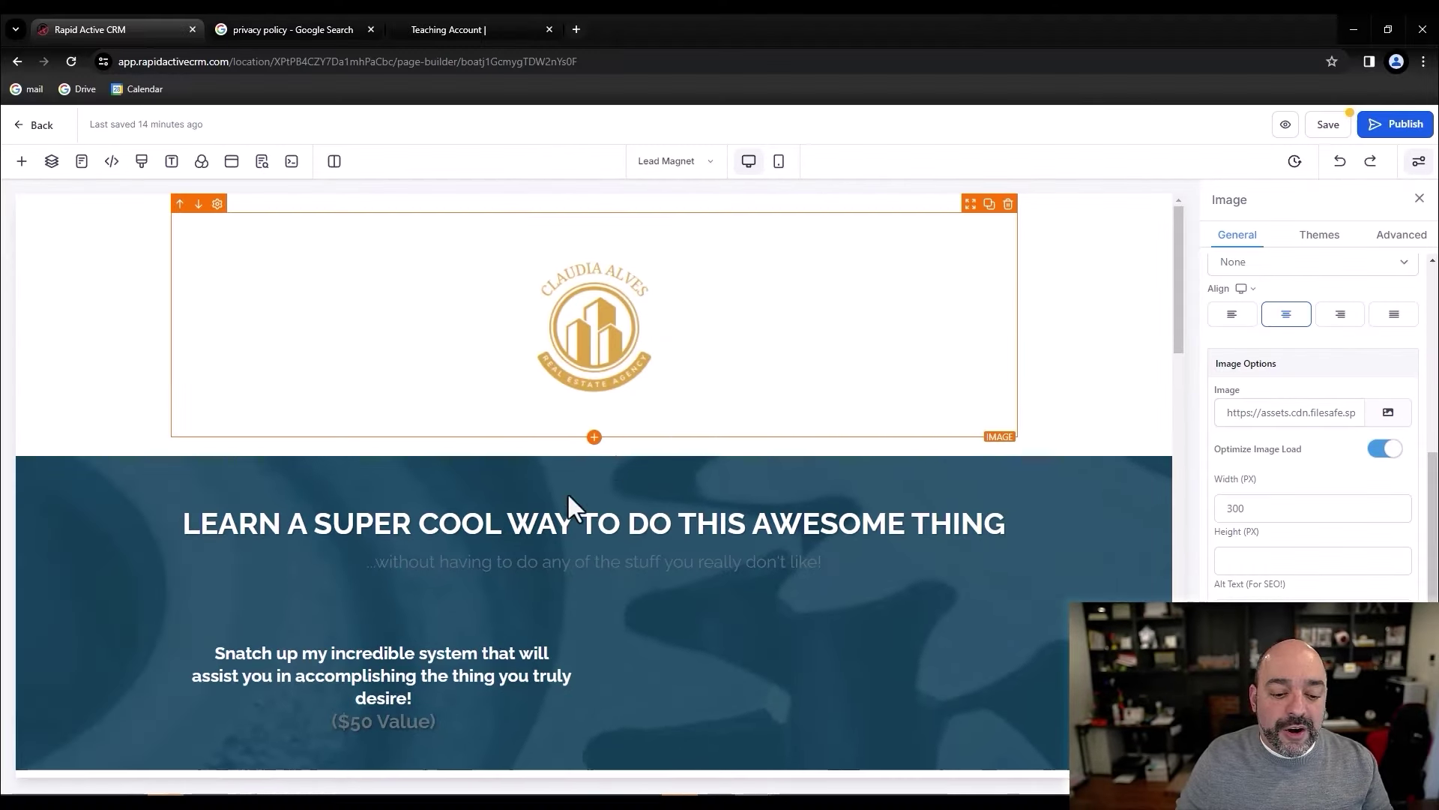
{"action": "scroll", "coordinate": [570, 479], "scroll_direction": "down", "scroll_amount": 2}
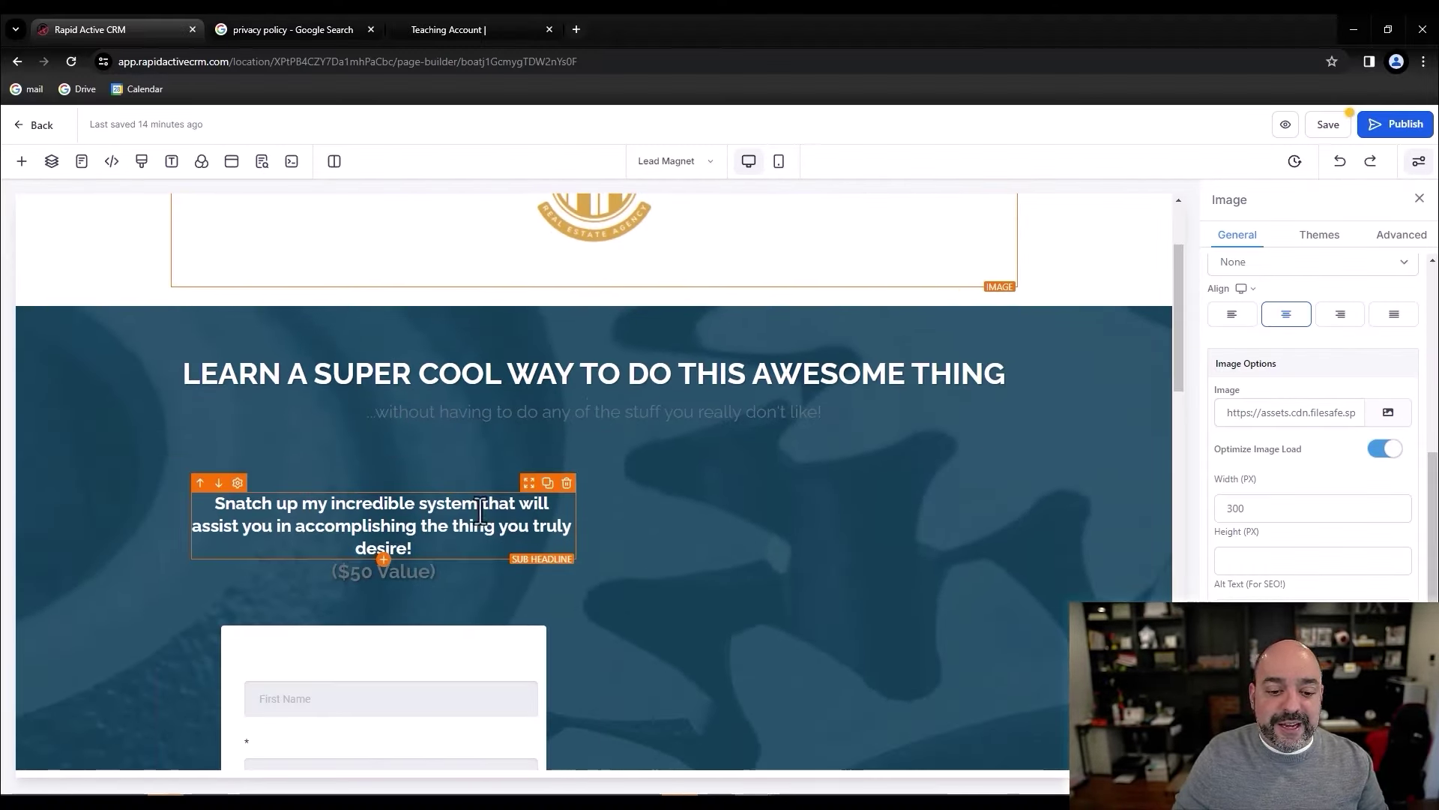
Delete the sub headline and ($50 Value) lines and retitle the headline 'JOIN OUR WAITING'.
{"action": "left_click", "coordinate": [566, 484]}
{"action": "left_click", "coordinate": [563, 498]}
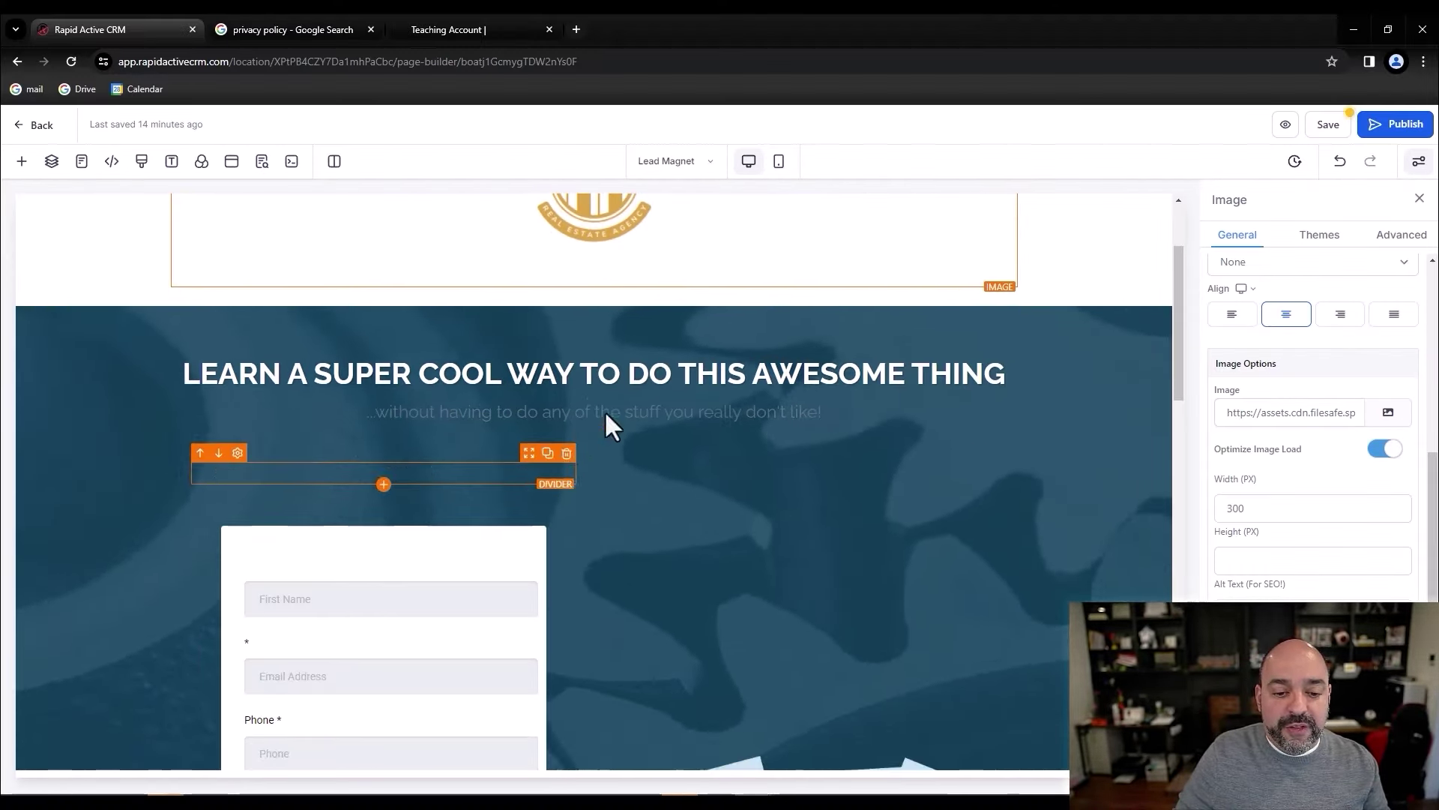
{"action": "left_click_drag", "start_coordinate": [1003, 373], "coordinate": [193, 361]}
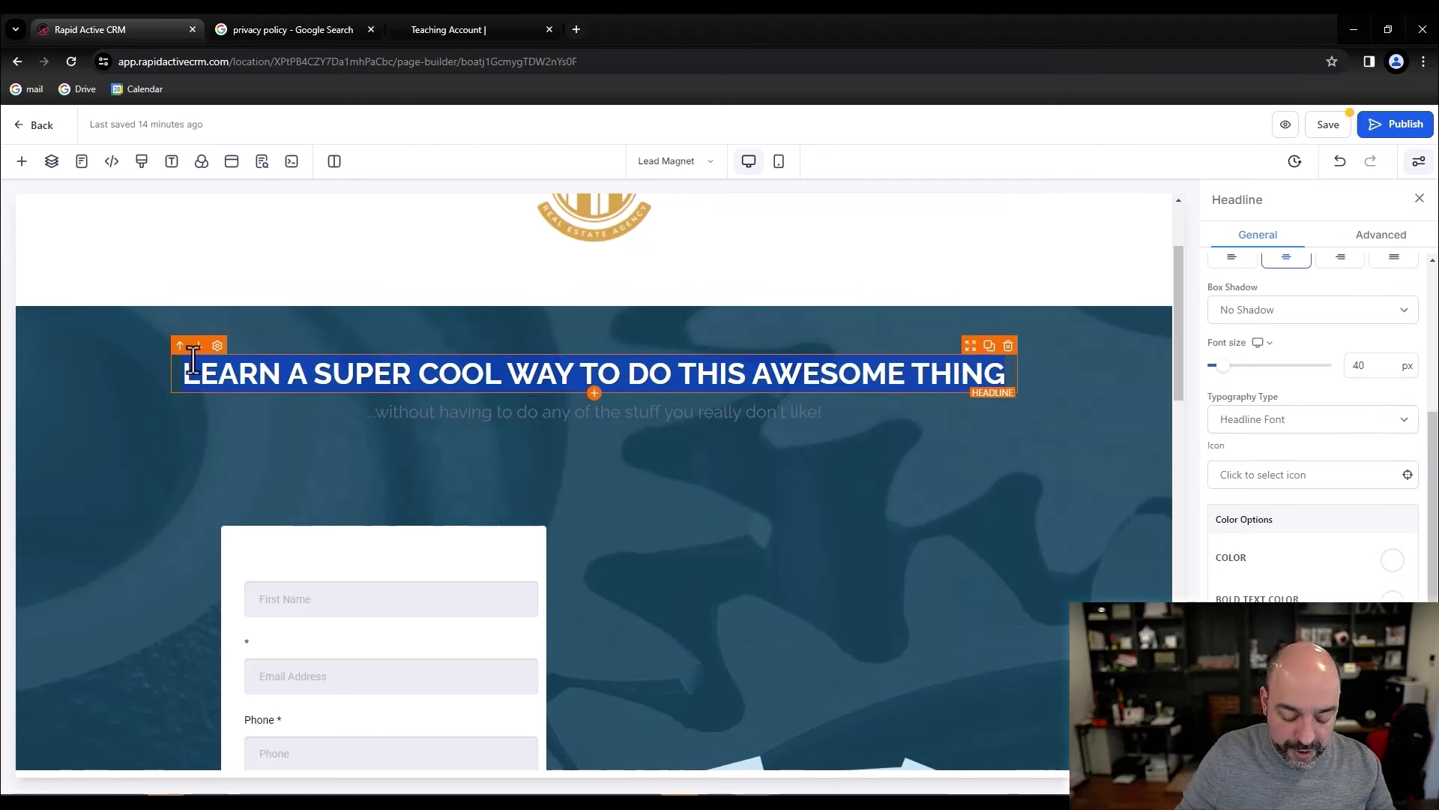
{"action": "type", "text": "JOIN OUR WA"}
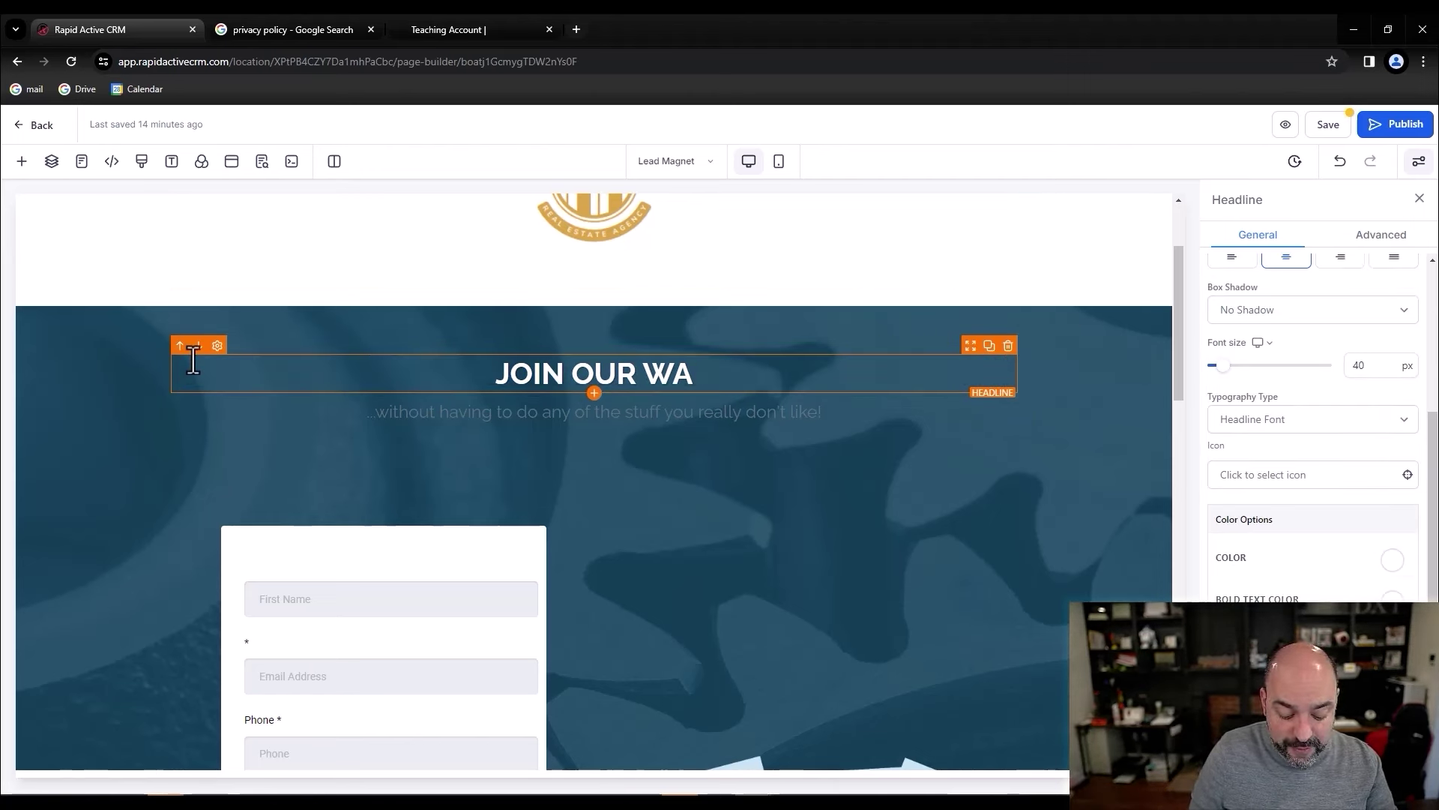
{"action": "type", "text": "ITING"}
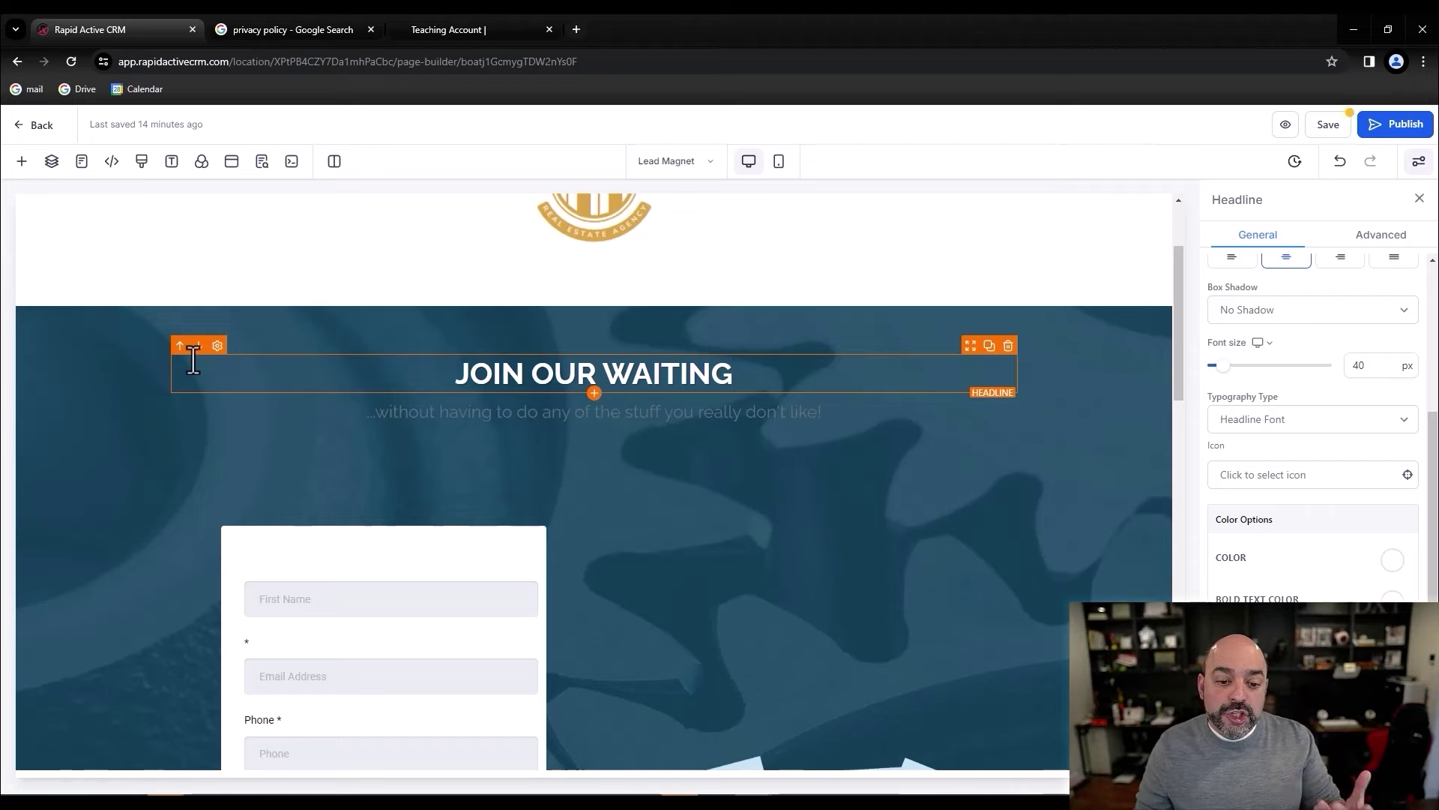
{"action": "scroll", "coordinate": [315, 388], "scroll_direction": "down", "scroll_amount": 3}
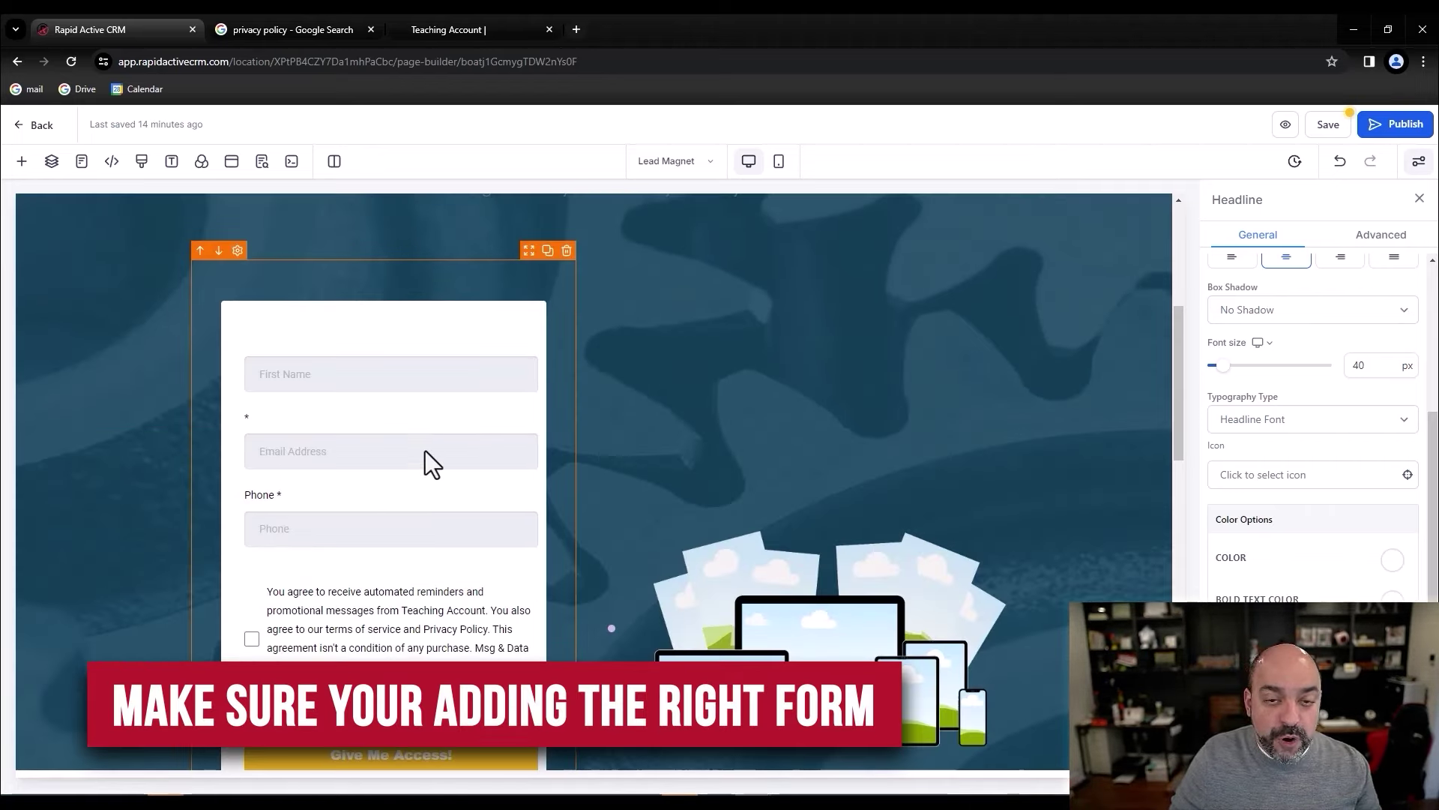
{"action": "left_click", "coordinate": [425, 455]}
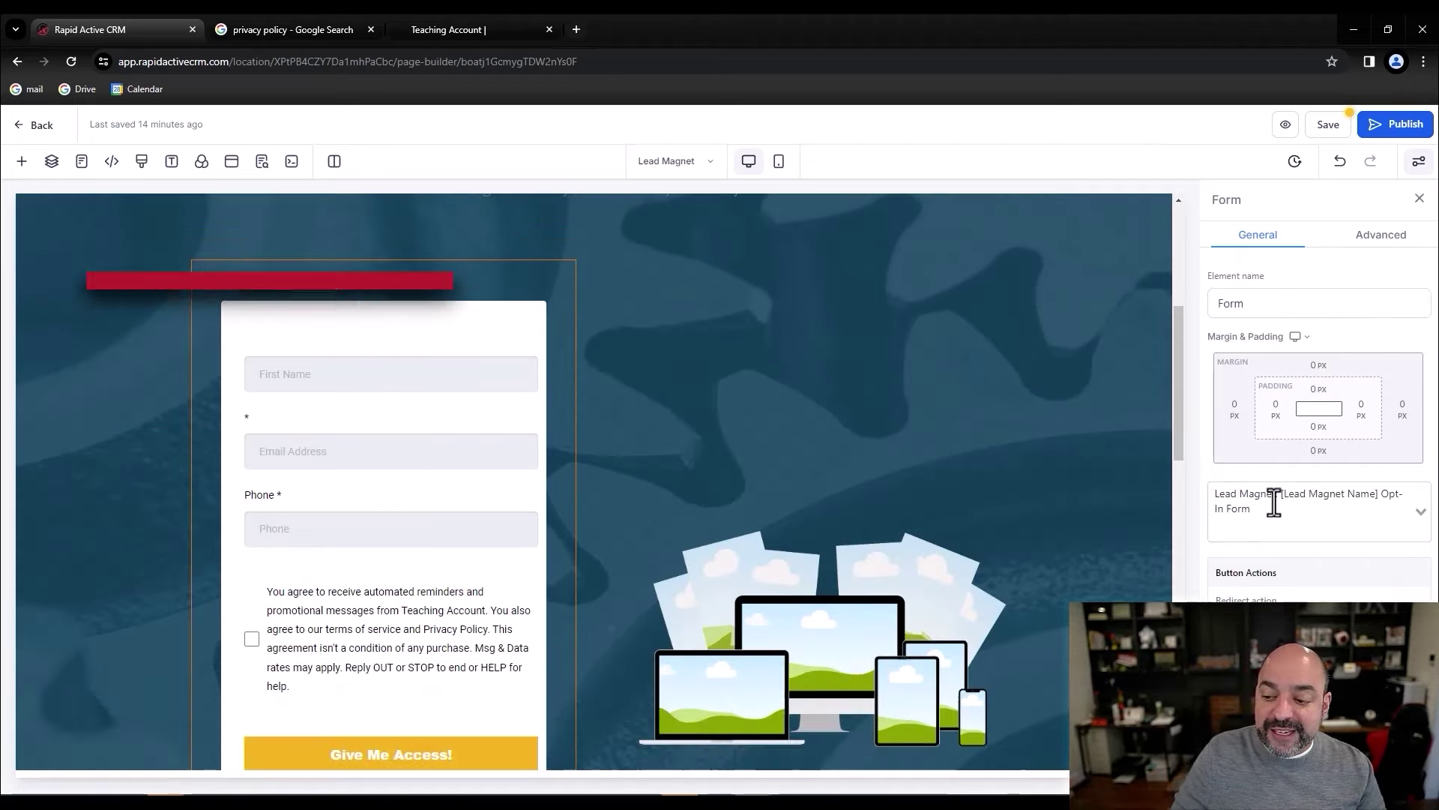
{"action": "left_click", "coordinate": [1393, 513]}
{"action": "scroll", "coordinate": [1334, 546], "scroll_direction": "down", "scroll_amount": 2}
{"action": "scroll", "coordinate": [1314, 581], "scroll_direction": "up", "scroll_amount": 2}
{"action": "scroll", "coordinate": [1319, 554], "scroll_direction": "down", "scroll_amount": 2}
{"action": "left_click", "coordinate": [1246, 517]}
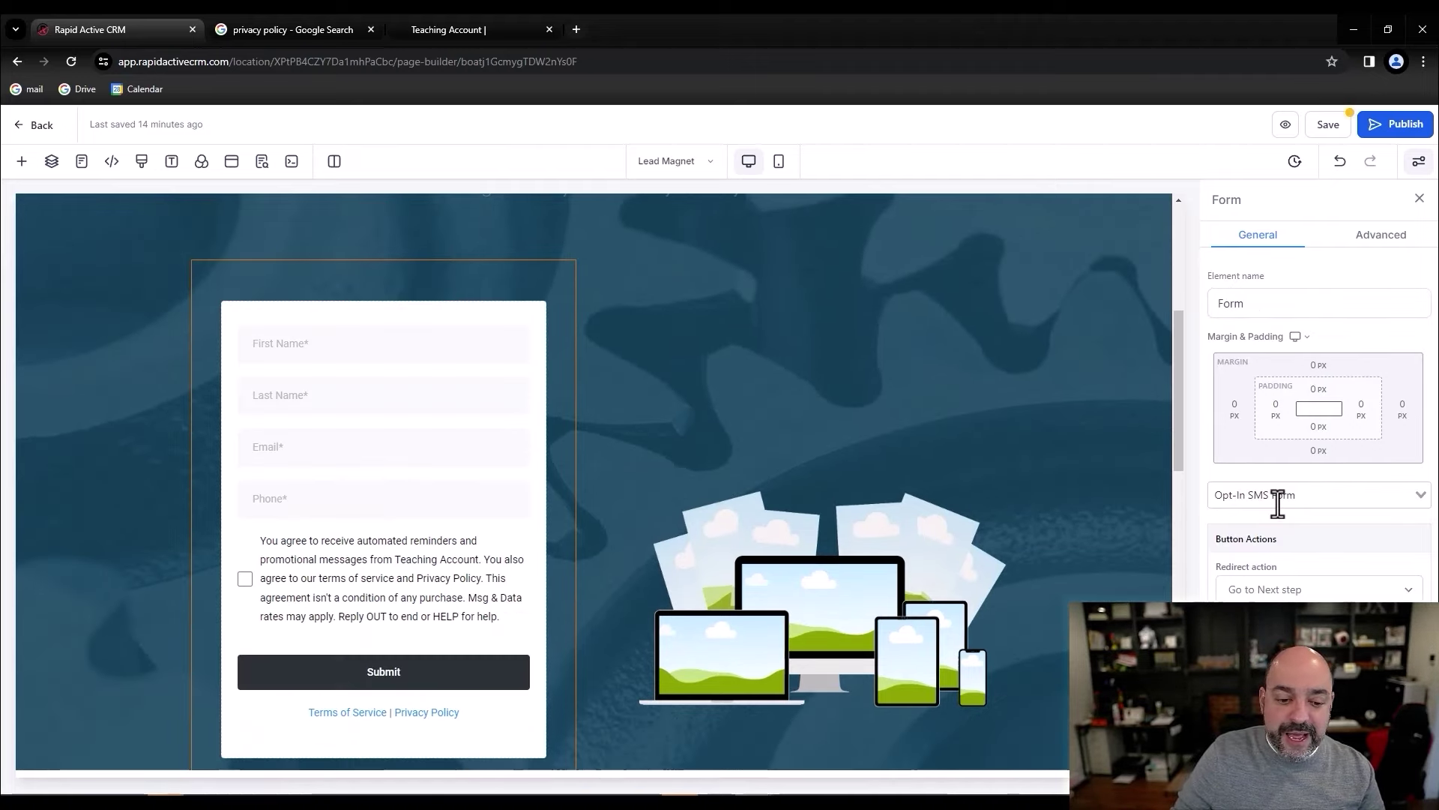
{"action": "left_click", "coordinate": [1341, 496]}
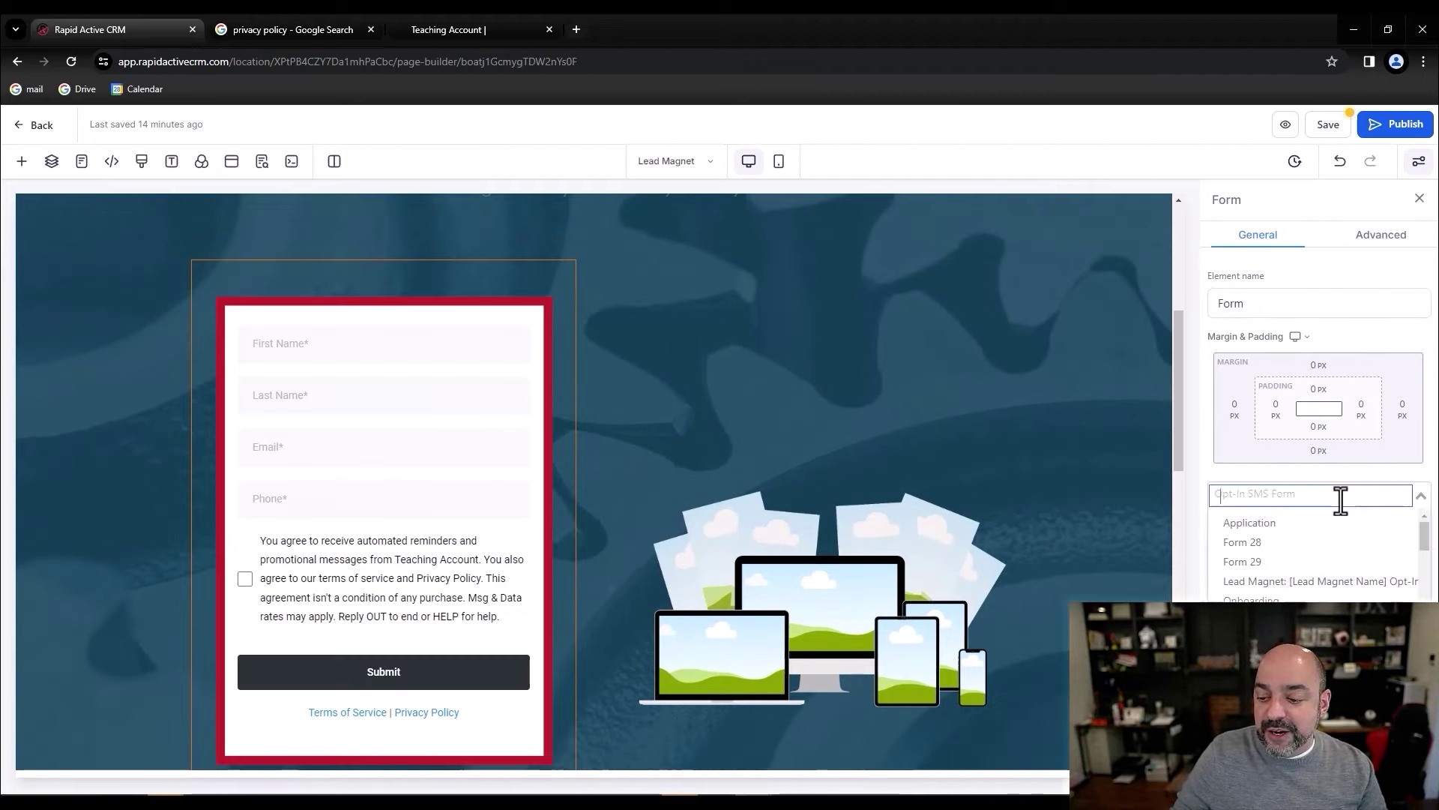
{"action": "scroll", "coordinate": [1330, 551], "scroll_direction": "down", "scroll_amount": 5}
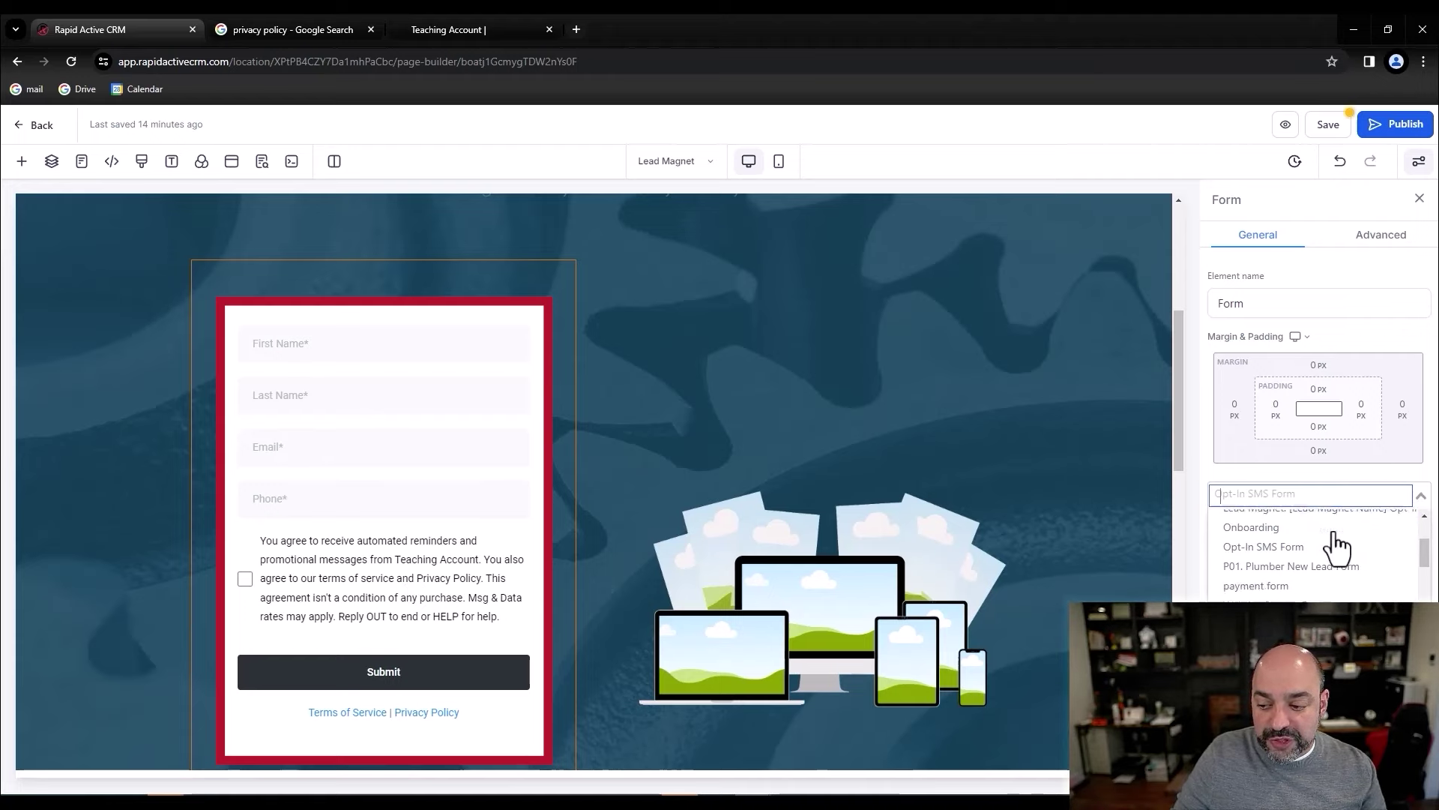
{"action": "scroll", "coordinate": [1344, 587], "scroll_direction": "up", "scroll_amount": 5}
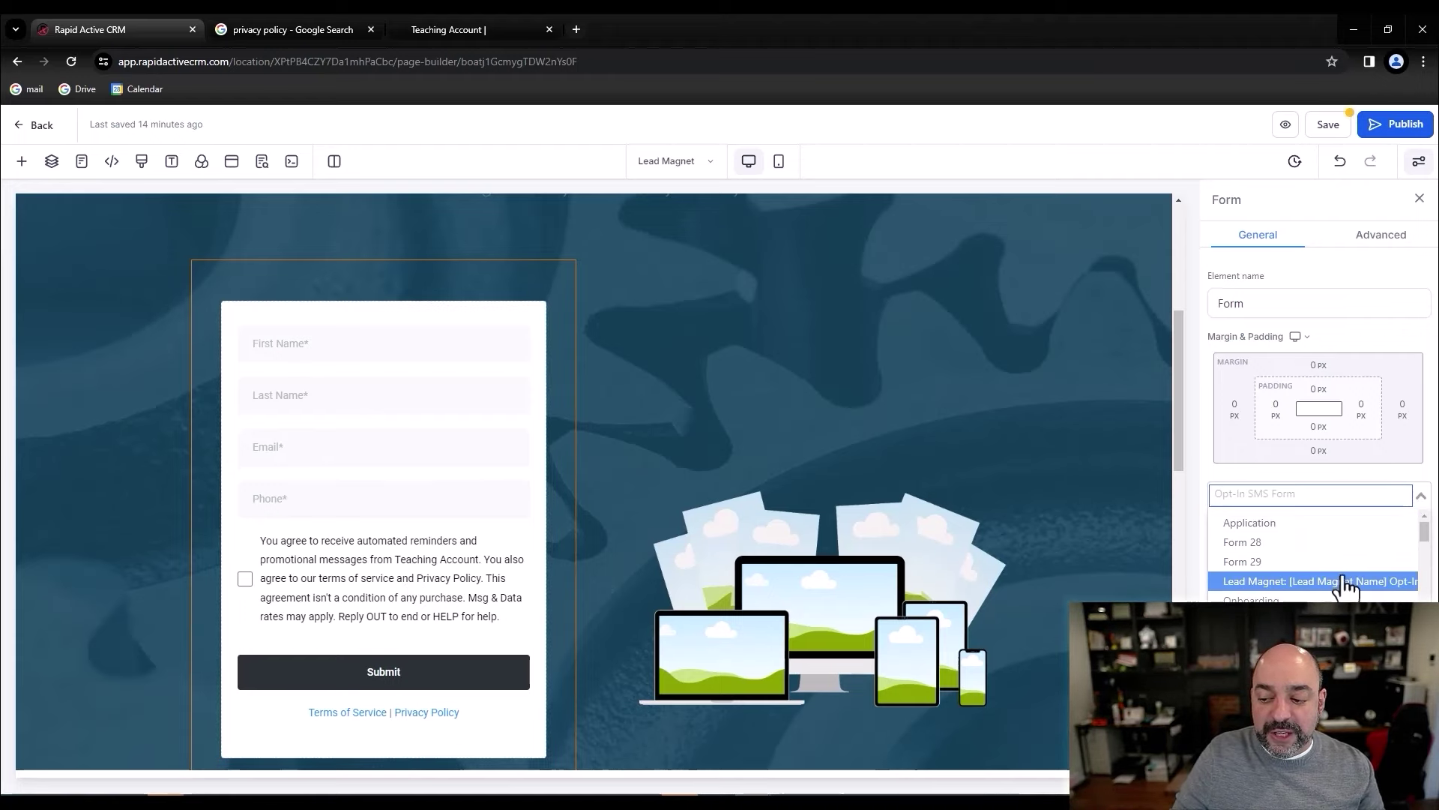
{"action": "left_click", "coordinate": [1341, 587]}
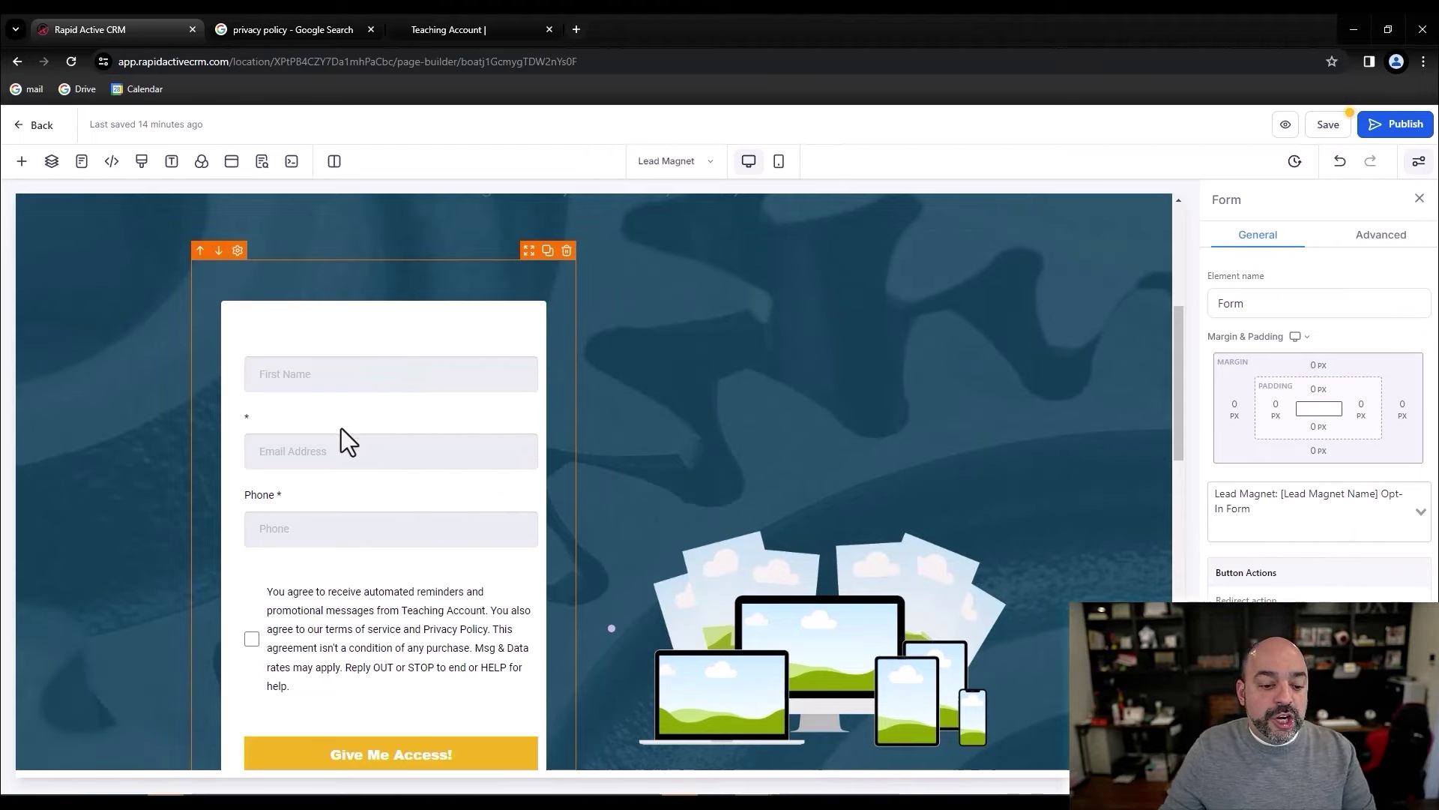
{"action": "scroll", "coordinate": [340, 450], "scroll_direction": "down", "scroll_amount": 2}
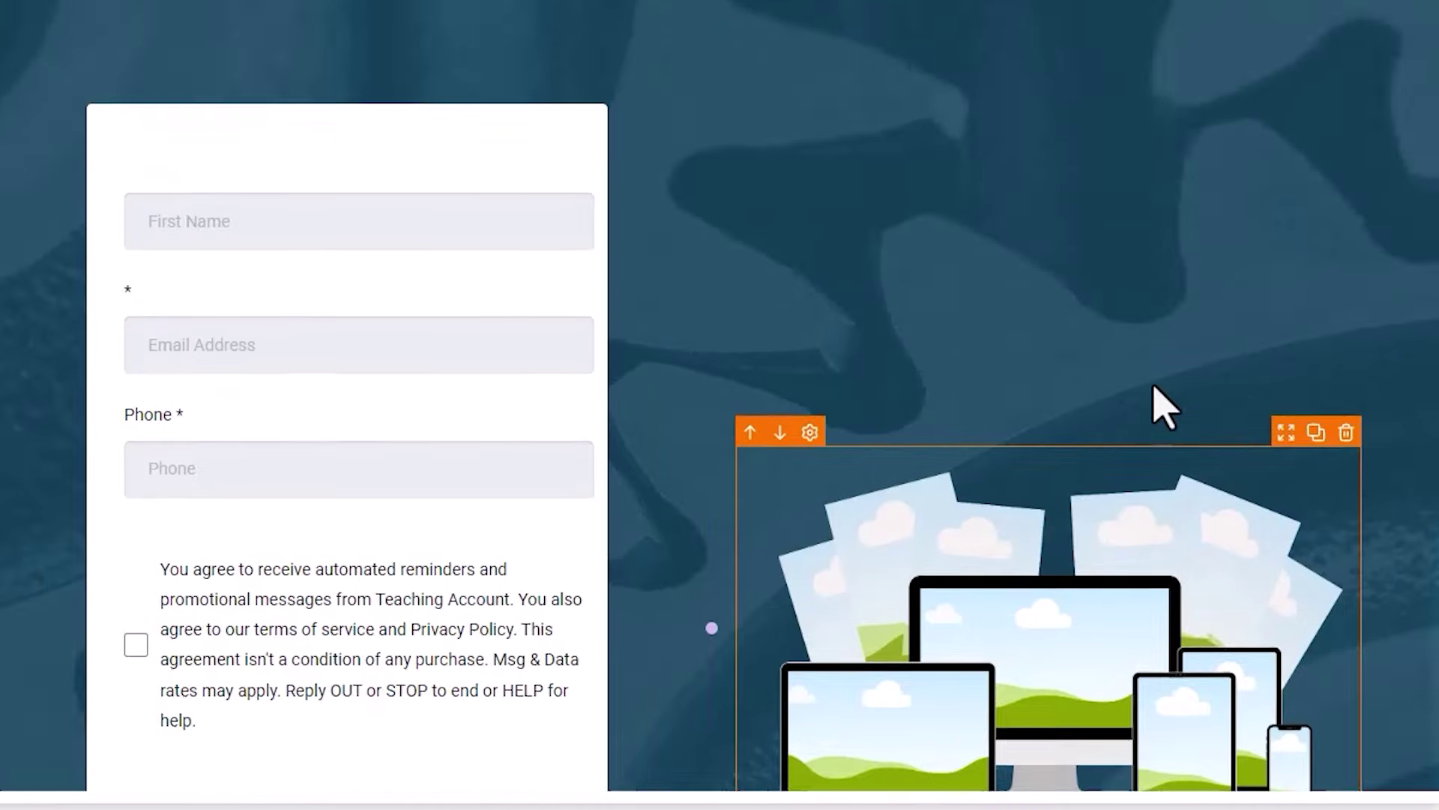
{"action": "scroll", "coordinate": [1164, 409], "scroll_direction": "up", "scroll_amount": 2}
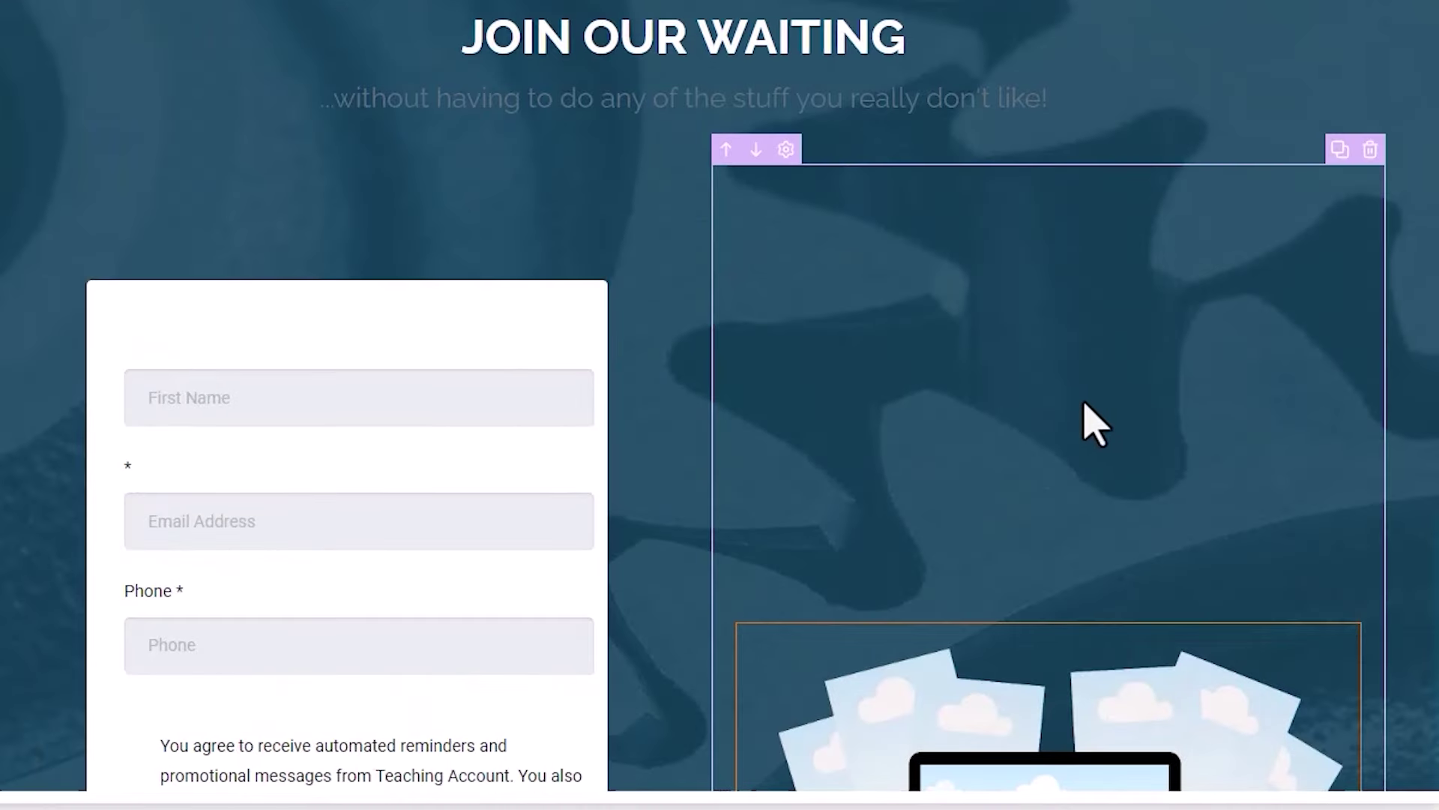
{"action": "left_click", "coordinate": [1371, 151]}
{"action": "scroll", "coordinate": [1079, 324], "scroll_direction": "down", "scroll_amount": 5}
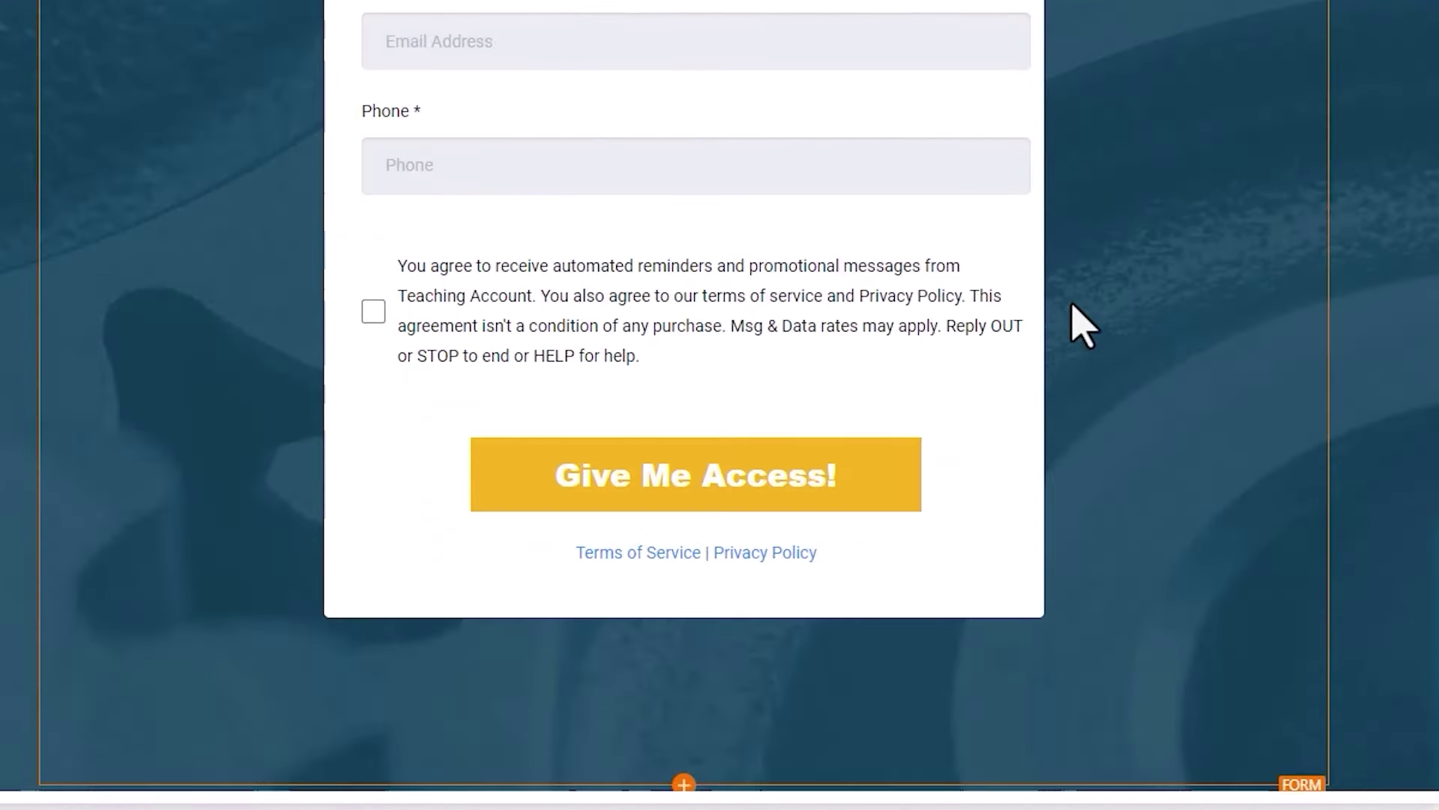
{"action": "scroll", "coordinate": [1063, 345], "scroll_direction": "up", "scroll_amount": 5}
{"action": "scroll", "coordinate": [751, 343], "scroll_direction": "down", "scroll_amount": 4}
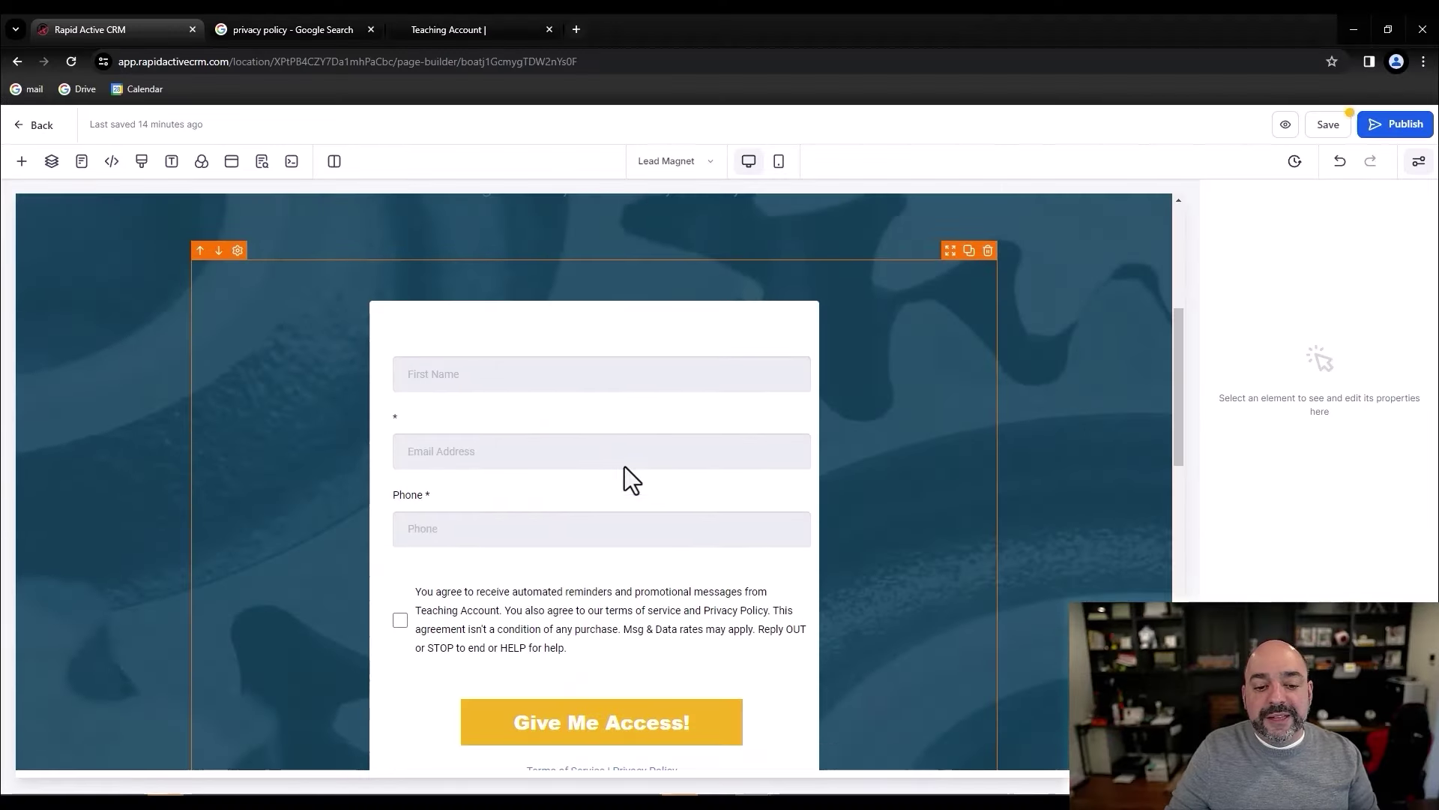
{"action": "scroll", "coordinate": [920, 262], "scroll_direction": "up", "scroll_amount": 3}
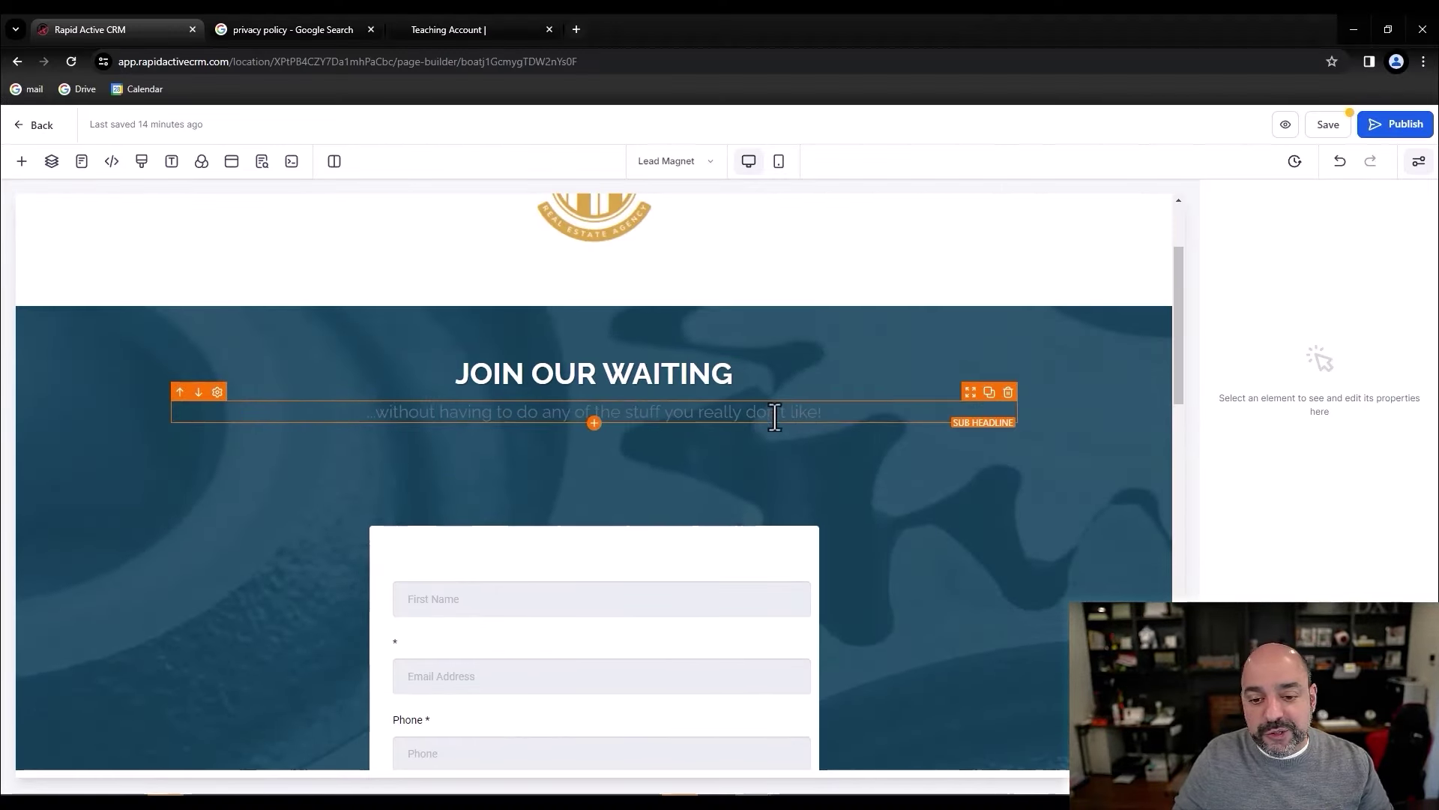
{"action": "scroll", "coordinate": [762, 431], "scroll_direction": "down", "scroll_amount": 5}
{"action": "scroll", "coordinate": [627, 376], "scroll_direction": "down", "scroll_amount": 4}
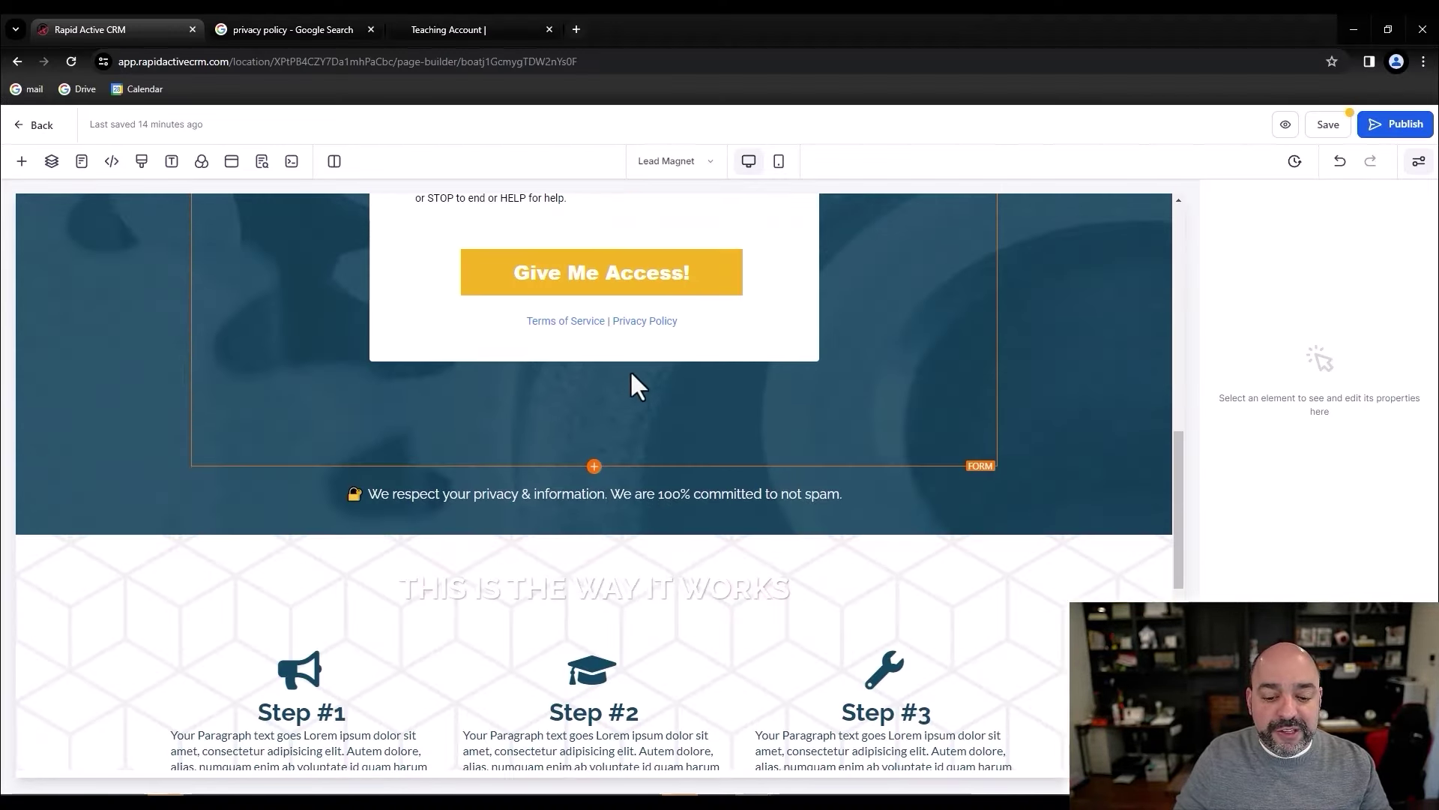
{"action": "scroll", "coordinate": [631, 387], "scroll_direction": "down", "scroll_amount": 4}
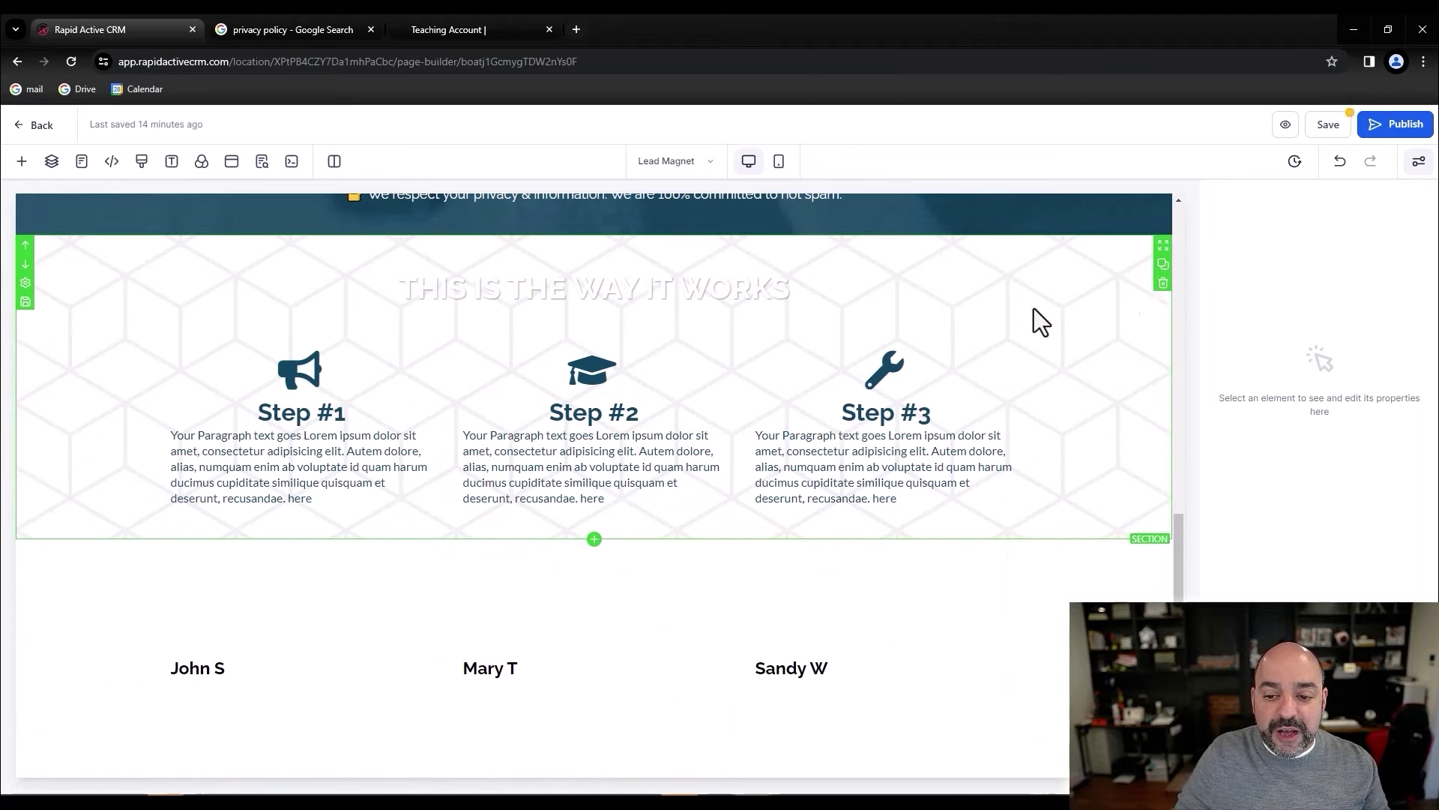
Remove the Steps and testimonial sections from the page.
{"action": "left_click", "coordinate": [1161, 285]}
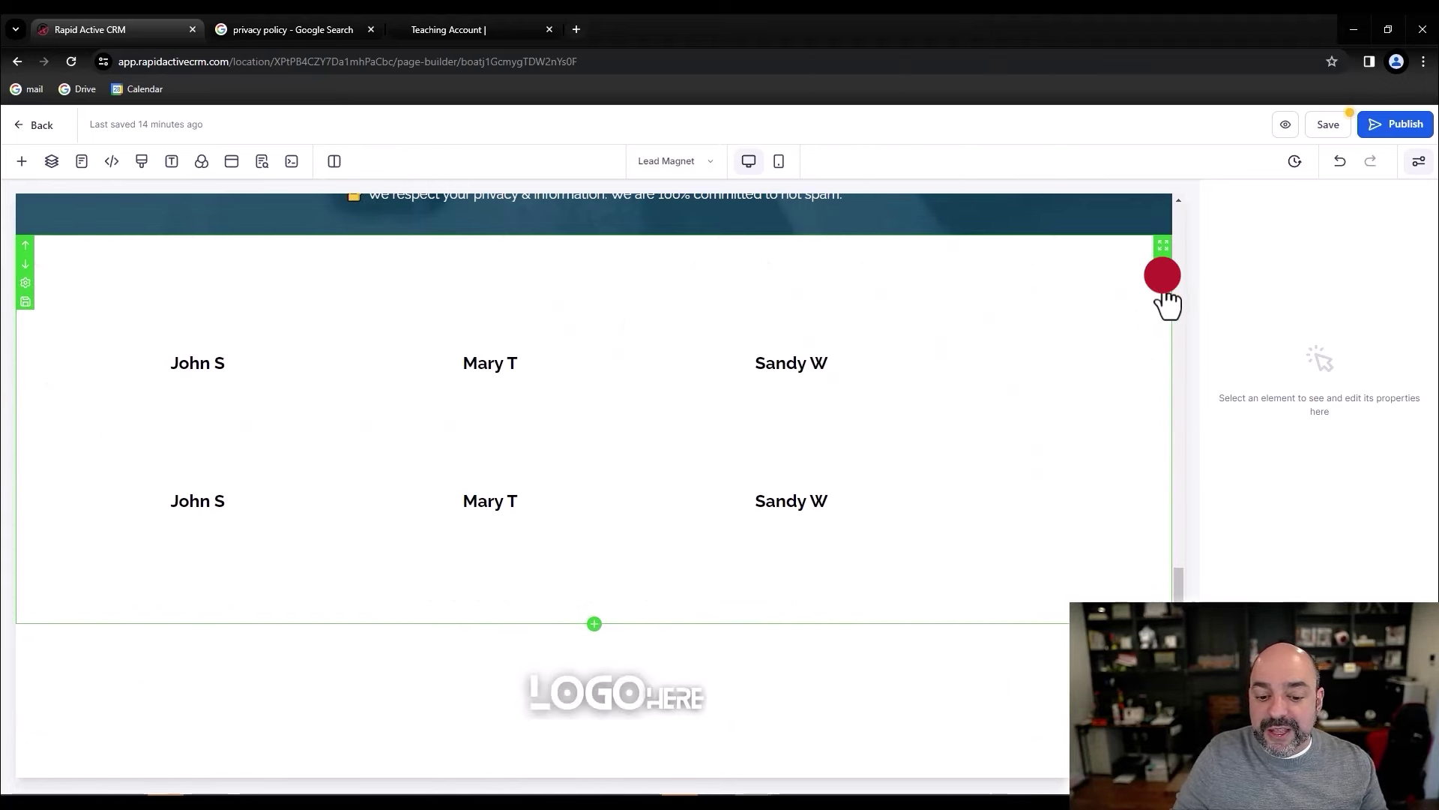
{"action": "left_click", "coordinate": [1161, 285]}
{"action": "left_click", "coordinate": [659, 697]}
Replace the footer's placeholder logo with the gold and white real-estate logo.
{"action": "scroll", "coordinate": [1311, 450], "scroll_direction": "down", "scroll_amount": 4}
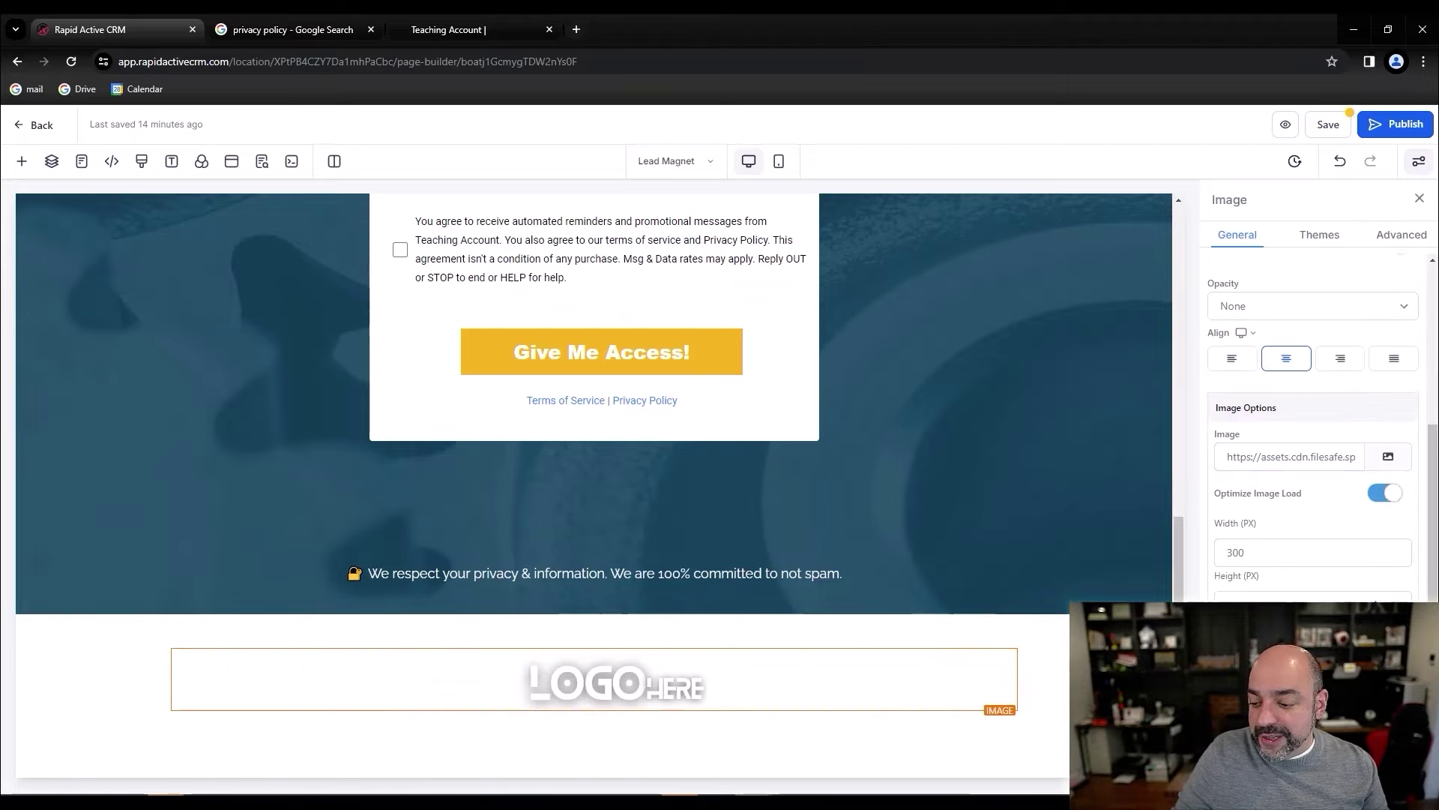
{"action": "left_click", "coordinate": [1388, 417]}
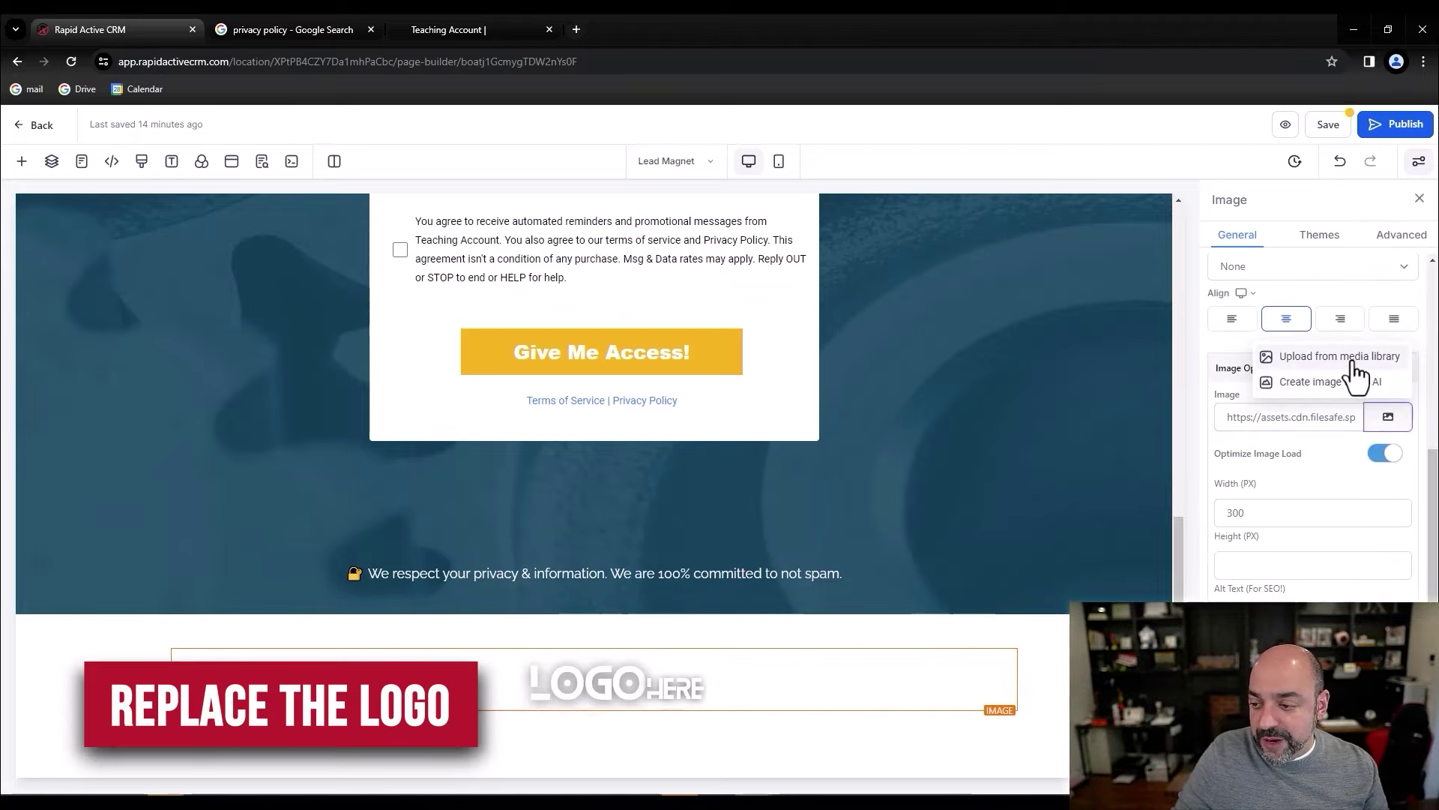
{"action": "left_click", "coordinate": [1342, 358]}
{"action": "left_click", "coordinate": [1037, 455]}
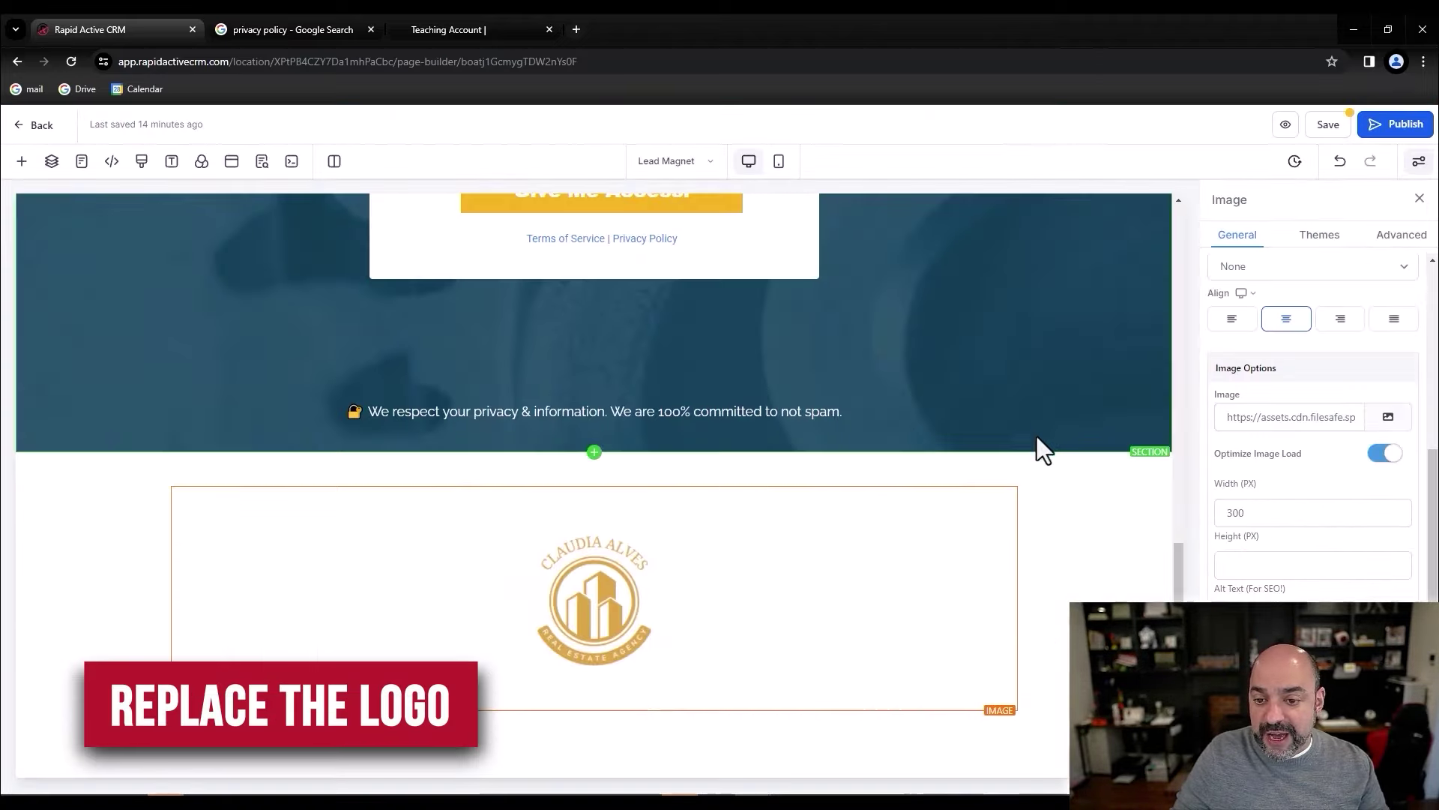
{"action": "left_click", "coordinate": [90, 572]}
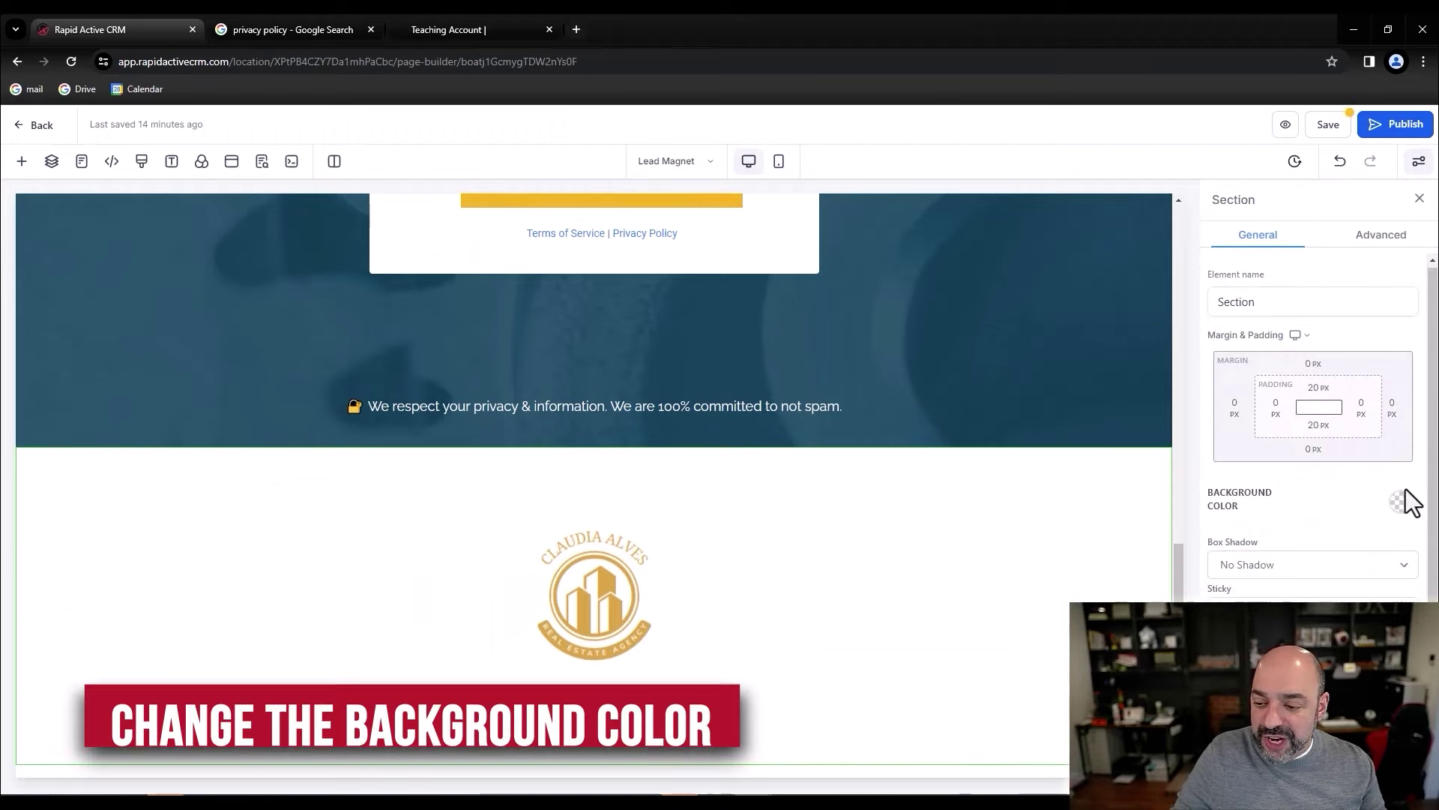
{"action": "left_click", "coordinate": [1399, 504]}
Give the logo footer section a dark blue background and start linking the 'Privacy Policy' text.
{"action": "left_click", "coordinate": [1387, 446]}
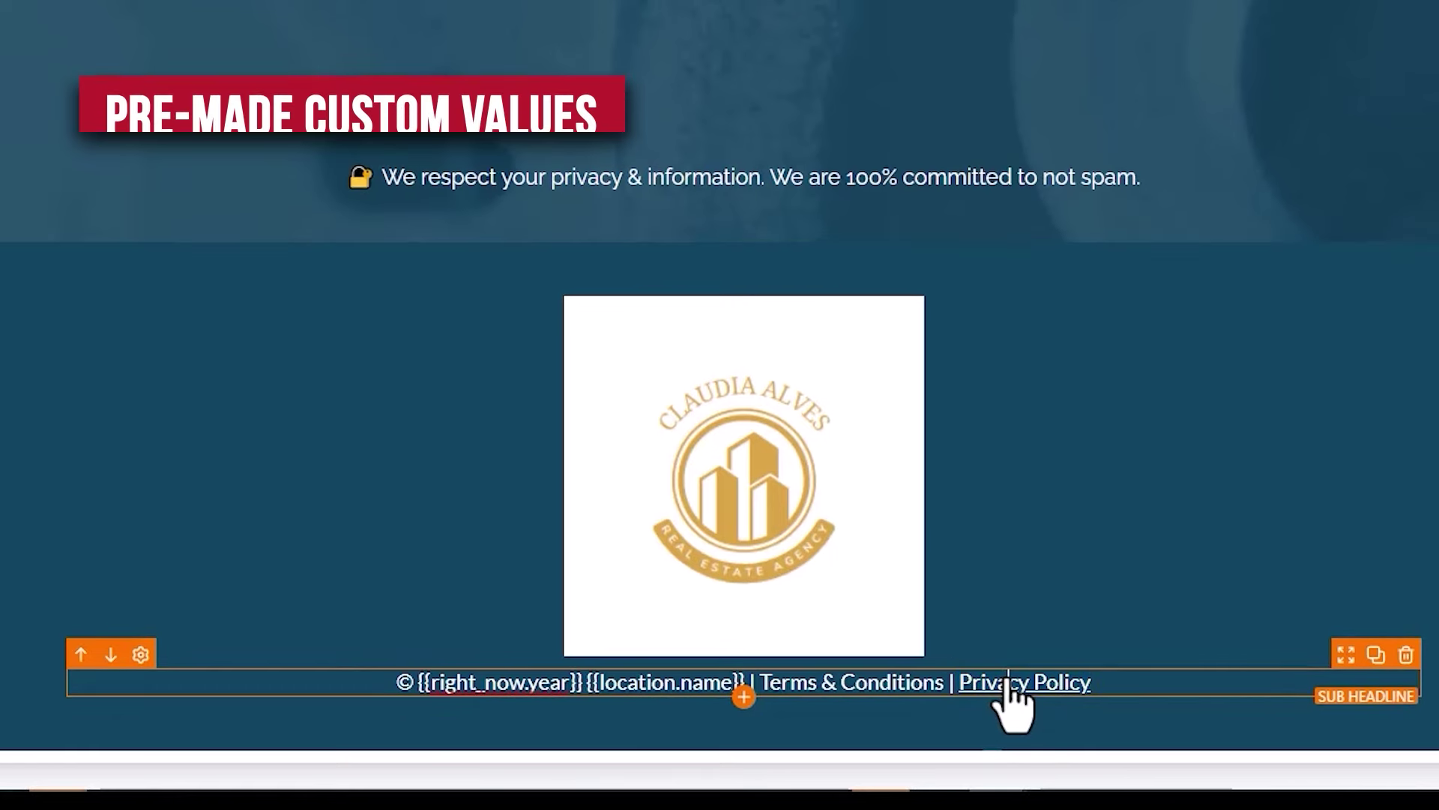
{"action": "left_click_drag", "start_coordinate": [1104, 679], "coordinate": [969, 682]}
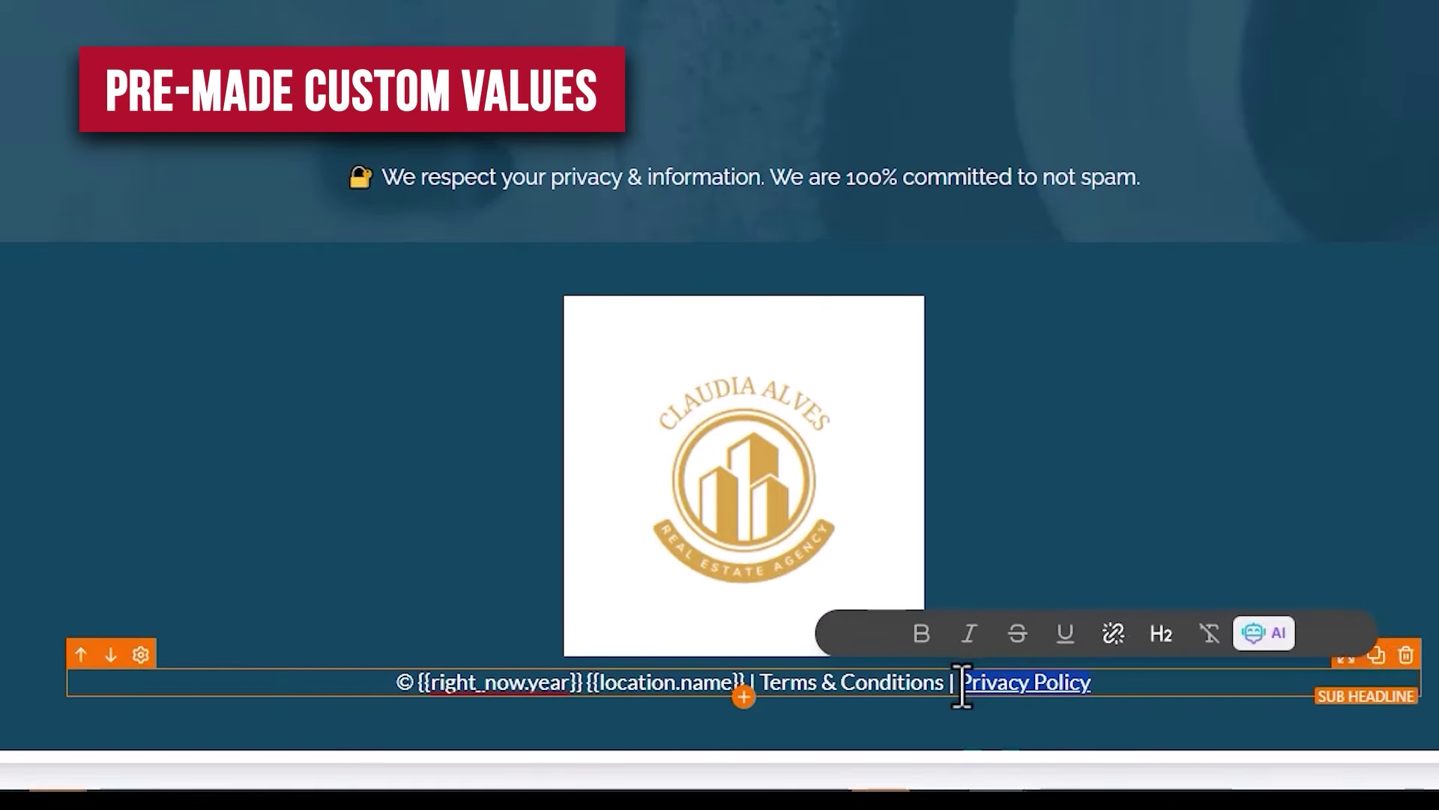
{"action": "left_click", "coordinate": [1115, 637]}
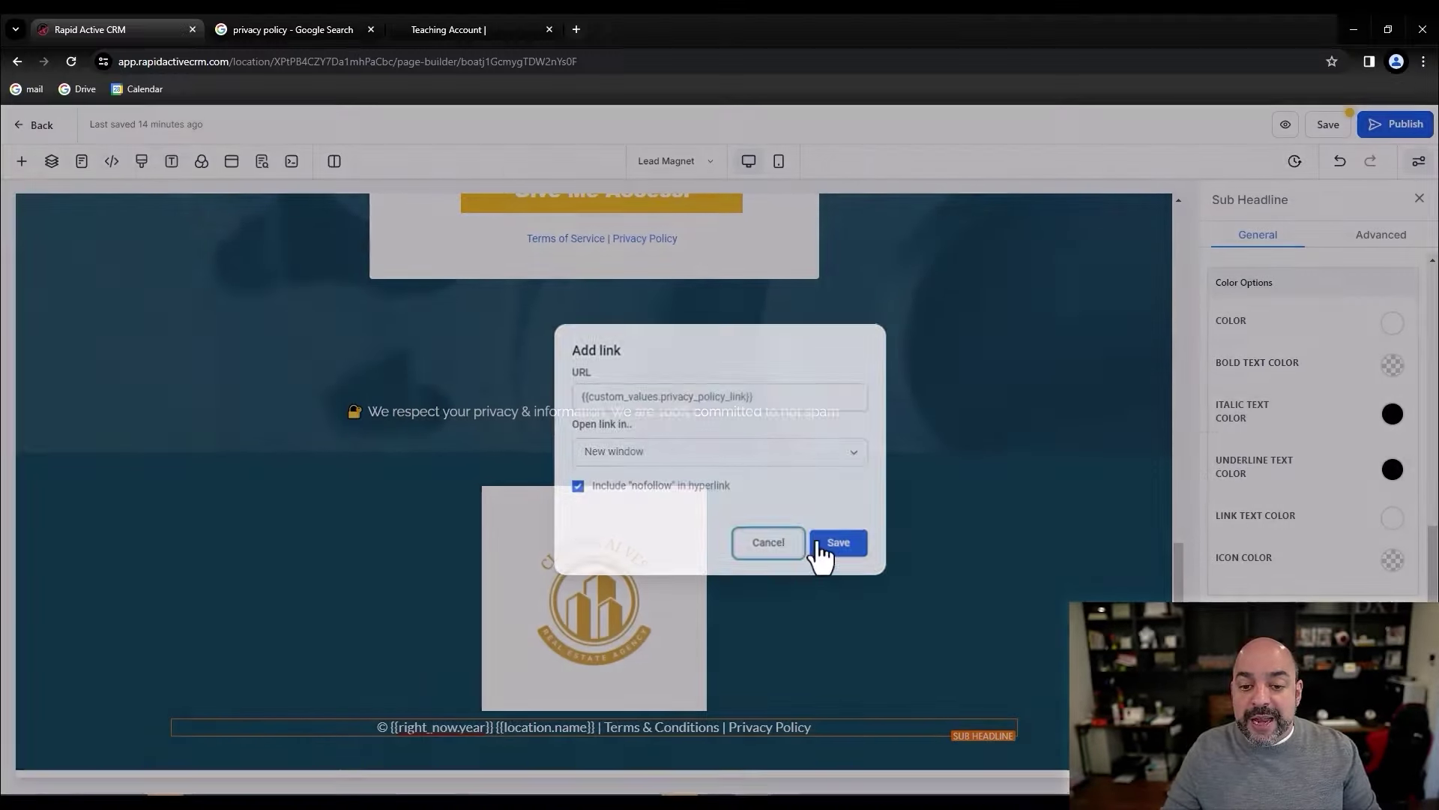
Keep the Privacy Policy link as {{custom_values.privacy_policy_link}}, review the page, and save it.
{"action": "left_click", "coordinate": [753, 510]}
{"action": "scroll", "coordinate": [638, 430], "scroll_direction": "up", "scroll_amount": 8}
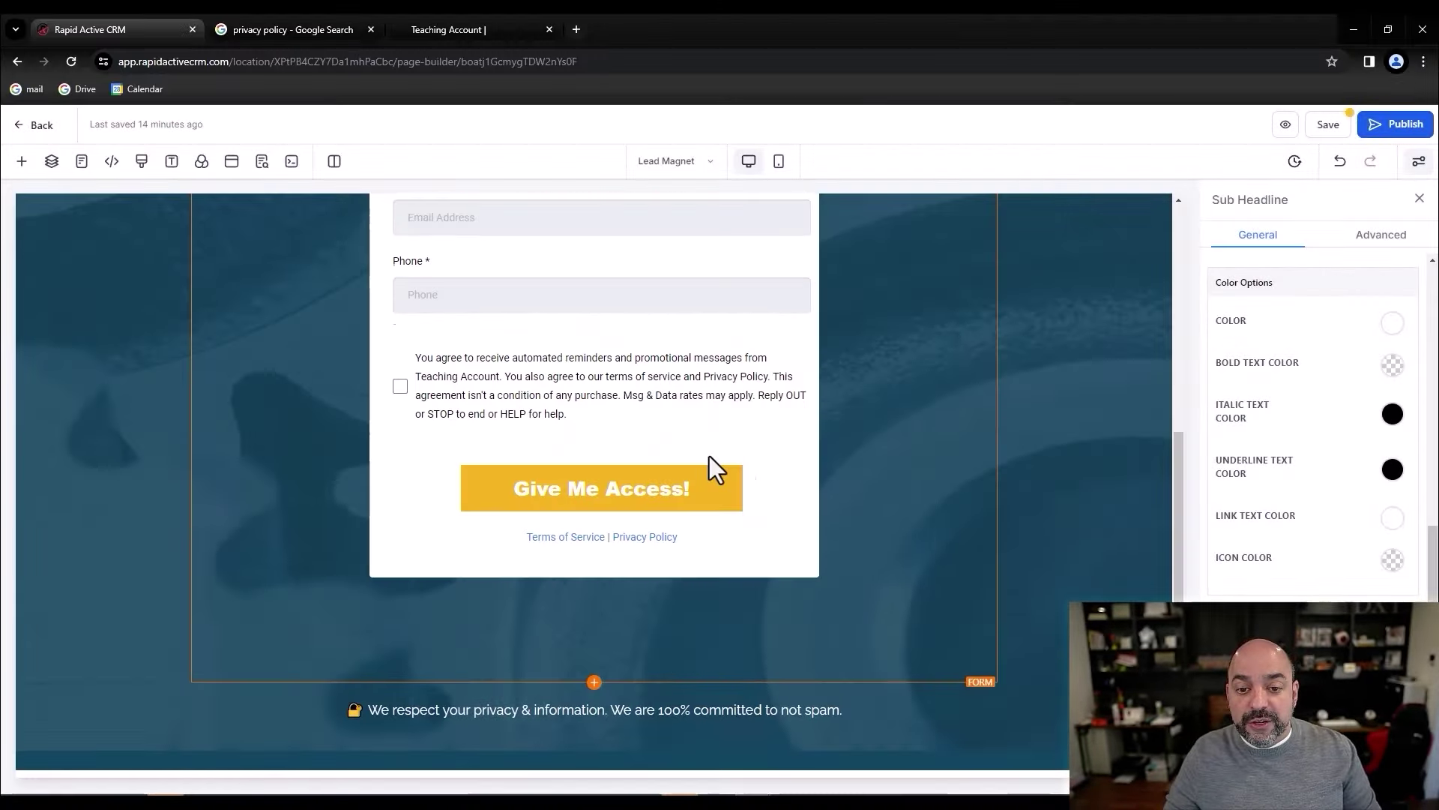
{"action": "scroll", "coordinate": [534, 438], "scroll_direction": "down", "scroll_amount": 4}
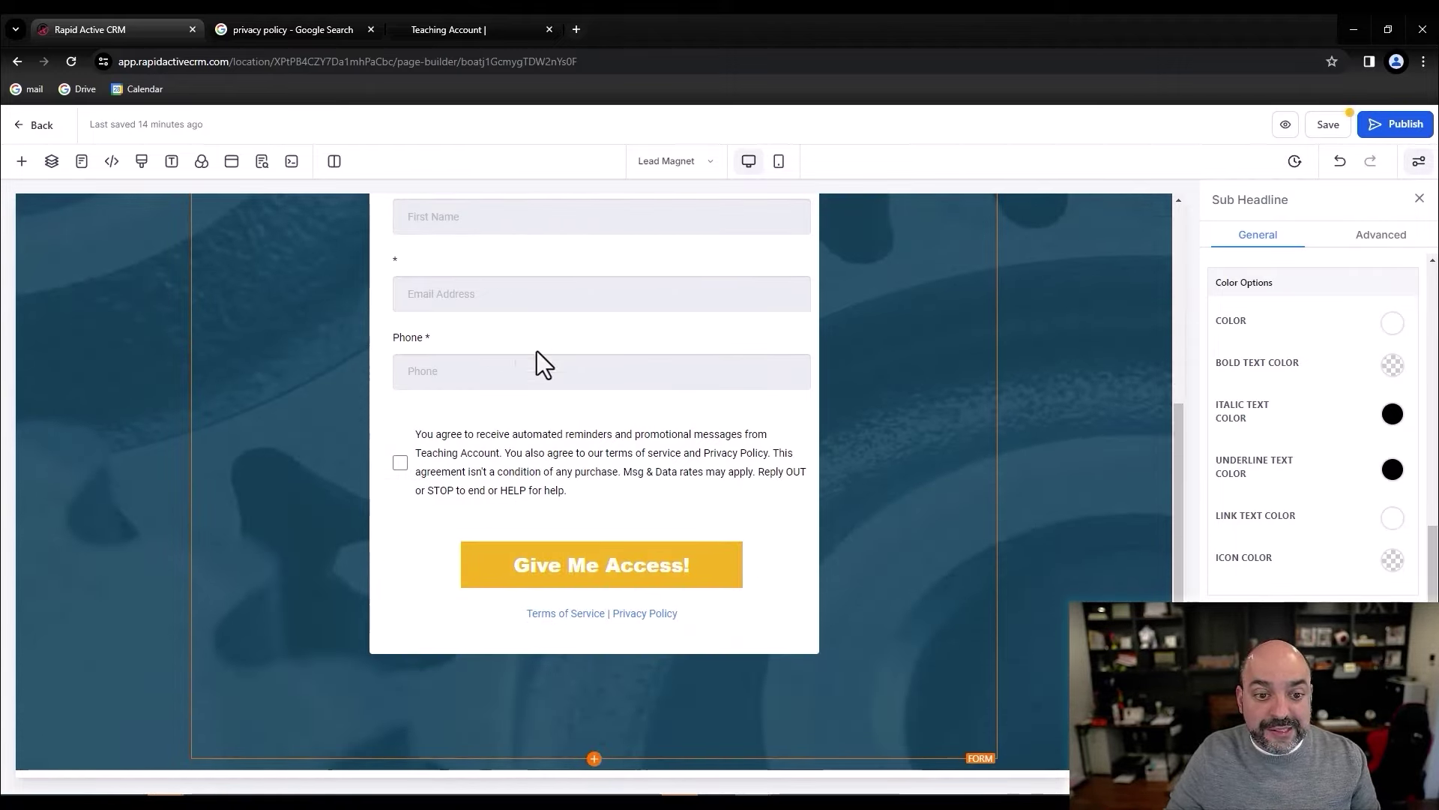
{"action": "scroll", "coordinate": [538, 367], "scroll_direction": "up", "scroll_amount": 3}
{"action": "scroll", "coordinate": [557, 381], "scroll_direction": "down", "scroll_amount": 8}
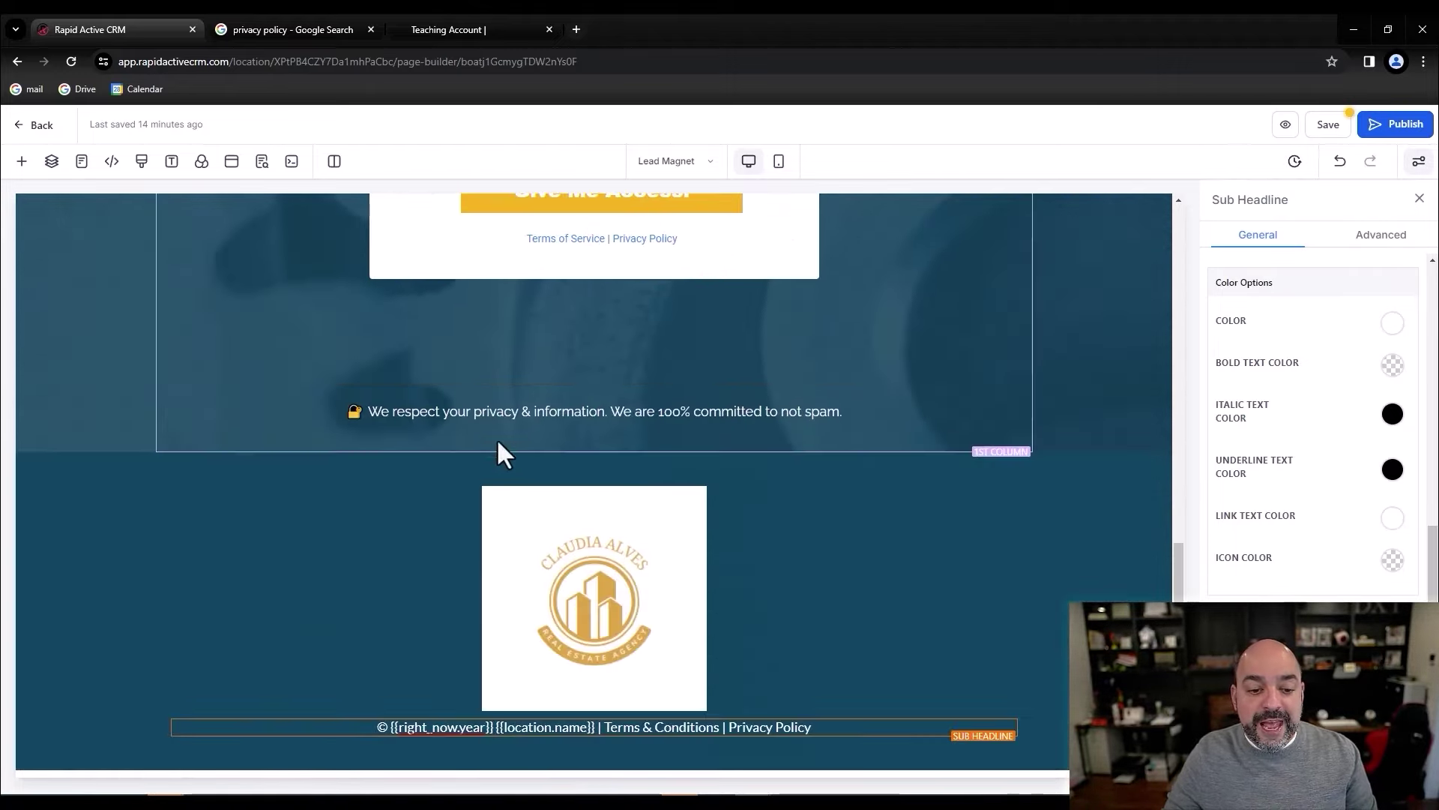
{"action": "scroll", "coordinate": [731, 596], "scroll_direction": "up", "scroll_amount": 10}
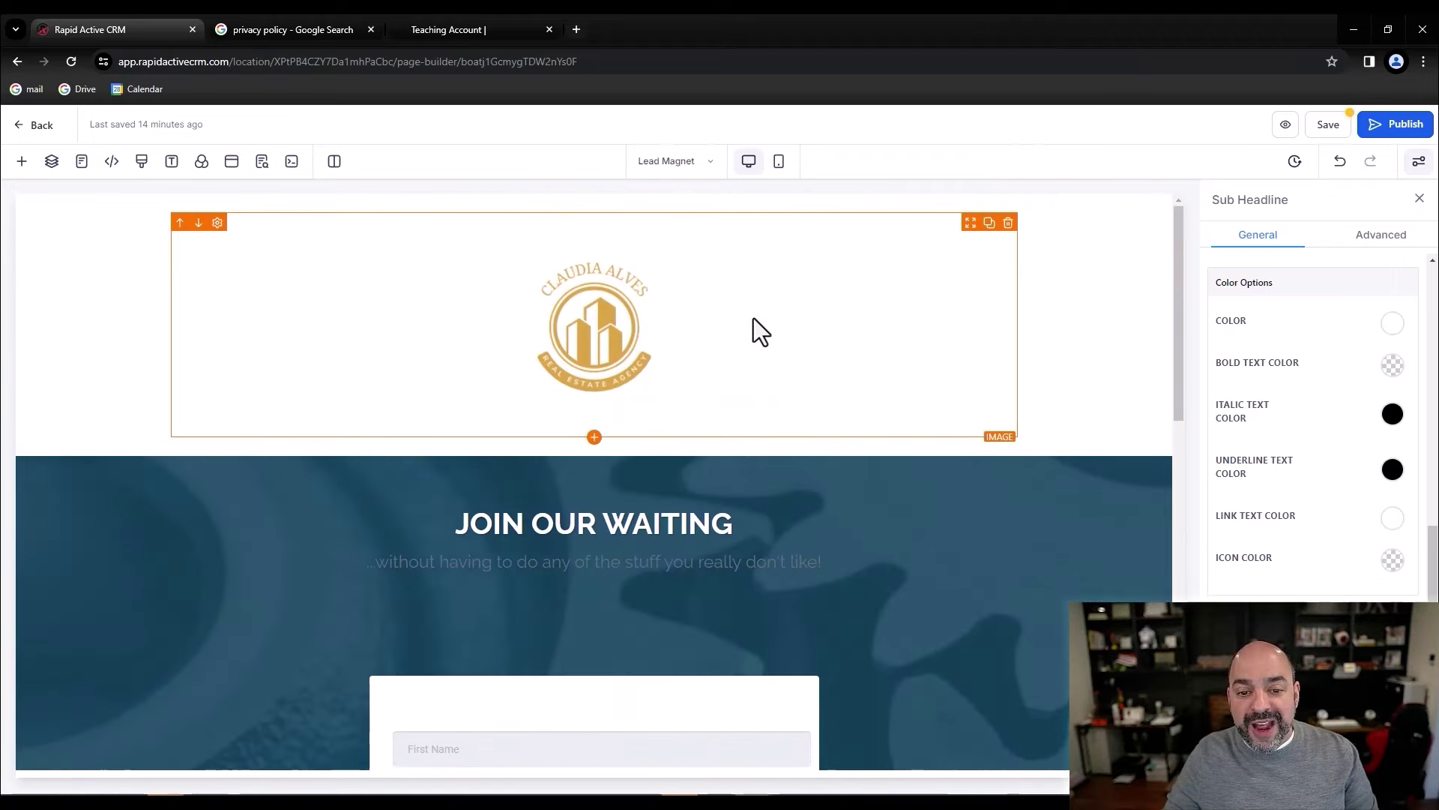
{"action": "left_click", "coordinate": [1326, 132]}
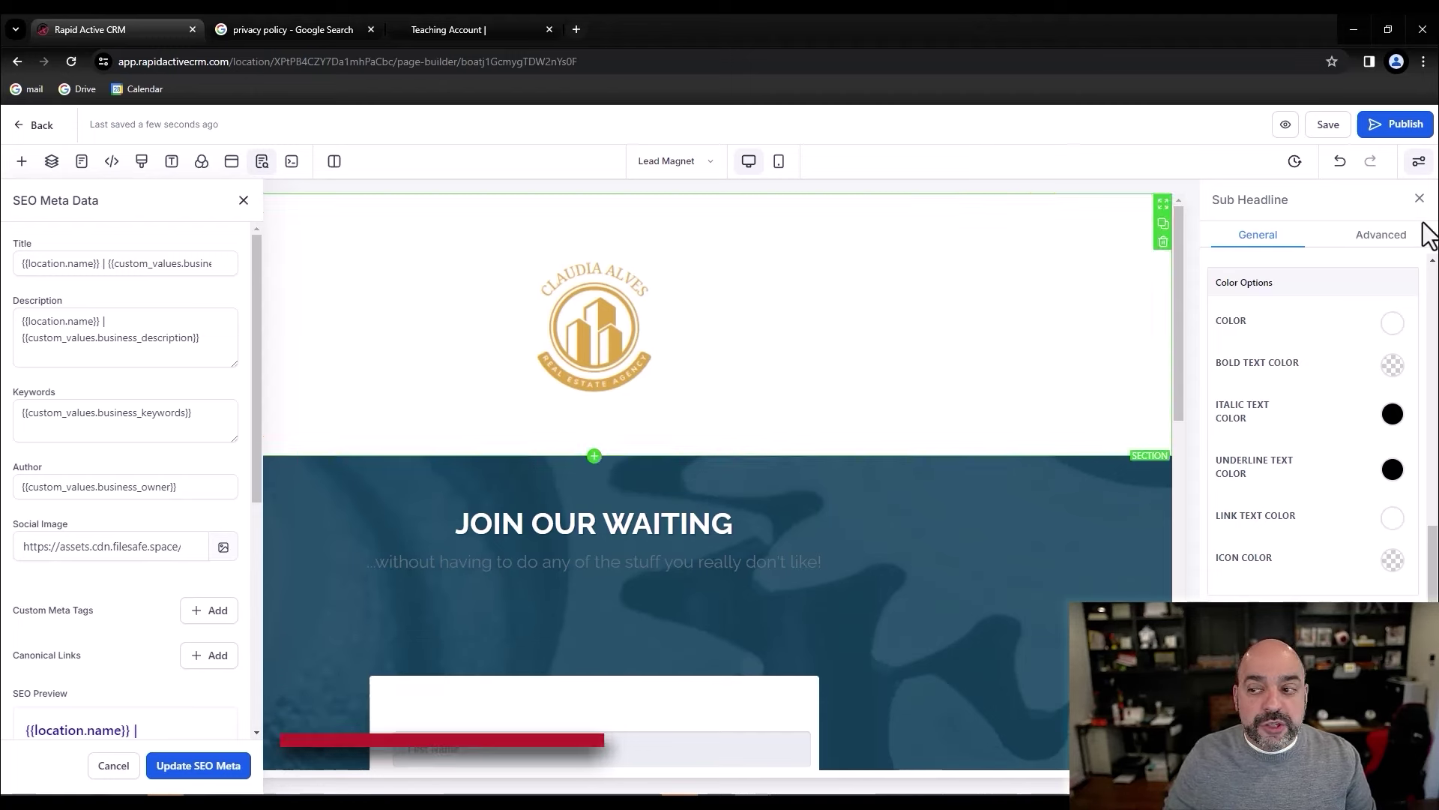
Publish the Lead Magnet page, exit the builder, and switch to the 'privacy policy' search results.
{"action": "left_click", "coordinate": [1394, 125]}
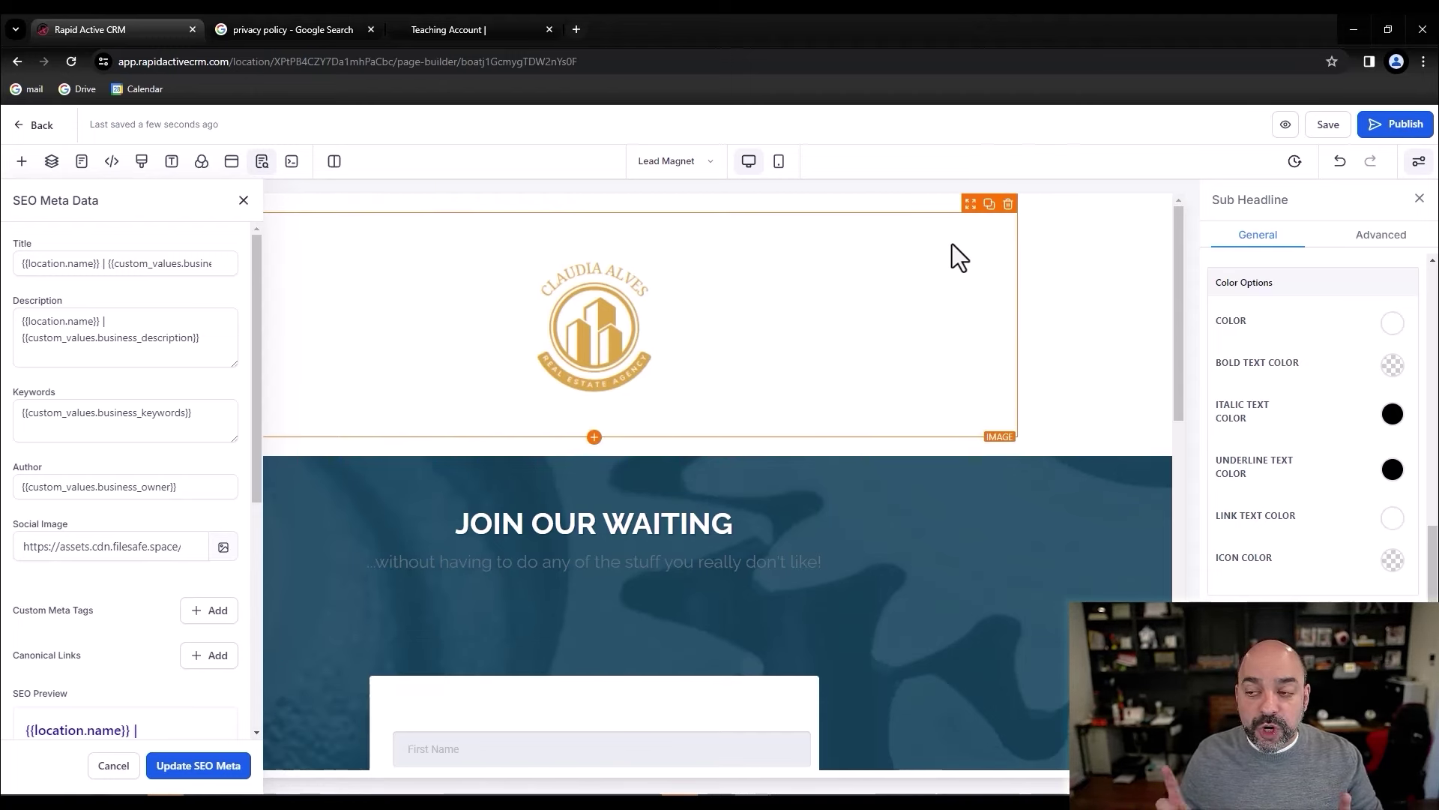
{"action": "left_click", "coordinate": [28, 132]}
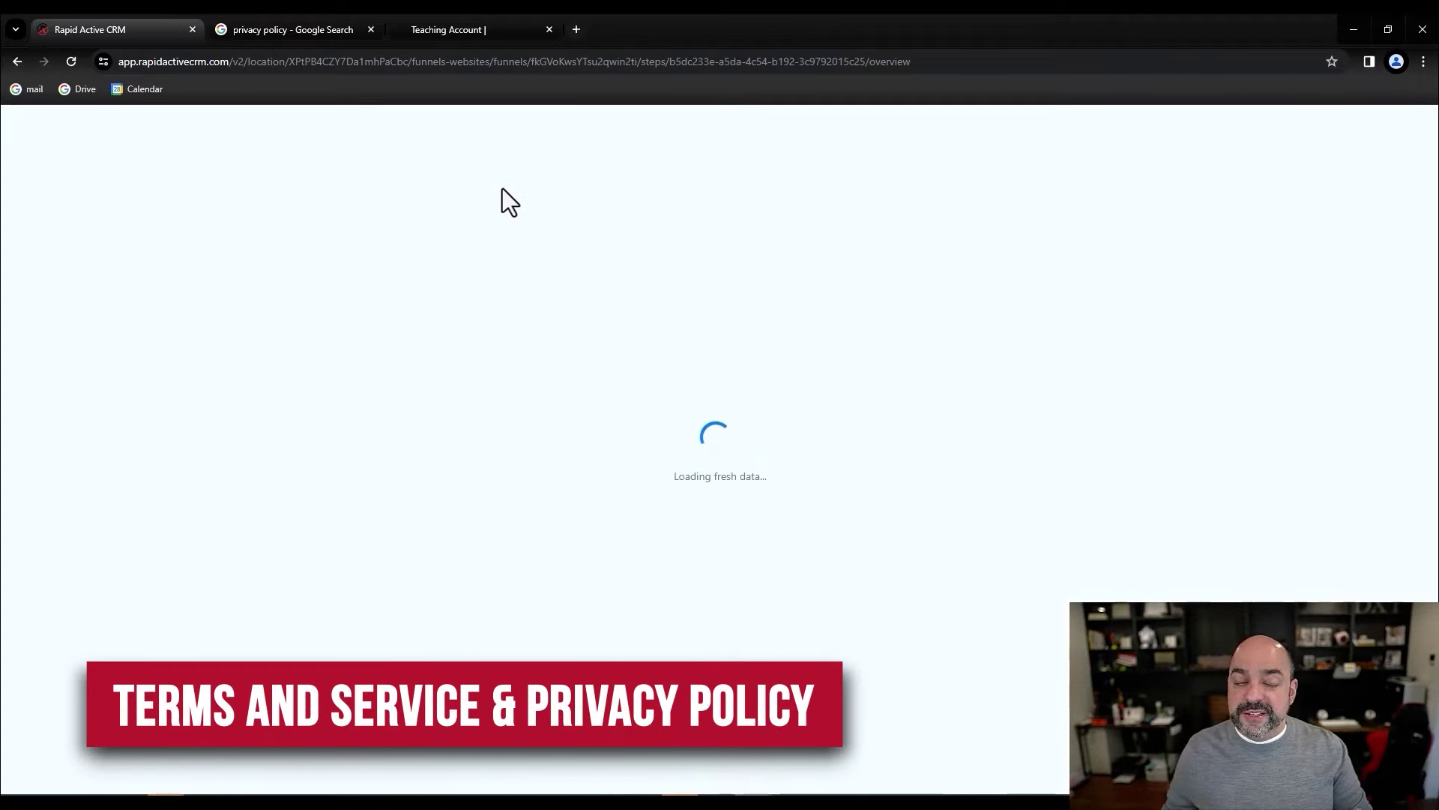
{"action": "left_click", "coordinate": [277, 29]}
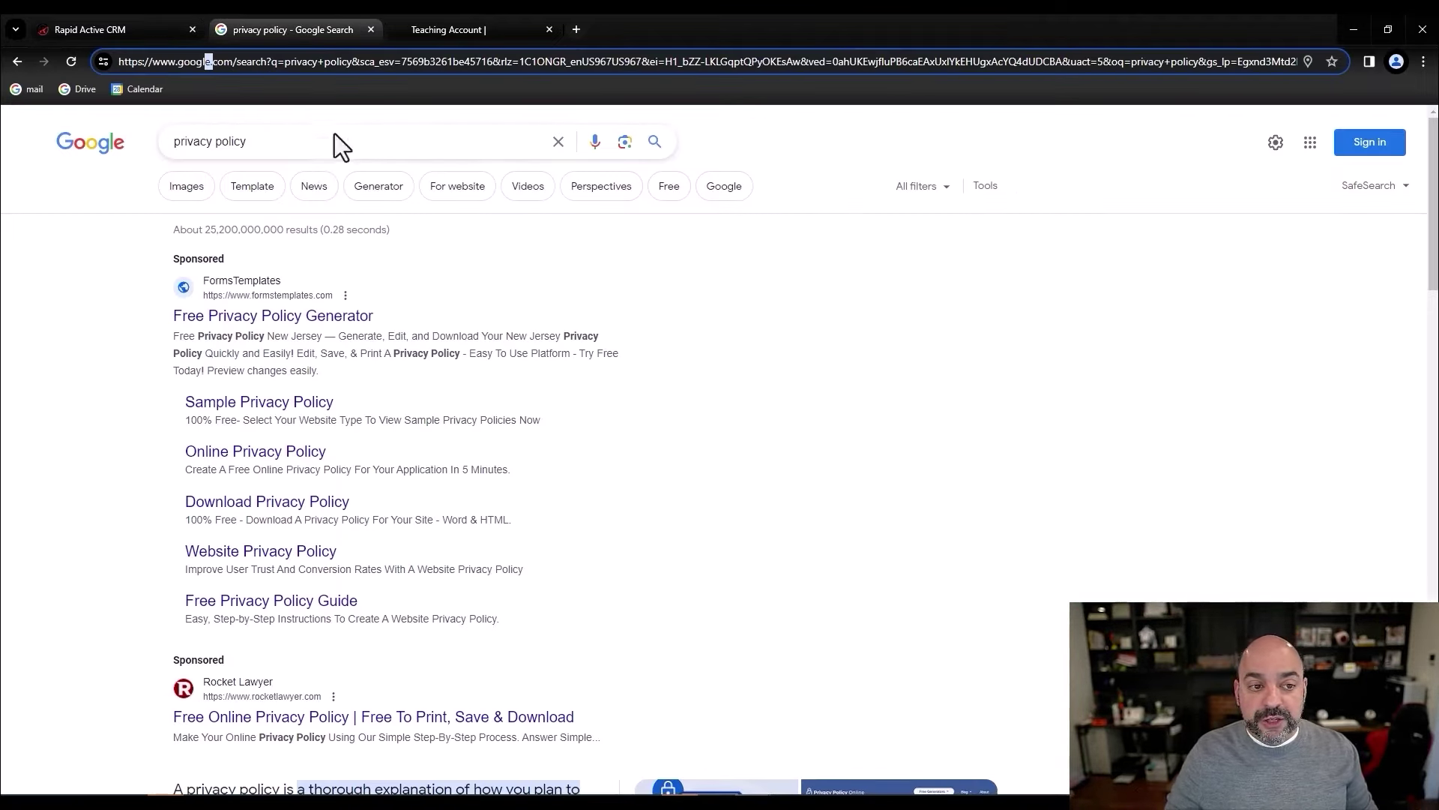
Browse Google's privacy policy results for template generators such as Termly.
{"action": "scroll", "coordinate": [383, 379], "scroll_direction": "down", "scroll_amount": 10}
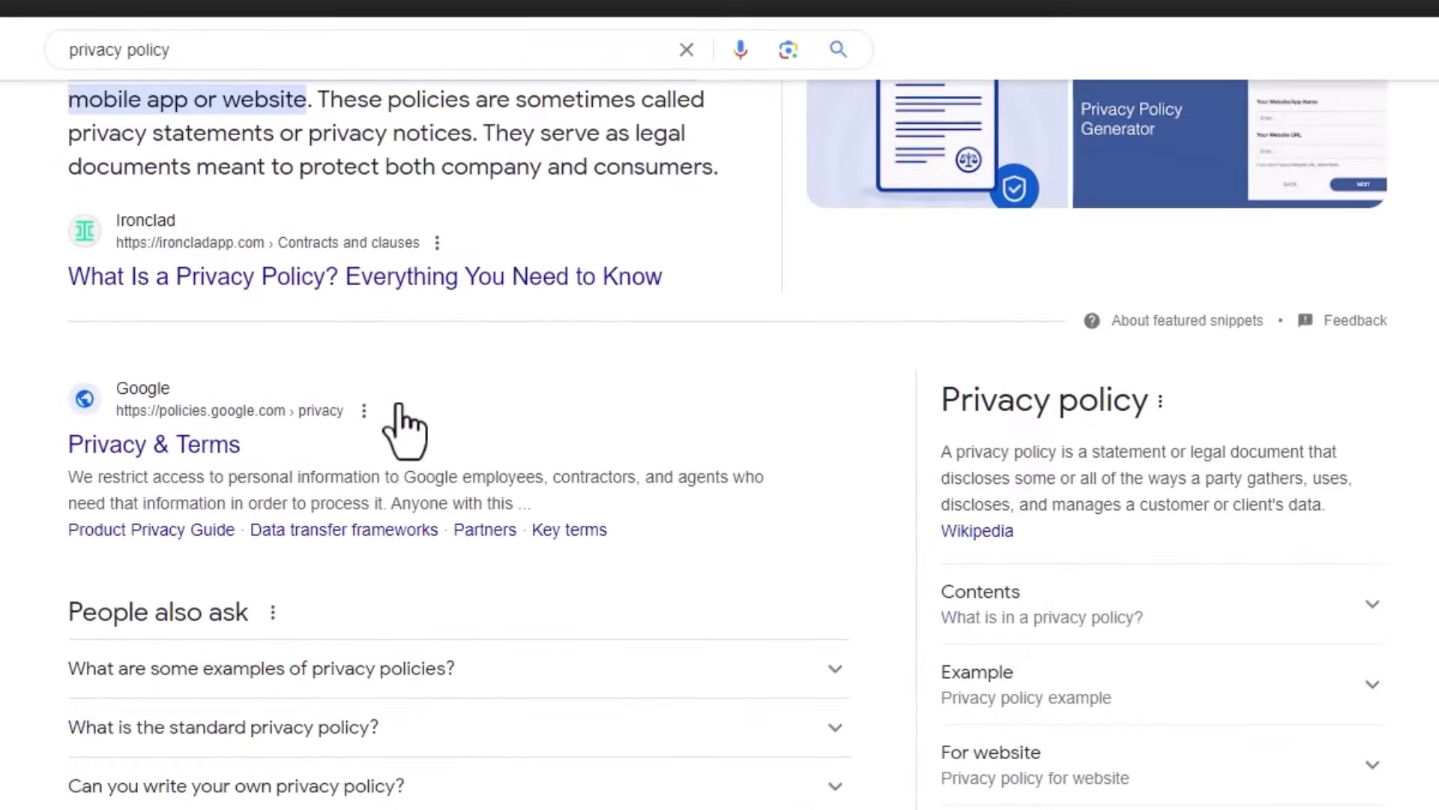
{"action": "scroll", "coordinate": [405, 431], "scroll_direction": "down", "scroll_amount": 3}
{"action": "scroll", "coordinate": [427, 417], "scroll_direction": "up", "scroll_amount": 10}
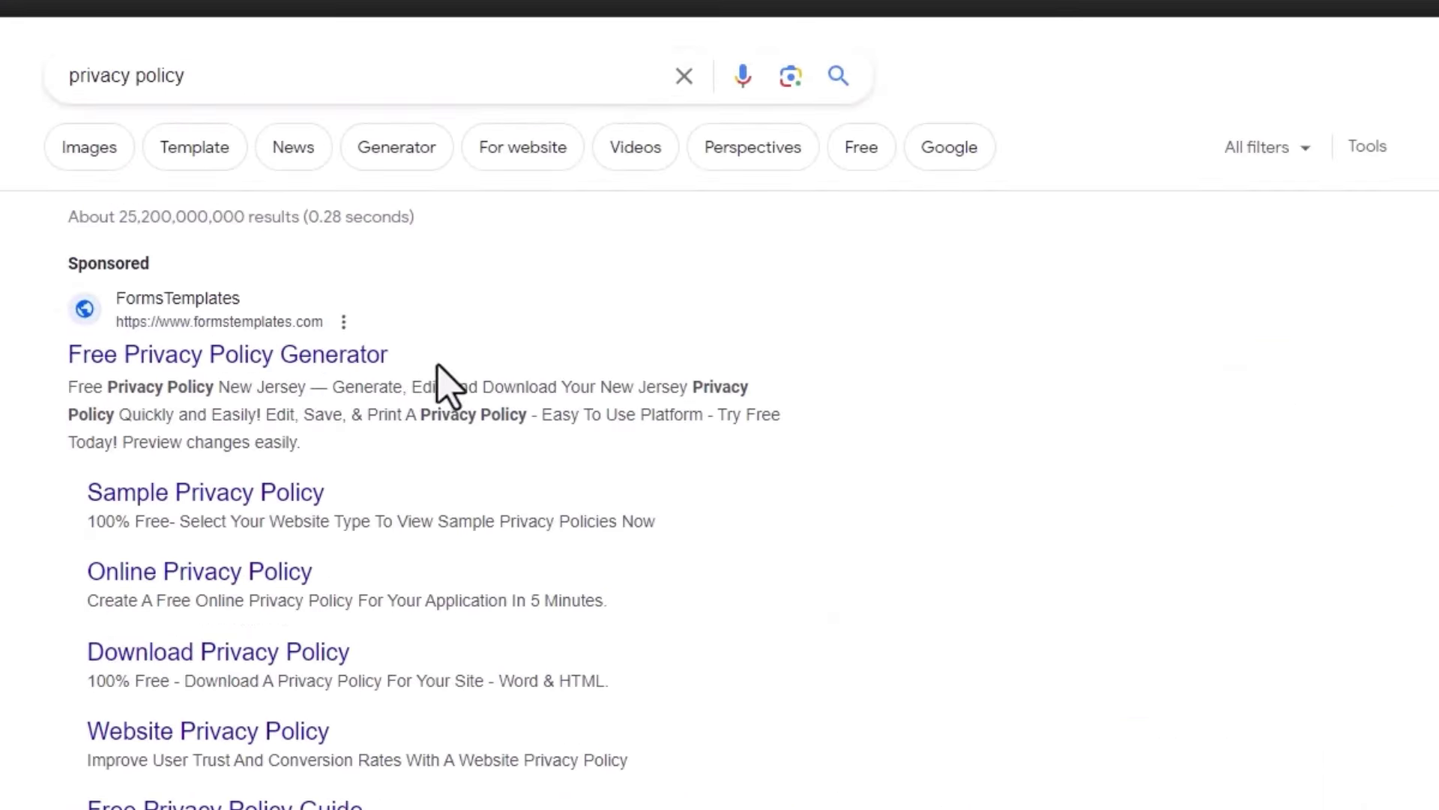
{"action": "scroll", "coordinate": [437, 375], "scroll_direction": "down", "scroll_amount": 3}
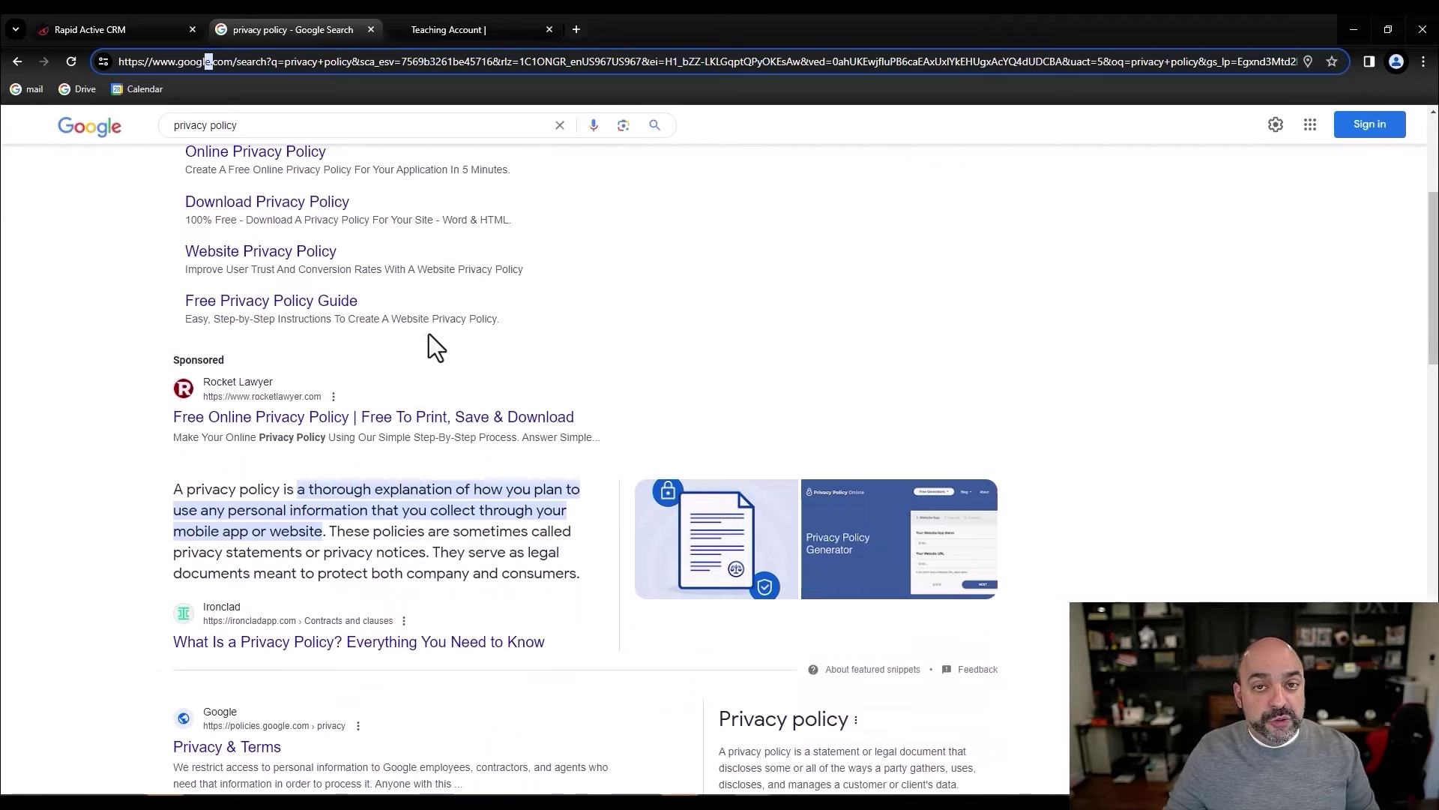
{"action": "scroll", "coordinate": [442, 335], "scroll_direction": "down", "scroll_amount": 3}
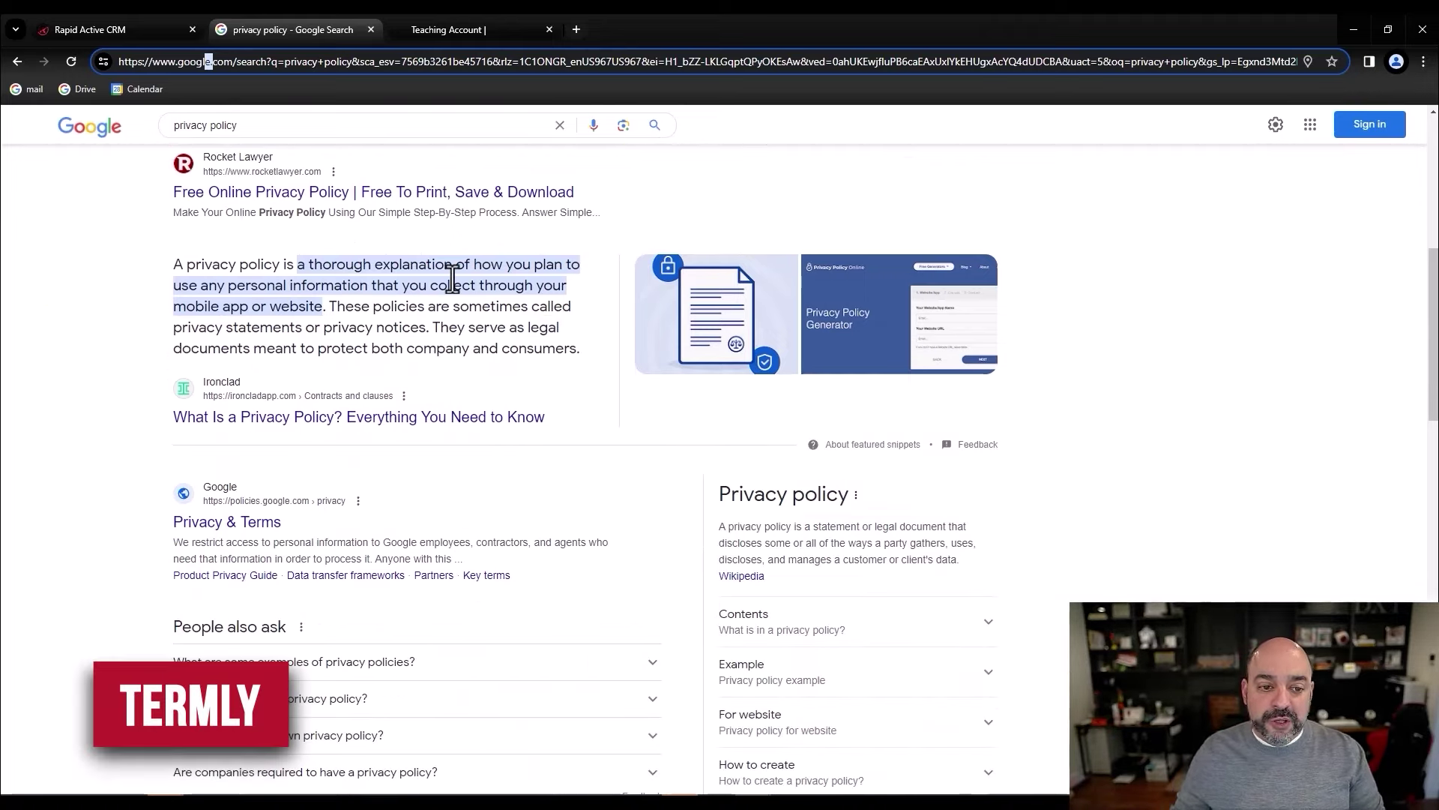
{"action": "scroll", "coordinate": [480, 307], "scroll_direction": "down", "scroll_amount": 8}
{"action": "scroll", "coordinate": [486, 366], "scroll_direction": "down", "scroll_amount": 2}
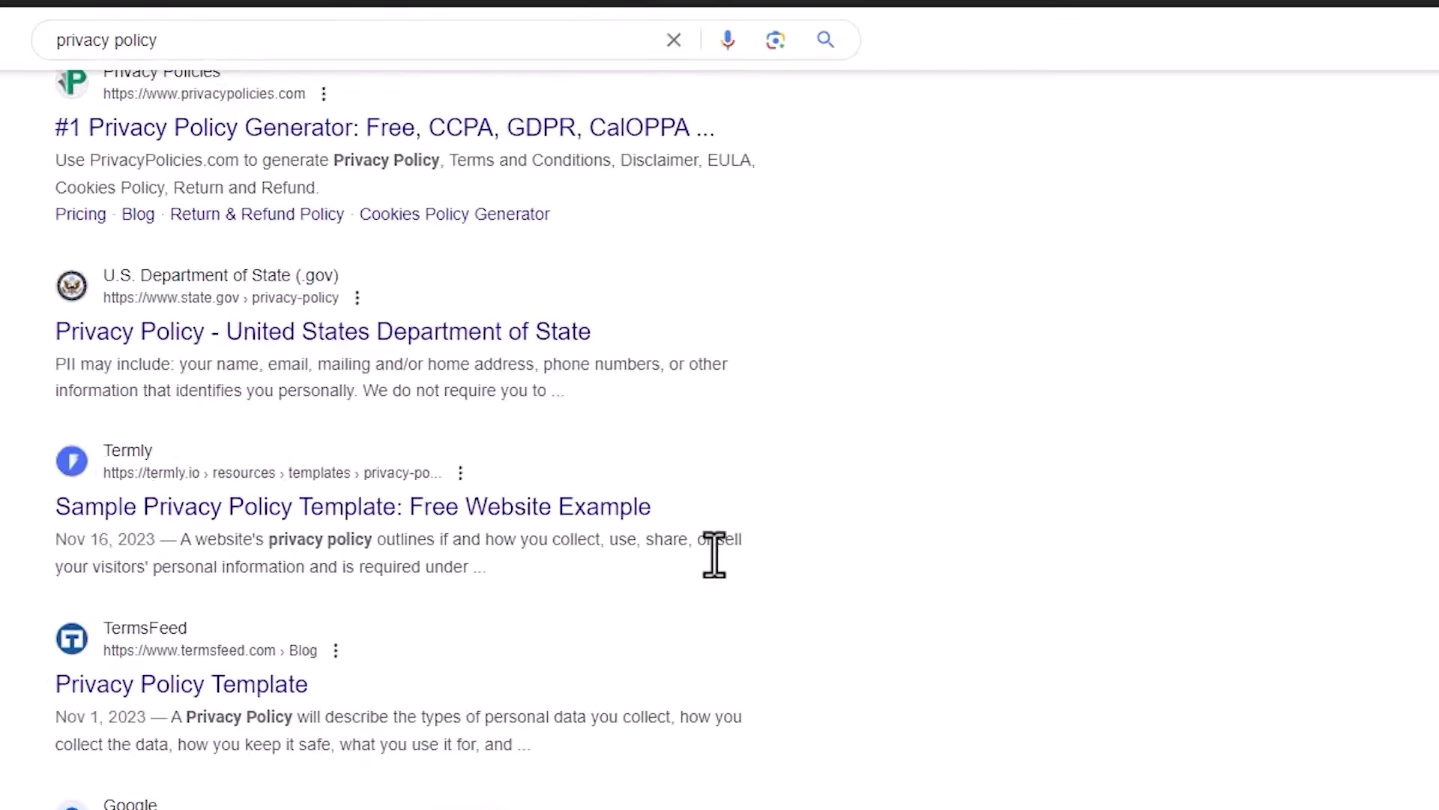
{"action": "scroll", "coordinate": [674, 480], "scroll_direction": "down", "scroll_amount": 5}
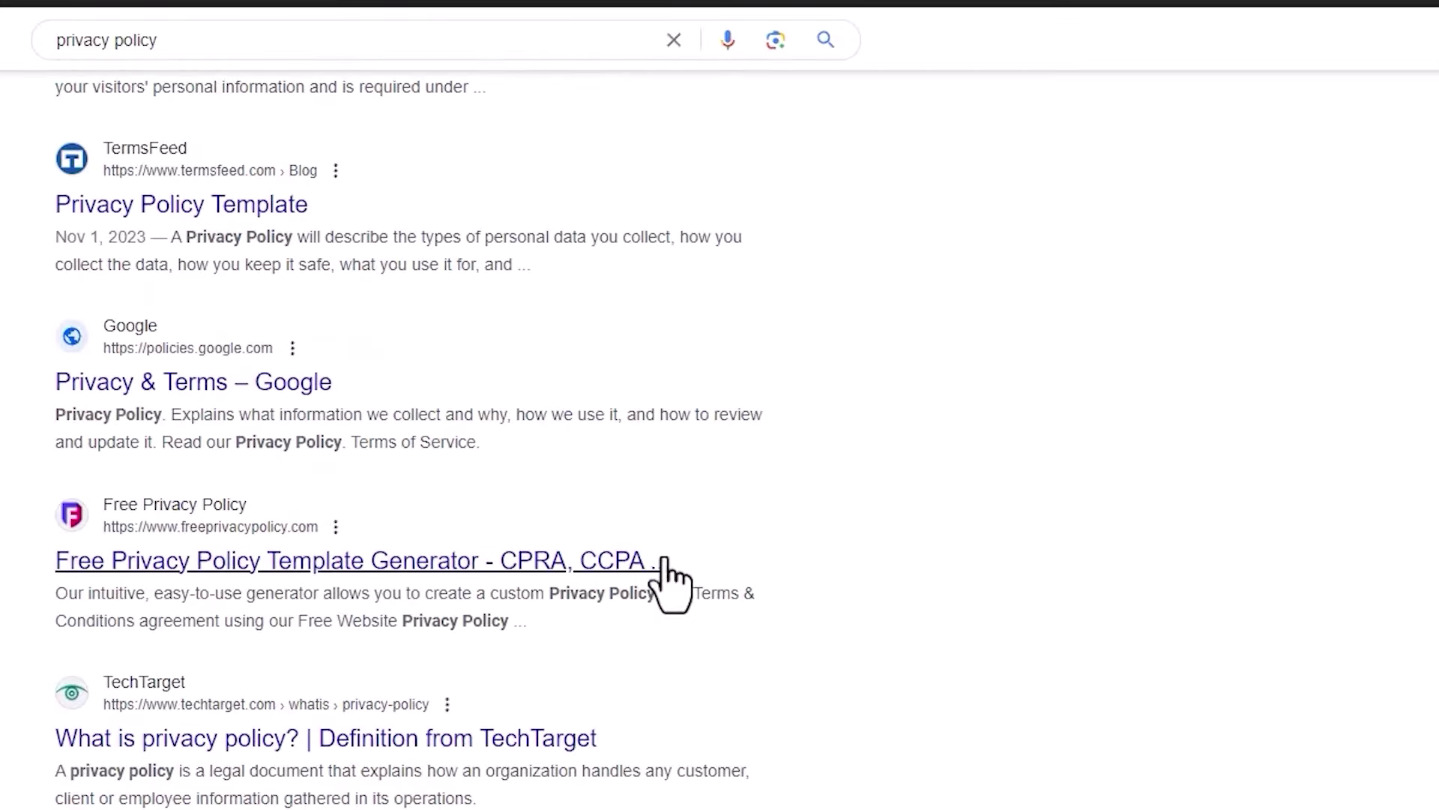
{"action": "scroll", "coordinate": [597, 498], "scroll_direction": "up", "scroll_amount": 12}
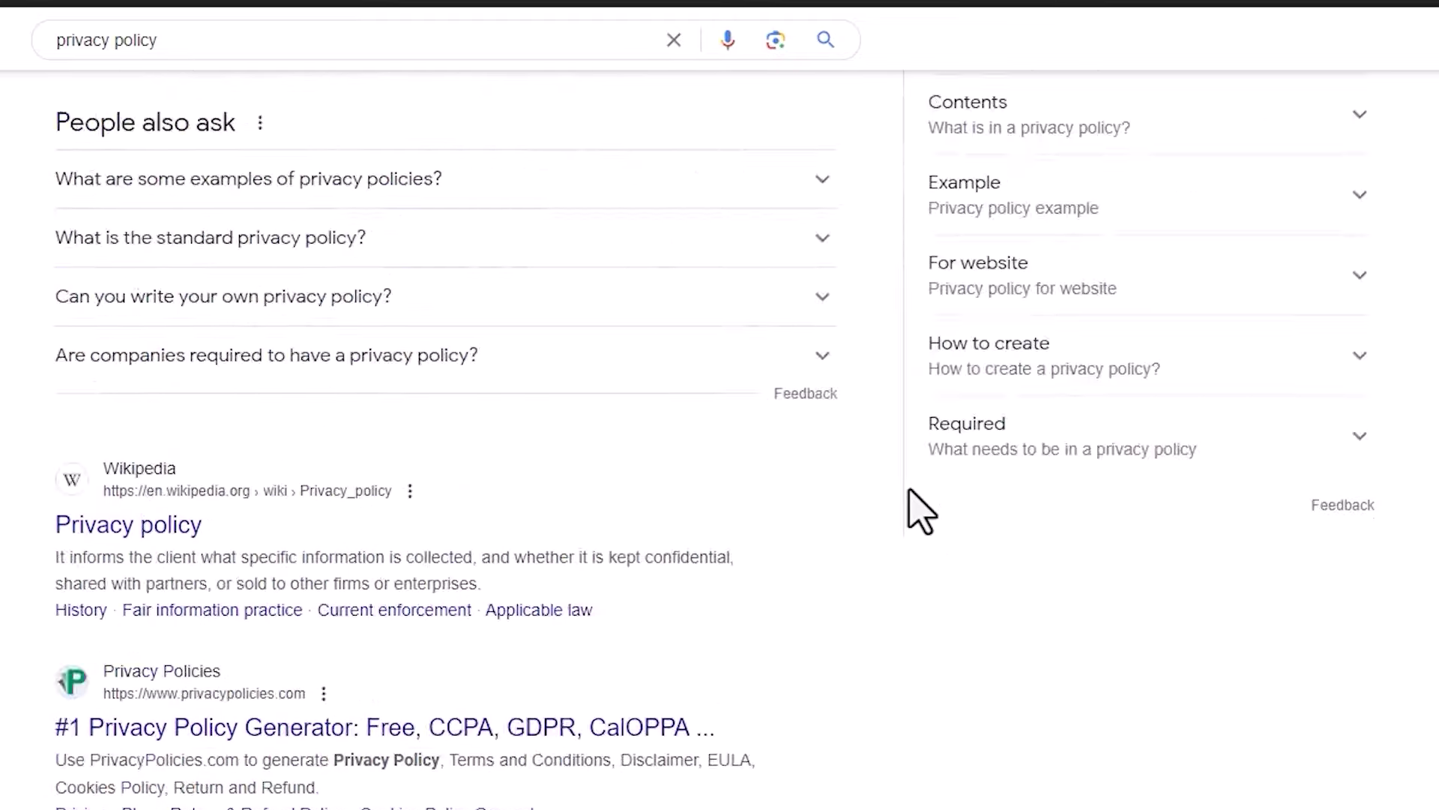
{"action": "scroll", "coordinate": [331, 290], "scroll_direction": "up", "scroll_amount": 10}
Replace the Google search text with 'terms' and return to the Rapid Active CRM tab.
{"action": "triple_click", "coordinate": [280, 142]}
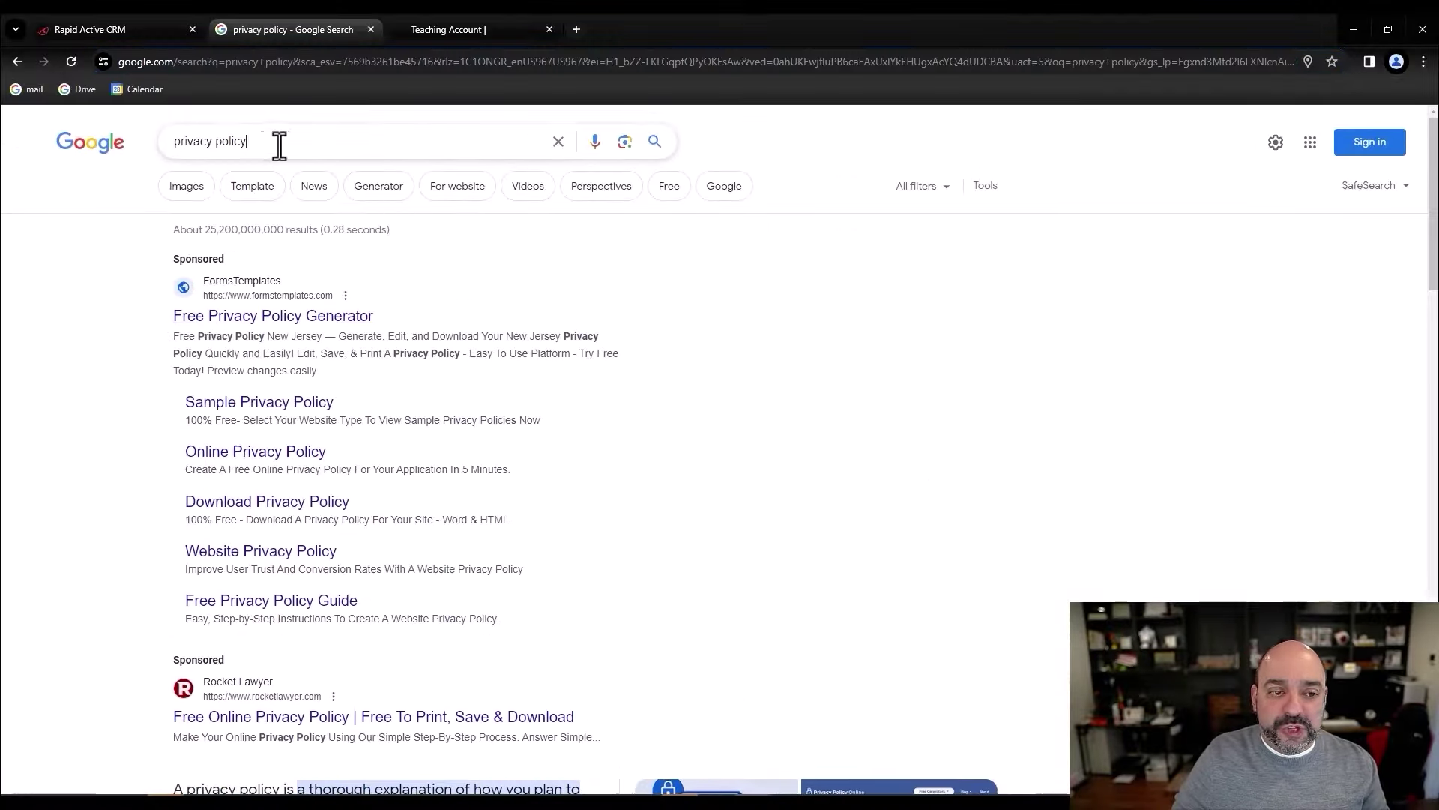
{"action": "type", "text": "terms"}
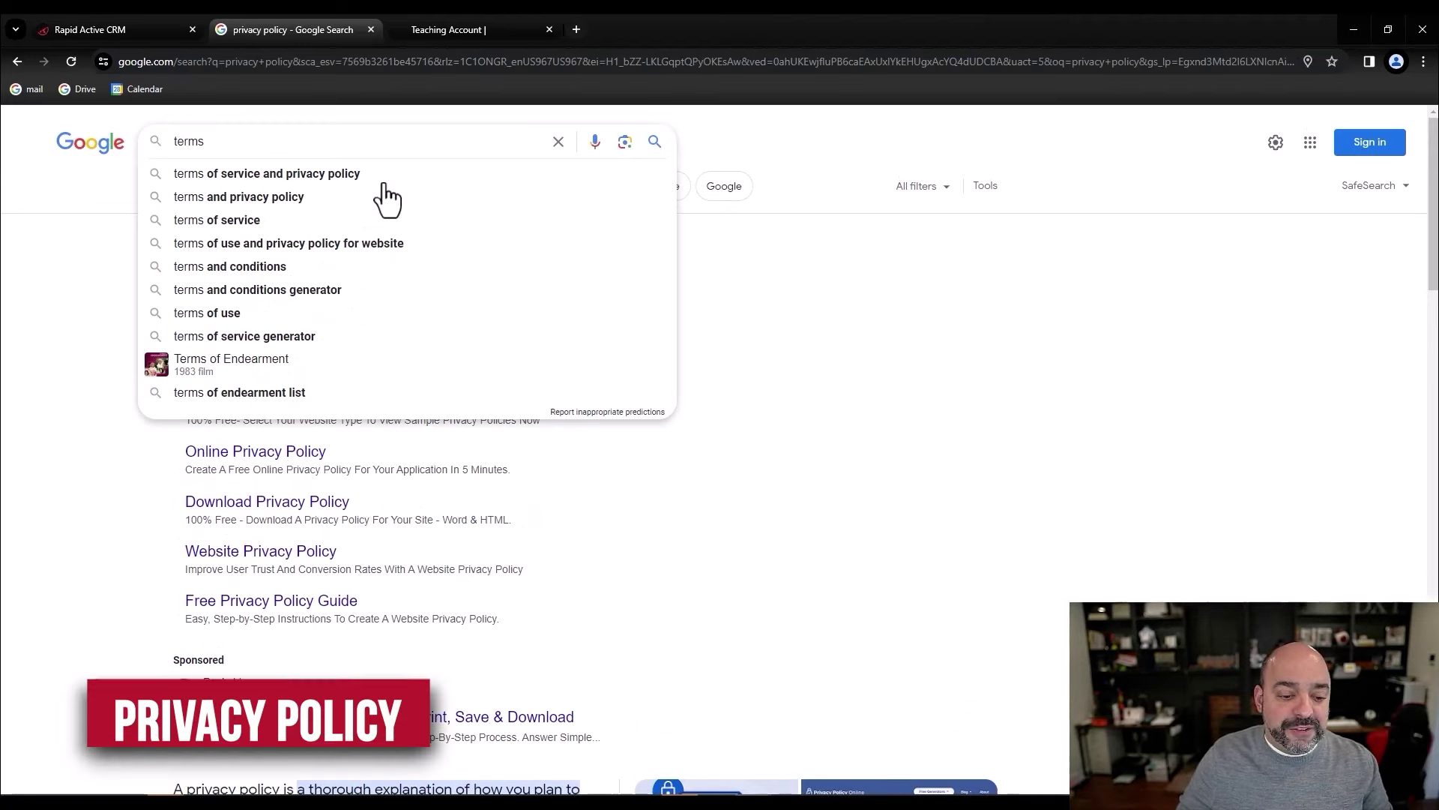
{"action": "left_click", "coordinate": [1047, 418]}
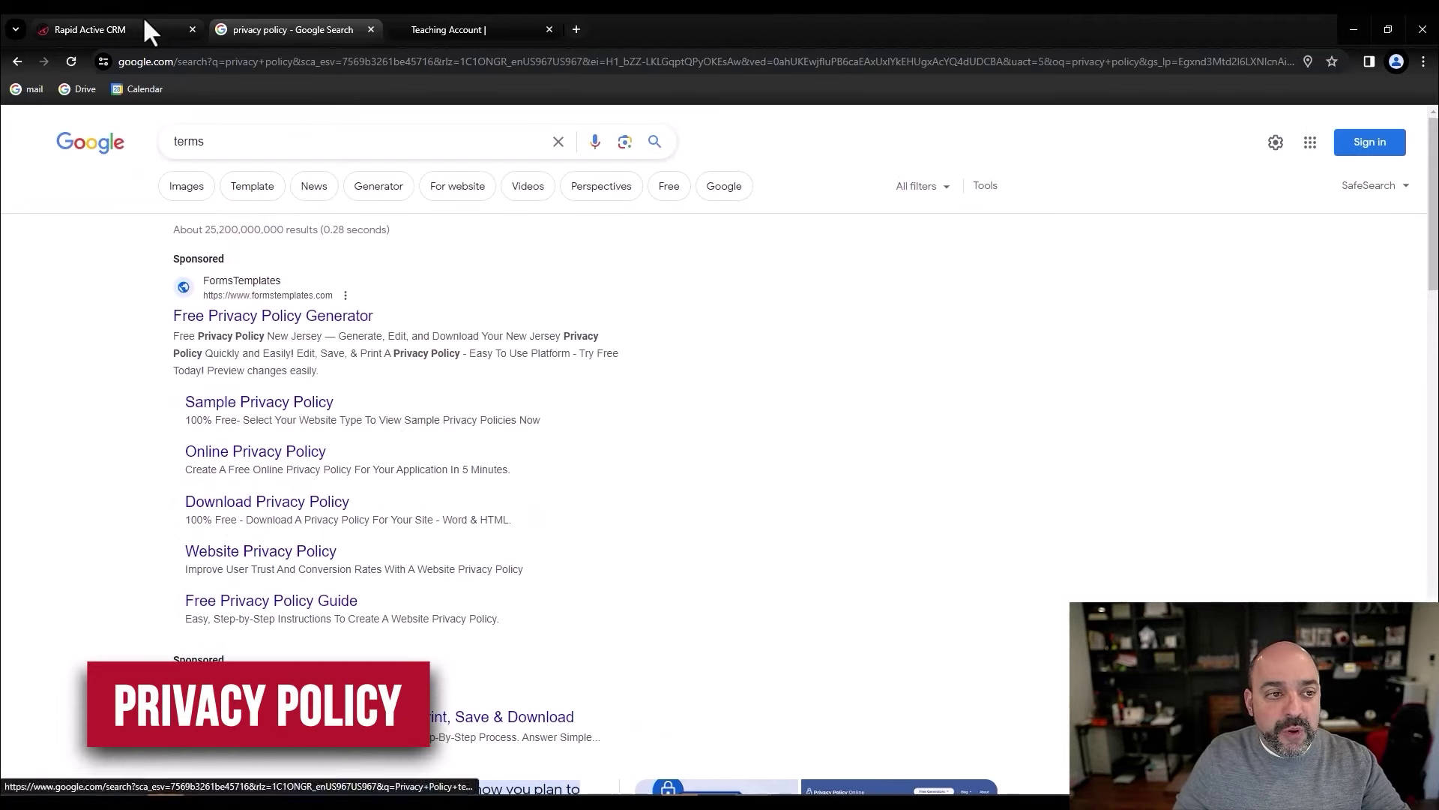
{"action": "left_click", "coordinate": [144, 27]}
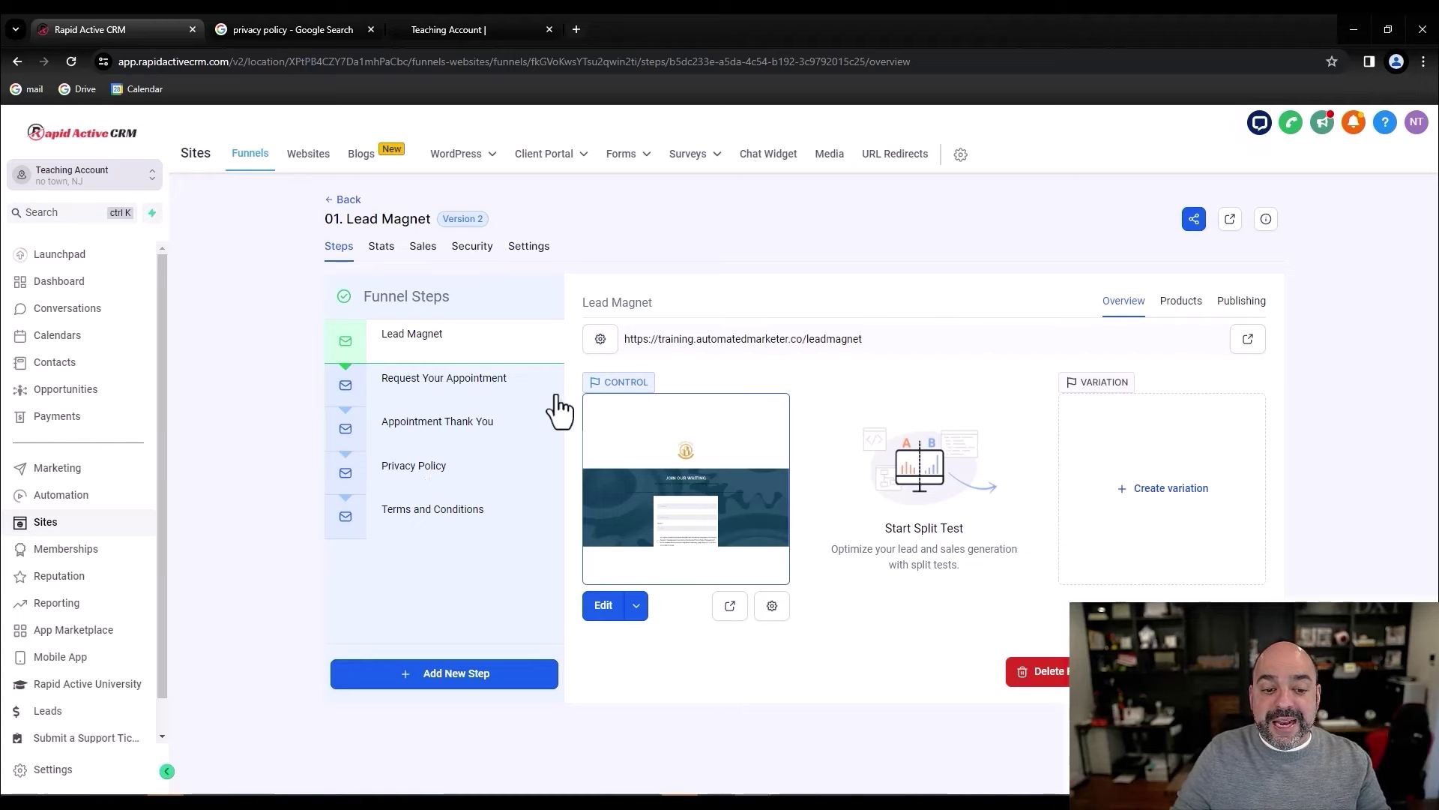
Edit the Privacy Policy page and swap its header logo for the gold real-estate logo.
{"action": "left_click", "coordinate": [425, 474]}
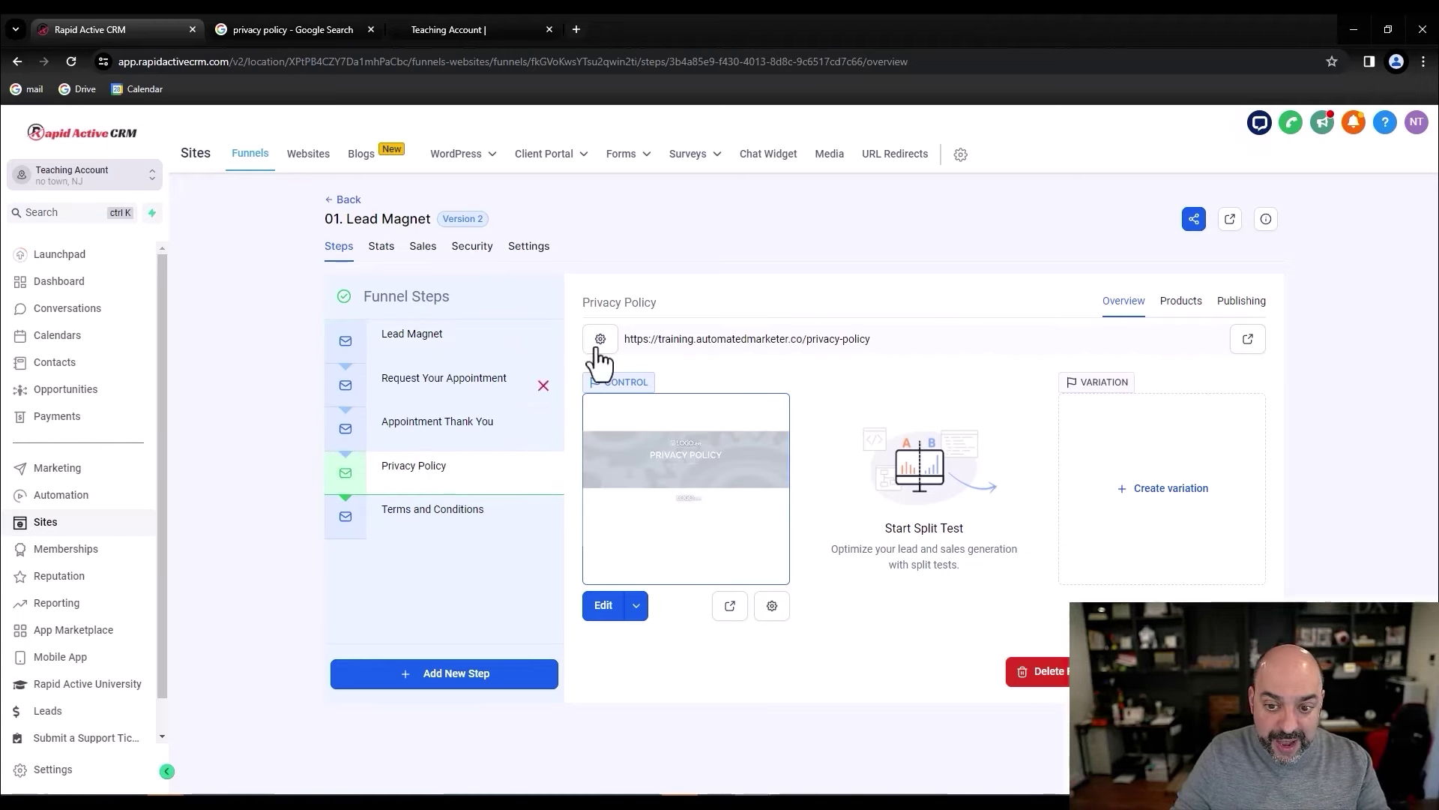
{"action": "left_click", "coordinate": [599, 609]}
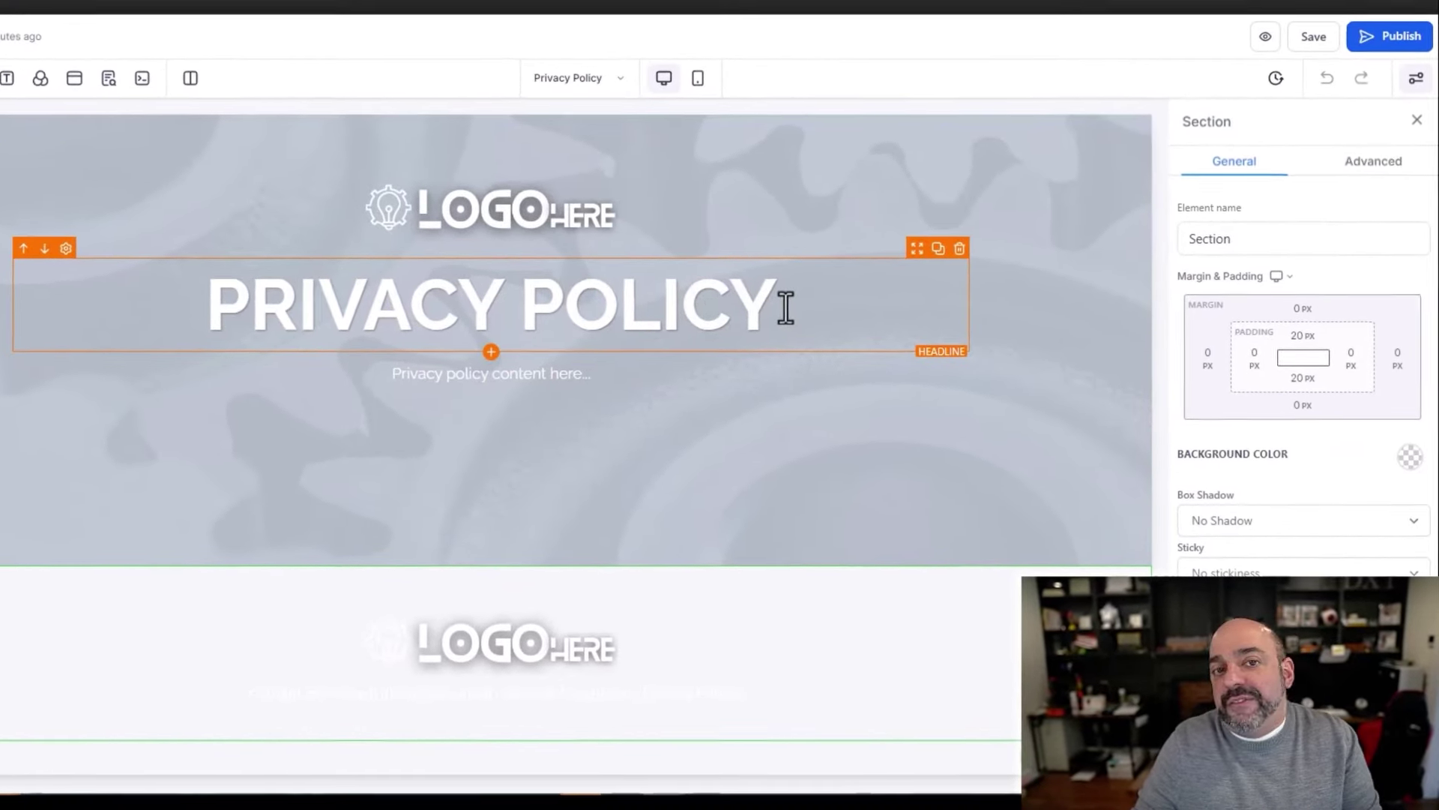
{"action": "left_click", "coordinate": [669, 224]}
{"action": "scroll", "coordinate": [1295, 495], "scroll_direction": "down", "scroll_amount": 5}
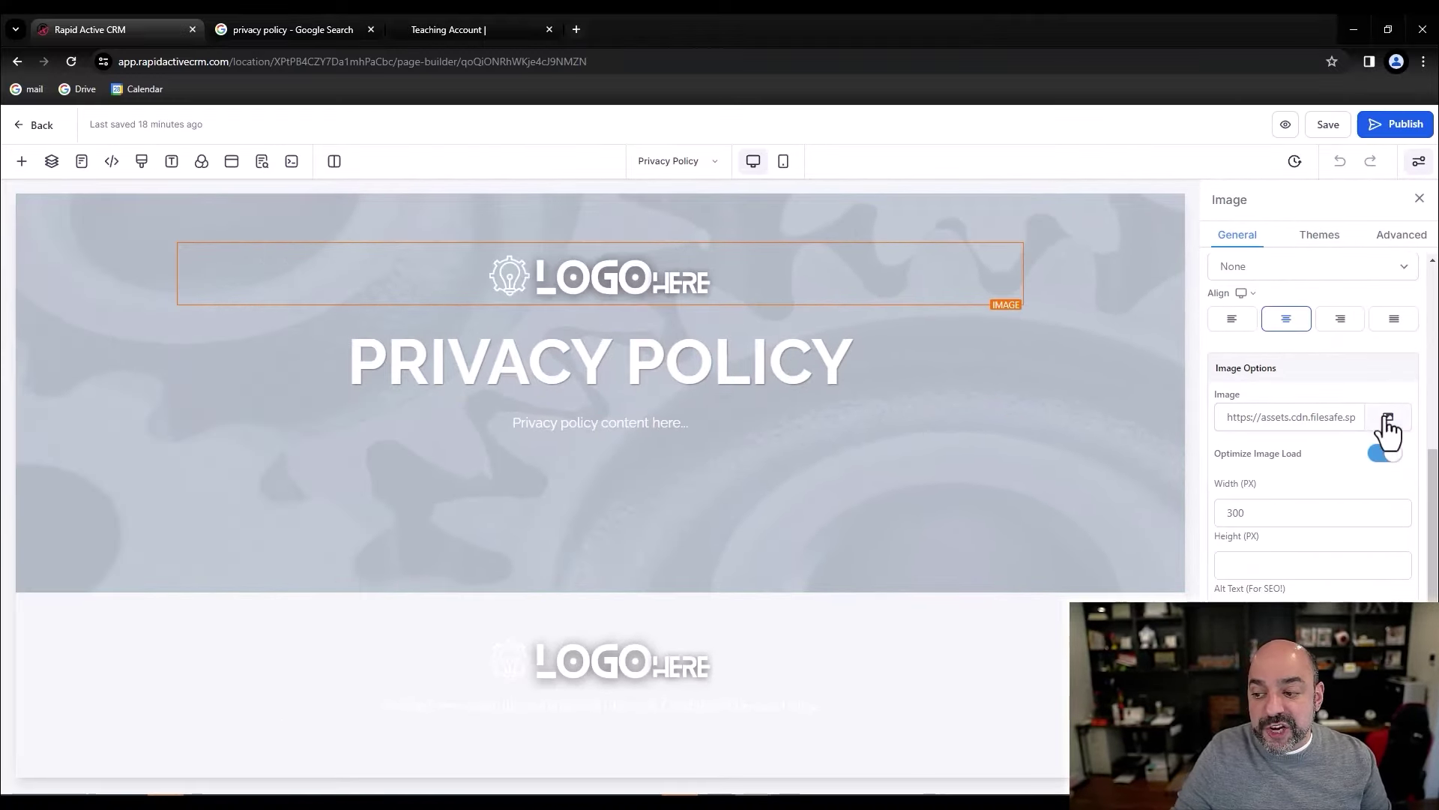
{"action": "left_click", "coordinate": [1388, 418]}
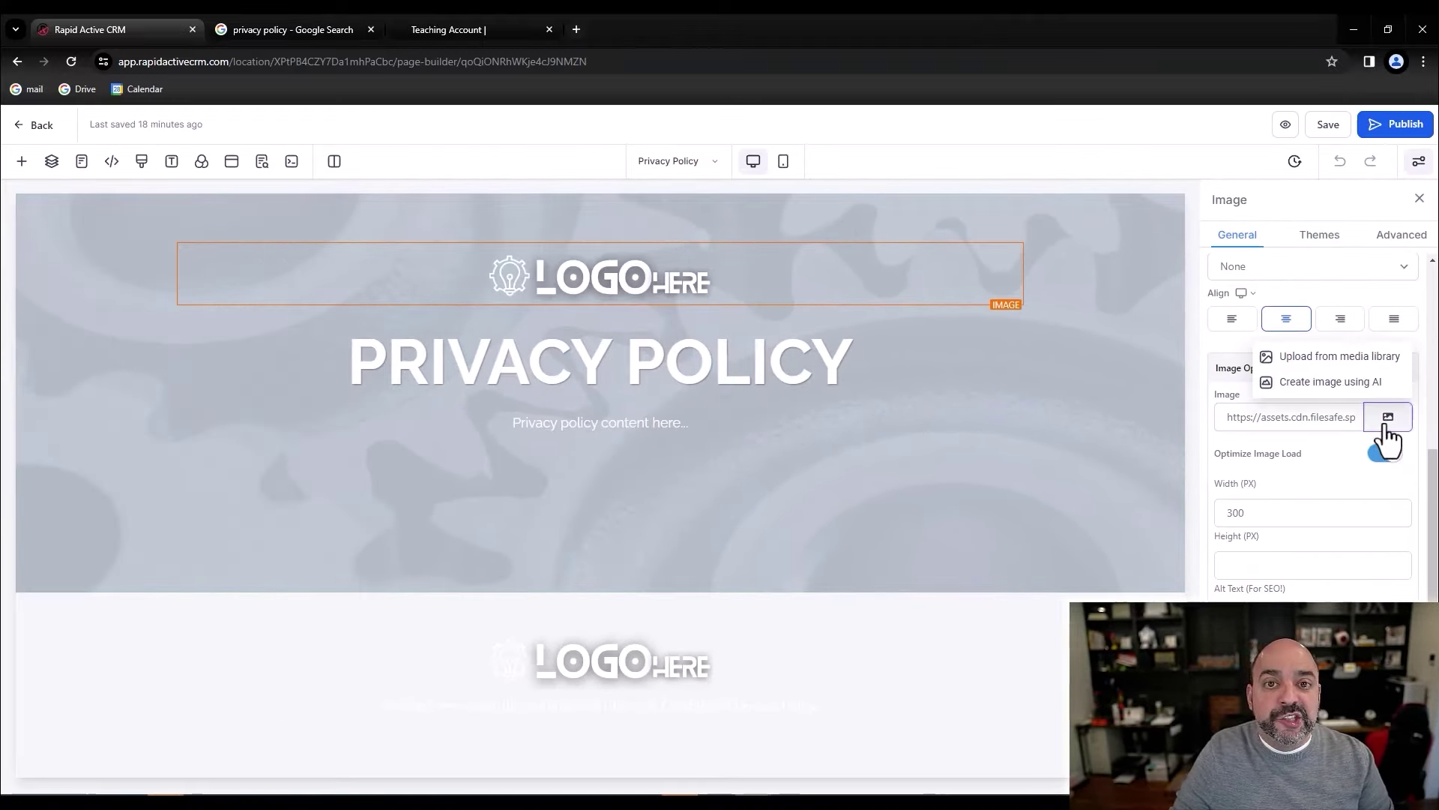
{"action": "left_click", "coordinate": [1341, 358]}
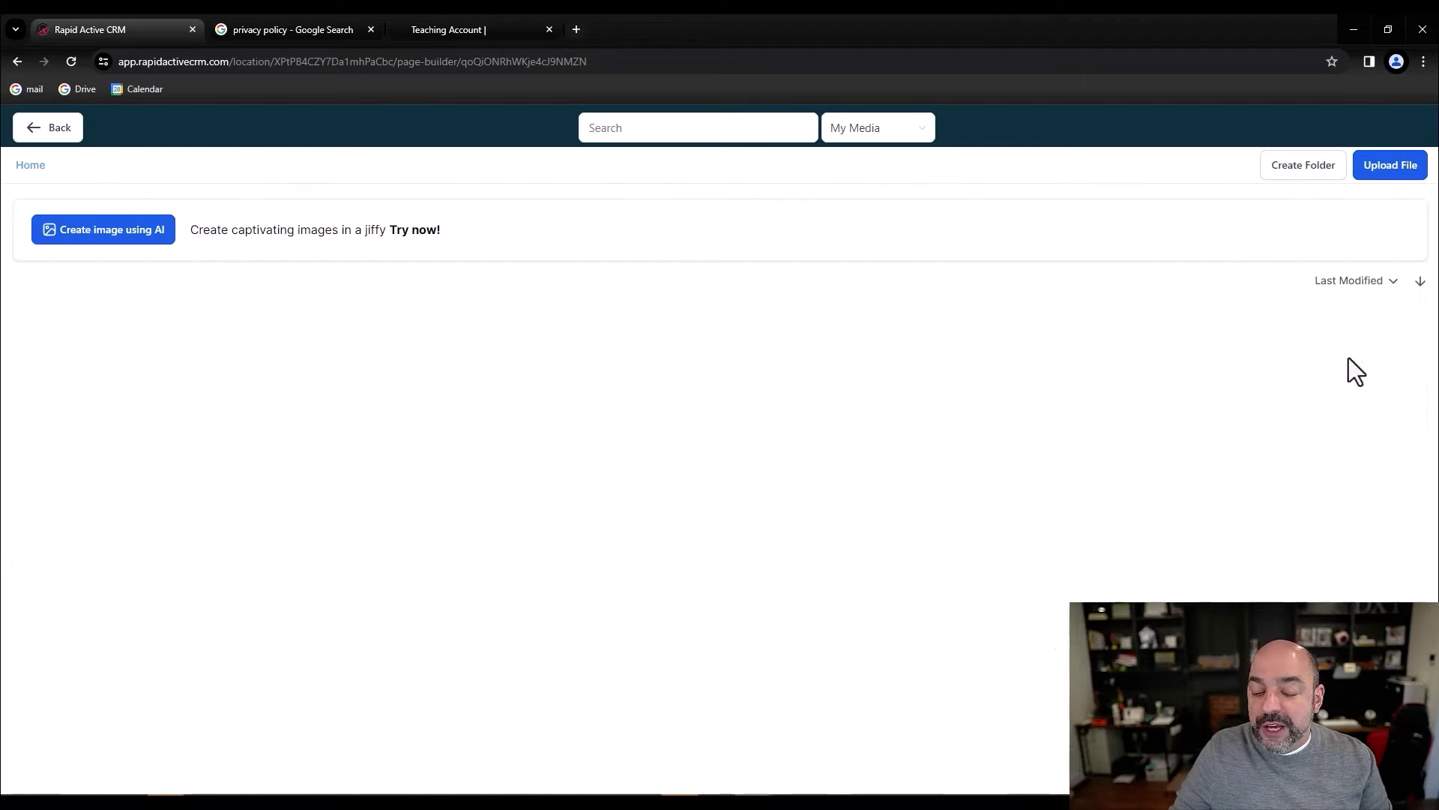
{"action": "left_click", "coordinate": [1054, 464]}
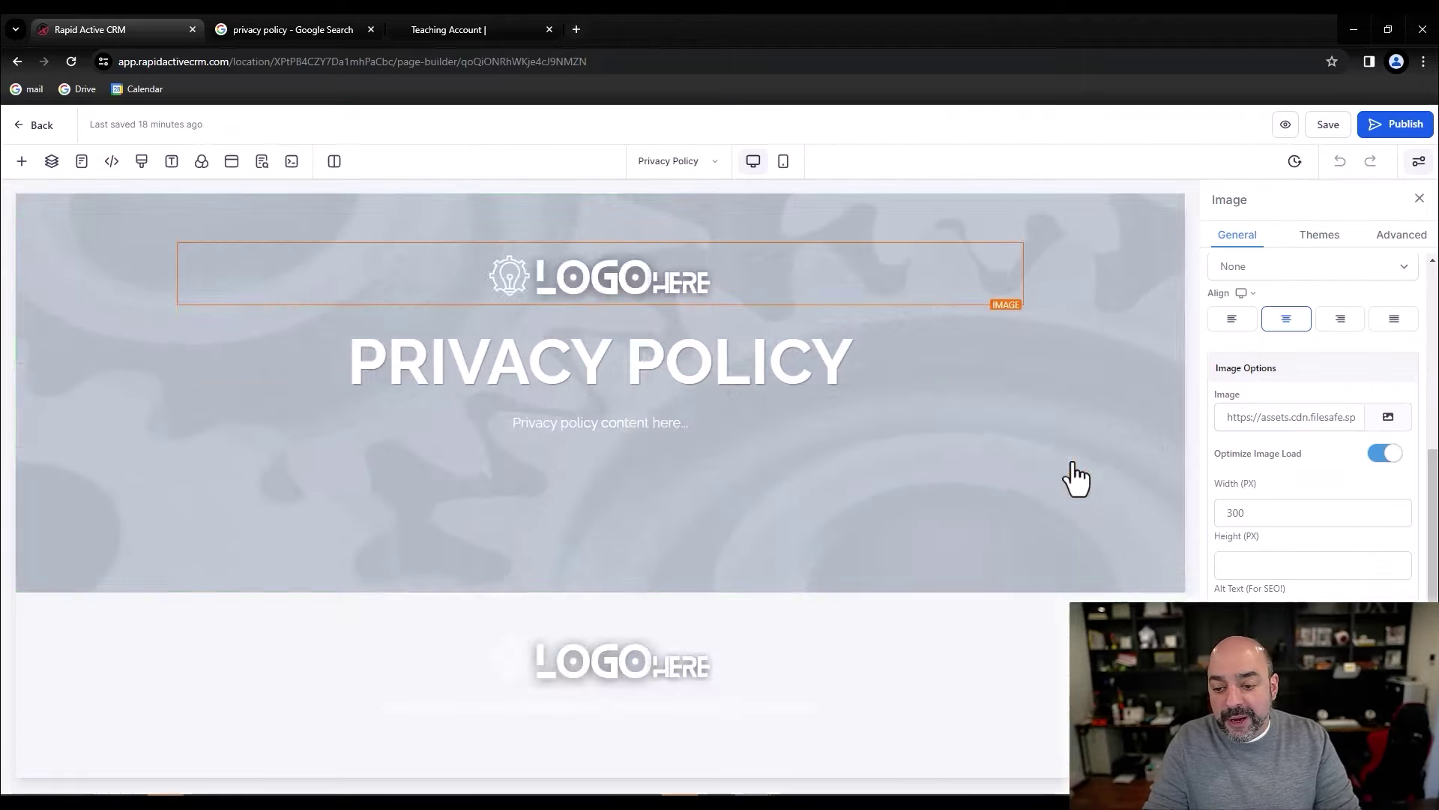
Select the privacy policy sub headline text, then the footer logo image.
{"action": "scroll", "coordinate": [600, 412], "scroll_direction": "down", "scroll_amount": 2}
{"action": "left_click", "coordinate": [687, 459]}
{"action": "left_click", "coordinate": [675, 450]}
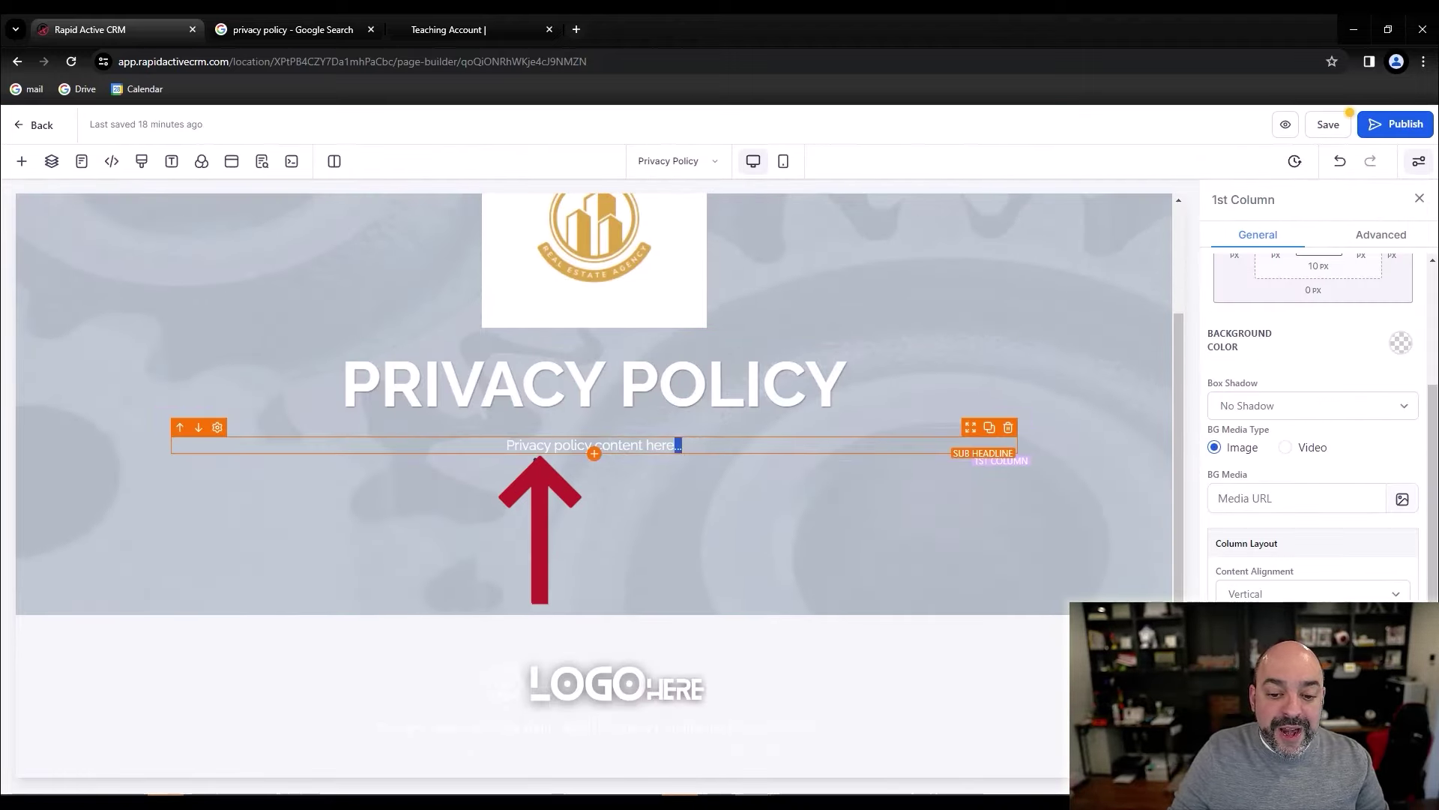
{"action": "double_click", "coordinate": [632, 448]}
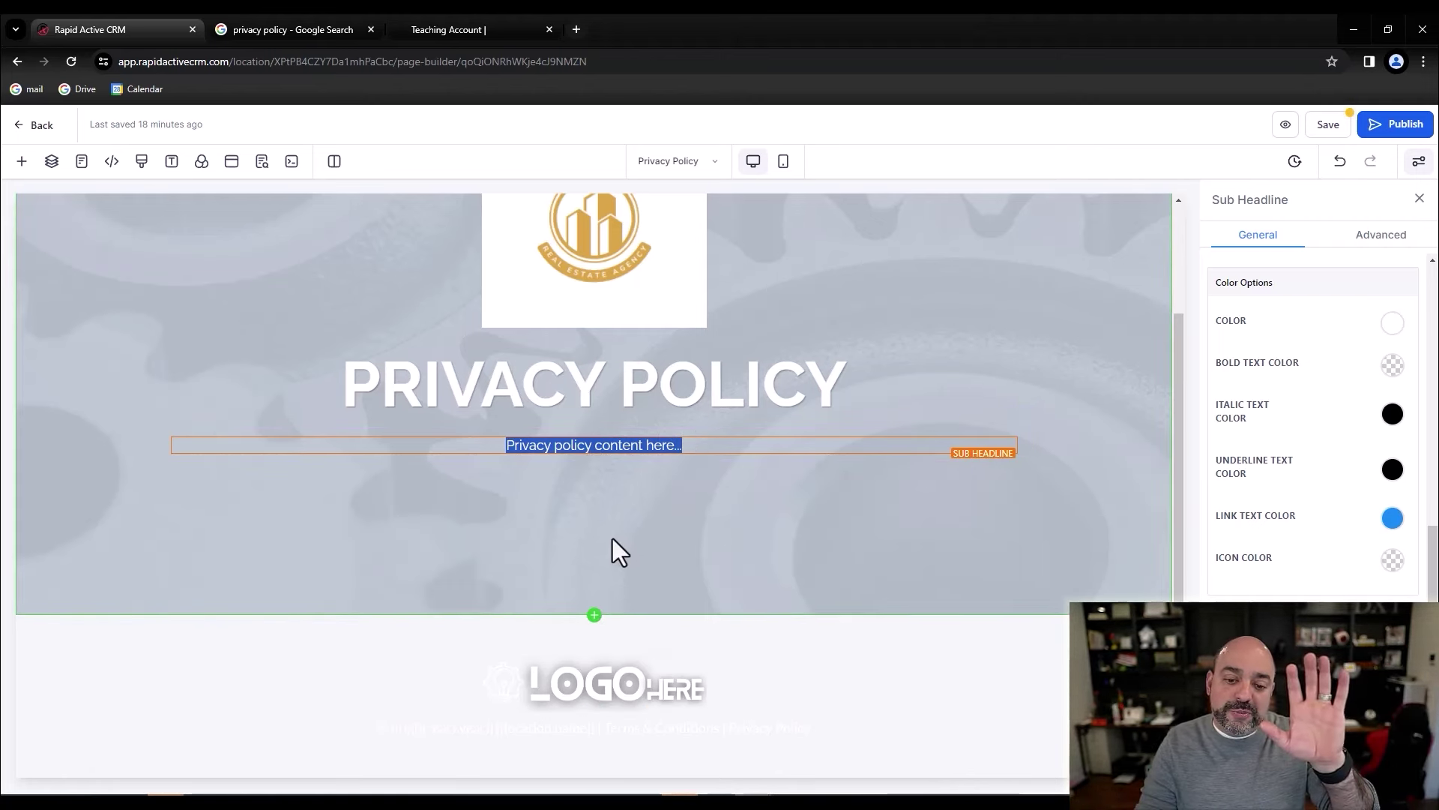
{"action": "left_click", "coordinate": [609, 685]}
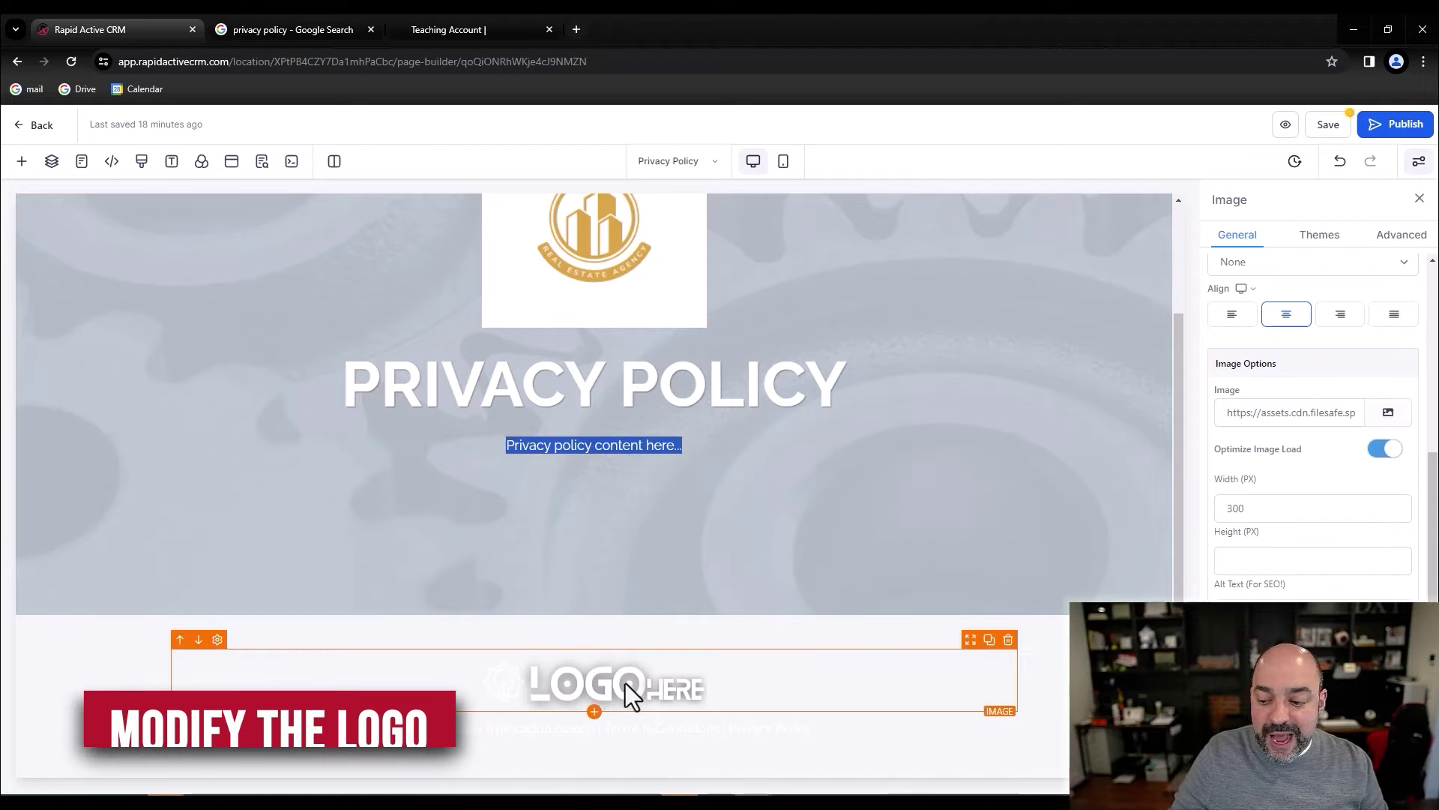
Replace the Privacy Policy footer image with the gold real-estate logo from the media library.
{"action": "left_click", "coordinate": [1388, 413]}
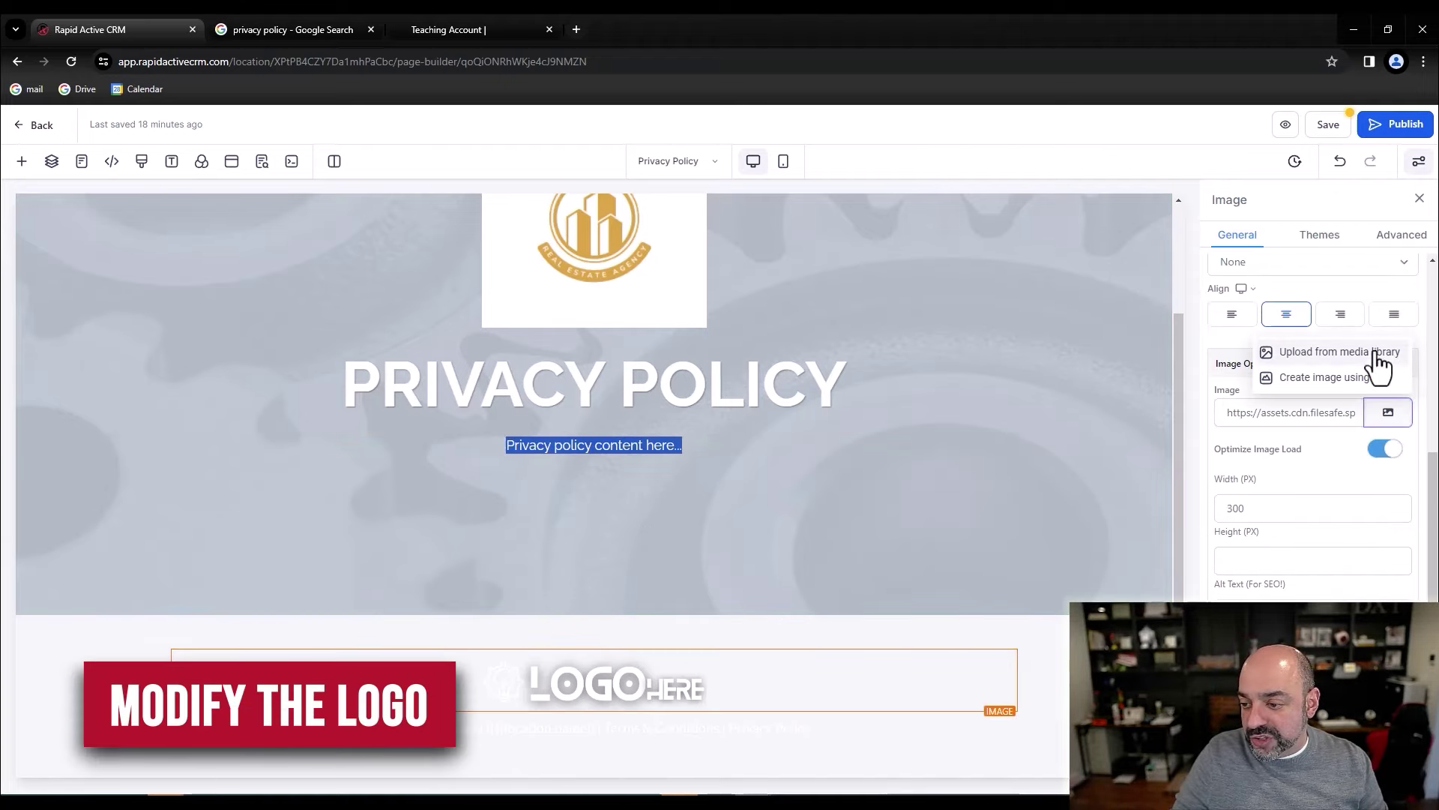
{"action": "left_click", "coordinate": [1339, 352]}
{"action": "left_click", "coordinate": [1045, 469]}
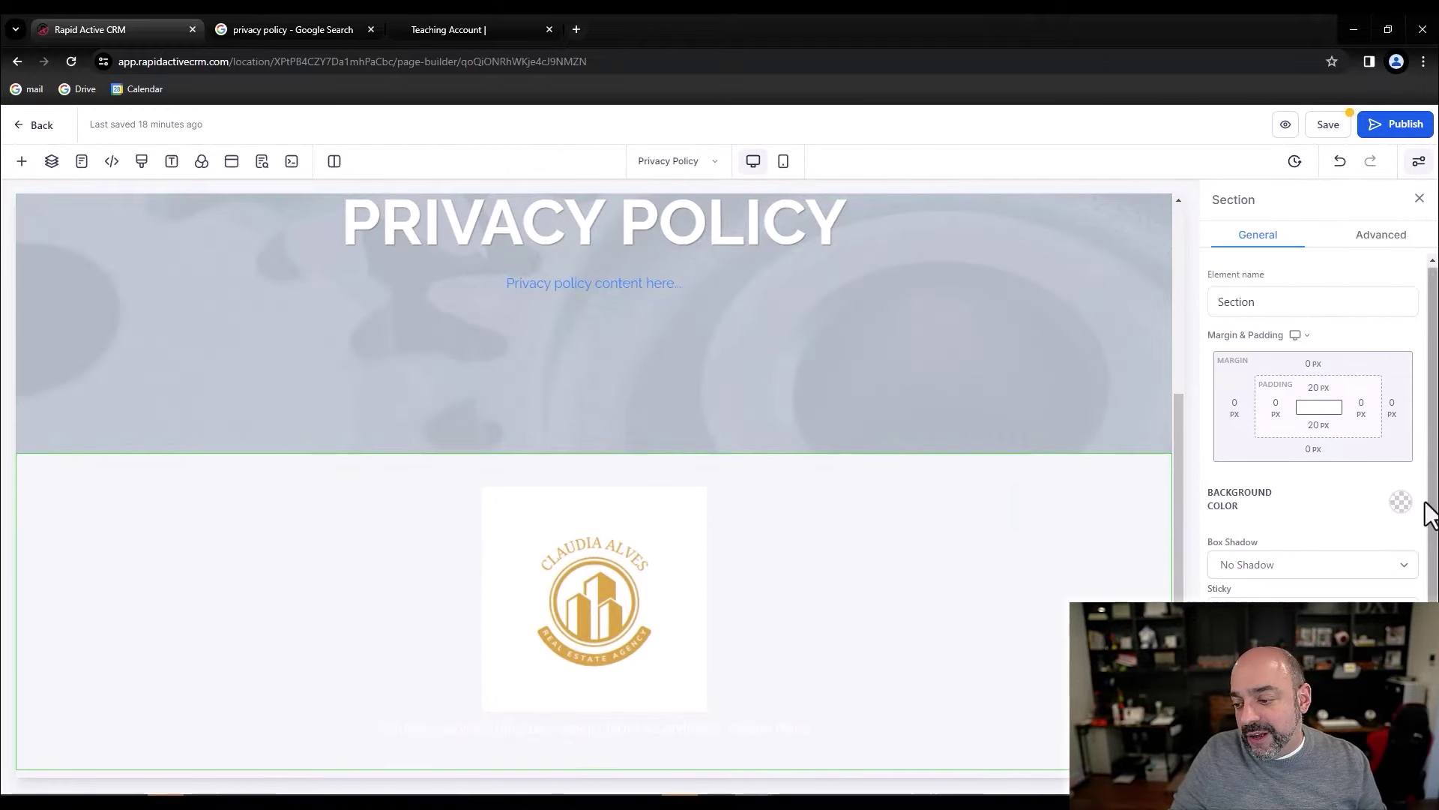
Give the footer section a purple background and publish the Privacy Policy page.
{"action": "left_click", "coordinate": [1400, 504]}
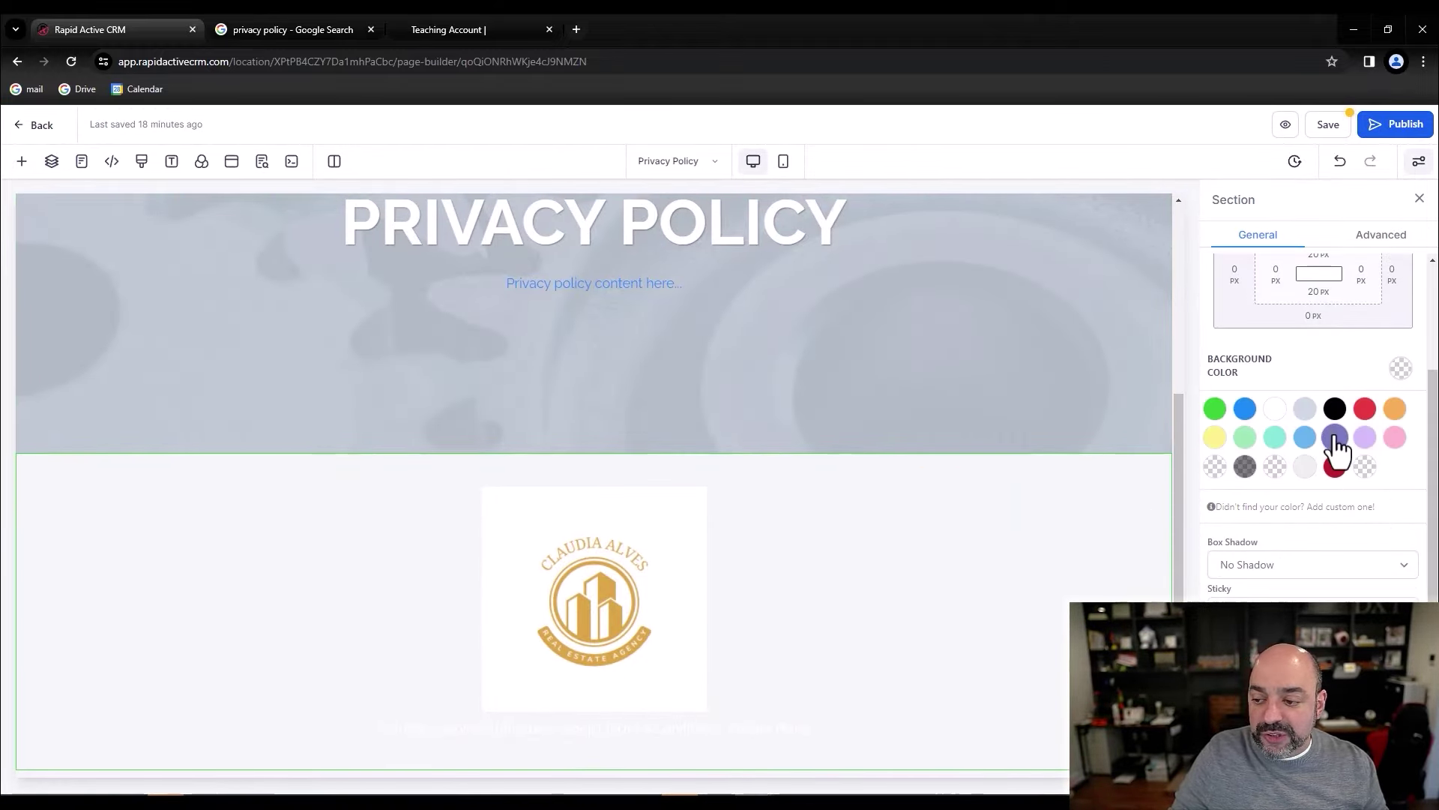
{"action": "left_click", "coordinate": [1335, 438]}
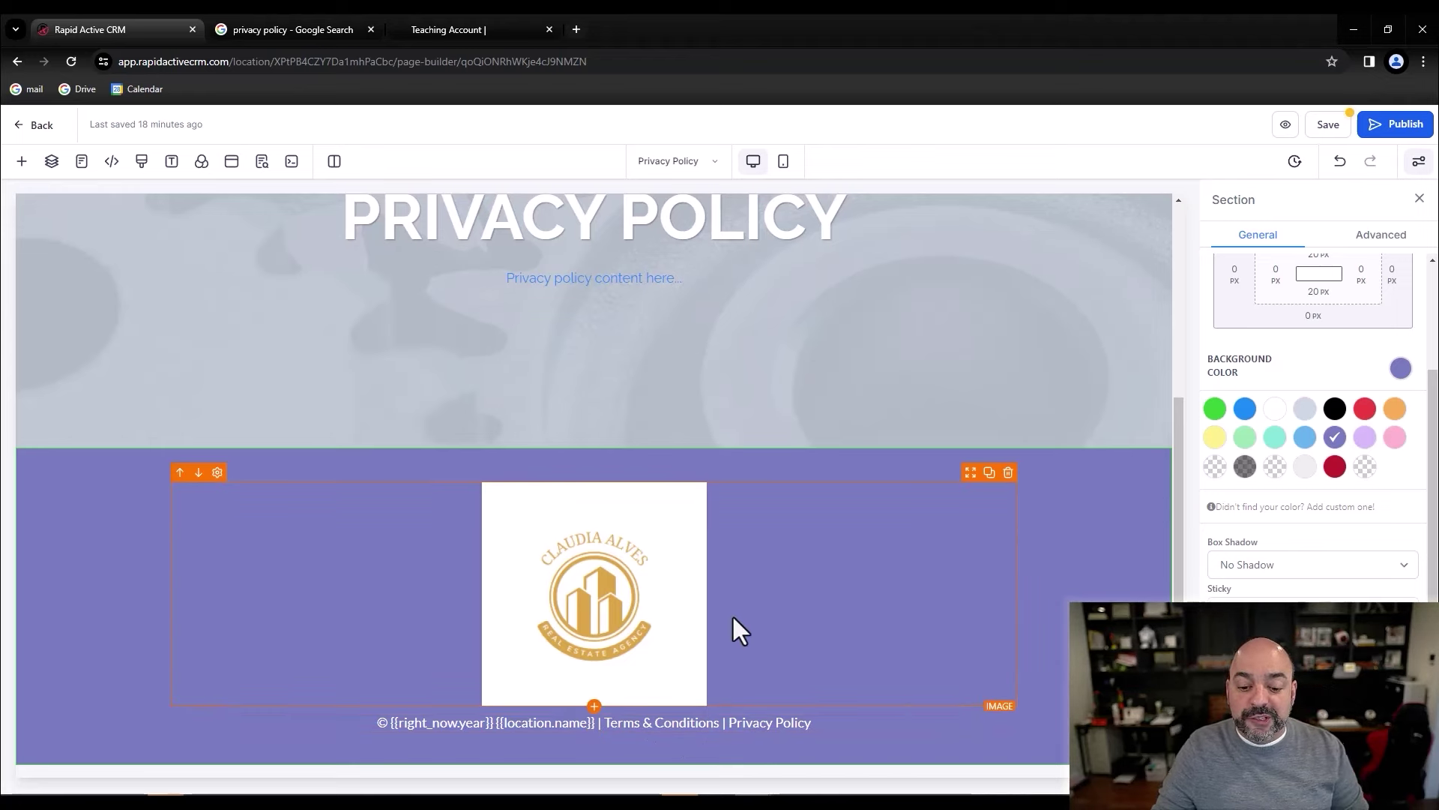
{"action": "scroll", "coordinate": [747, 607], "scroll_direction": "up", "scroll_amount": 4}
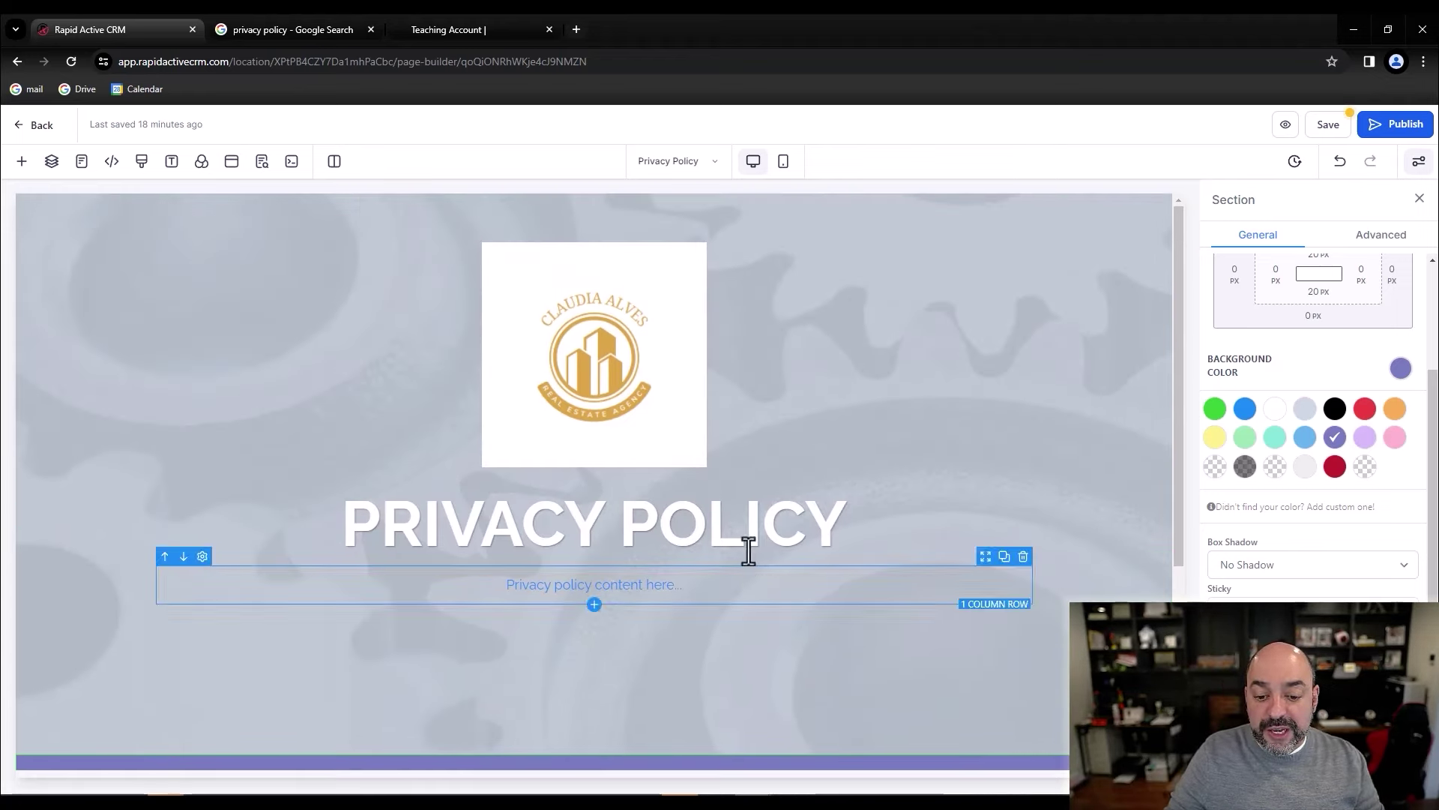
{"action": "left_click", "coordinate": [1392, 126]}
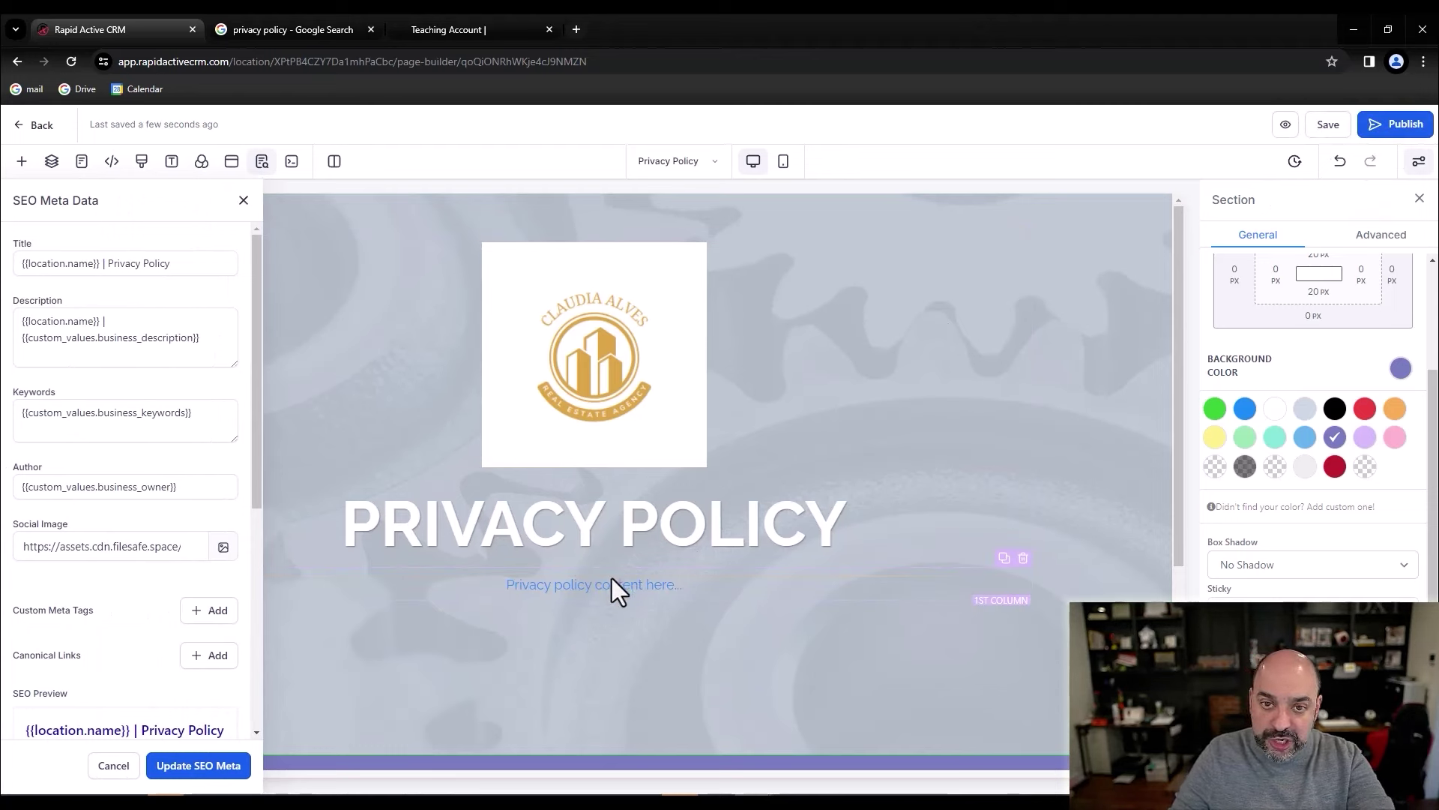
Close the SEO Meta Data panel to exit the Privacy Policy editor.
{"action": "left_click", "coordinate": [552, 596]}
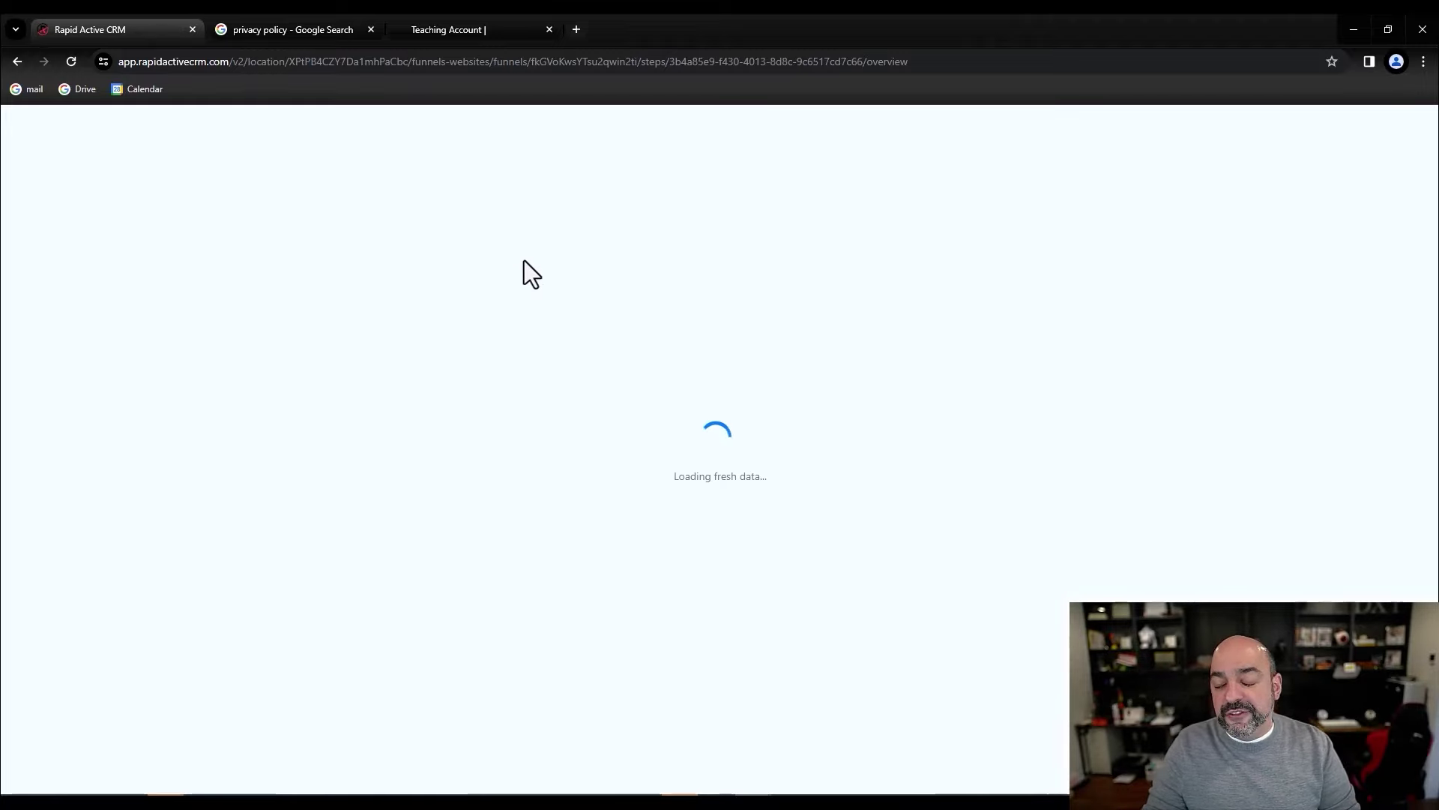
Open the Terms and Conditions step, select its page URL, and start editing the page.
{"action": "left_click", "coordinate": [470, 514]}
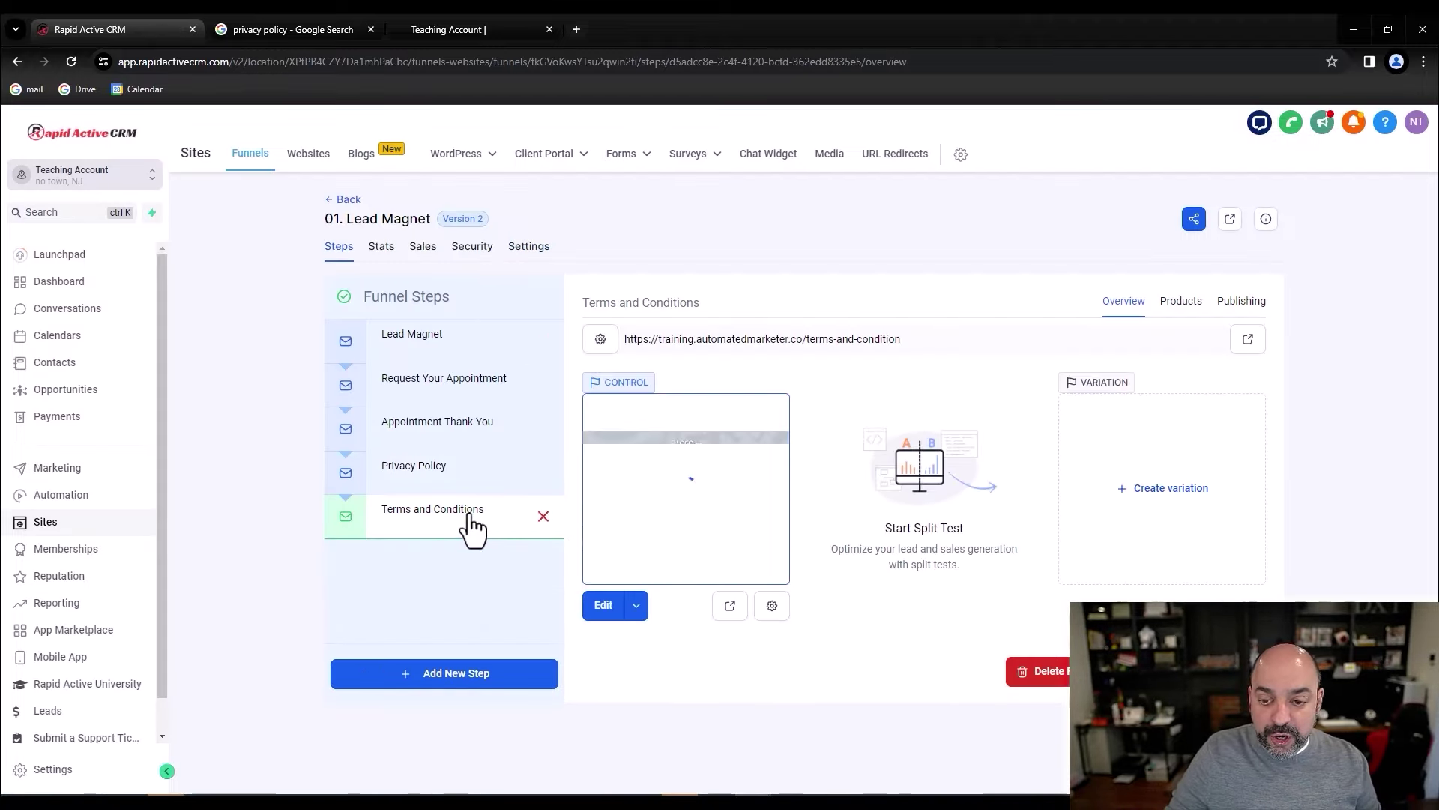
{"action": "left_click_drag", "start_coordinate": [919, 349], "coordinate": [623, 354]}
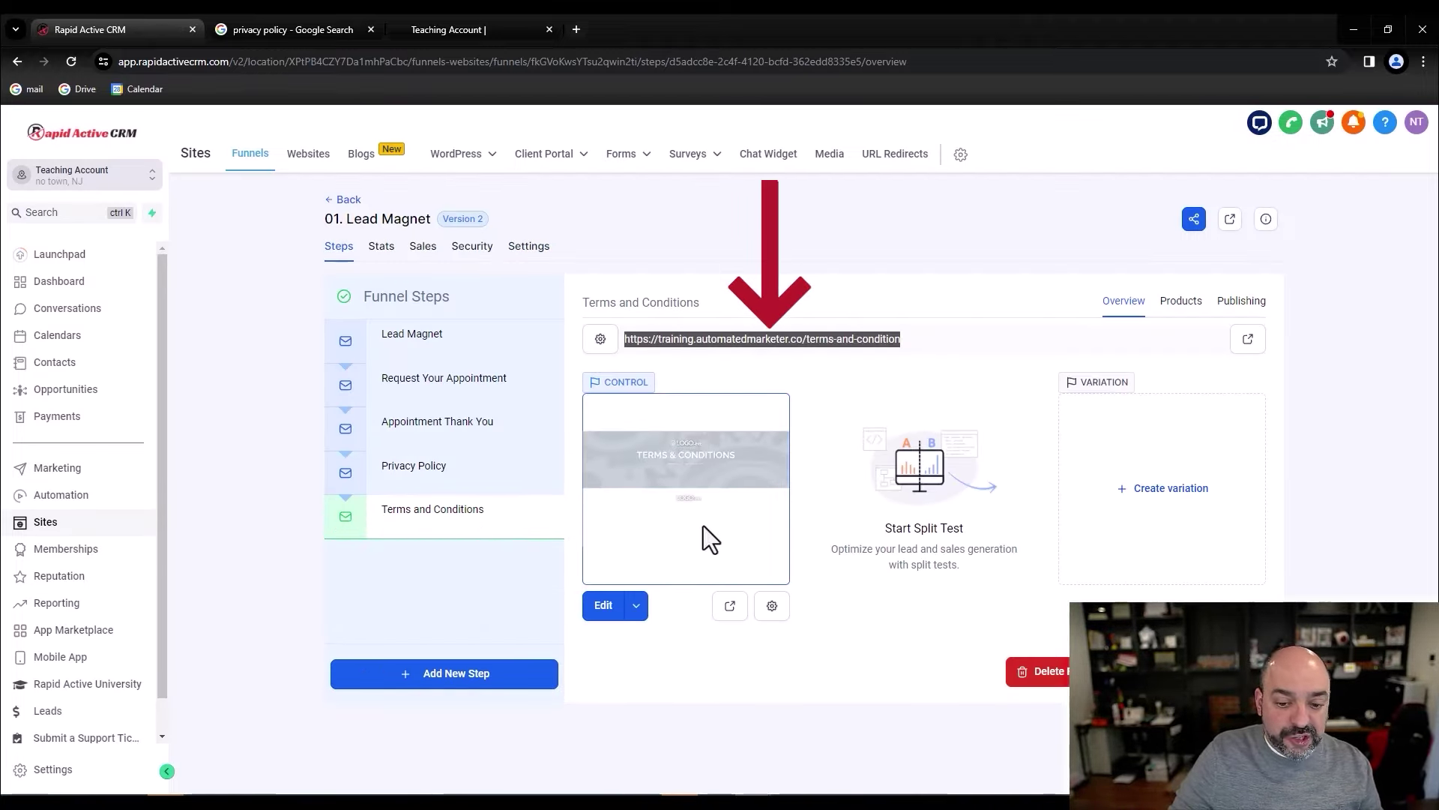
{"action": "left_click", "coordinate": [609, 604]}
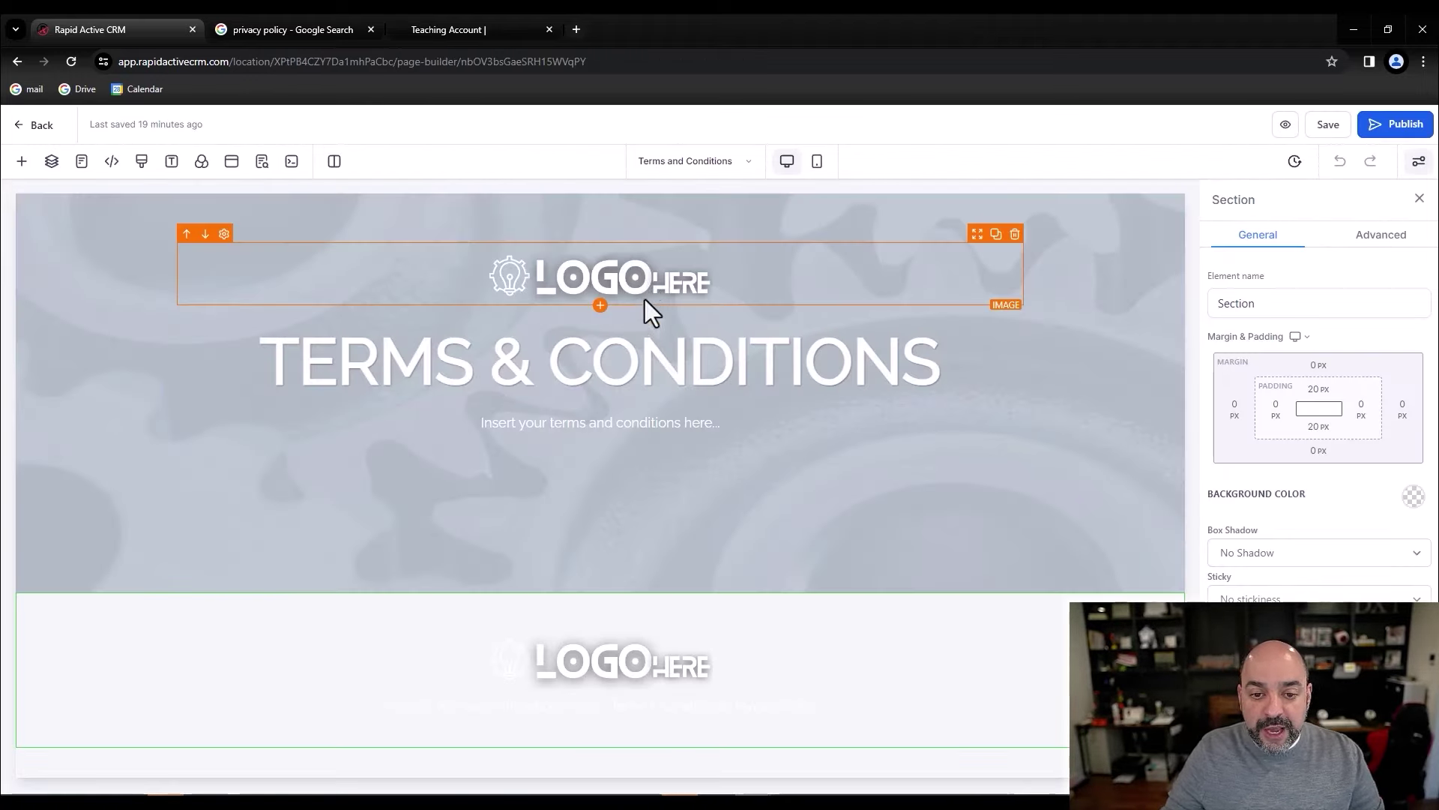
Replace the Terms and Conditions header logo with the gold real-estate logo.
{"action": "left_click", "coordinate": [645, 300]}
{"action": "scroll", "coordinate": [1312, 449], "scroll_direction": "down", "scroll_amount": 3}
{"action": "left_click", "coordinate": [1387, 498]}
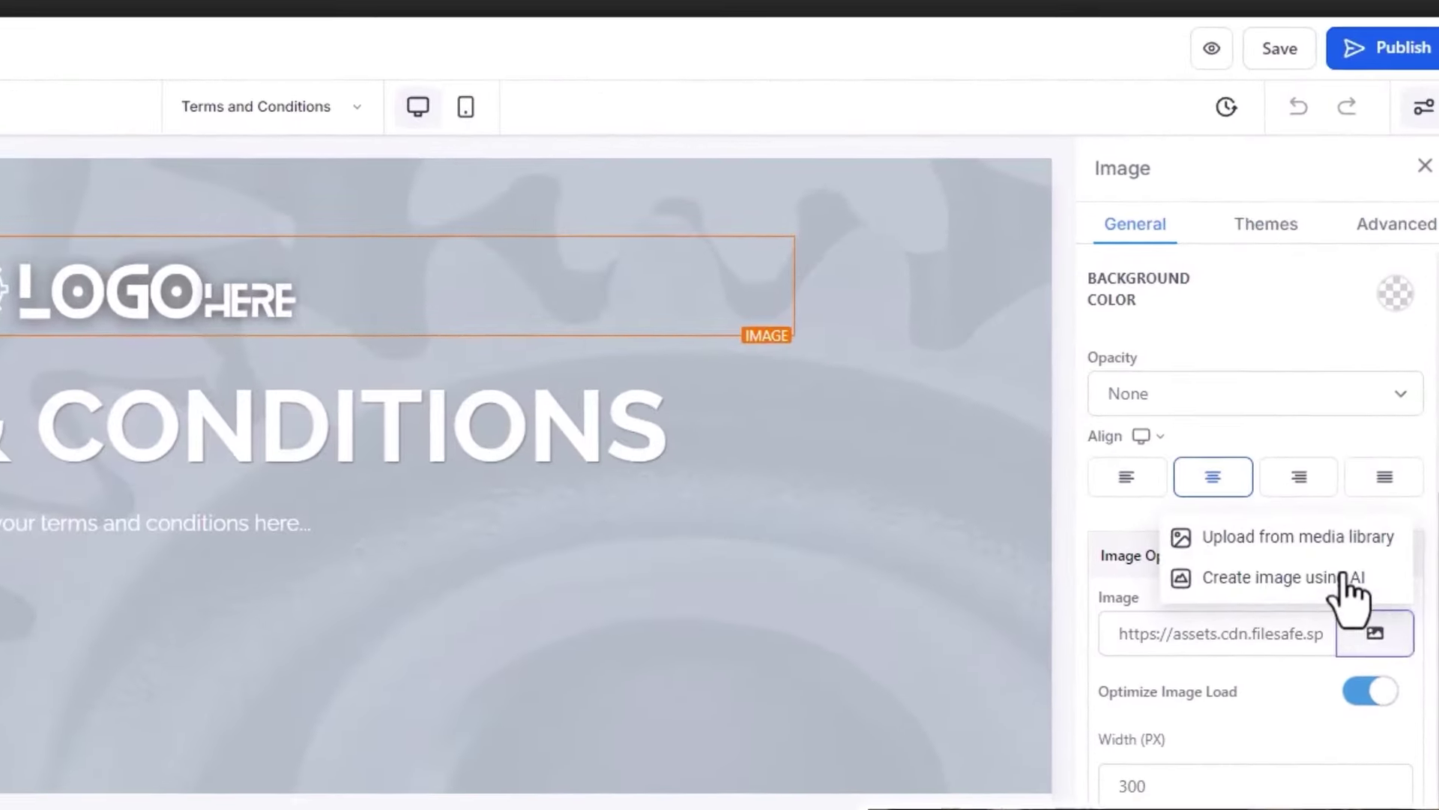
{"action": "left_click", "coordinate": [1371, 470]}
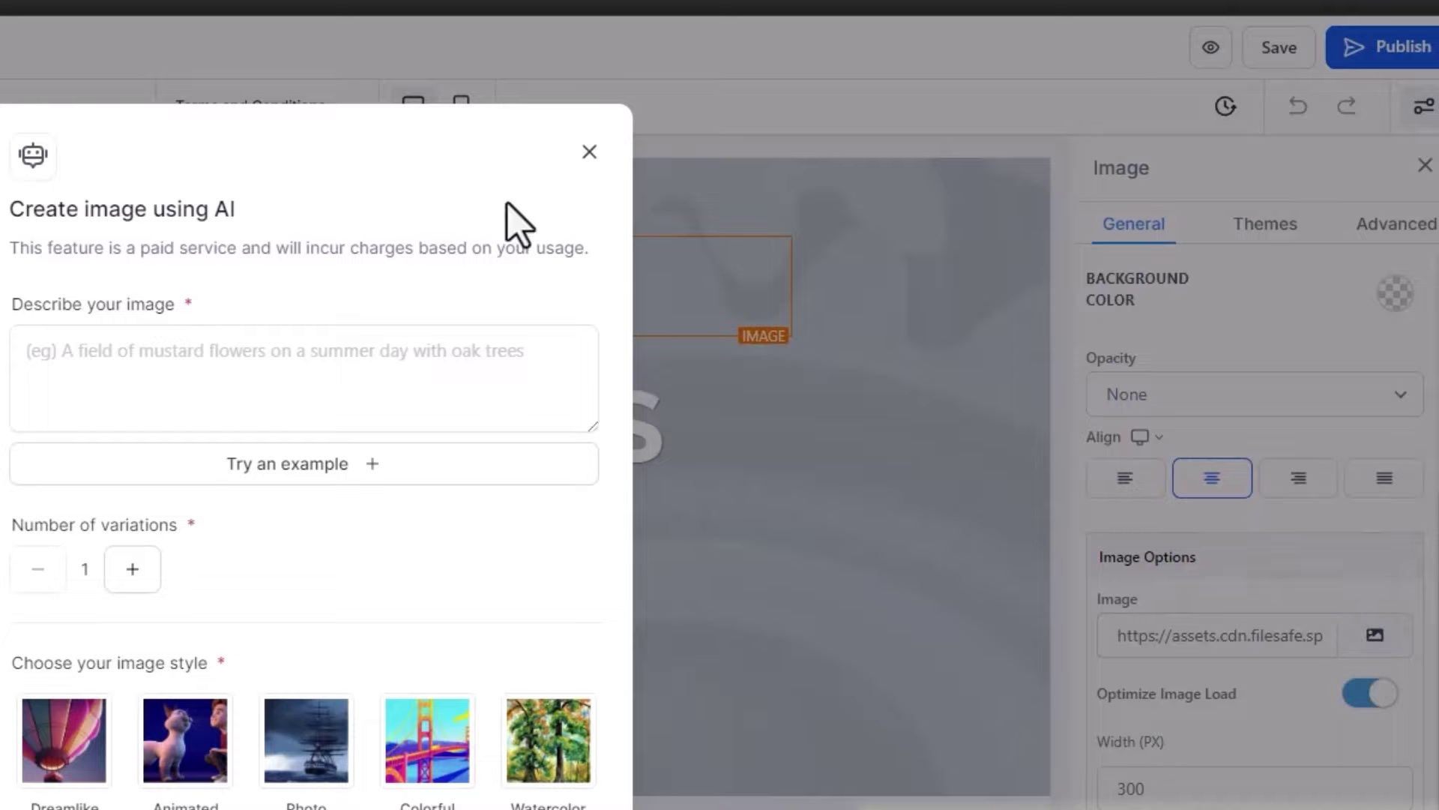
{"action": "left_click", "coordinate": [590, 151]}
{"action": "left_click", "coordinate": [1375, 635]}
{"action": "left_click", "coordinate": [1324, 564]}
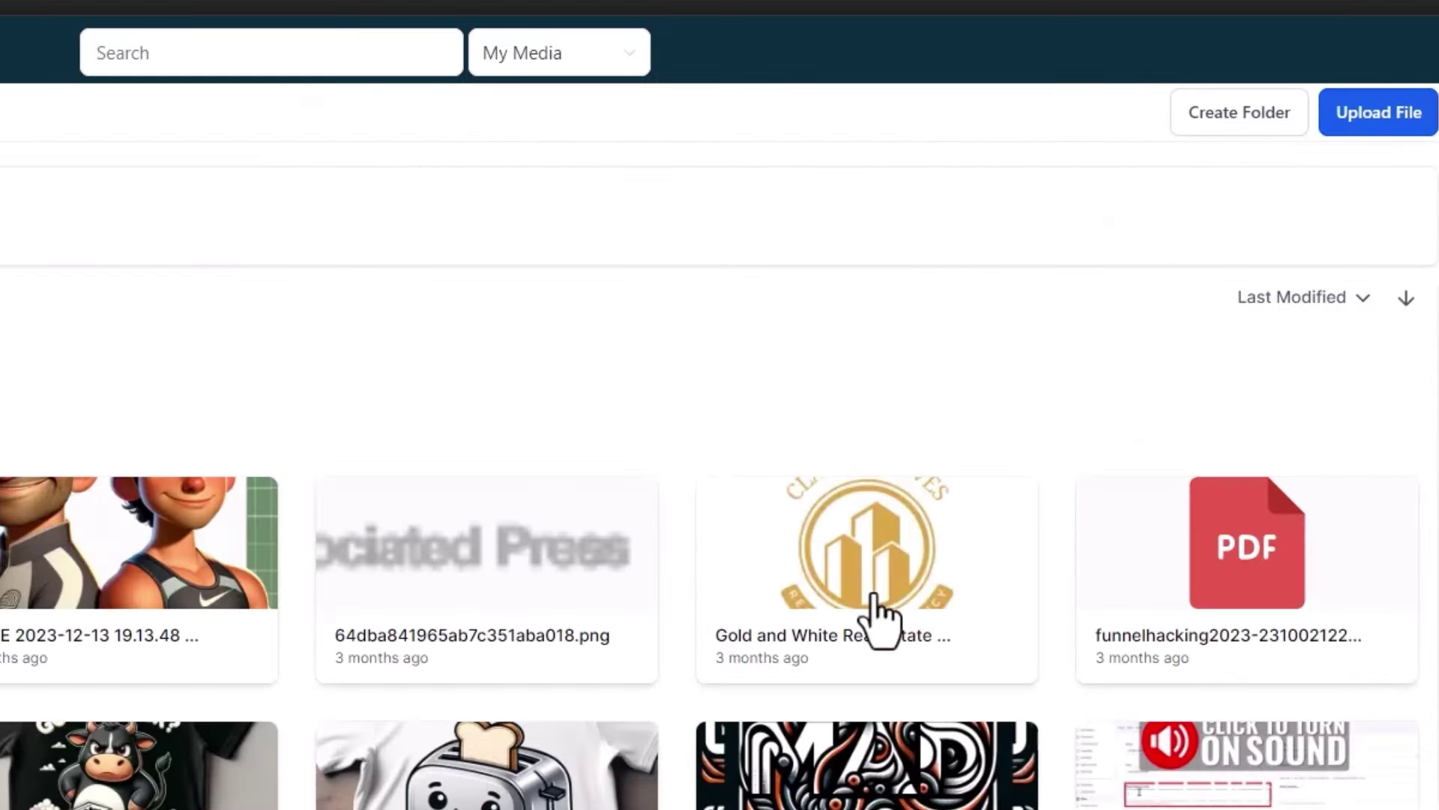
{"action": "left_click", "coordinate": [874, 604]}
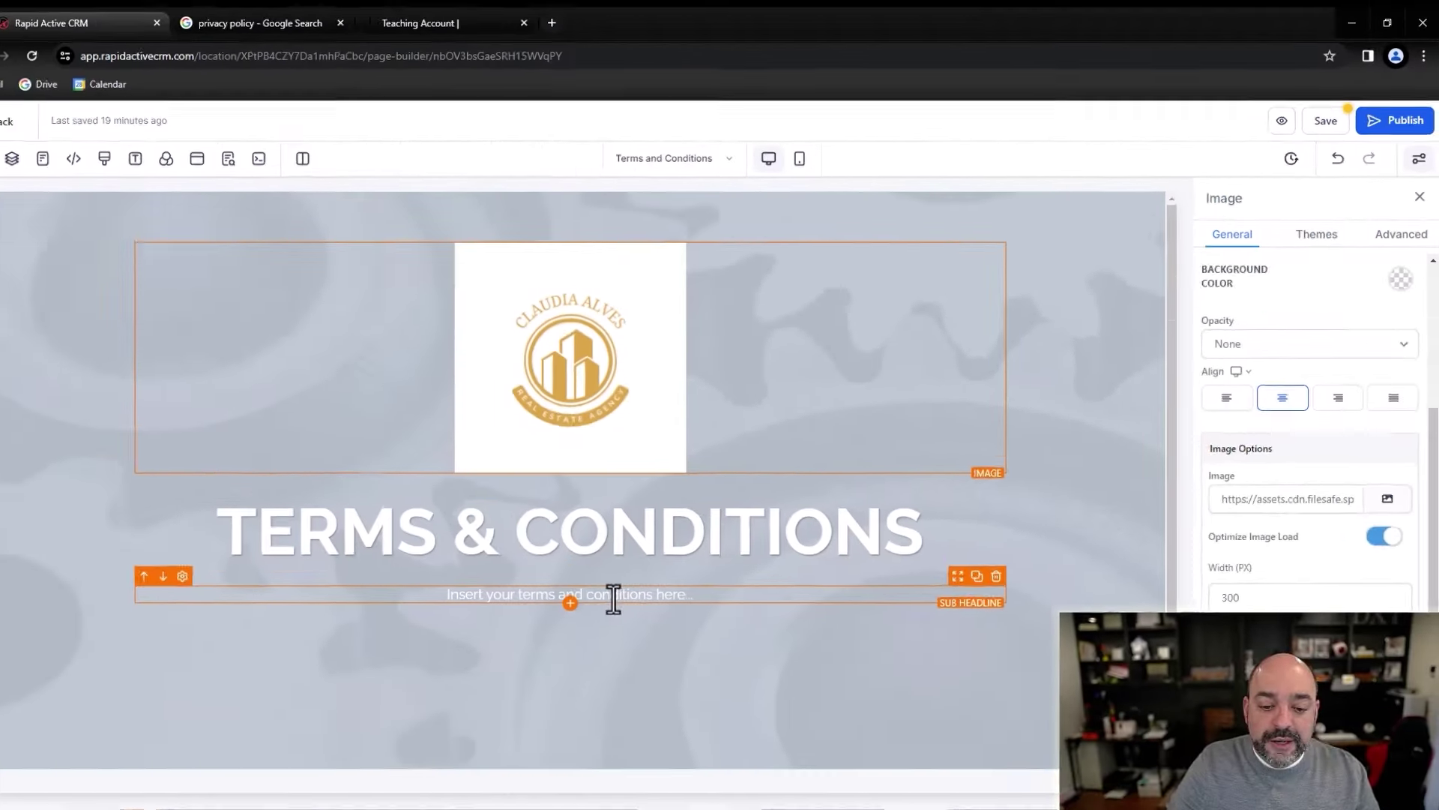
Replace the footer logo placeholder with the gold real-estate logo.
{"action": "left_click", "coordinate": [206, 773]}
{"action": "scroll", "coordinate": [533, 633], "scroll_direction": "down", "scroll_amount": 2}
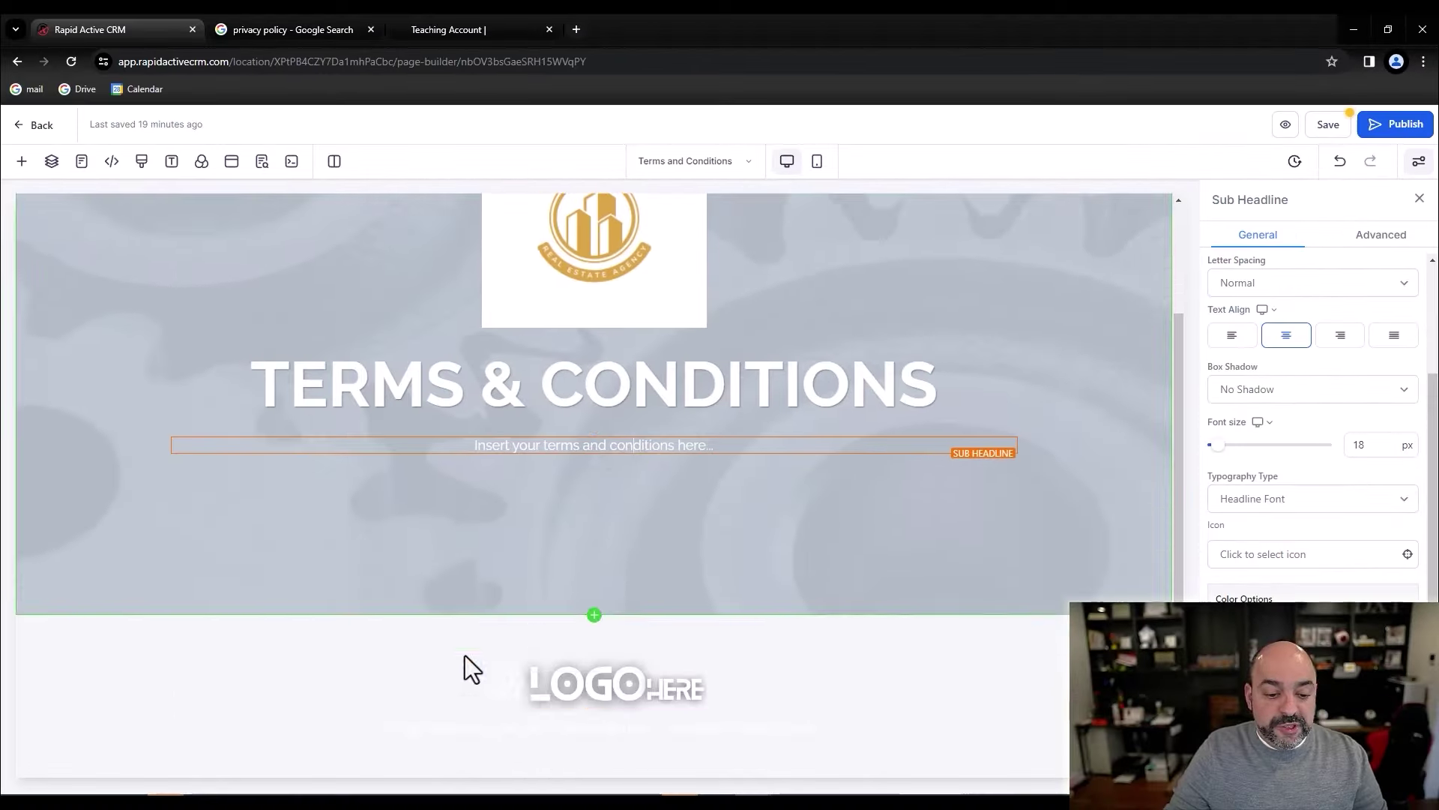
{"action": "left_click", "coordinate": [123, 641]}
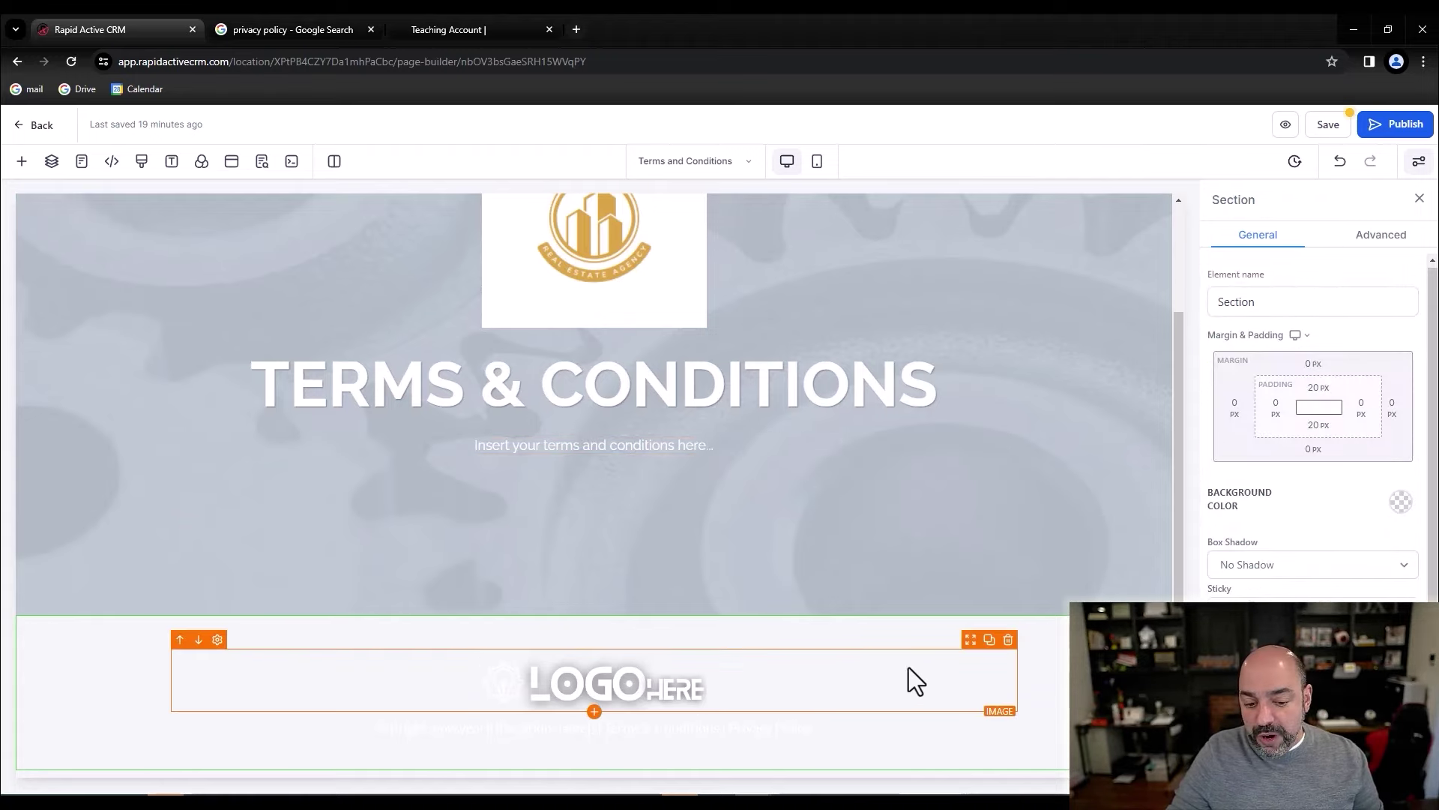
{"action": "left_click", "coordinate": [967, 660]}
{"action": "left_click", "coordinate": [1388, 411]}
{"action": "left_click", "coordinate": [1386, 359]}
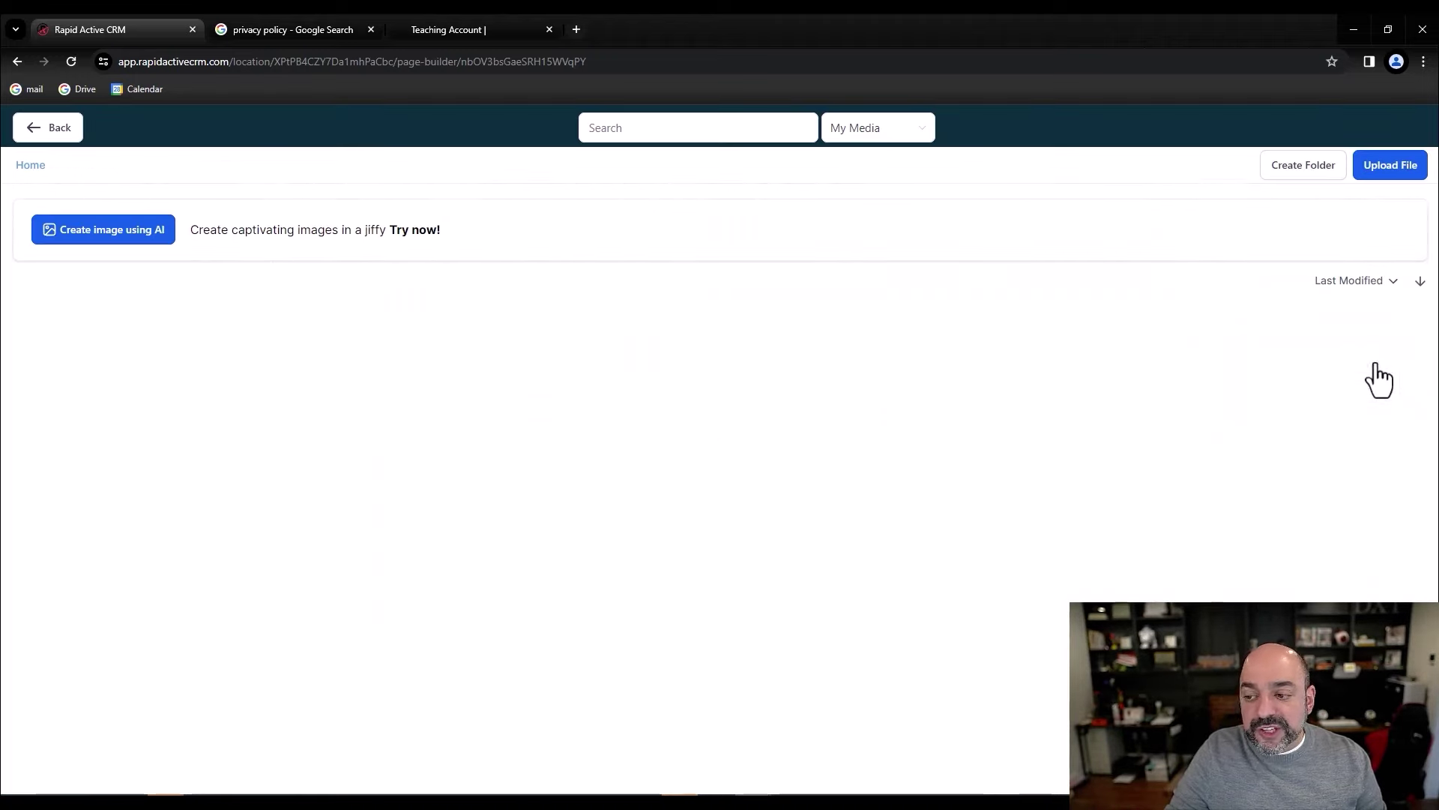
{"action": "left_click", "coordinate": [1049, 448]}
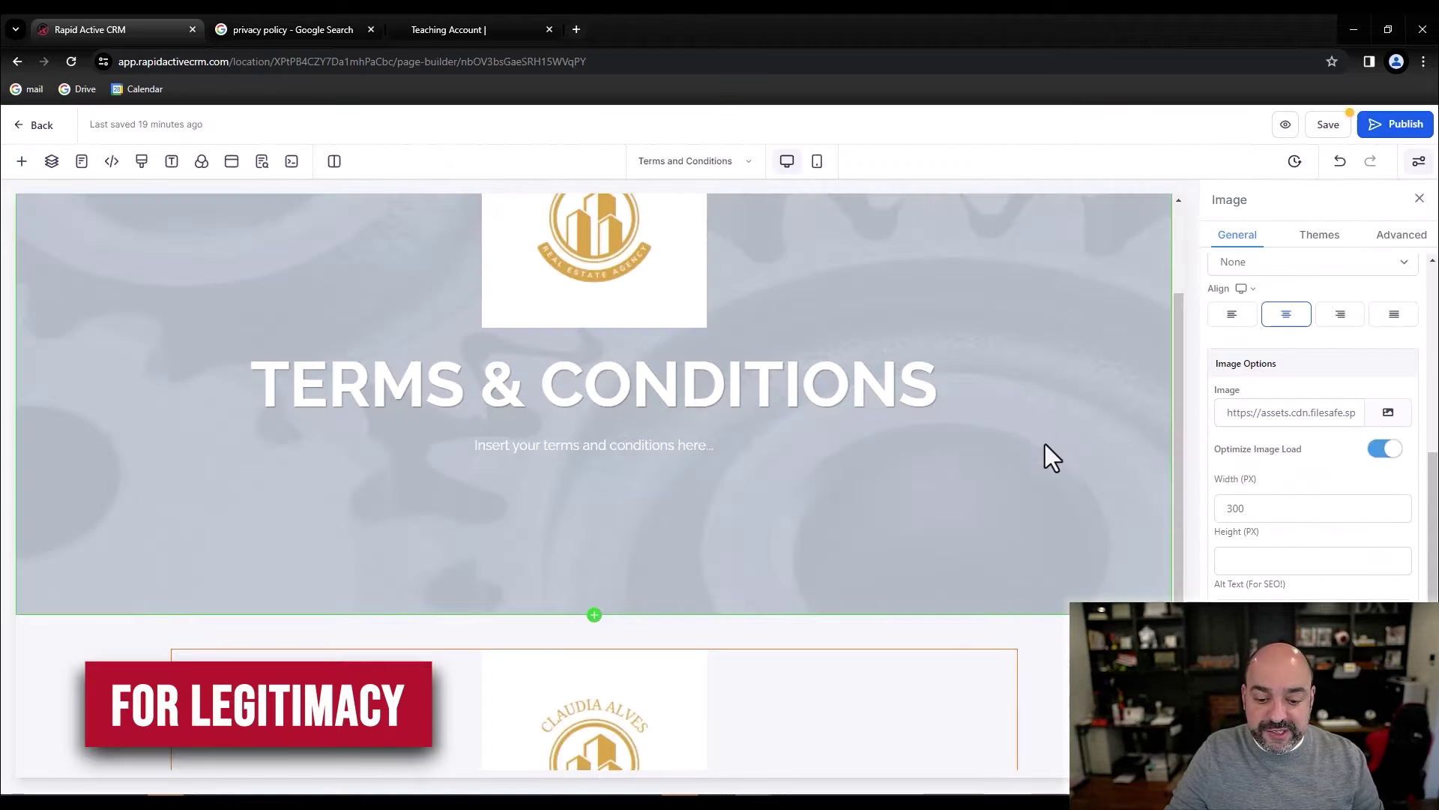
{"action": "scroll", "coordinate": [361, 435], "scroll_direction": "down", "scroll_amount": 2}
{"action": "left_click", "coordinate": [163, 464]}
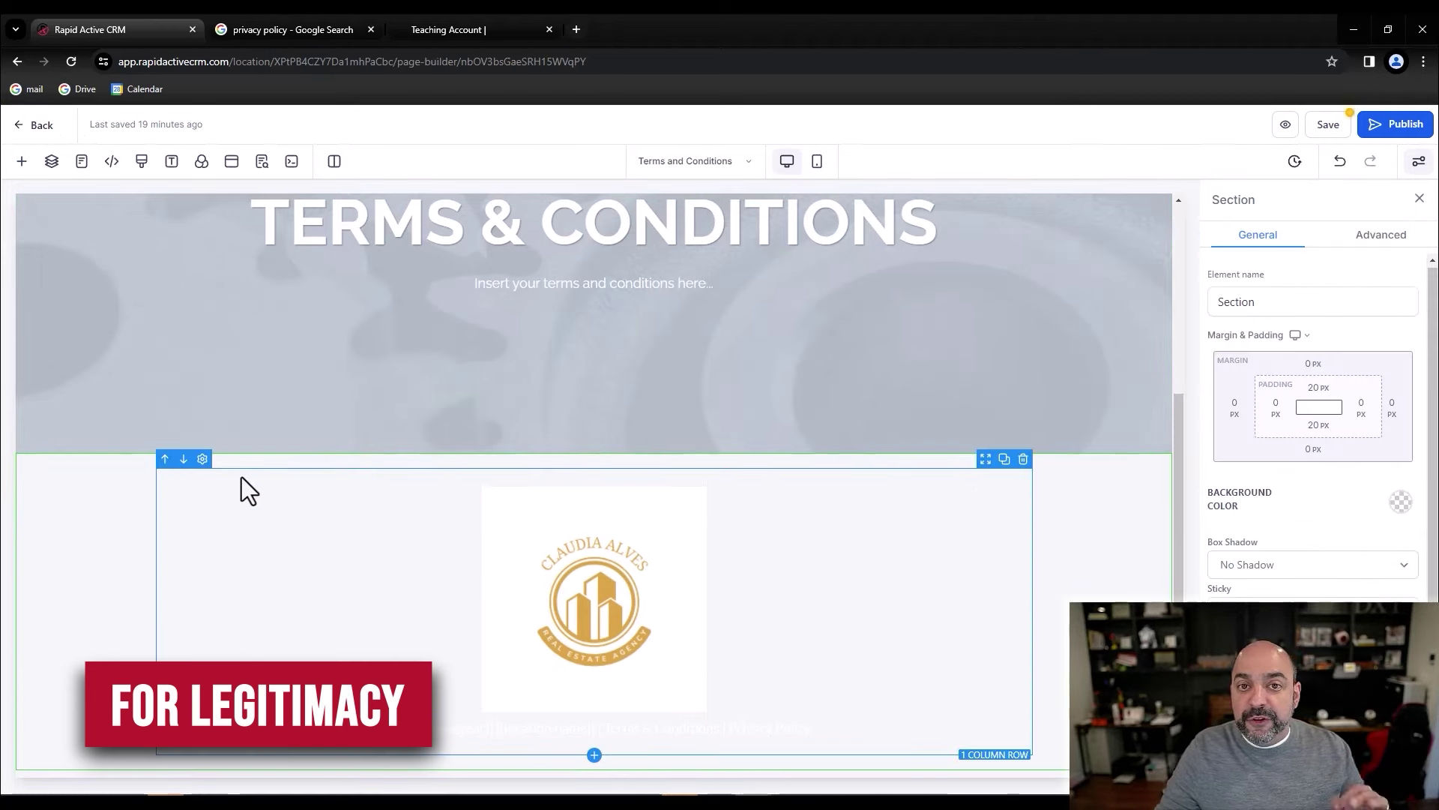
Set the Terms and Conditions footer section background to blue, then switch to Google.
{"action": "scroll", "coordinate": [571, 323], "scroll_direction": "up", "scroll_amount": 4}
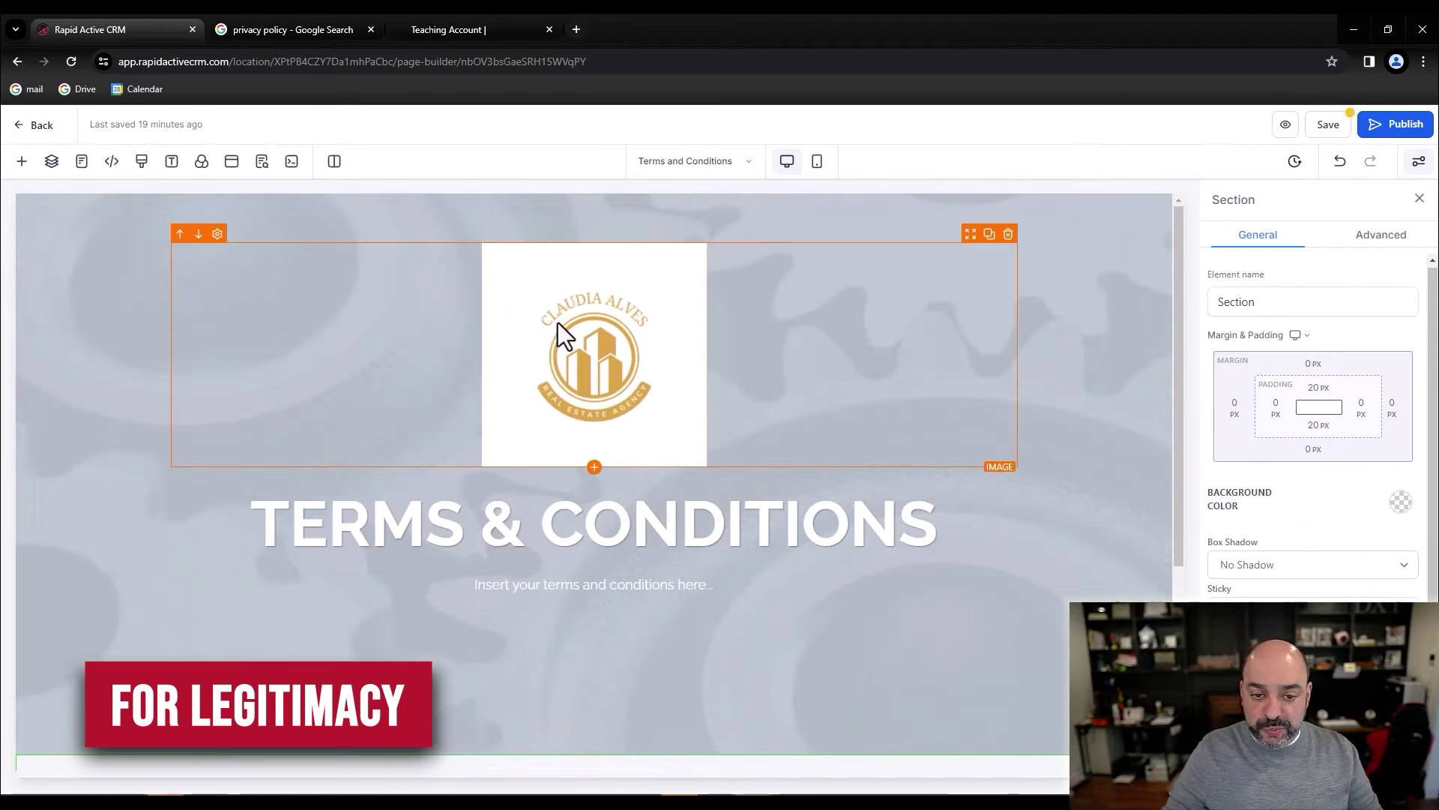
{"action": "left_click_drag", "start_coordinate": [757, 341], "coordinate": [718, 405]}
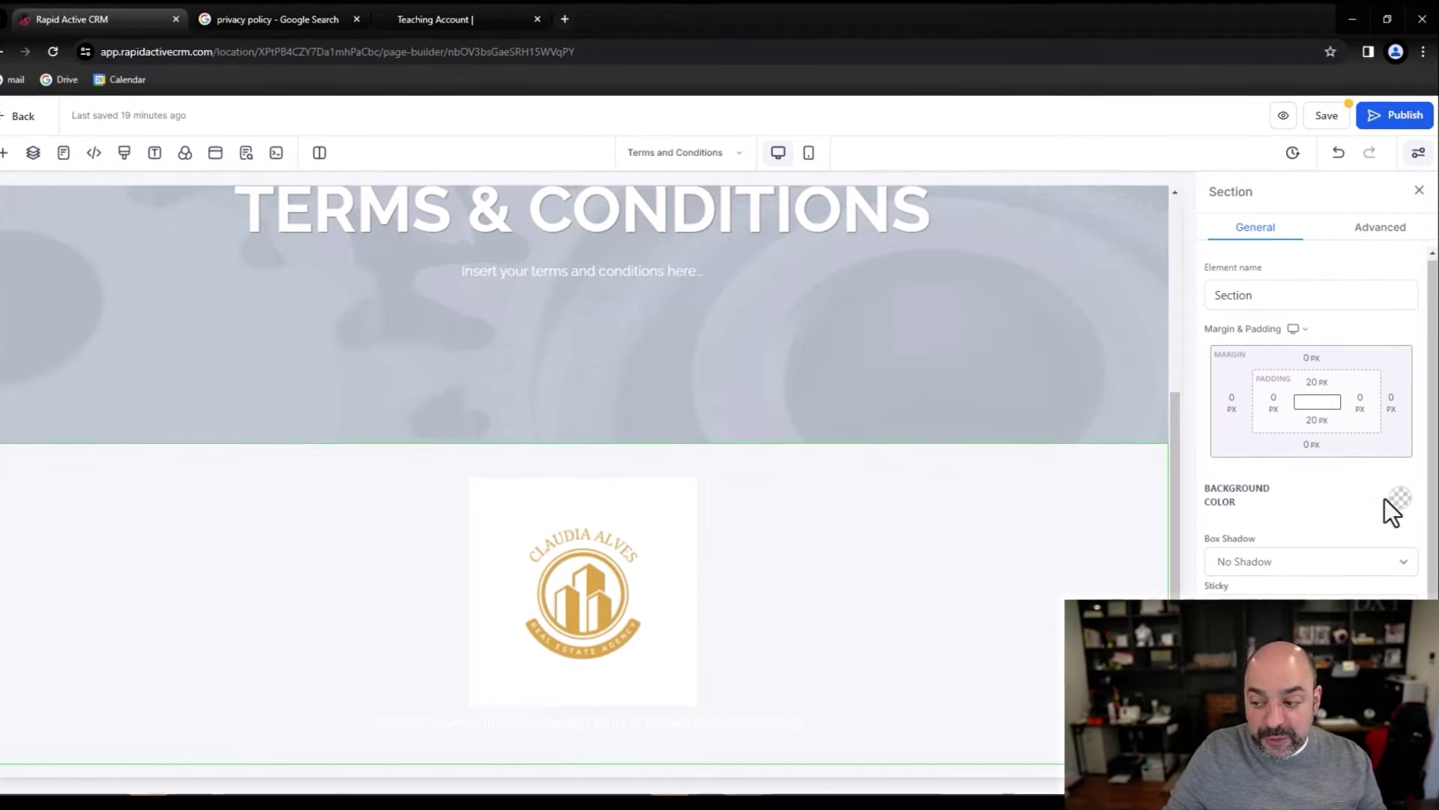
{"action": "left_click", "coordinate": [1399, 499]}
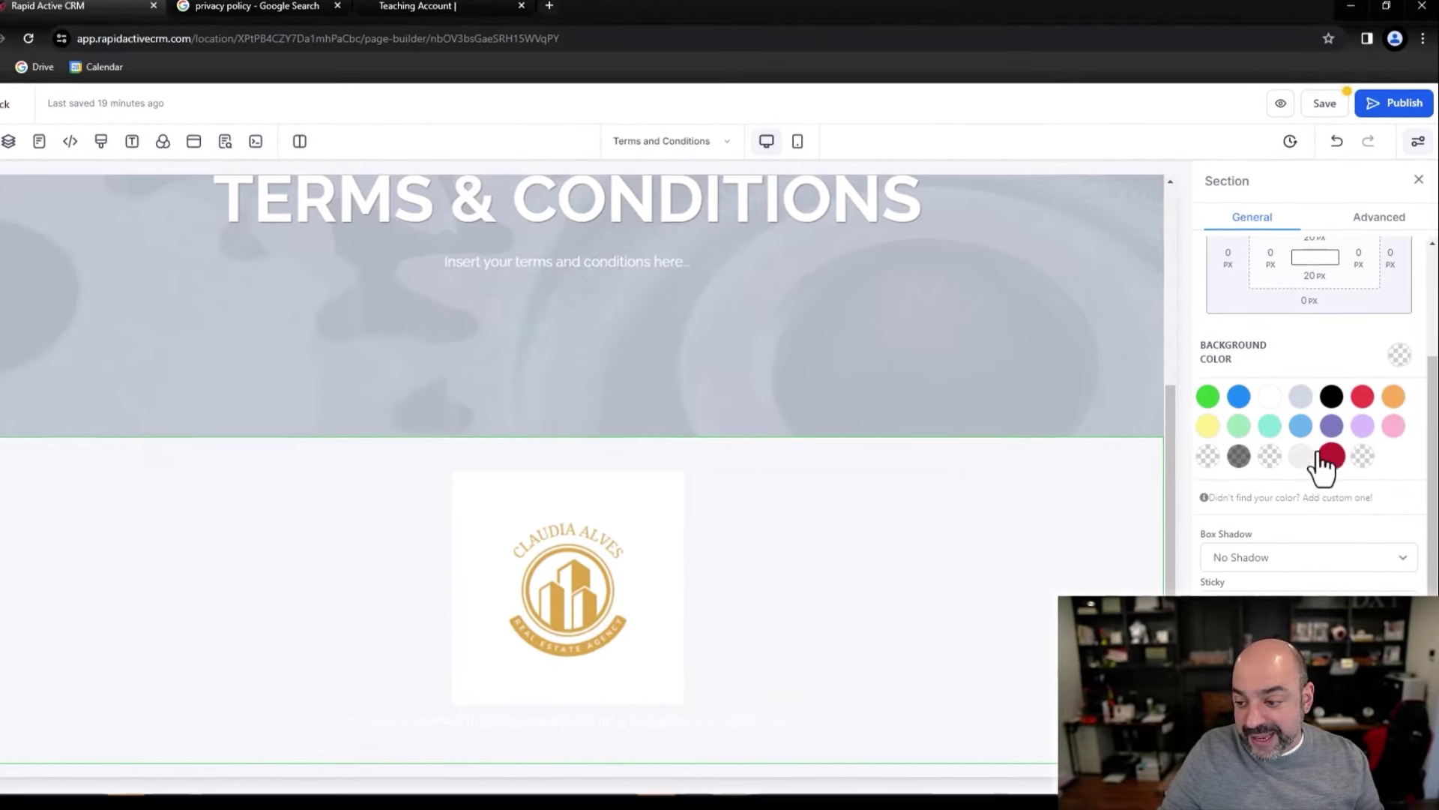
{"action": "left_click", "coordinate": [1237, 394]}
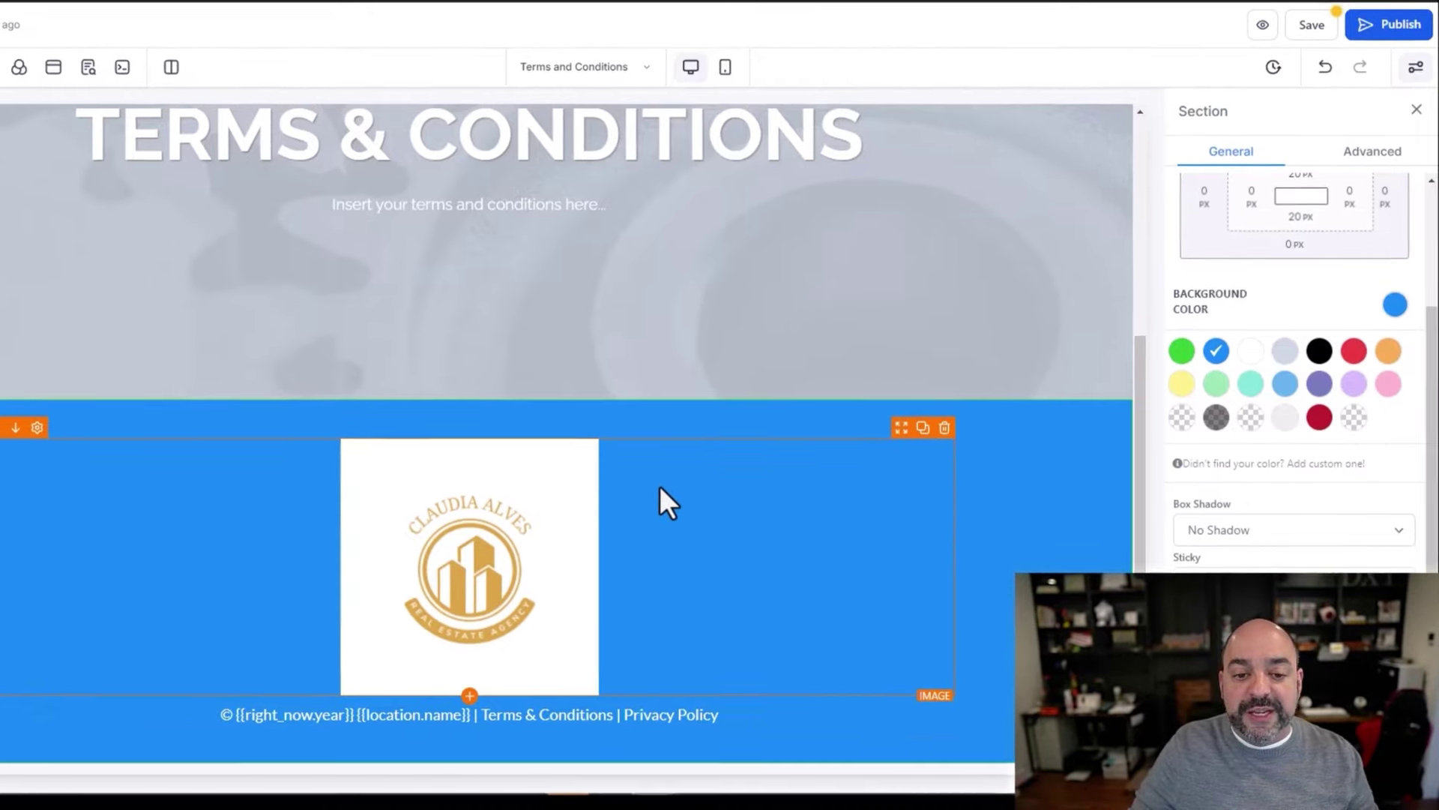
{"action": "scroll", "coordinate": [389, 472], "scroll_direction": "up", "scroll_amount": 4}
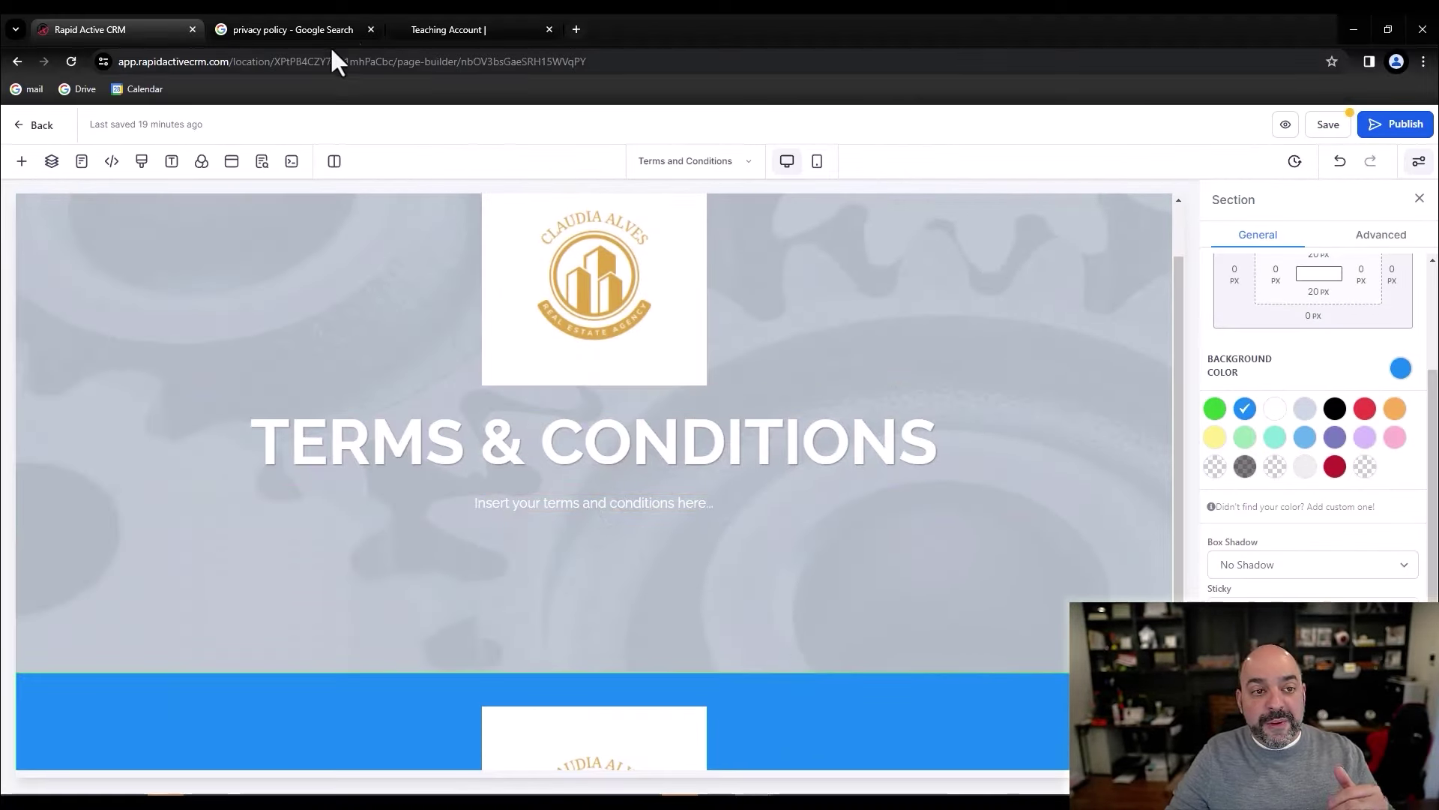
{"action": "left_click", "coordinate": [304, 39]}
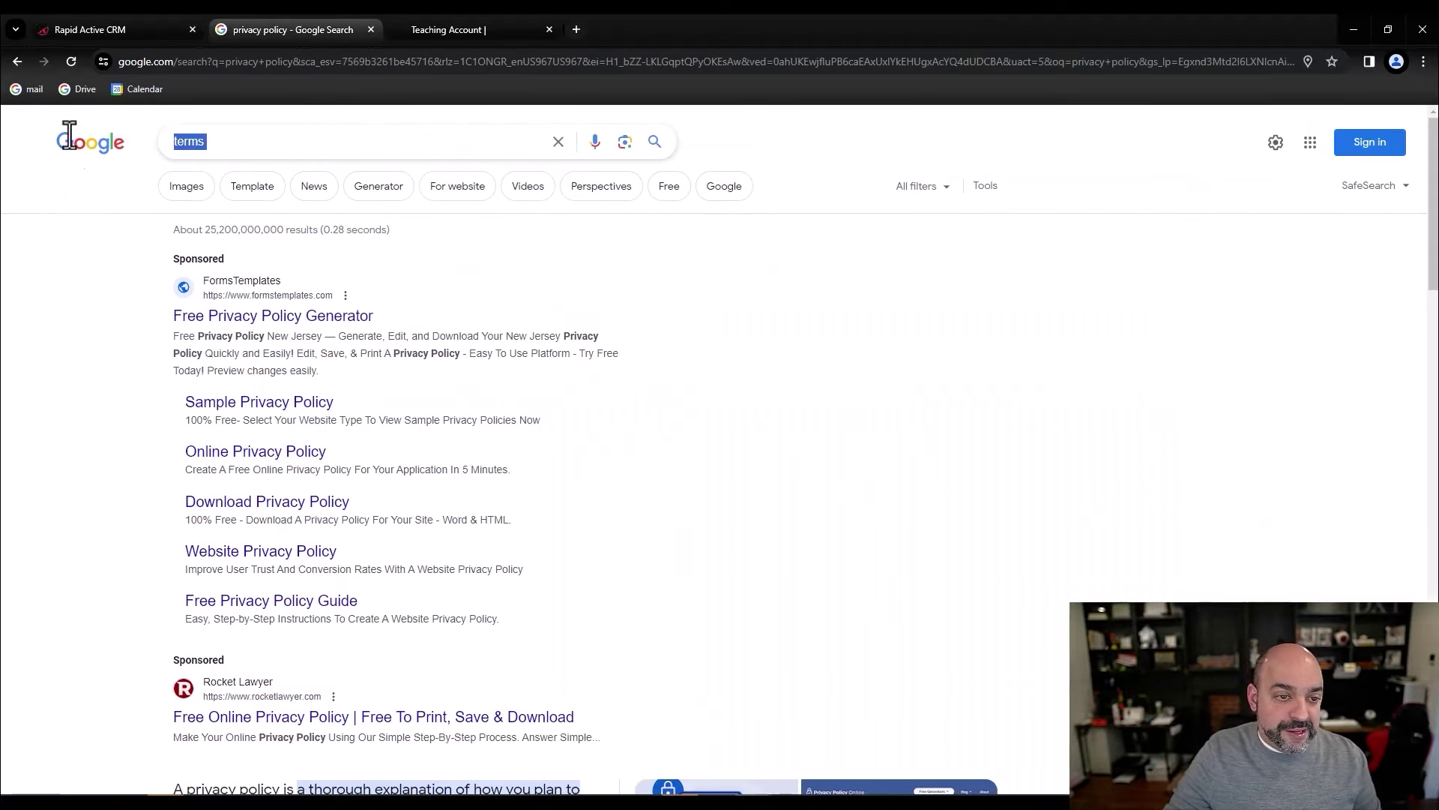
Search Google for 'terms and conditions', browse the results, and return to the page editor.
{"action": "type", "text": "terms and conditions"}
{"action": "key", "text": "Return"}
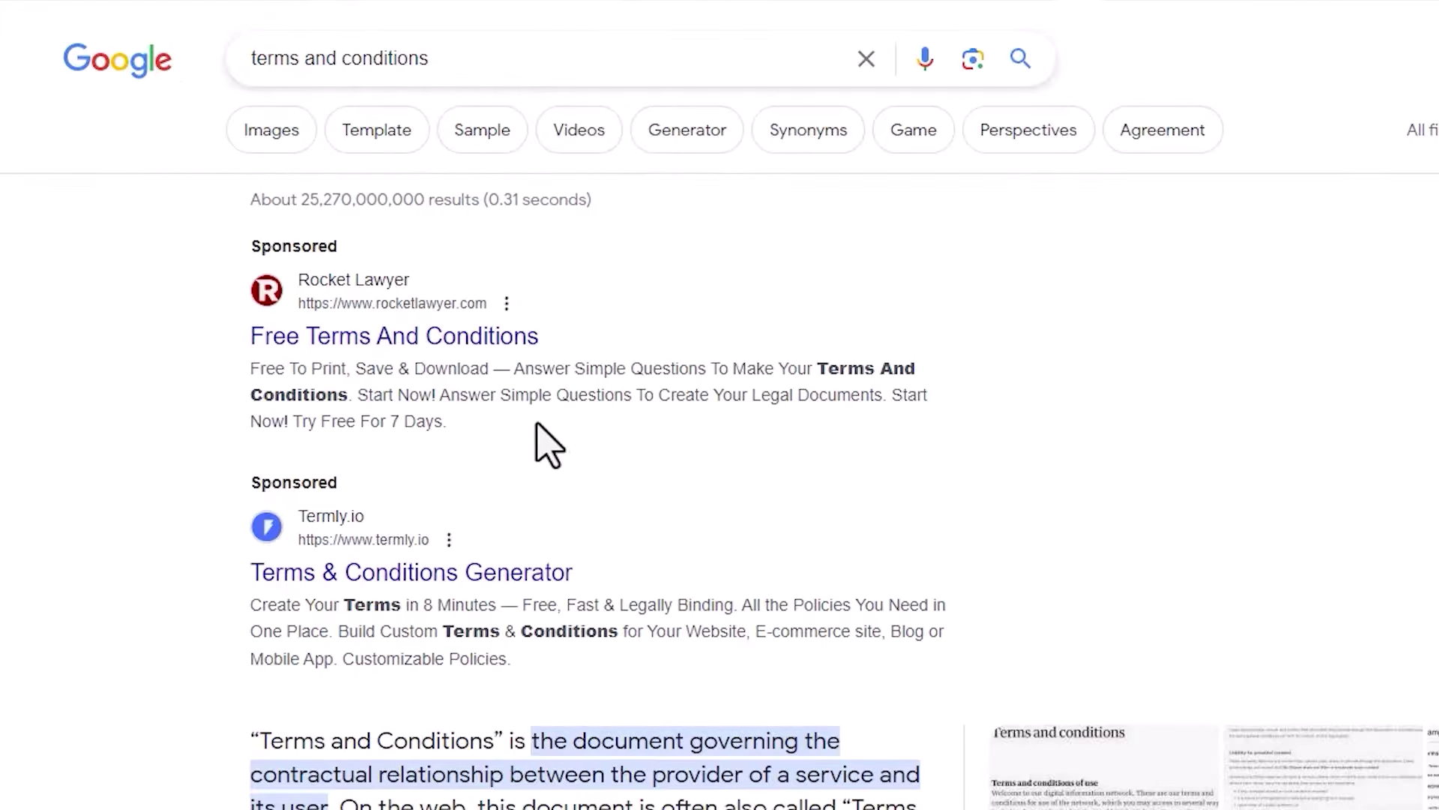
{"action": "scroll", "coordinate": [531, 378], "scroll_direction": "down", "scroll_amount": 14}
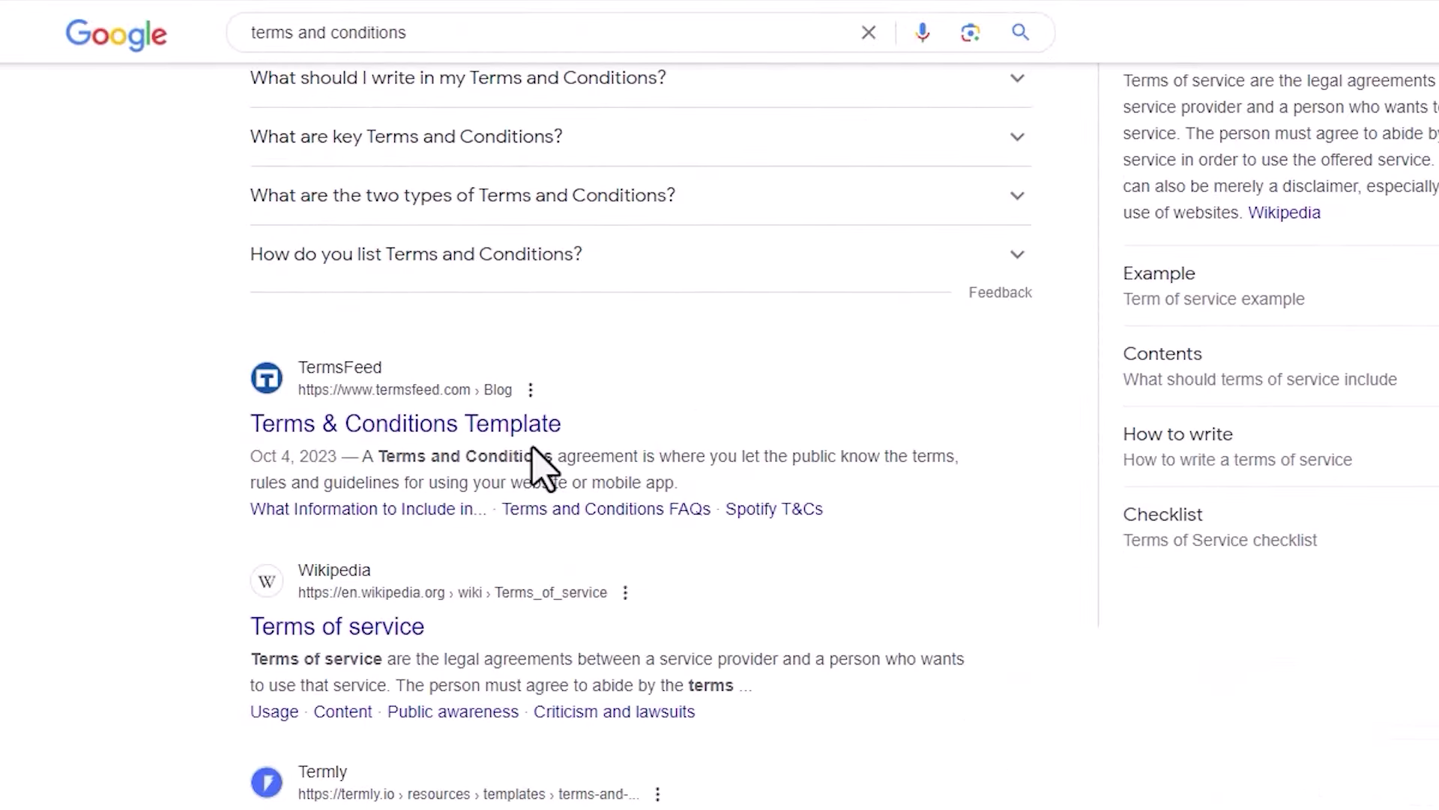
{"action": "scroll", "coordinate": [531, 459], "scroll_direction": "down", "scroll_amount": 5}
{"action": "scroll", "coordinate": [535, 488], "scroll_direction": "down", "scroll_amount": 11}
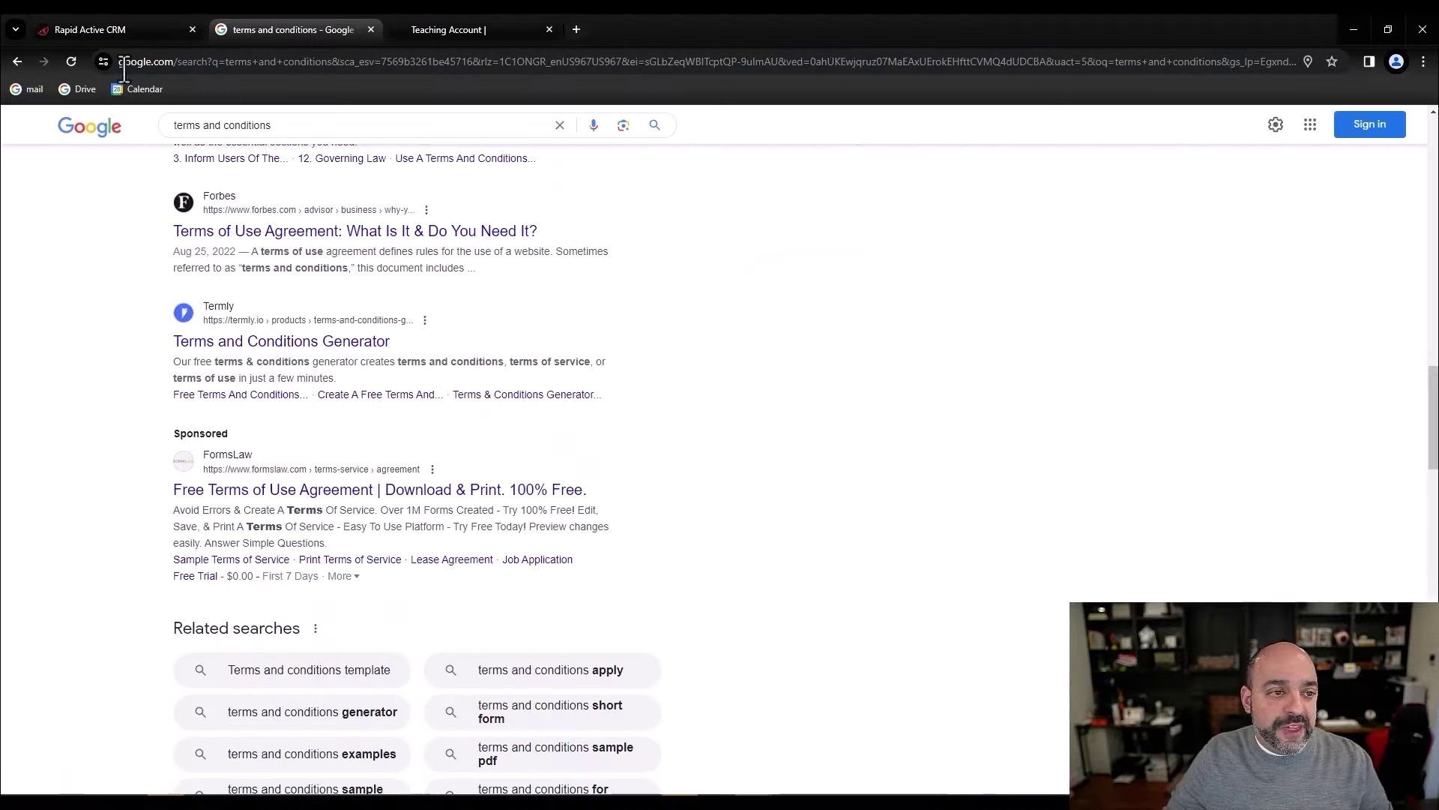
{"action": "left_click", "coordinate": [113, 29]}
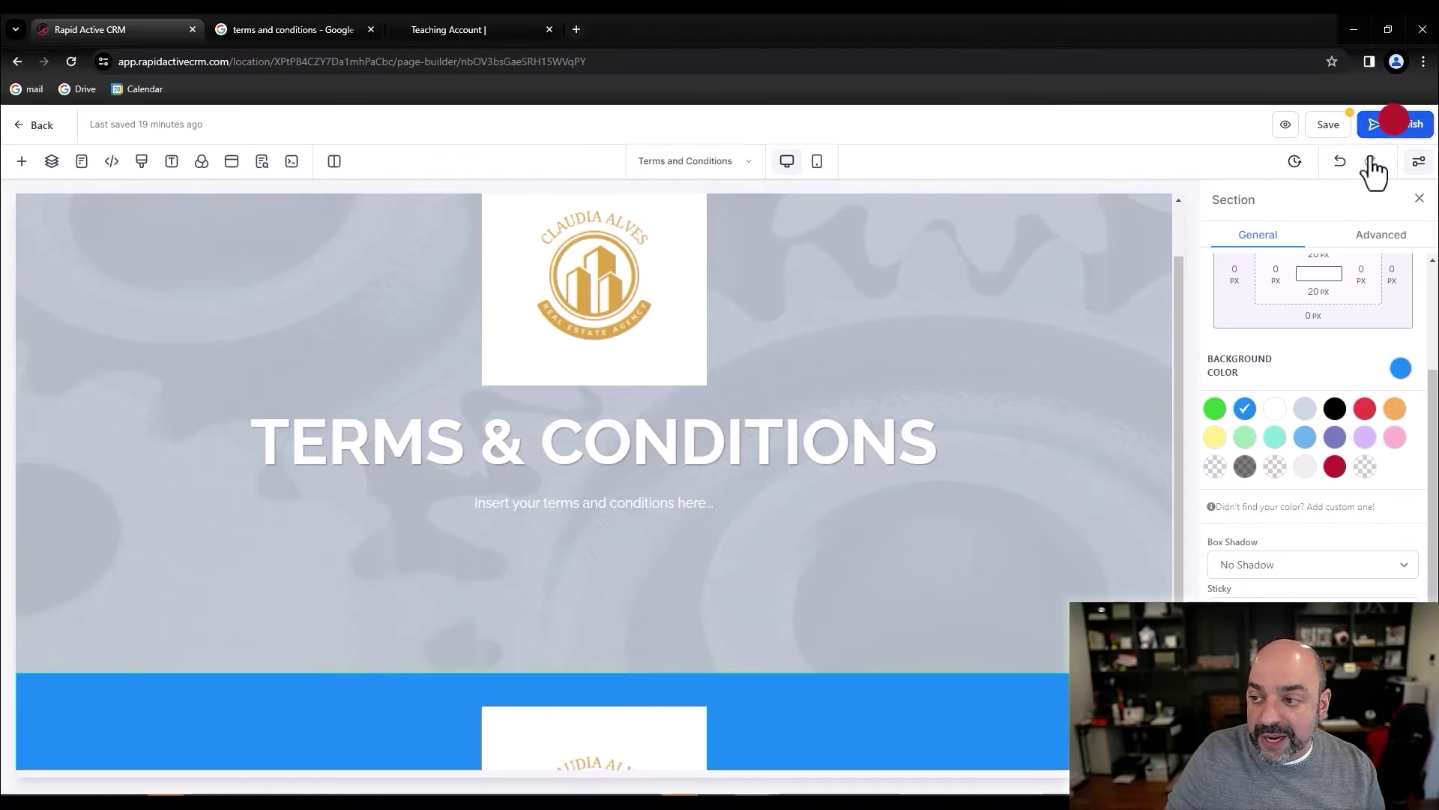
Publish the Terms and Conditions page and exit to the Lead Magnet funnel.
{"action": "left_click", "coordinate": [1396, 126]}
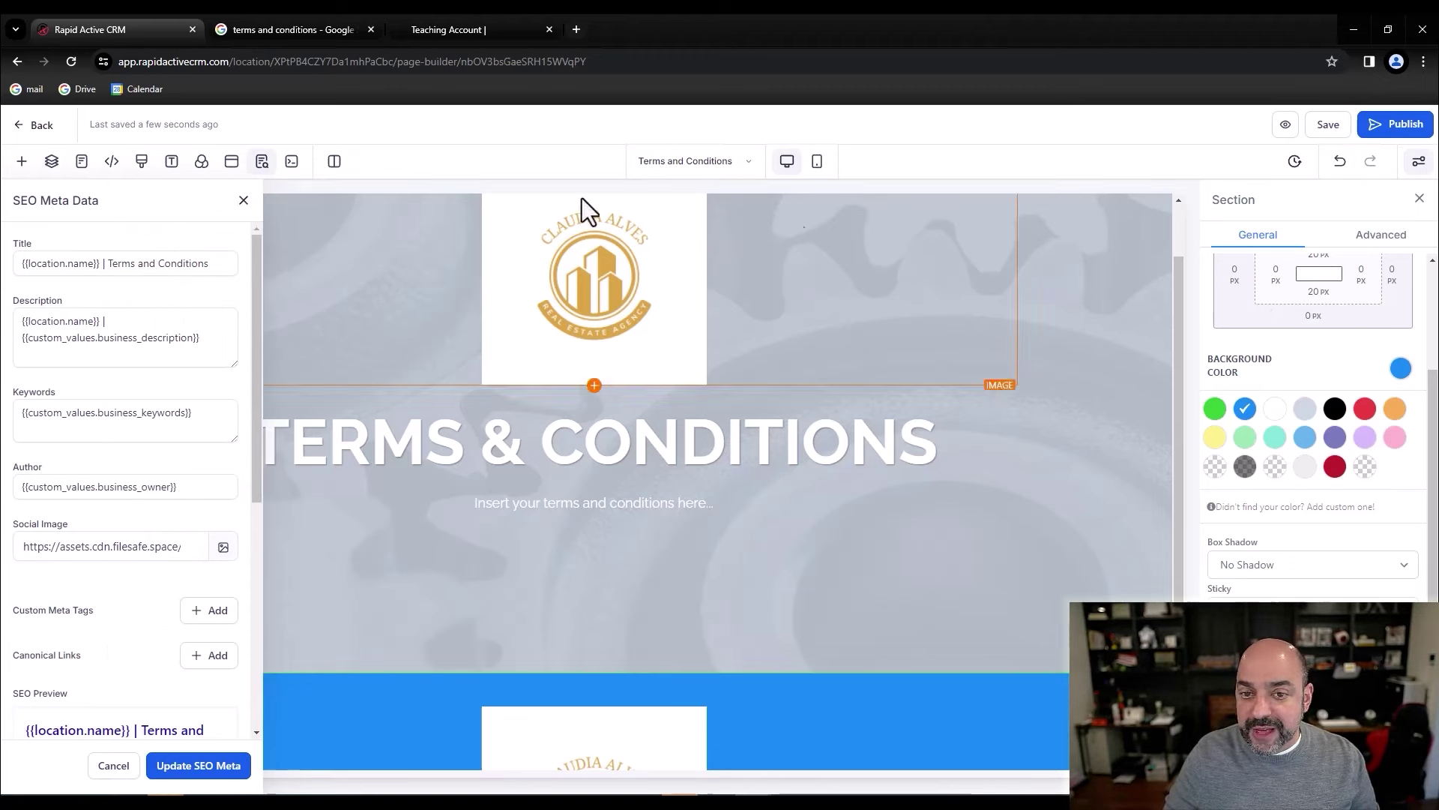
{"action": "left_click", "coordinate": [20, 129]}
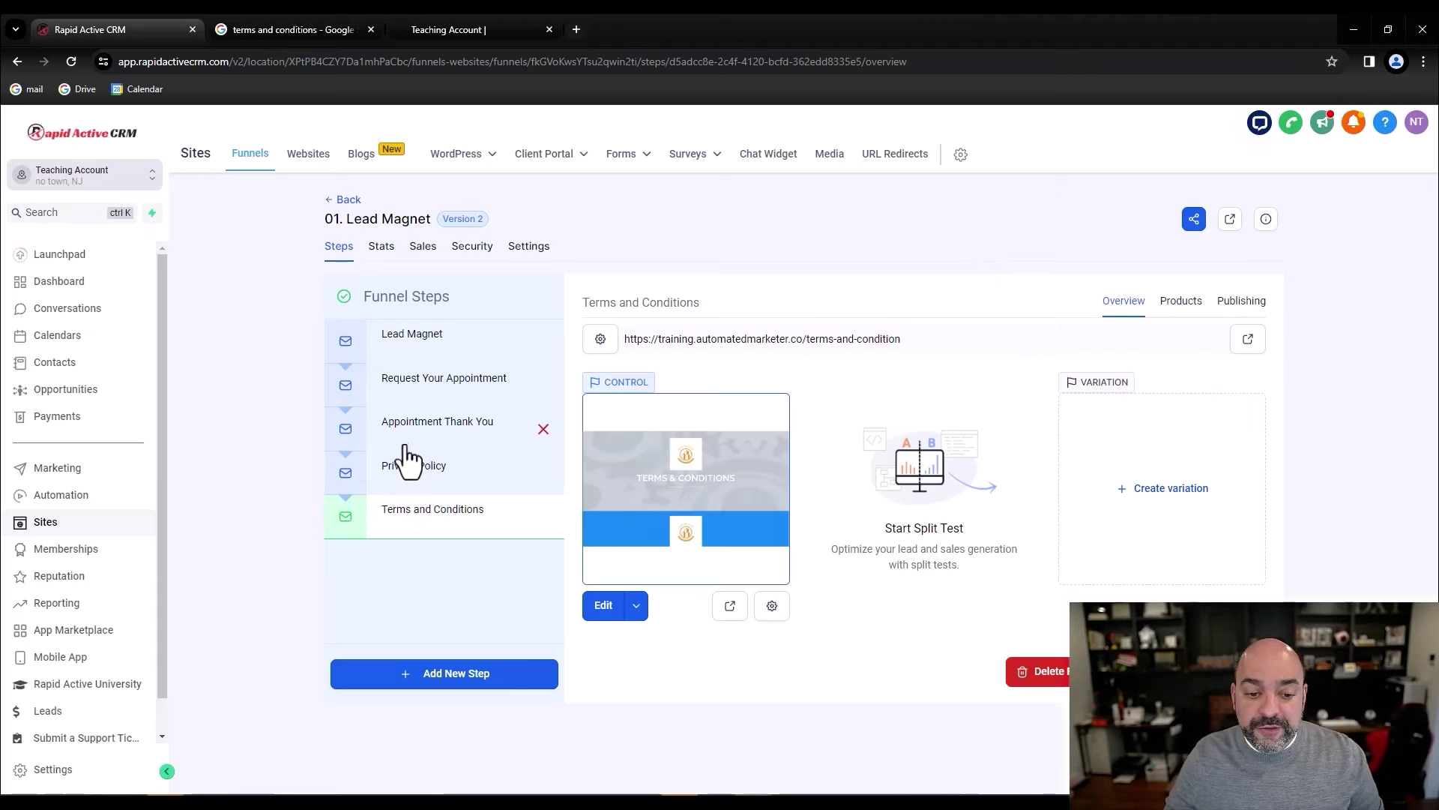
Duplicate the Rapid Active CRM browser tab and switch to the new copy.
{"action": "right_click", "coordinate": [133, 43]}
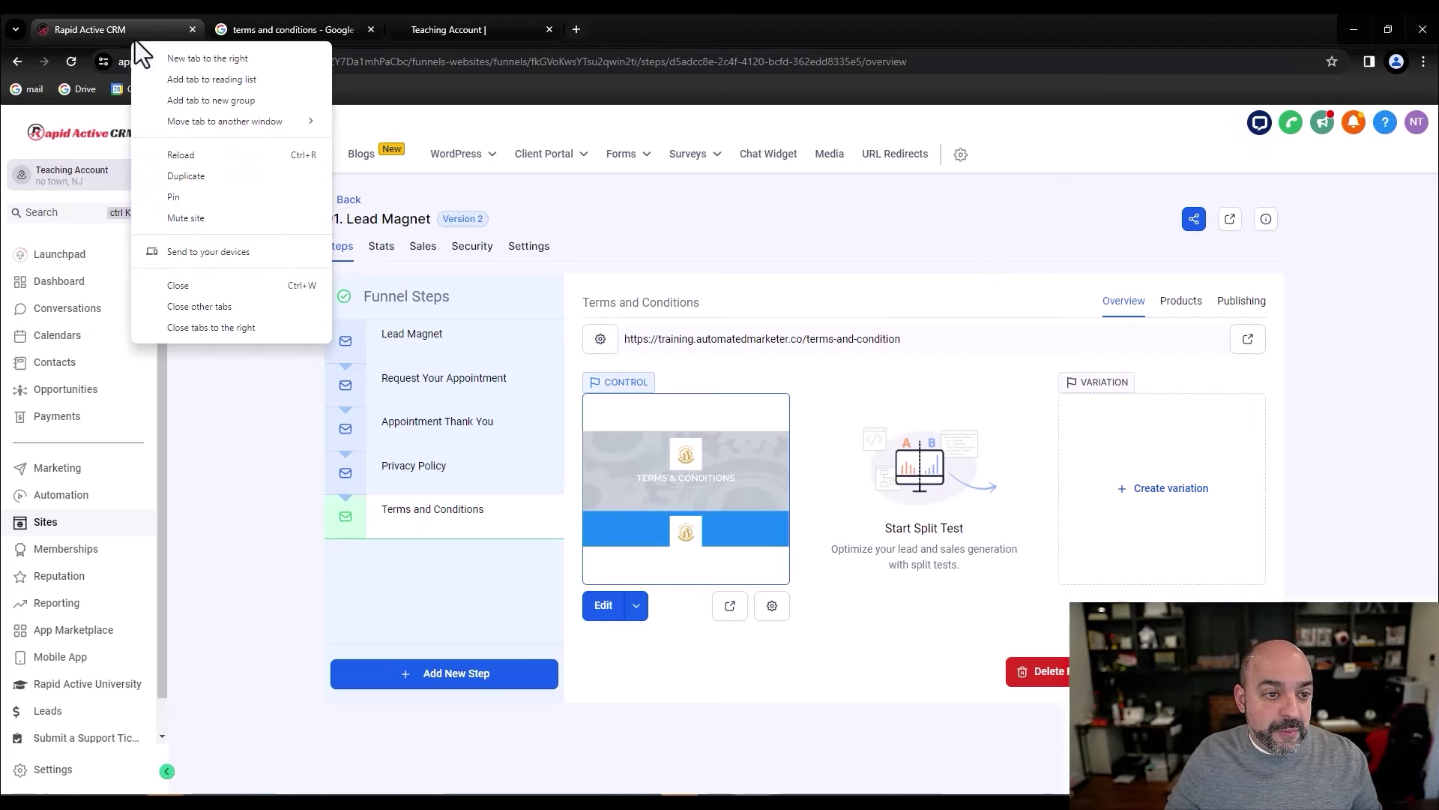
{"action": "left_click", "coordinate": [205, 174]}
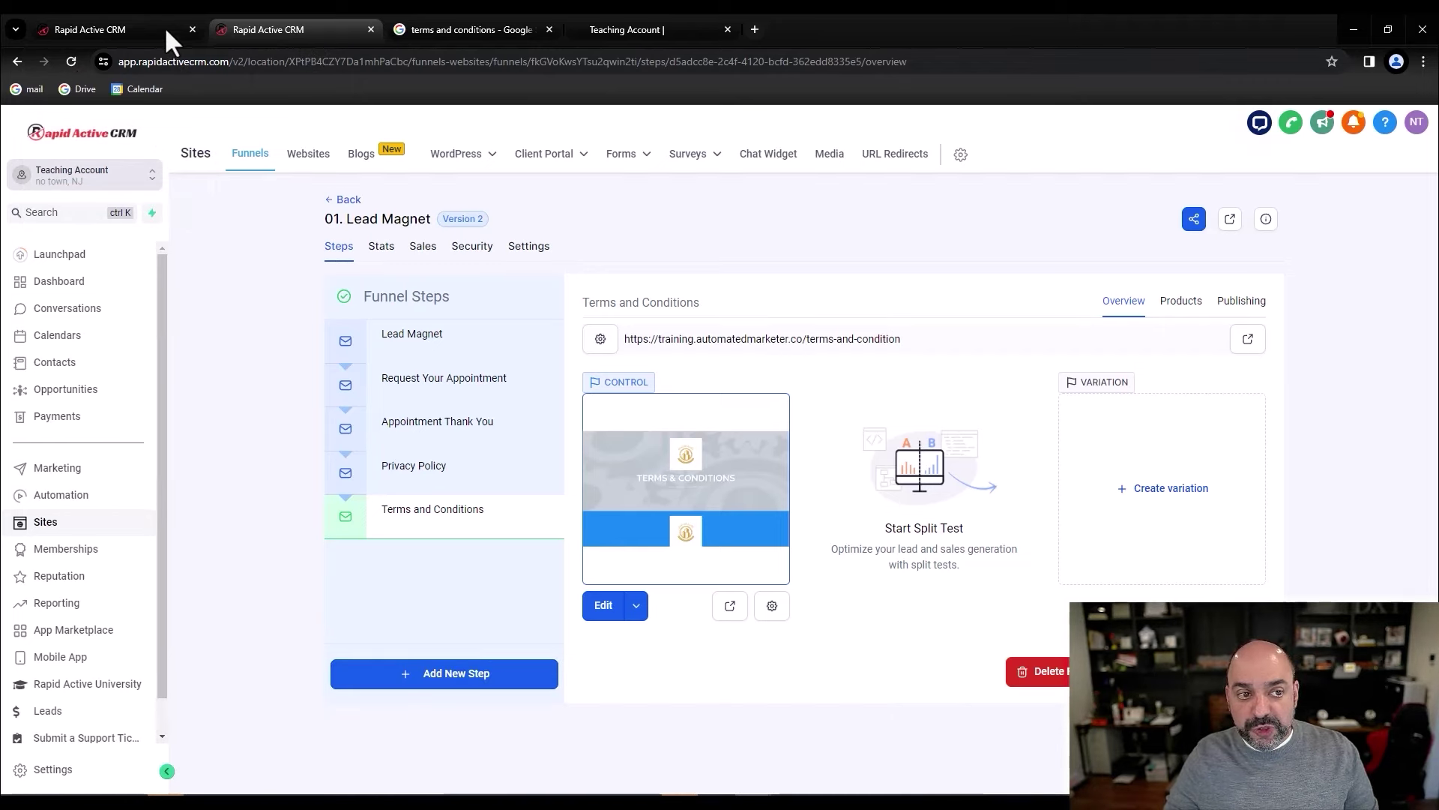
{"action": "left_click", "coordinate": [308, 30]}
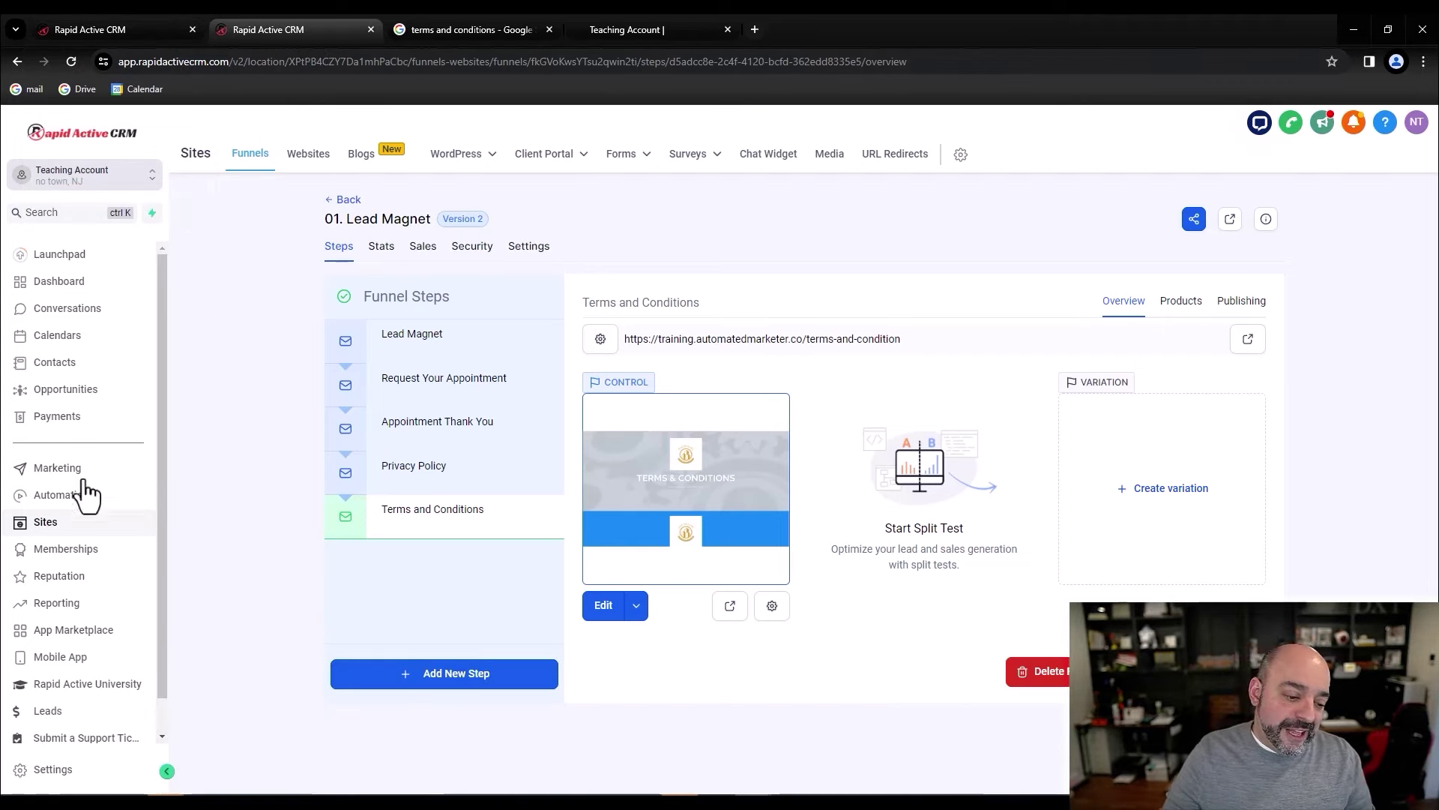
Open Settings > Custom Values and filter the list by 'privacy'.
{"action": "left_click", "coordinate": [73, 774]}
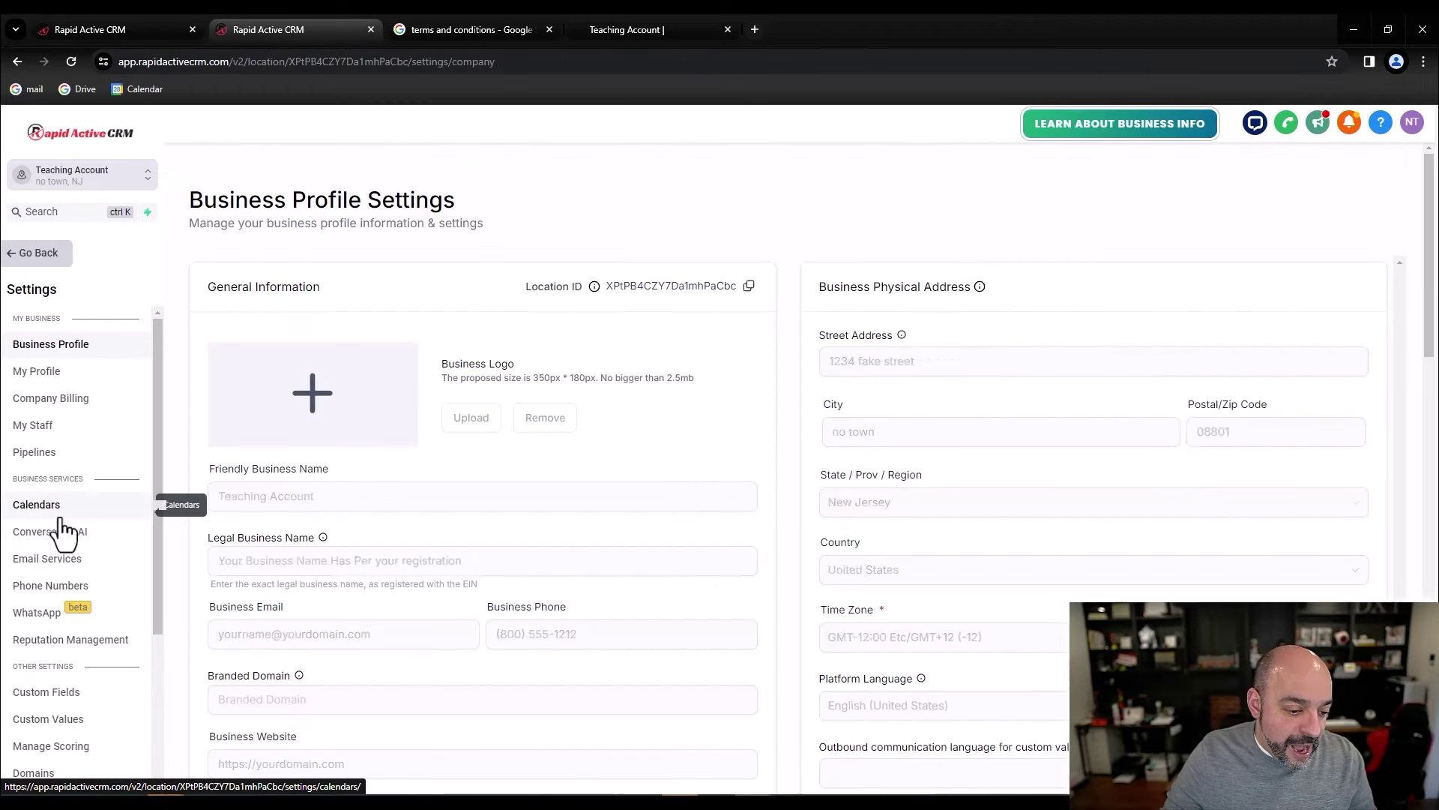
{"action": "scroll", "coordinate": [65, 670], "scroll_direction": "down", "scroll_amount": 2}
{"action": "left_click", "coordinate": [66, 571]}
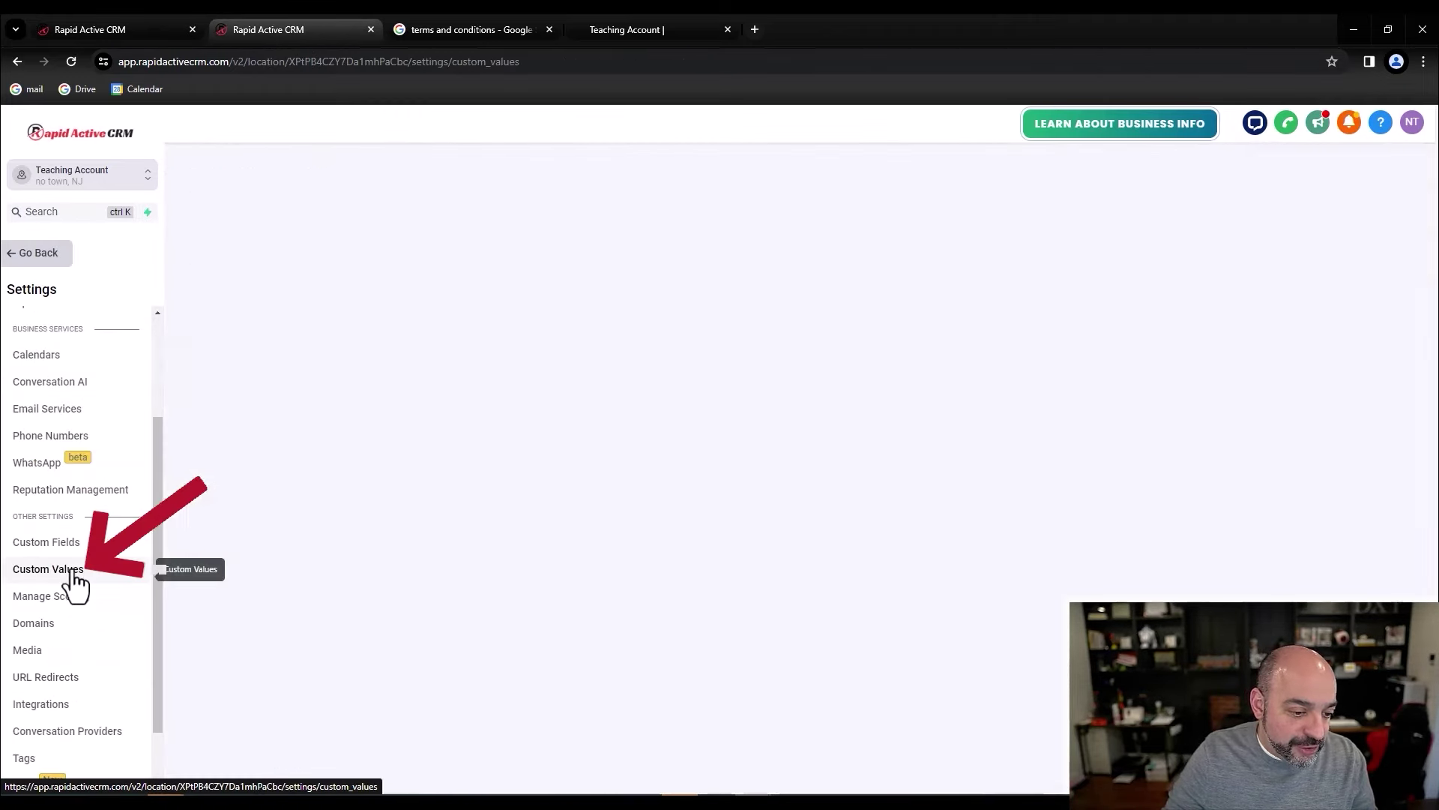
{"action": "left_click", "coordinate": [113, 24]}
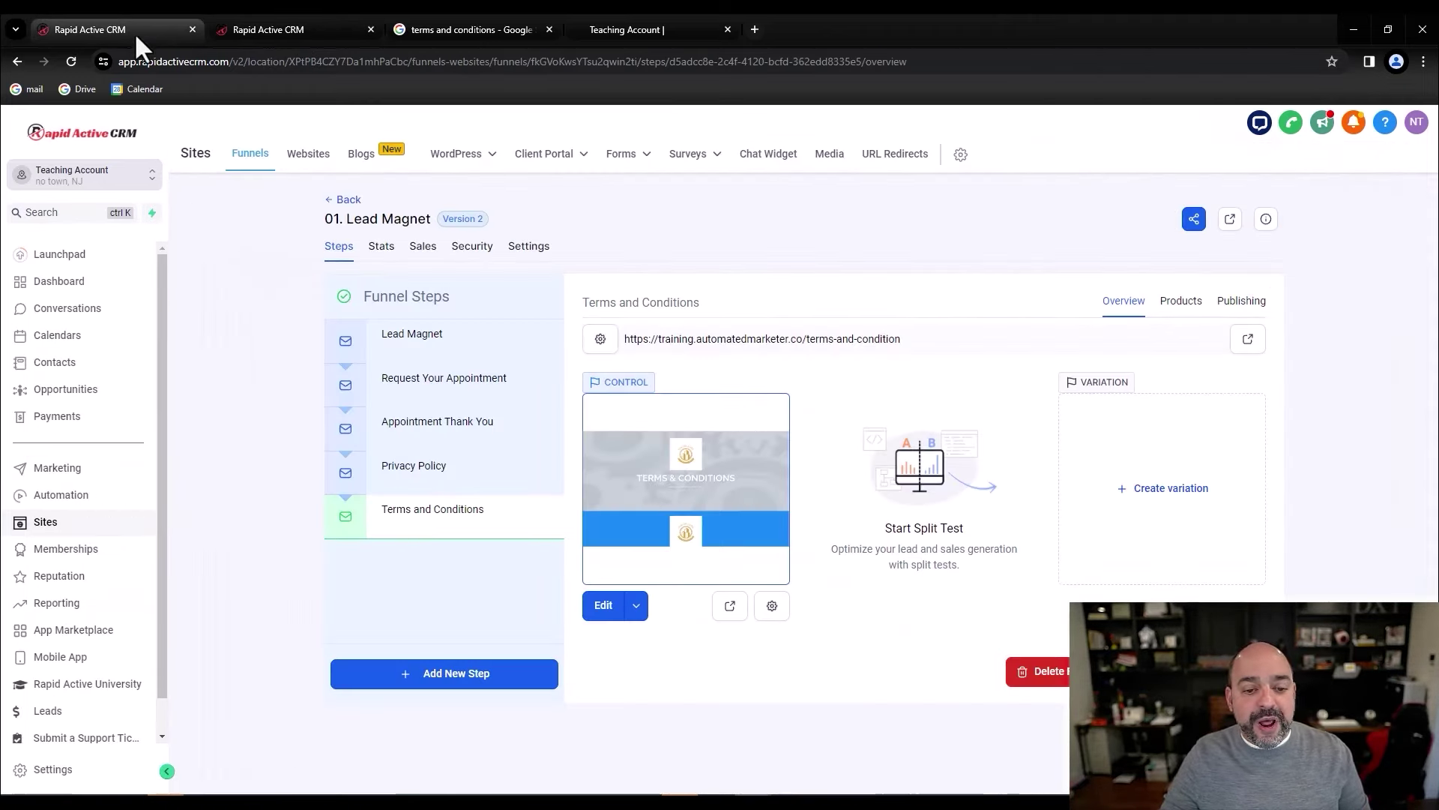
{"action": "left_click", "coordinate": [296, 21]}
{"action": "left_click", "coordinate": [1236, 309]}
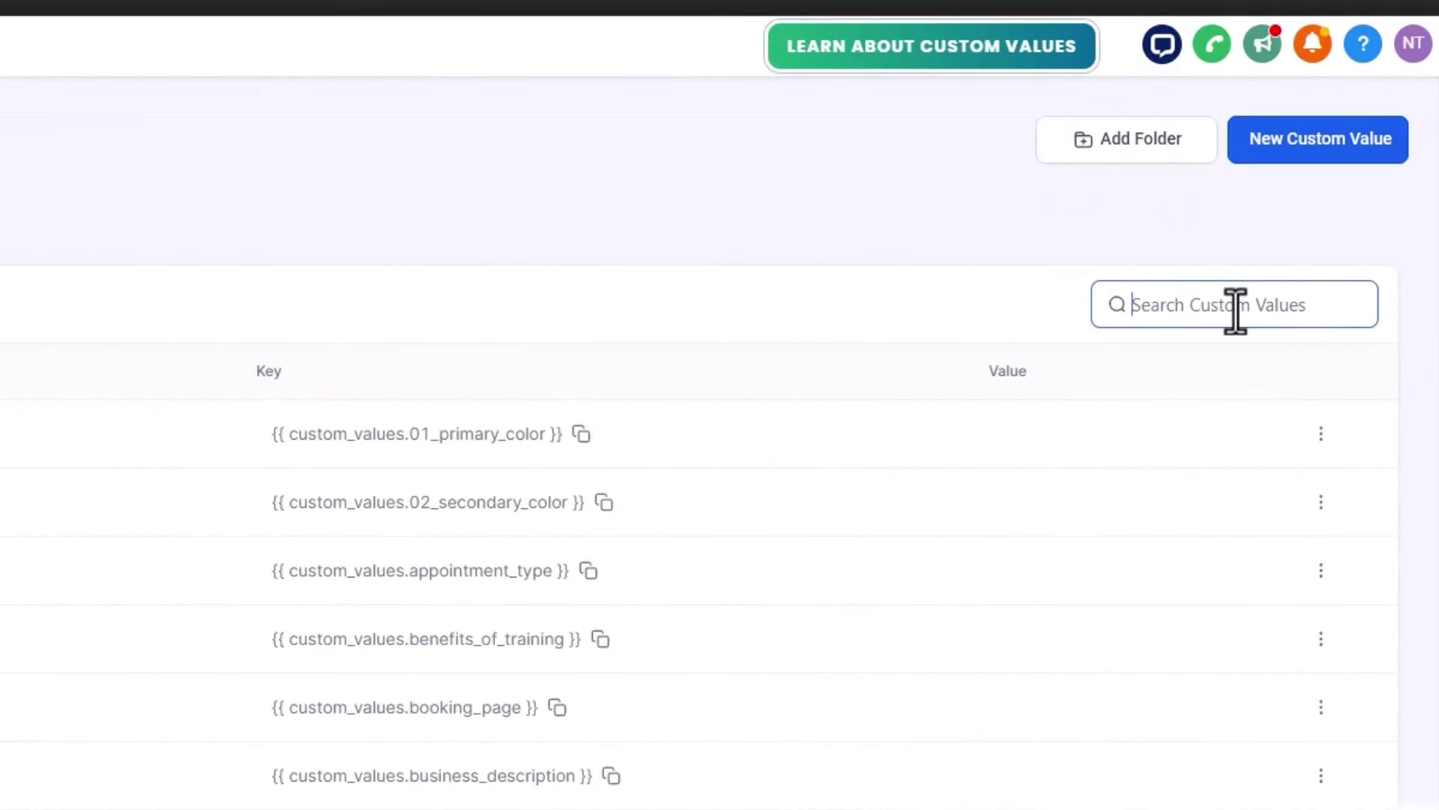
{"action": "type", "text": "privacy"}
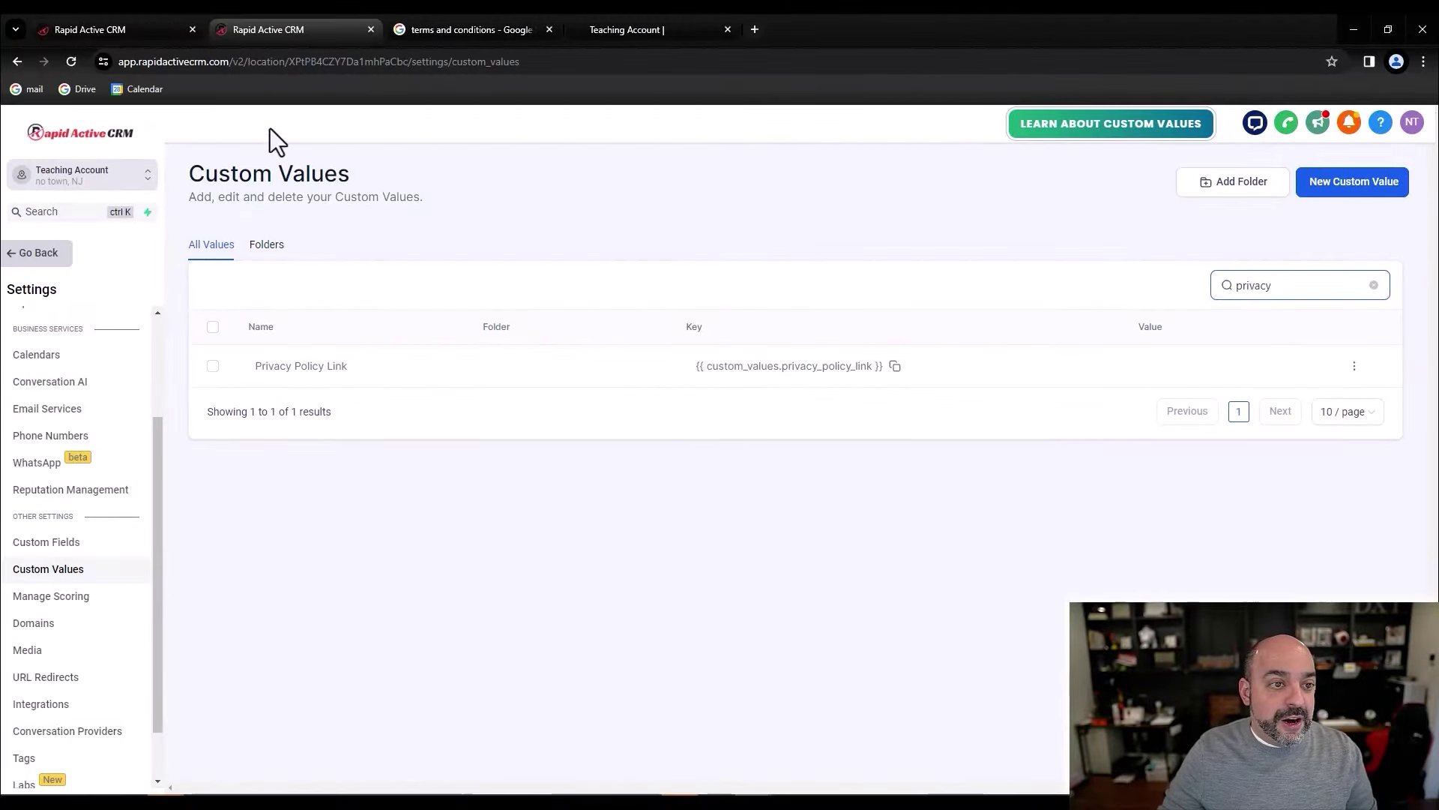
Copy the Privacy Policy step's page URL from the funnel, then return to Custom Values.
{"action": "left_click", "coordinate": [107, 30]}
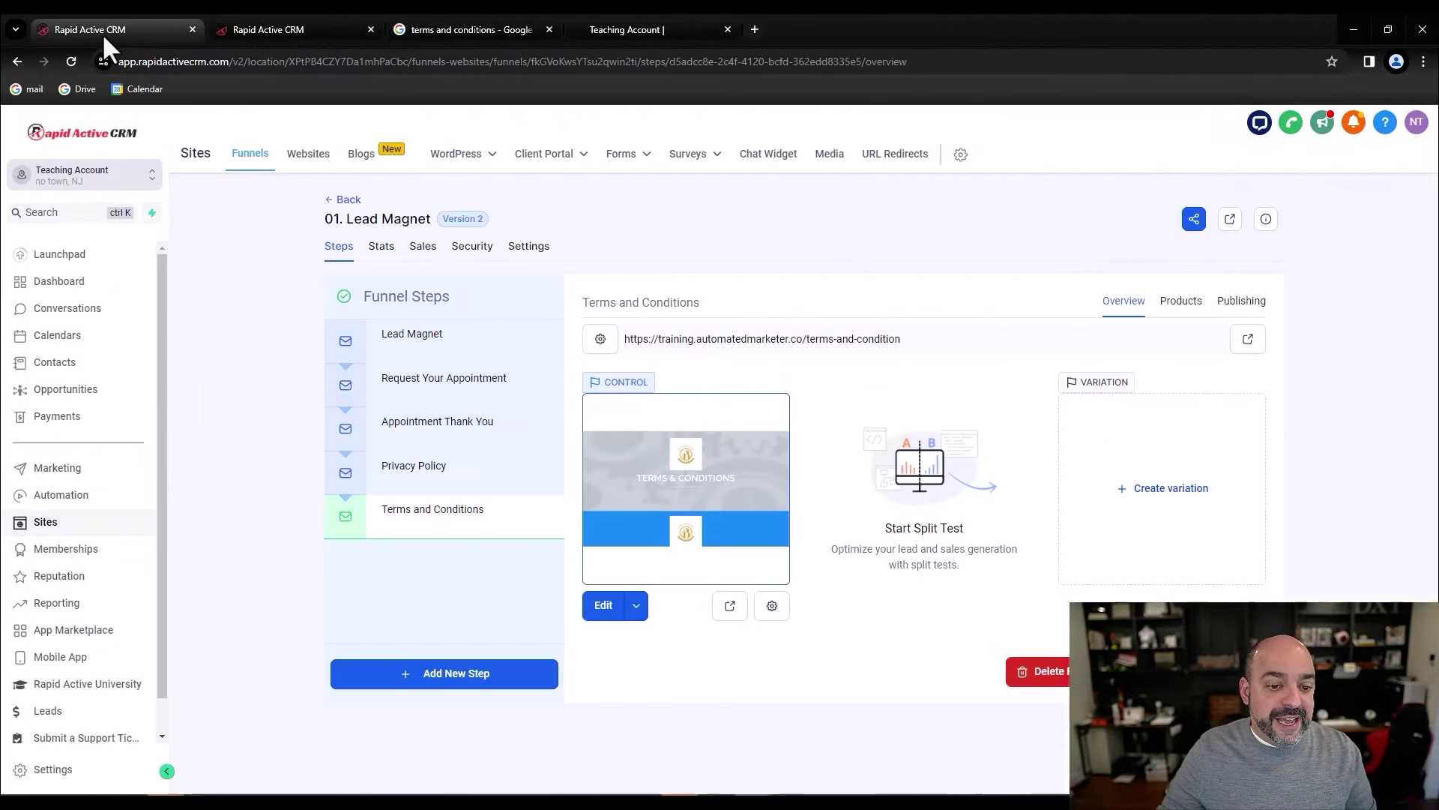
{"action": "left_click", "coordinate": [450, 473]}
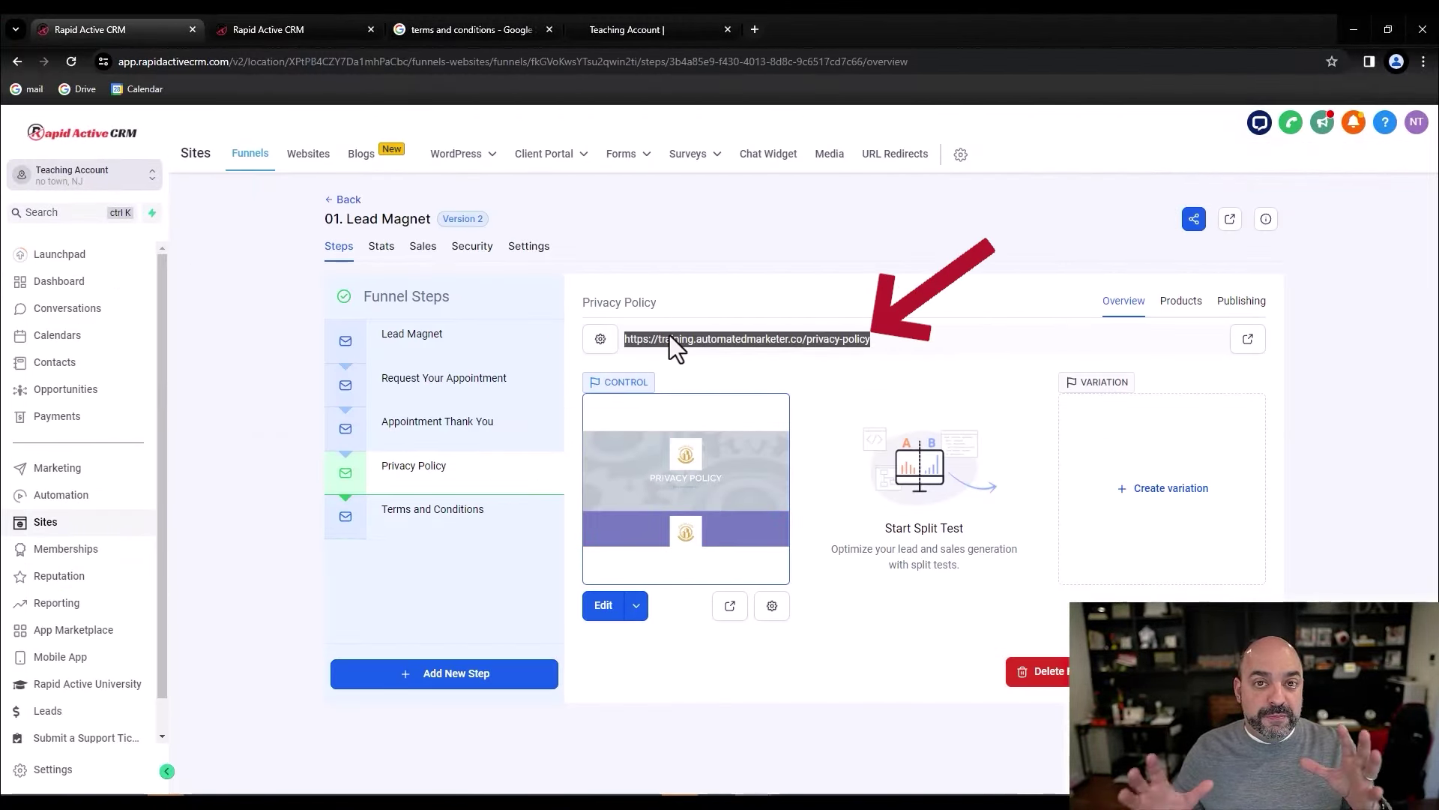
{"action": "right_click", "coordinate": [820, 342]}
{"action": "left_click", "coordinate": [824, 353]}
{"action": "key", "text": "ctrl+Tab"}
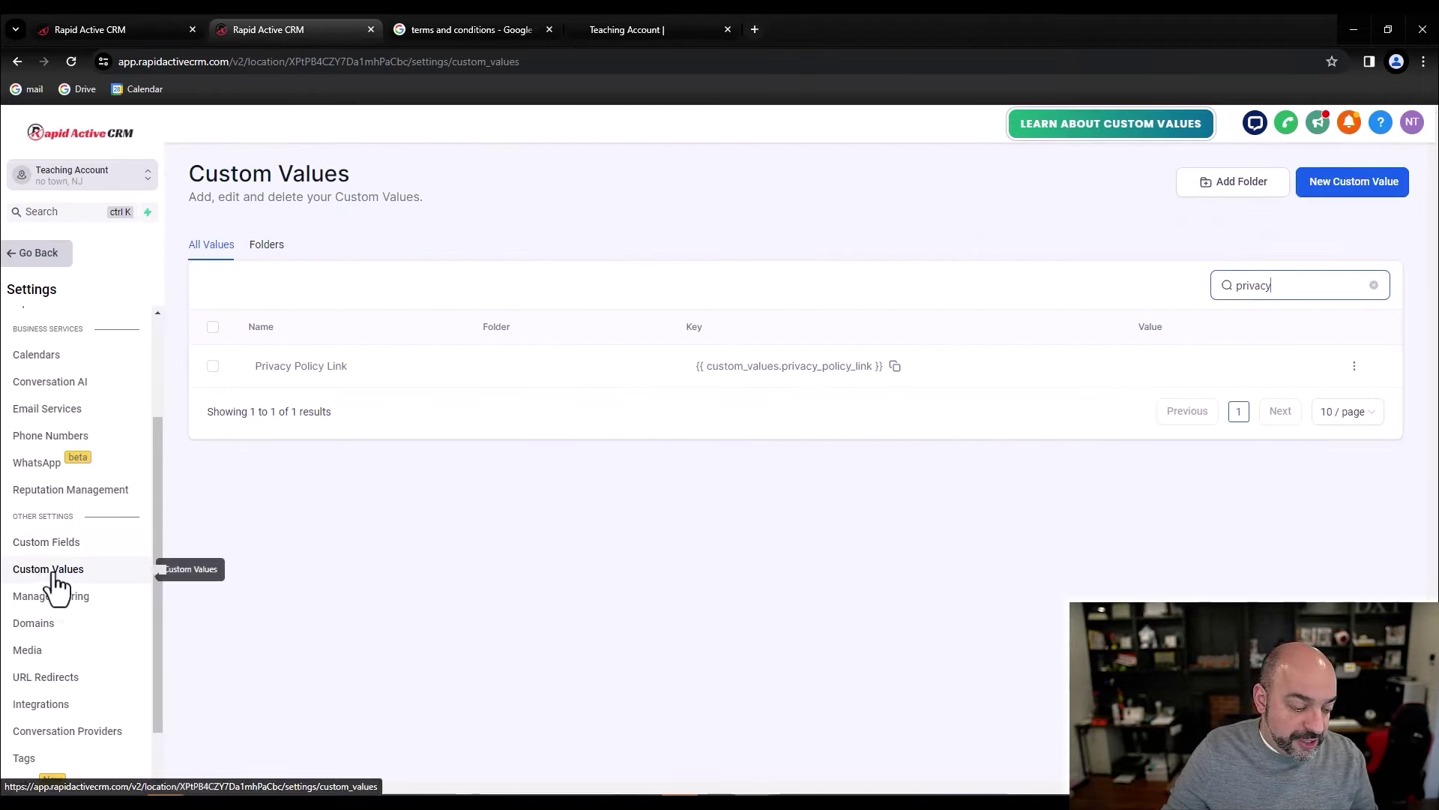
{"action": "left_click", "coordinate": [1315, 437]}
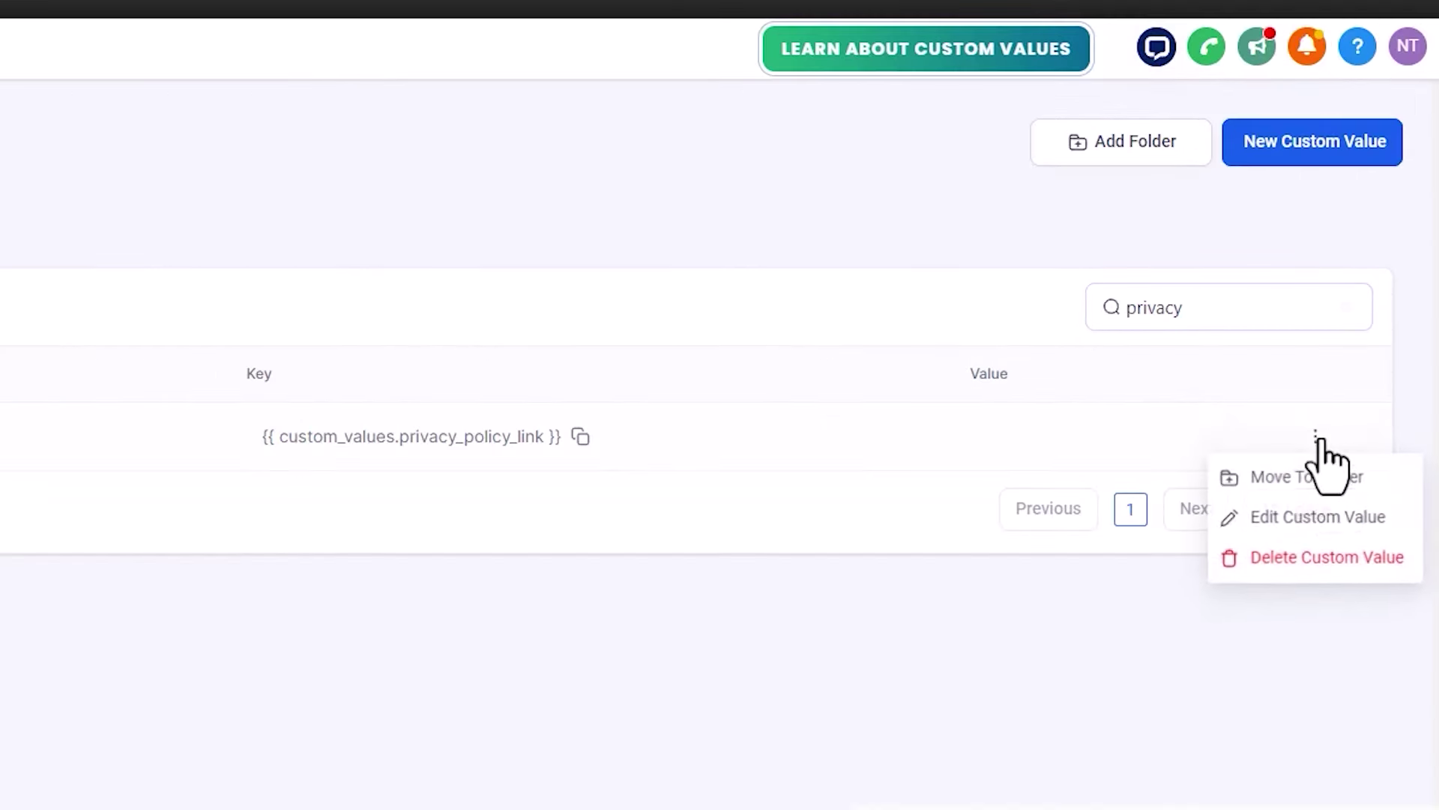
{"action": "left_click", "coordinate": [1299, 517]}
{"action": "left_click", "coordinate": [95, 600]}
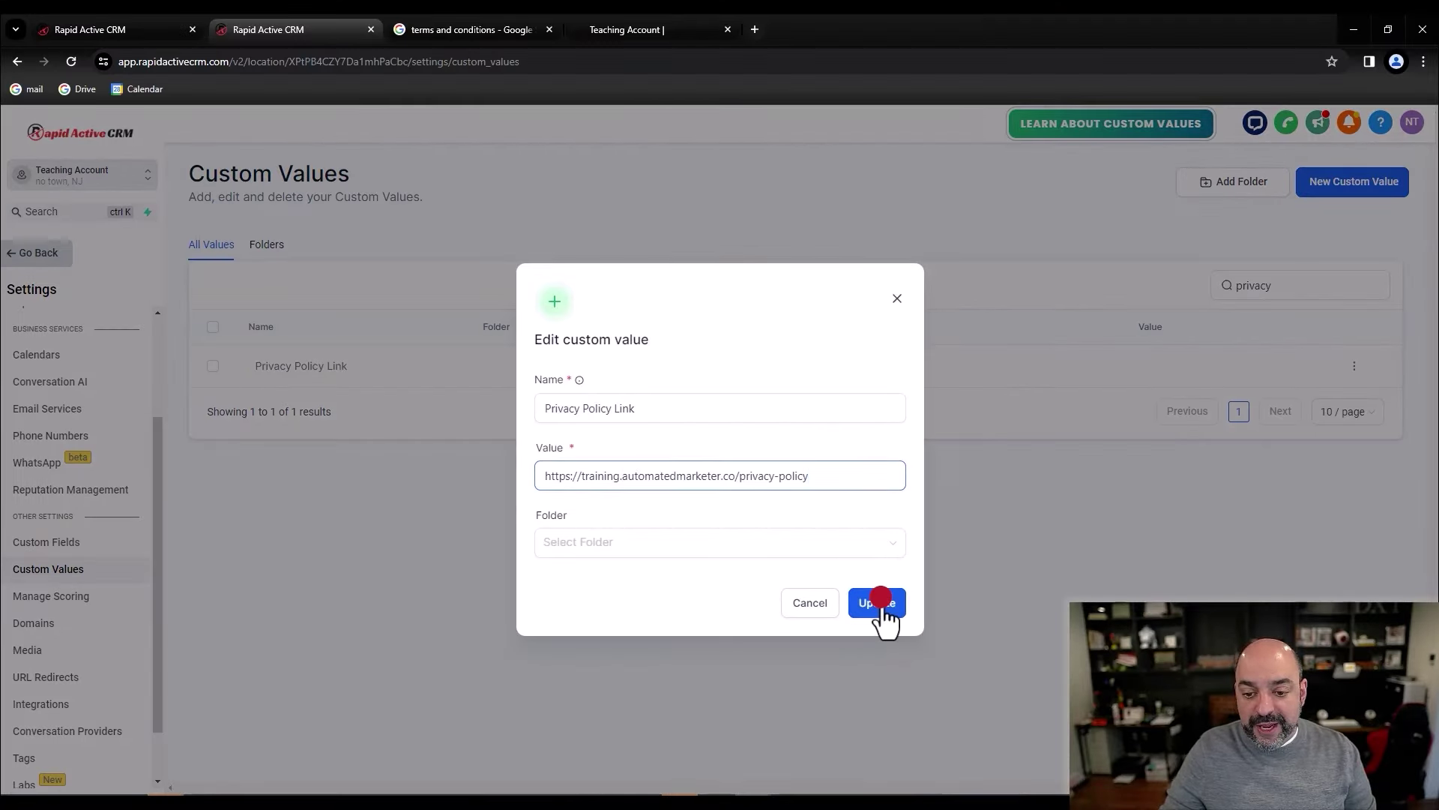
{"action": "left_click", "coordinate": [881, 600]}
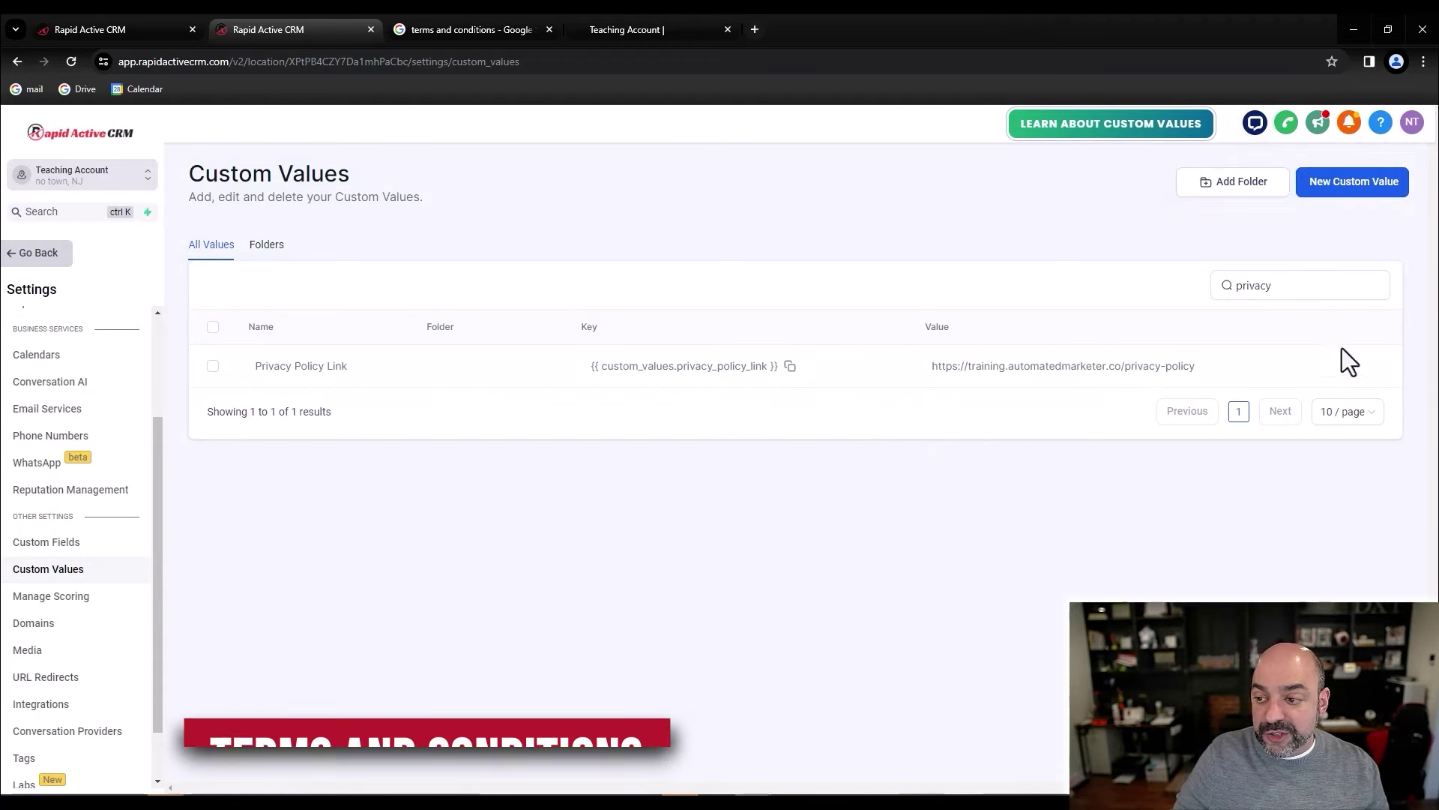
{"action": "type", "text": "terms"}
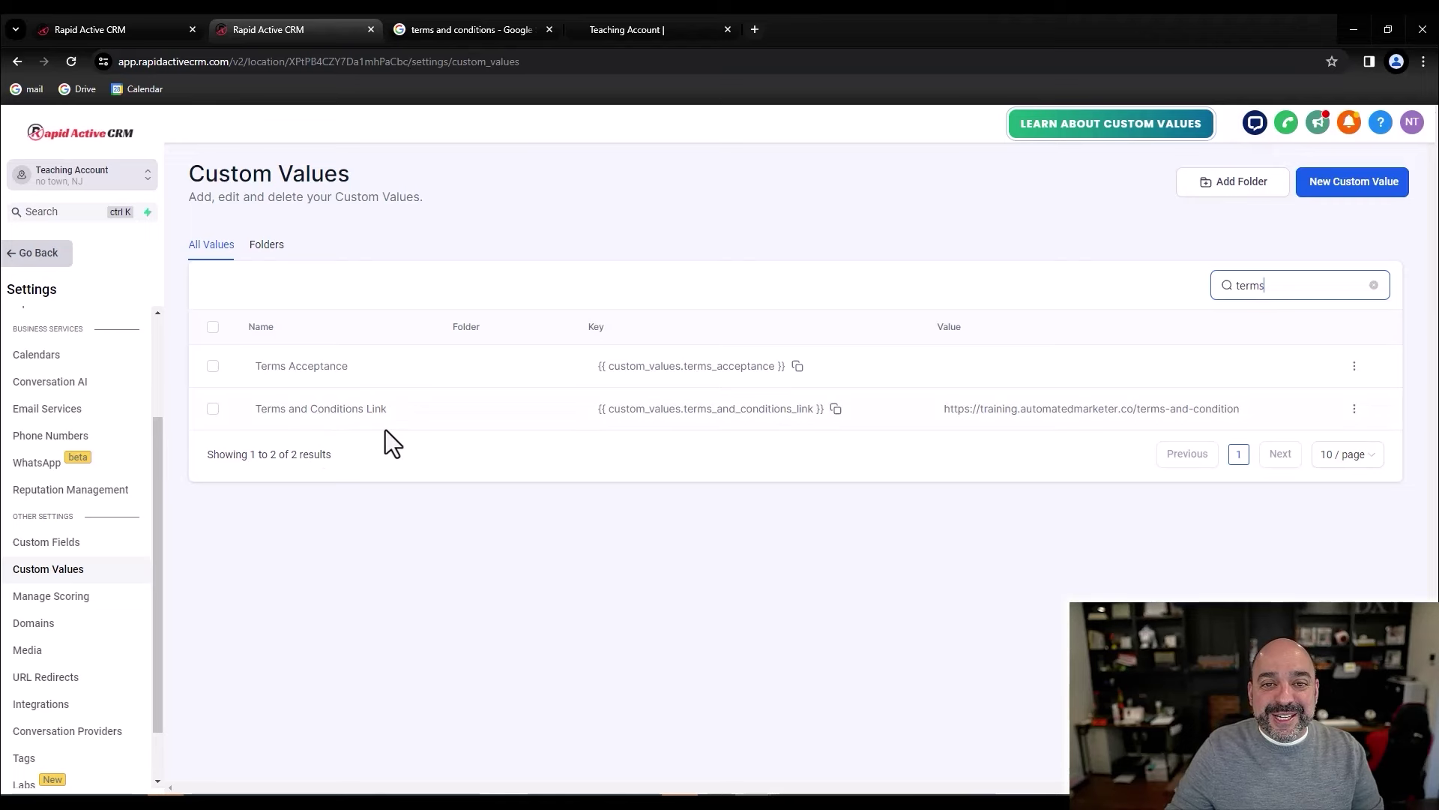
{"action": "left_click", "coordinate": [92, 28]}
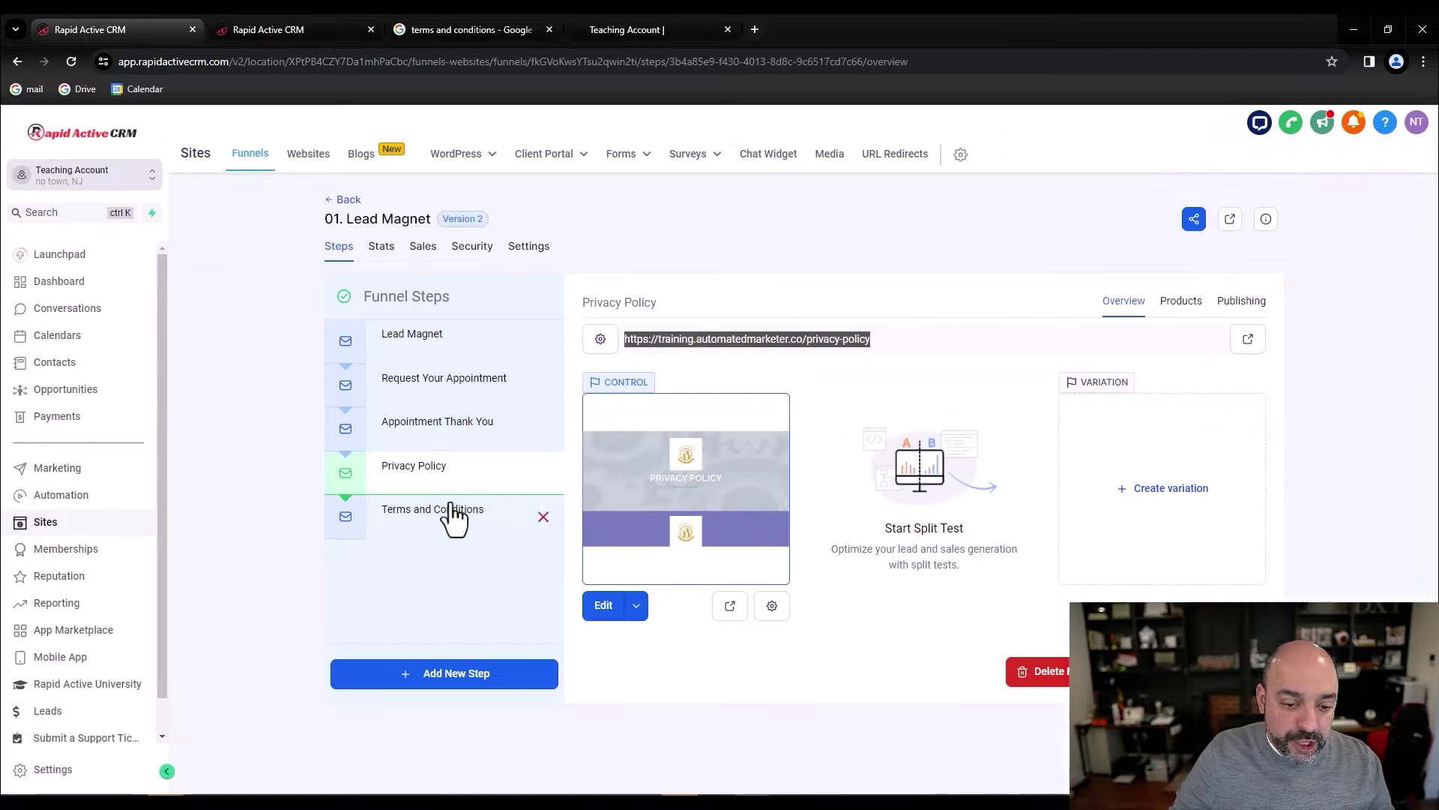
{"action": "left_click", "coordinate": [450, 511]}
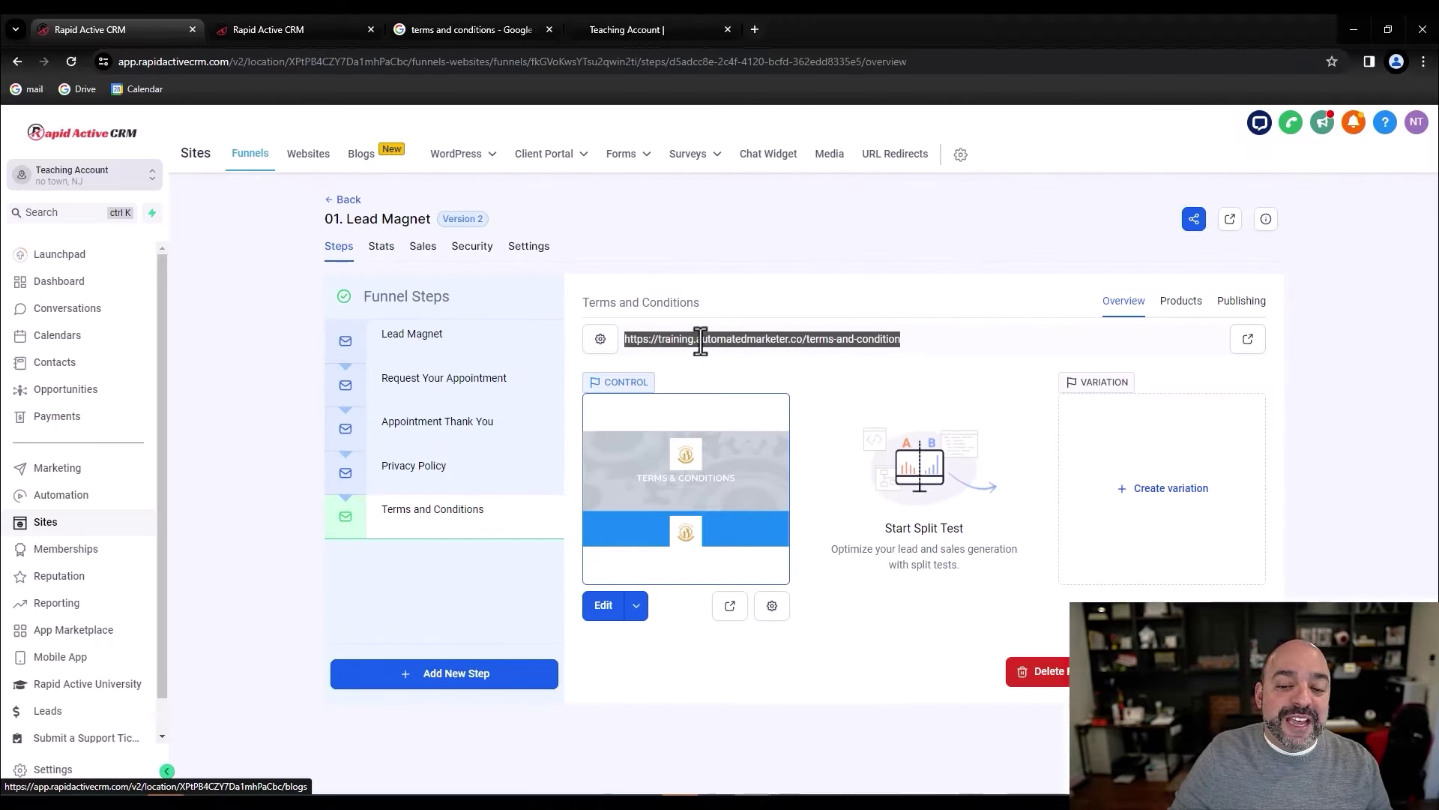
{"action": "right_click", "coordinate": [700, 341]}
{"action": "left_click", "coordinate": [761, 354]}
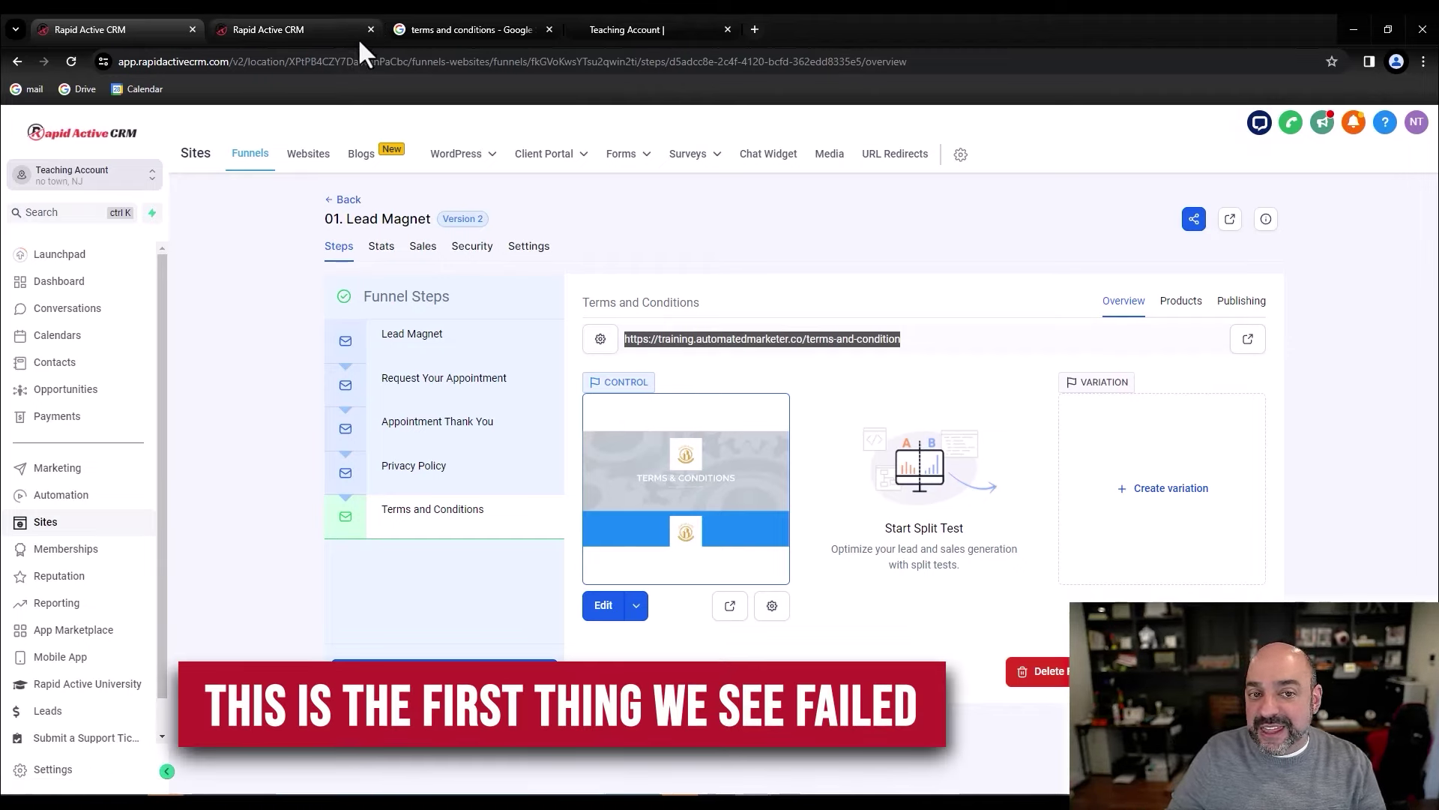
{"action": "left_click", "coordinate": [446, 30]}
{"action": "left_click", "coordinate": [315, 30]}
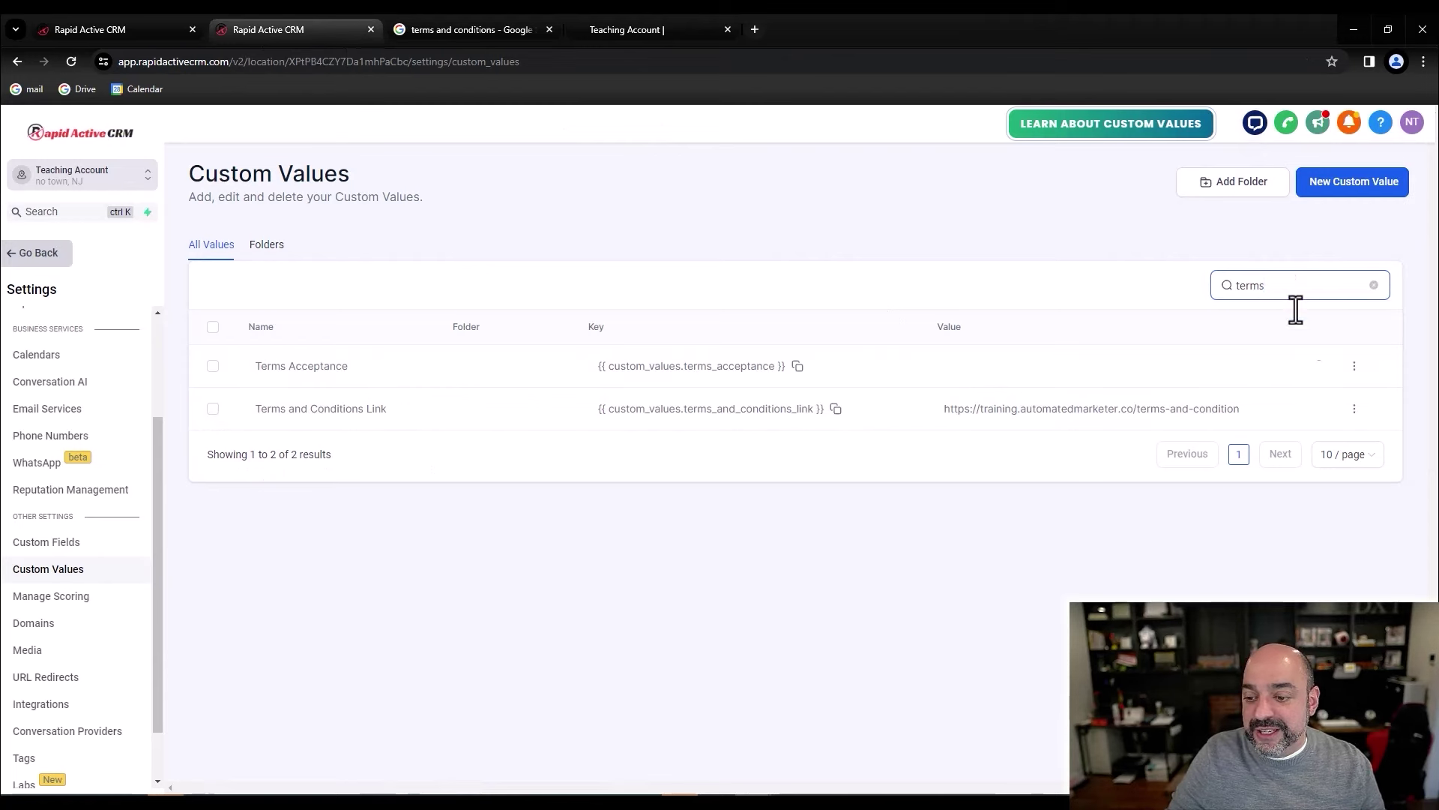
Replace the Terms and Conditions Link value with the copied terms page URL, then go back.
{"action": "left_click", "coordinate": [1354, 408]}
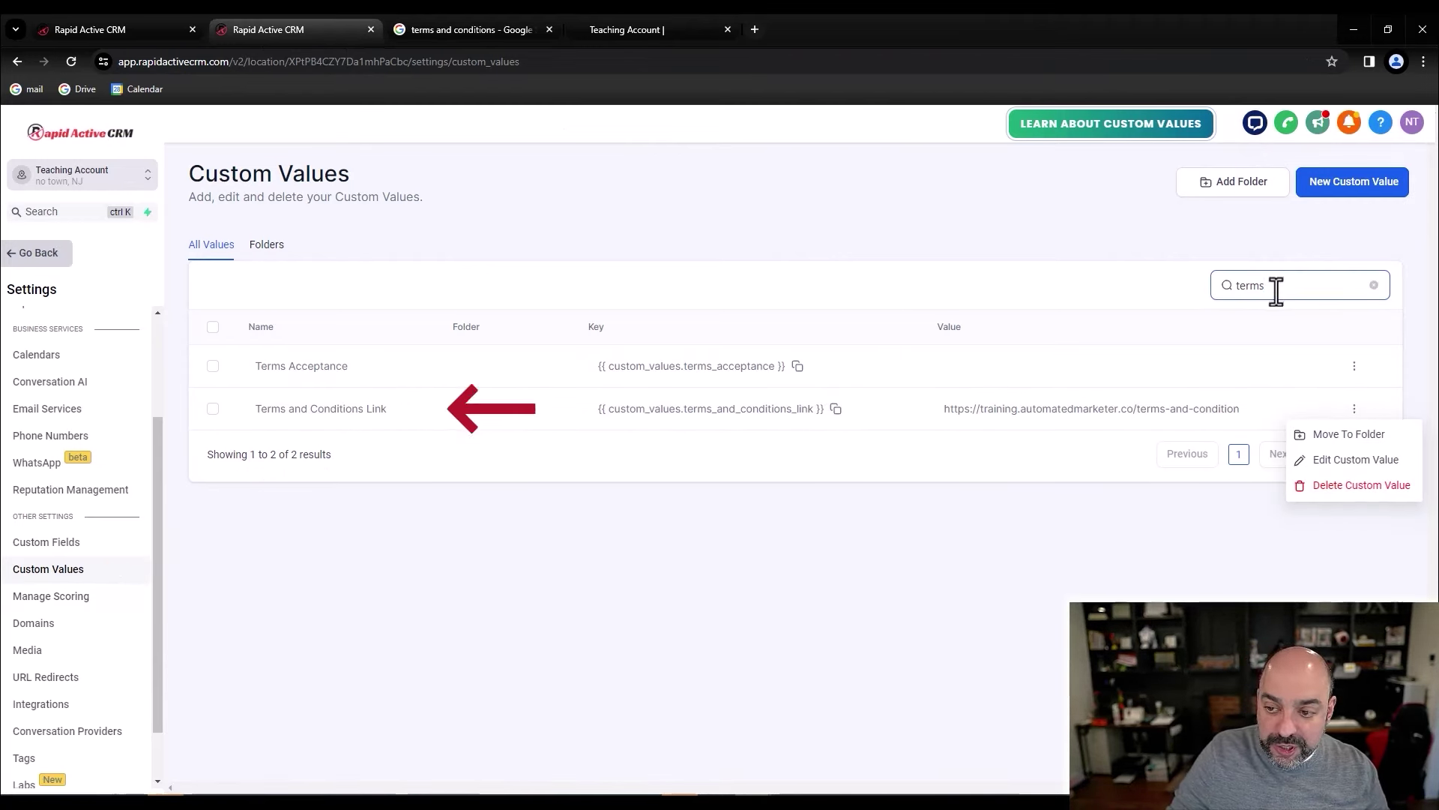
{"action": "left_click", "coordinate": [1353, 460]}
{"action": "triple_click", "coordinate": [862, 479]}
{"action": "key", "text": "Right"}
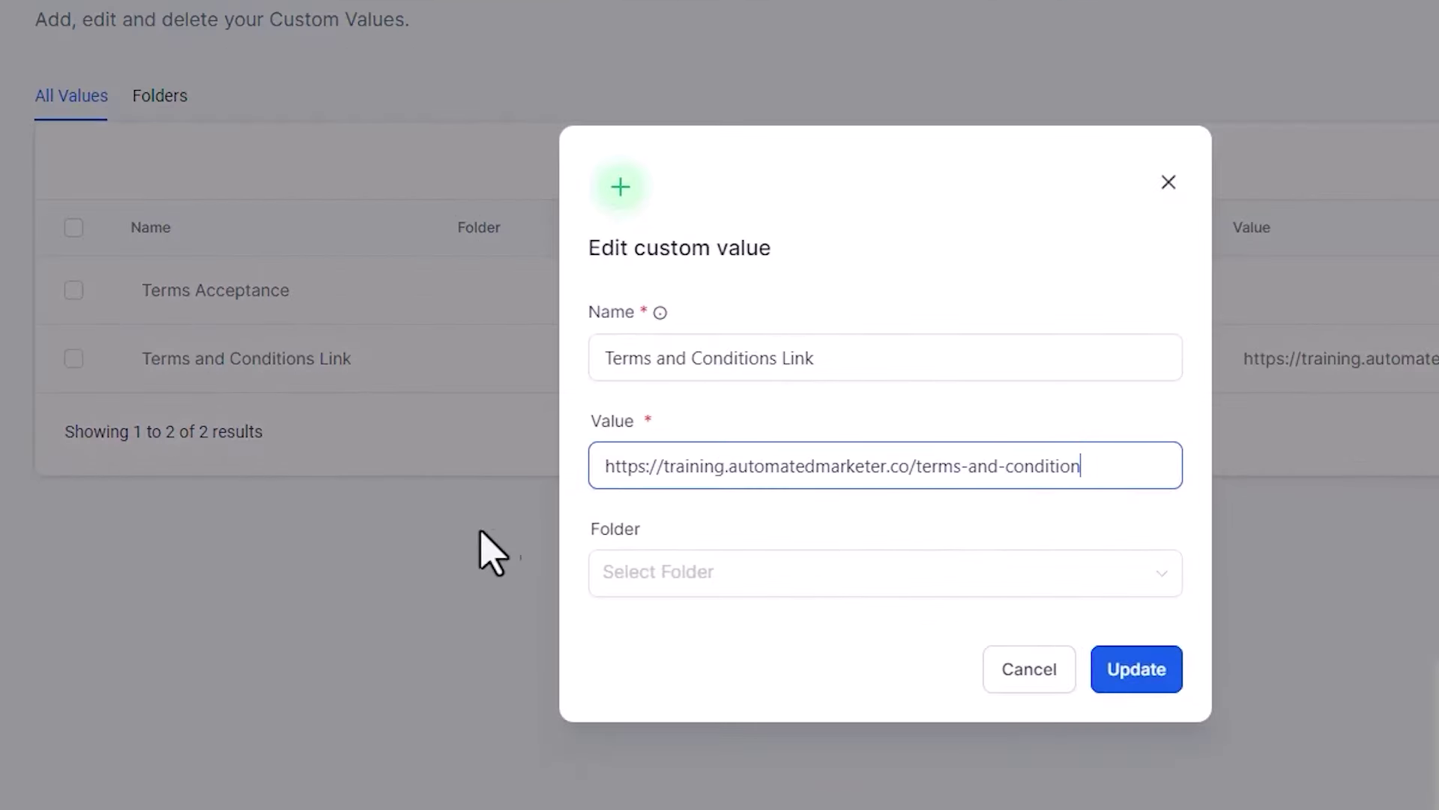
{"action": "left_click", "coordinate": [1161, 671]}
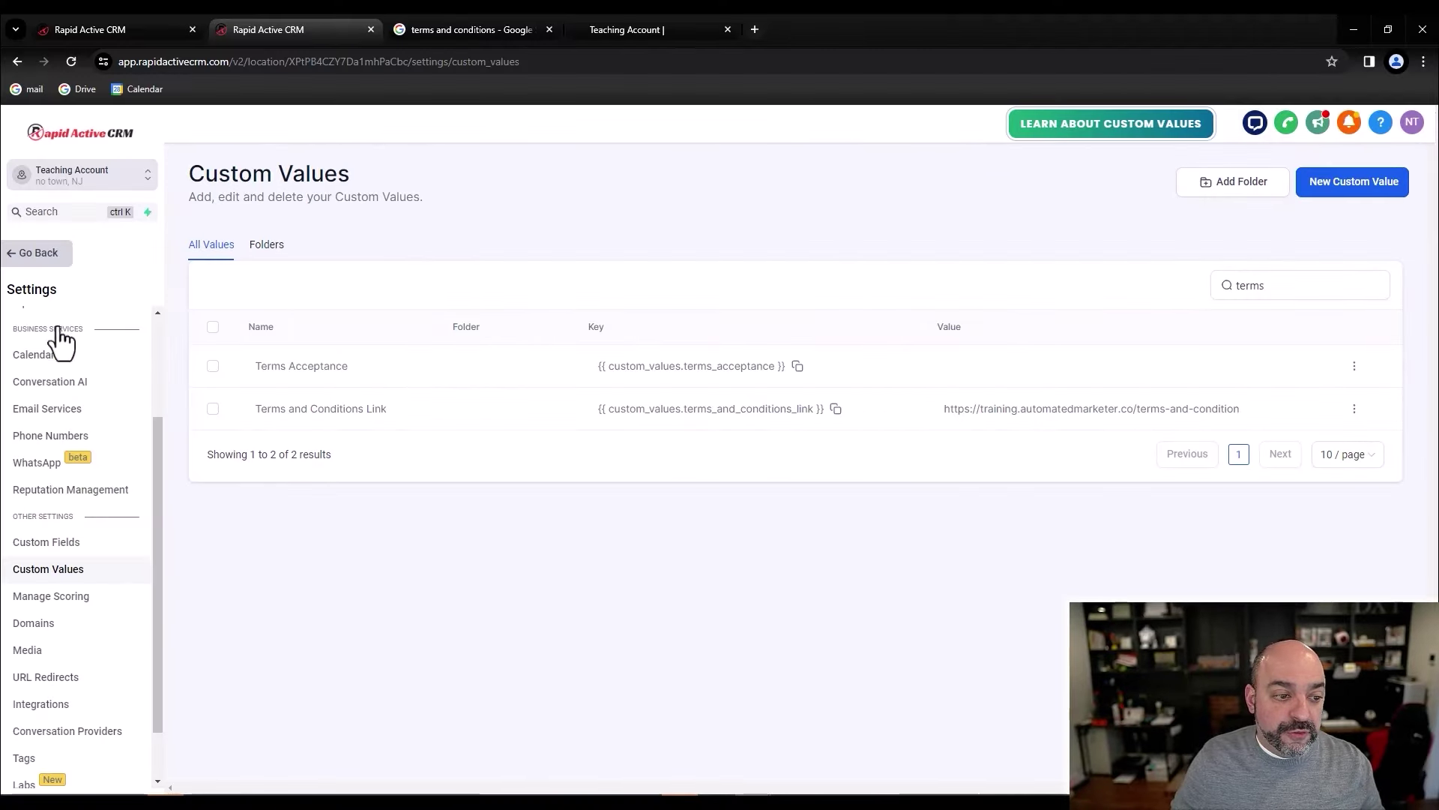
{"action": "left_click", "coordinate": [31, 255]}
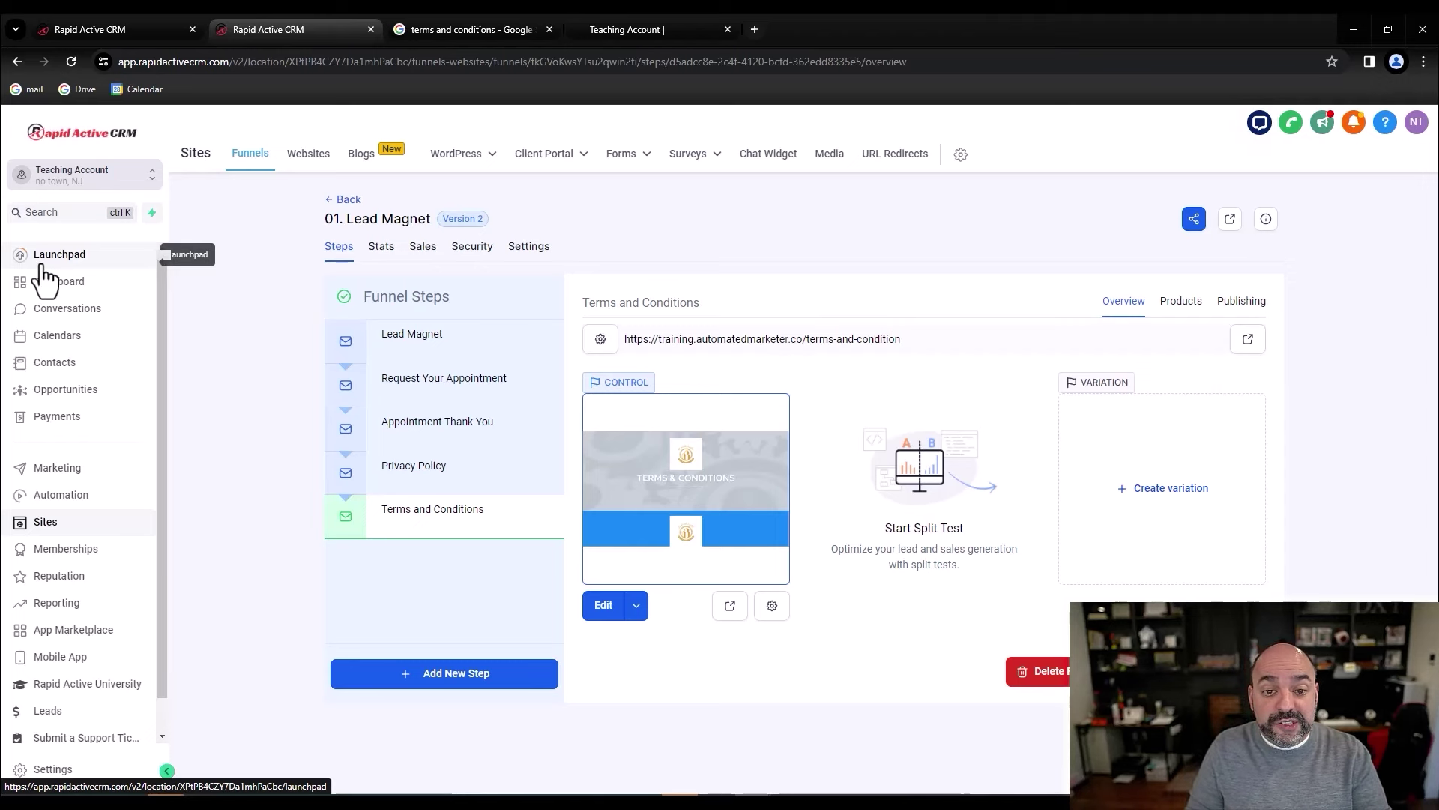
Search the forms for 'lead' and open the Lead Magnet opt-in form in the builder.
{"action": "left_click", "coordinate": [621, 153]}
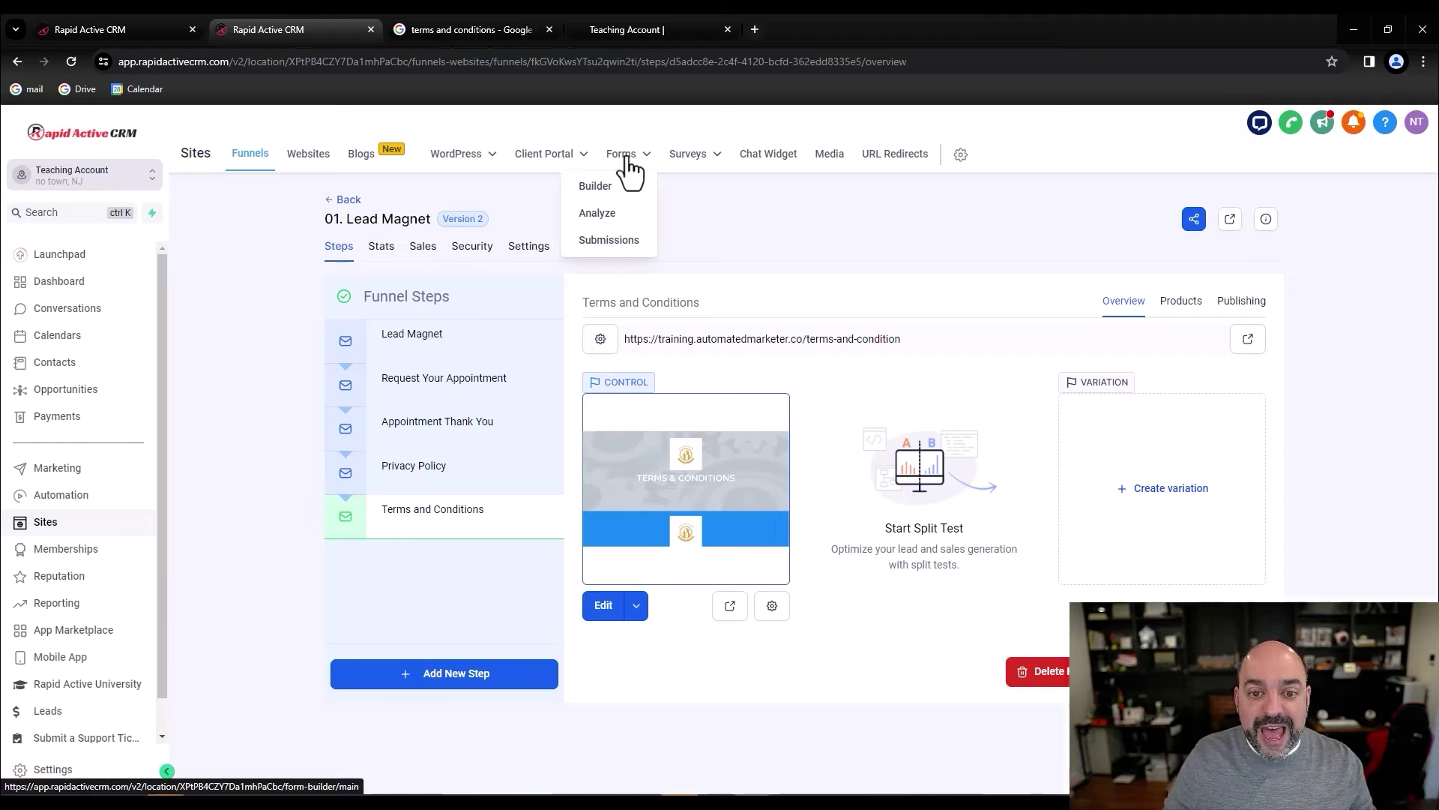
{"action": "left_click", "coordinate": [617, 187]}
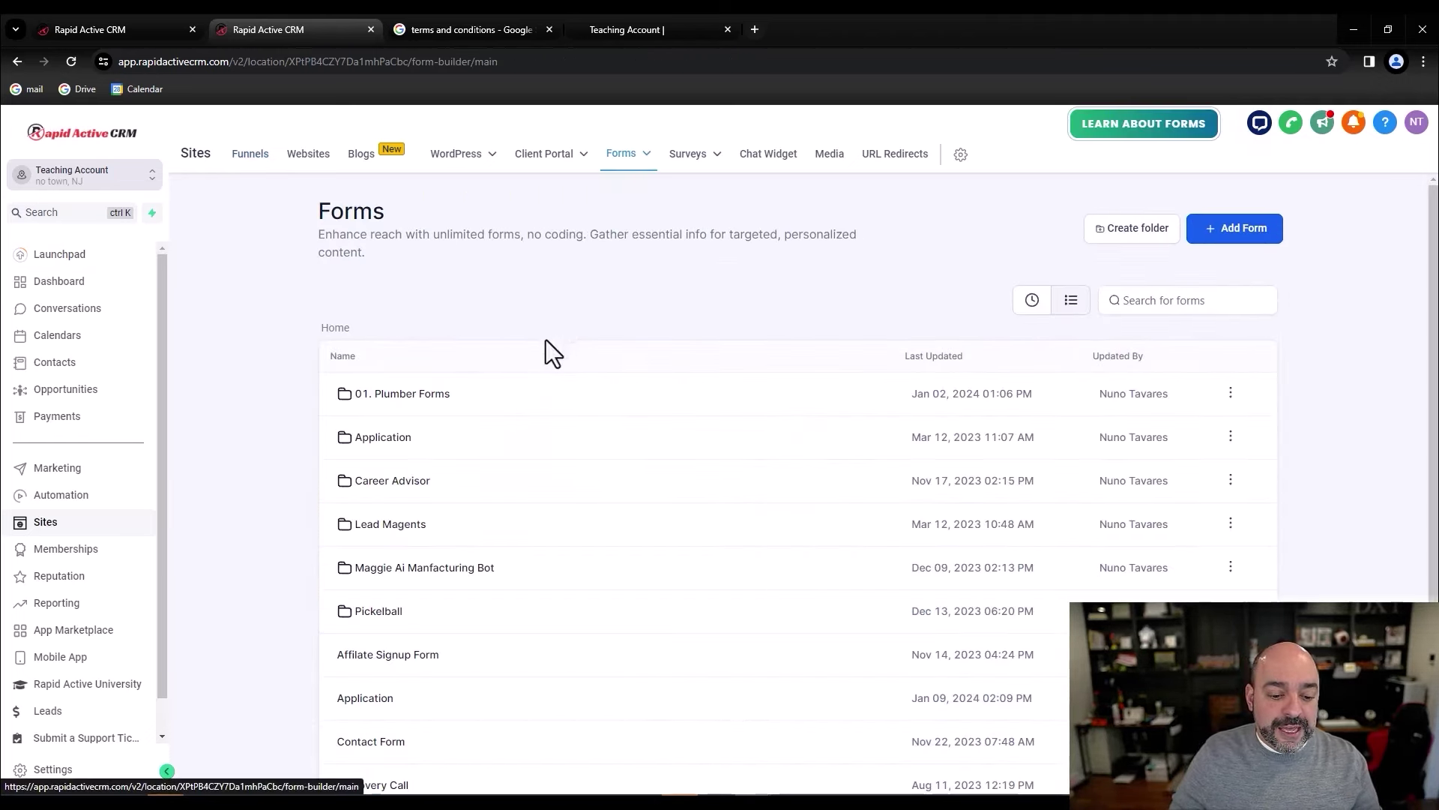
{"action": "scroll", "coordinate": [562, 352], "scroll_direction": "down", "scroll_amount": 2}
{"action": "scroll", "coordinate": [899, 338], "scroll_direction": "up", "scroll_amount": 2}
{"action": "left_click", "coordinate": [1190, 301]}
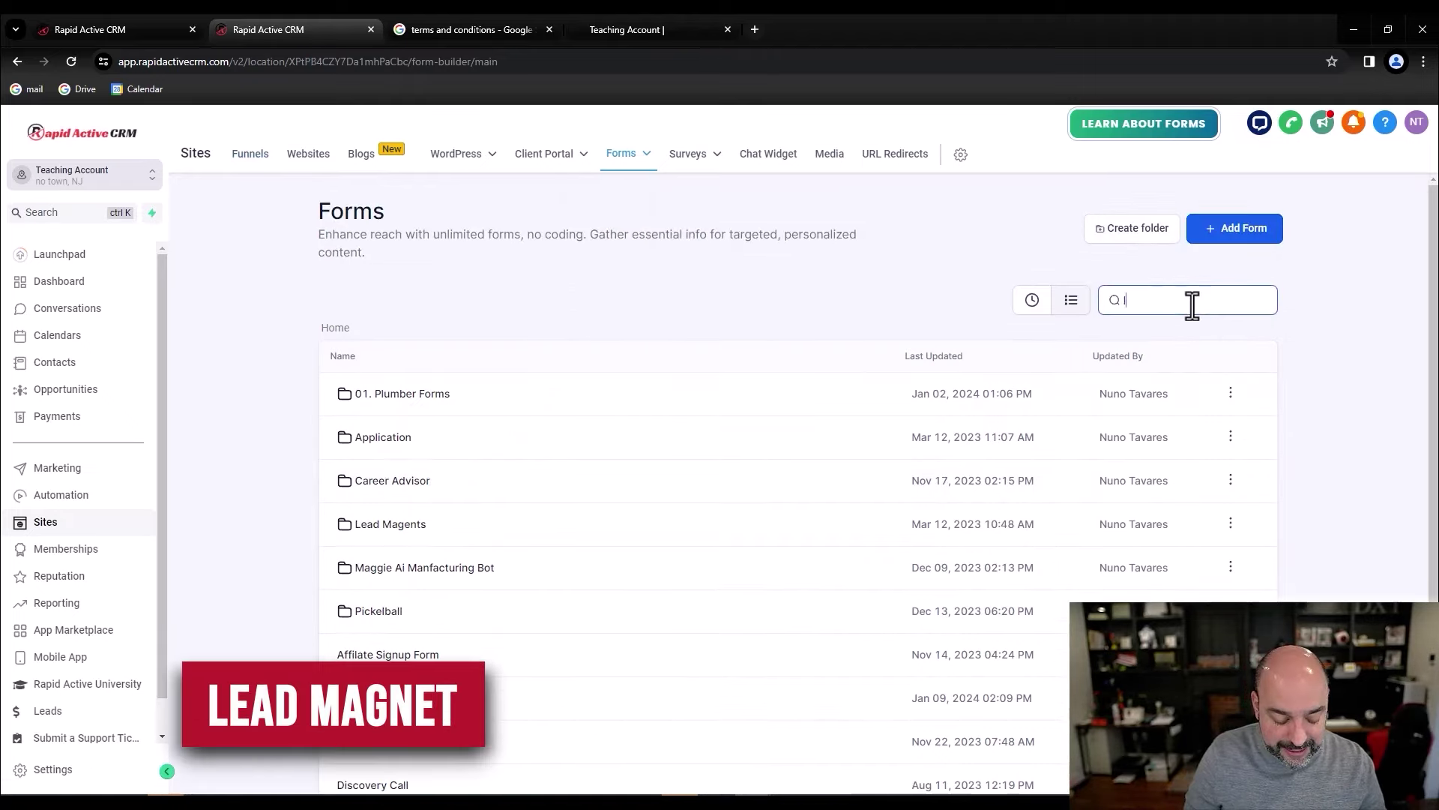
{"action": "type", "text": "ler"}
{"action": "key", "text": "BackSpace"}
{"action": "key", "text": "BackSpace"}
{"action": "type", "text": "ead"}
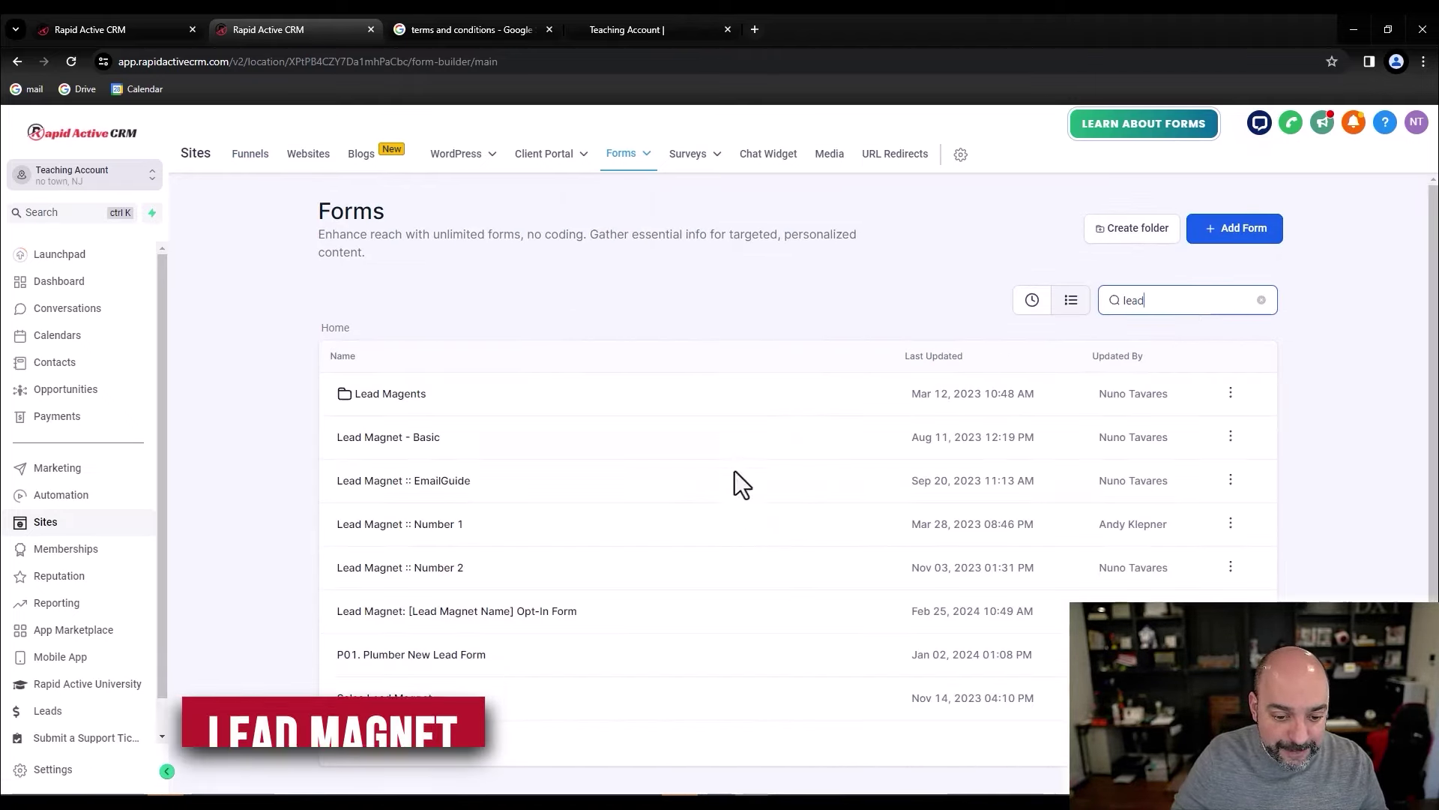
{"action": "left_click", "coordinate": [506, 612]}
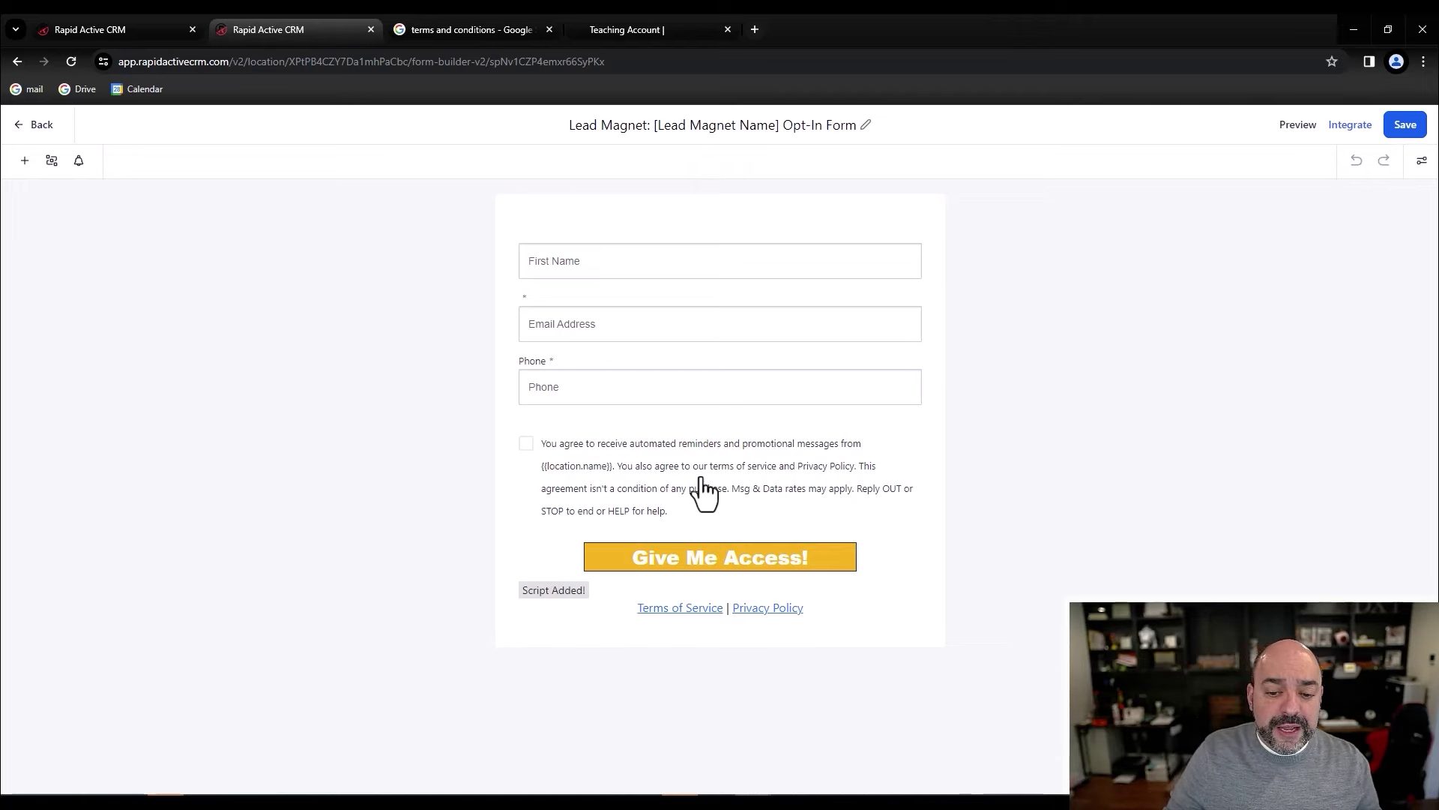
Open the custom HTML of the block holding the Terms and Privacy links.
{"action": "left_click", "coordinate": [703, 495]}
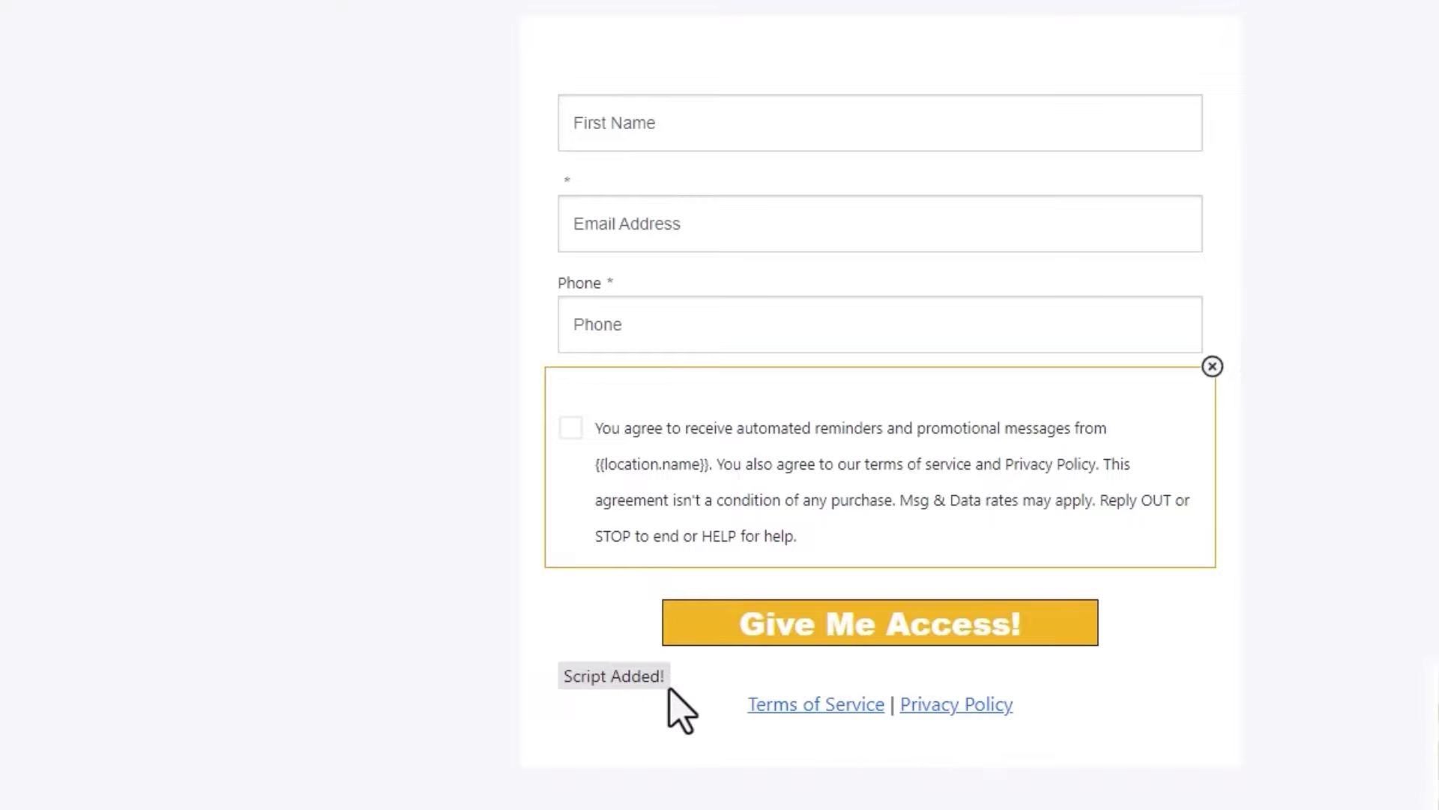
{"action": "left_click", "coordinate": [767, 704]}
{"action": "left_click", "coordinate": [1328, 296]}
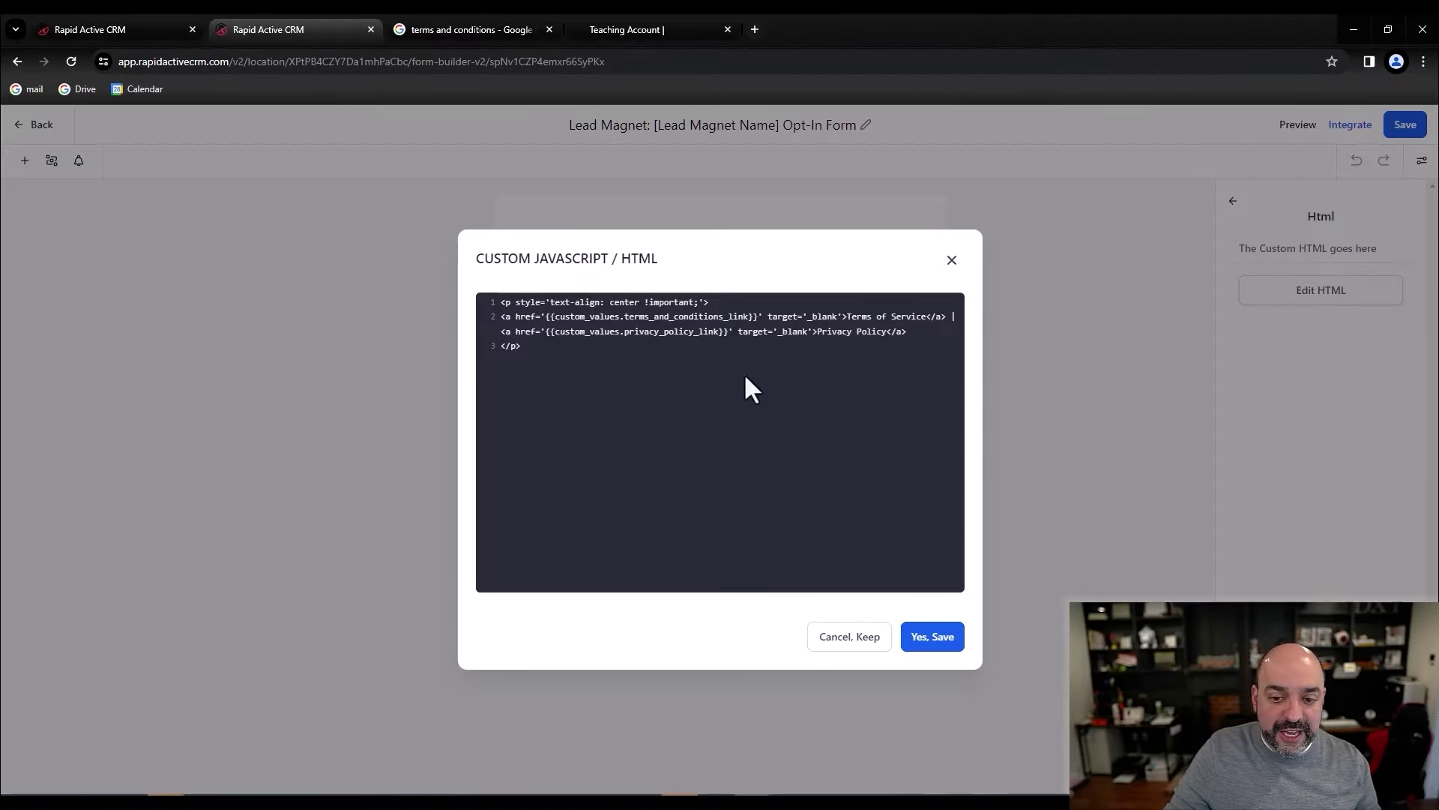
Close the HTML editor and check the text-message consent checkbox's query key.
{"action": "left_click", "coordinate": [952, 260]}
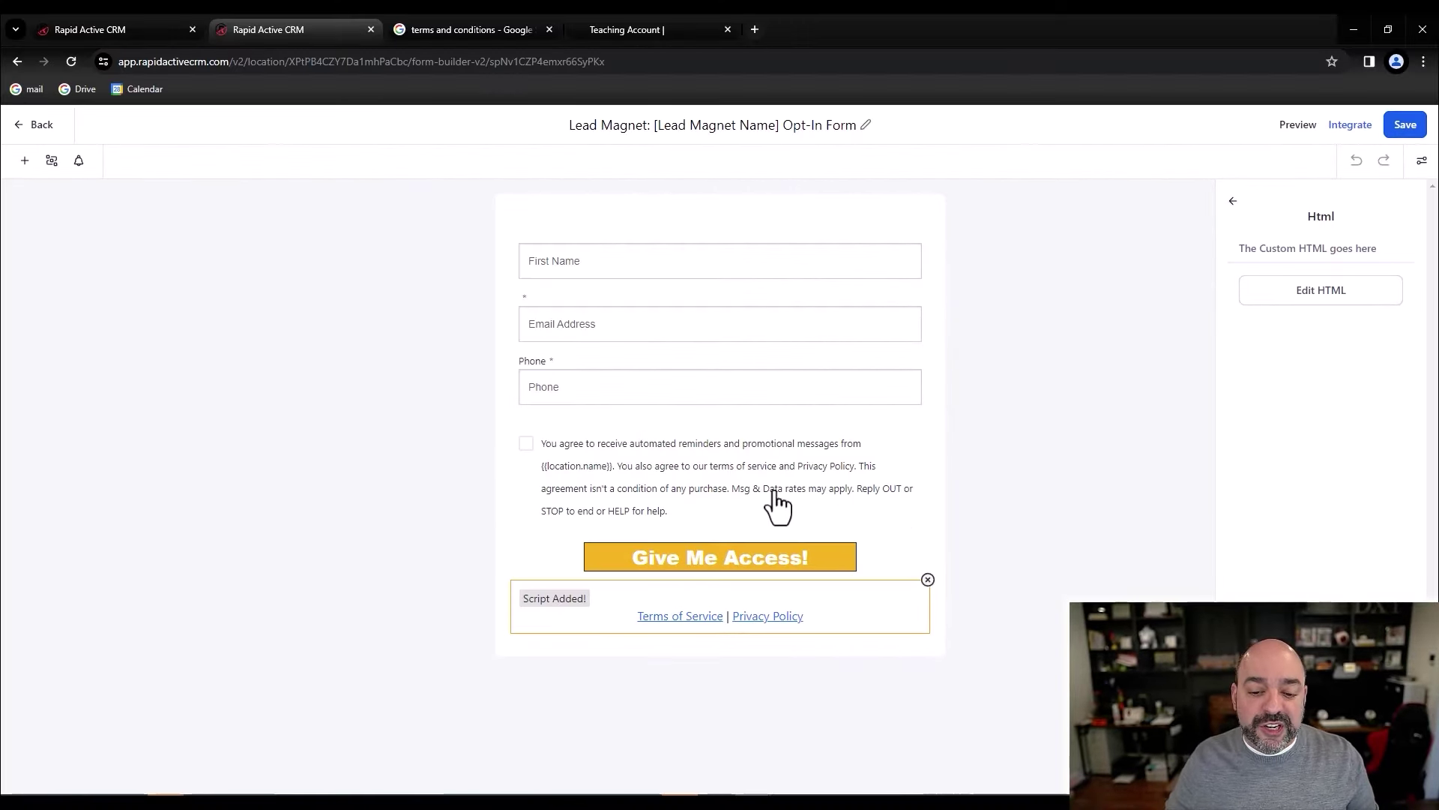
{"action": "left_click", "coordinate": [787, 499]}
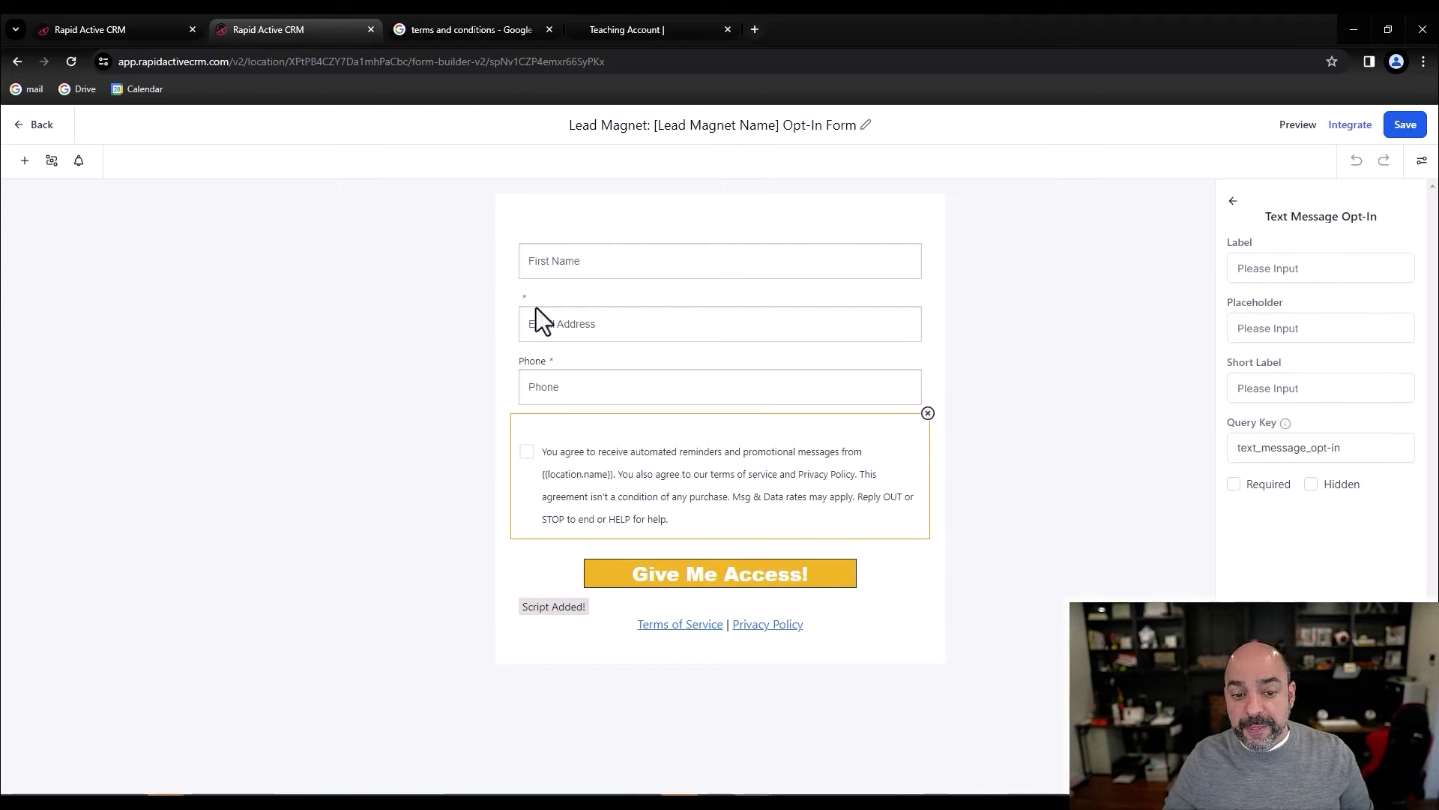
{"action": "left_click", "coordinate": [1310, 456]}
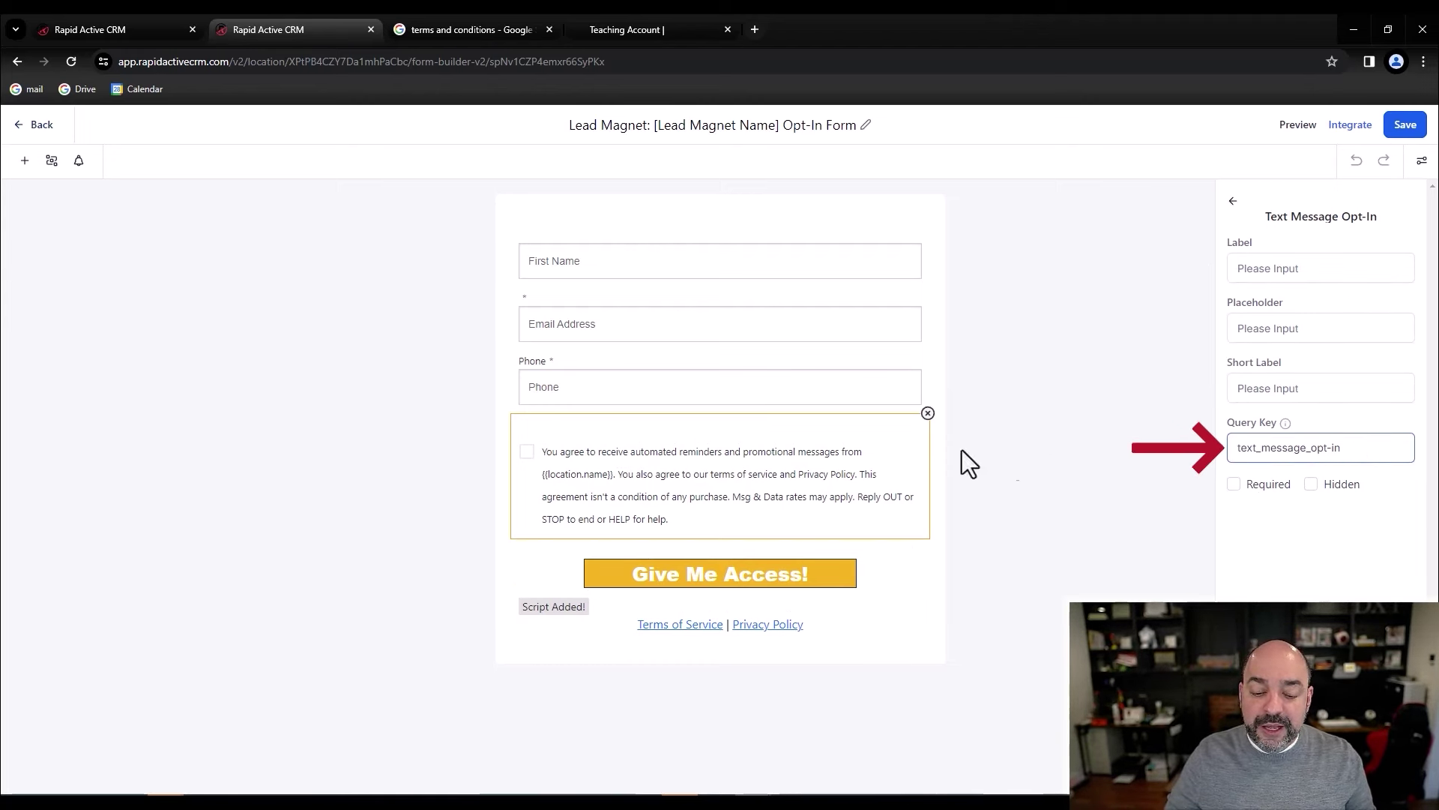
Leave the form builder for the forms list and open the account settings.
{"action": "left_click", "coordinate": [22, 127]}
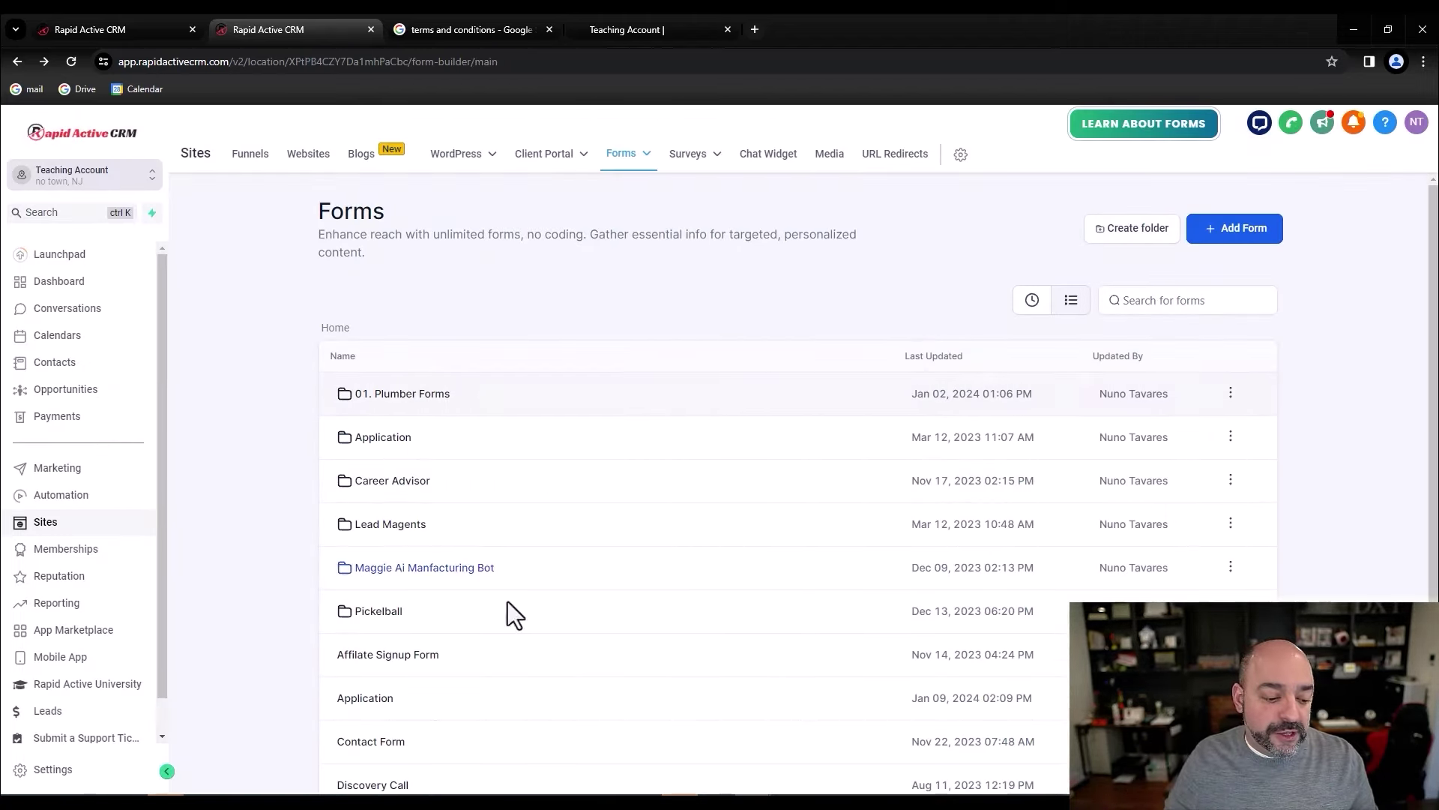
{"action": "left_click", "coordinate": [71, 770]}
{"action": "scroll", "coordinate": [60, 524], "scroll_direction": "down", "scroll_amount": 3}
Search custom fields for 'text' and select the Text Message Optin field.
{"action": "left_click", "coordinate": [75, 484]}
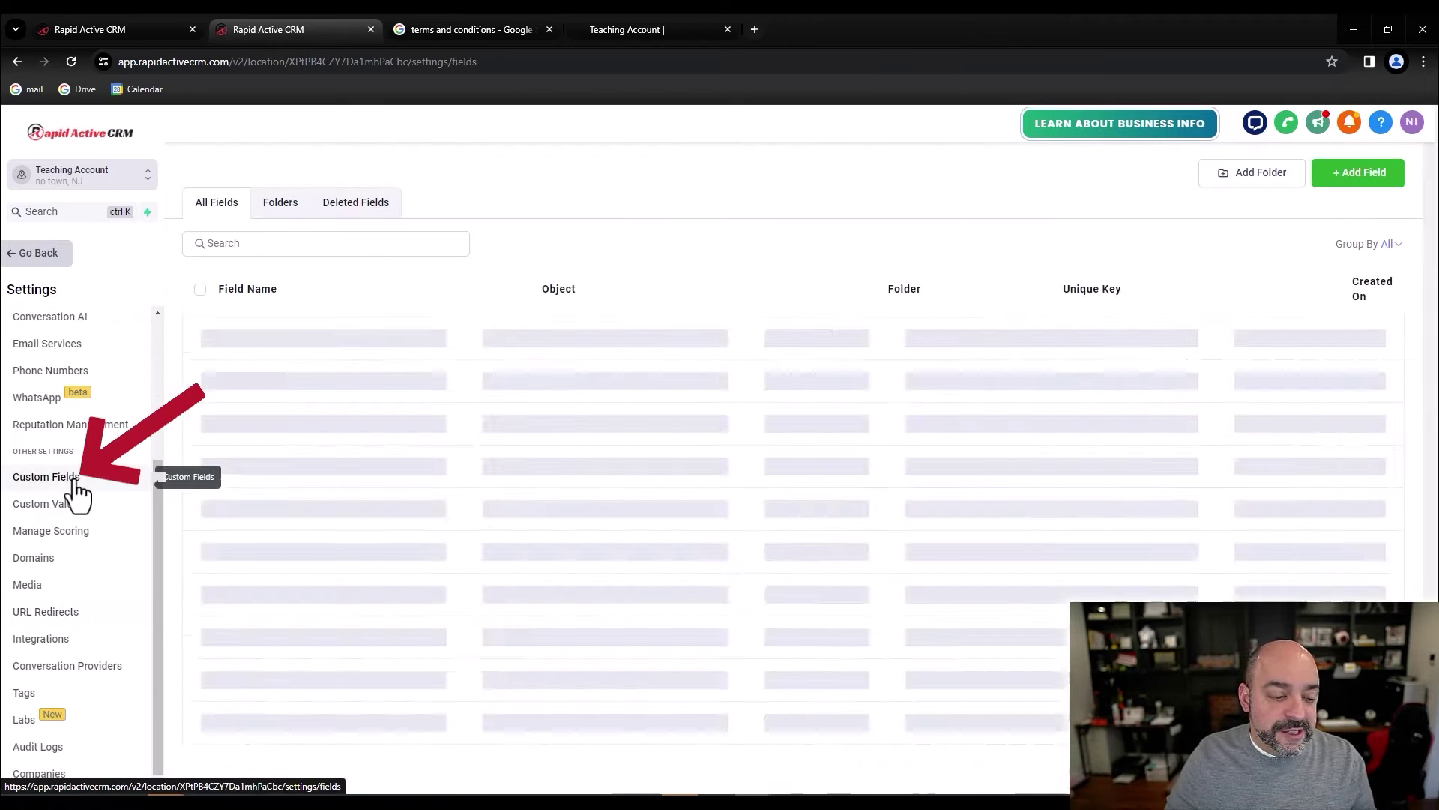
{"action": "left_click", "coordinate": [318, 244]}
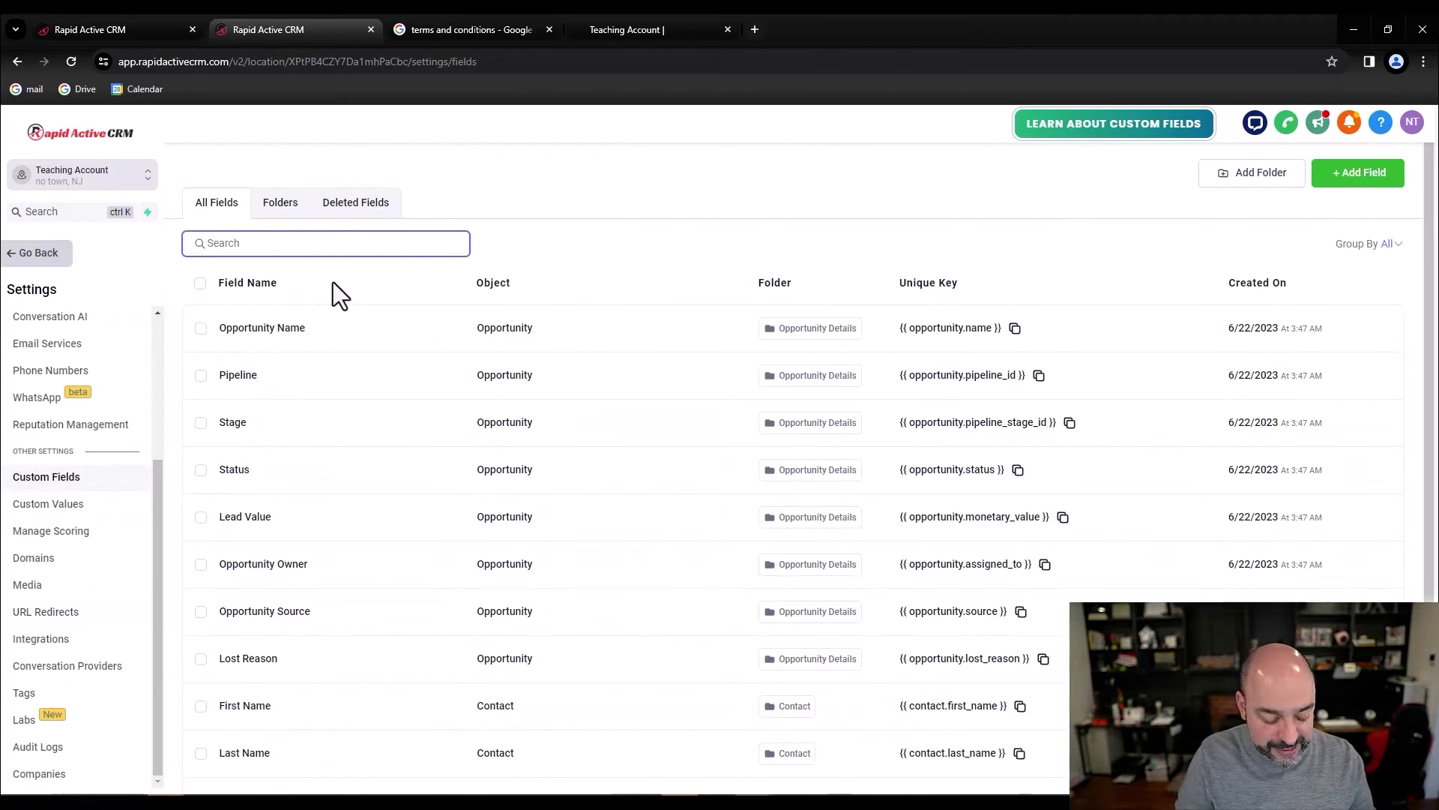
{"action": "type", "text": "text"}
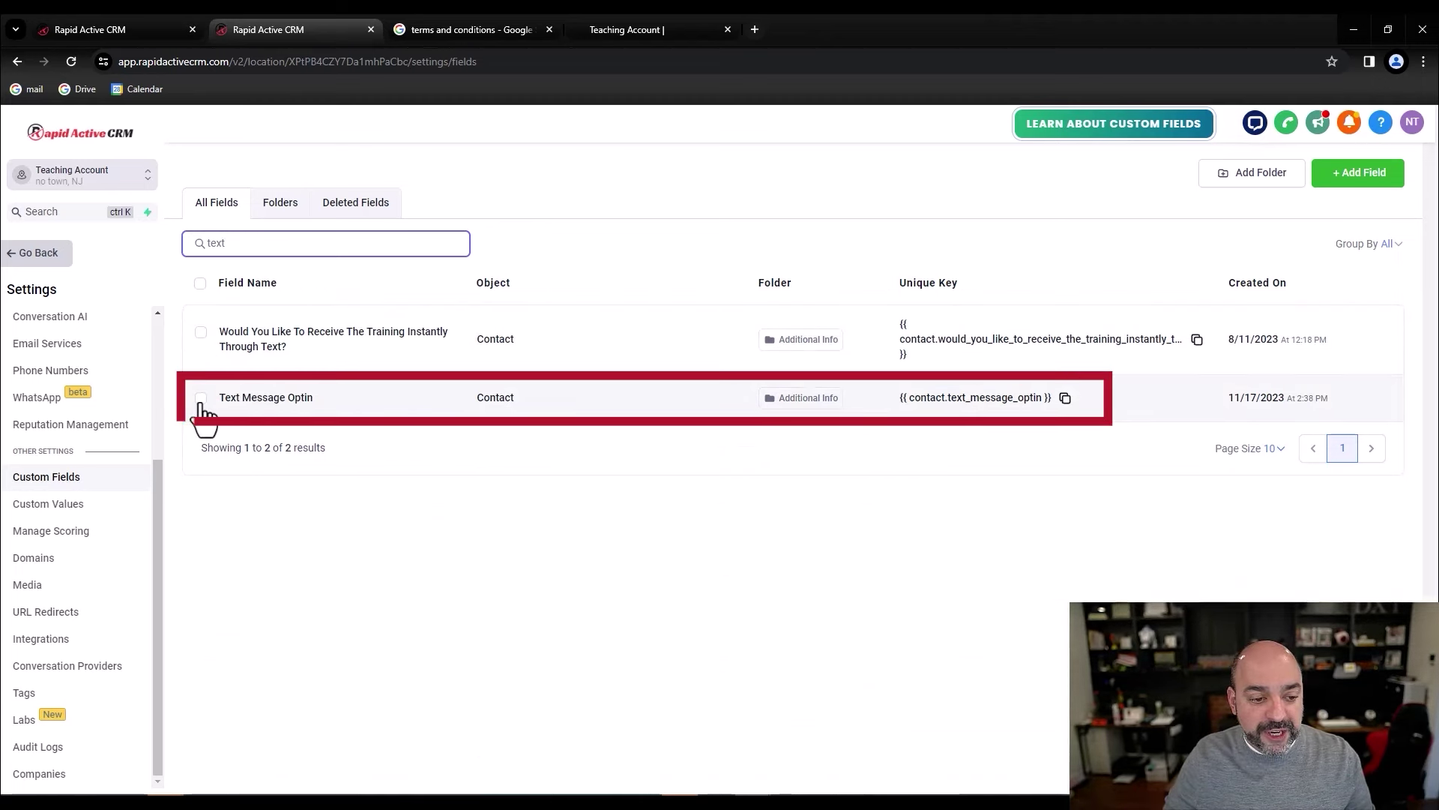
{"action": "left_click", "coordinate": [201, 397]}
Edit the Text Message Optin option name, replacing OUT with STOP.
{"action": "left_click", "coordinate": [253, 284]}
{"action": "left_click", "coordinate": [352, 286]}
{"action": "left_click_drag", "start_coordinate": [477, 506], "coordinate": [699, 505]}
{"action": "left_click", "coordinate": [550, 507]}
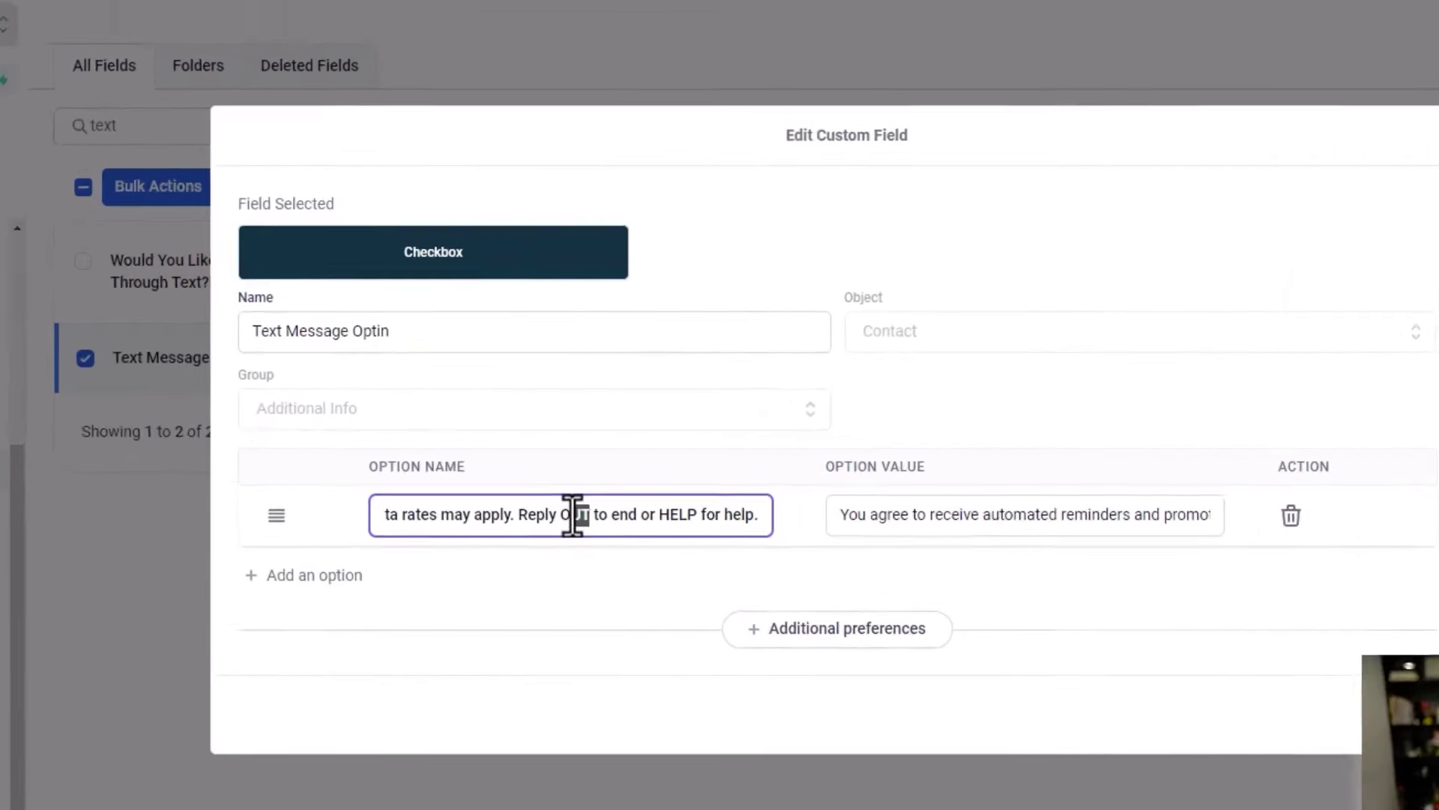
{"action": "double_click", "coordinate": [529, 508]}
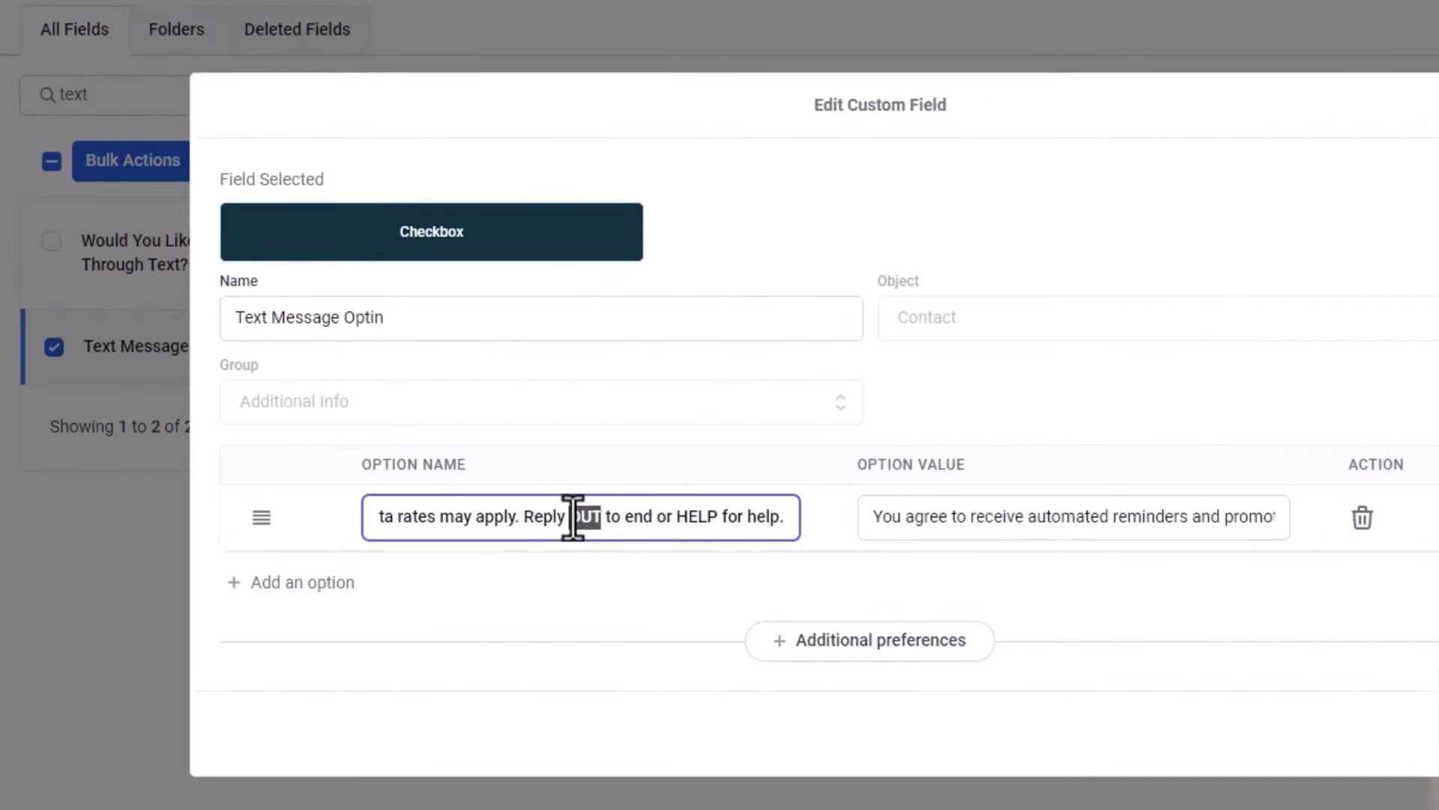
{"action": "type", "text": "STOP"}
{"action": "left_click_drag", "start_coordinate": [1180, 517], "coordinate": [1284, 518]}
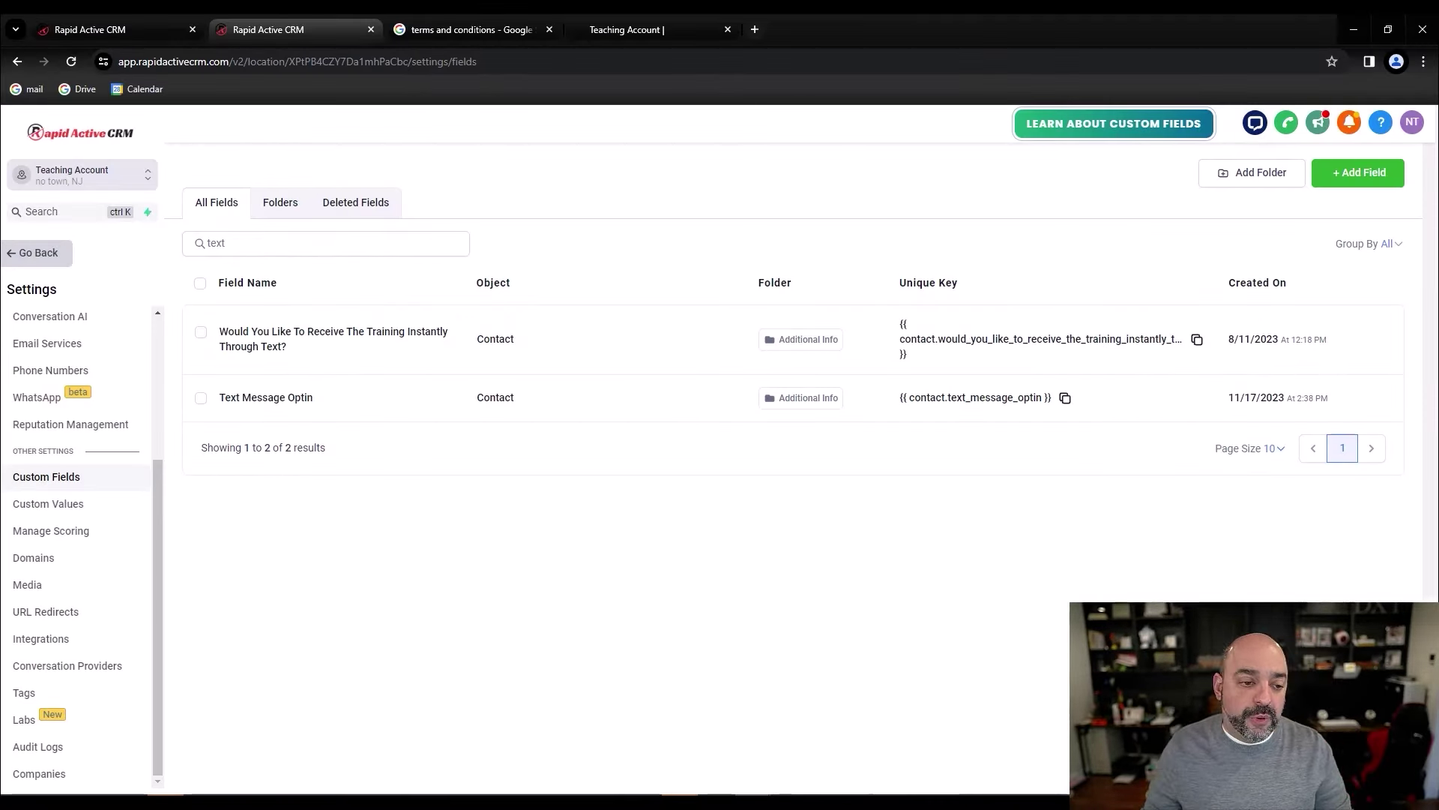
{"action": "left_click", "coordinate": [35, 253]}
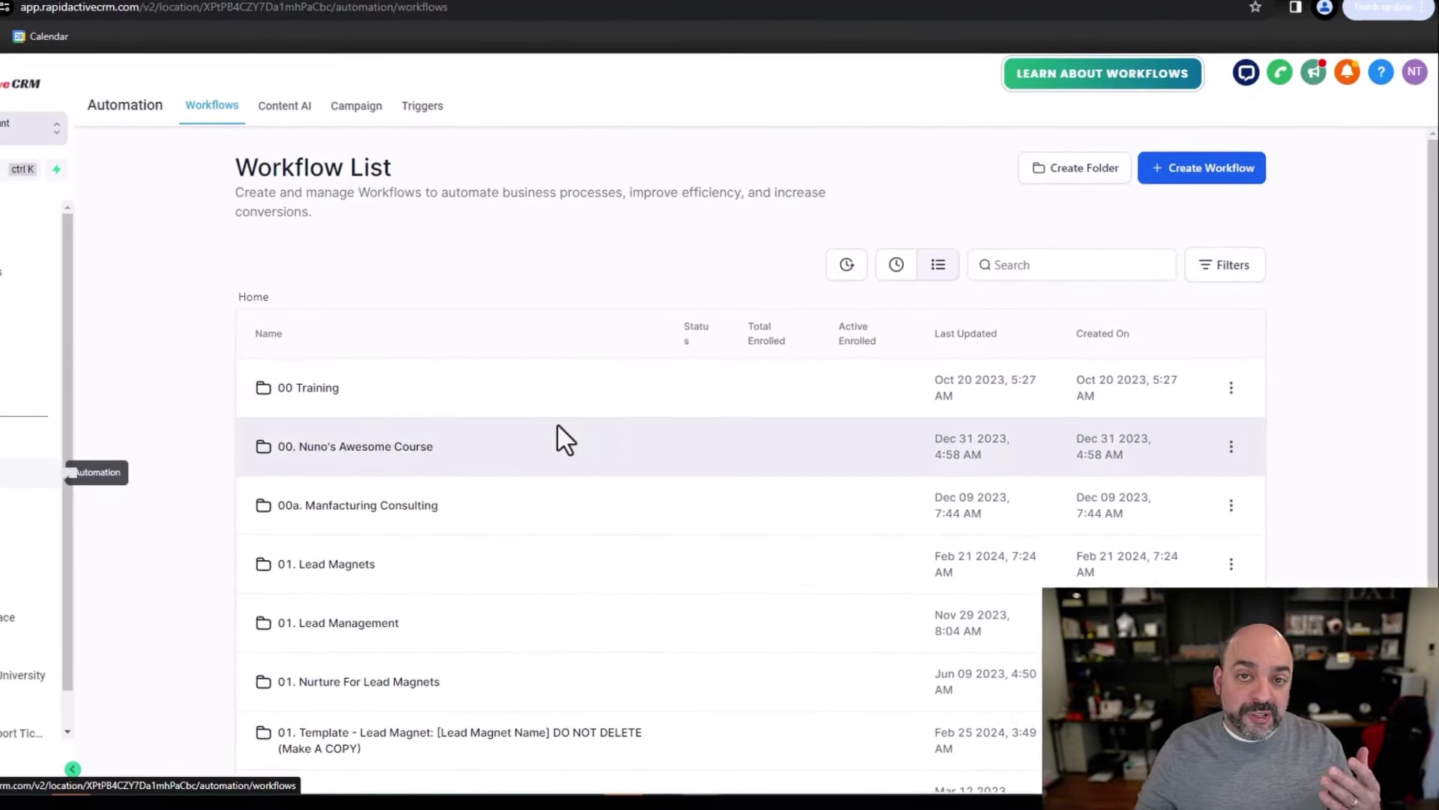
Scroll the Workflow List down and go to page 2 of the workflow folders.
{"action": "scroll", "coordinate": [580, 435], "scroll_direction": "down", "scroll_amount": 2}
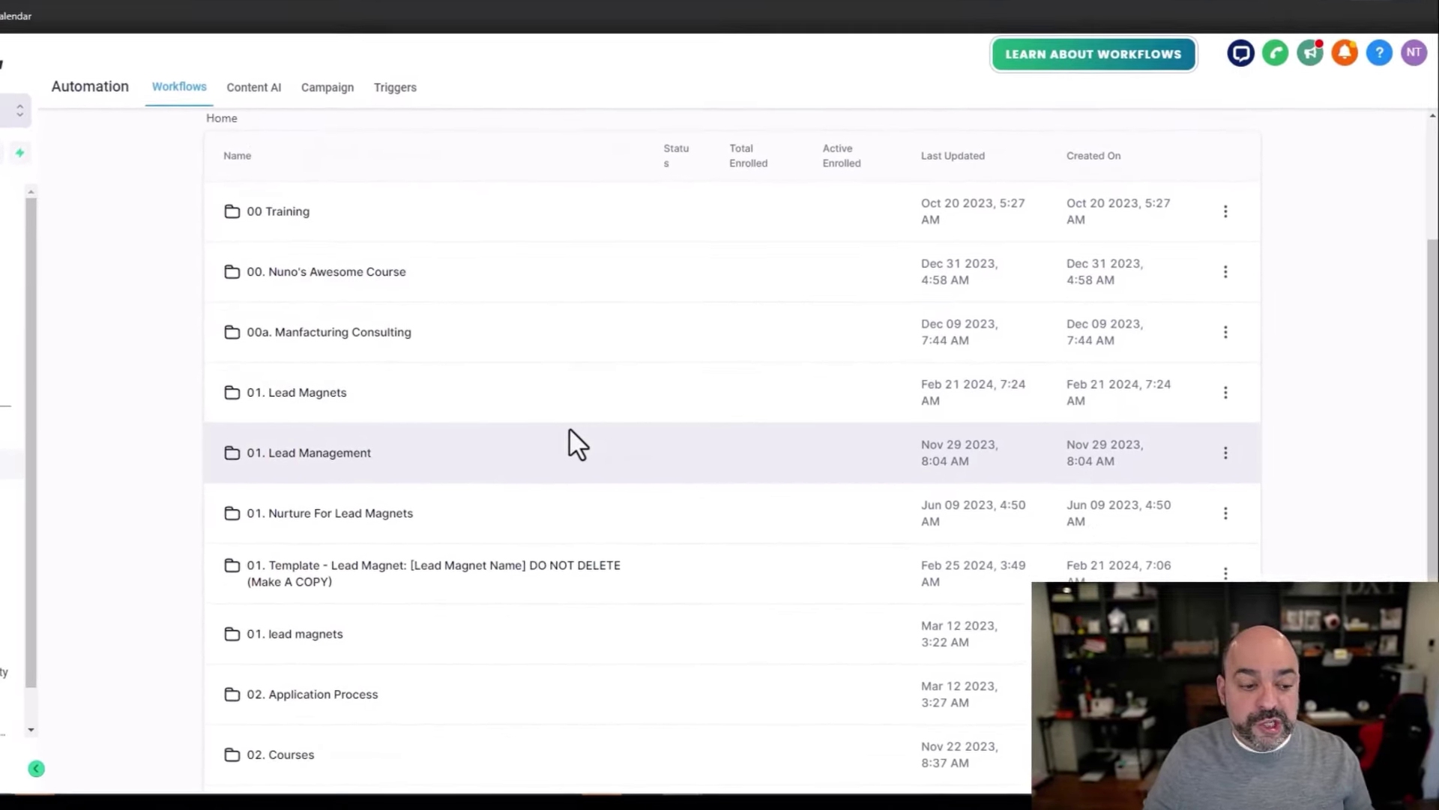
{"action": "scroll", "coordinate": [566, 429], "scroll_direction": "down", "scroll_amount": 1}
{"action": "left_click", "coordinate": [1015, 782]}
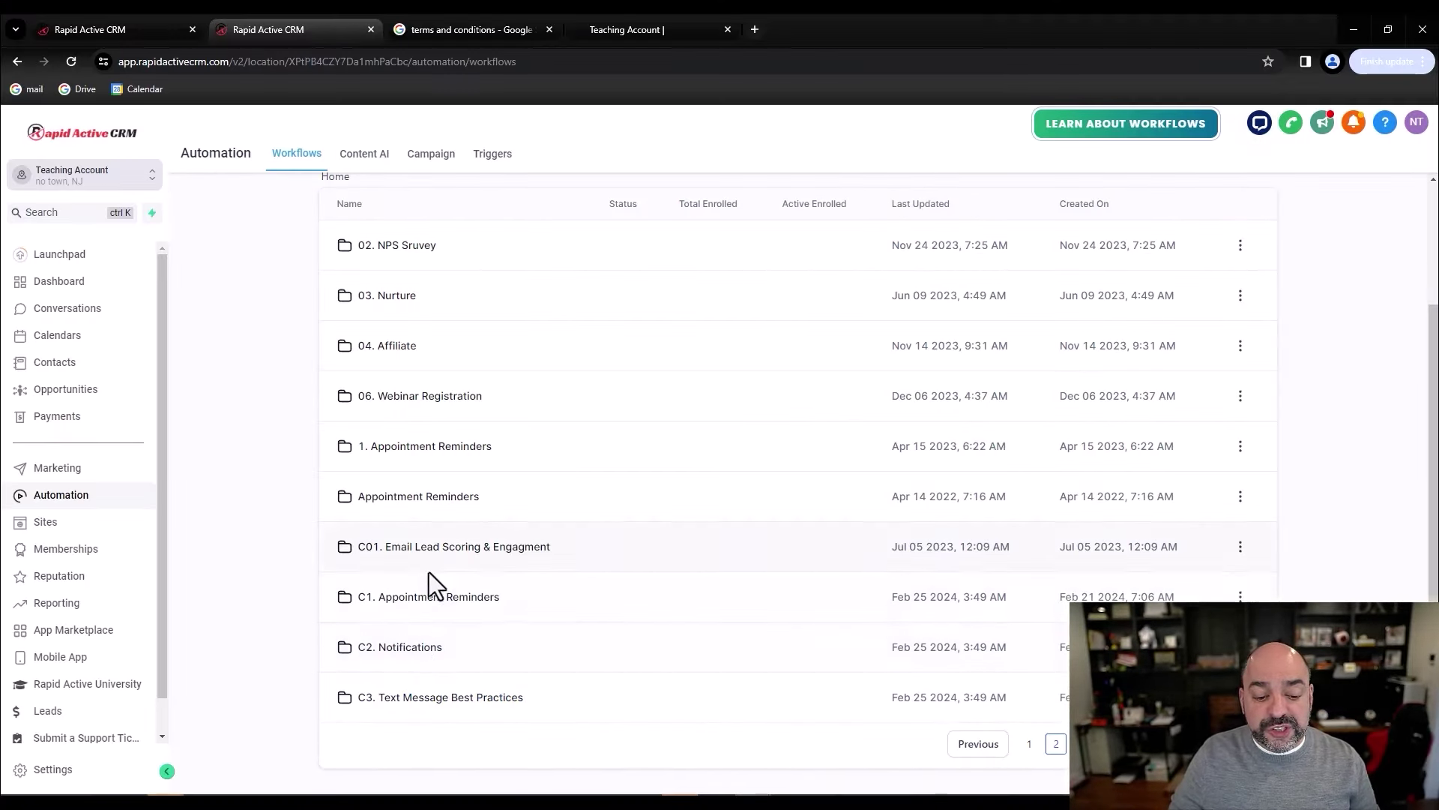
Open C3.0 Text Message HELP and inspect its three triggers' reply filters.
{"action": "left_click", "coordinate": [427, 701]}
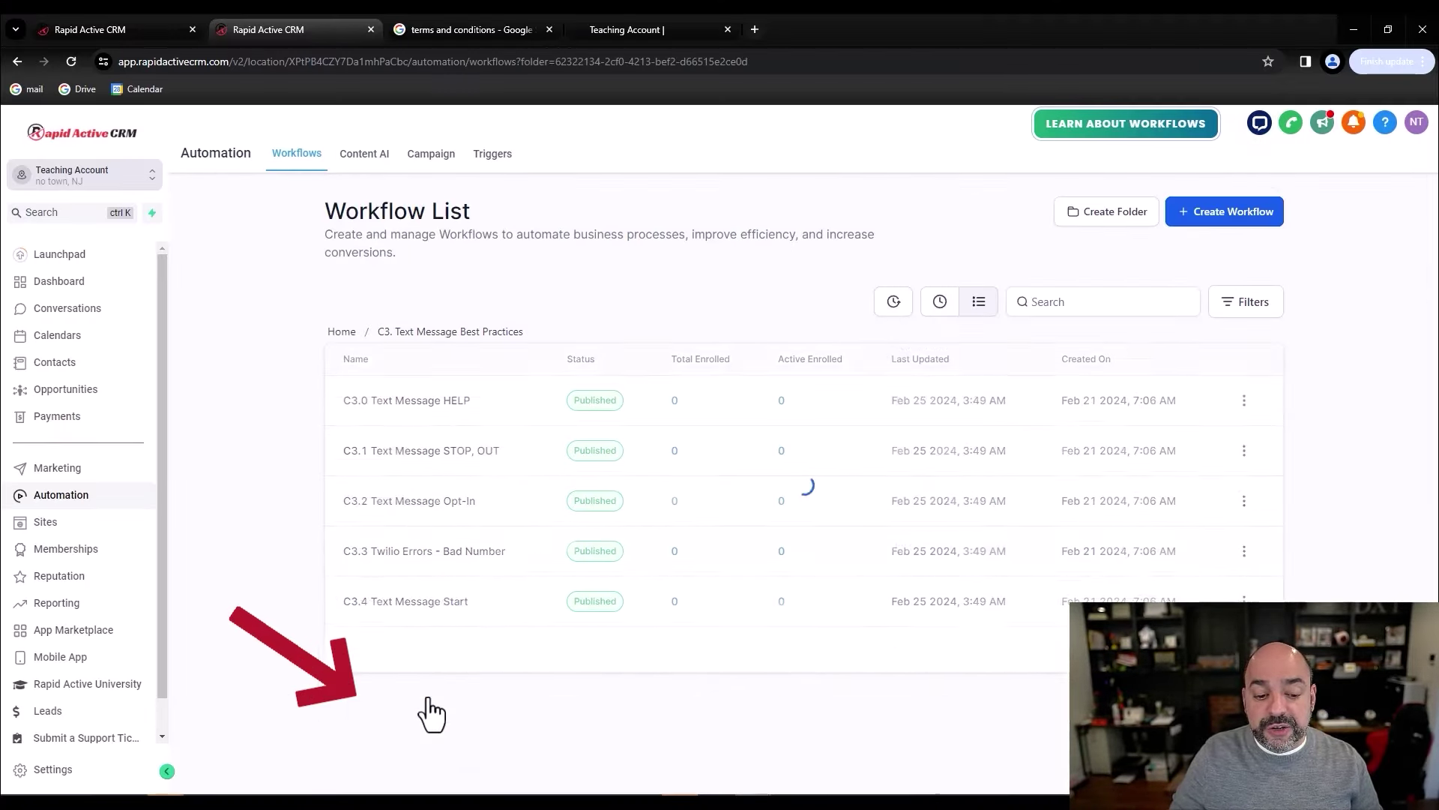
{"action": "left_click", "coordinate": [435, 401]}
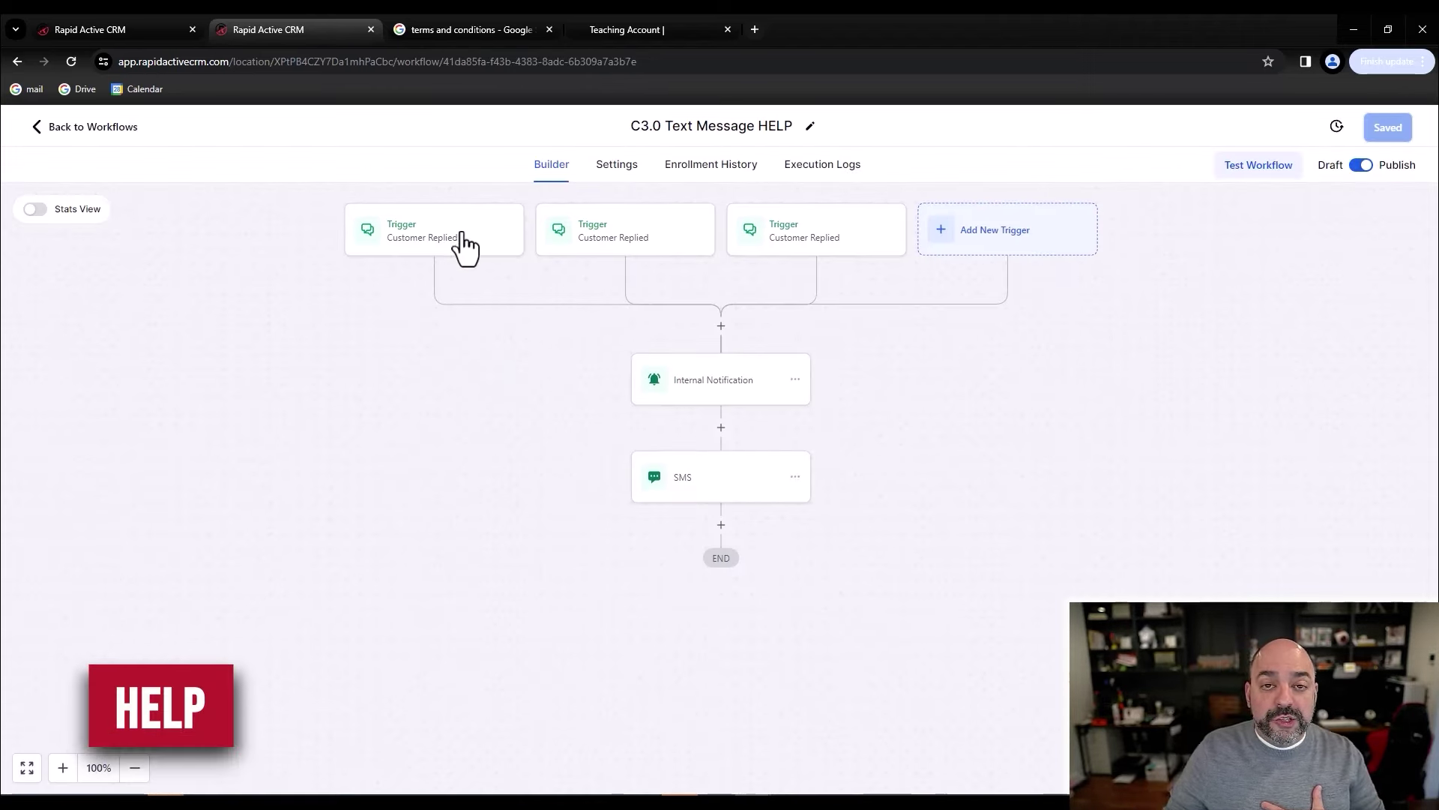
{"action": "left_click", "coordinate": [459, 242]}
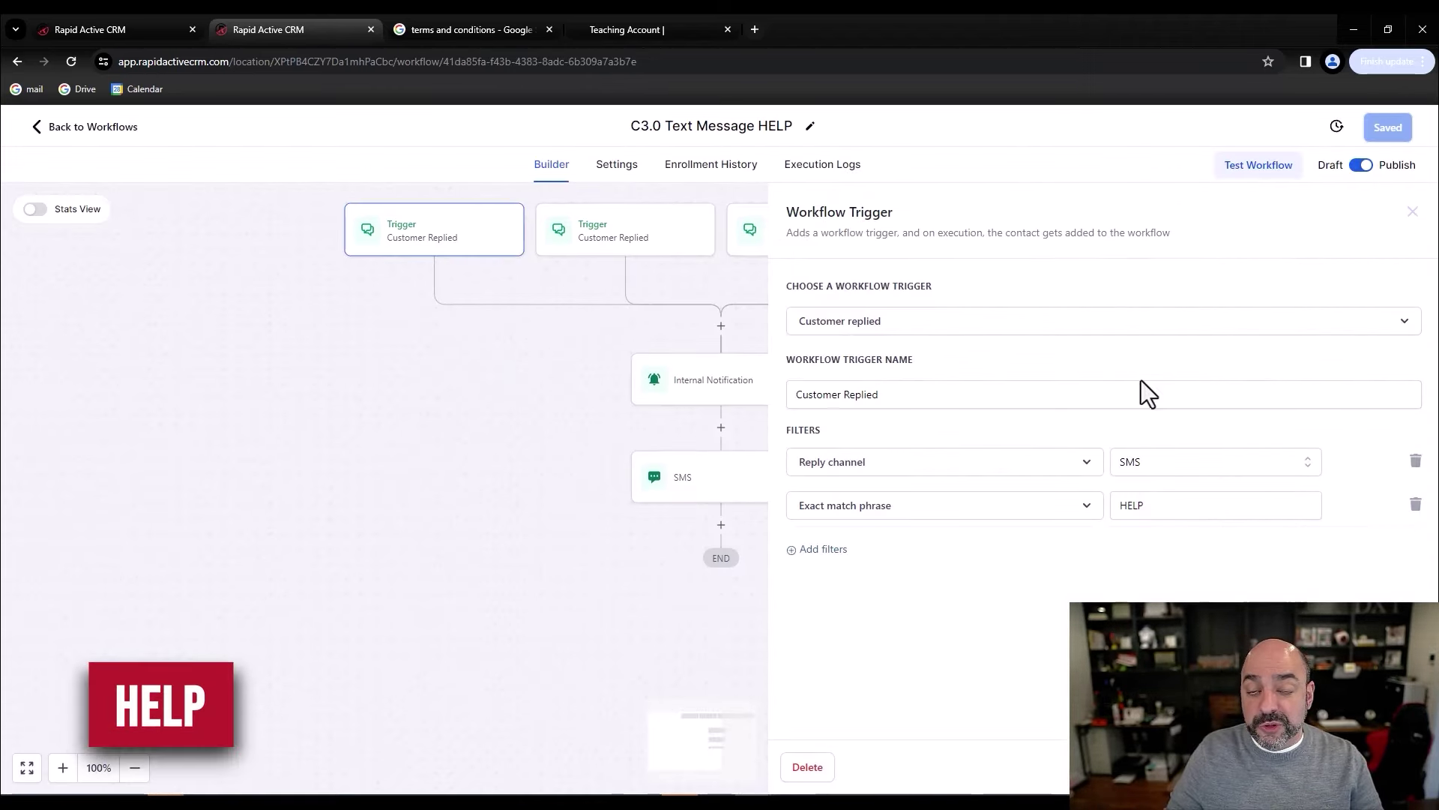
{"action": "left_click", "coordinate": [531, 213]}
{"action": "left_click", "coordinate": [589, 251]}
{"action": "left_click", "coordinate": [754, 241]}
{"action": "key", "text": "Escape"}
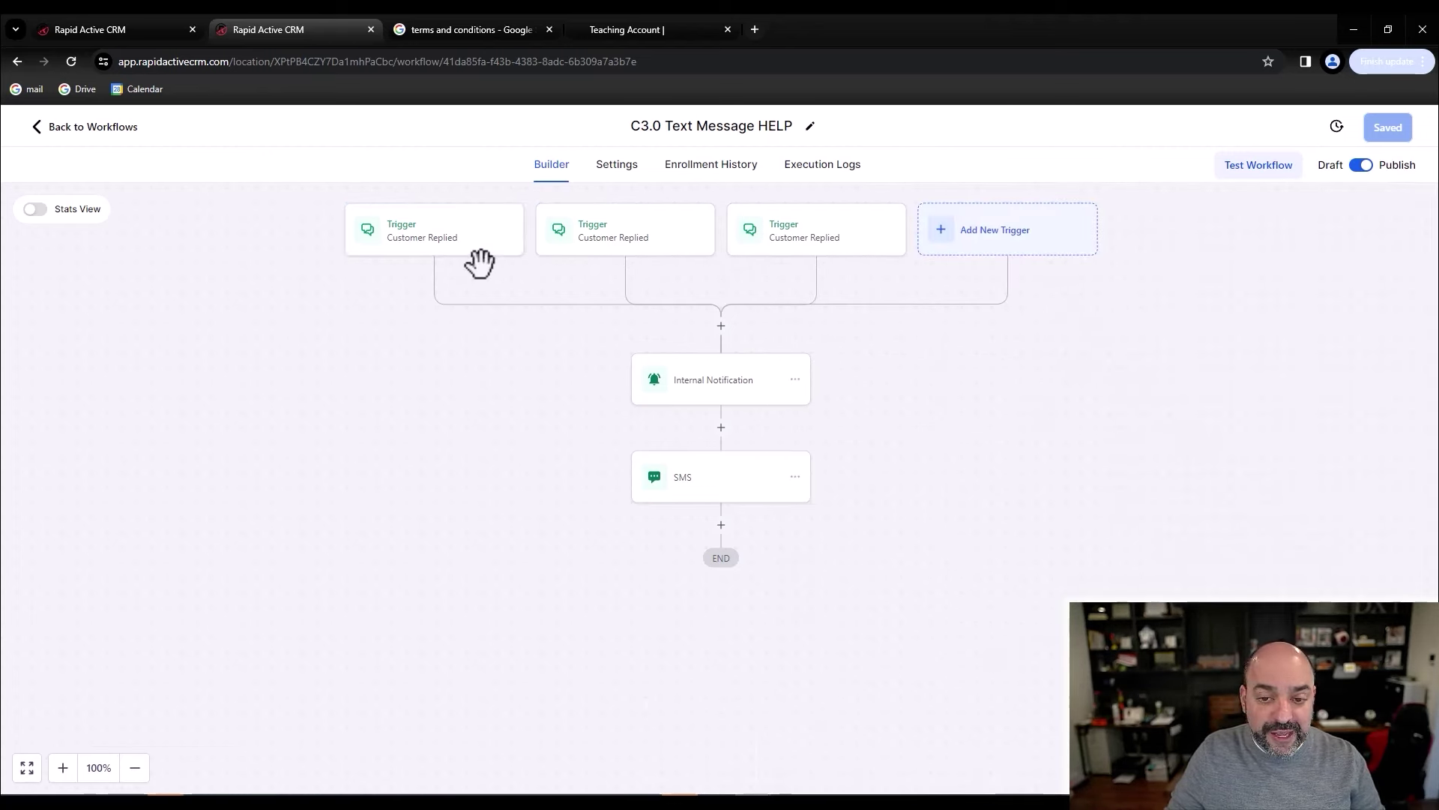
Review the Internal Notification and SMS reply steps, then return to the folder.
{"action": "left_click", "coordinate": [700, 418]}
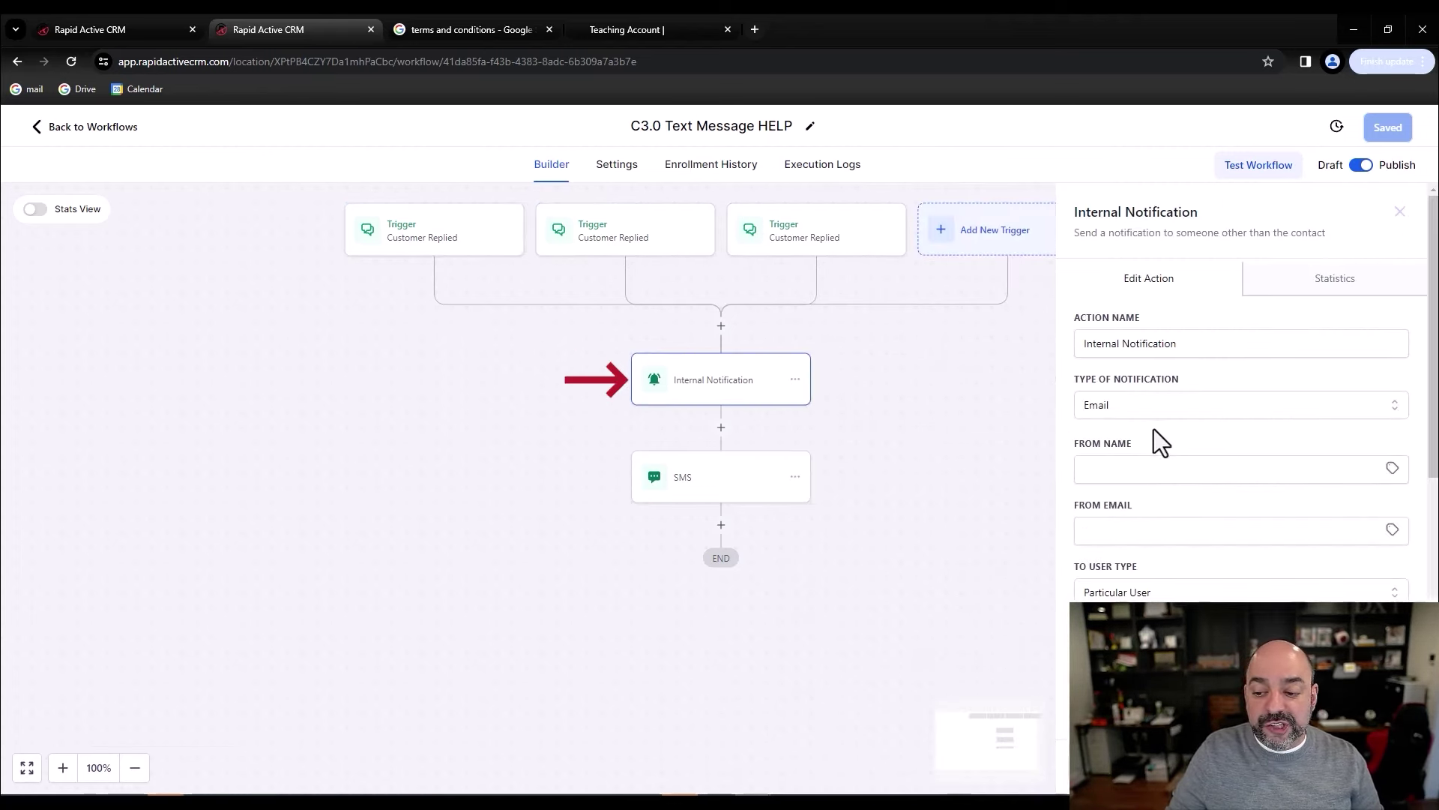
{"action": "scroll", "coordinate": [1146, 457], "scroll_direction": "down", "scroll_amount": 4}
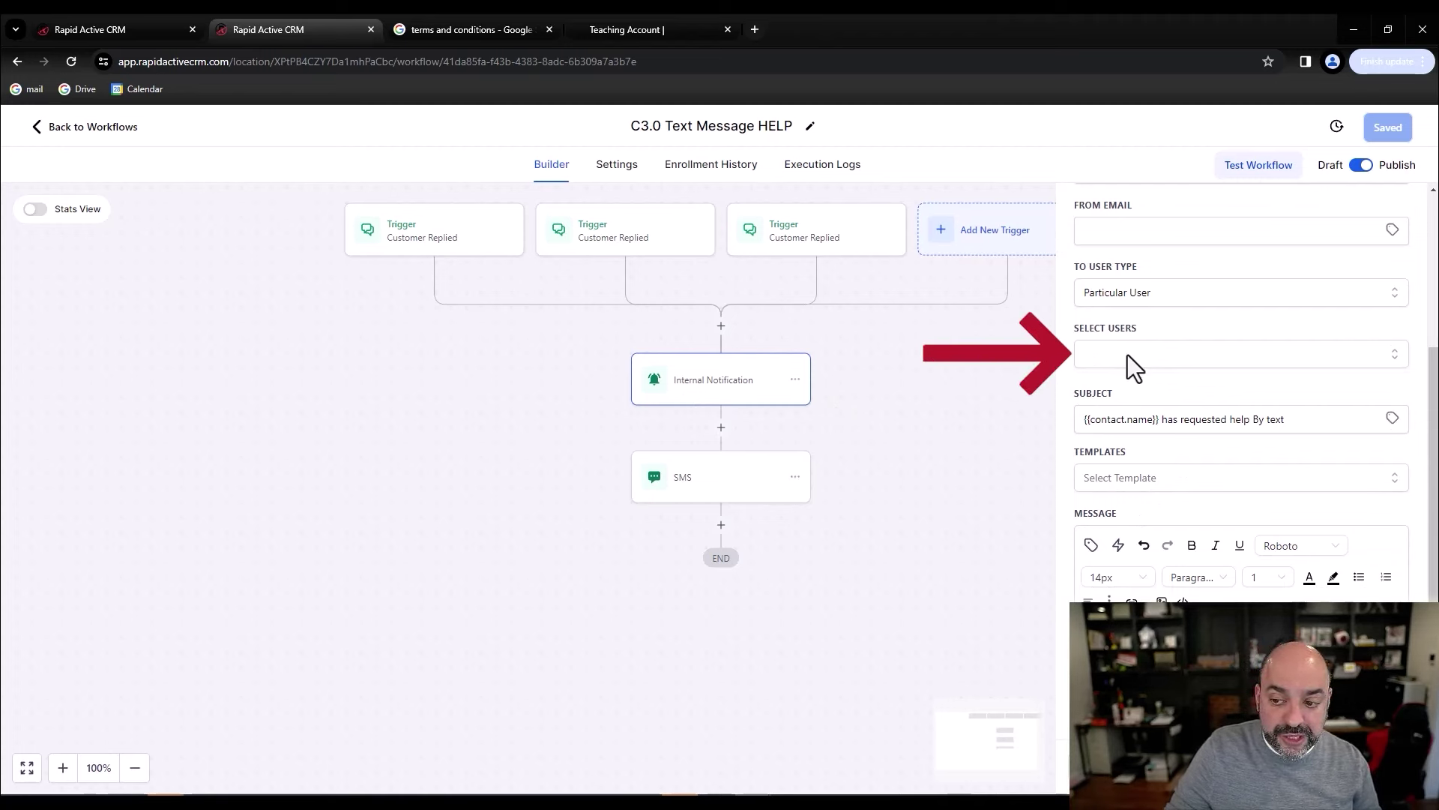
{"action": "left_click", "coordinate": [763, 481]}
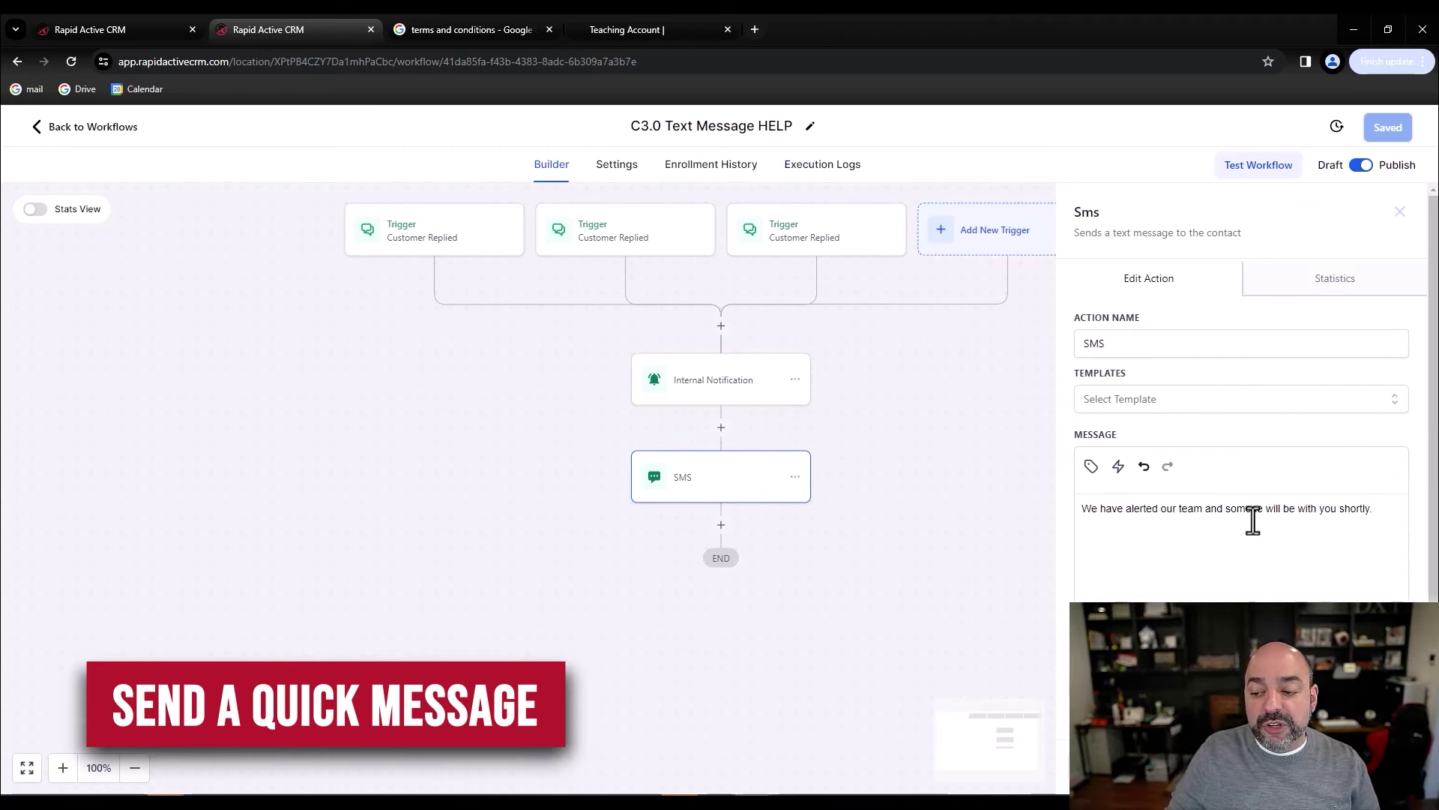
{"action": "left_click", "coordinate": [61, 127]}
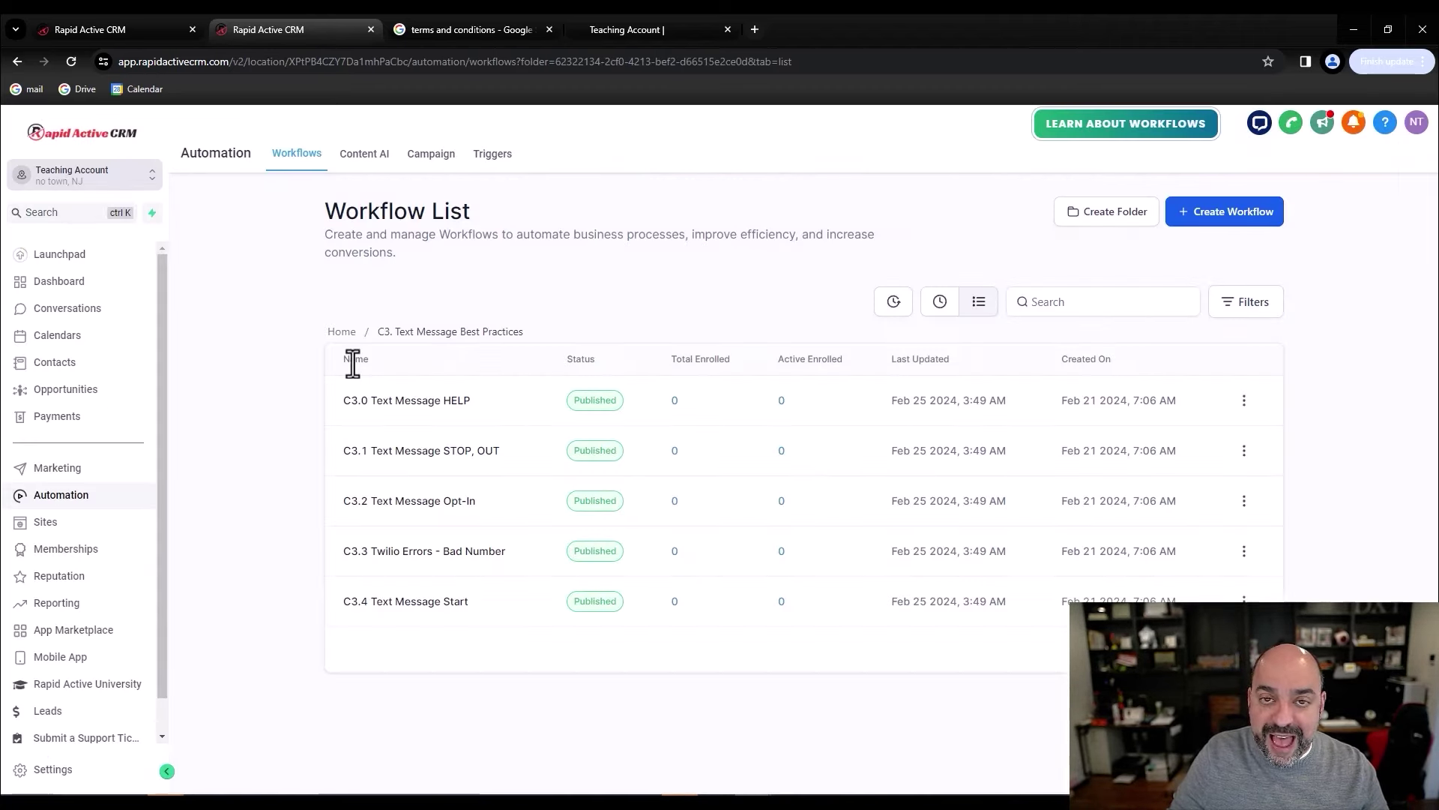
Open C3.1 Text Message STOP, OUT and inspect its triggers' filter phrases.
{"action": "left_click", "coordinate": [401, 453]}
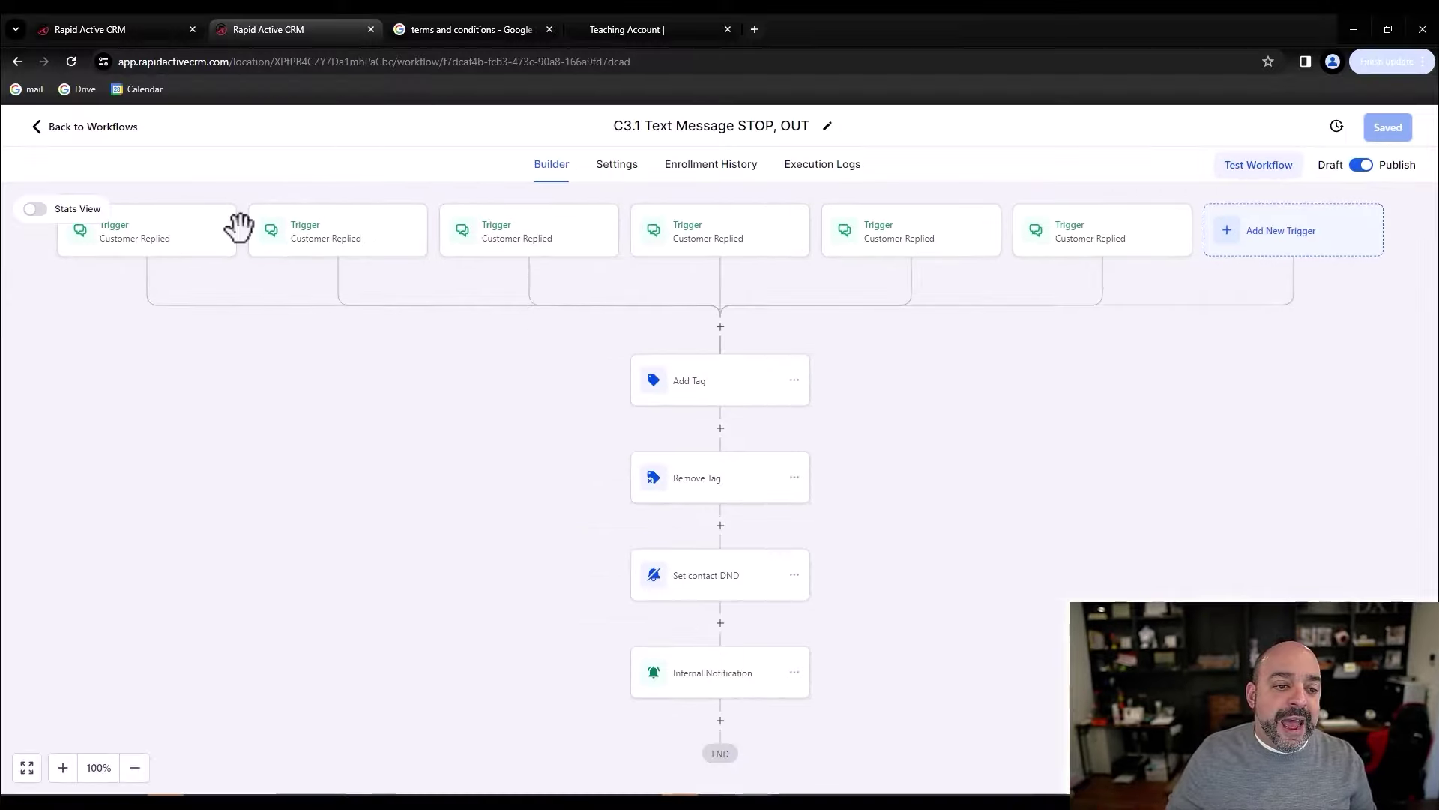
{"action": "left_click", "coordinate": [38, 163]}
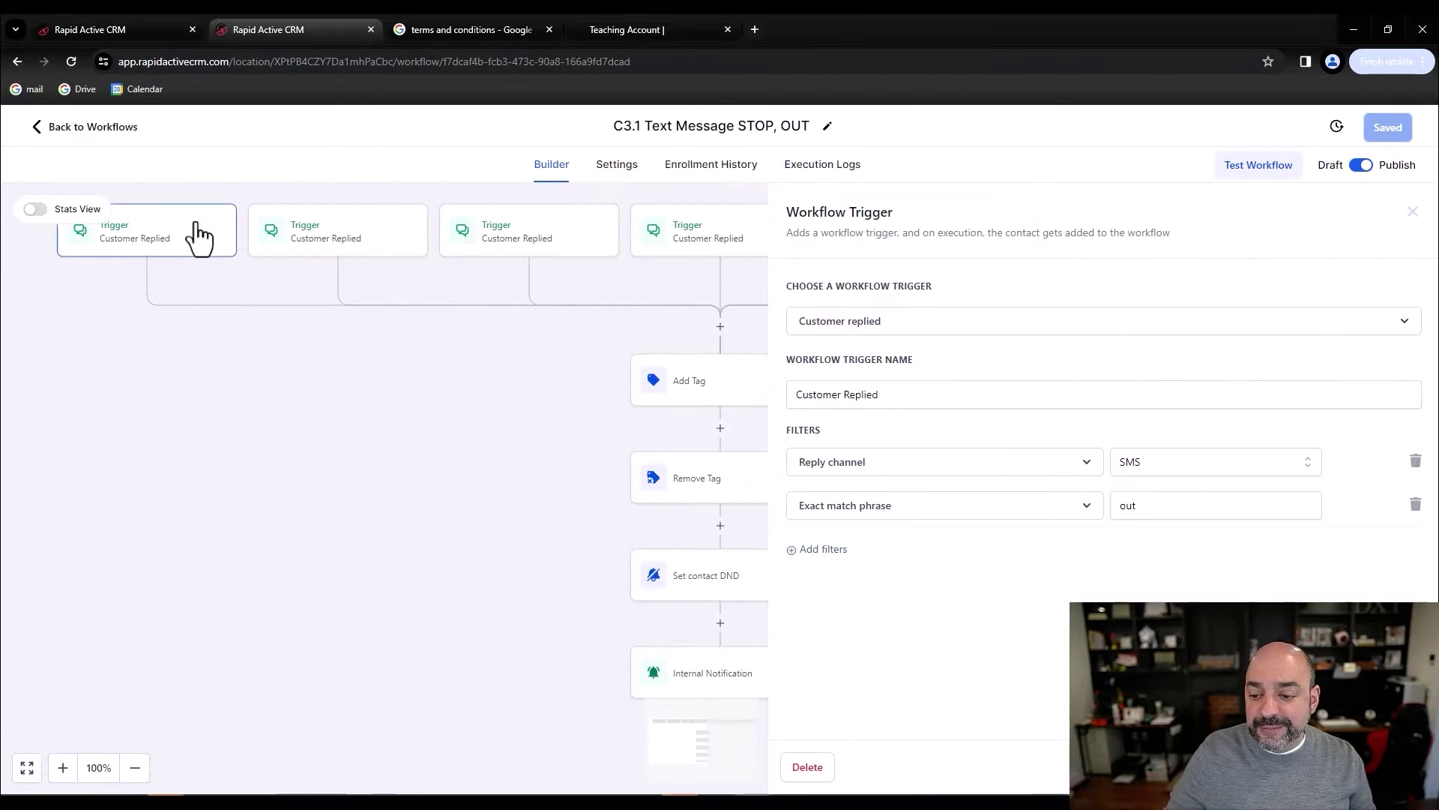
{"action": "left_click", "coordinate": [533, 252]}
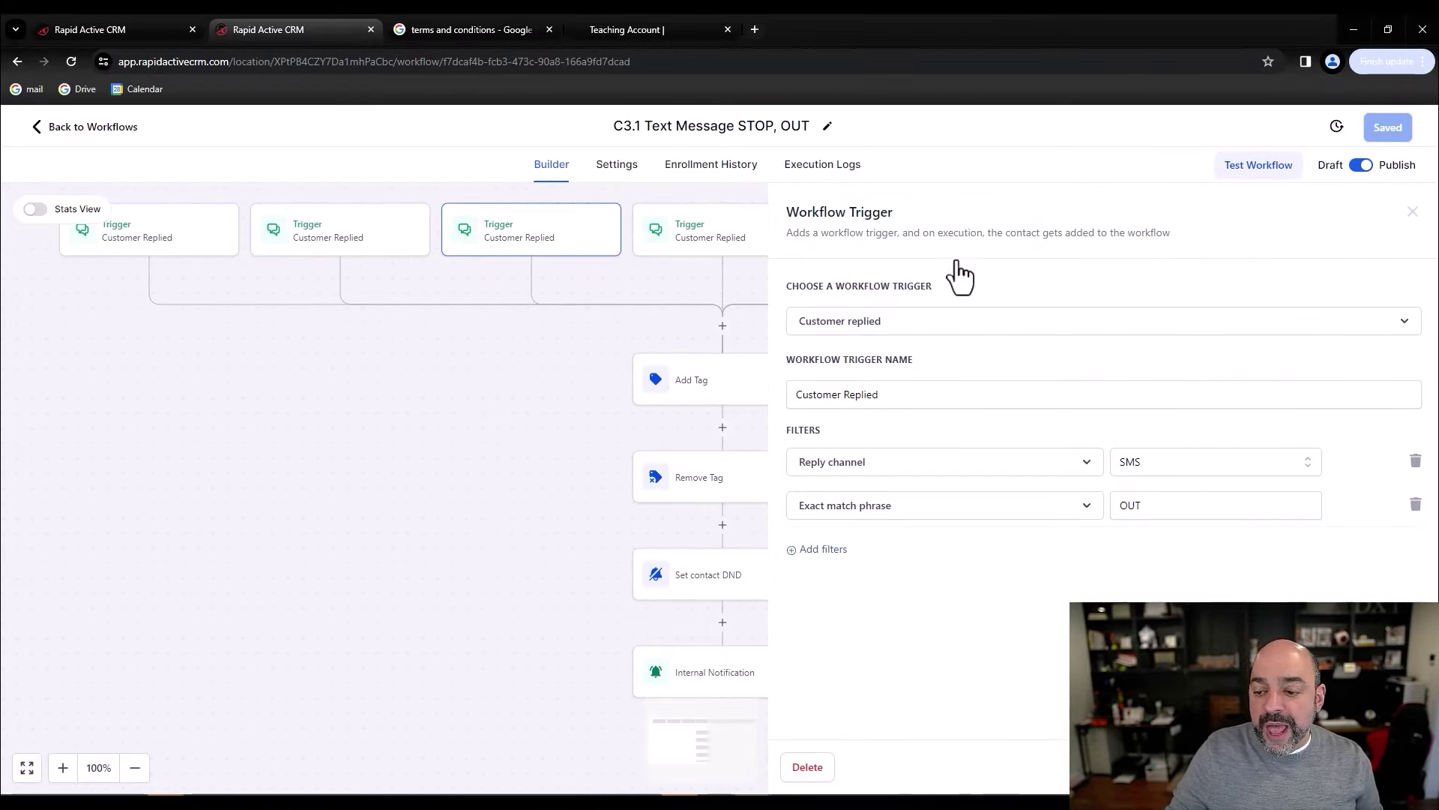
{"action": "left_click", "coordinate": [811, 245]}
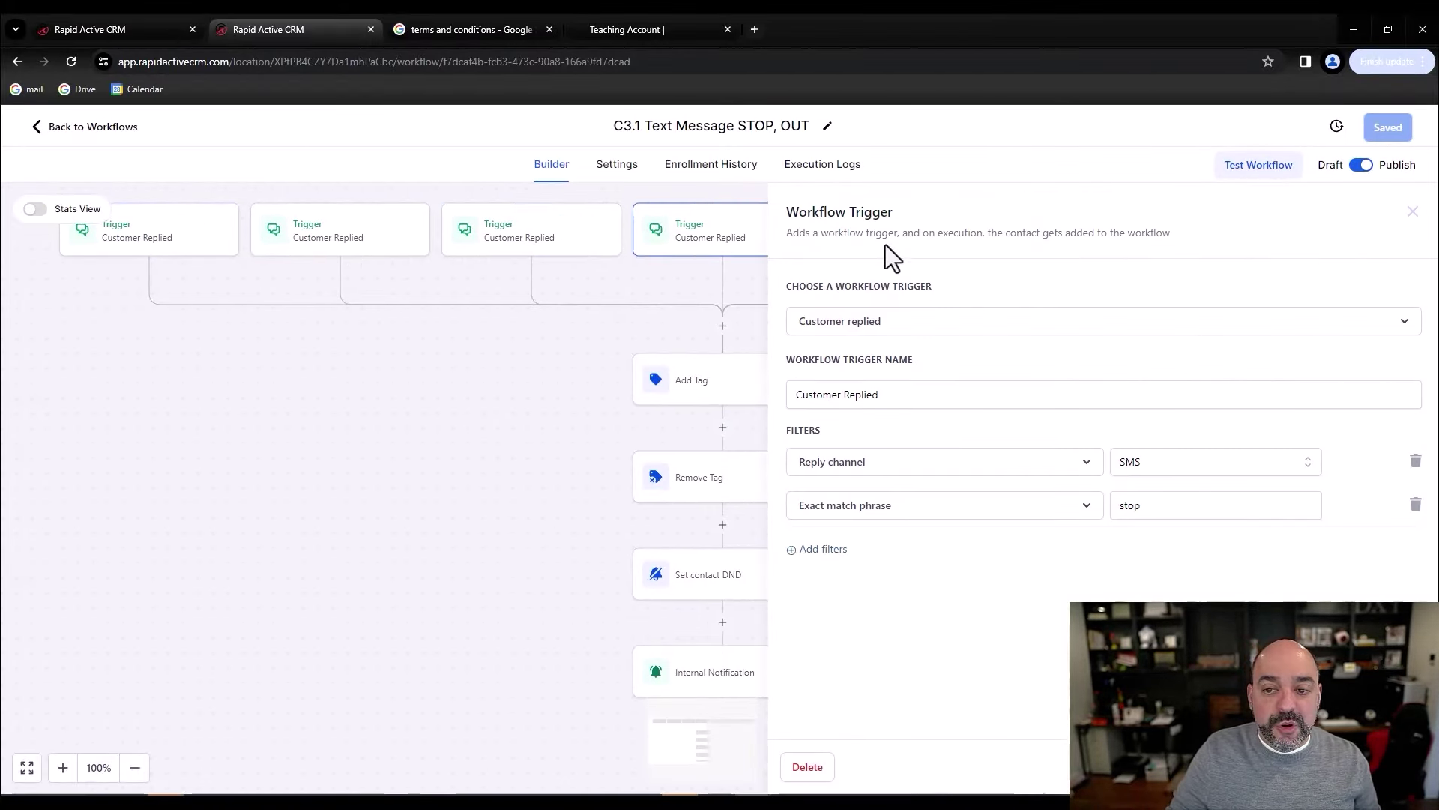
{"action": "left_click", "coordinate": [974, 270]}
{"action": "left_click", "coordinate": [973, 253]}
{"action": "left_click", "coordinate": [1054, 257]}
{"action": "left_click", "coordinate": [1117, 262]}
{"action": "left_click", "coordinate": [1060, 488]}
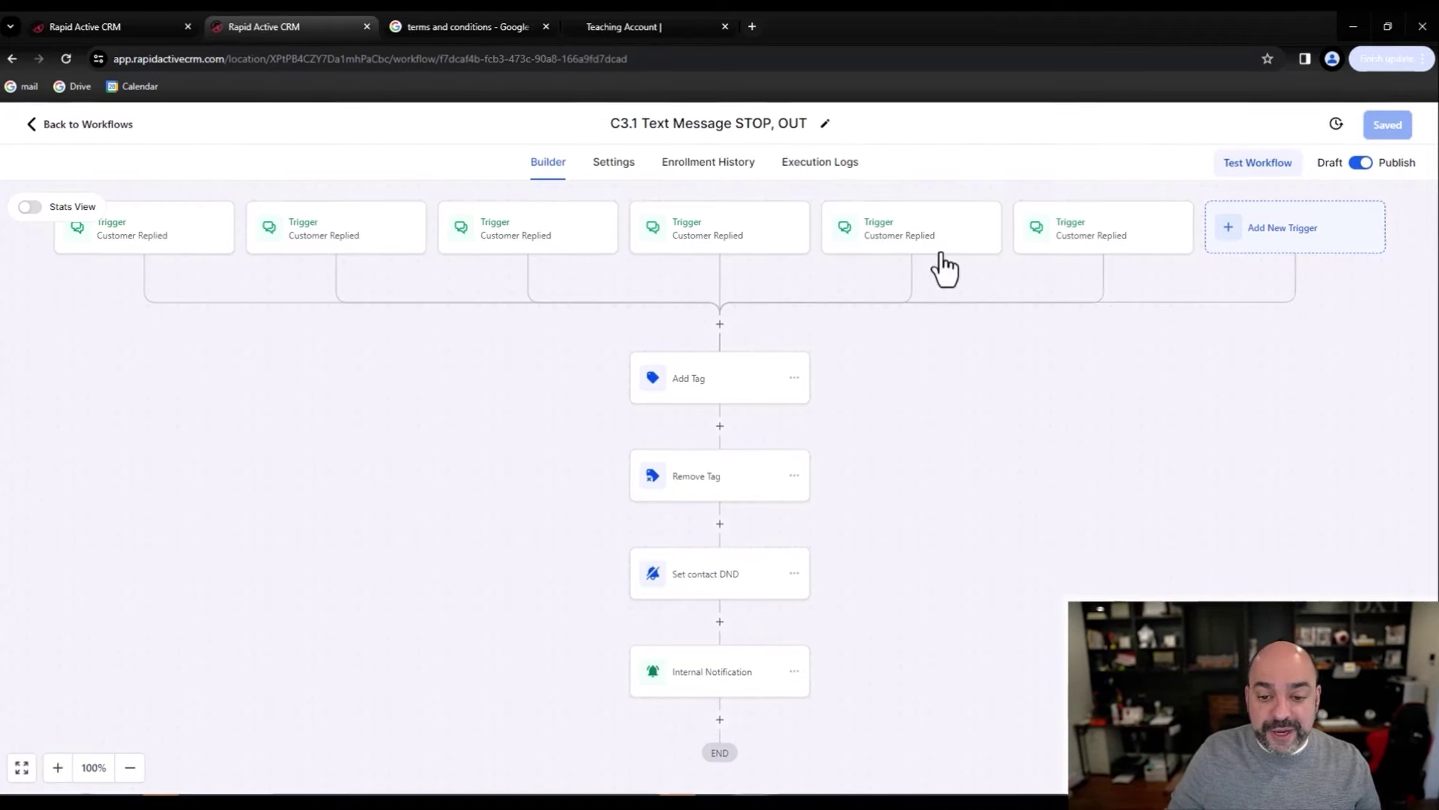
Review the sms stopped tag, sms optin removal, SMS DND and notification steps, then return.
{"action": "left_click", "coordinate": [684, 380]}
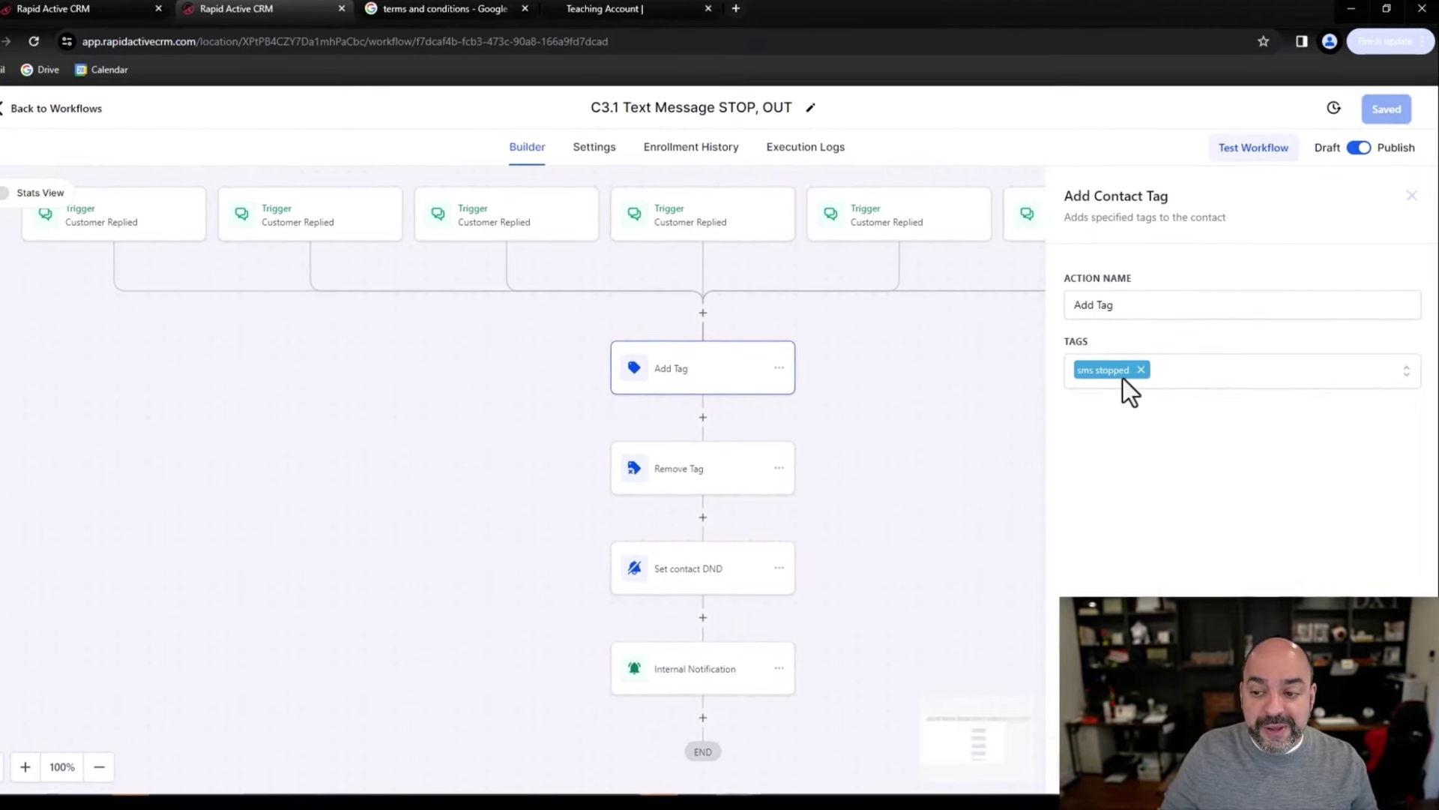
{"action": "left_click", "coordinate": [679, 471]}
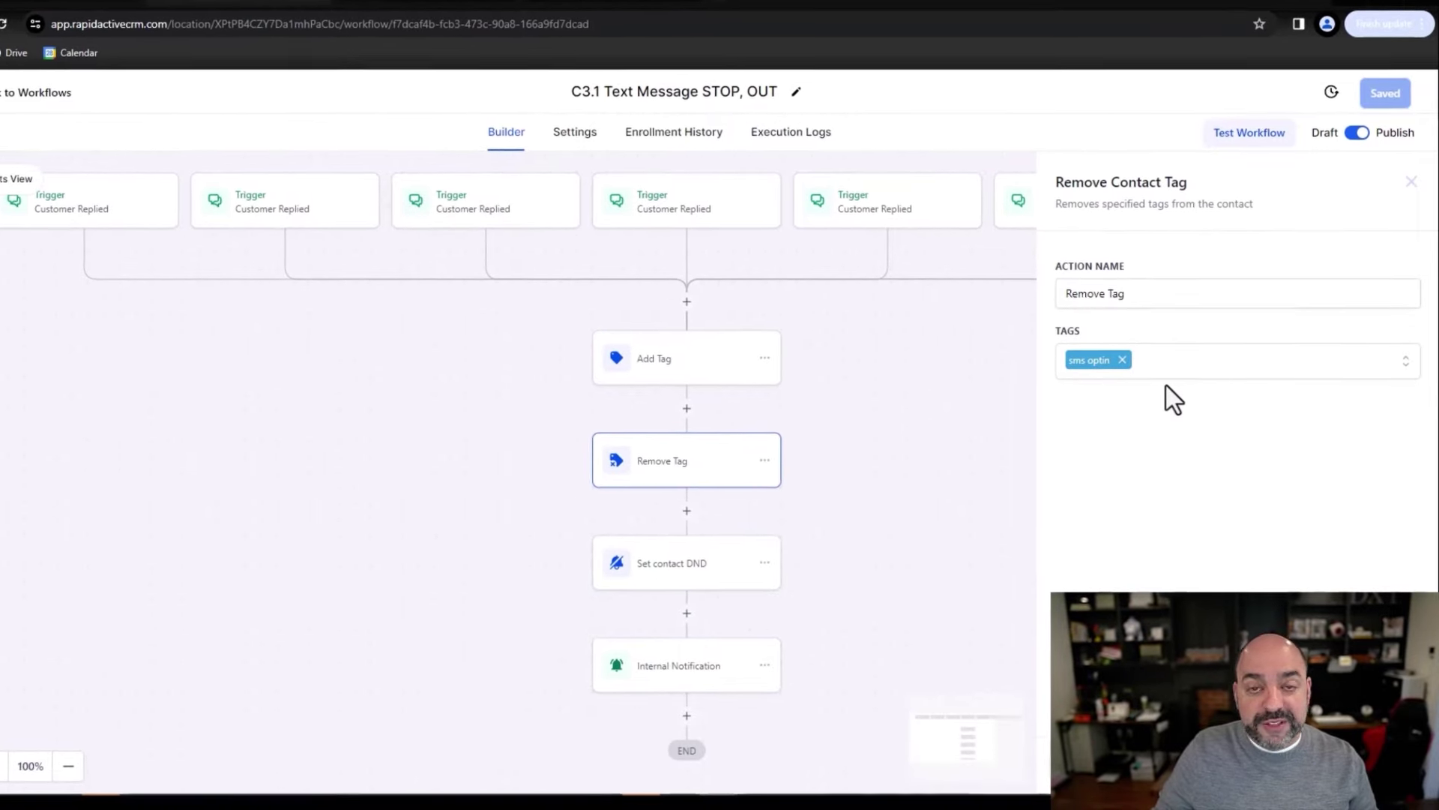
{"action": "left_click", "coordinate": [688, 567]}
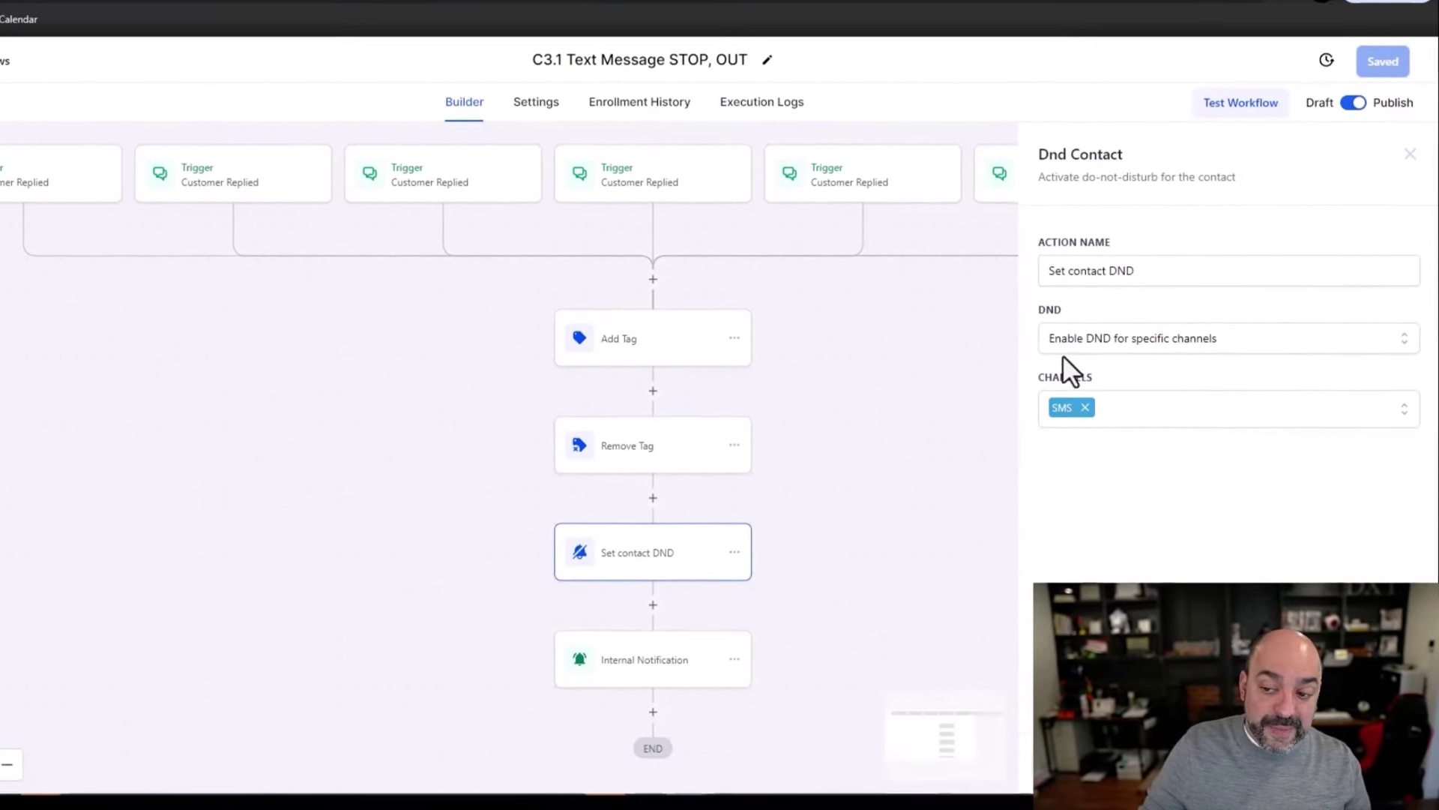
{"action": "left_click", "coordinate": [724, 660]}
{"action": "scroll", "coordinate": [1070, 482], "scroll_direction": "down", "scroll_amount": 5}
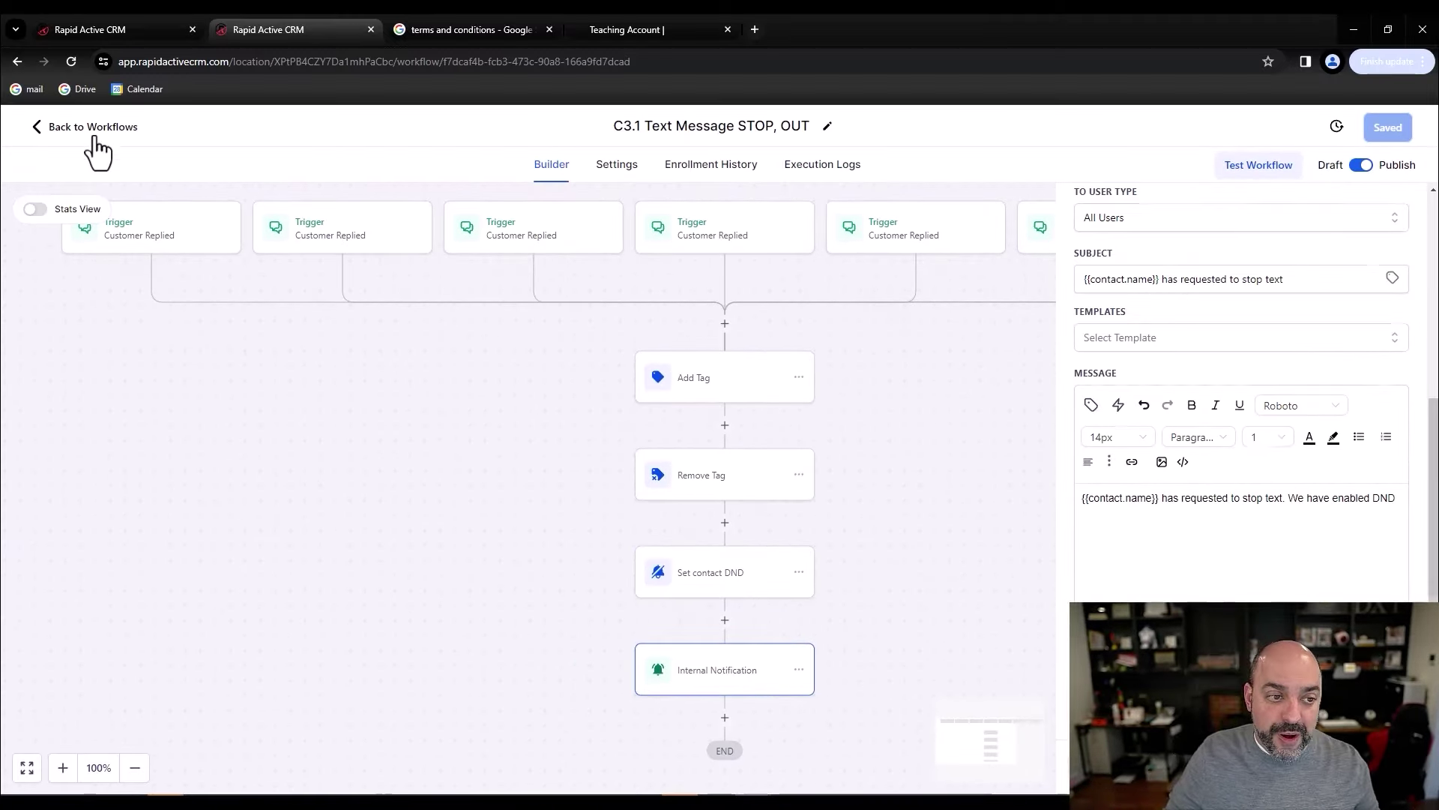
{"action": "left_click", "coordinate": [94, 137]}
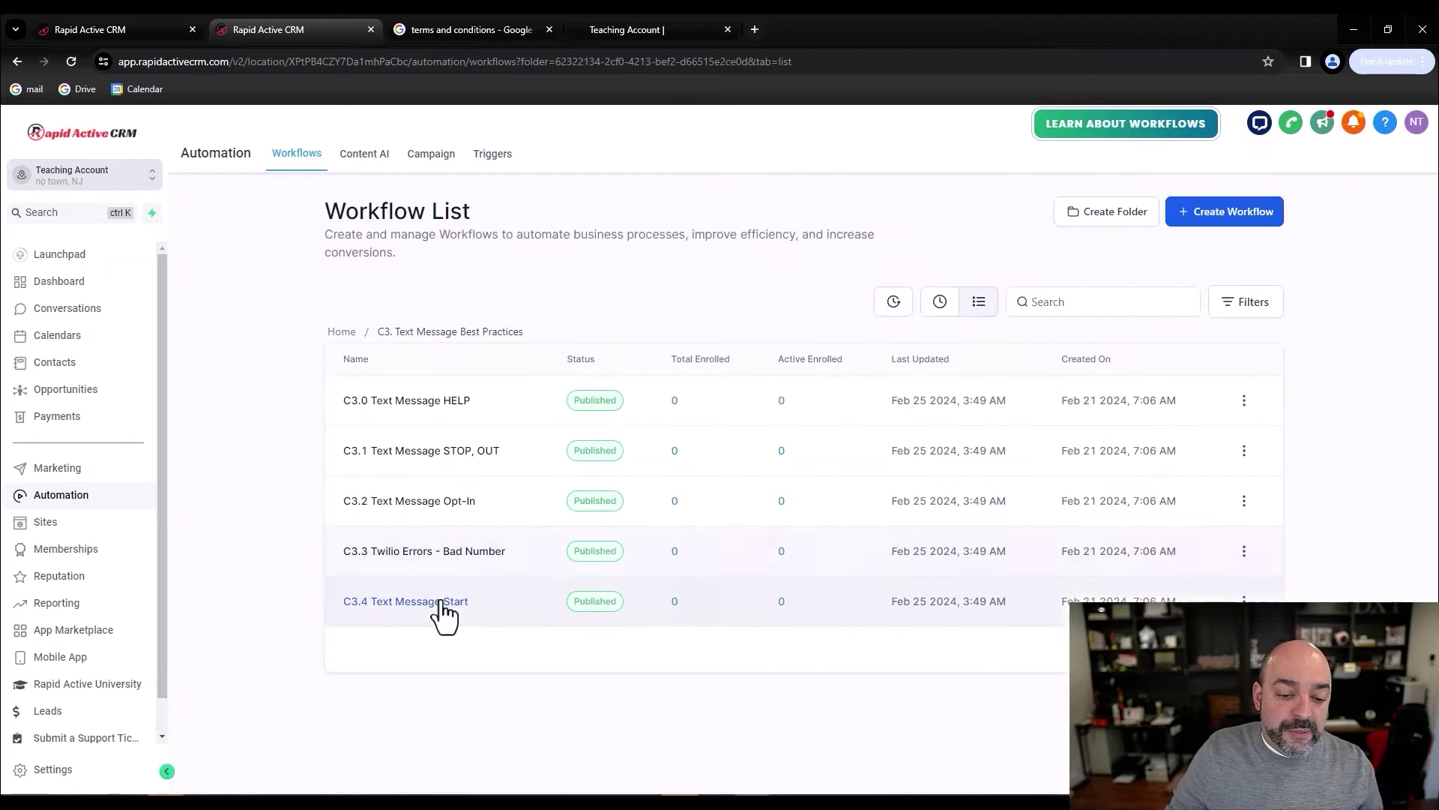
Open C3.2 Text Message Opt-In and set the Contact Changed filter value to the consent text.
{"action": "left_click", "coordinate": [425, 494]}
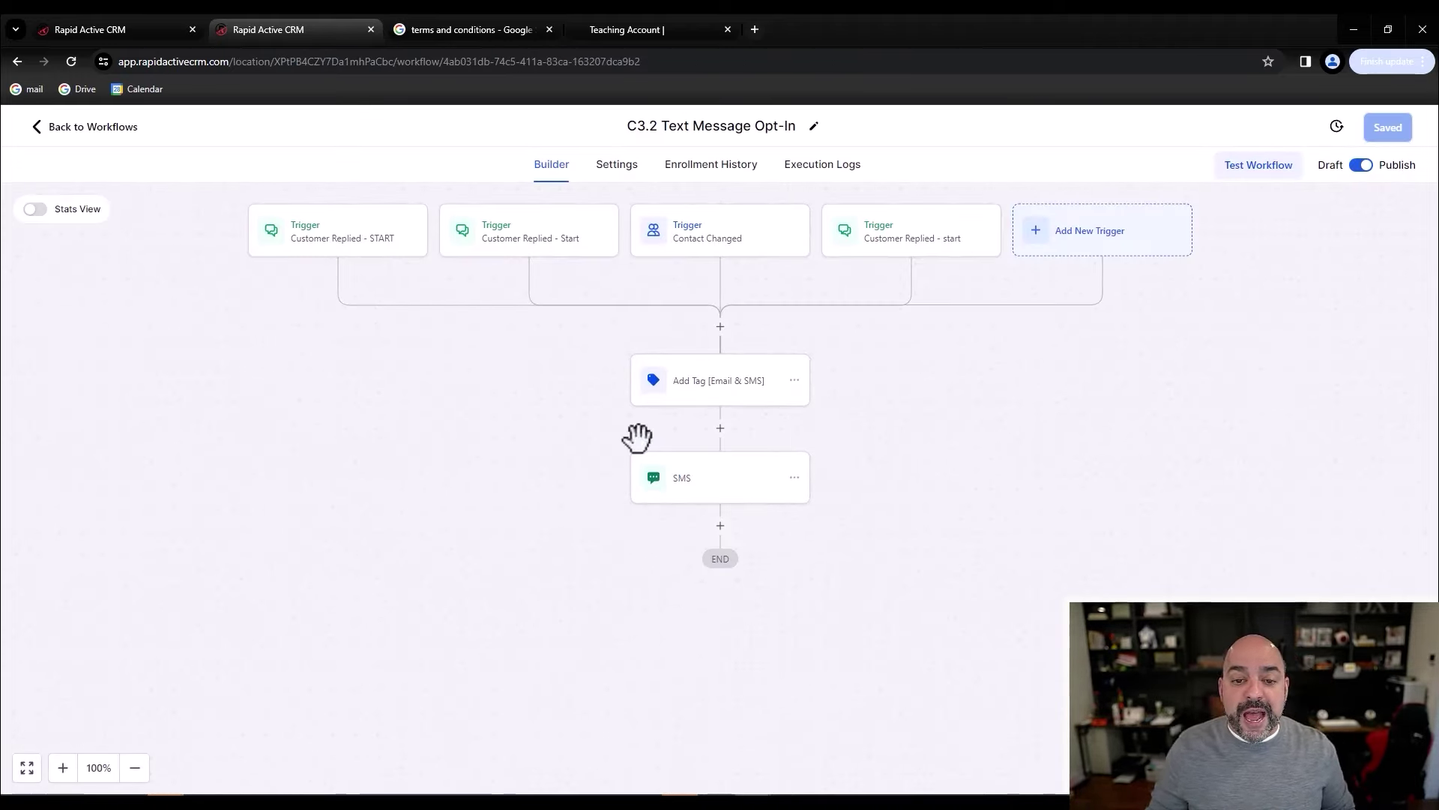
{"action": "left_click", "coordinate": [332, 236]}
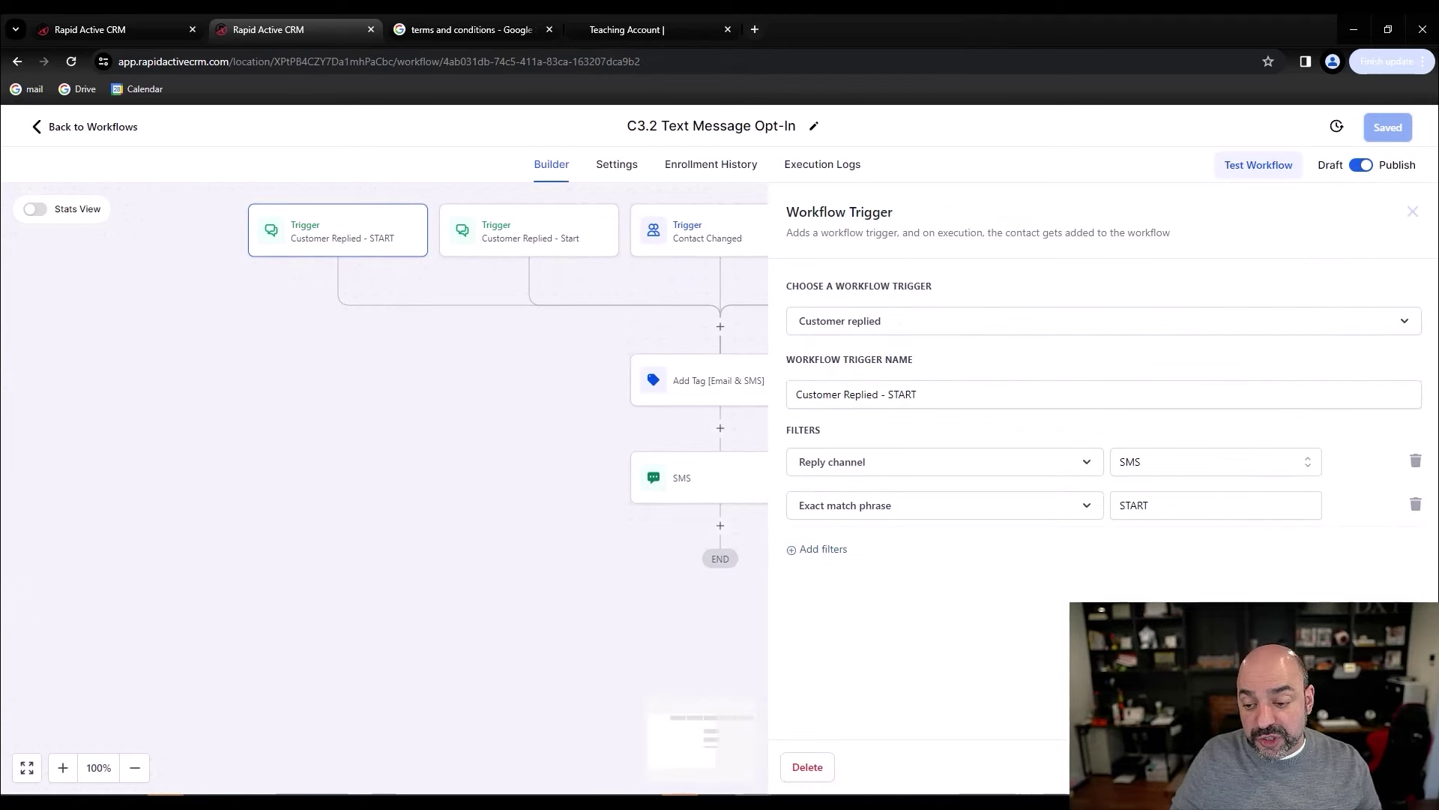
{"action": "left_click", "coordinate": [668, 236]}
{"action": "left_click", "coordinate": [1227, 479]}
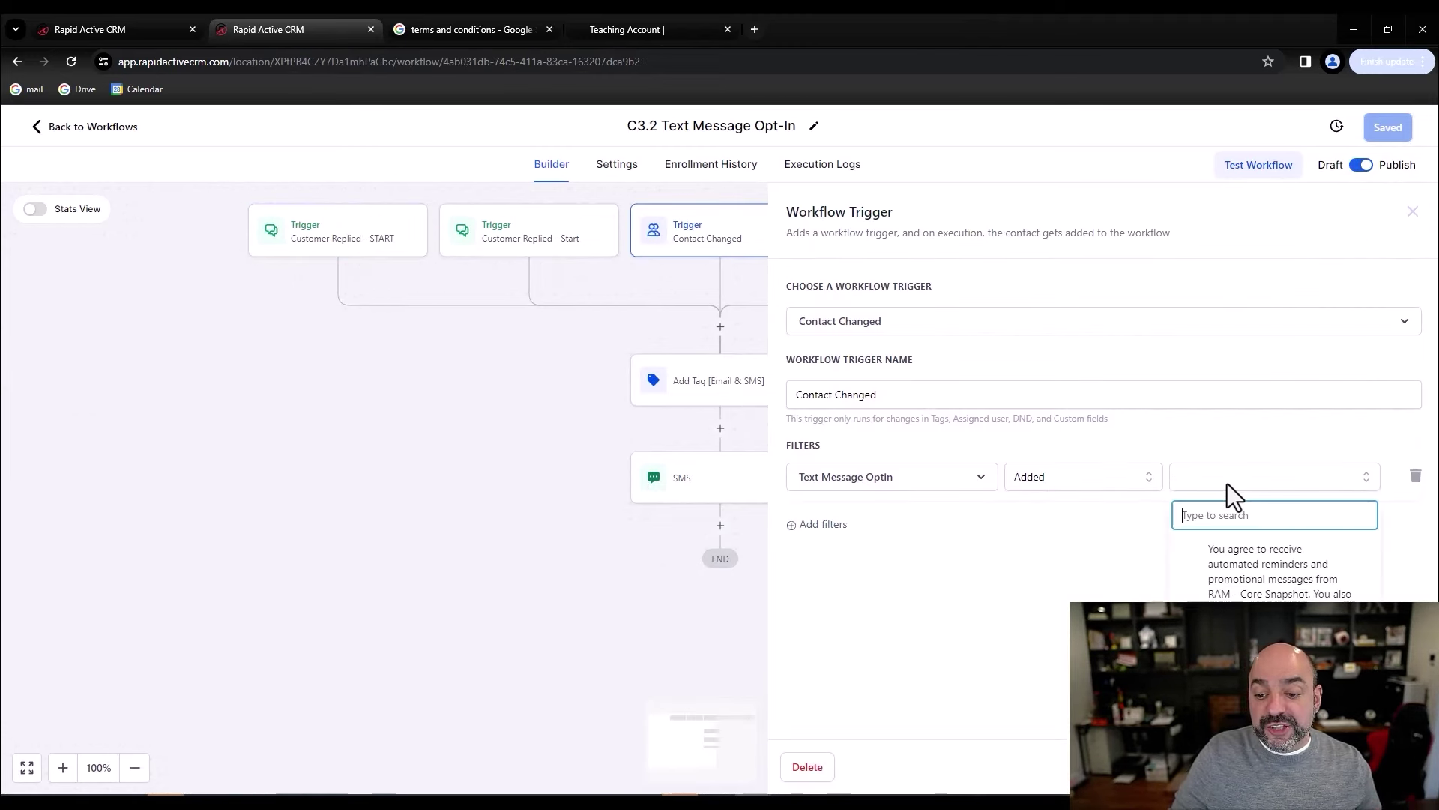
{"action": "left_click", "coordinate": [1185, 569]}
{"action": "left_click", "coordinate": [1049, 562]}
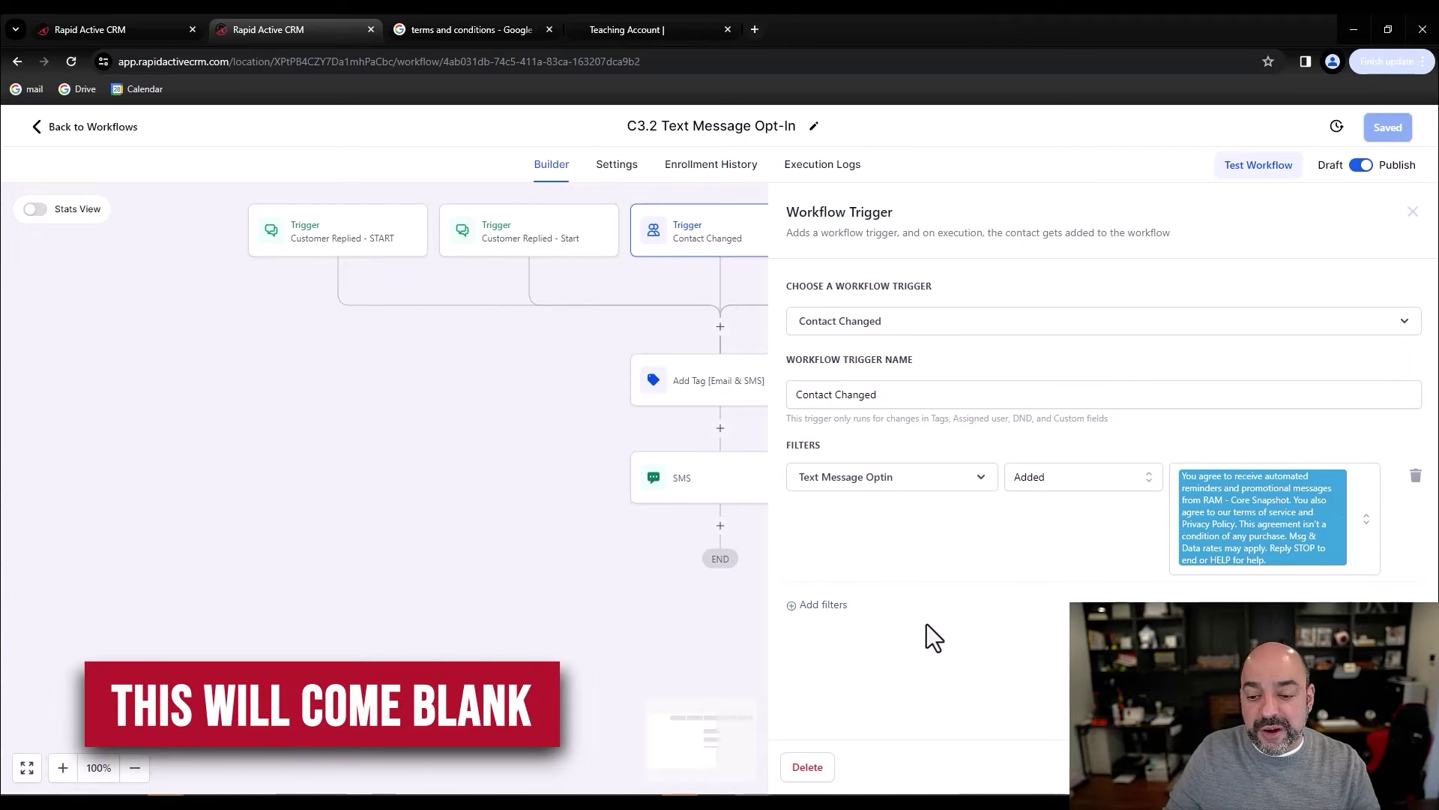
{"action": "left_click", "coordinate": [659, 251]}
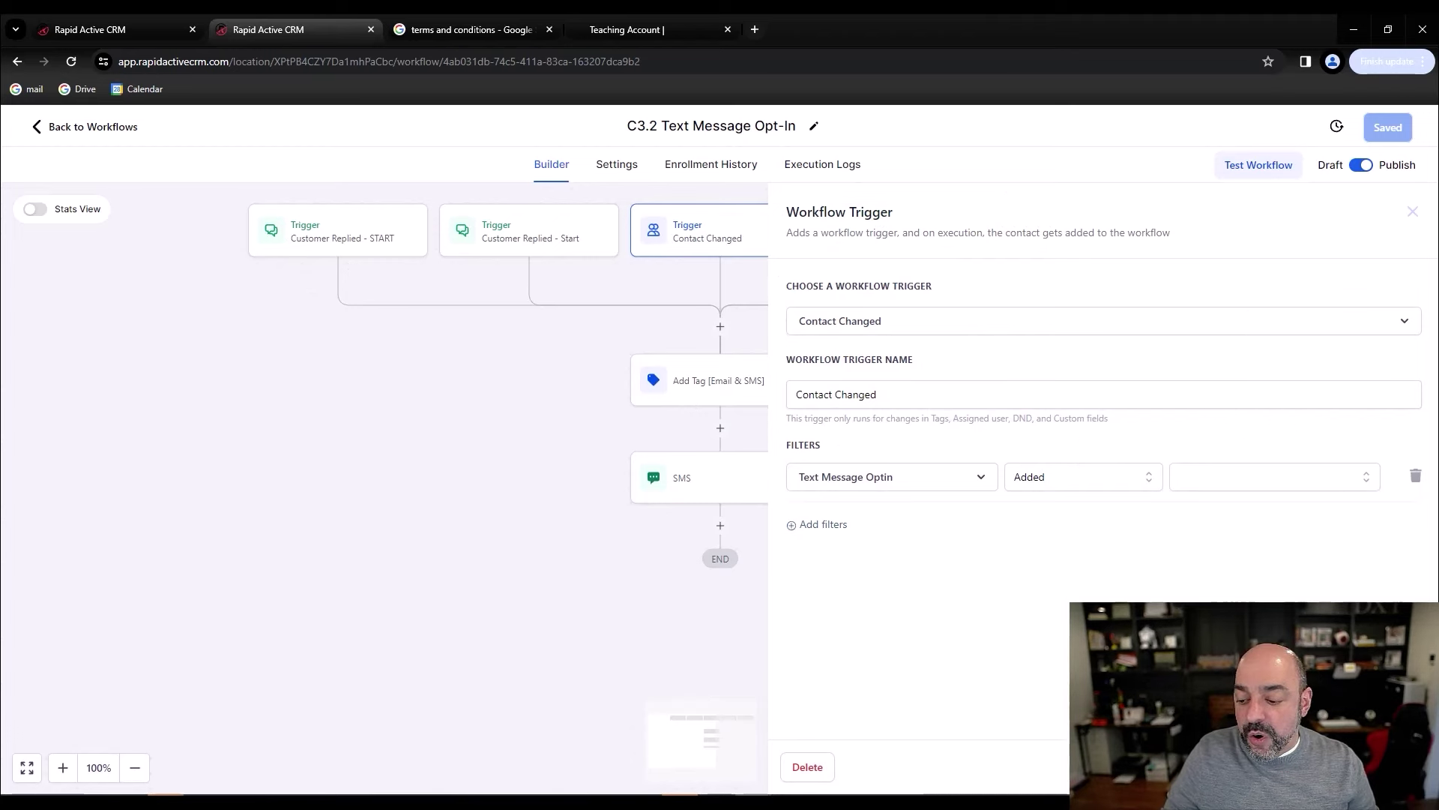
{"action": "left_click", "coordinate": [240, 183]}
Reselect the consent text in the Contact Changed trigger filter and save the workflow.
{"action": "left_click", "coordinate": [338, 238]}
{"action": "left_click", "coordinate": [506, 240]}
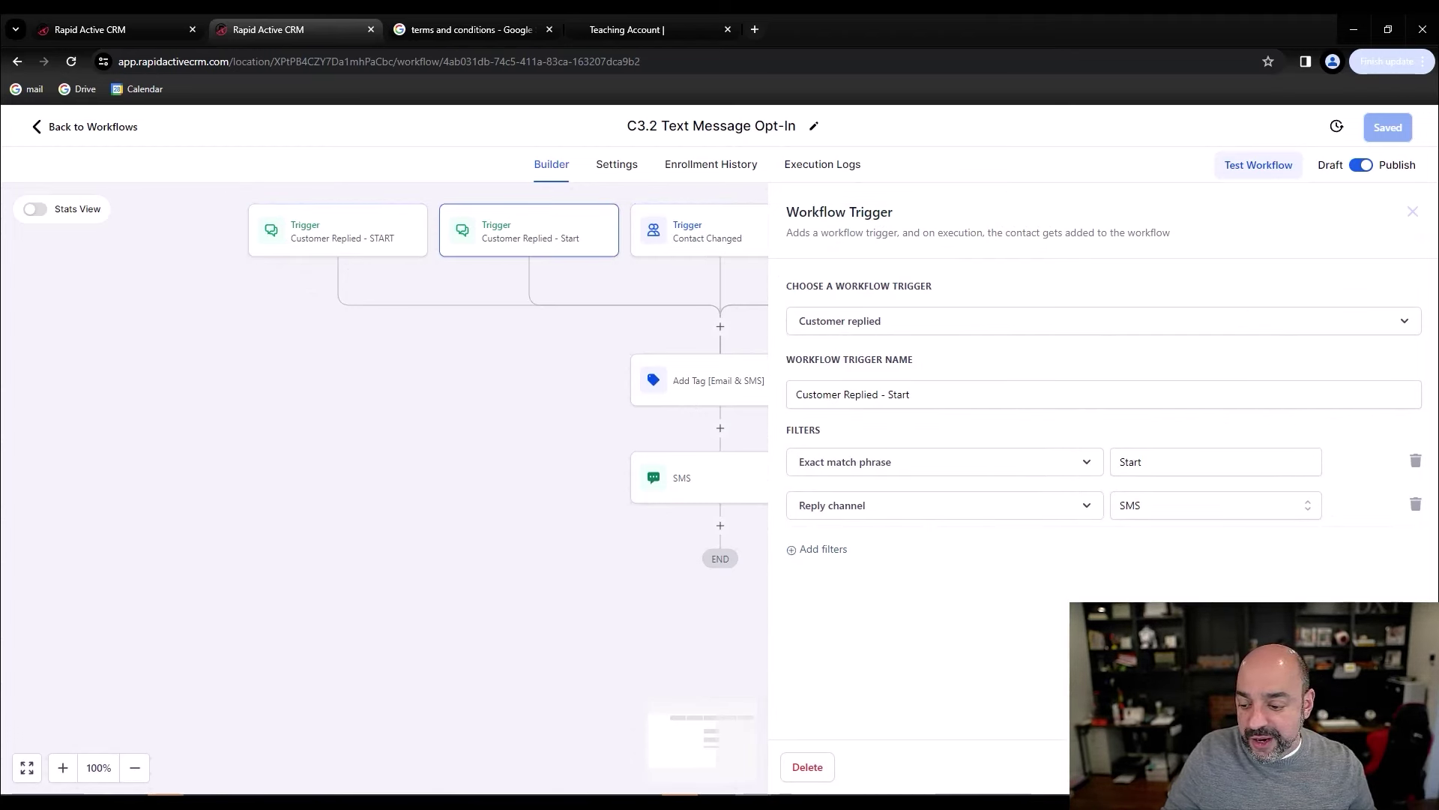
{"action": "left_click", "coordinate": [701, 233]}
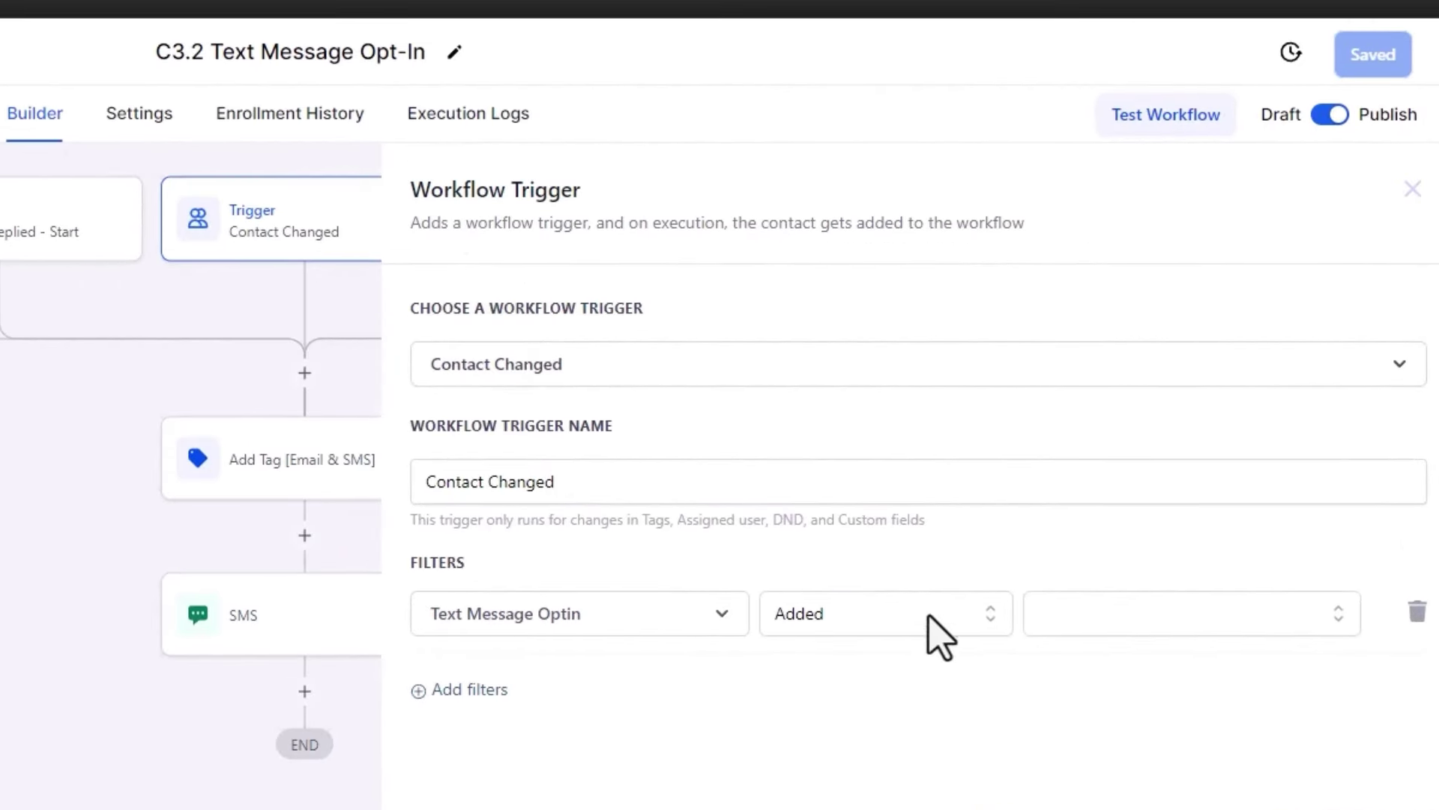
{"action": "left_click", "coordinate": [1192, 623]}
{"action": "left_click", "coordinate": [1169, 746]}
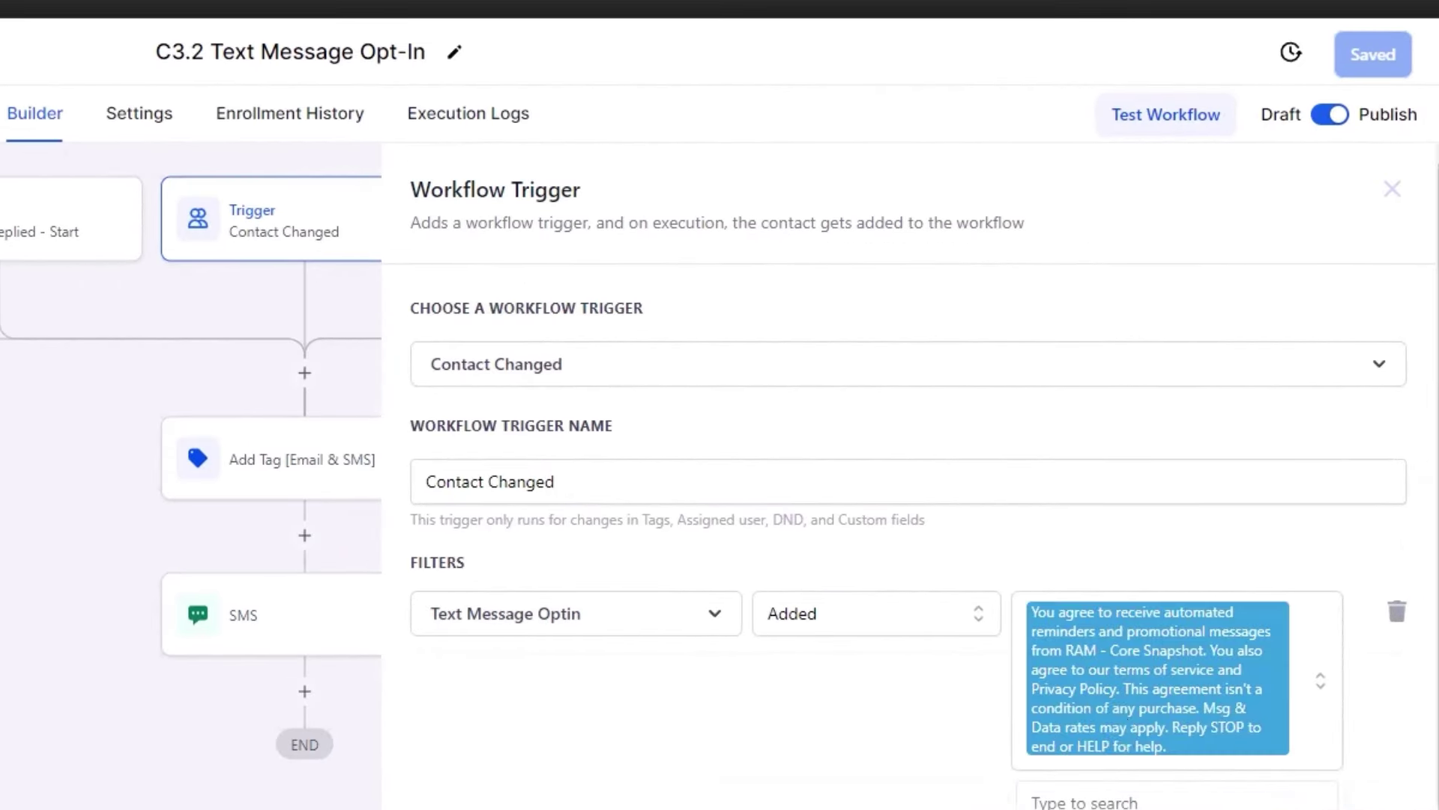
{"action": "left_click", "coordinate": [893, 733]}
{"action": "left_click", "coordinate": [1413, 189]}
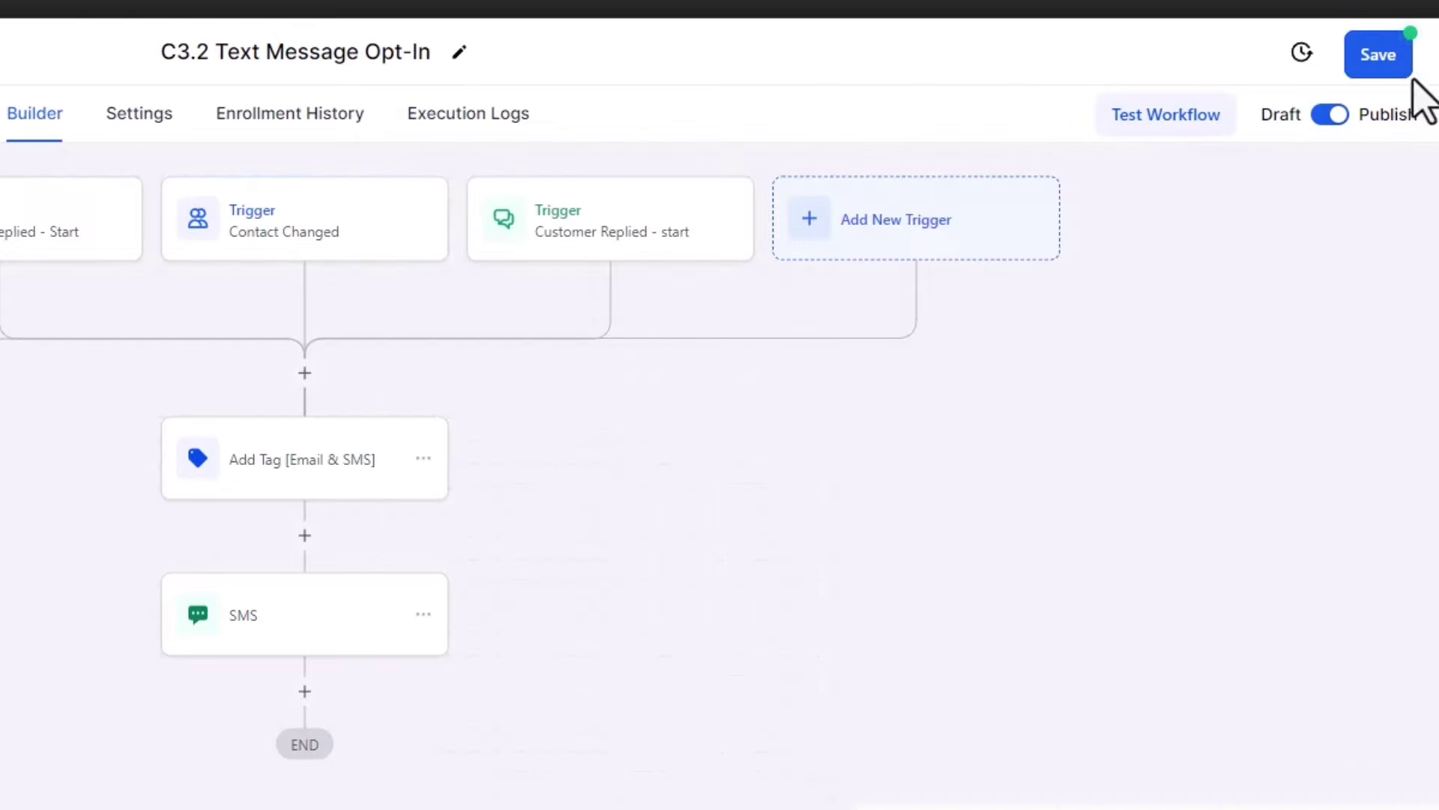
{"action": "left_click", "coordinate": [1399, 51]}
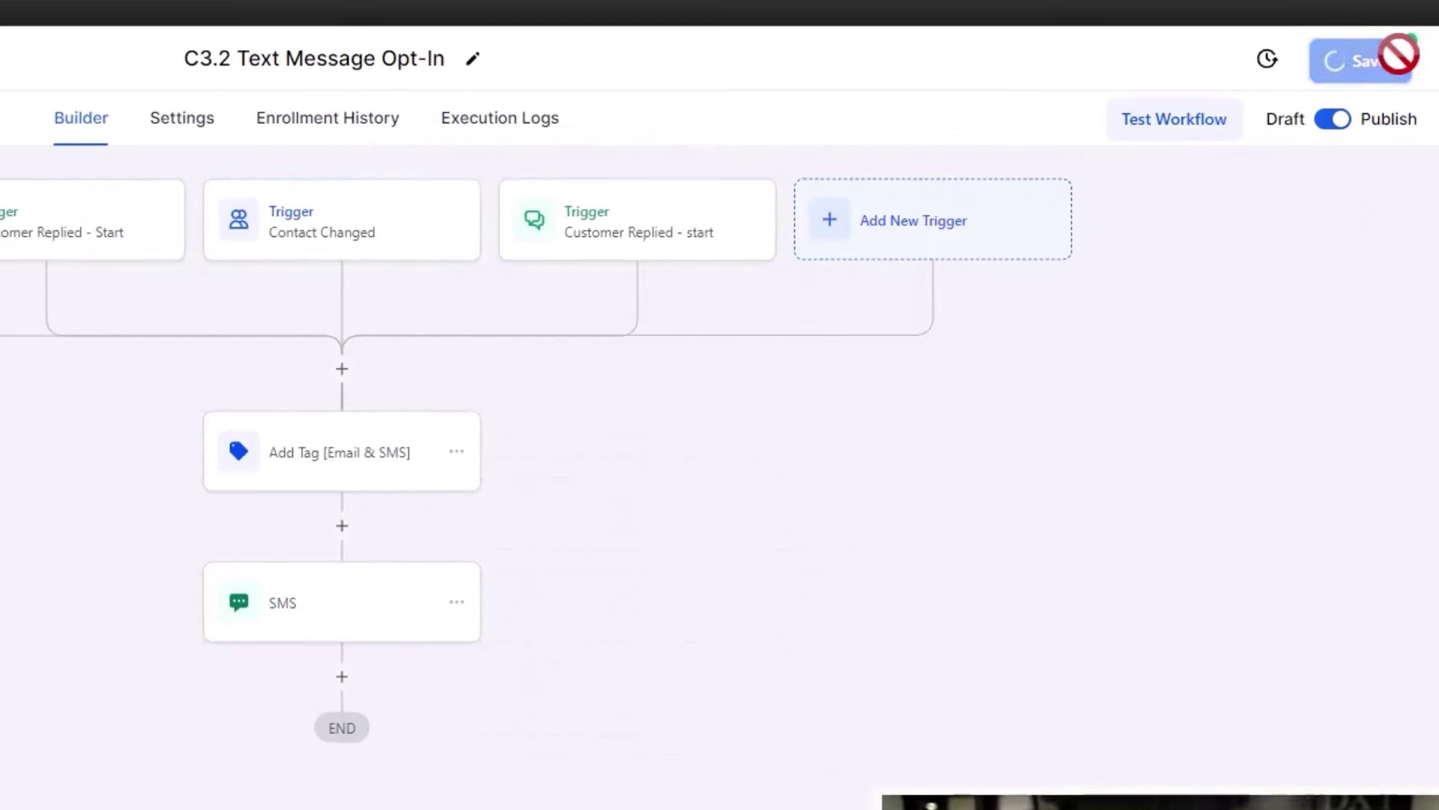
Confirm the Contact Changed filter value was kept and review the Add Tag step.
{"action": "left_click", "coordinate": [386, 255]}
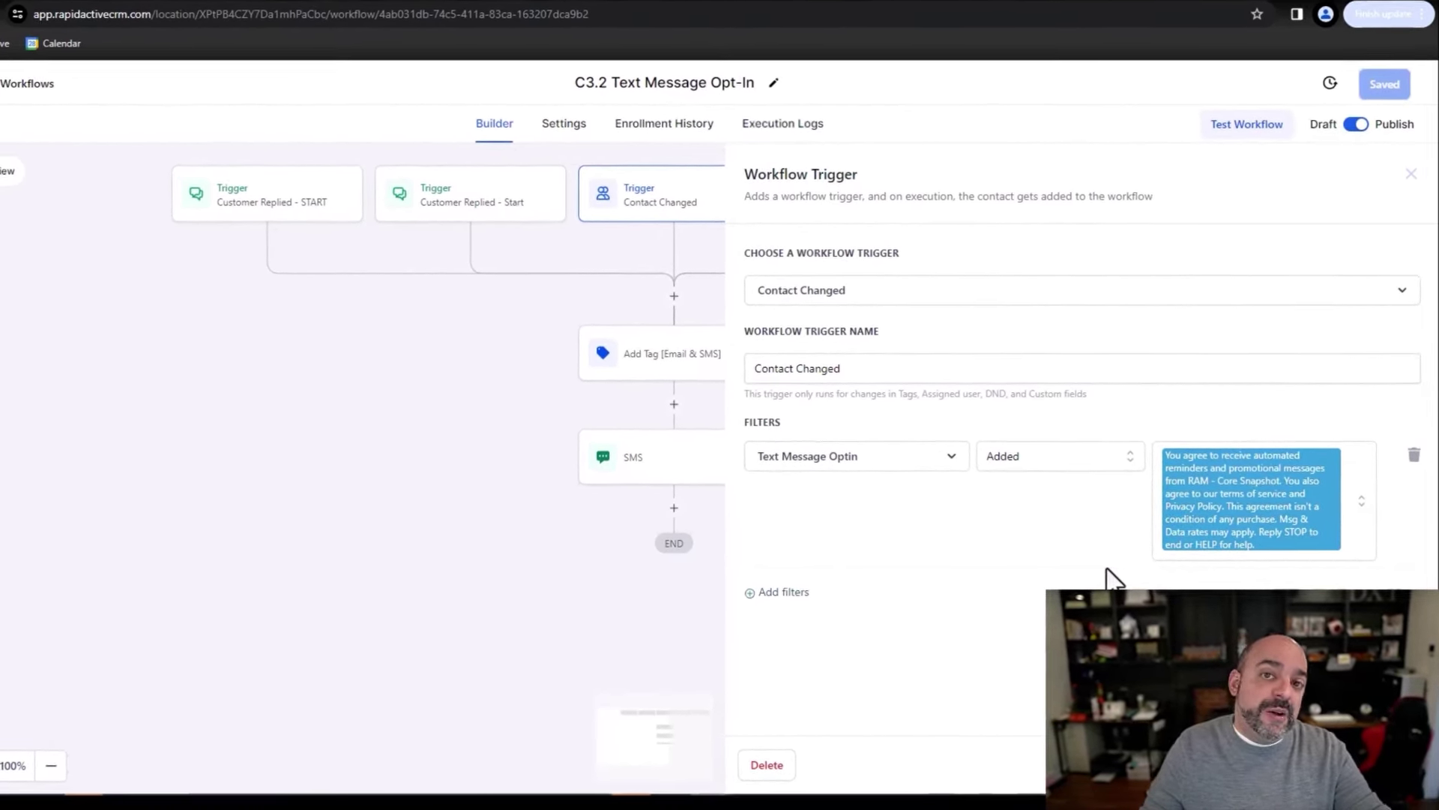
{"action": "key", "text": "Escape"}
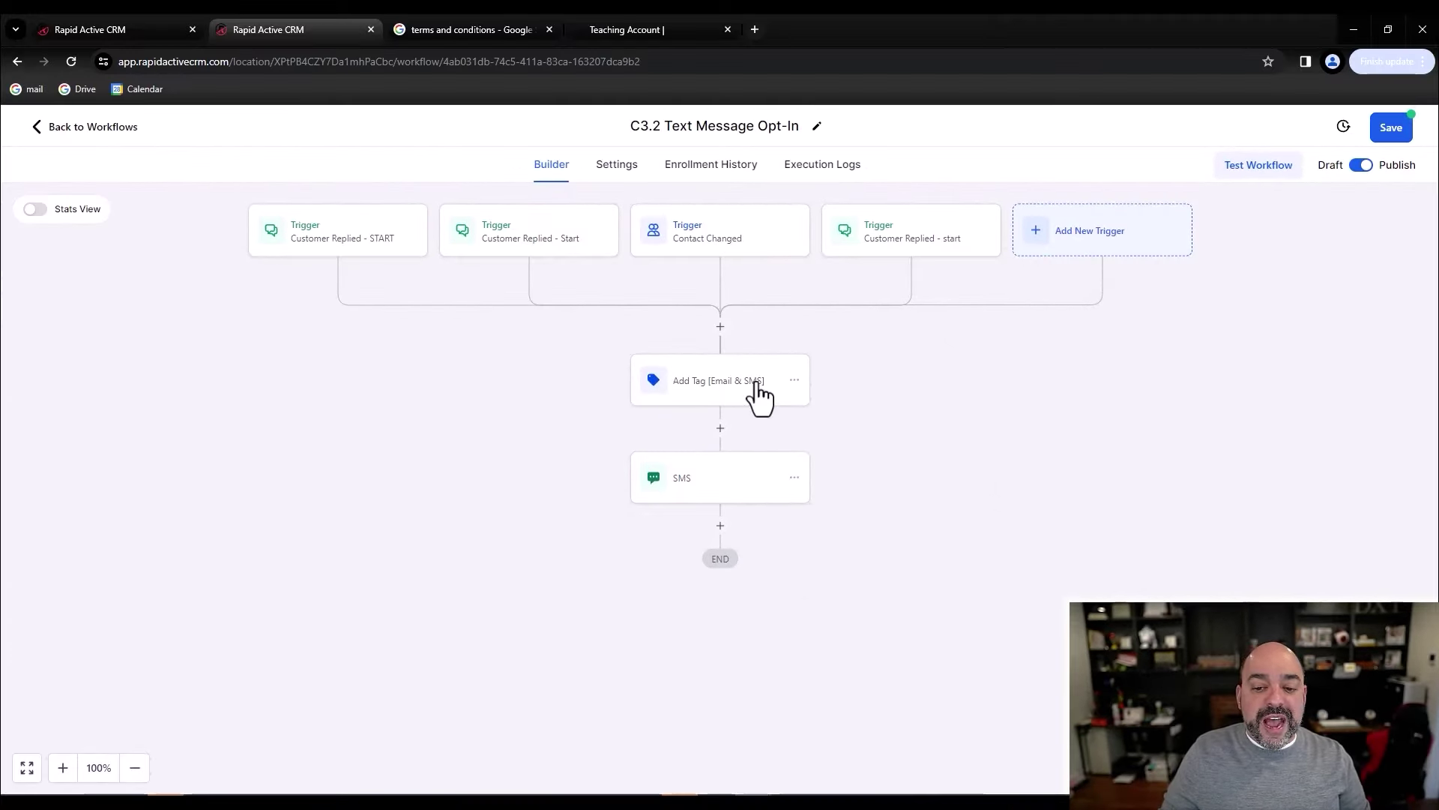
{"action": "left_click", "coordinate": [656, 324]}
Review the SMS step's message, save C3.2 Text Message Opt-In, and go back to Workflows.
{"action": "left_click", "coordinate": [779, 492]}
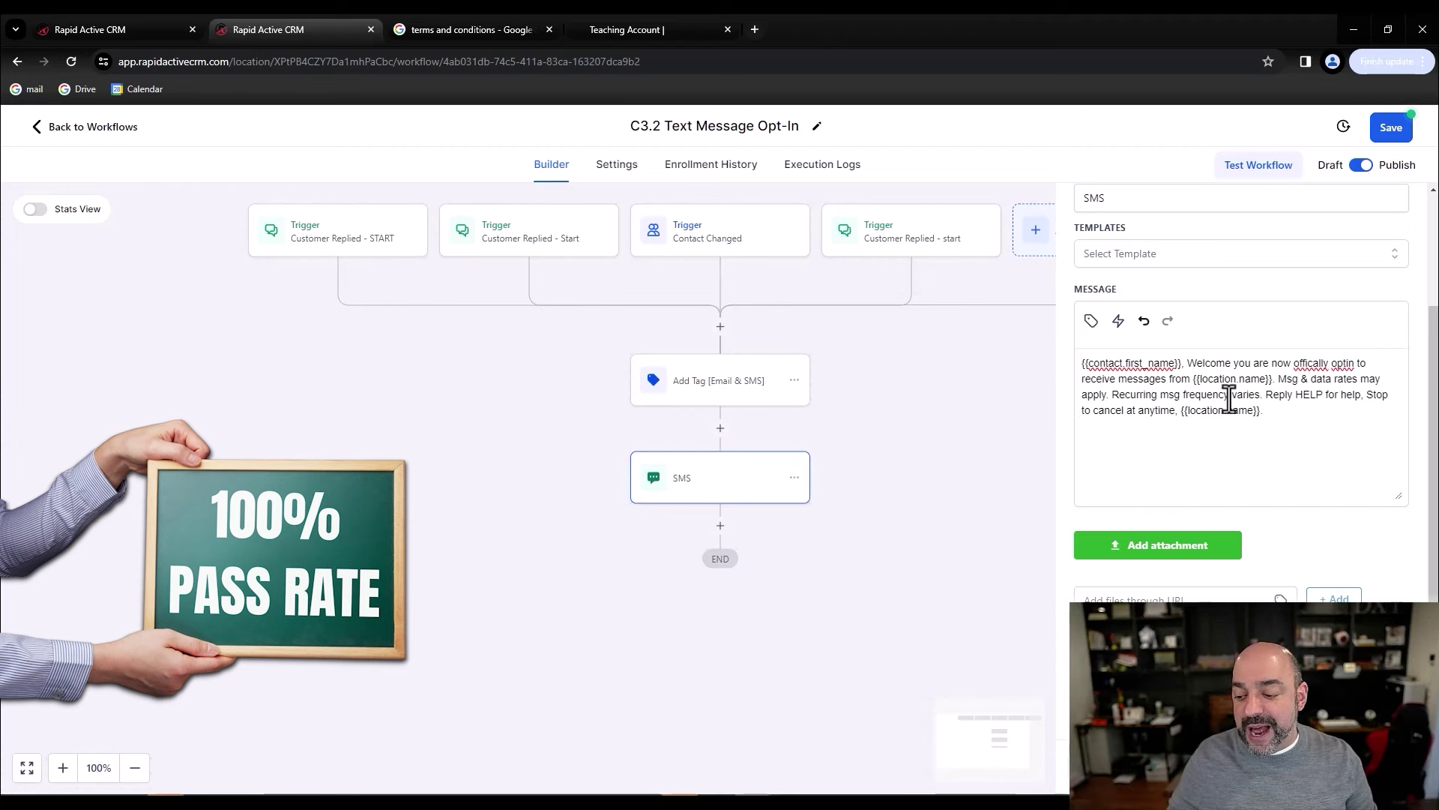
{"action": "left_click", "coordinate": [783, 447]}
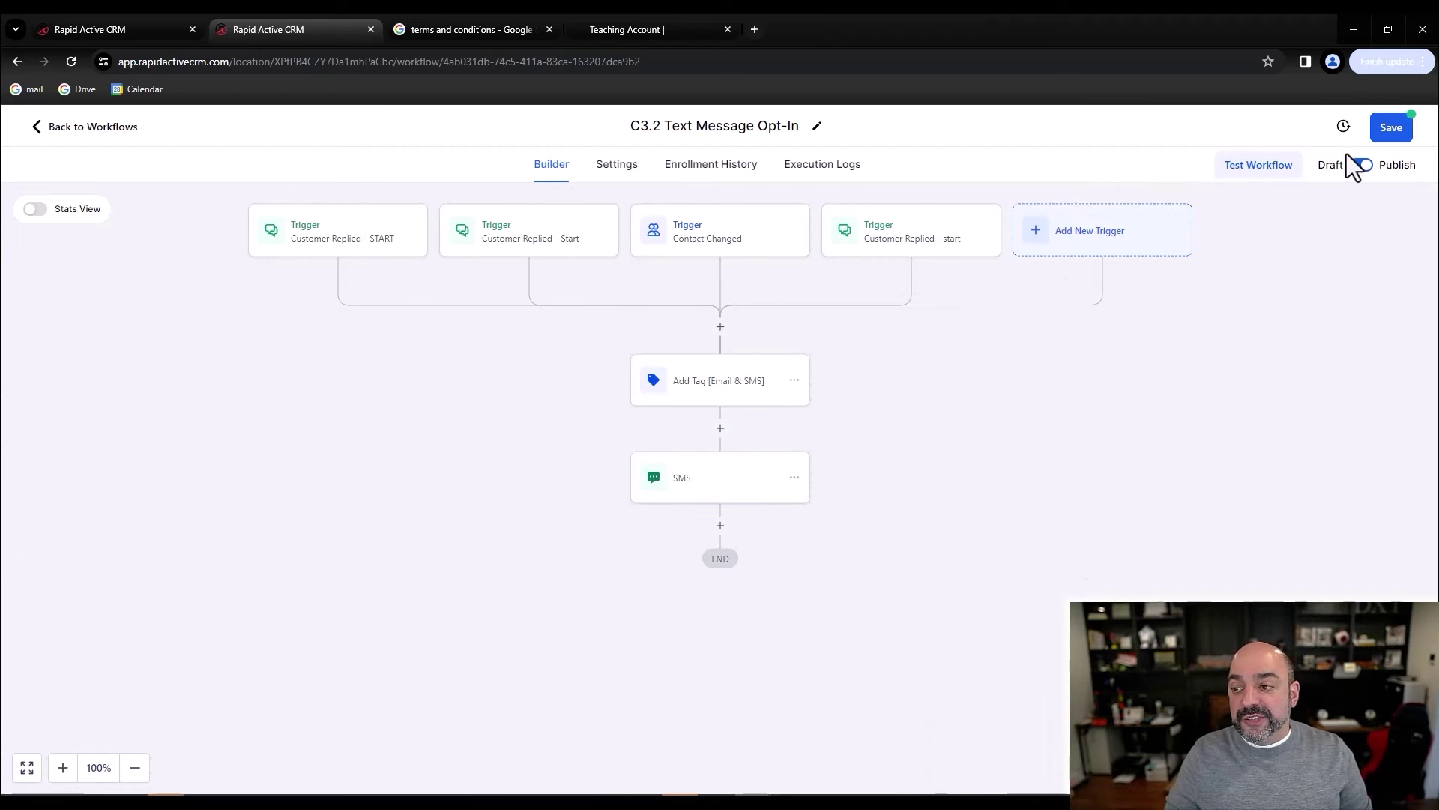
{"action": "left_click", "coordinate": [1396, 125]}
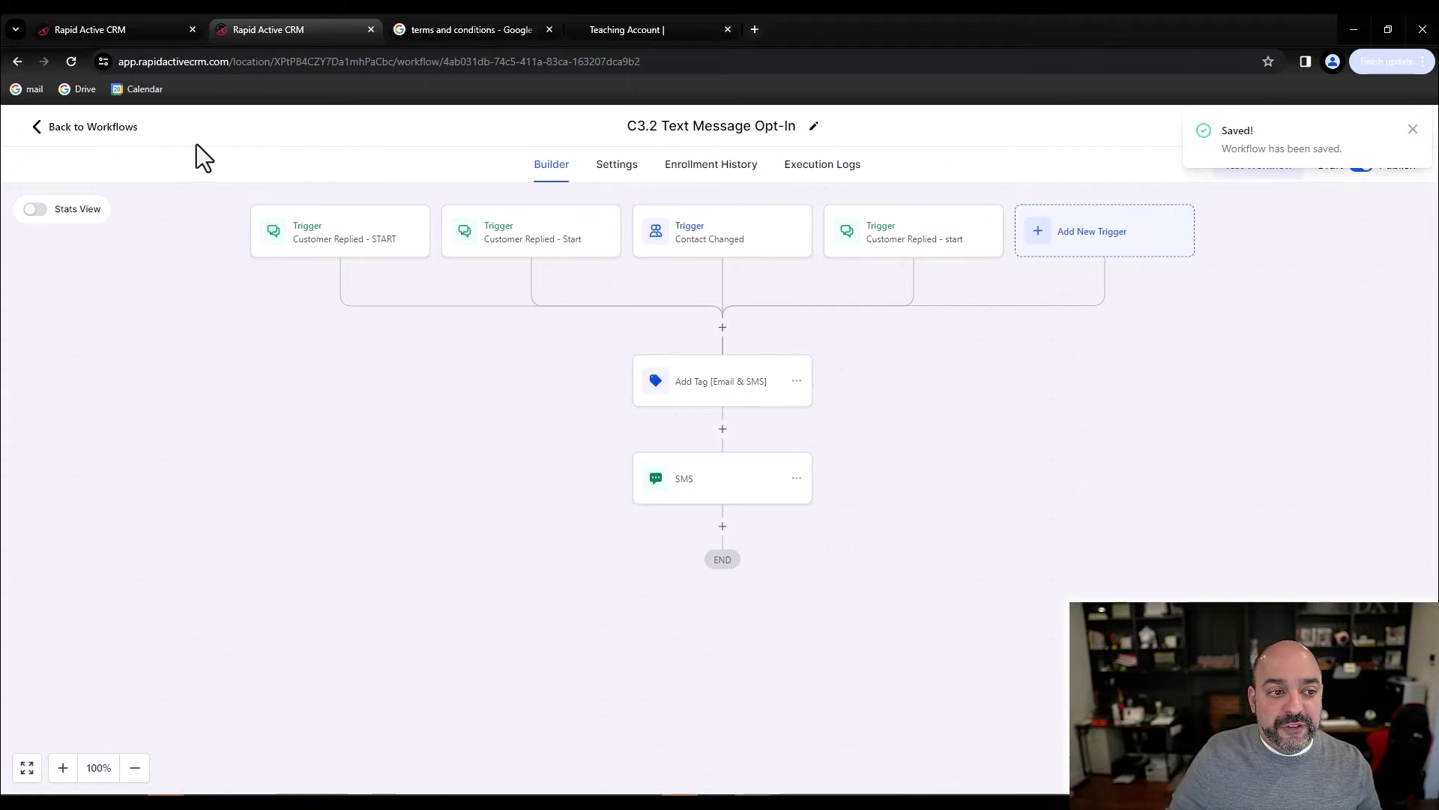
{"action": "left_click", "coordinate": [104, 134]}
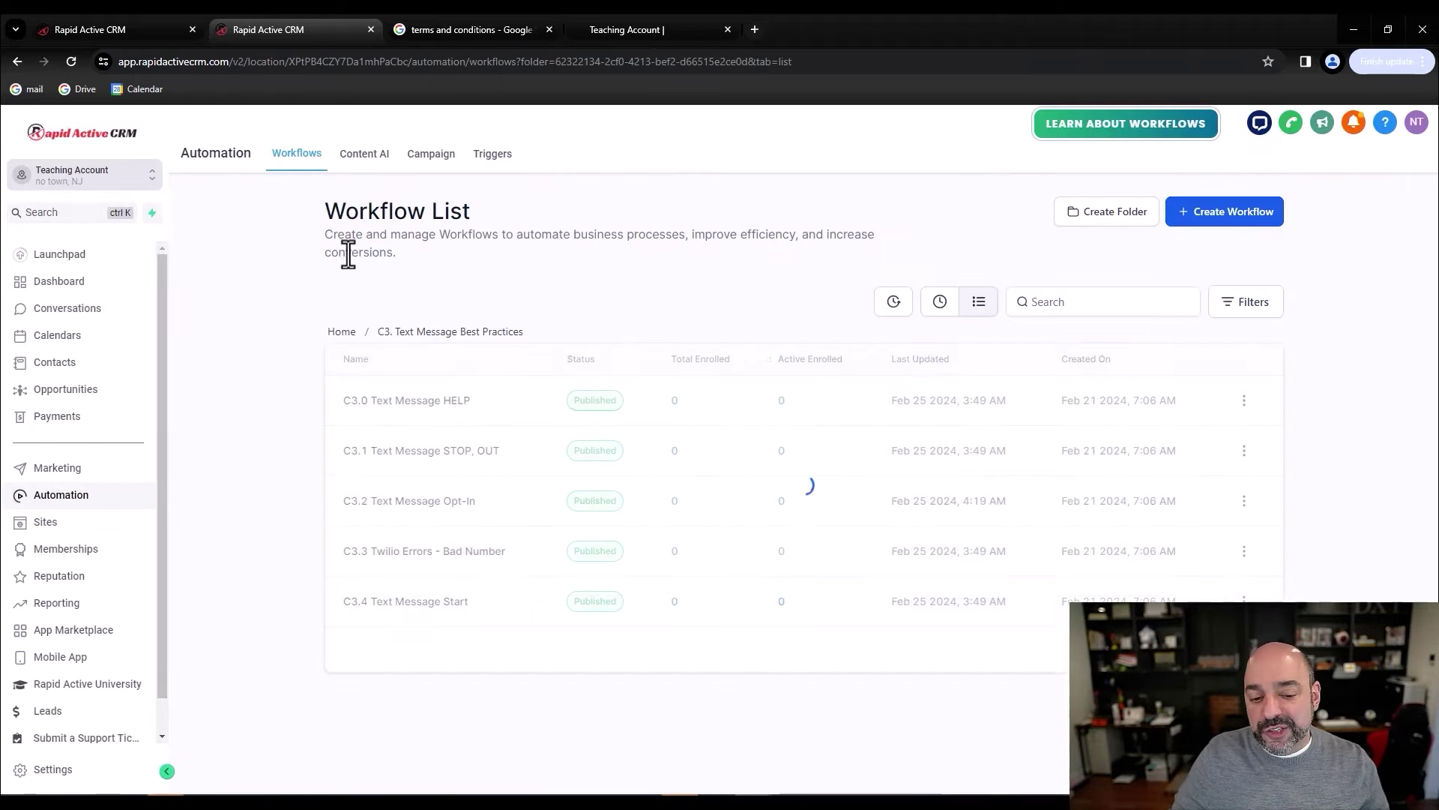
{"action": "left_click", "coordinate": [466, 555]}
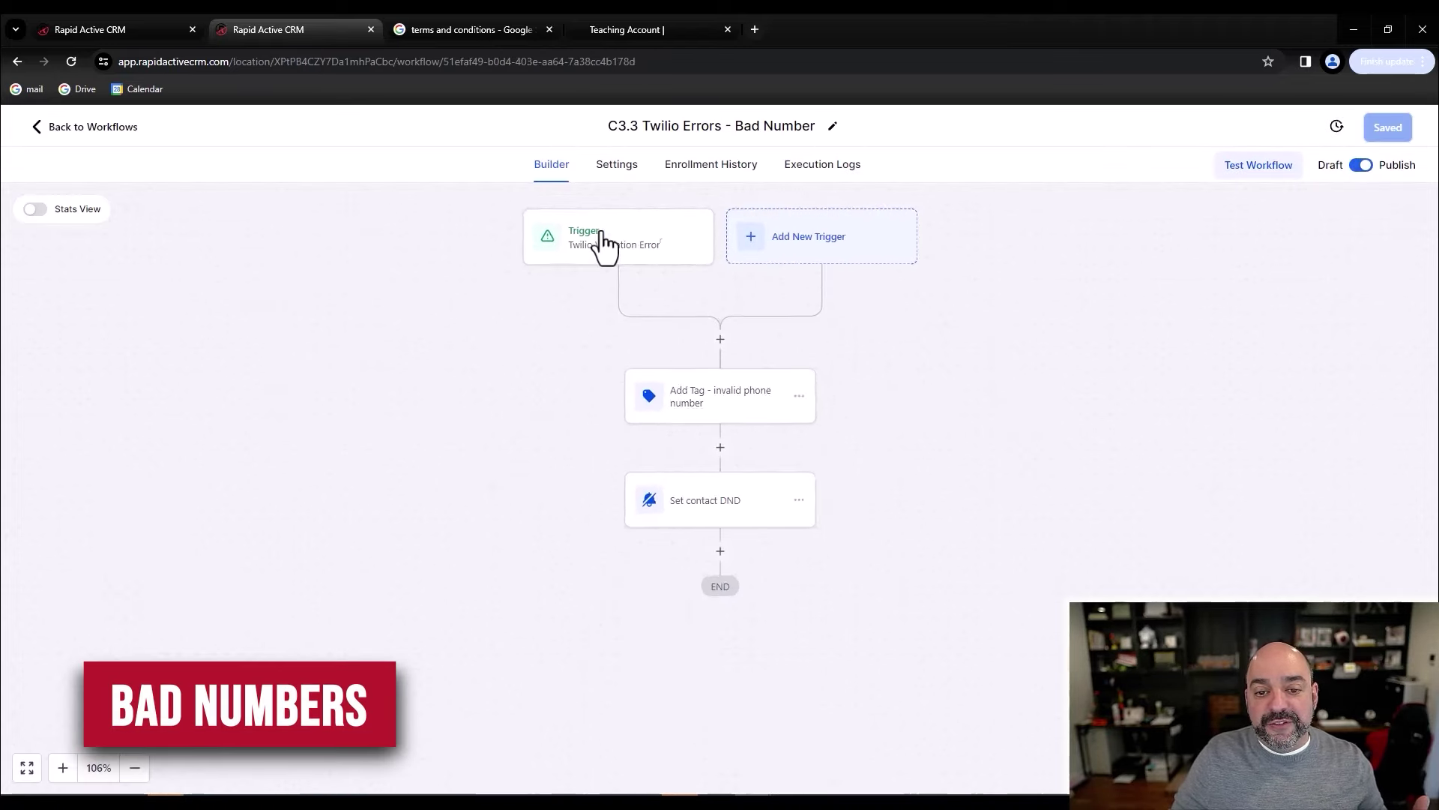
{"action": "left_click", "coordinate": [657, 250]}
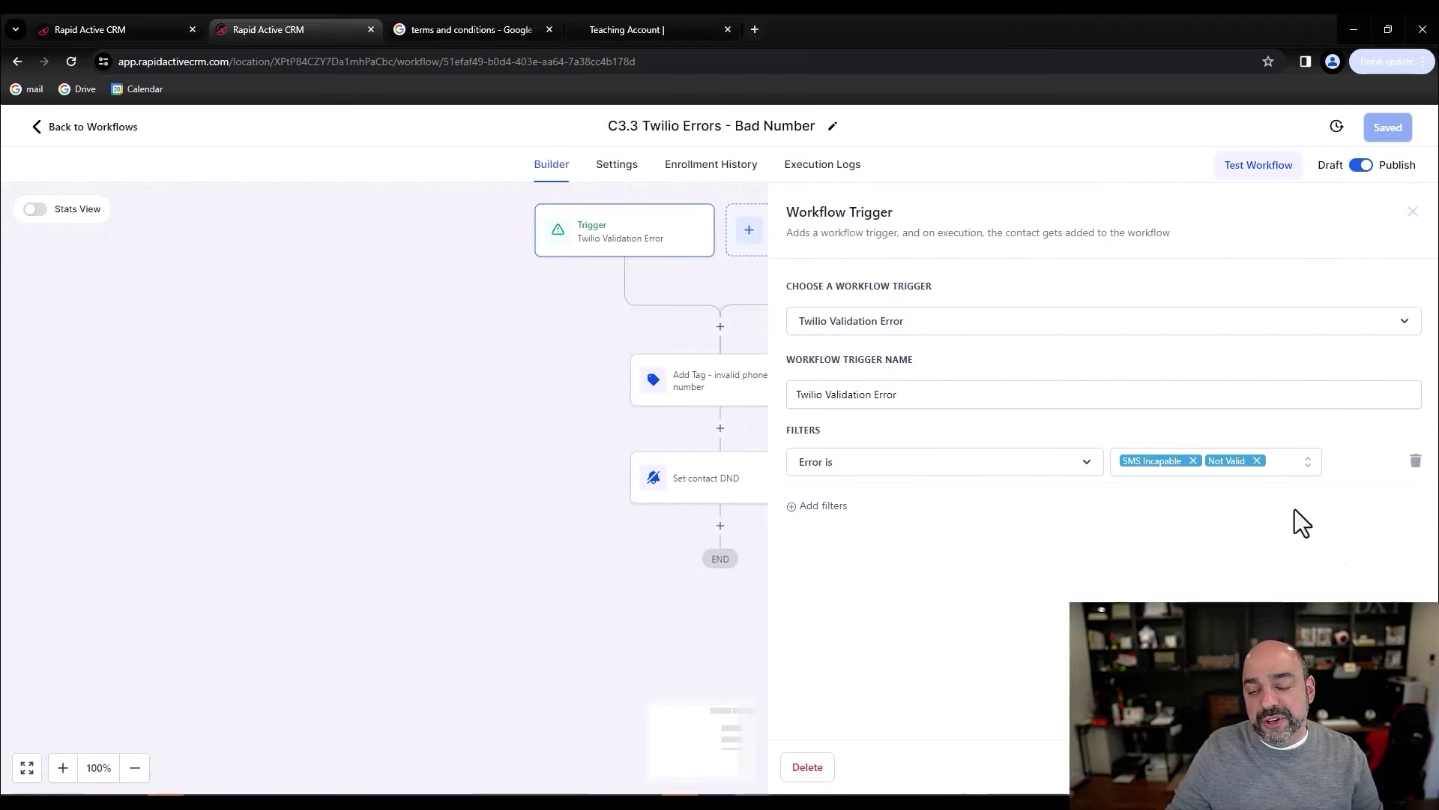
{"action": "key", "text": "Escape"}
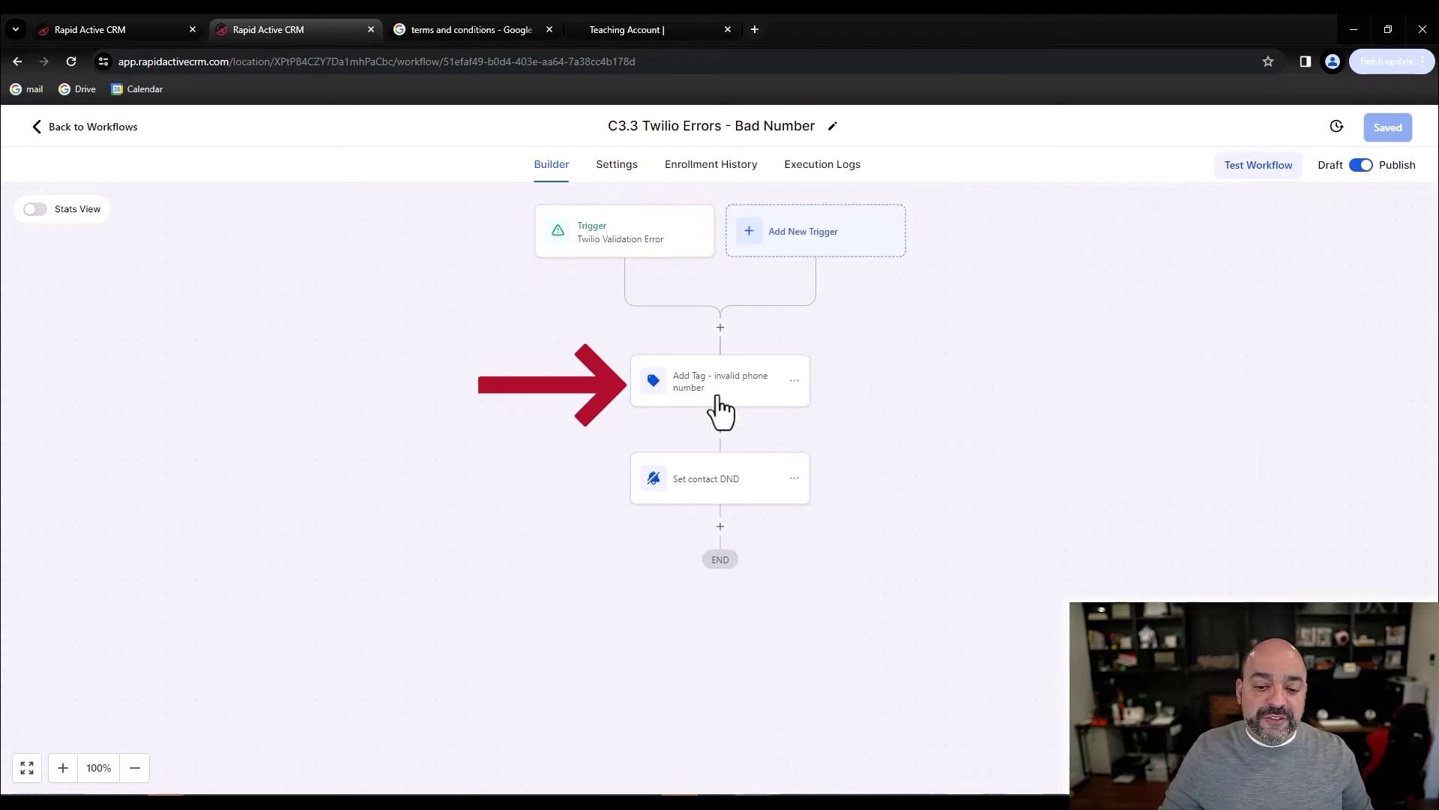
{"action": "left_click", "coordinate": [90, 128]}
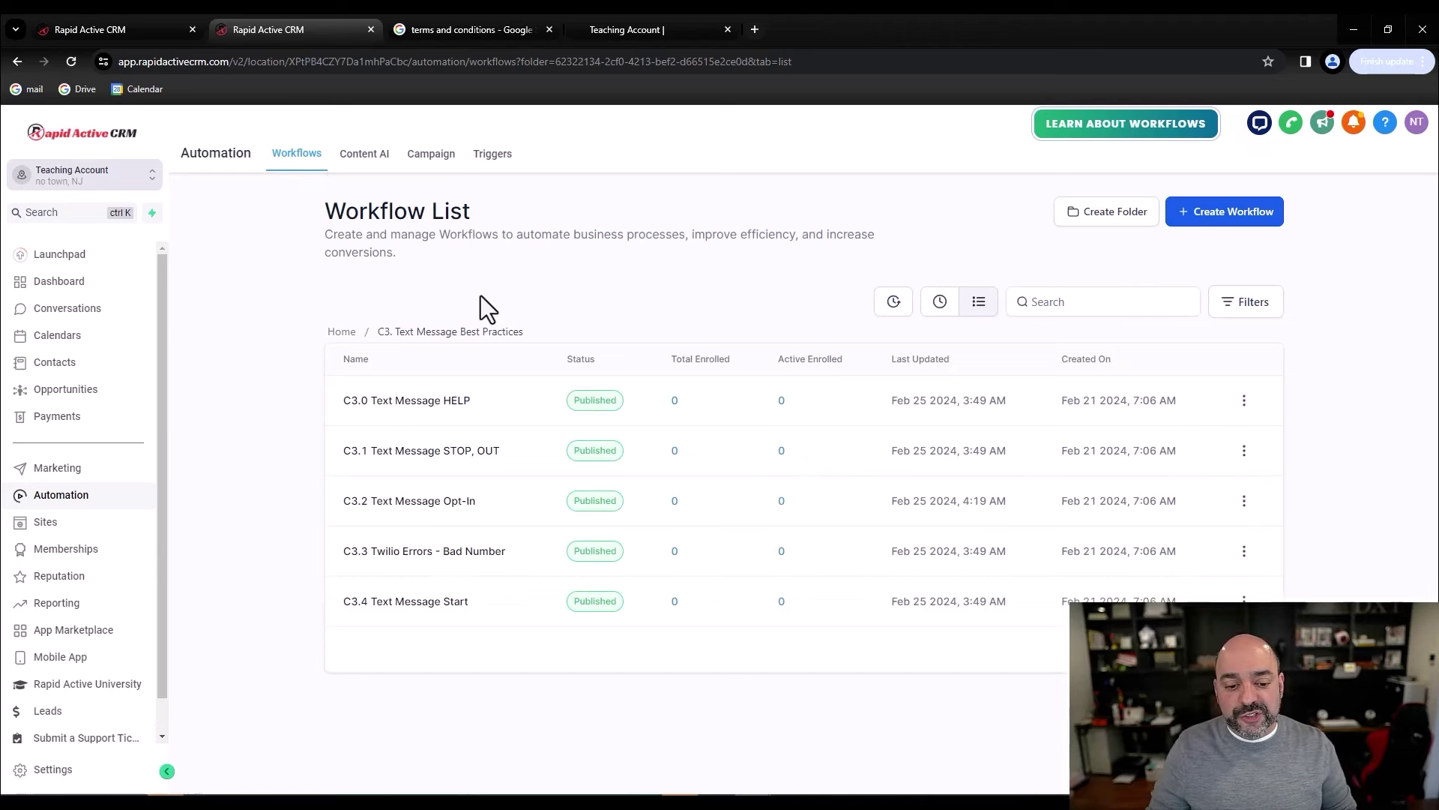
{"action": "left_click", "coordinate": [436, 601]}
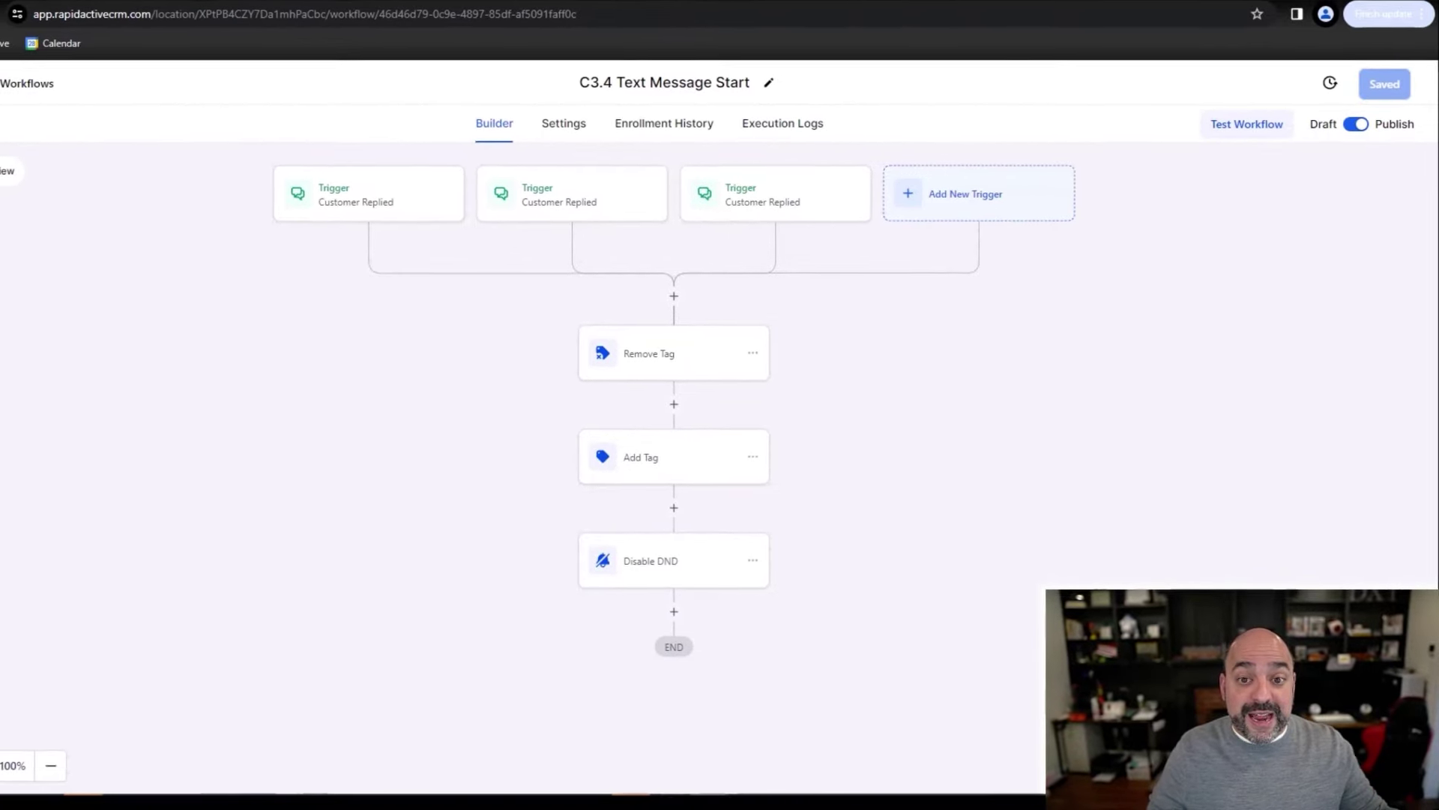
{"action": "left_click", "coordinate": [727, 470]}
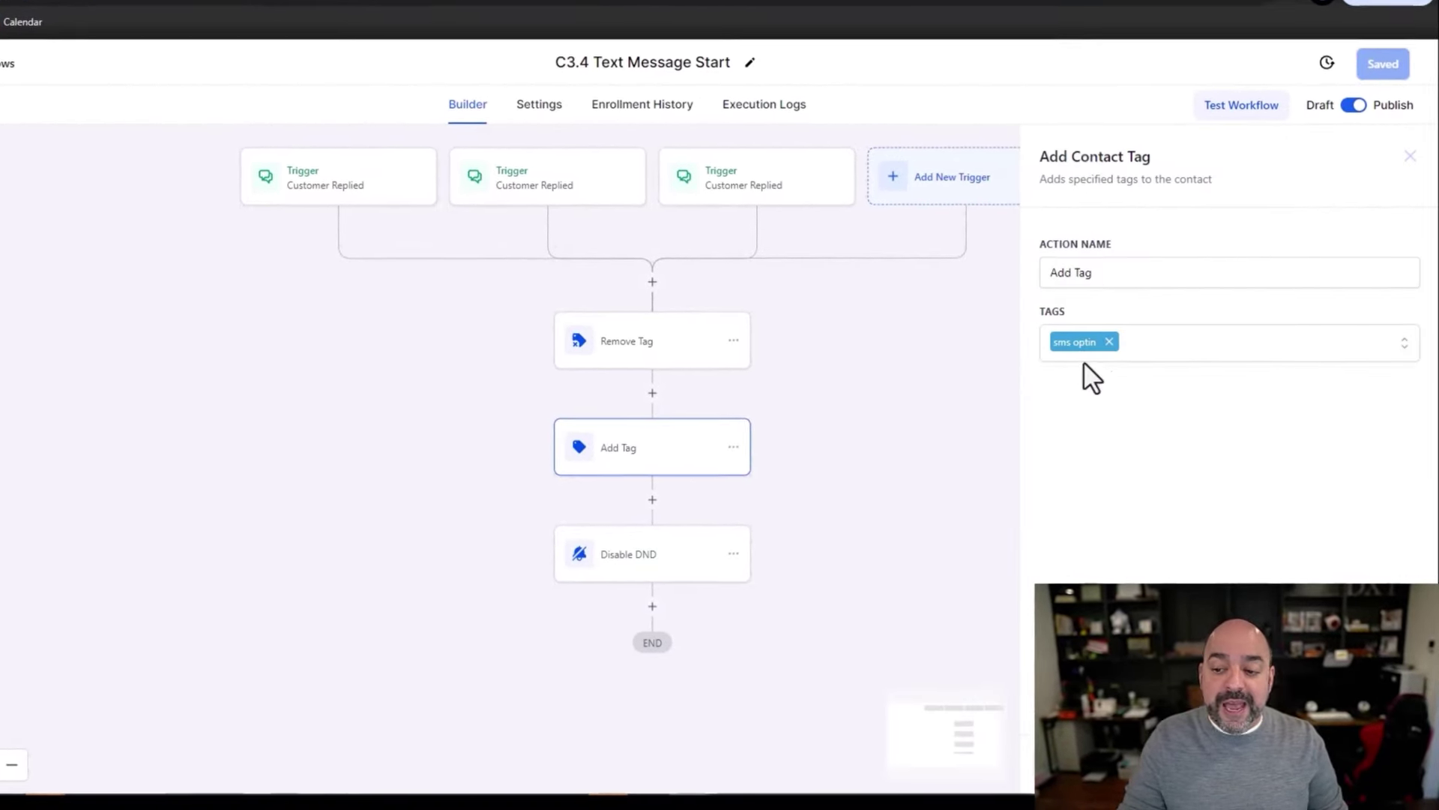
{"action": "left_click", "coordinate": [701, 574]}
{"action": "left_click", "coordinate": [124, 132]}
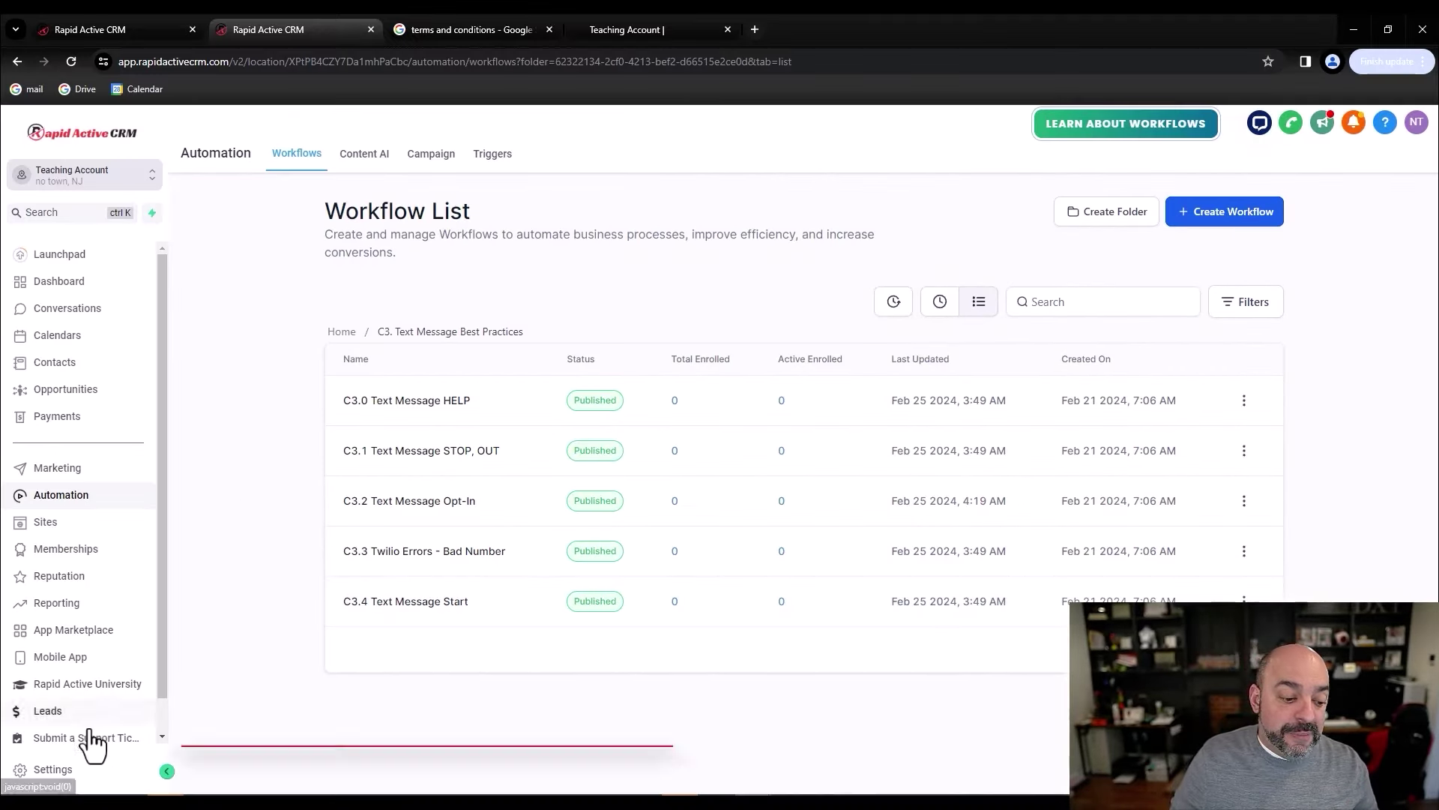
Review the Friendly Business Name and landing page address, then open the A2P Compliance Text Messaging Instructions funnel.
{"action": "left_click", "coordinate": [27, 772]}
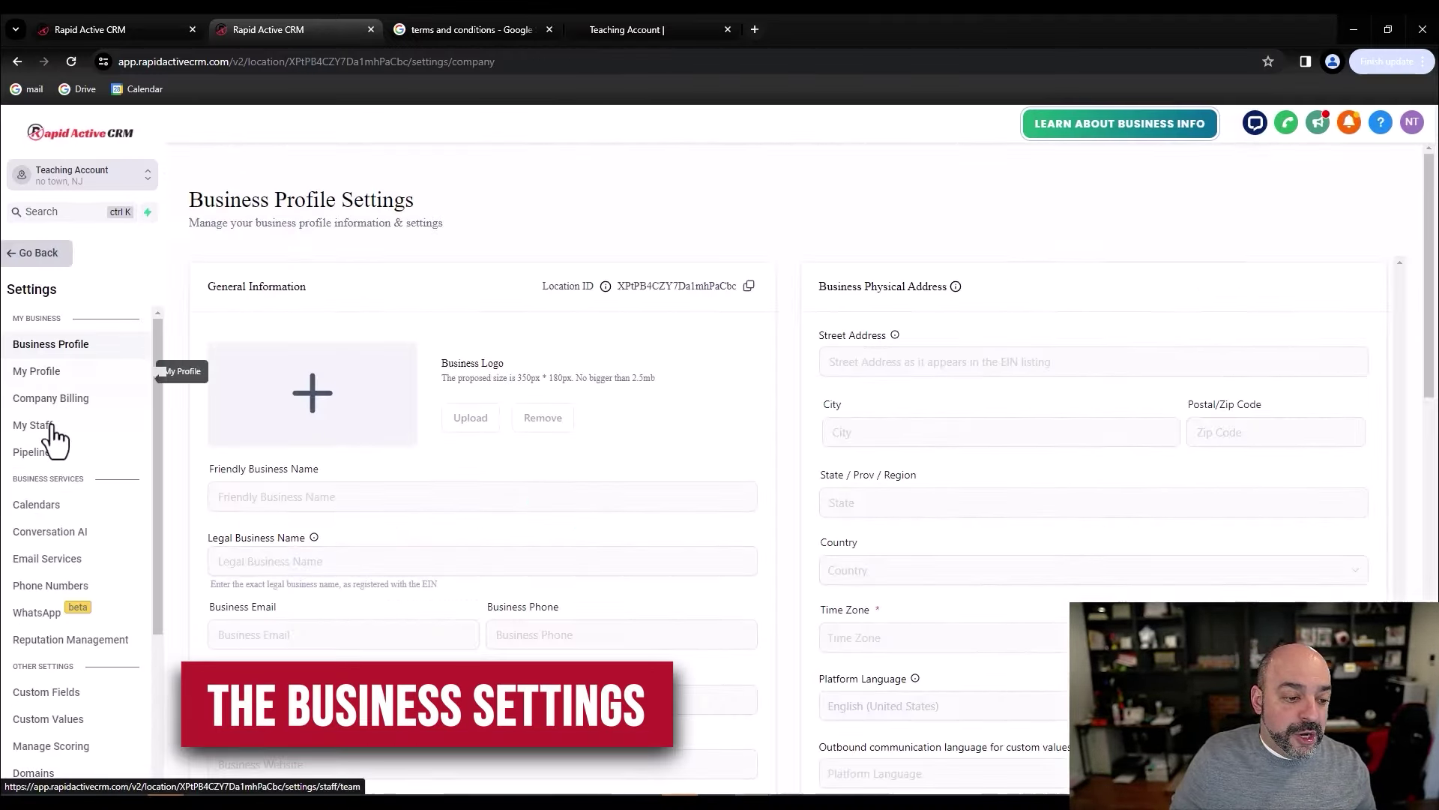
{"action": "left_click", "coordinate": [341, 504]}
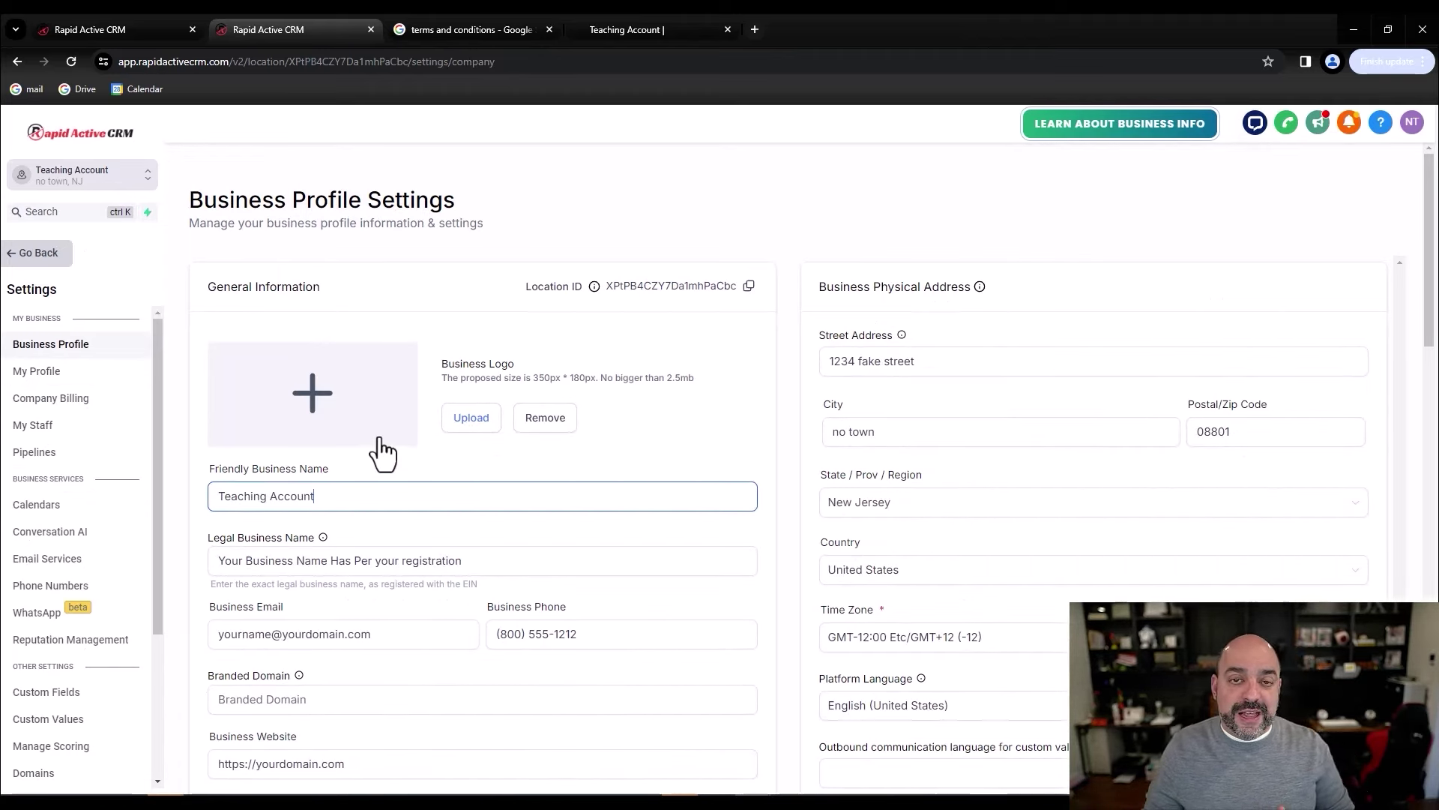
{"action": "left_click", "coordinate": [623, 33]}
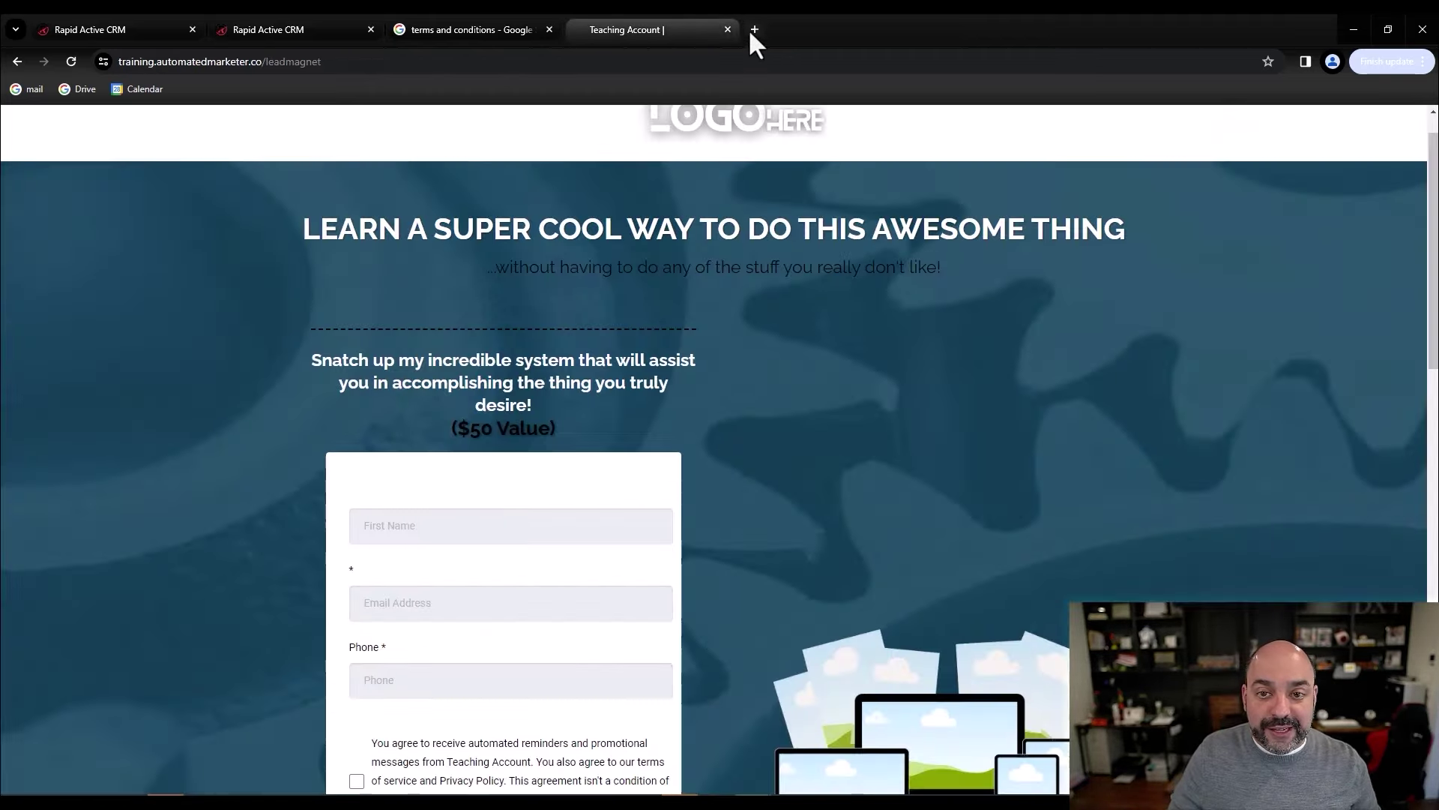
{"action": "left_click", "coordinate": [482, 69]}
{"action": "left_click", "coordinate": [303, 31]}
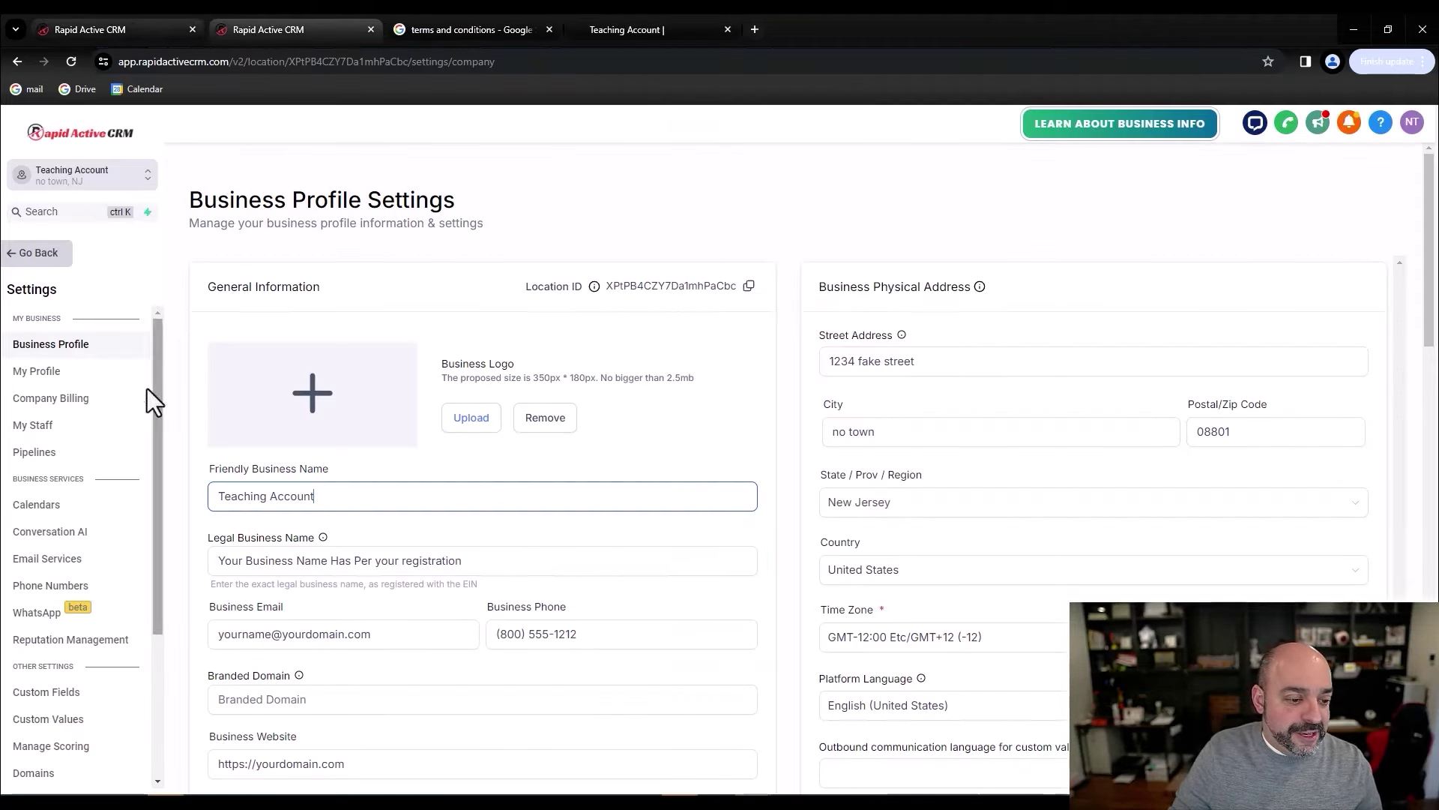
{"action": "left_click", "coordinate": [45, 255]}
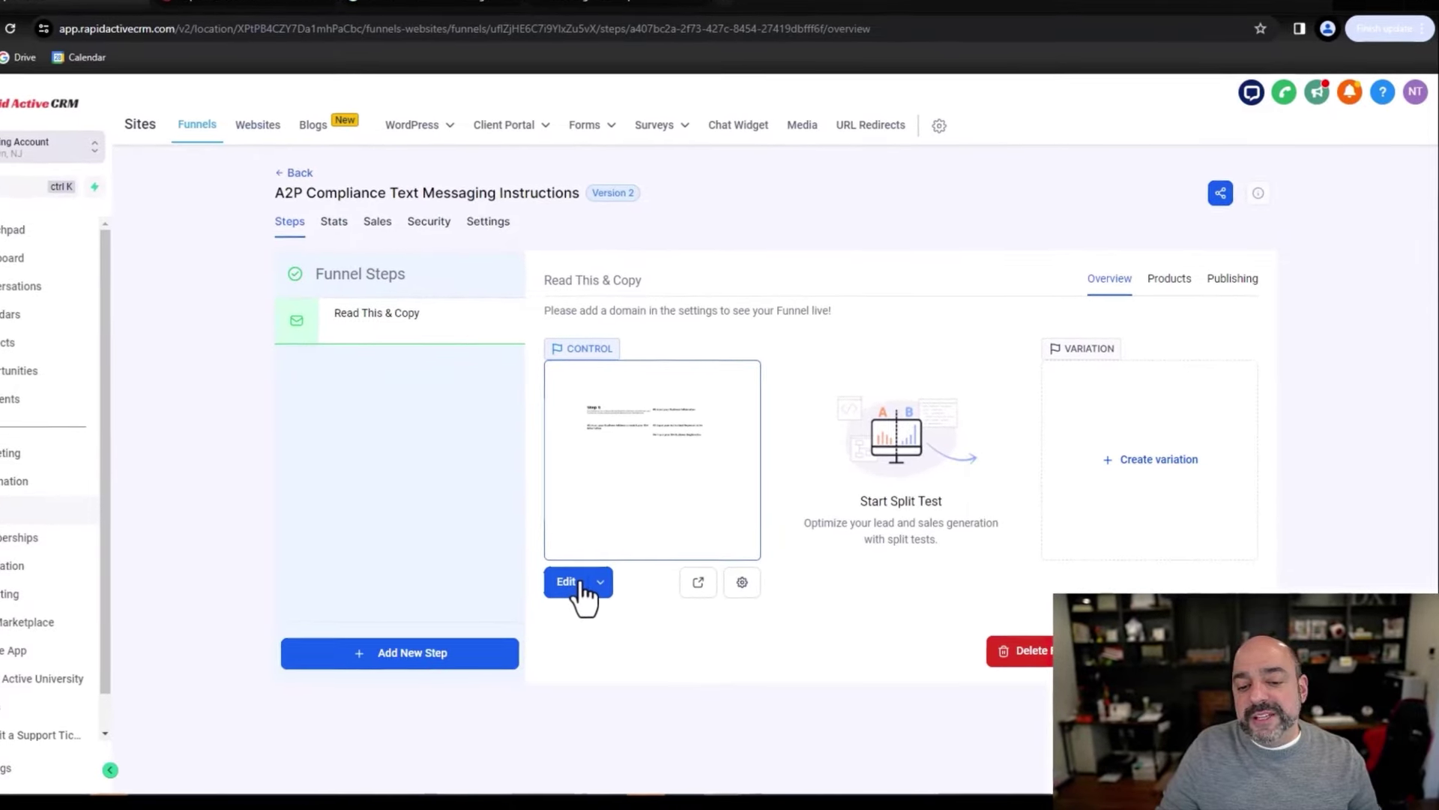
Open the Read This & Copy page in the page builder and select its EIN letter image.
{"action": "left_click", "coordinate": [604, 586]}
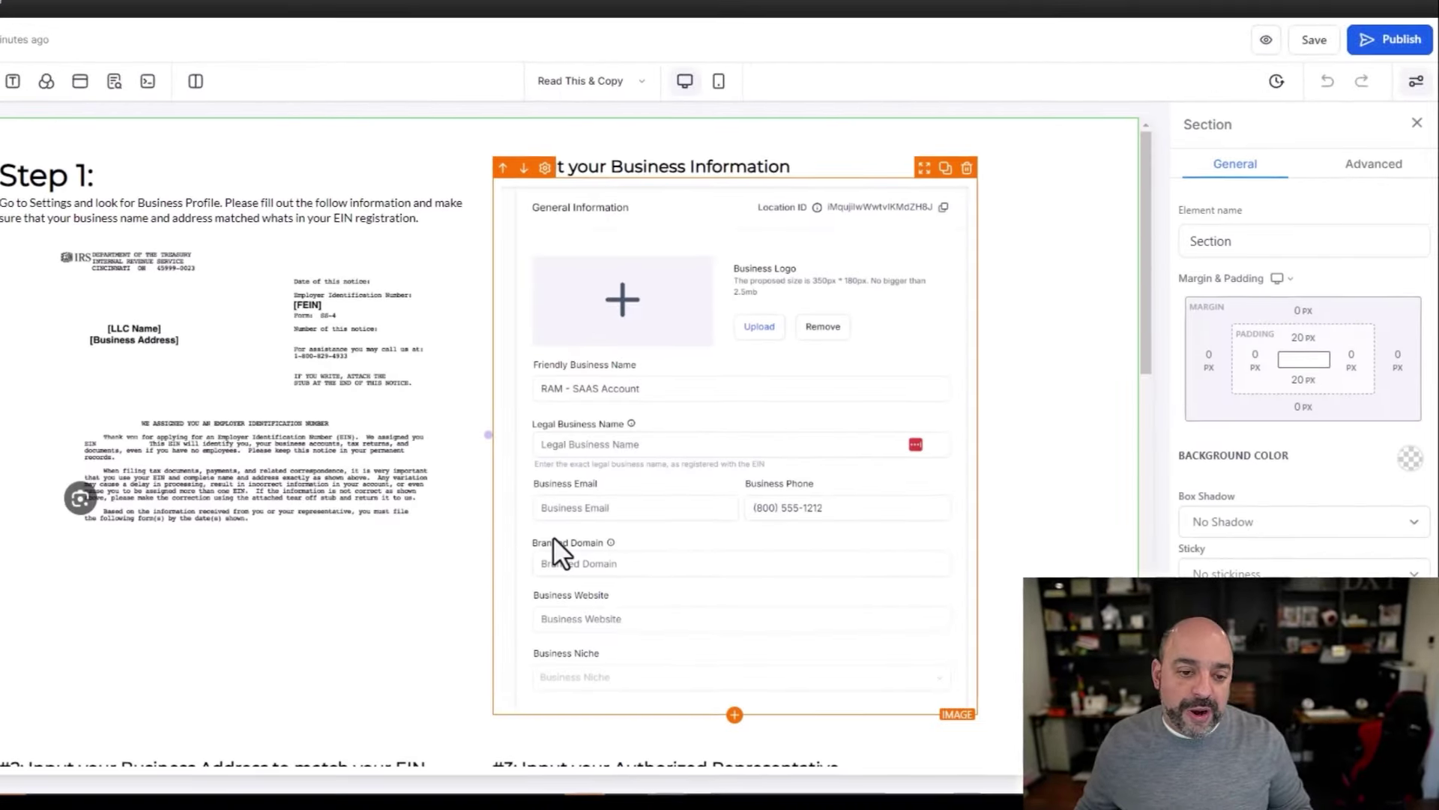
{"action": "left_click", "coordinate": [332, 381]}
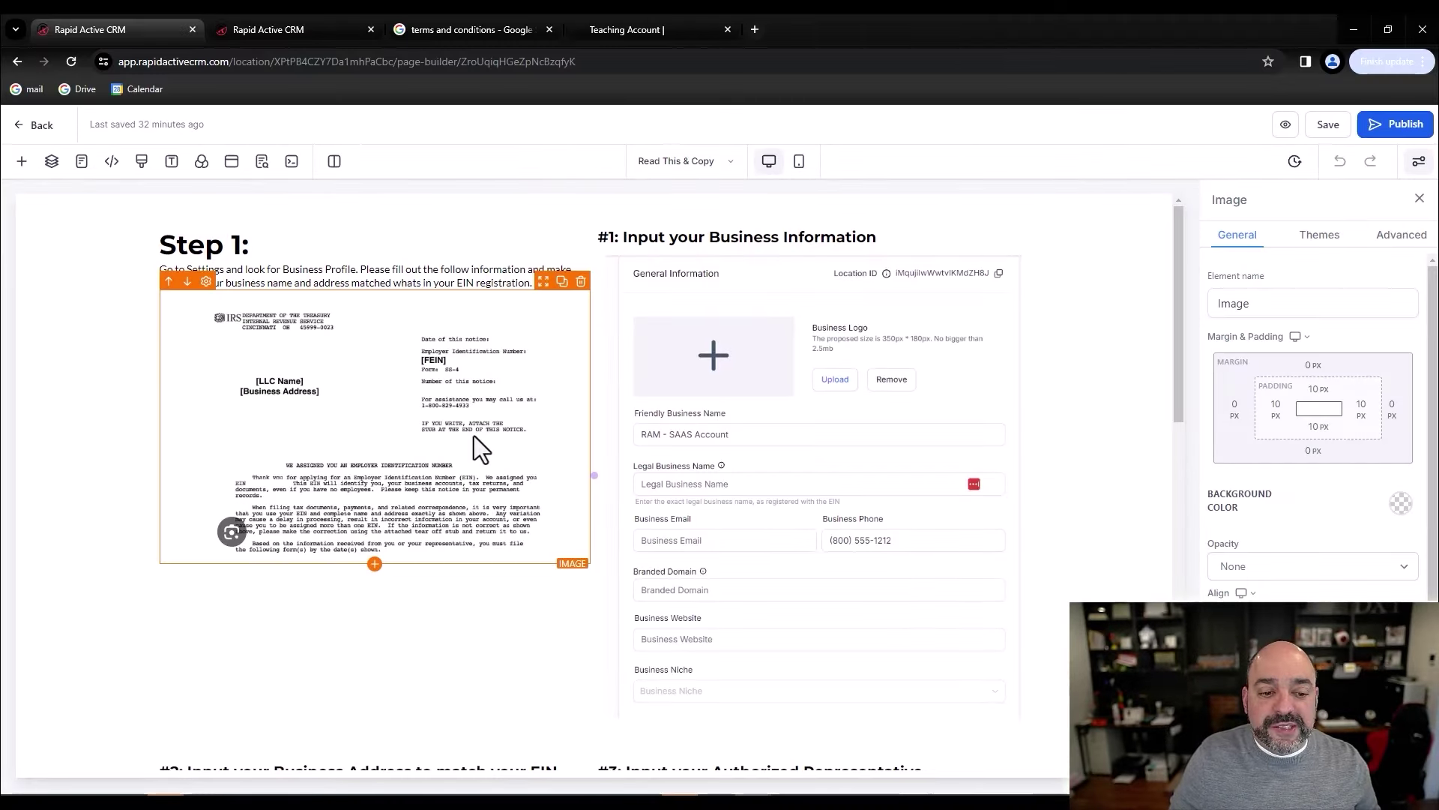
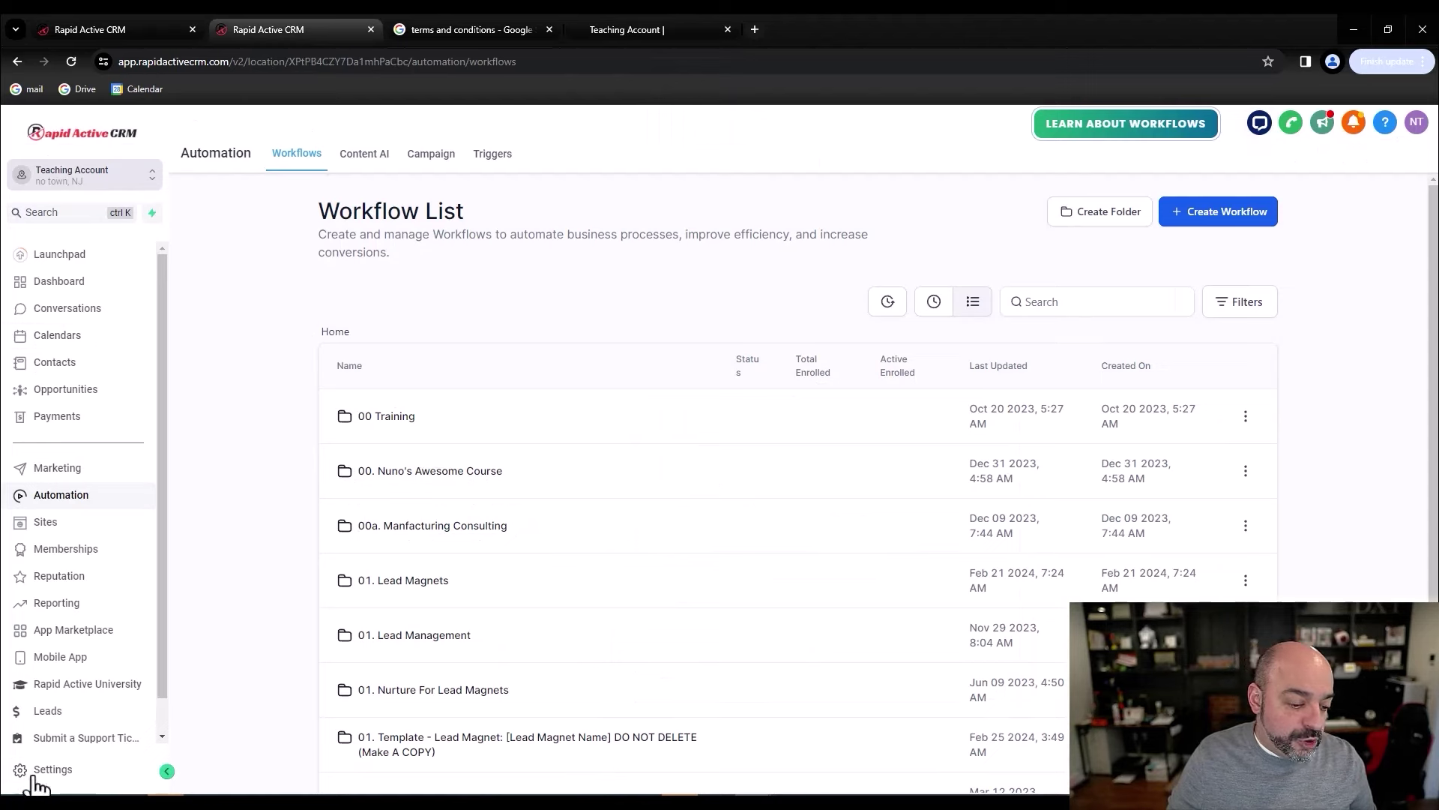
Open Business Profile and enter NUNO LLC as the Friendly Business Name.
{"action": "left_click", "coordinate": [45, 772]}
{"action": "scroll", "coordinate": [60, 465], "scroll_direction": "down", "scroll_amount": 2}
{"action": "scroll", "coordinate": [65, 422], "scroll_direction": "up", "scroll_amount": 2}
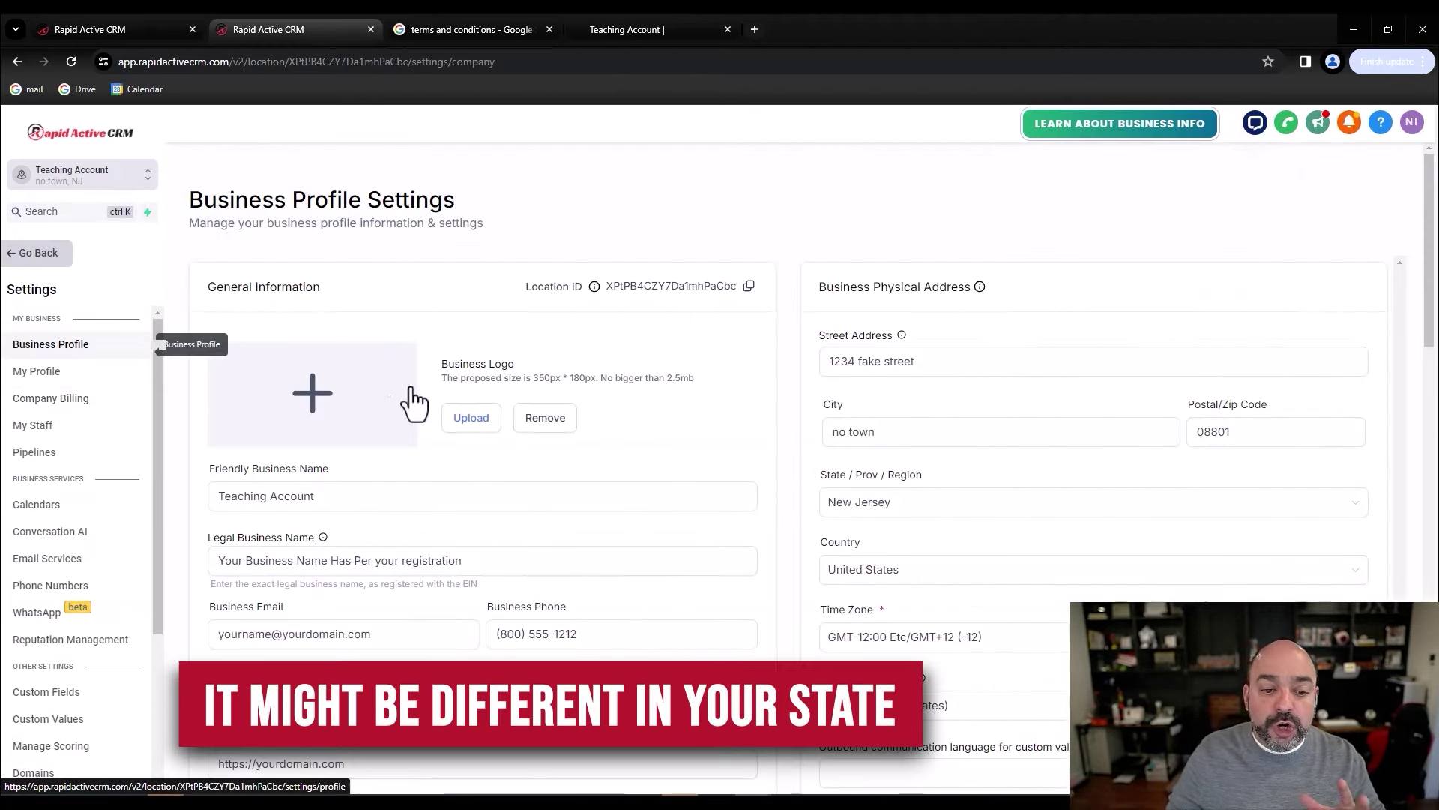
{"action": "scroll", "coordinate": [504, 378], "scroll_direction": "down", "scroll_amount": 2}
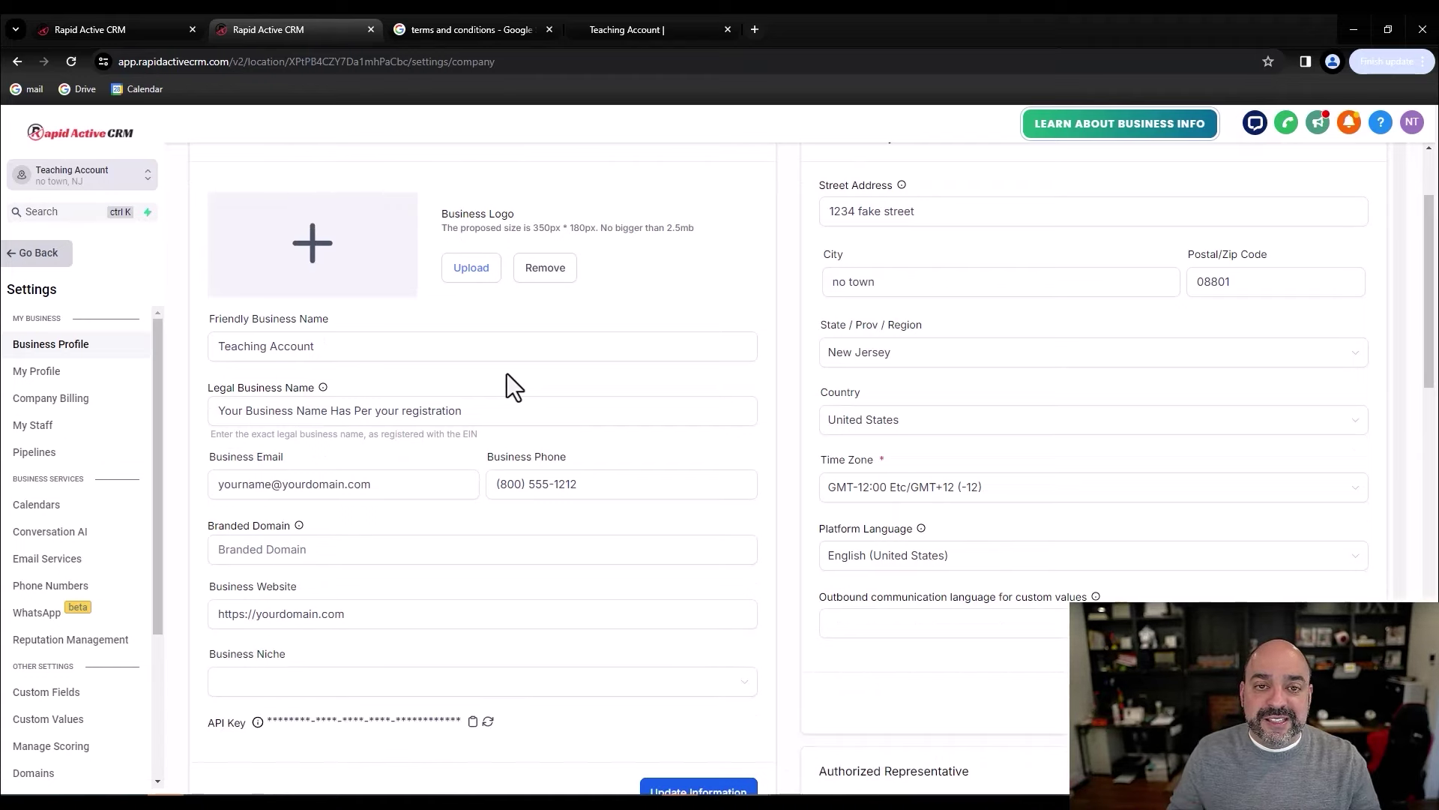
{"action": "scroll", "coordinate": [507, 373], "scroll_direction": "up", "scroll_amount": 1}
{"action": "left_click_drag", "start_coordinate": [382, 421], "coordinate": [181, 432]}
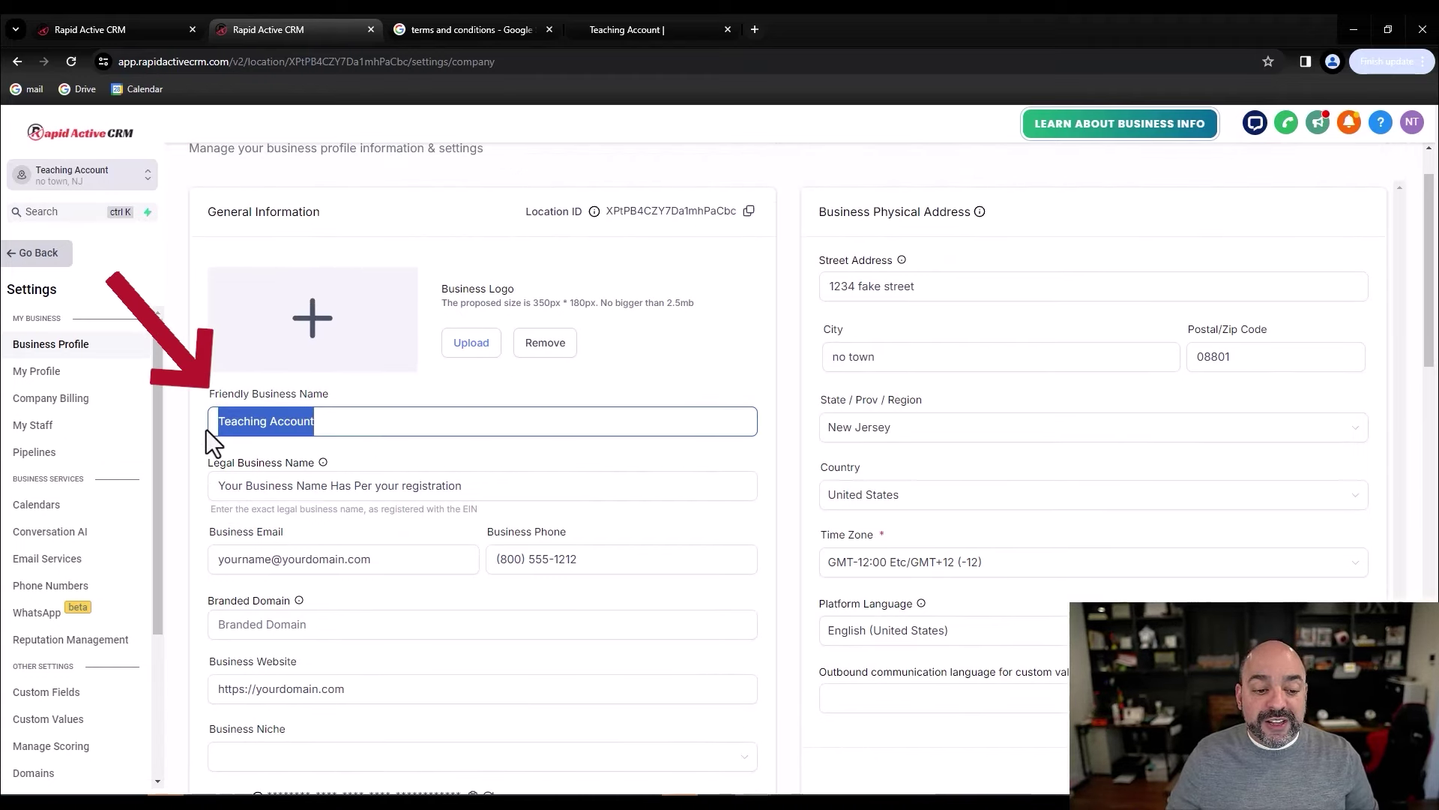
{"action": "type", "text": "Nuno LLC"}
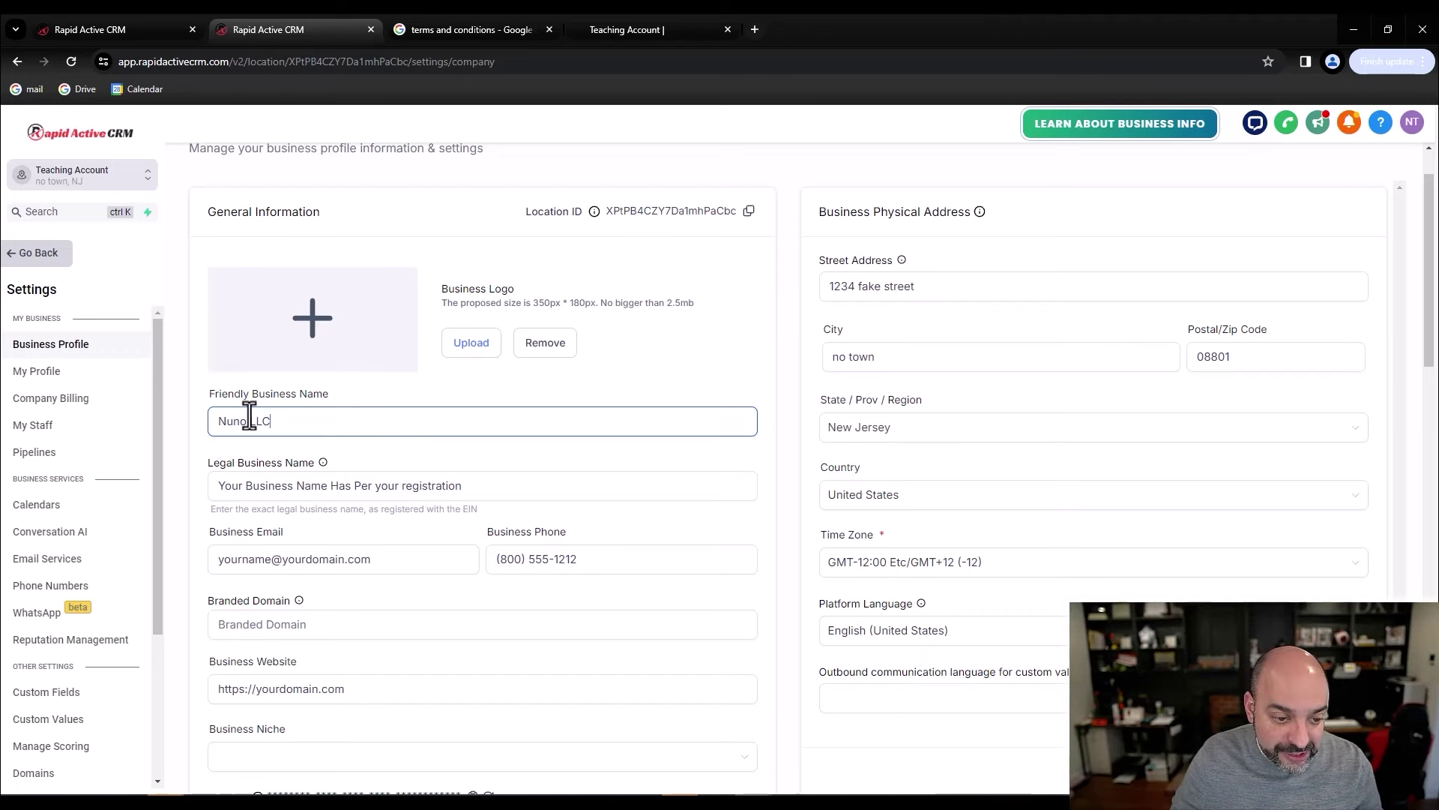
{"action": "left_click_drag", "start_coordinate": [250, 420], "coordinate": [200, 416]}
{"action": "type", "text": "NUNO"}
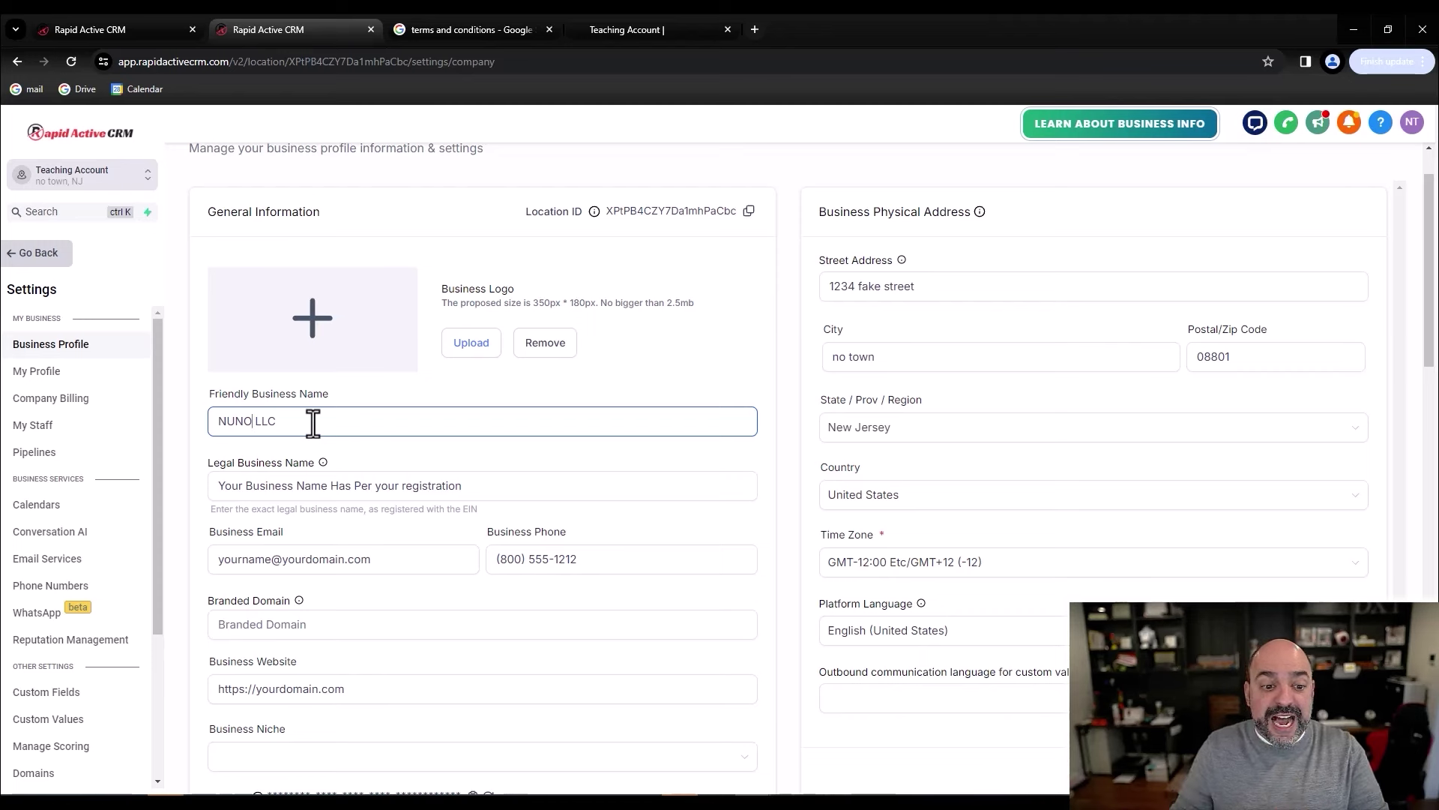
Copy NUNO LLC from the friendly name into the Legal Business Name field.
{"action": "left_click_drag", "start_coordinate": [313, 421], "coordinate": [182, 425]}
{"action": "key", "text": "ctrl+c"}
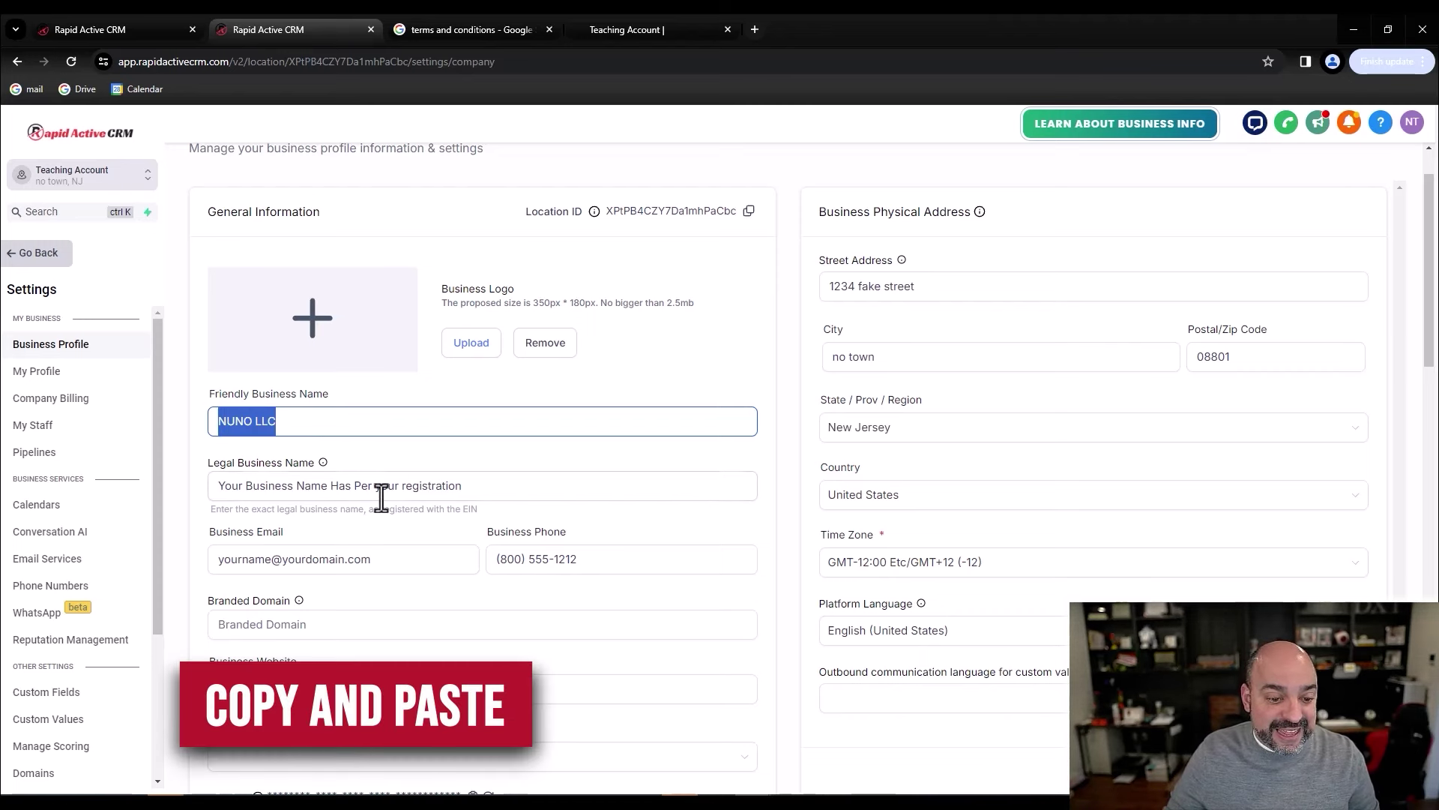
{"action": "left_click_drag", "start_coordinate": [468, 486], "coordinate": [157, 483]}
{"action": "key", "text": "ctrl+v"}
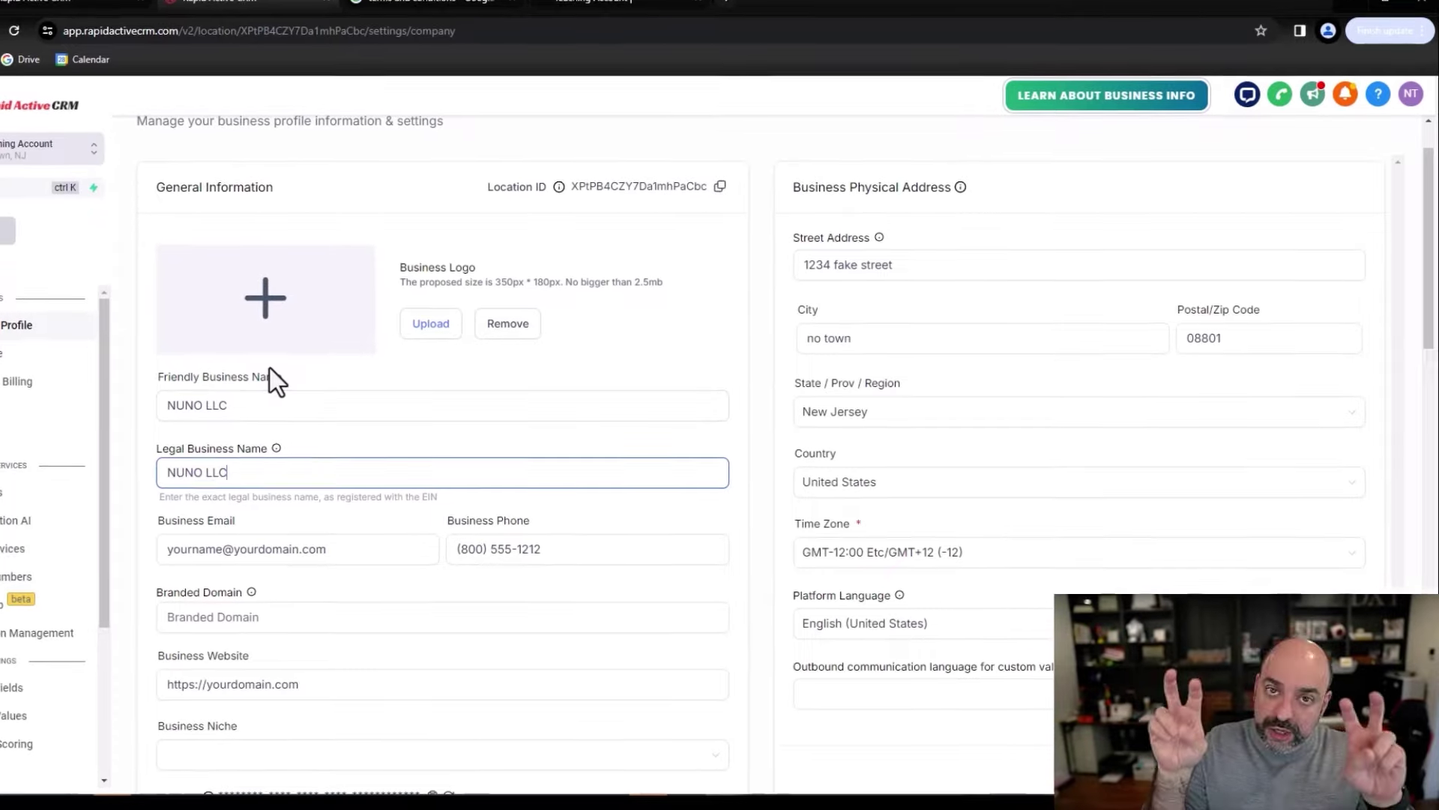
{"action": "left_click_drag", "start_coordinate": [283, 402], "coordinate": [150, 425]}
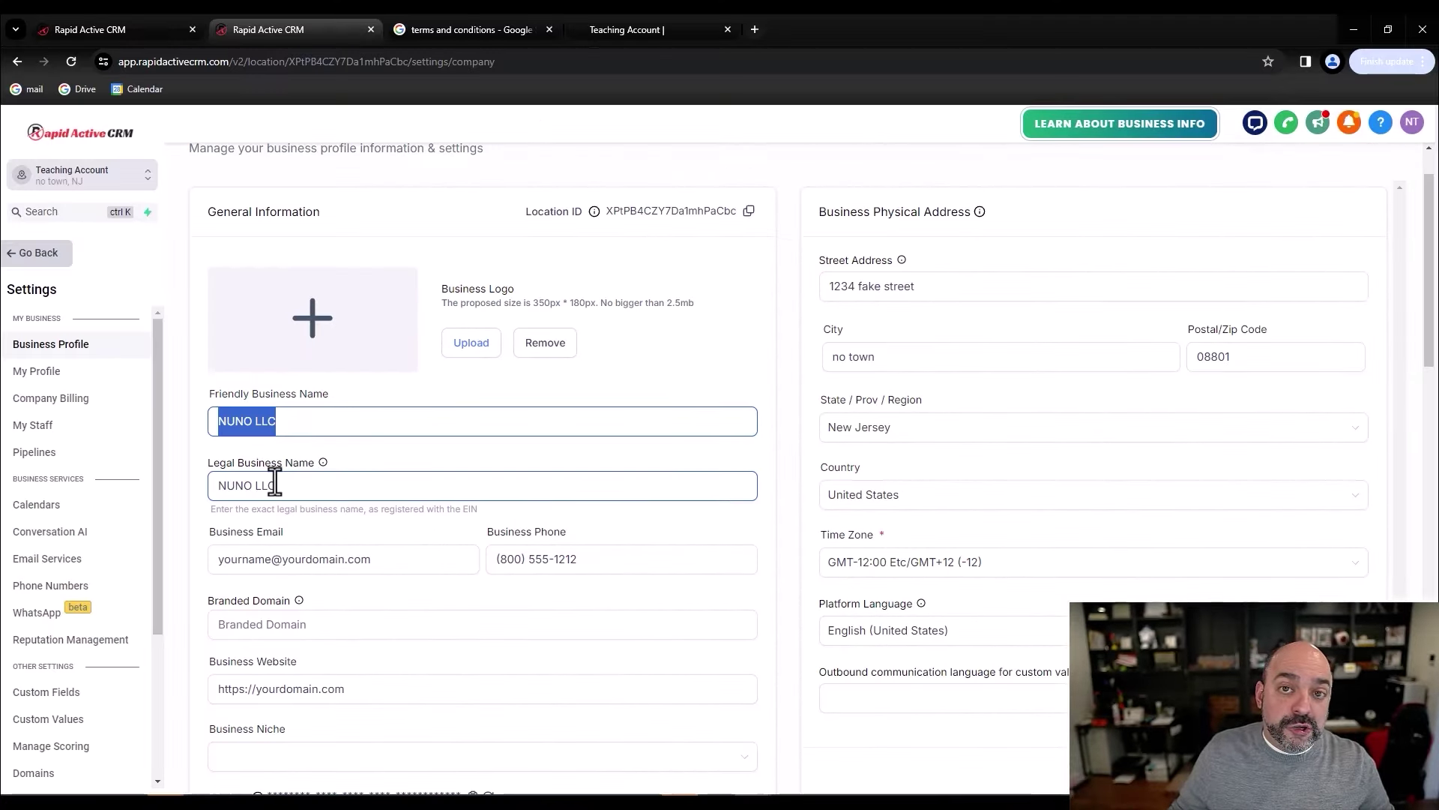
{"action": "scroll", "coordinate": [390, 435], "scroll_direction": "down", "scroll_amount": 1}
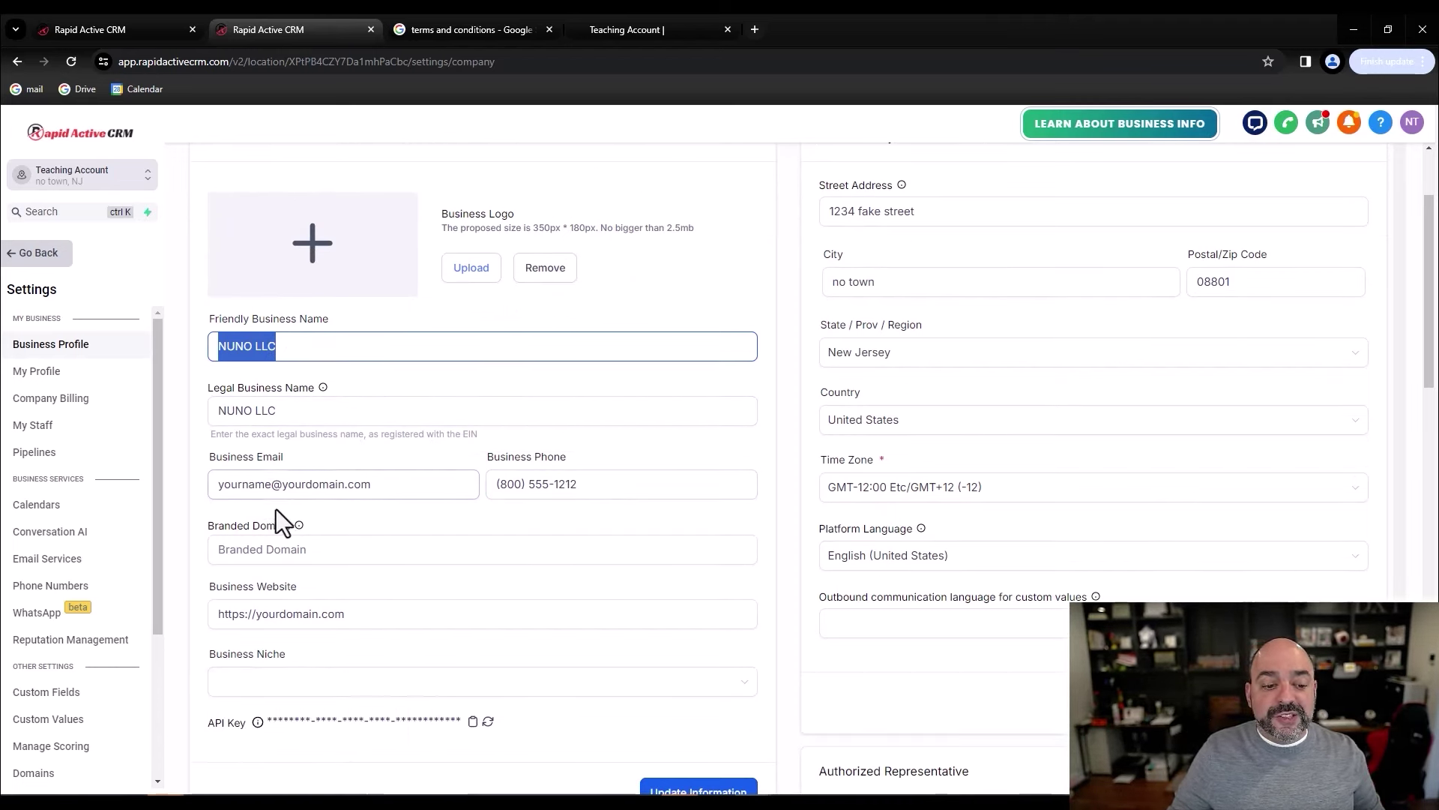
{"action": "left_click", "coordinate": [282, 484]}
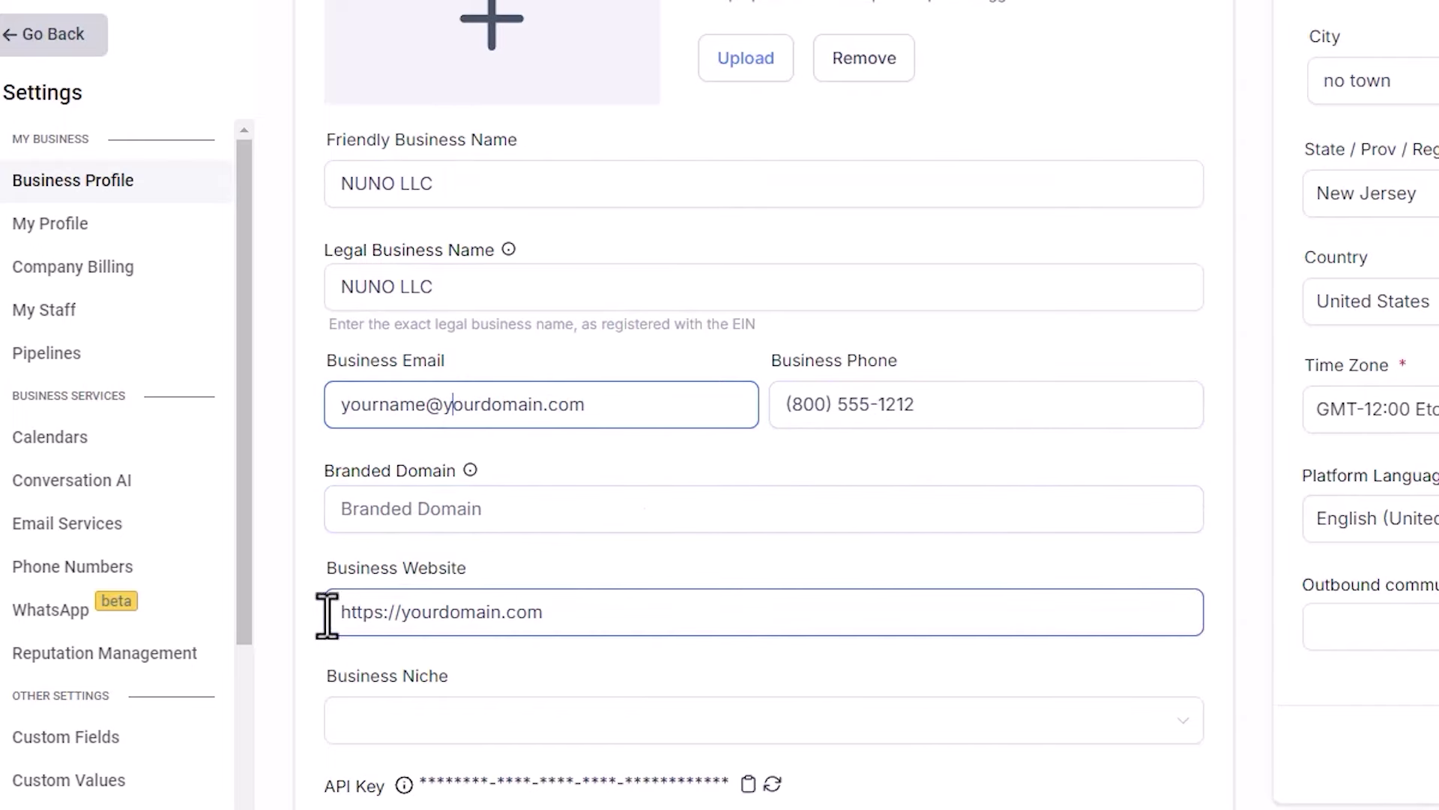
{"action": "left_click", "coordinate": [439, 612]}
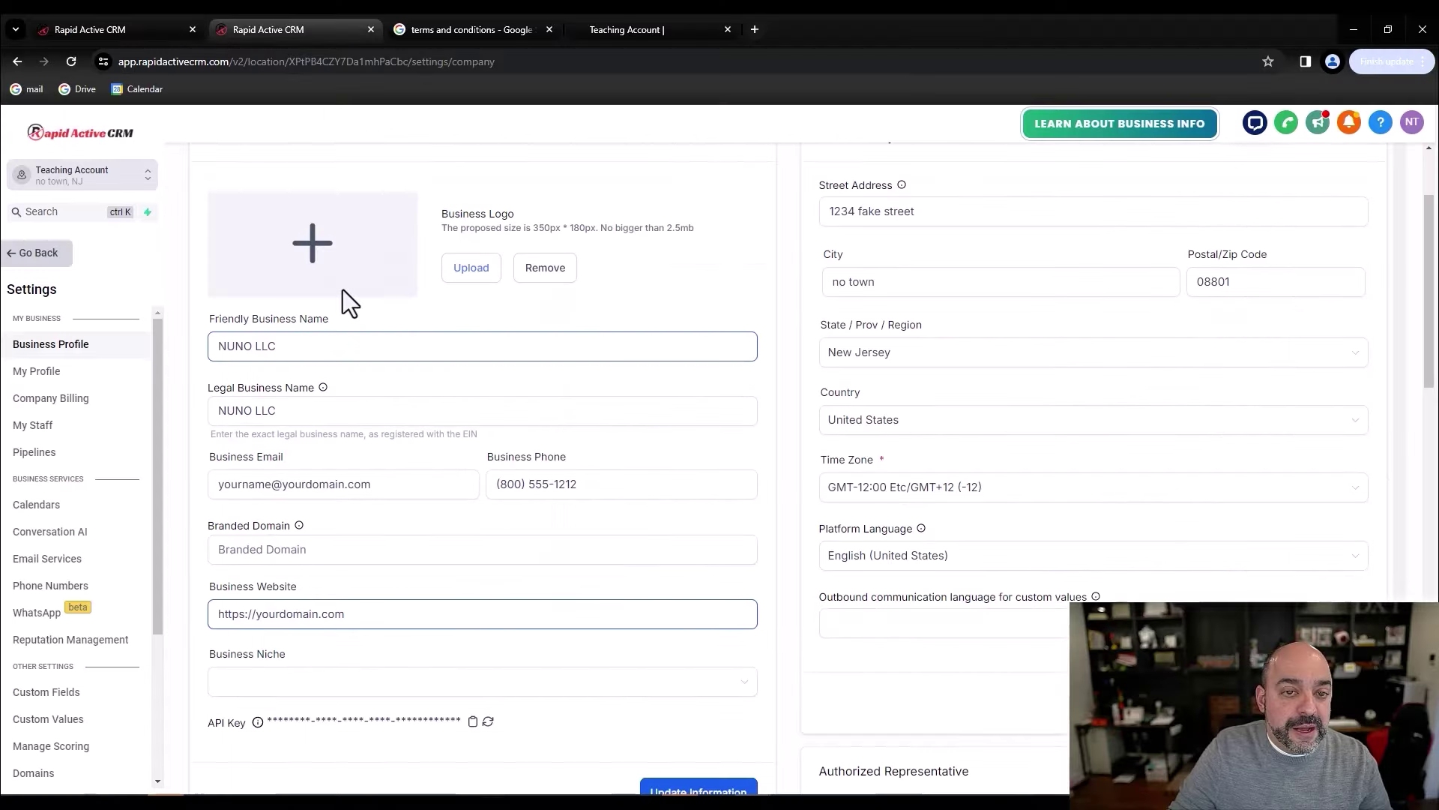
{"action": "left_click", "coordinate": [431, 30]}
{"action": "left_click", "coordinate": [263, 30]}
{"action": "left_click_drag", "start_coordinate": [363, 616], "coordinate": [222, 622]}
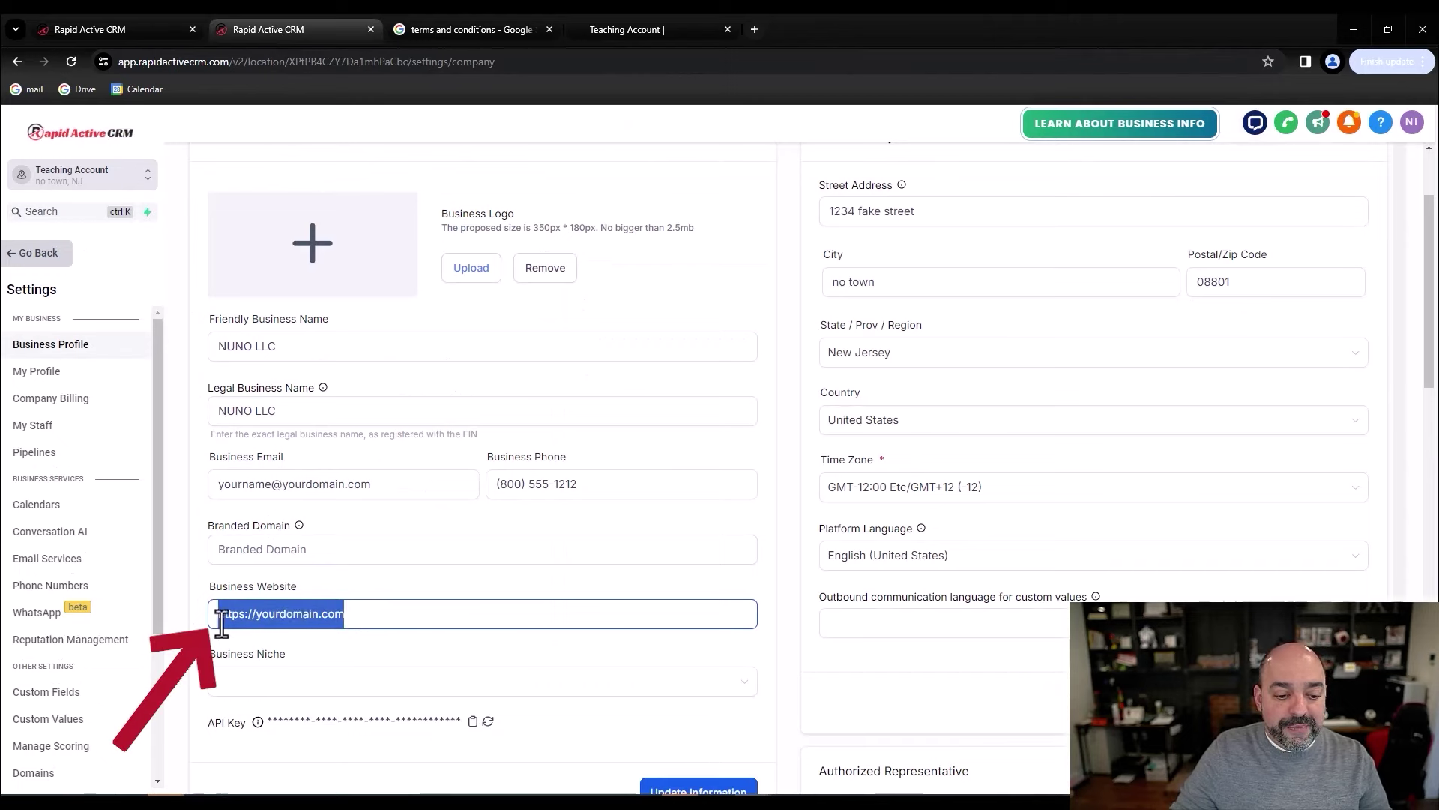
{"action": "right_click", "coordinate": [299, 625]}
{"action": "left_click", "coordinate": [375, 343]}
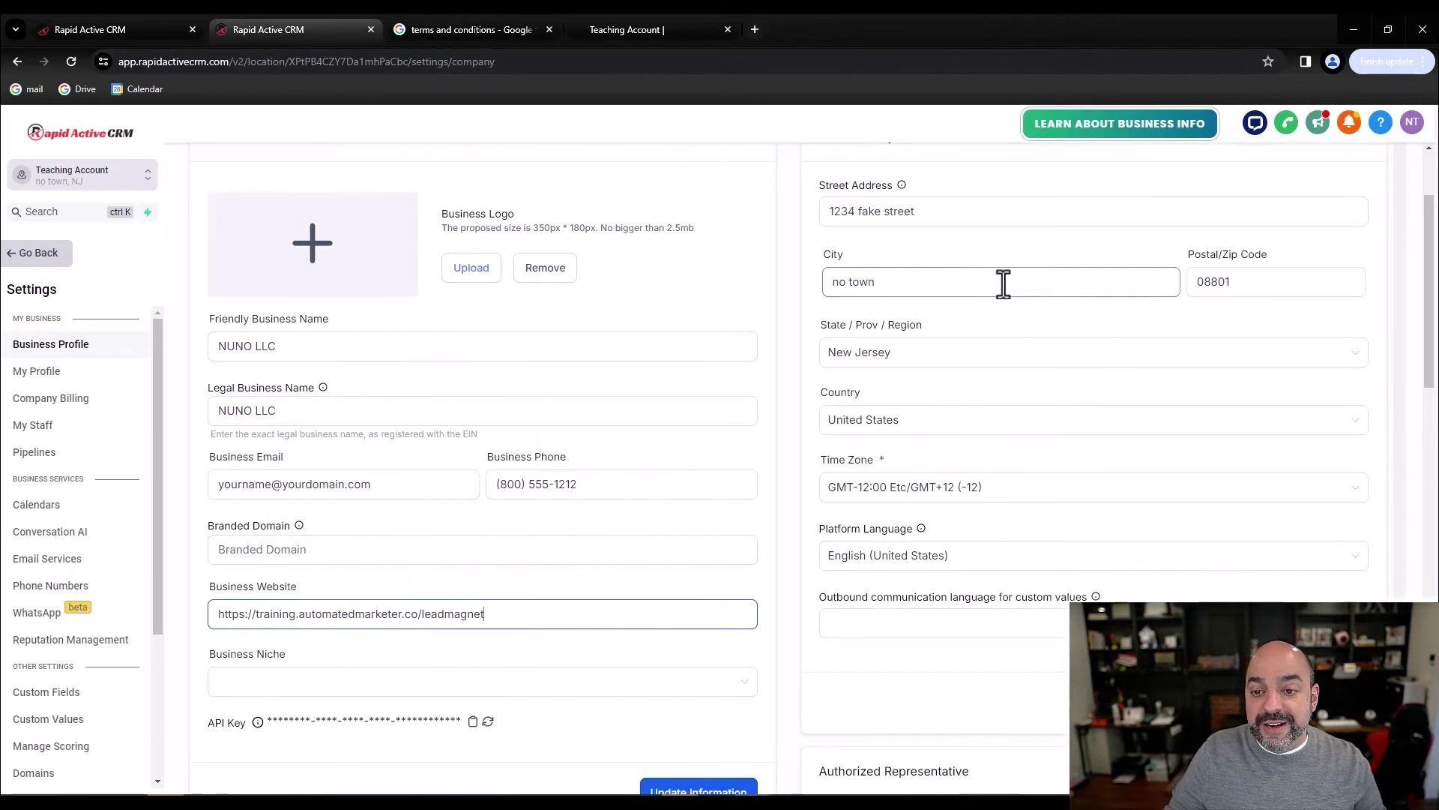
{"action": "scroll", "coordinate": [1003, 284], "scroll_direction": "up", "scroll_amount": 1}
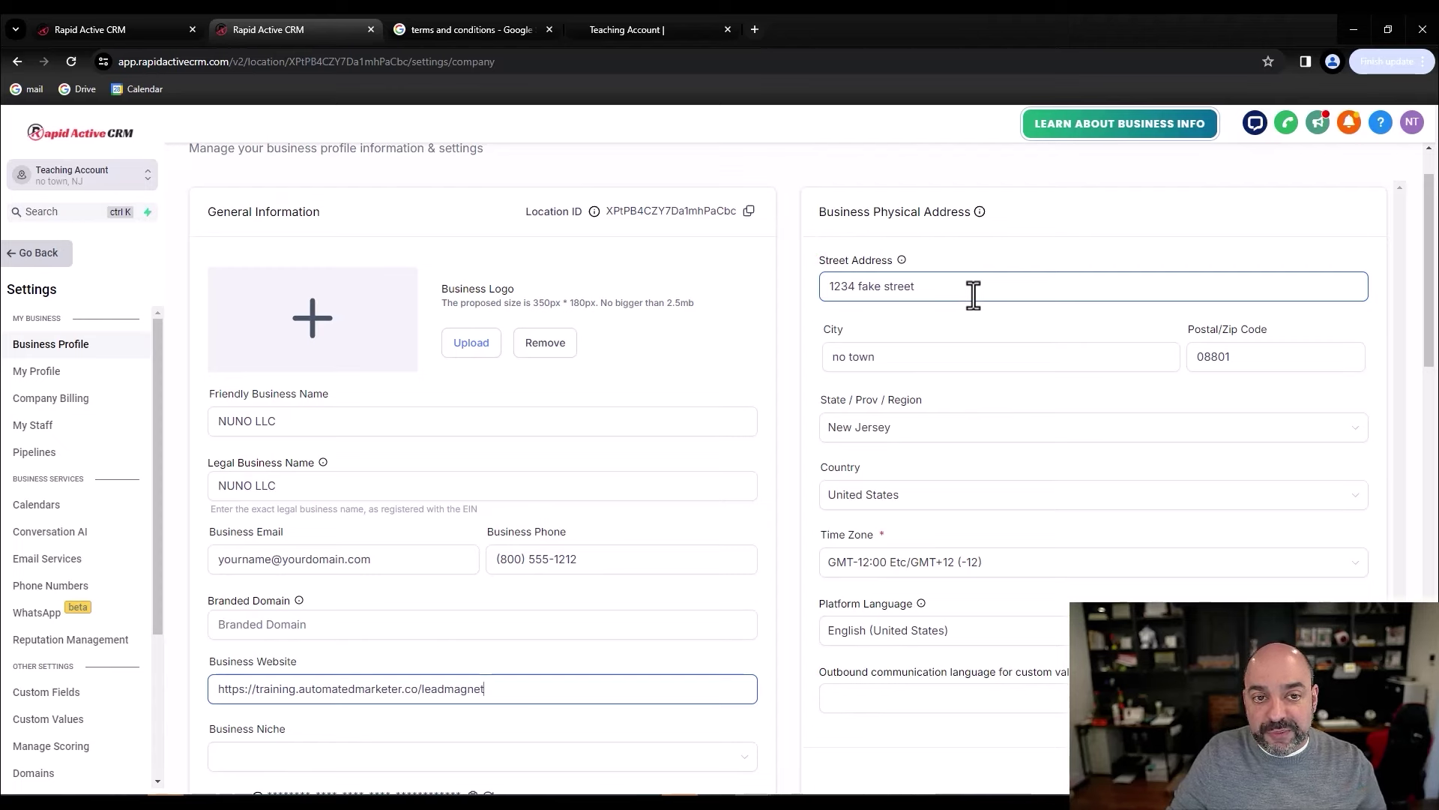
Check the lead magnet funnel and its URL in the funnels list, then return to Business Profile.
{"action": "left_click", "coordinate": [39, 30]}
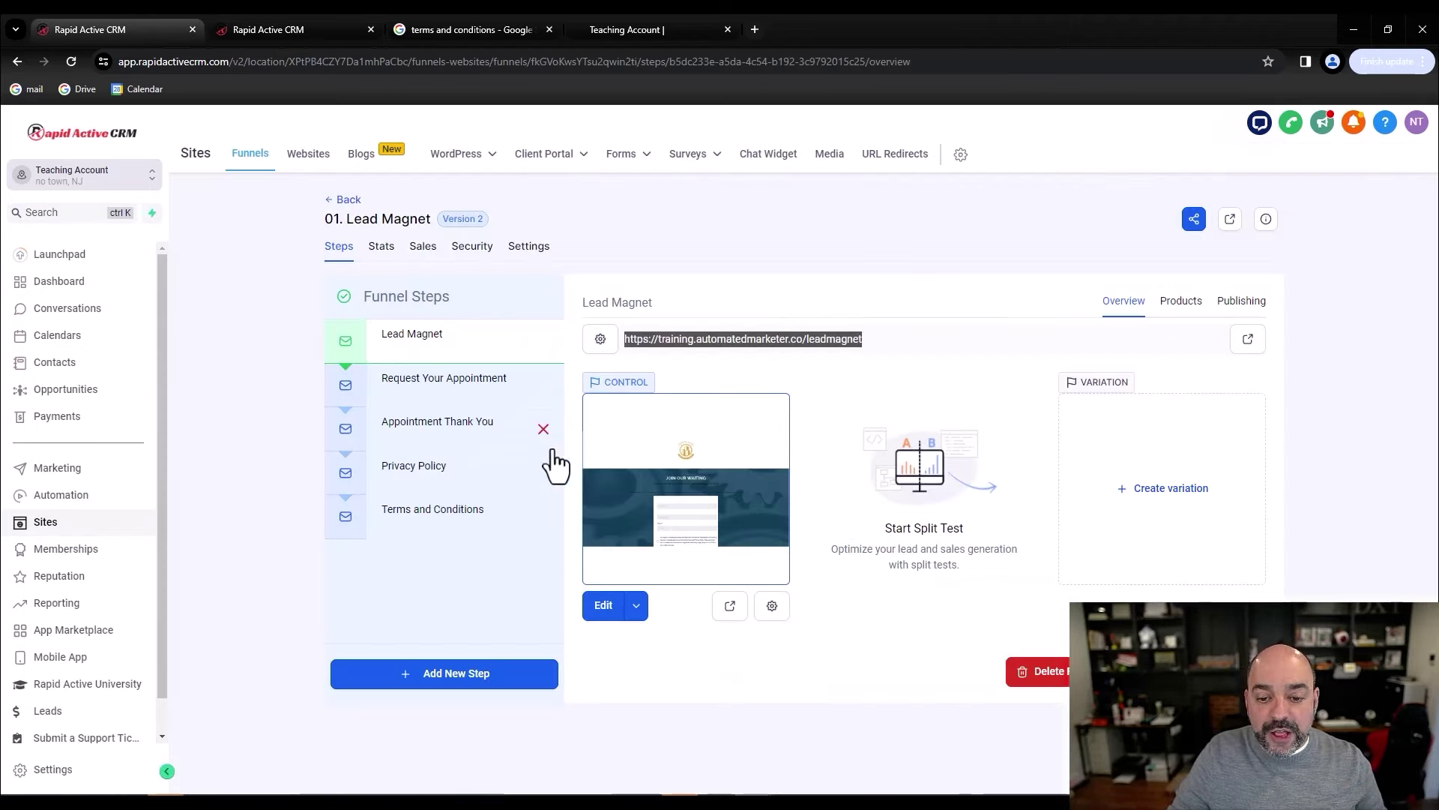
{"action": "left_click", "coordinate": [341, 199]}
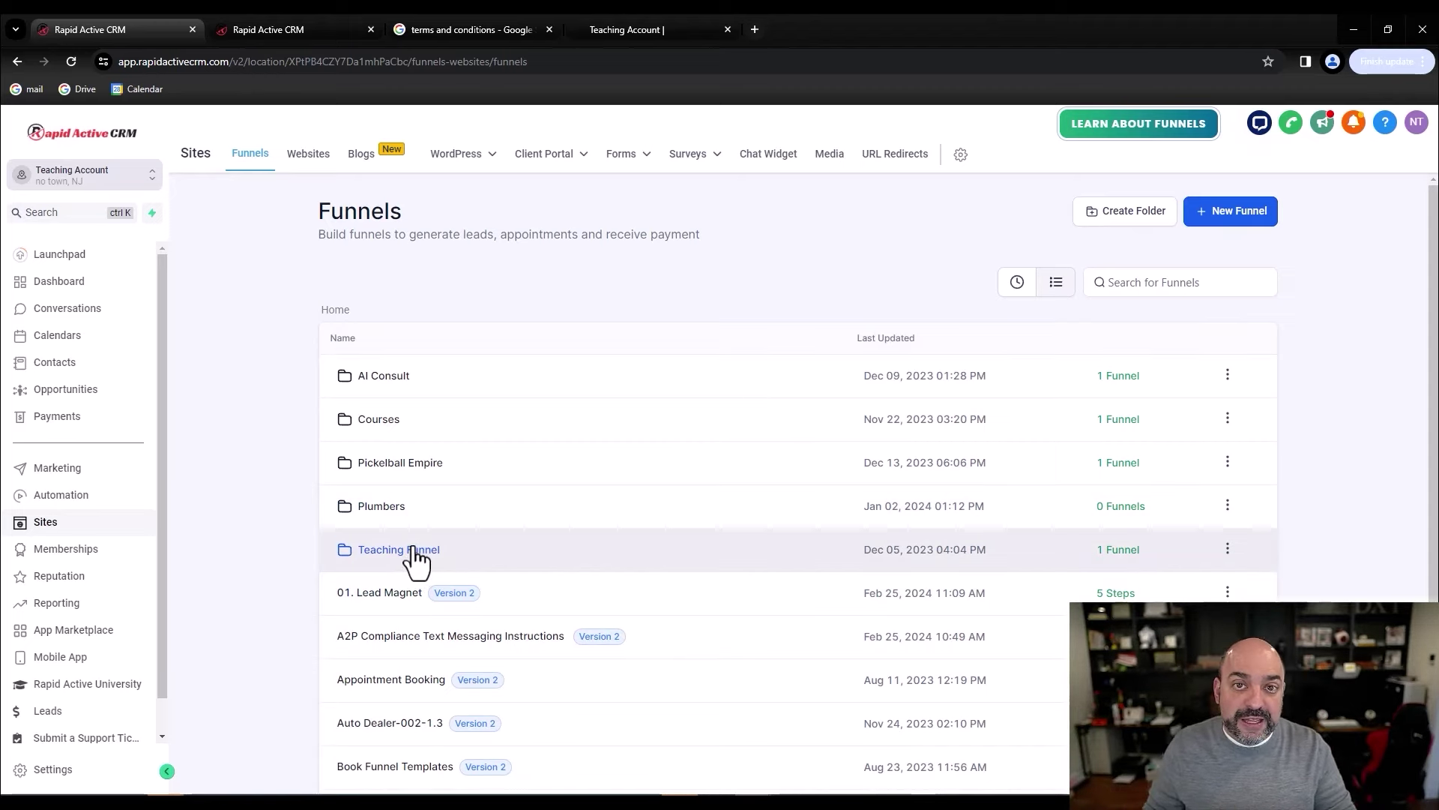
{"action": "left_click", "coordinate": [304, 30]}
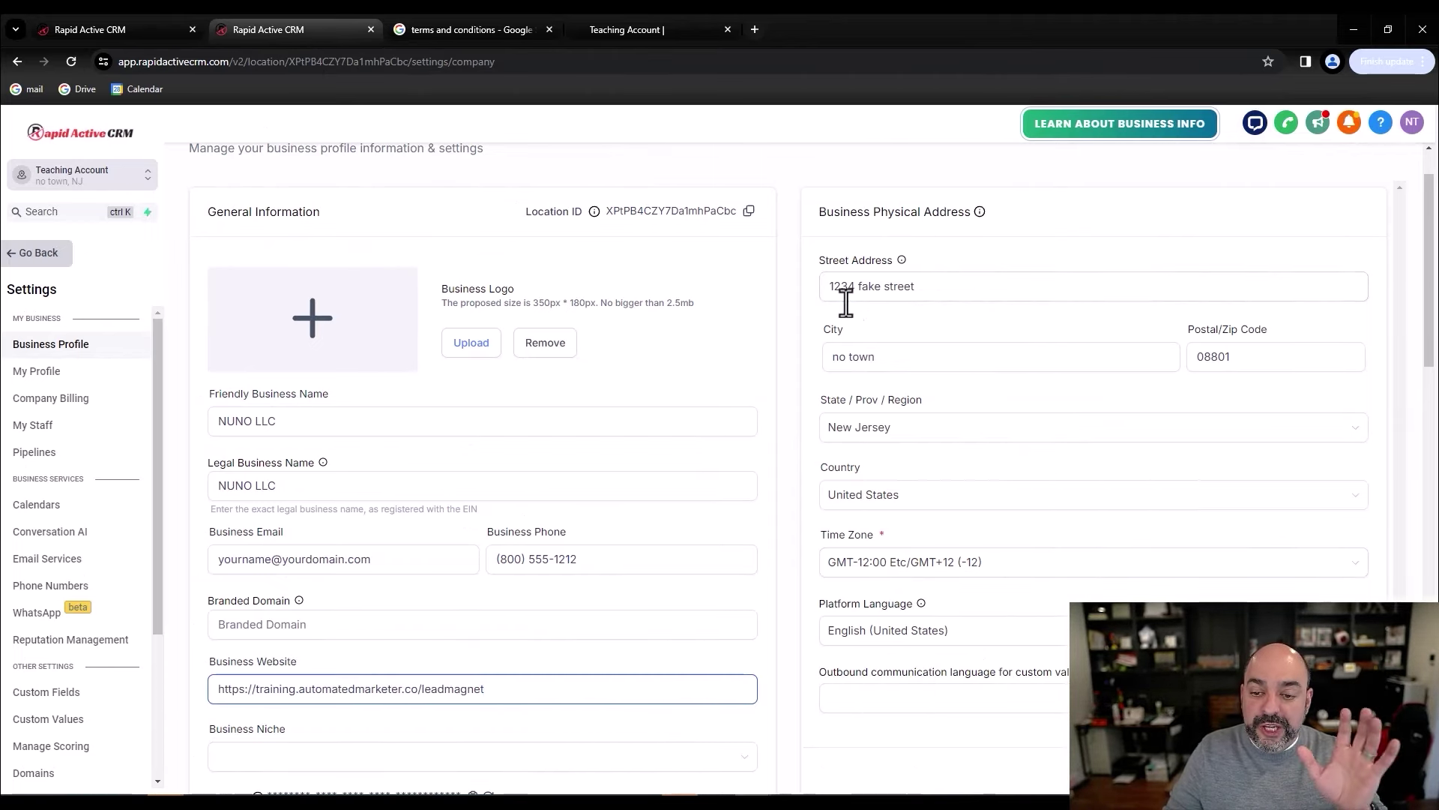
{"action": "left_click", "coordinate": [112, 27]}
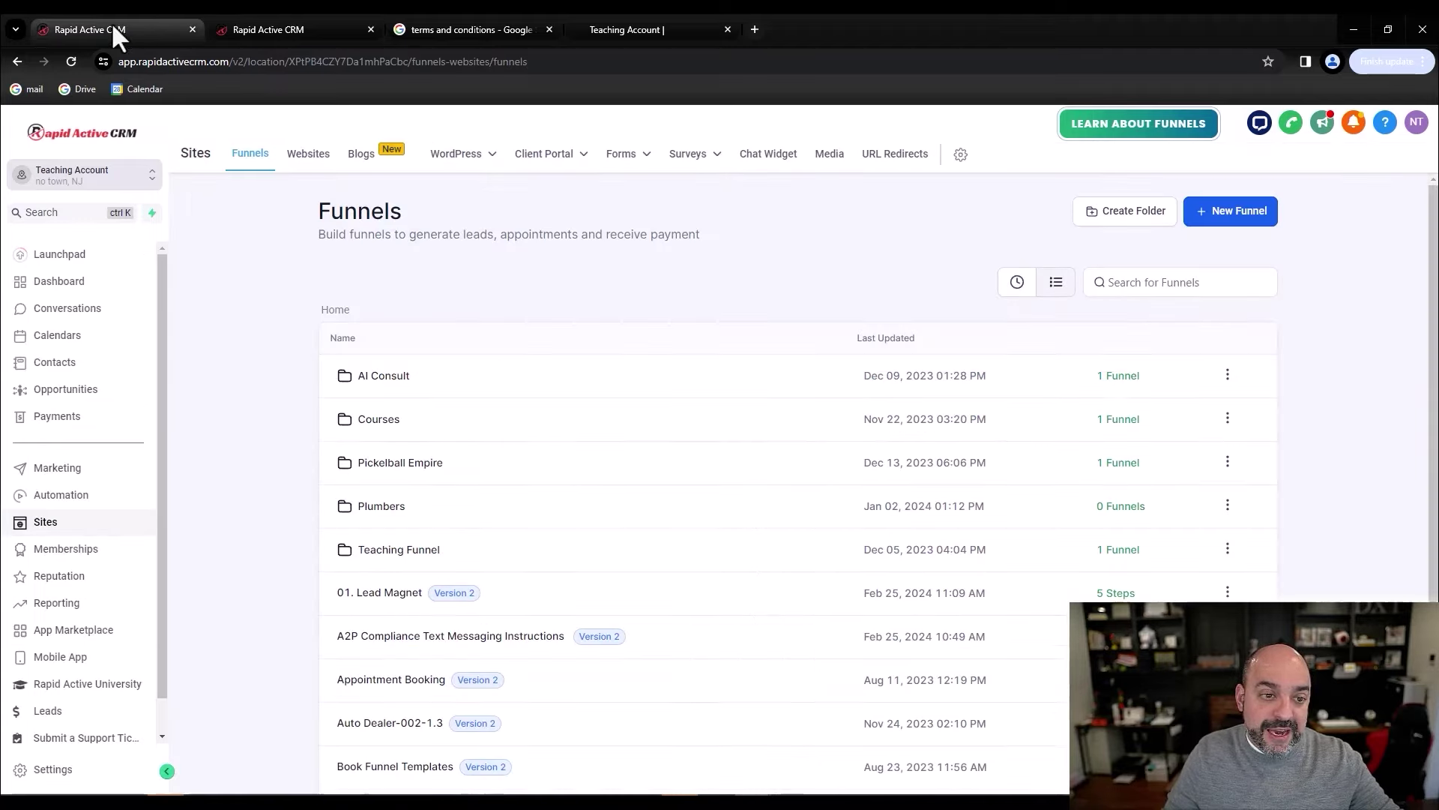
{"action": "left_click", "coordinate": [264, 29]}
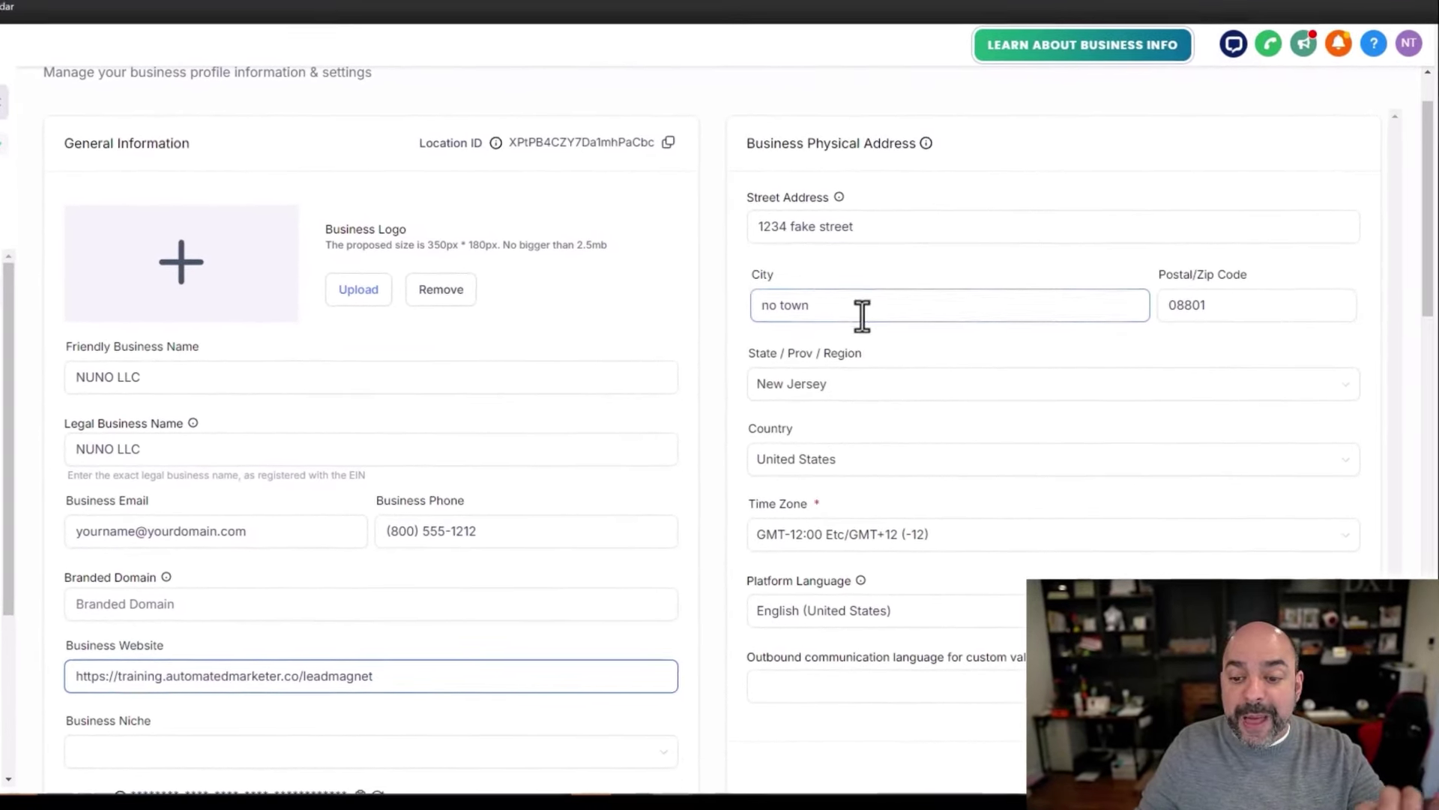
{"action": "scroll", "coordinate": [851, 296], "scroll_direction": "down", "scroll_amount": 10}
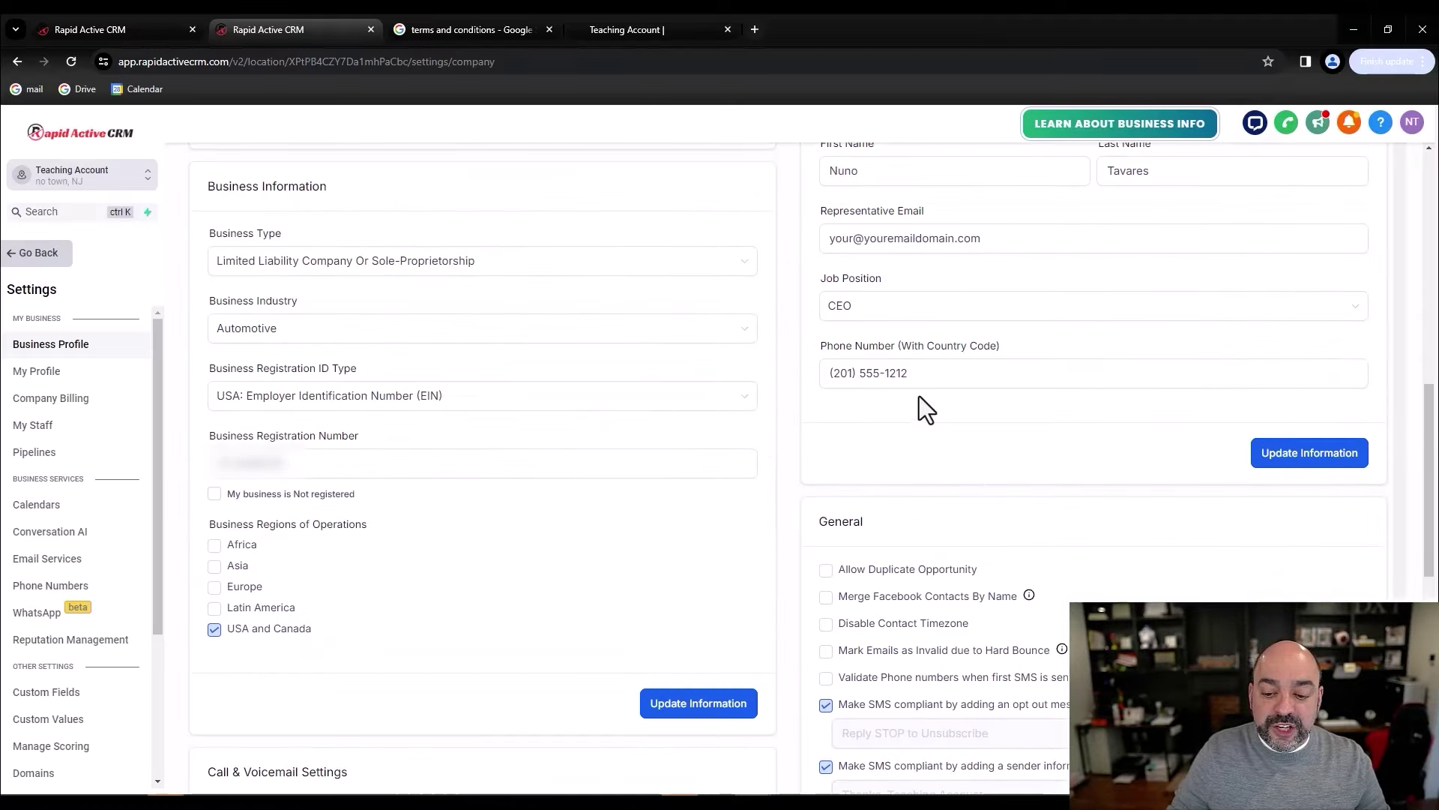
{"action": "scroll", "coordinate": [922, 405], "scroll_direction": "up", "scroll_amount": 3}
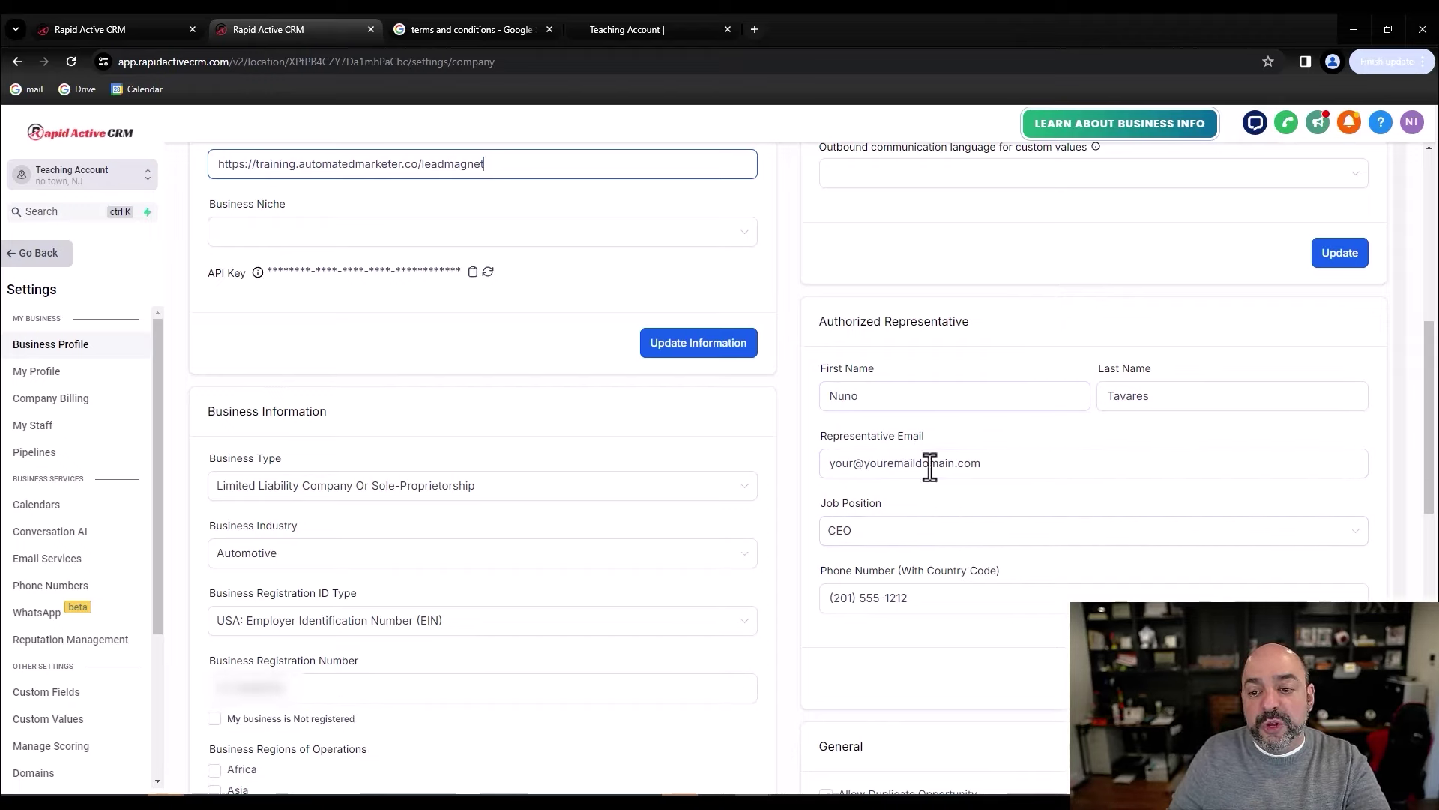
{"action": "scroll", "coordinate": [954, 420], "scroll_direction": "down", "scroll_amount": 1}
{"action": "scroll", "coordinate": [948, 420], "scroll_direction": "down", "scroll_amount": 1}
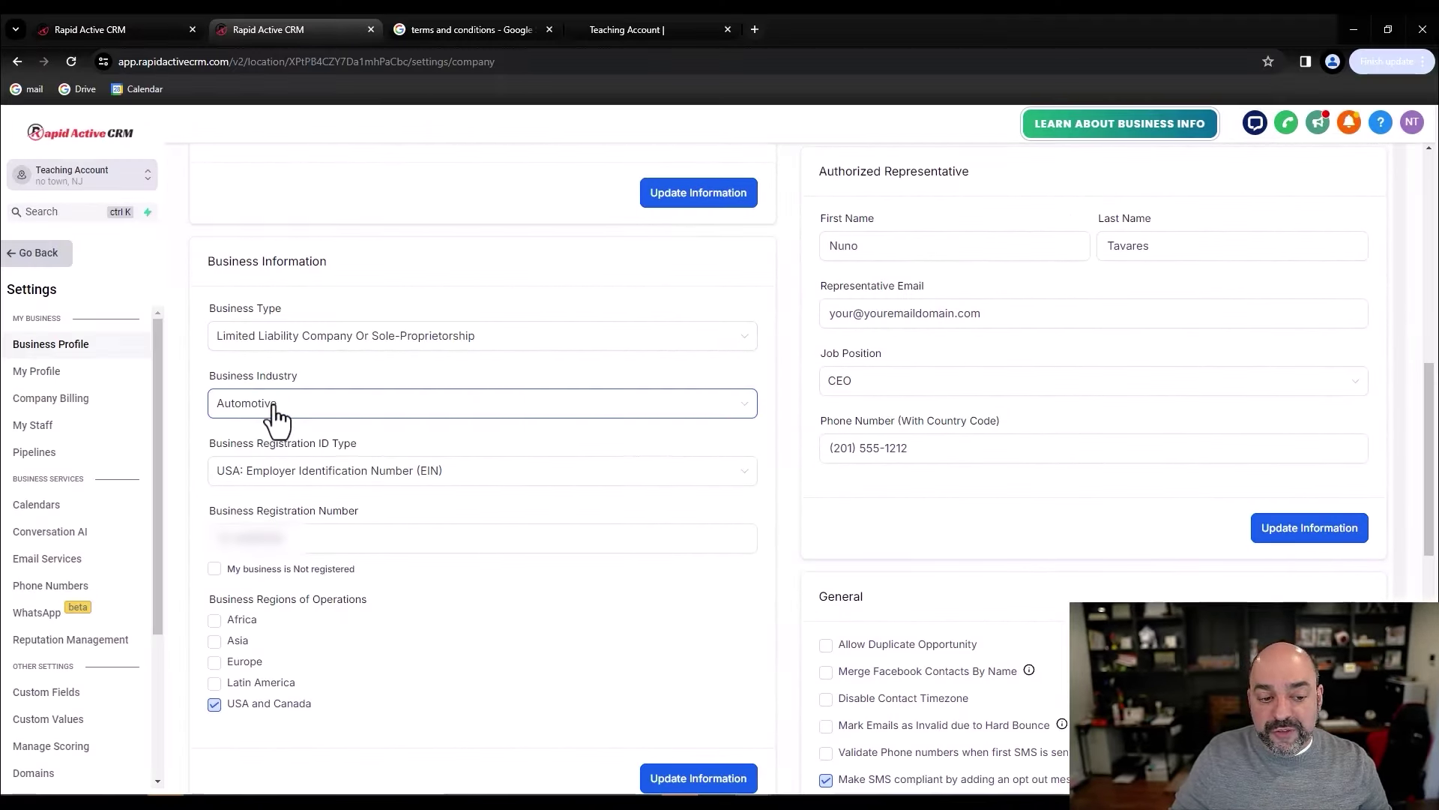
{"action": "left_click", "coordinate": [360, 488]}
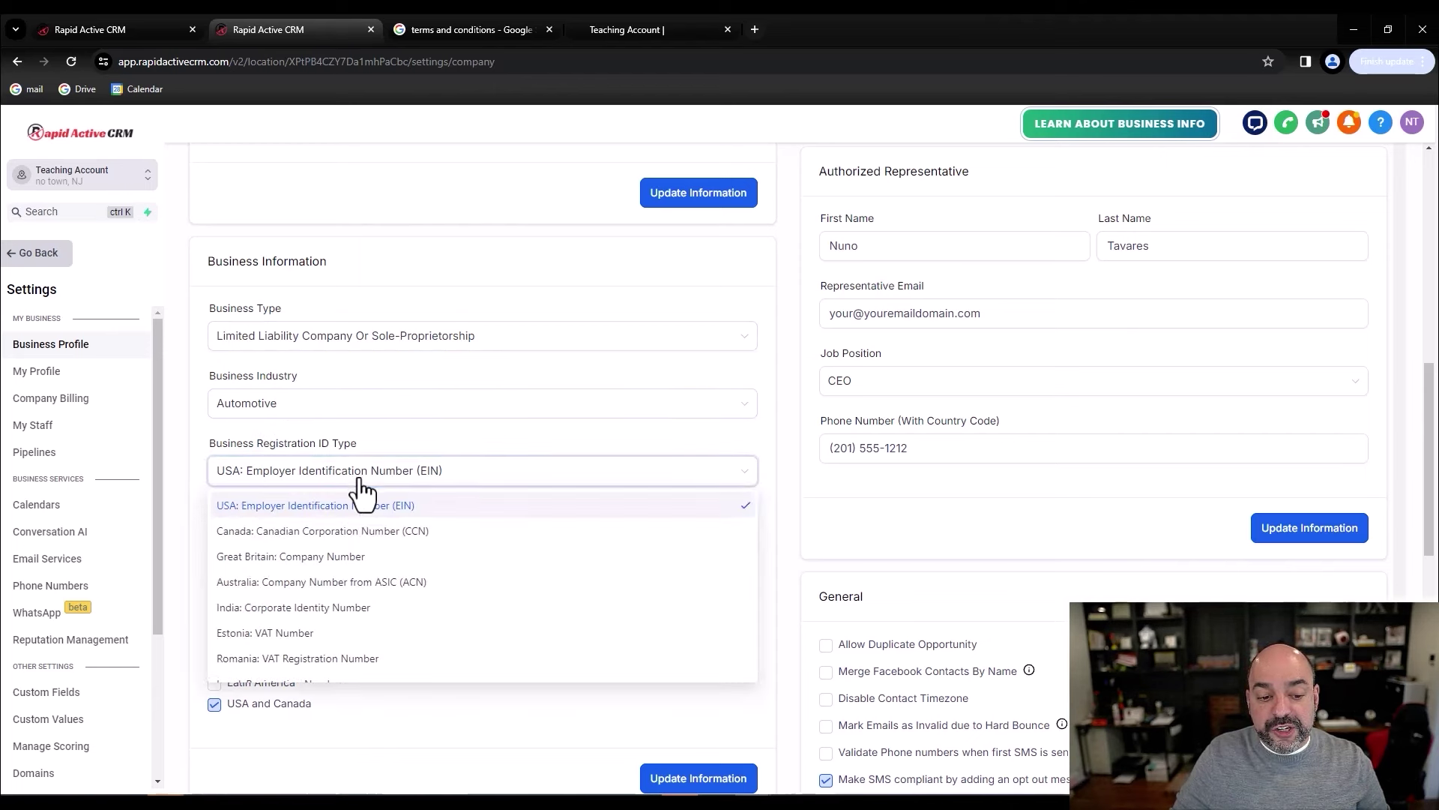
{"action": "left_click", "coordinate": [452, 435]}
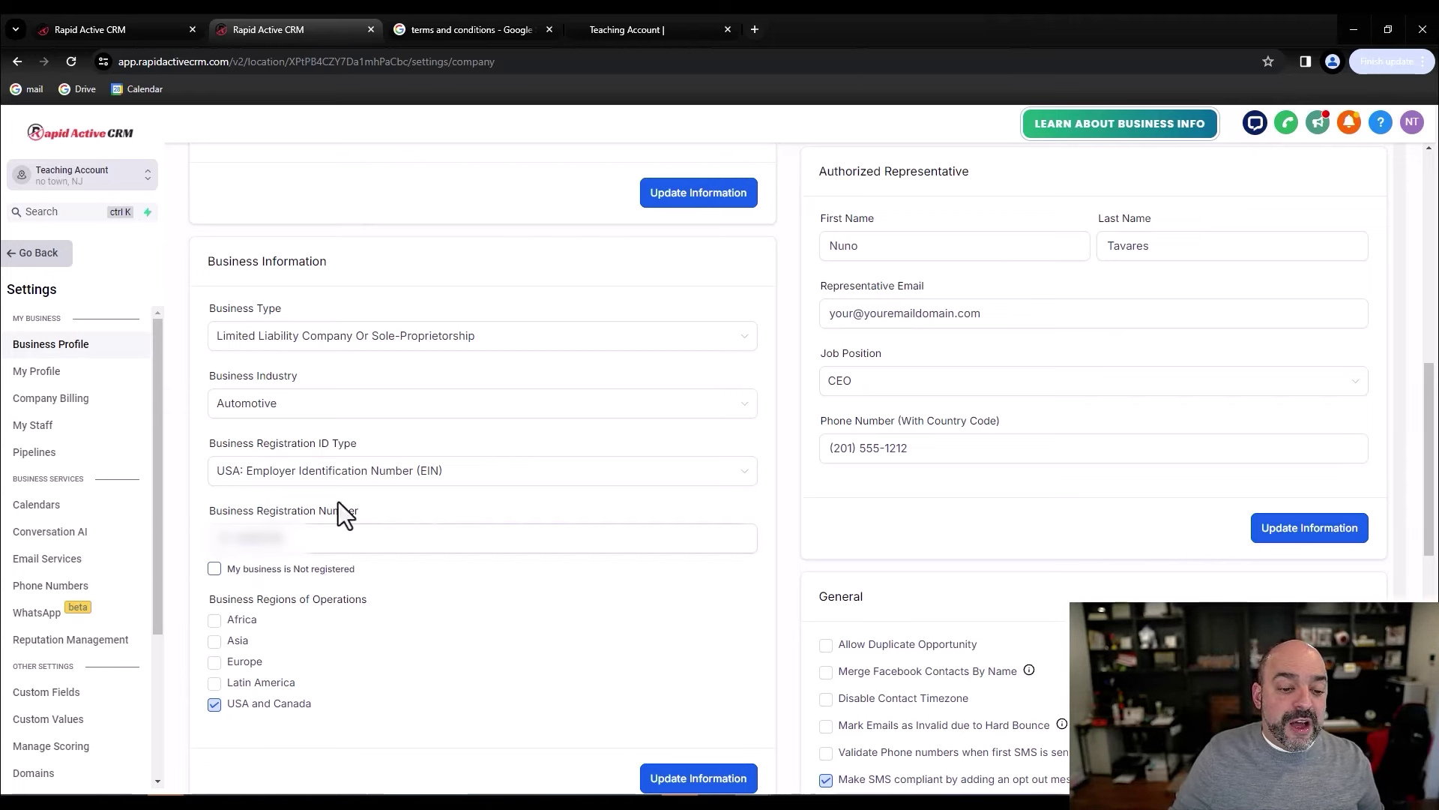
{"action": "left_click", "coordinate": [388, 472]}
{"action": "scroll", "coordinate": [392, 532], "scroll_direction": "up", "scroll_amount": 2}
{"action": "scroll", "coordinate": [514, 546], "scroll_direction": "down", "scroll_amount": 3}
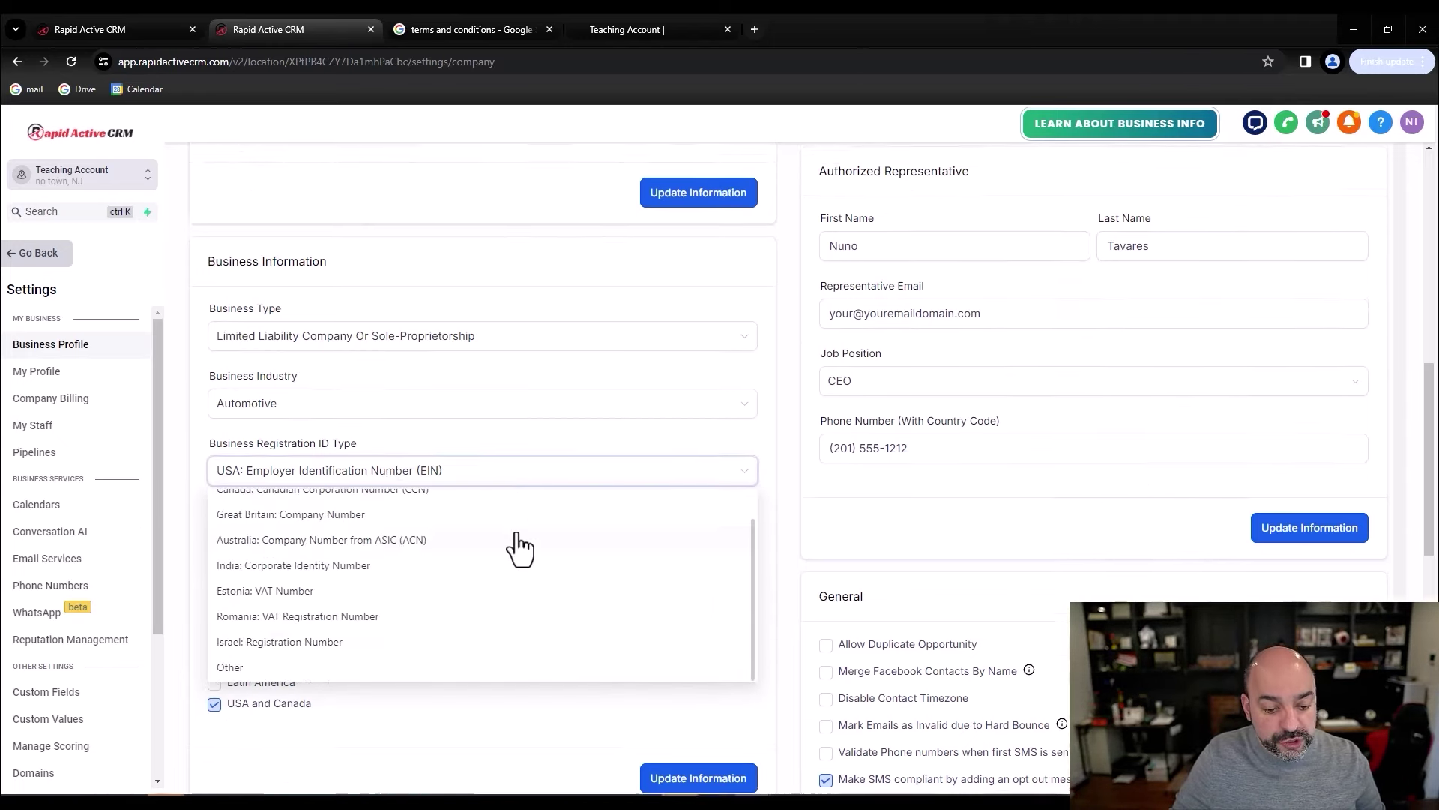
{"action": "left_click", "coordinate": [517, 337]}
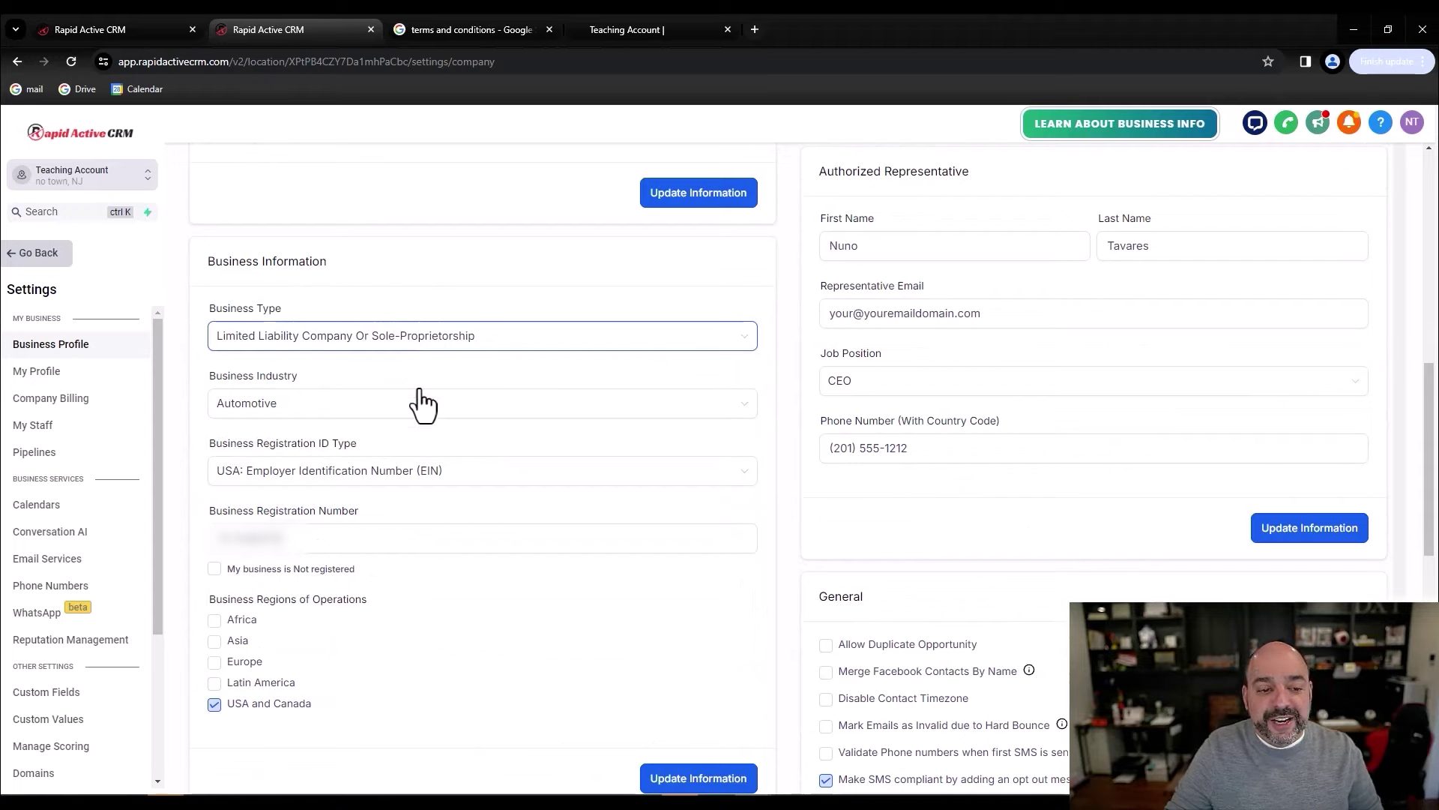
{"action": "scroll", "coordinate": [424, 405], "scroll_direction": "up", "scroll_amount": 7}
{"action": "scroll", "coordinate": [820, 389], "scroll_direction": "down", "scroll_amount": 4}
{"action": "scroll", "coordinate": [811, 399], "scroll_direction": "up", "scroll_amount": 4}
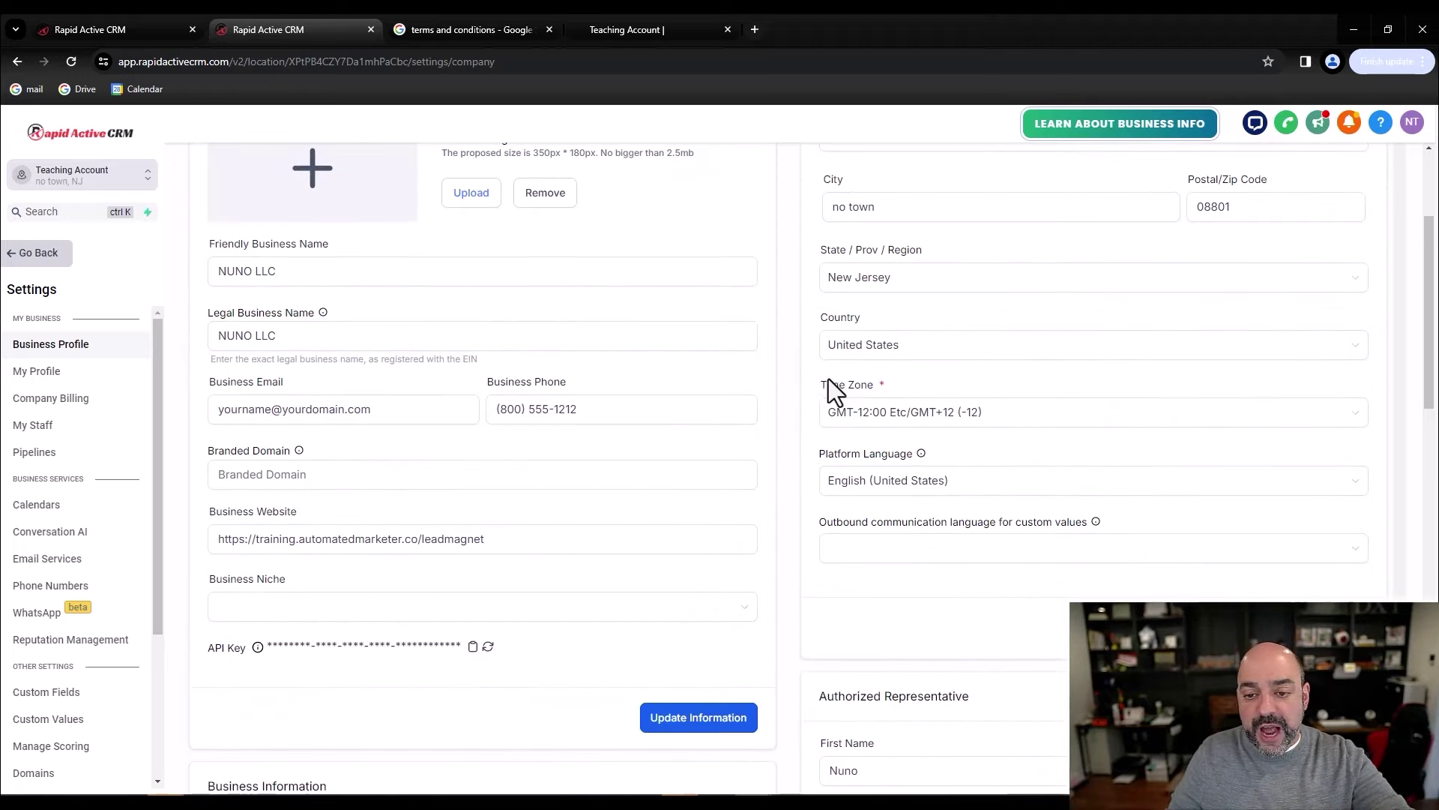
{"action": "scroll", "coordinate": [702, 379], "scroll_direction": "down", "scroll_amount": 5}
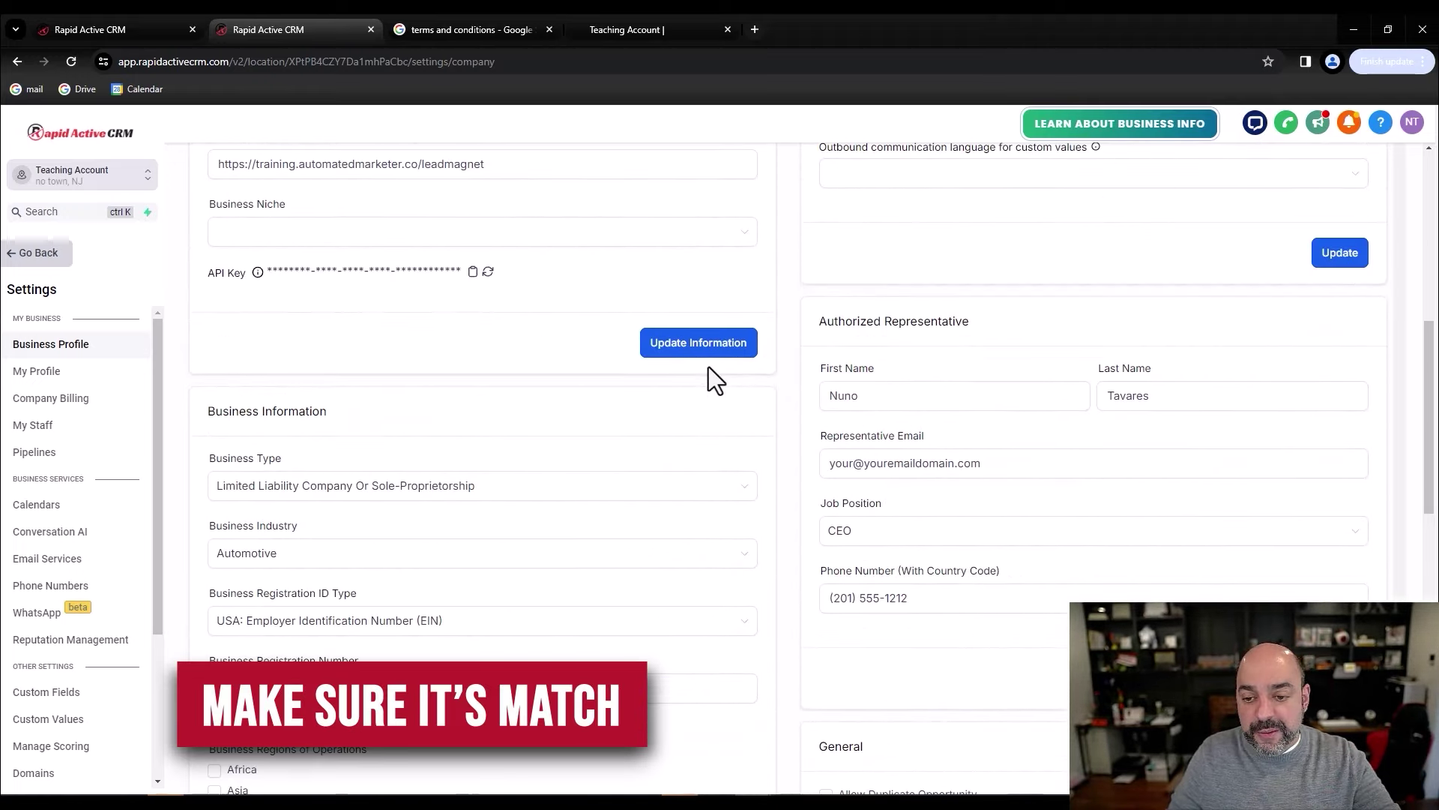
{"action": "scroll", "coordinate": [709, 367], "scroll_direction": "down", "scroll_amount": 4}
{"action": "scroll", "coordinate": [675, 371], "scroll_direction": "down", "scroll_amount": 3}
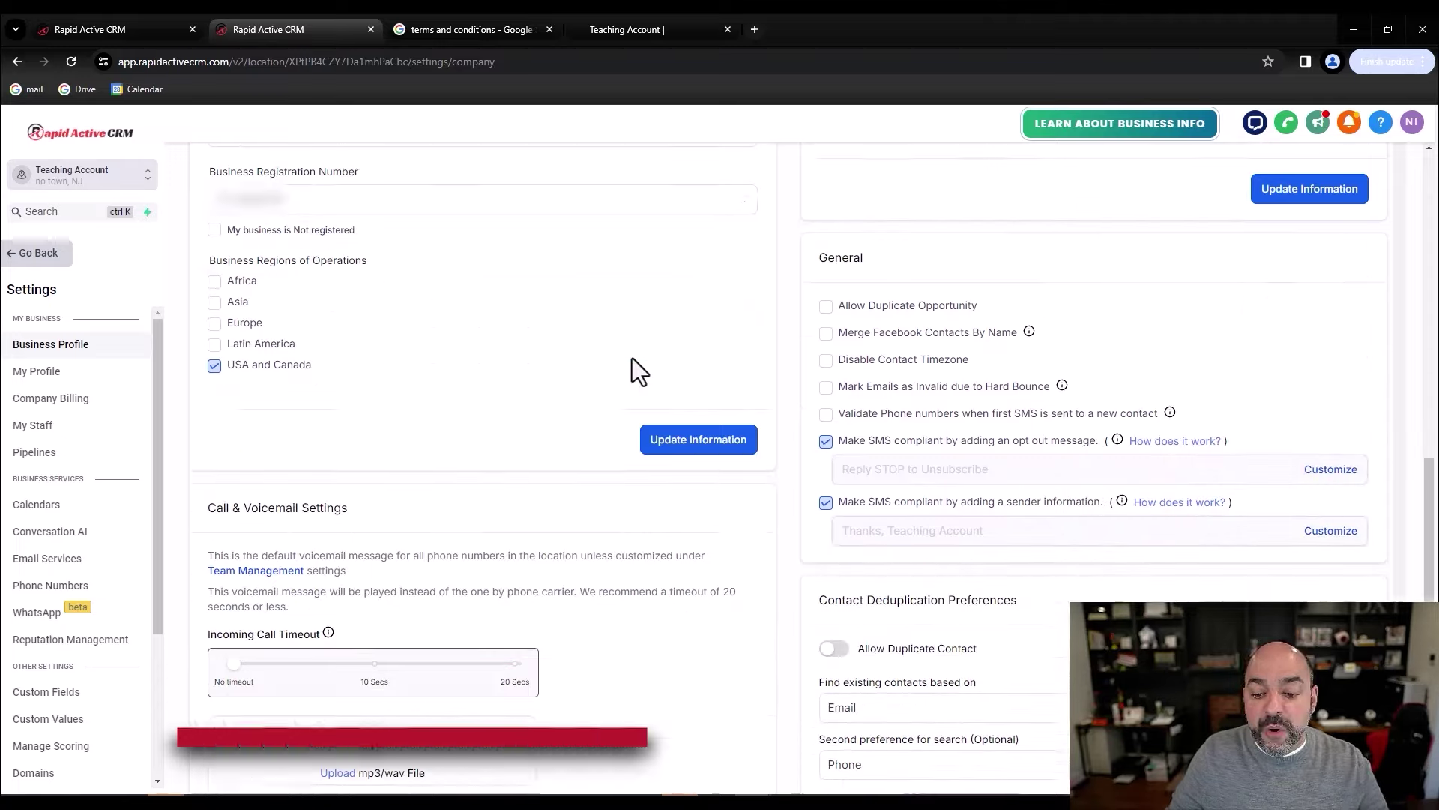
{"action": "scroll", "coordinate": [714, 375], "scroll_direction": "up", "scroll_amount": 8}
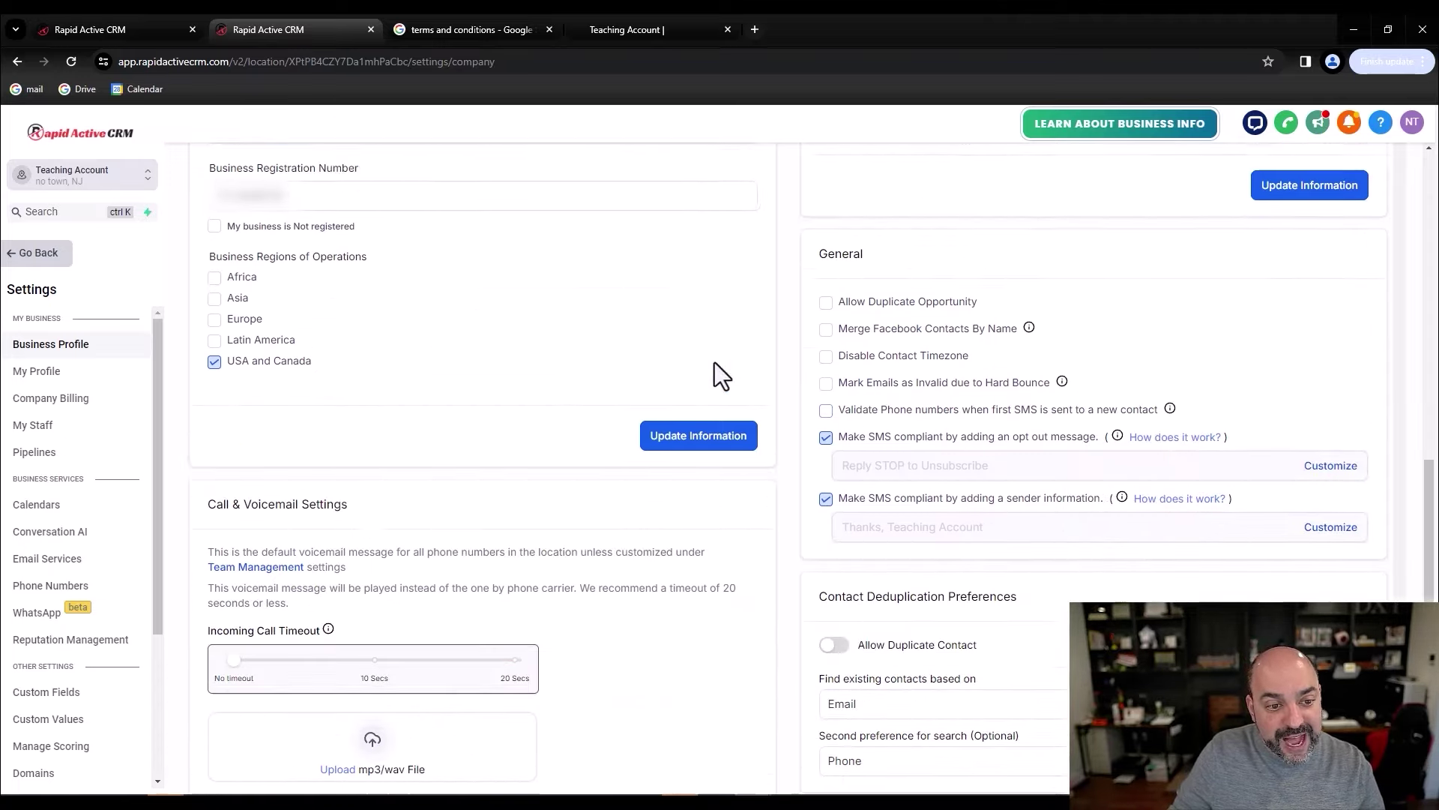
{"action": "scroll", "coordinate": [223, 367], "scroll_direction": "down", "scroll_amount": 3}
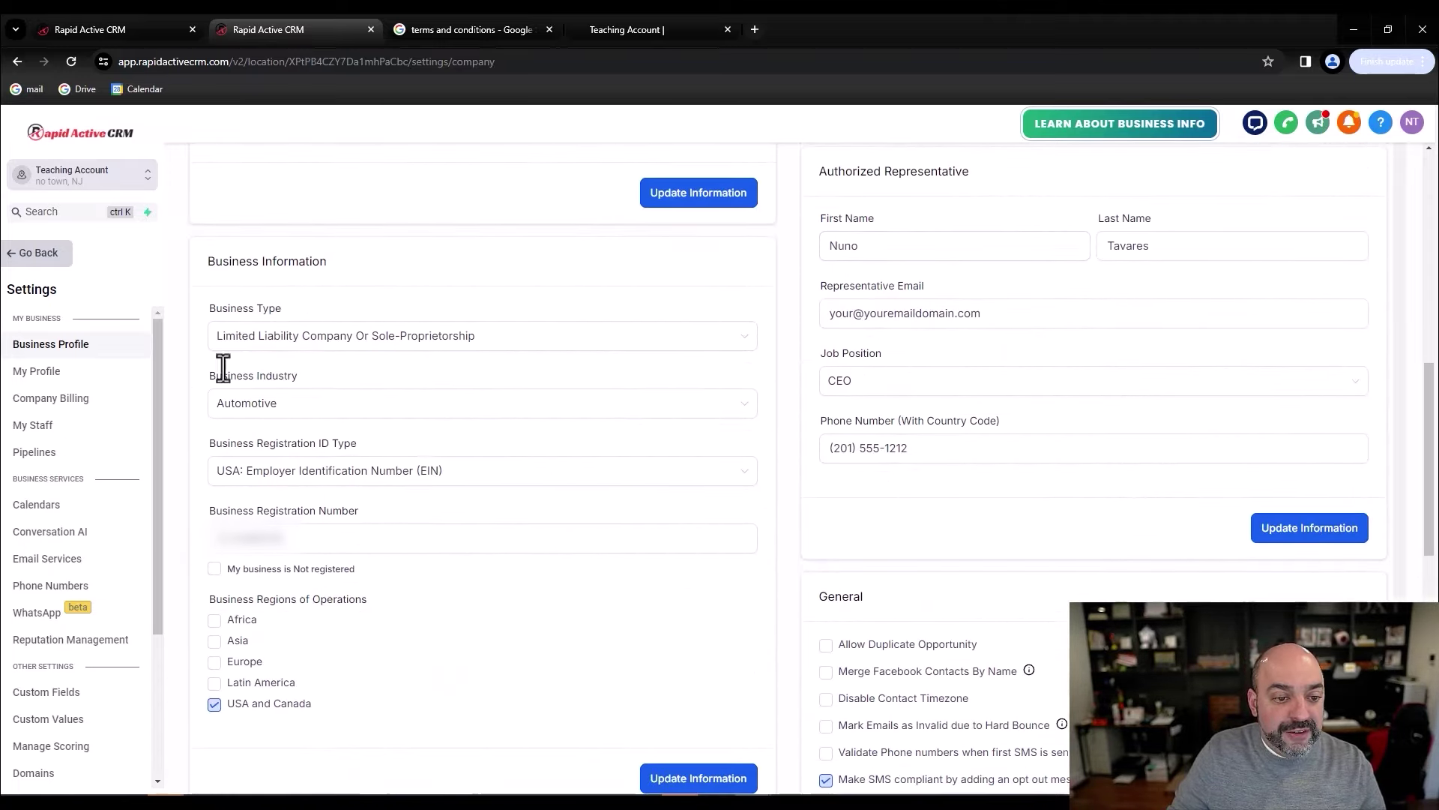
{"action": "scroll", "coordinate": [467, 296], "scroll_direction": "down", "scroll_amount": 4}
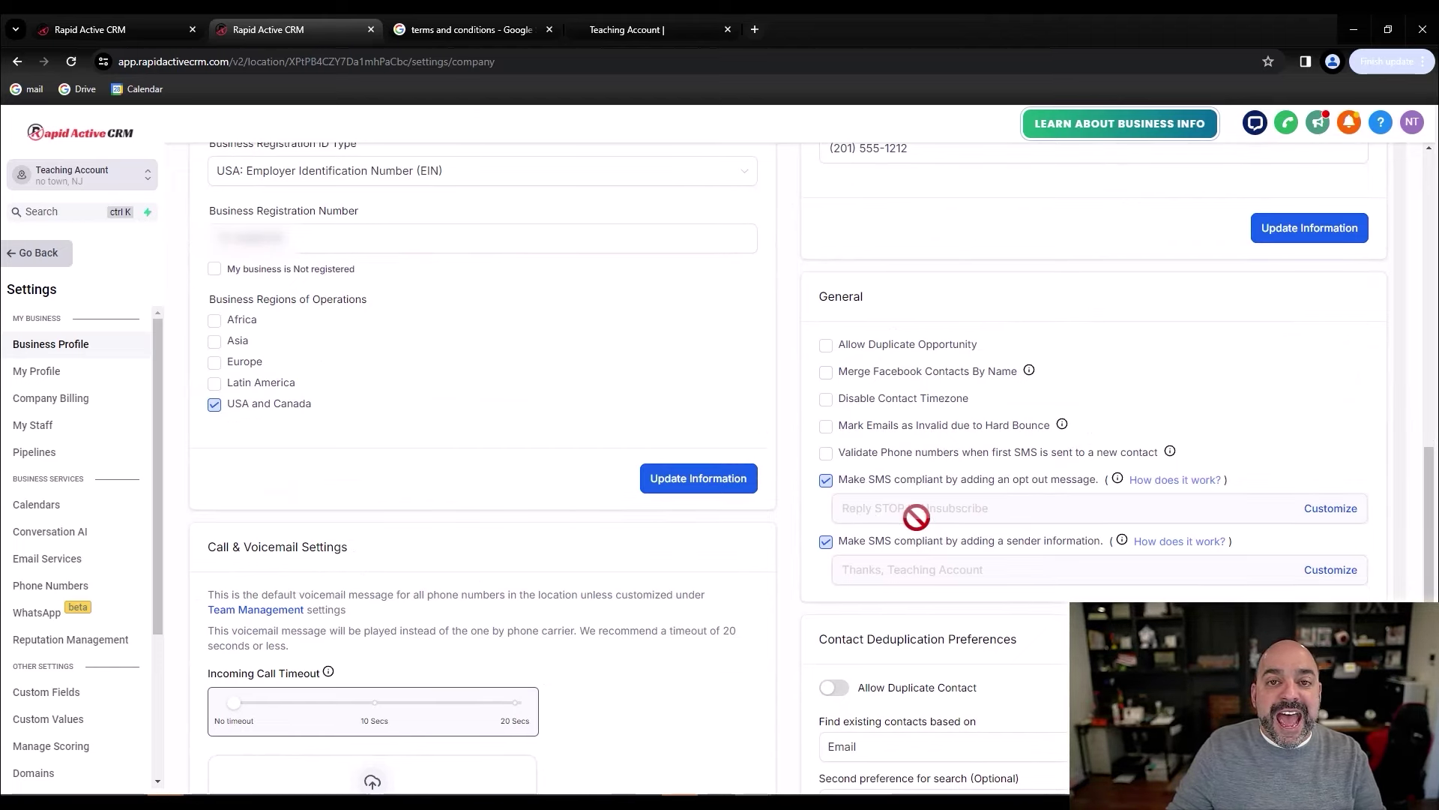
{"action": "scroll", "coordinate": [921, 511], "scroll_direction": "down", "scroll_amount": 2}
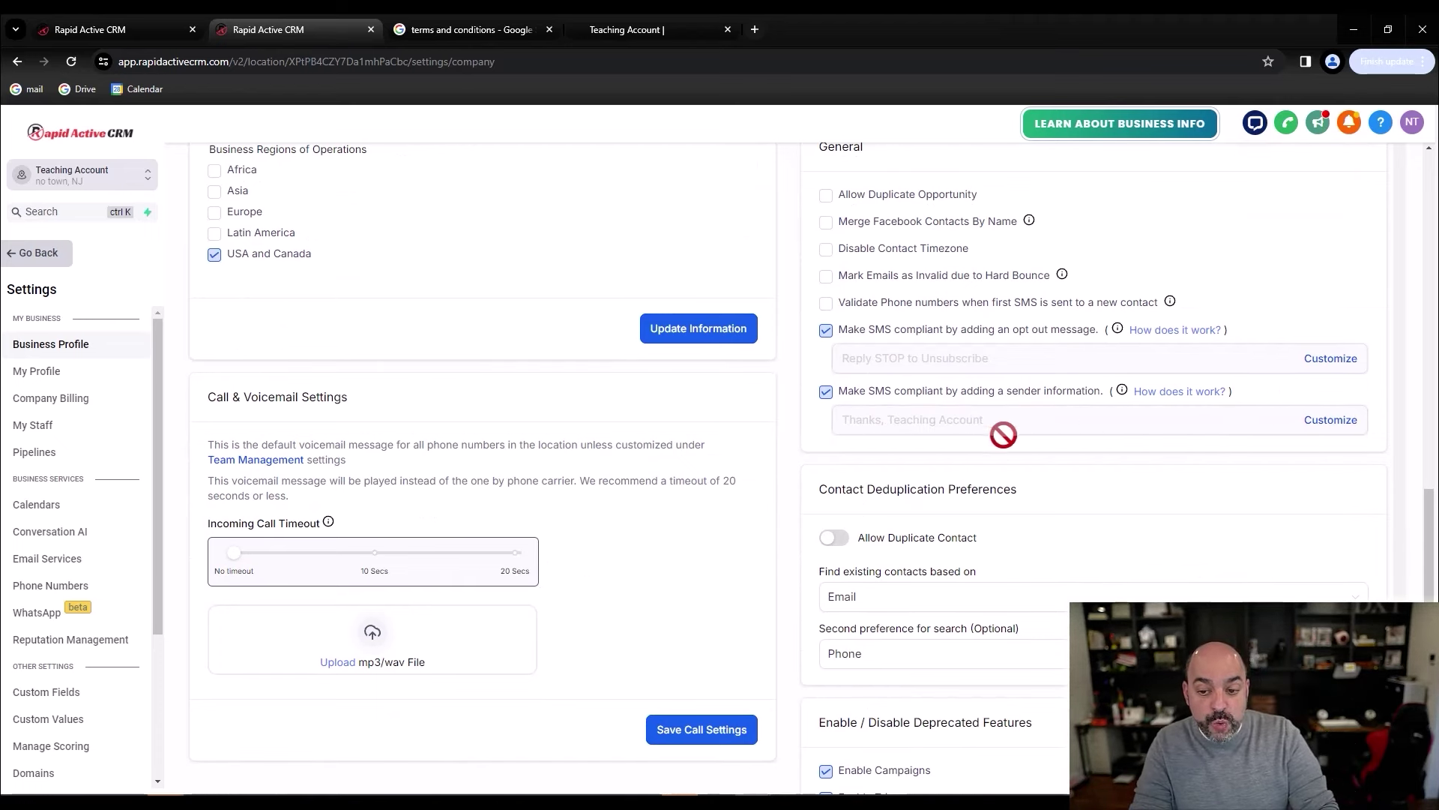
{"action": "scroll", "coordinate": [283, 386], "scroll_direction": "up", "scroll_amount": 10}
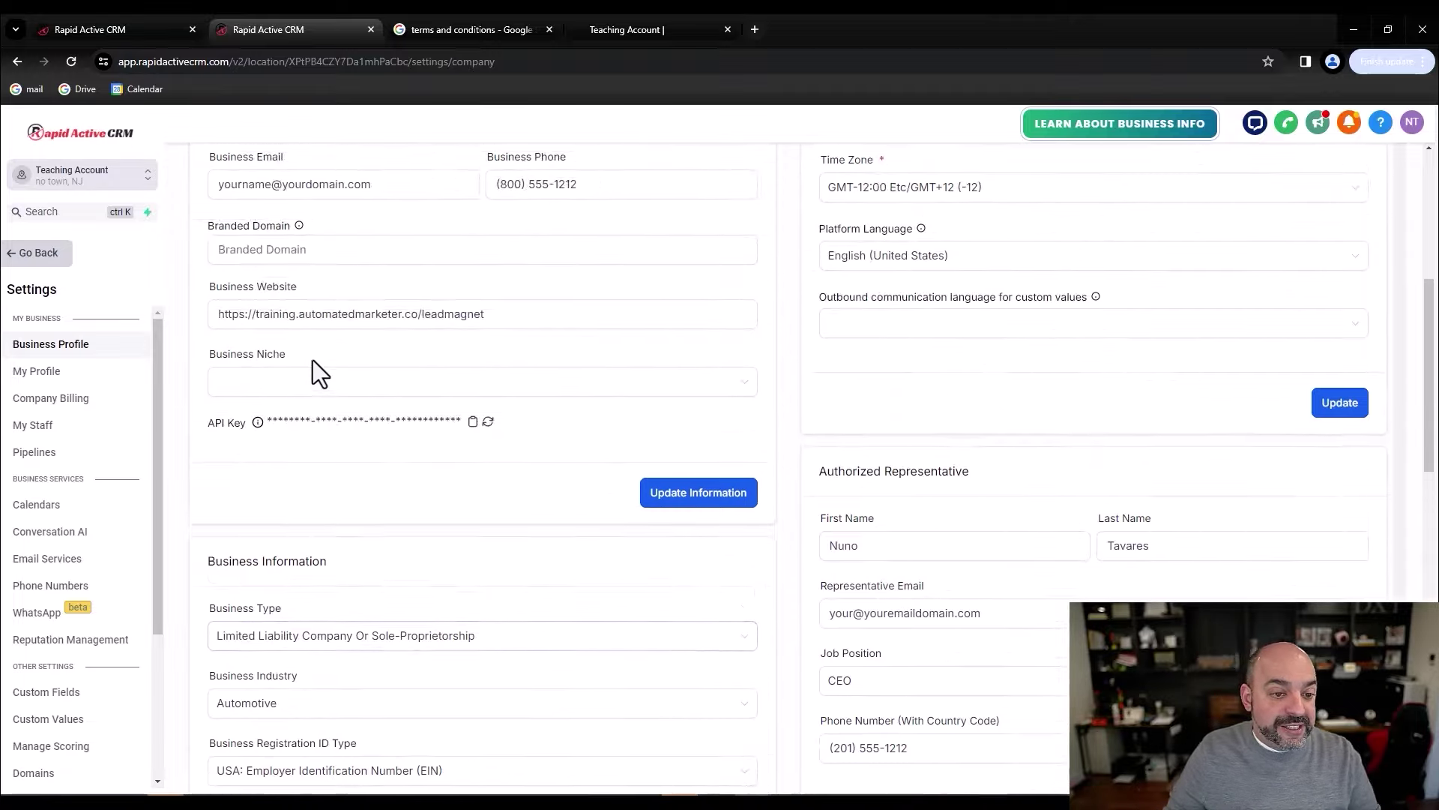
{"action": "scroll", "coordinate": [987, 453], "scroll_direction": "down", "scroll_amount": 10}
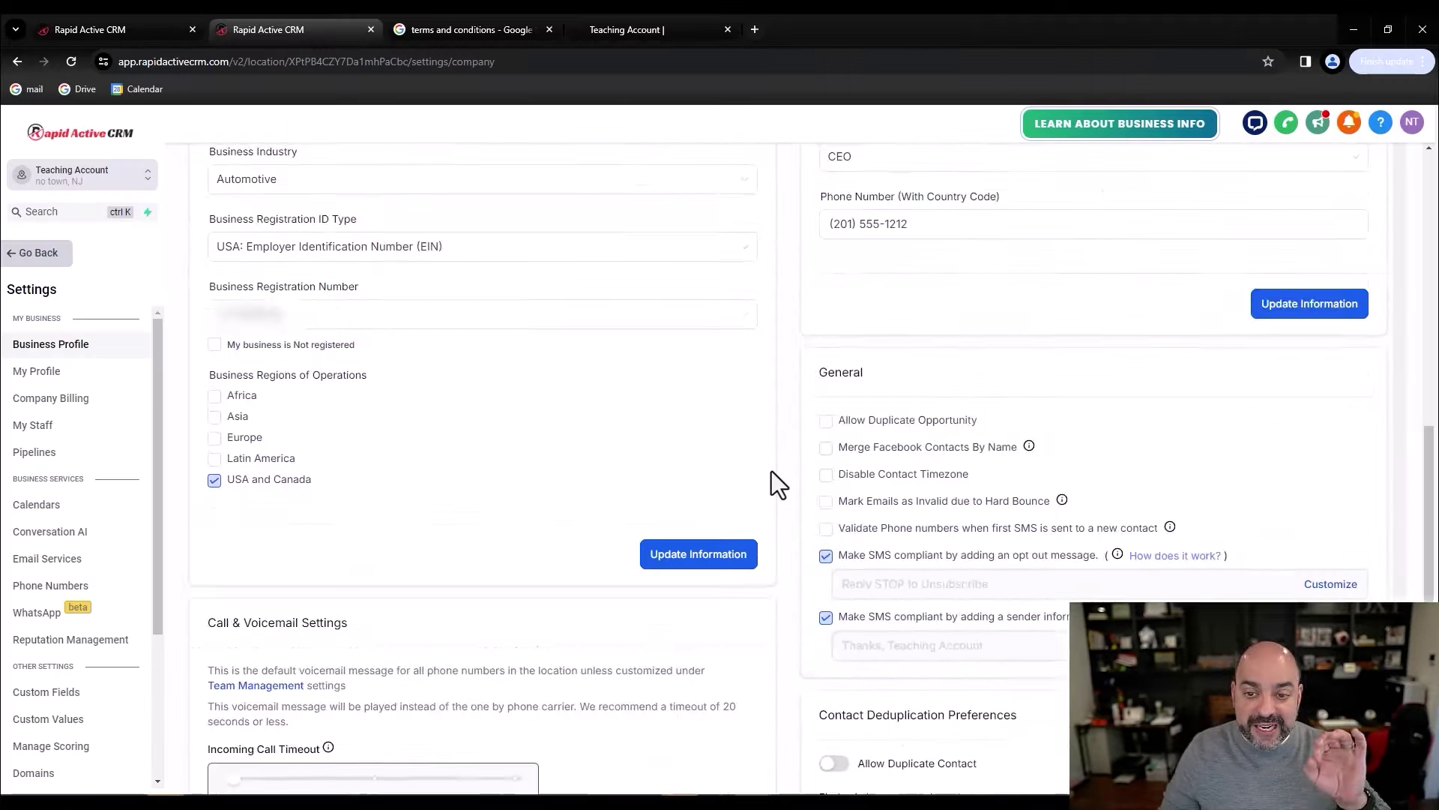
{"action": "scroll", "coordinate": [775, 480], "scroll_direction": "up", "scroll_amount": 5}
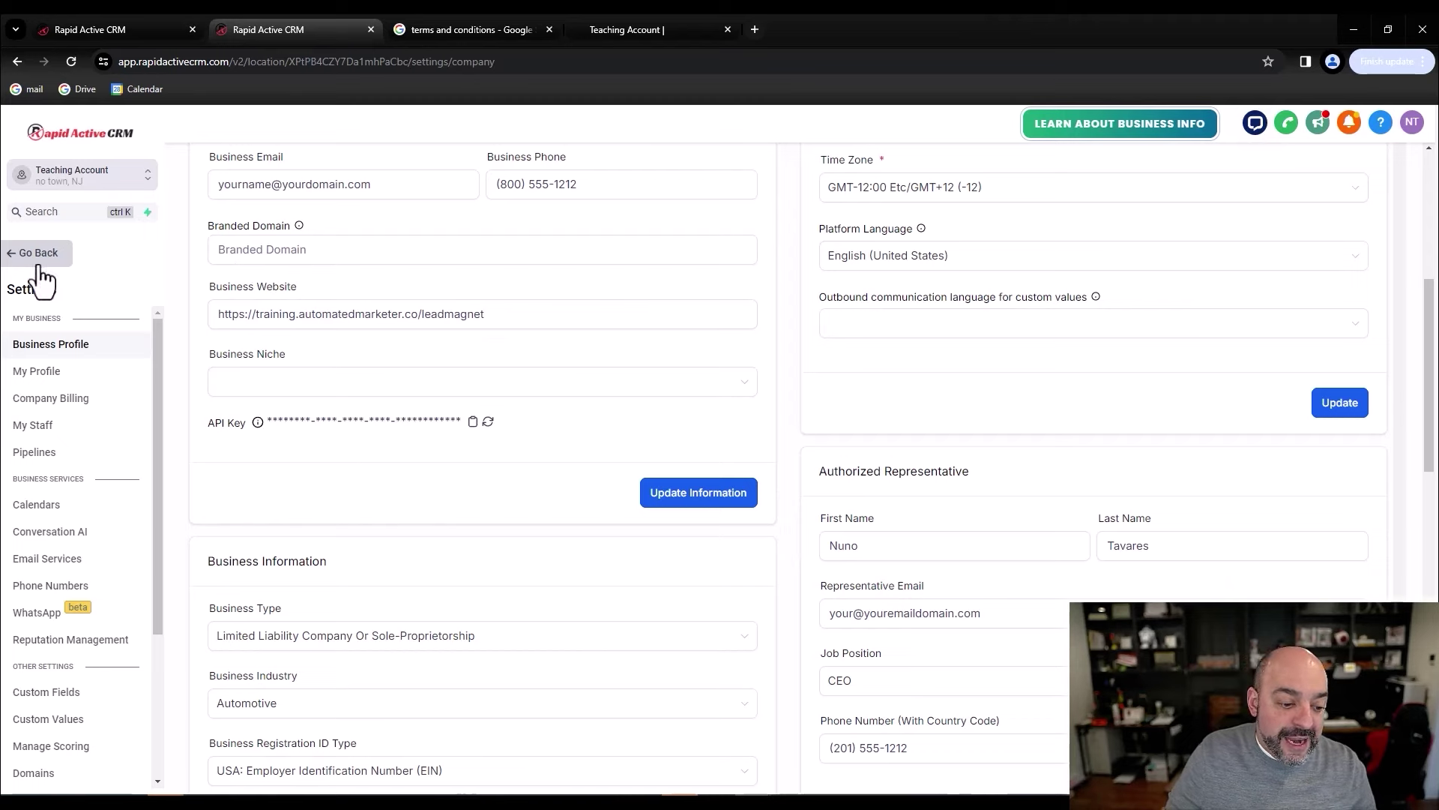
Start adding a phone number and filter available numbers by 'First part of number'.
{"action": "scroll", "coordinate": [94, 551], "scroll_direction": "down", "scroll_amount": 3}
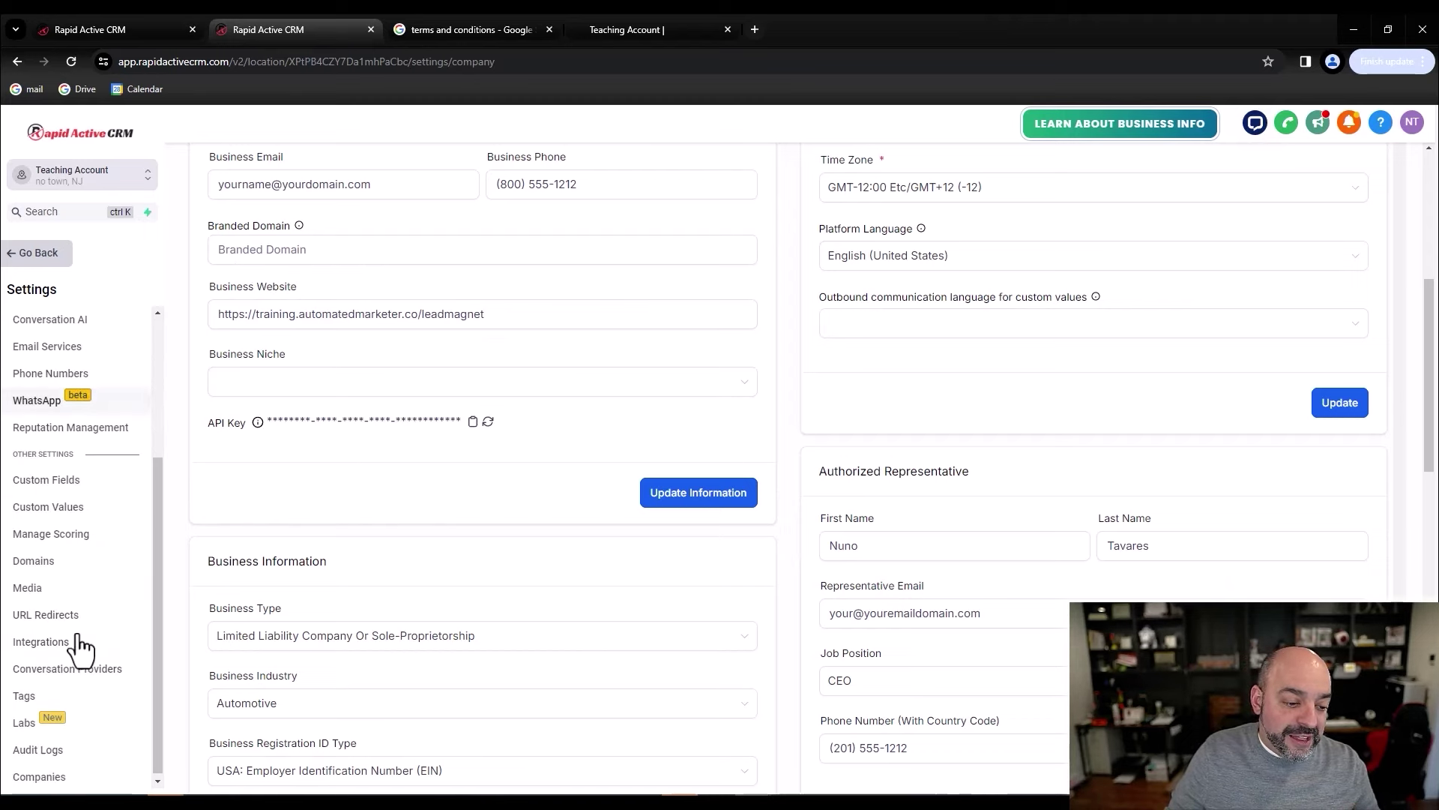
{"action": "left_click", "coordinate": [48, 370]}
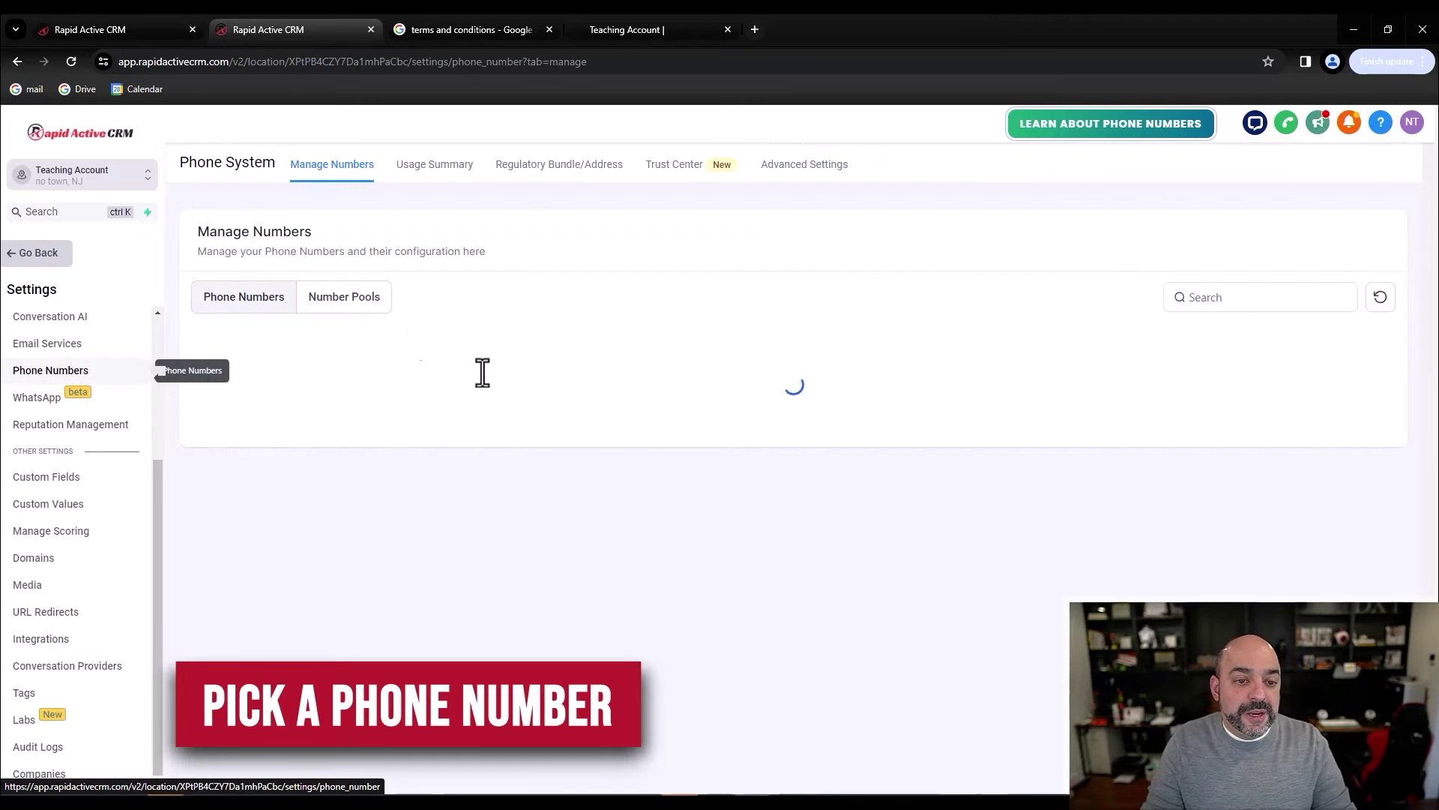
{"action": "left_click", "coordinate": [1317, 248]}
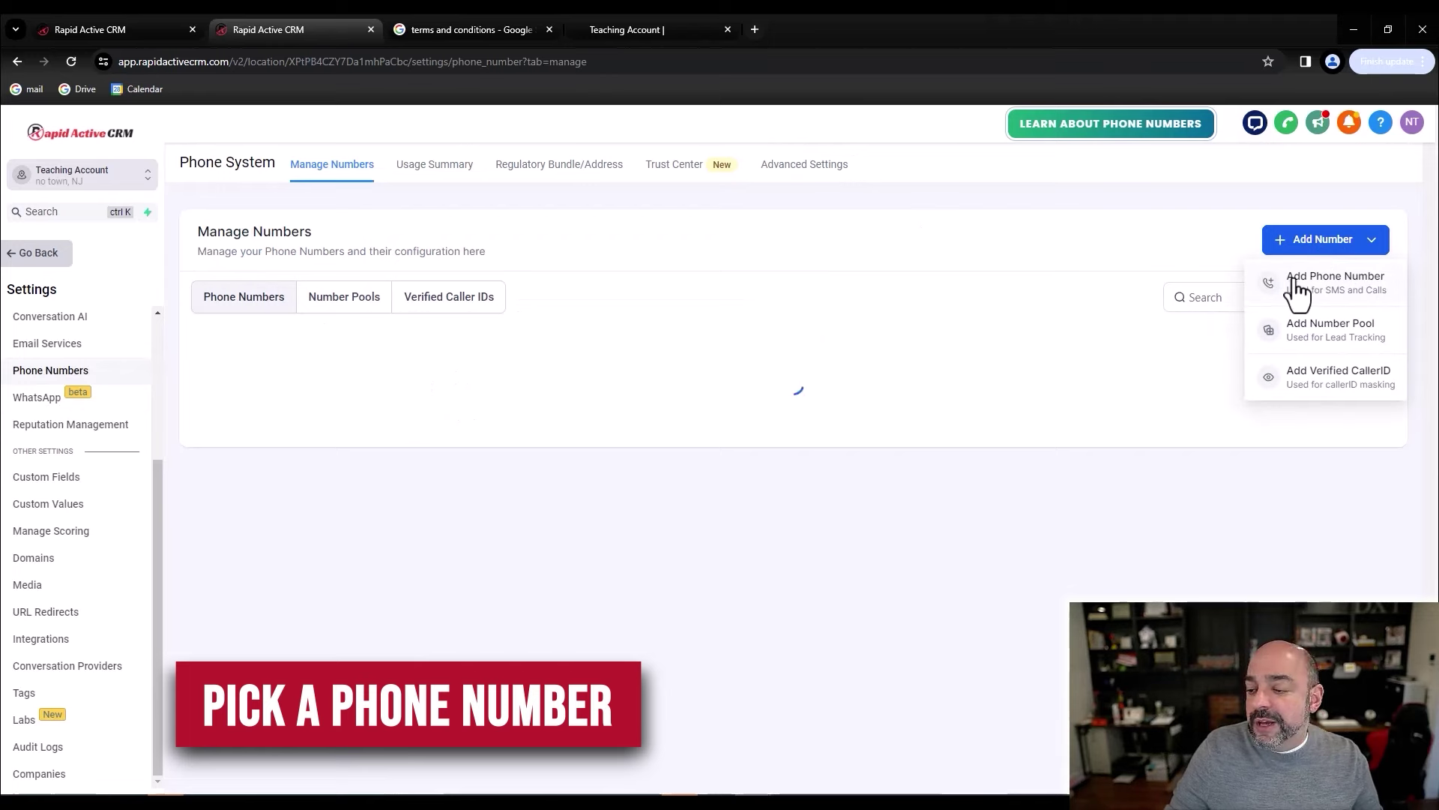
{"action": "left_click", "coordinate": [1295, 283]}
{"action": "left_click", "coordinate": [851, 292]}
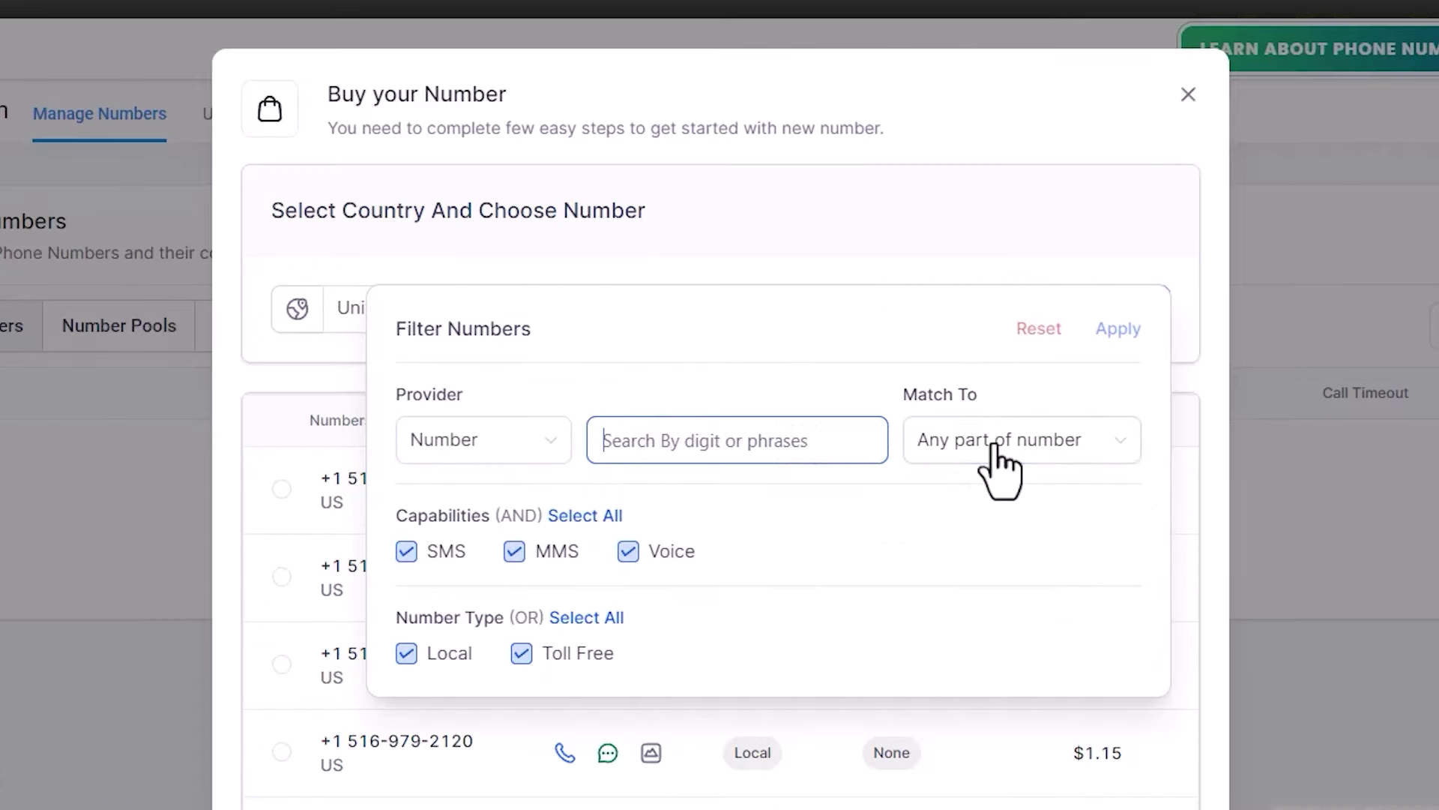
{"action": "left_click", "coordinate": [891, 366]}
{"action": "left_click", "coordinate": [892, 401]}
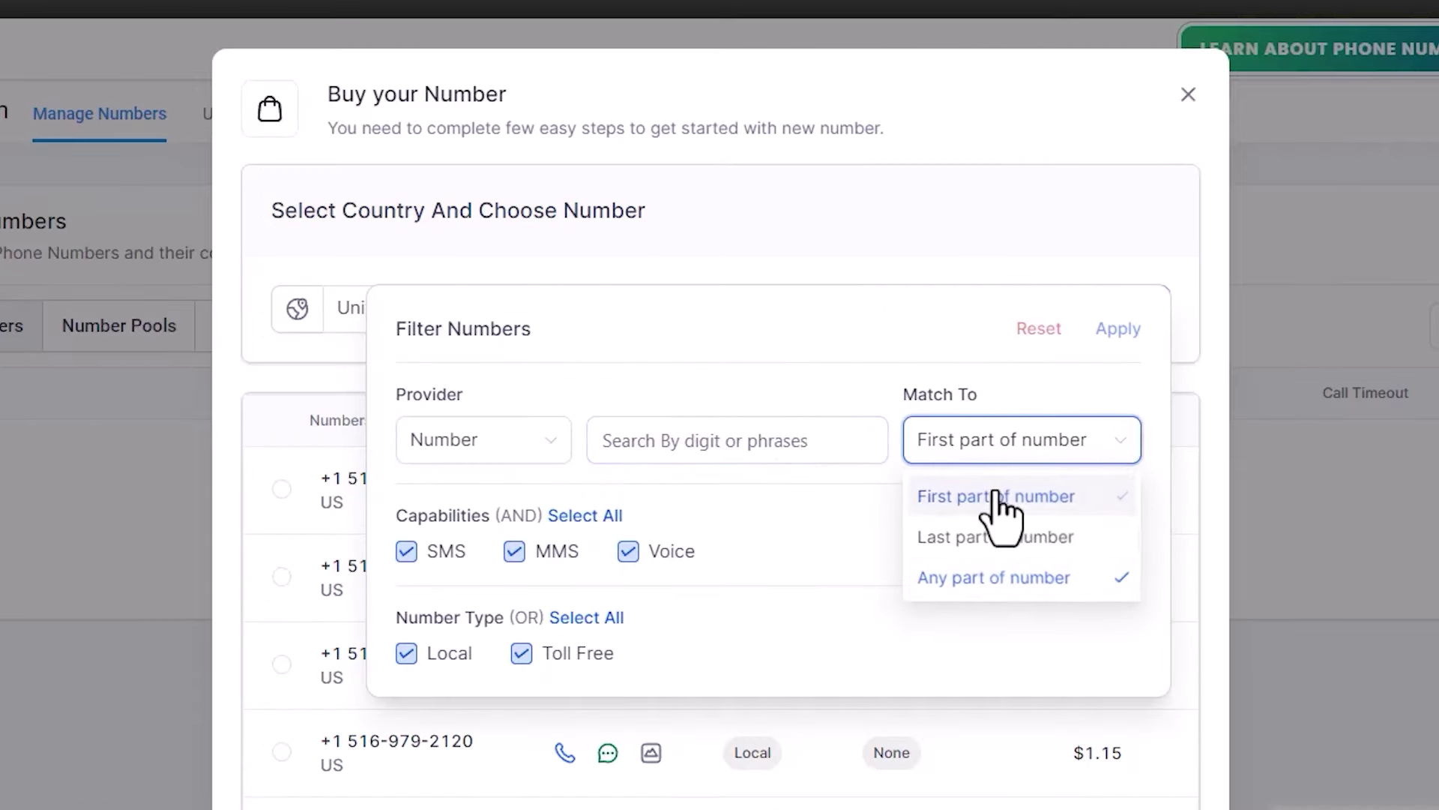
{"action": "left_click", "coordinate": [763, 438]}
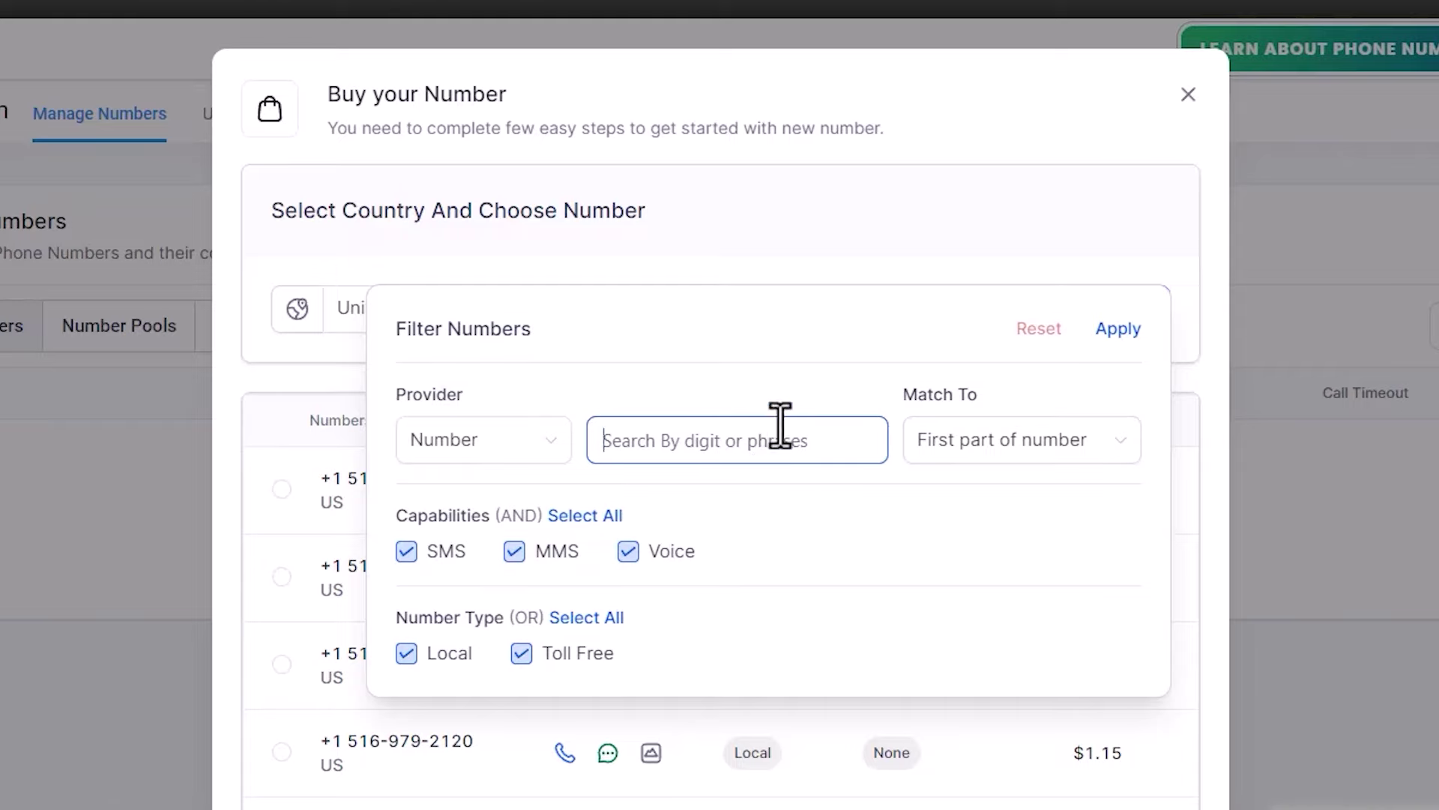
{"action": "left_click", "coordinate": [840, 214]}
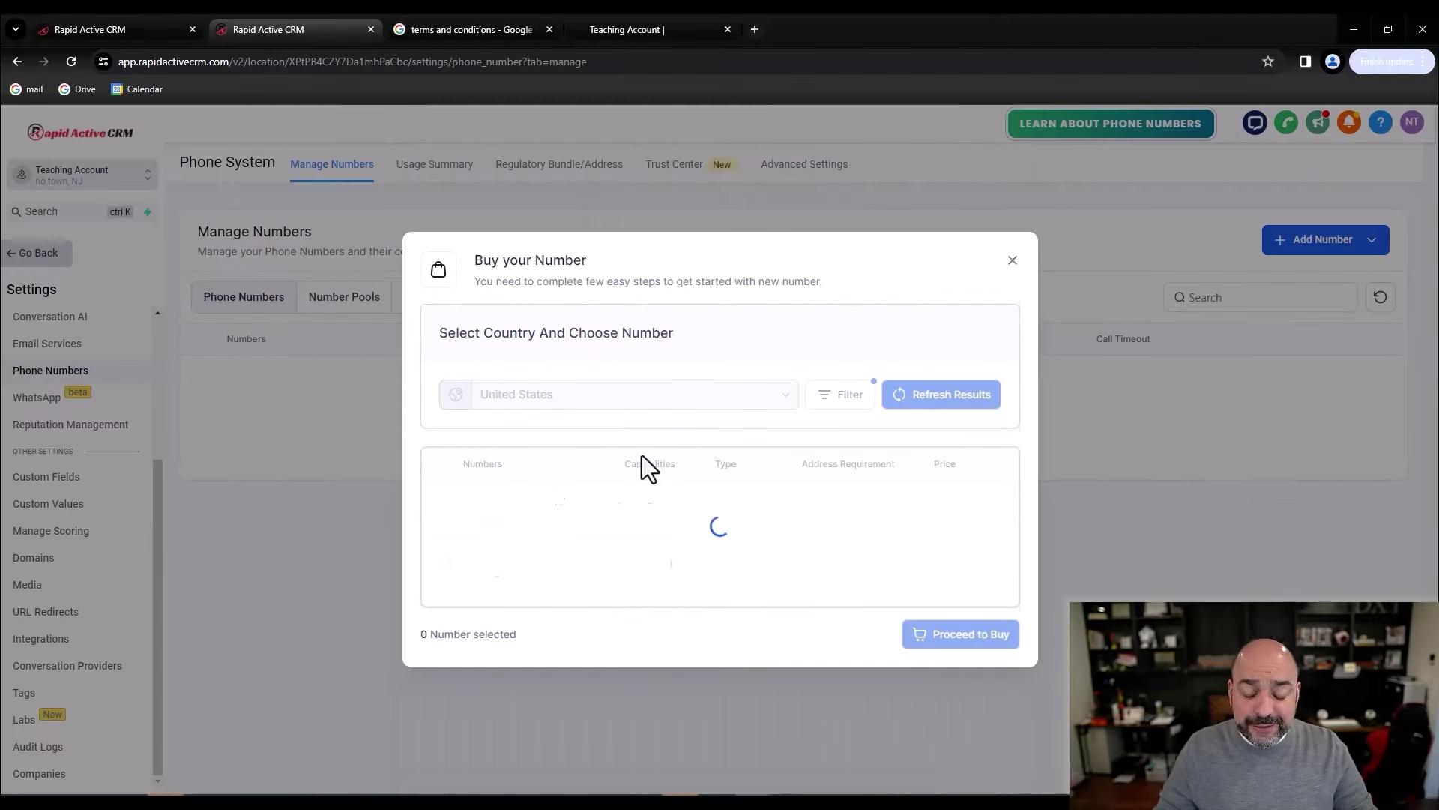
Copy the first available Nutley, NJ number and close the purchase window without buying.
{"action": "left_click", "coordinate": [447, 399]}
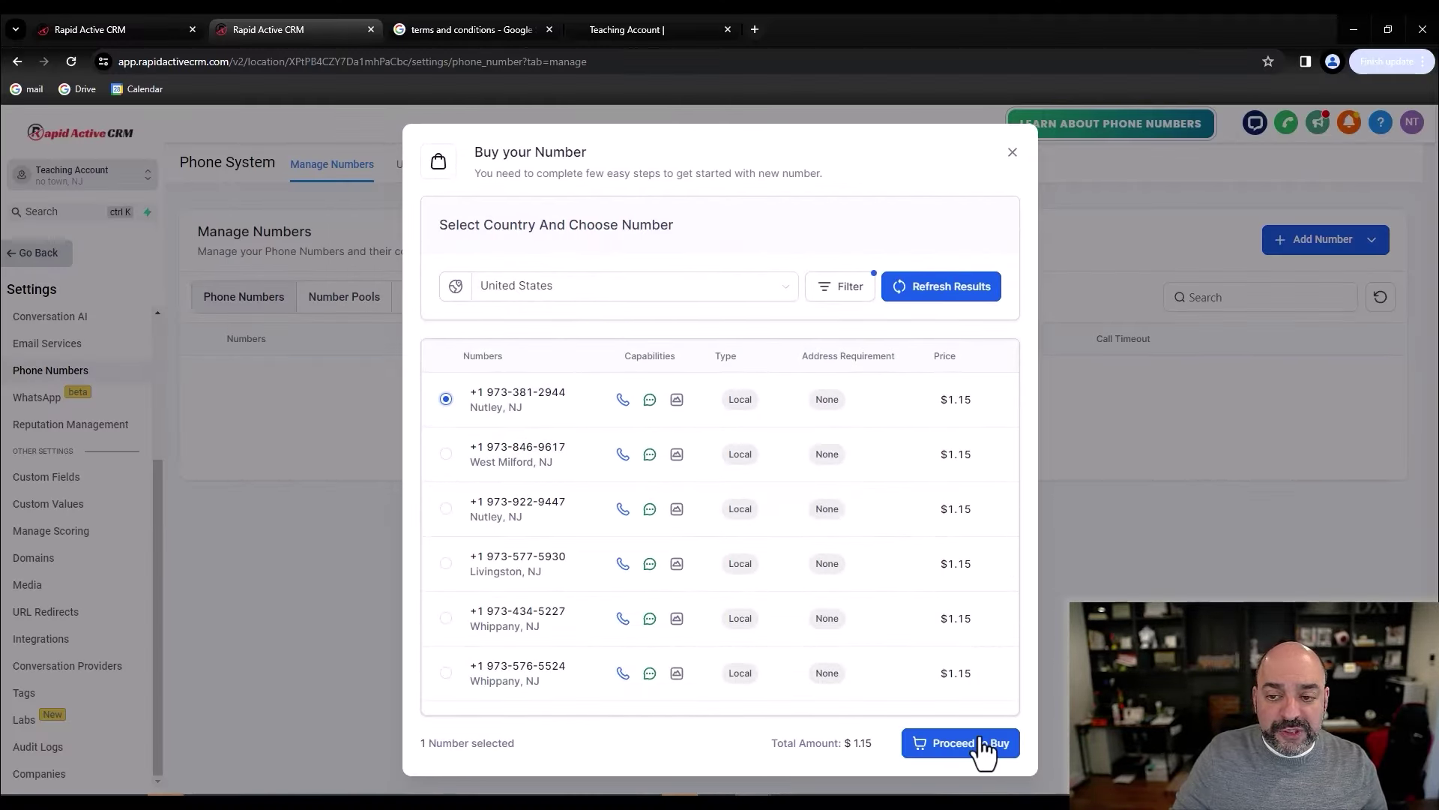
{"action": "right_click", "coordinate": [564, 393]}
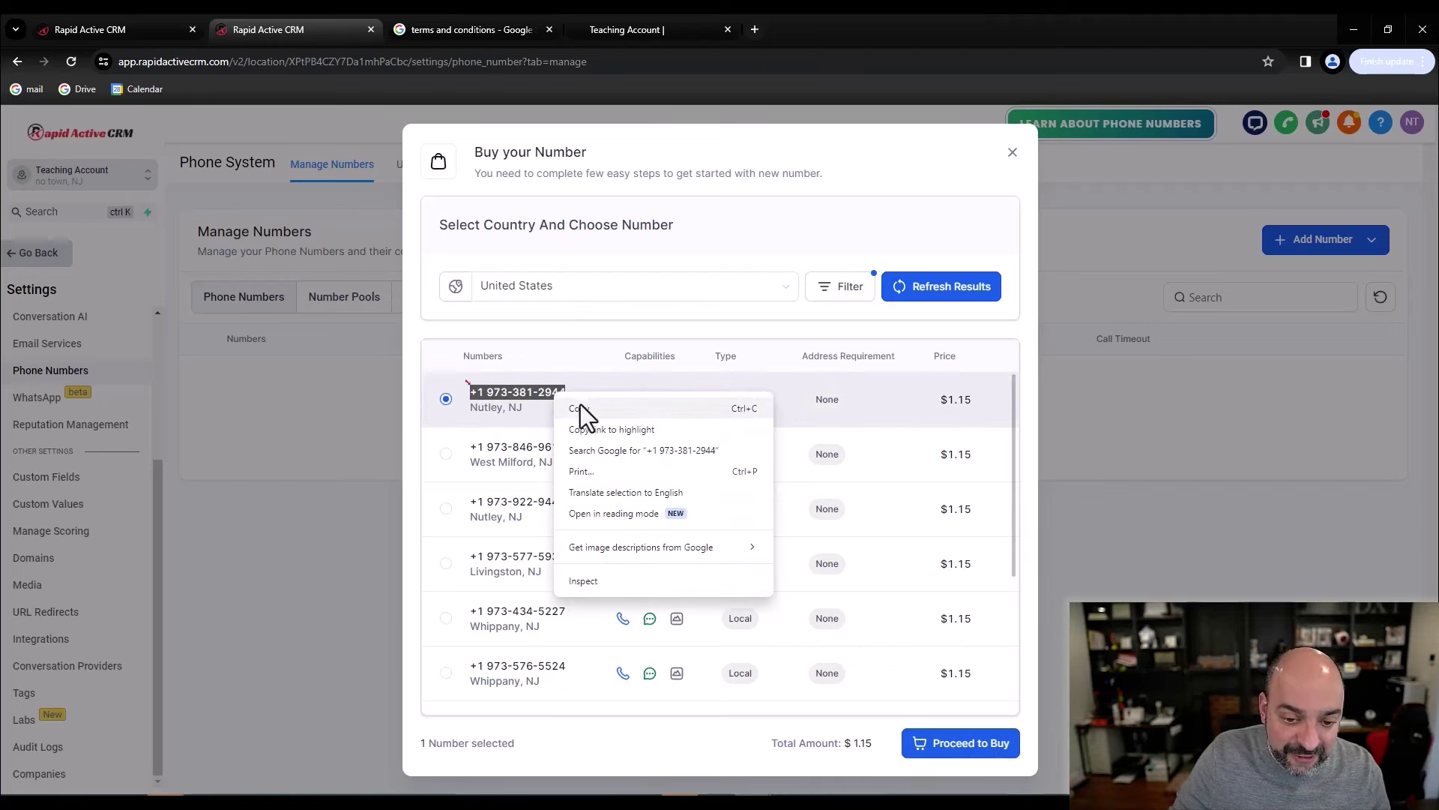
{"action": "left_click", "coordinate": [580, 405]}
{"action": "left_click", "coordinate": [1012, 153]}
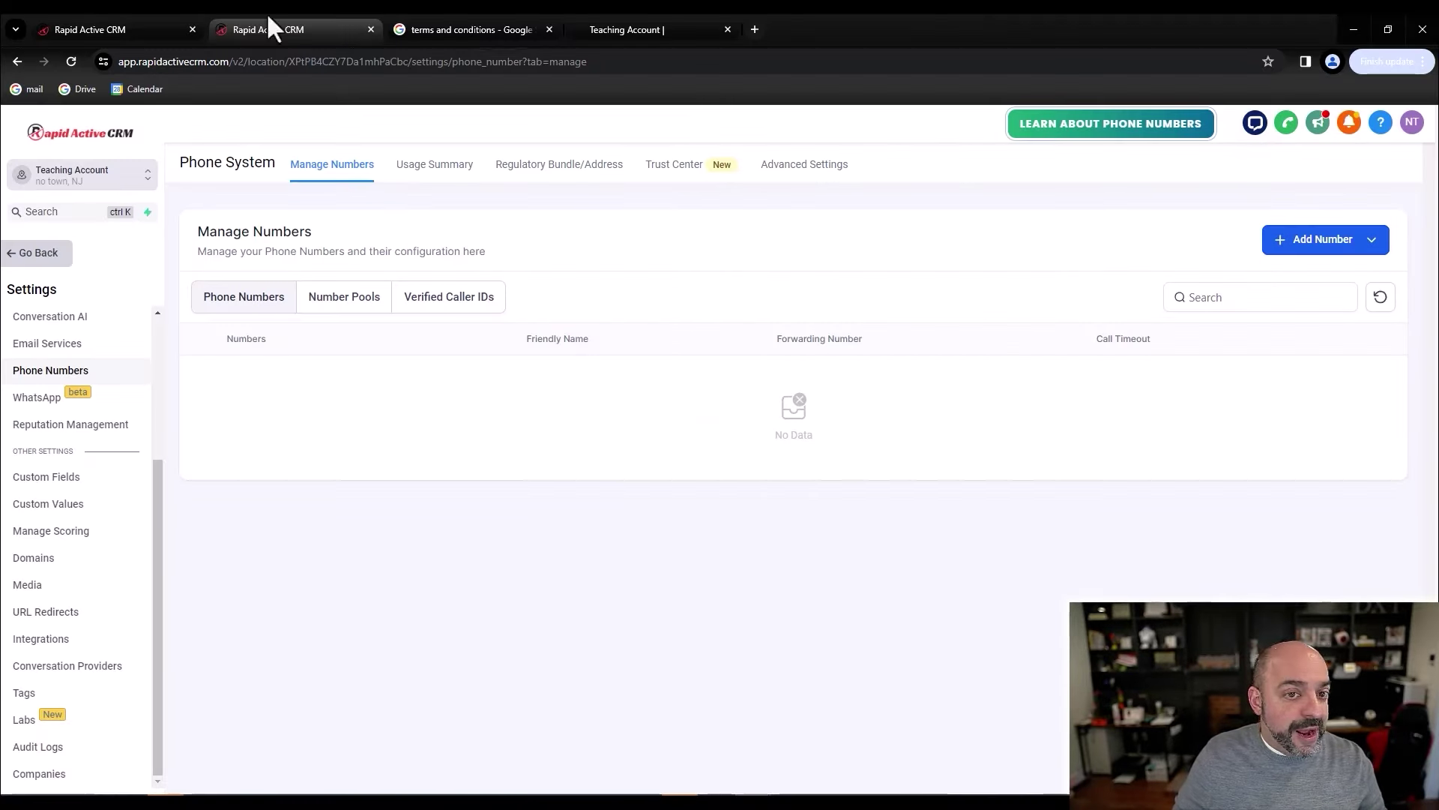
Paste the copied number into the Google search box, then return to Phone Numbers.
{"action": "left_click", "coordinate": [510, 30]}
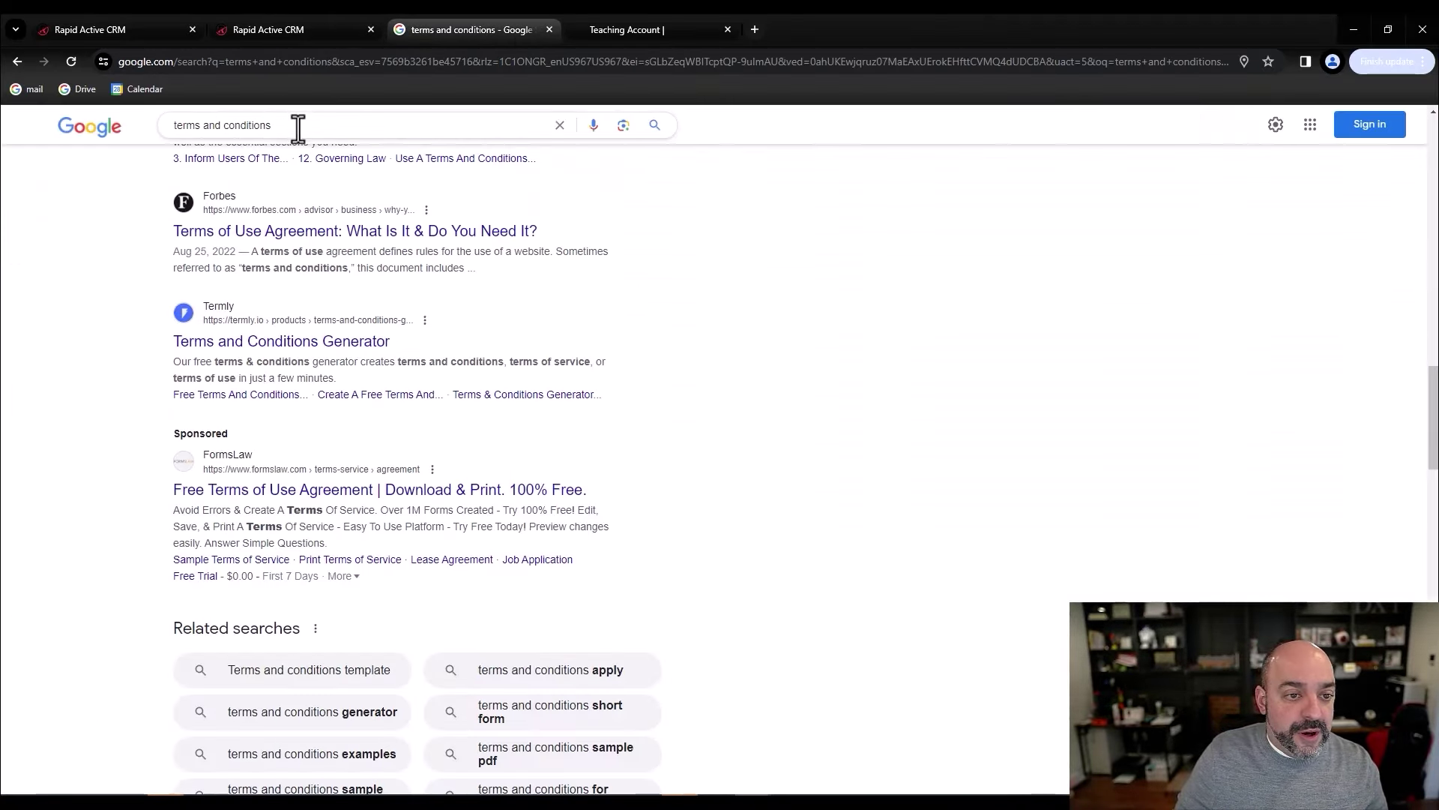
{"action": "left_click_drag", "start_coordinate": [298, 127], "coordinate": [191, 142]}
{"action": "right_click", "coordinate": [210, 138]}
{"action": "left_click", "coordinate": [257, 223]}
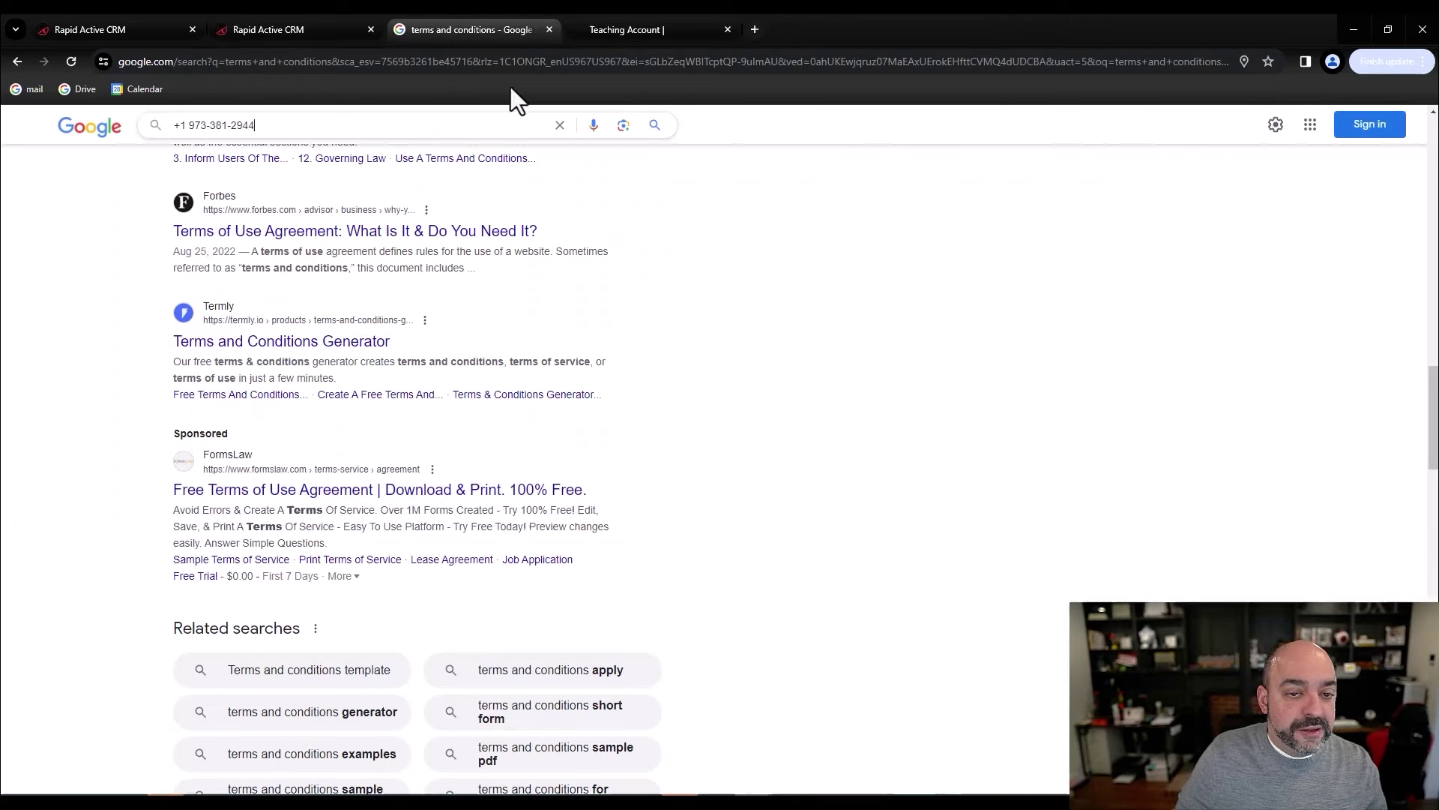
{"action": "left_click", "coordinate": [281, 30]}
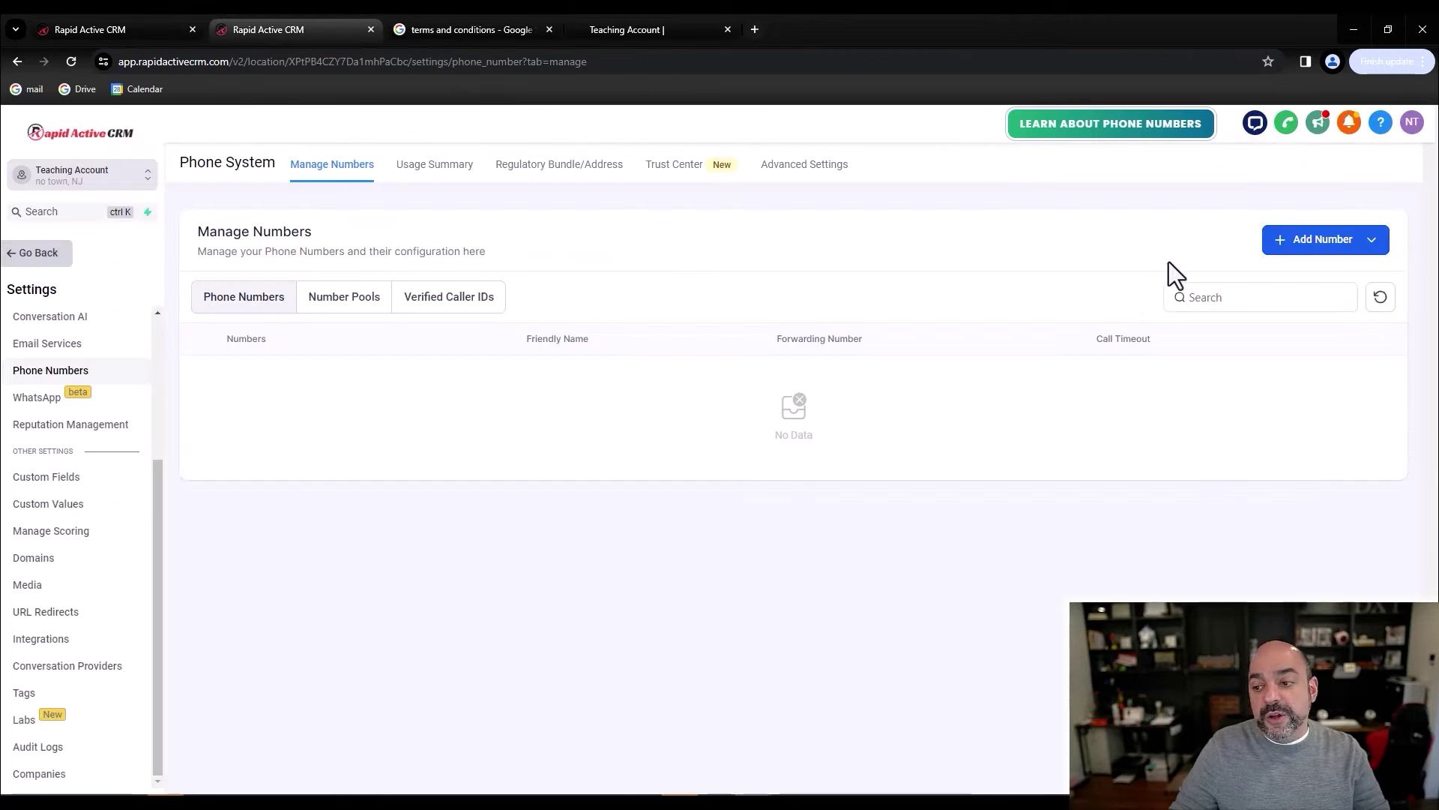
Open the Trust Center's A2P Messaging overview, briefly peeking at registration before returning.
{"action": "left_click", "coordinate": [685, 179]}
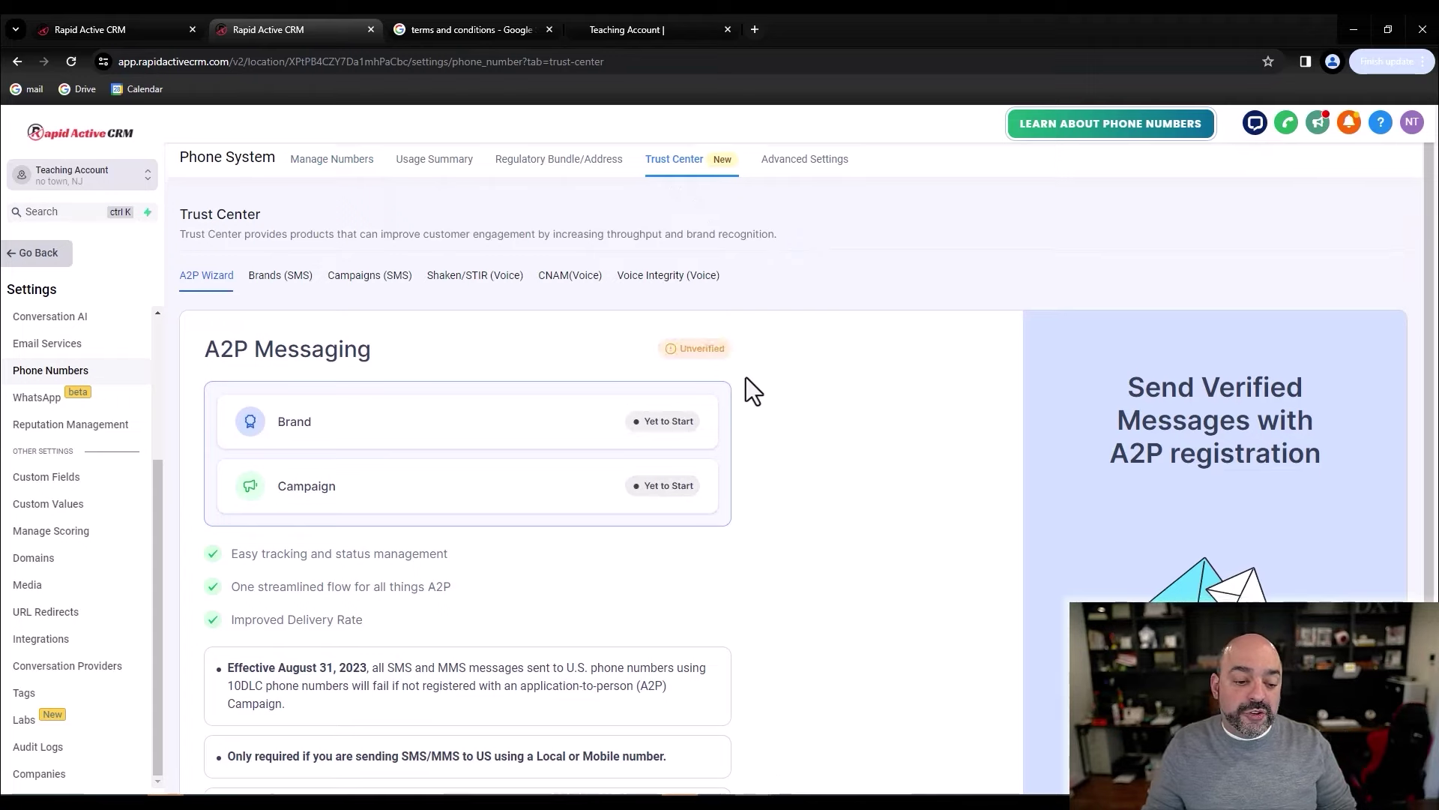
{"action": "scroll", "coordinate": [735, 397], "scroll_direction": "down", "scroll_amount": 3}
{"action": "left_click", "coordinate": [247, 682]}
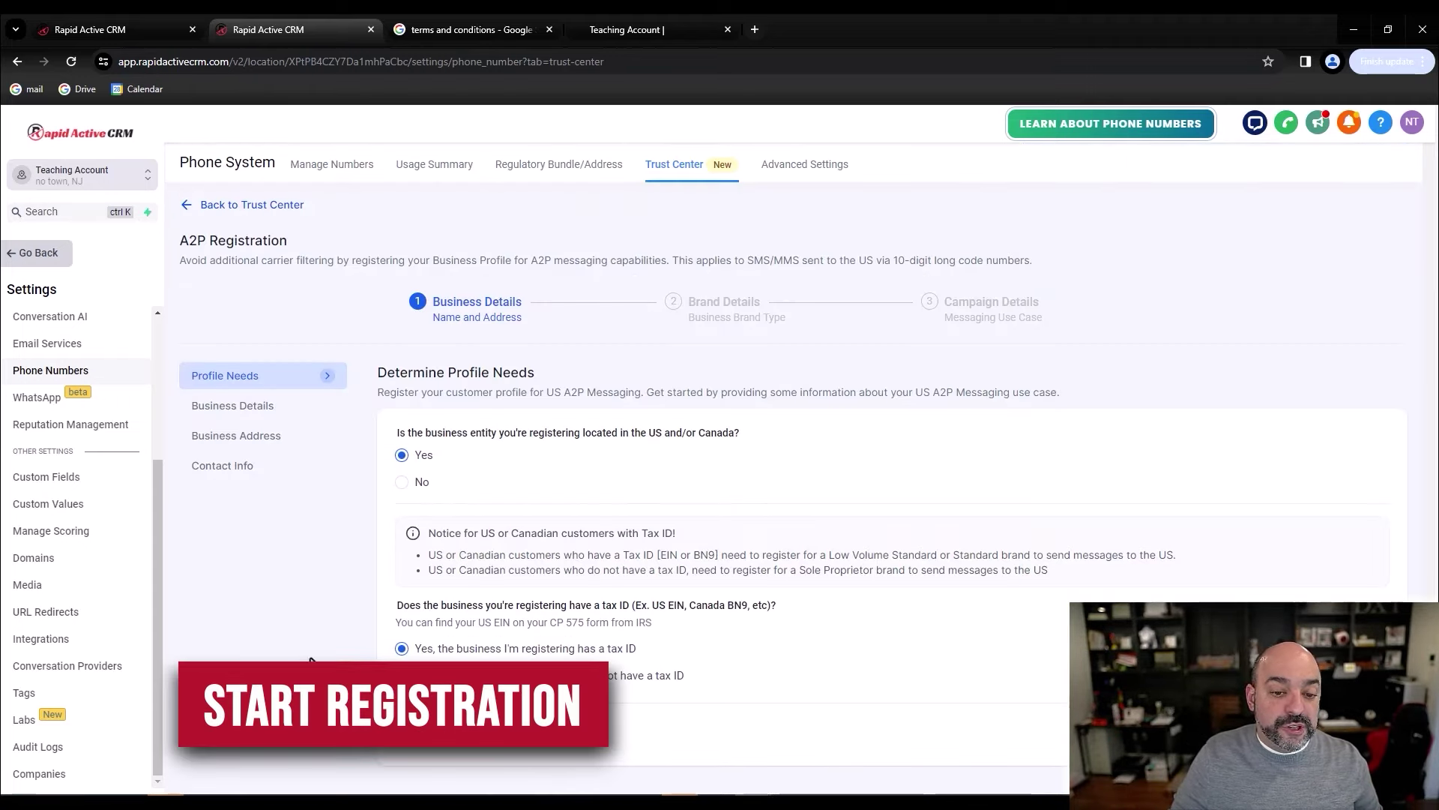
{"action": "left_click", "coordinate": [351, 171]}
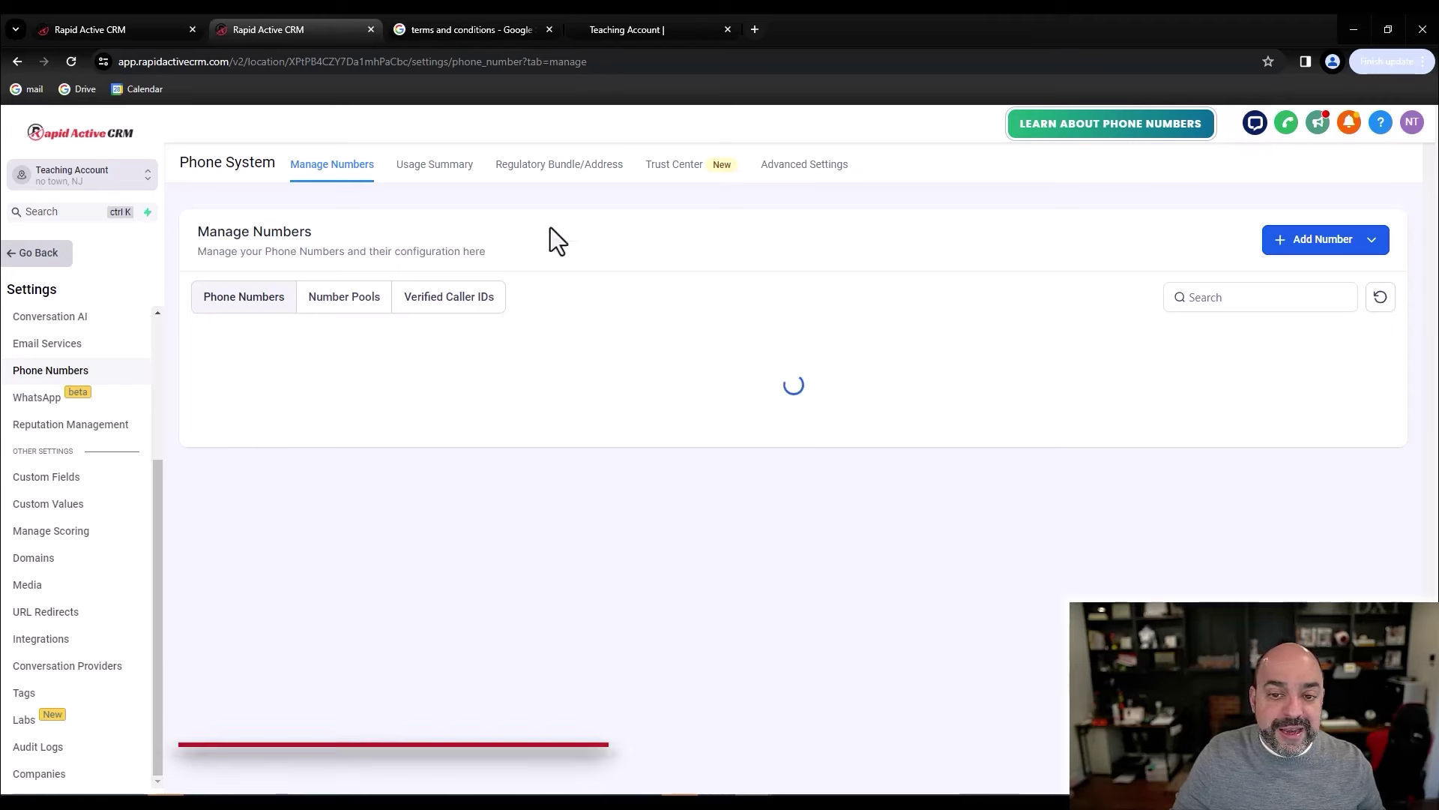
{"action": "left_click", "coordinate": [677, 171]}
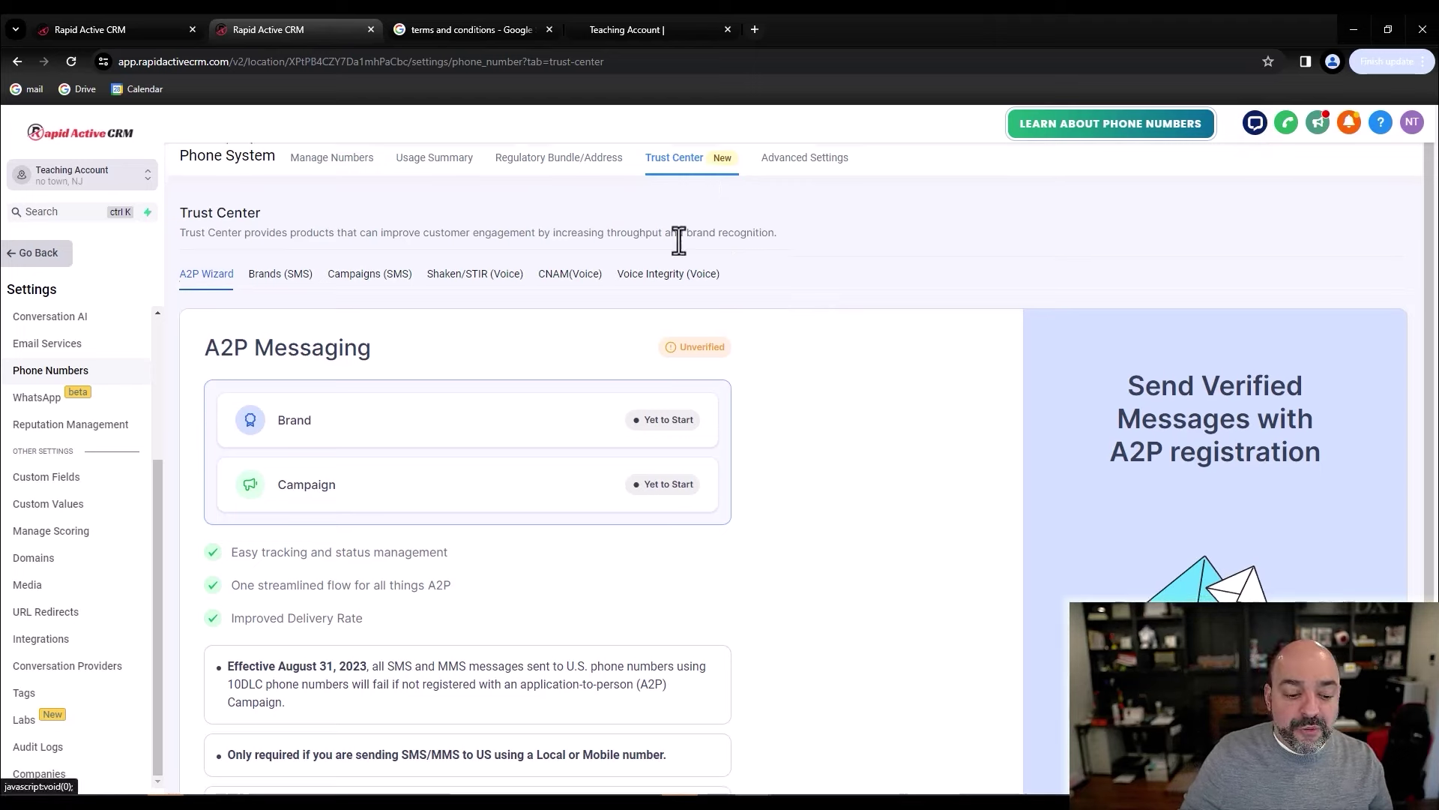
{"action": "scroll", "coordinate": [450, 450], "scroll_direction": "down", "scroll_amount": 3}
Start A2P registration and enter 12-1234567 as the business registration number.
{"action": "left_click", "coordinate": [240, 677]}
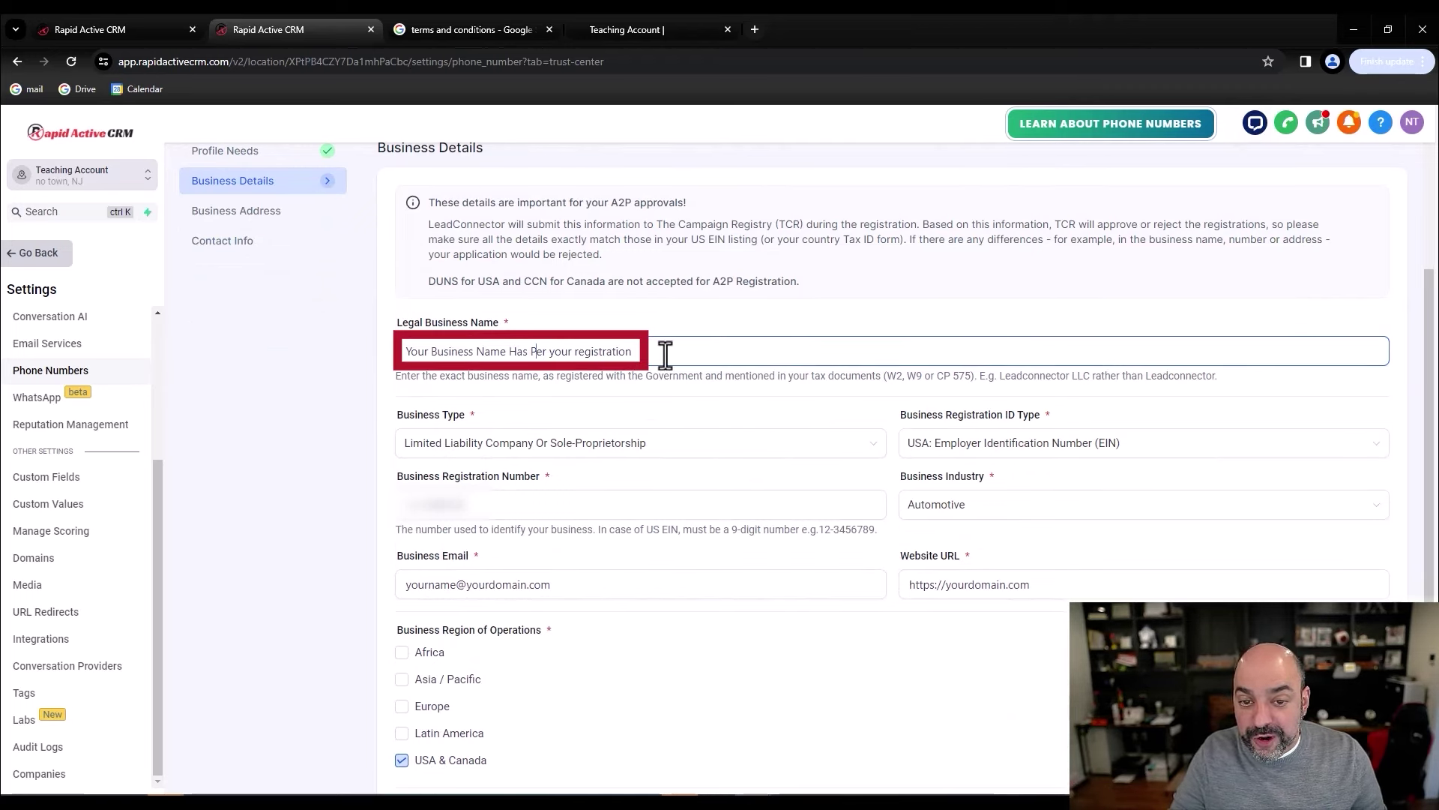
{"action": "left_click_drag", "start_coordinate": [665, 355], "coordinate": [376, 349]}
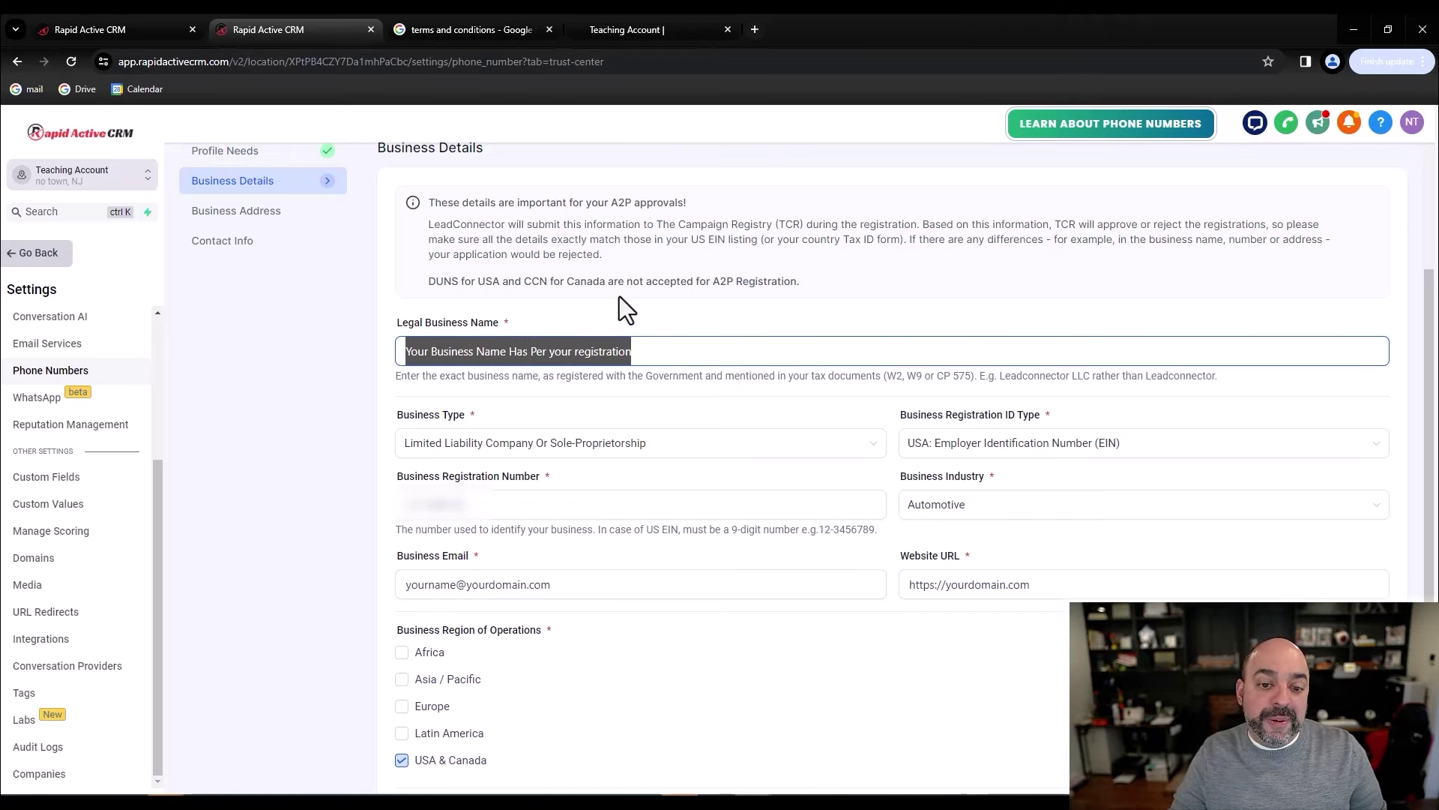
{"action": "type", "text": "NUNO LLC"}
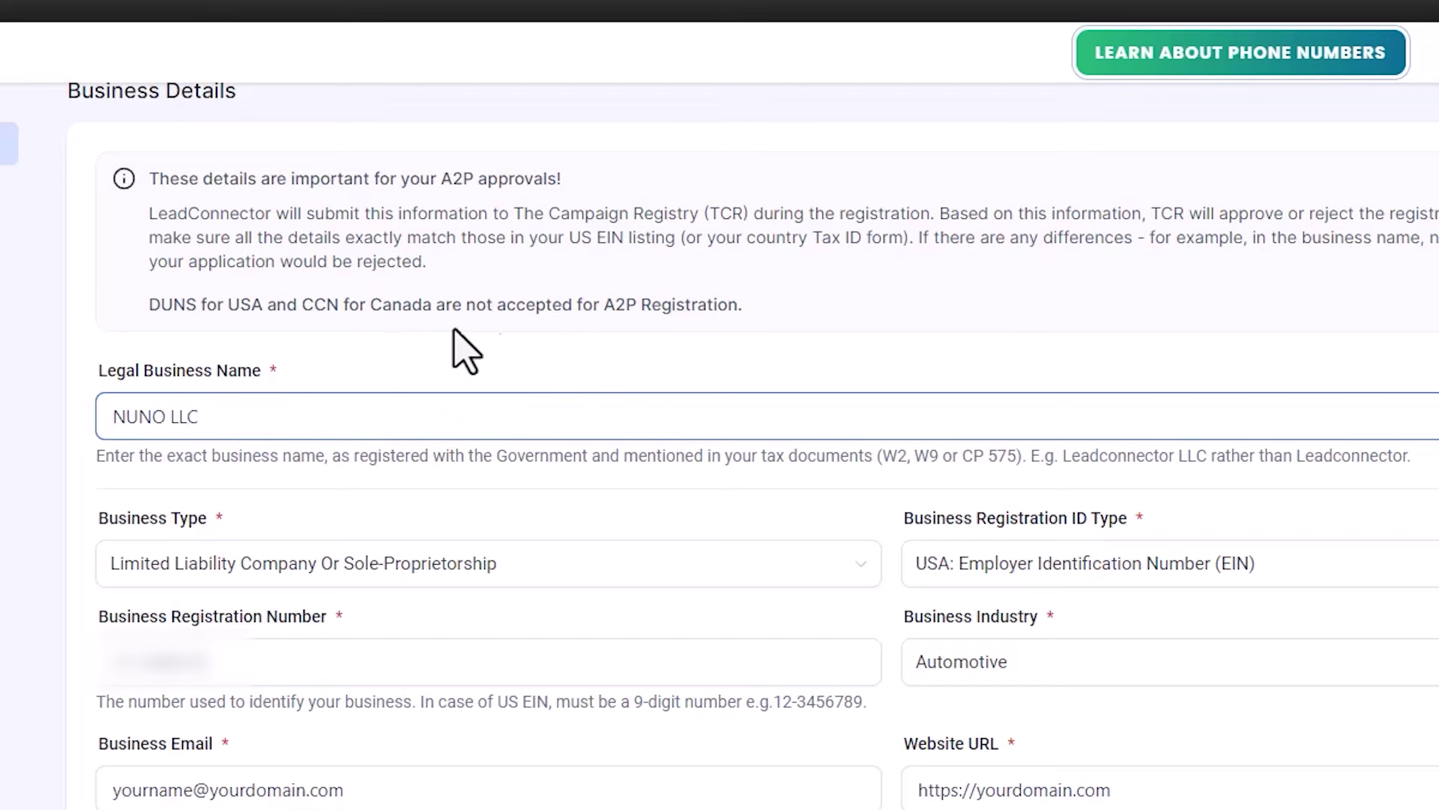
{"action": "left_click", "coordinate": [967, 574]}
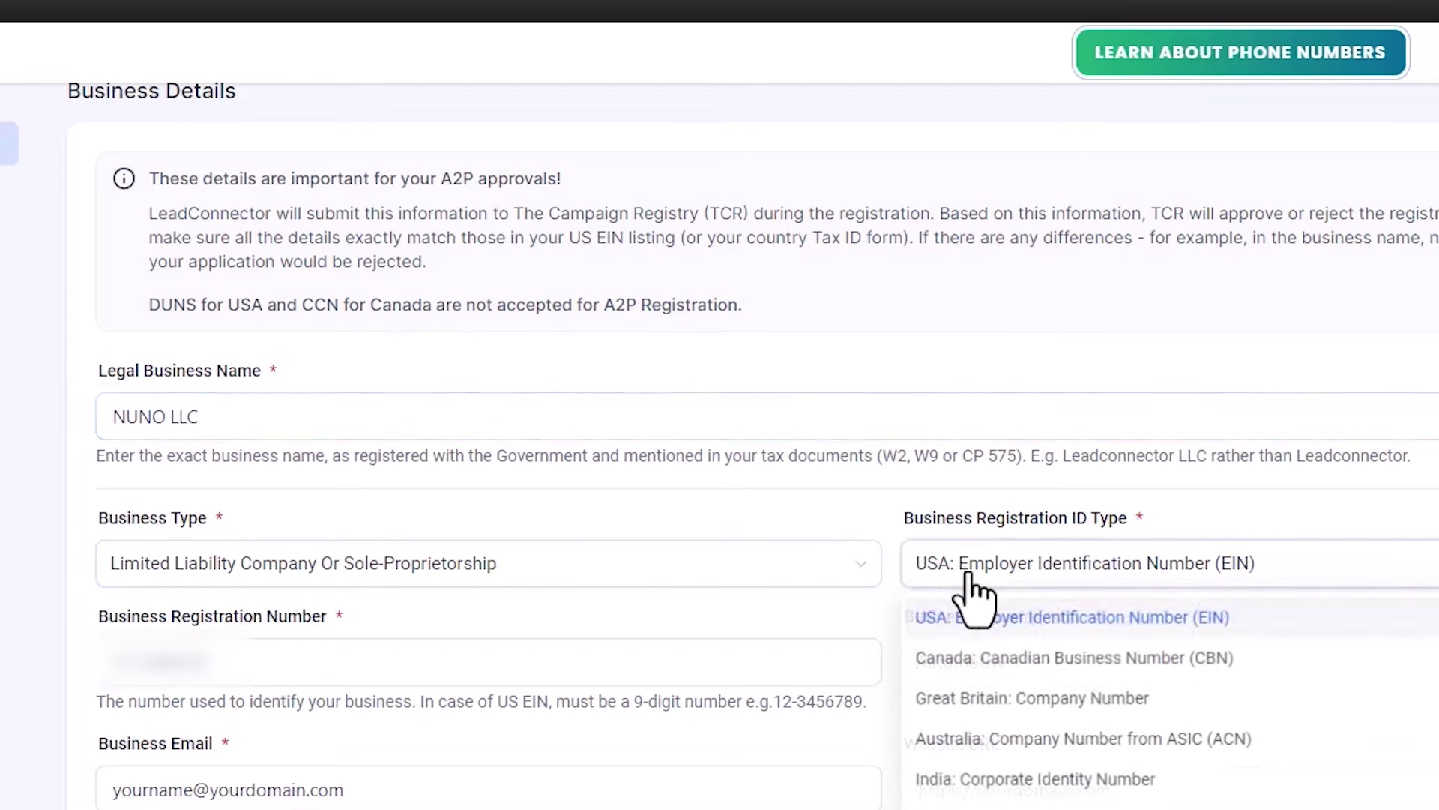
{"action": "left_click", "coordinate": [968, 574]}
{"action": "left_click", "coordinate": [452, 662]}
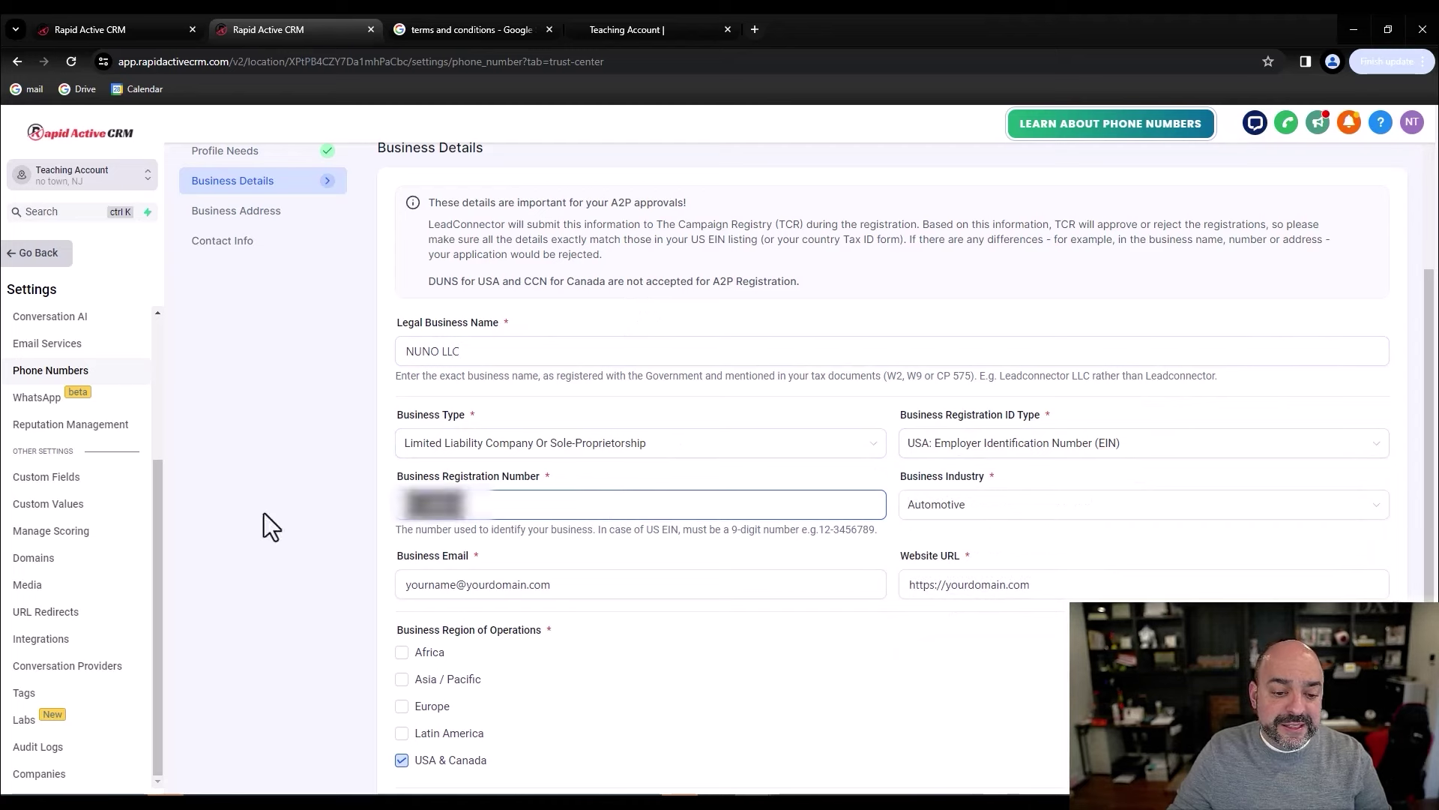
{"action": "type", "text": "12"}
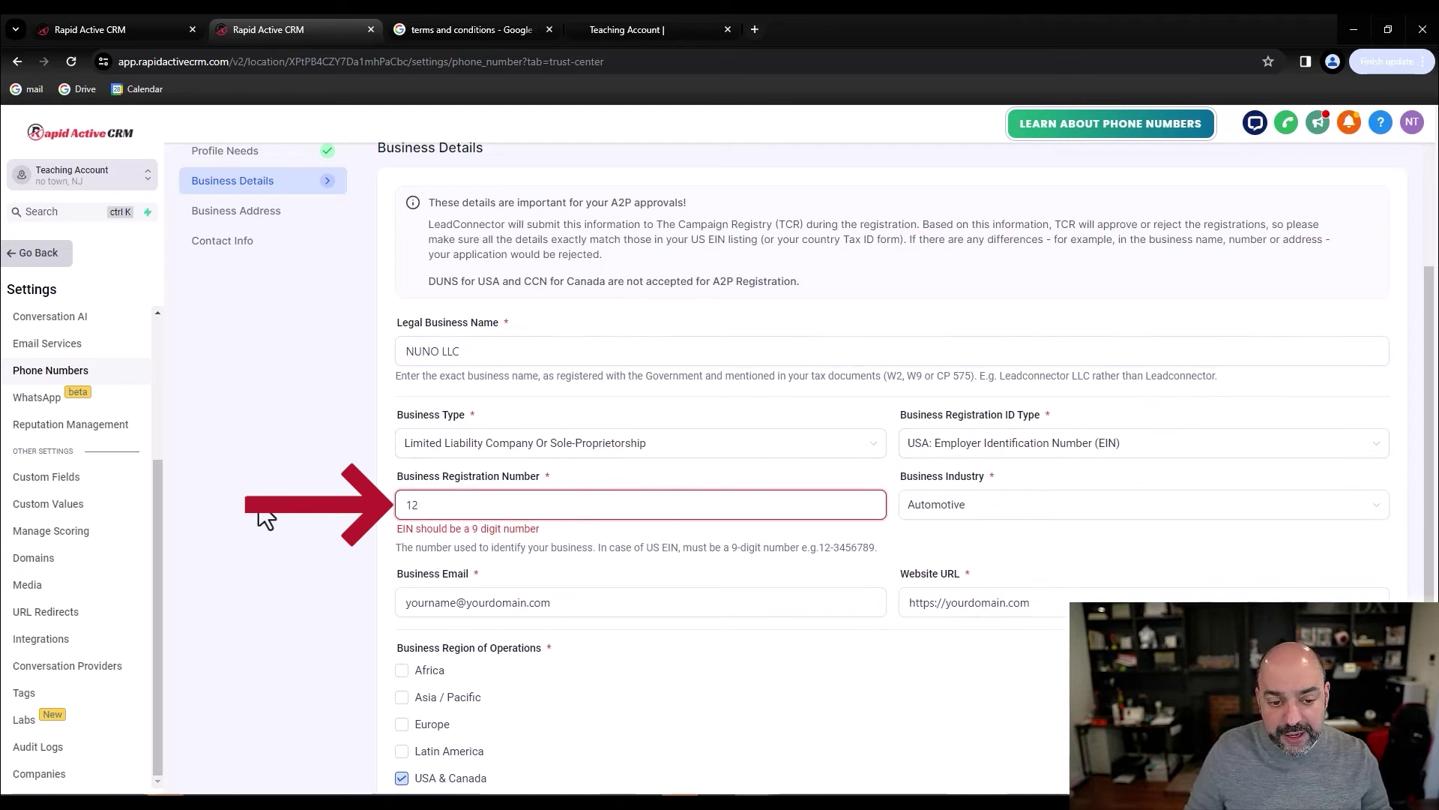
{"action": "type", "text": "-1234567"}
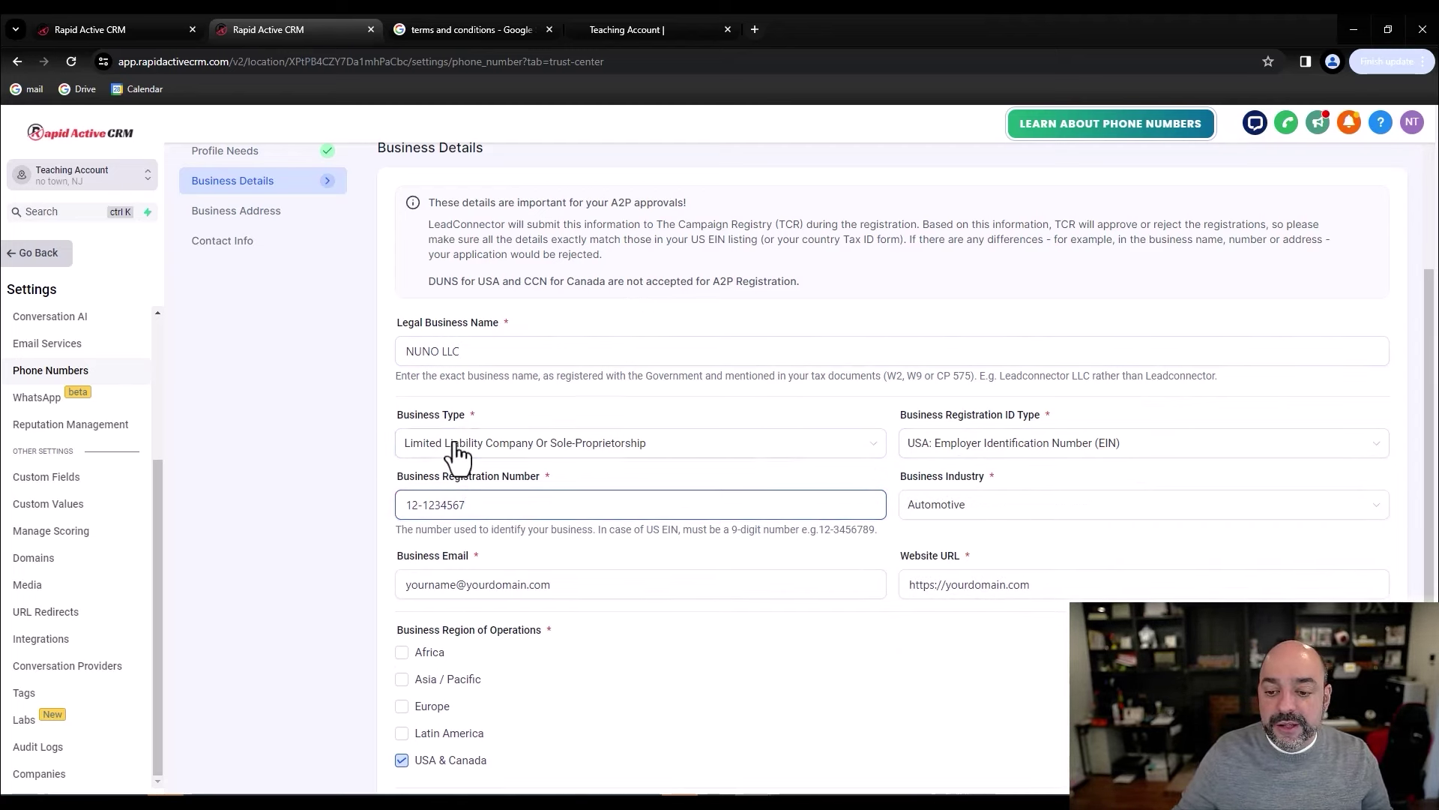
Choose Education as the business industry and fill in the business email address.
{"action": "left_click", "coordinate": [1008, 510]}
{"action": "scroll", "coordinate": [990, 603], "scroll_direction": "down", "scroll_amount": 2}
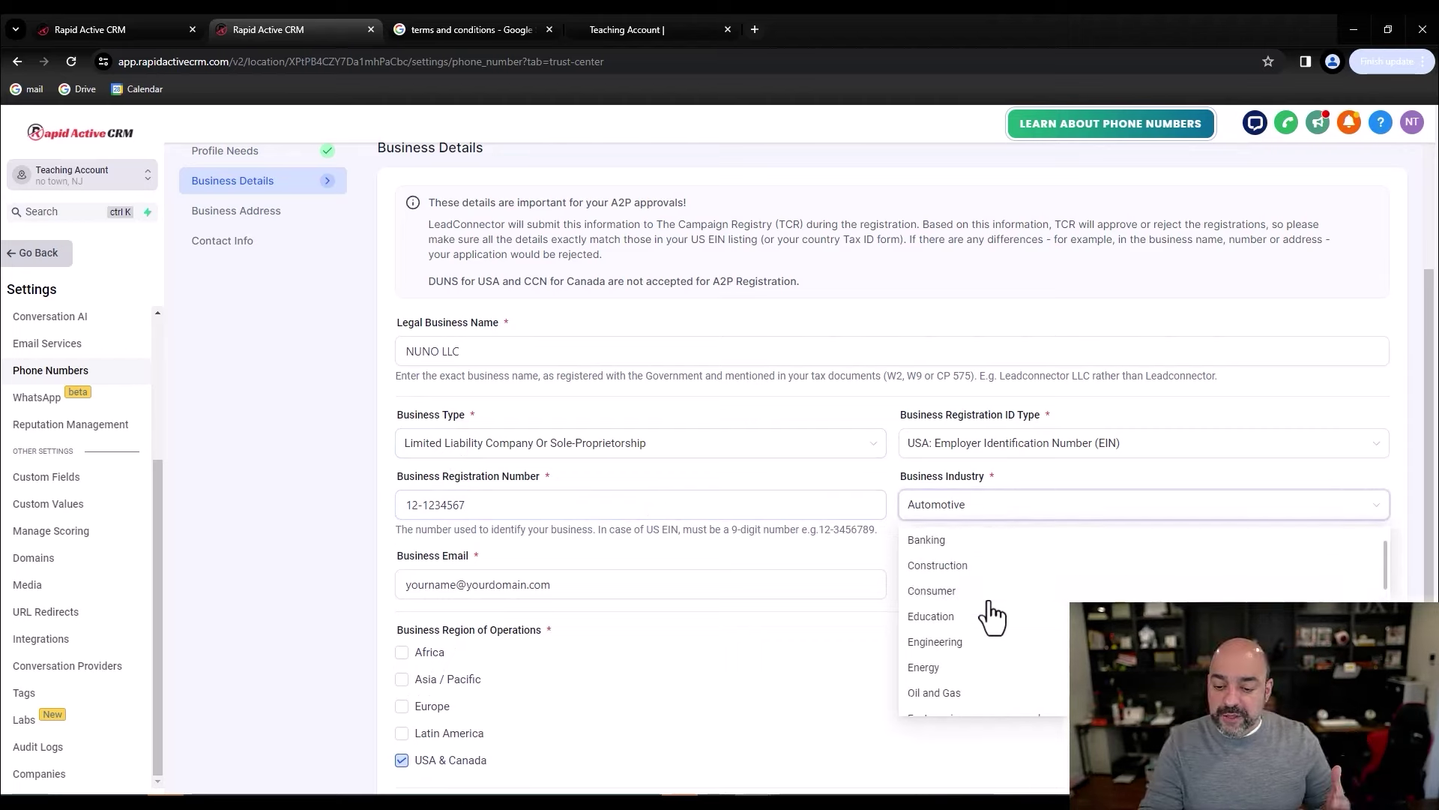
{"action": "left_click", "coordinate": [967, 618]}
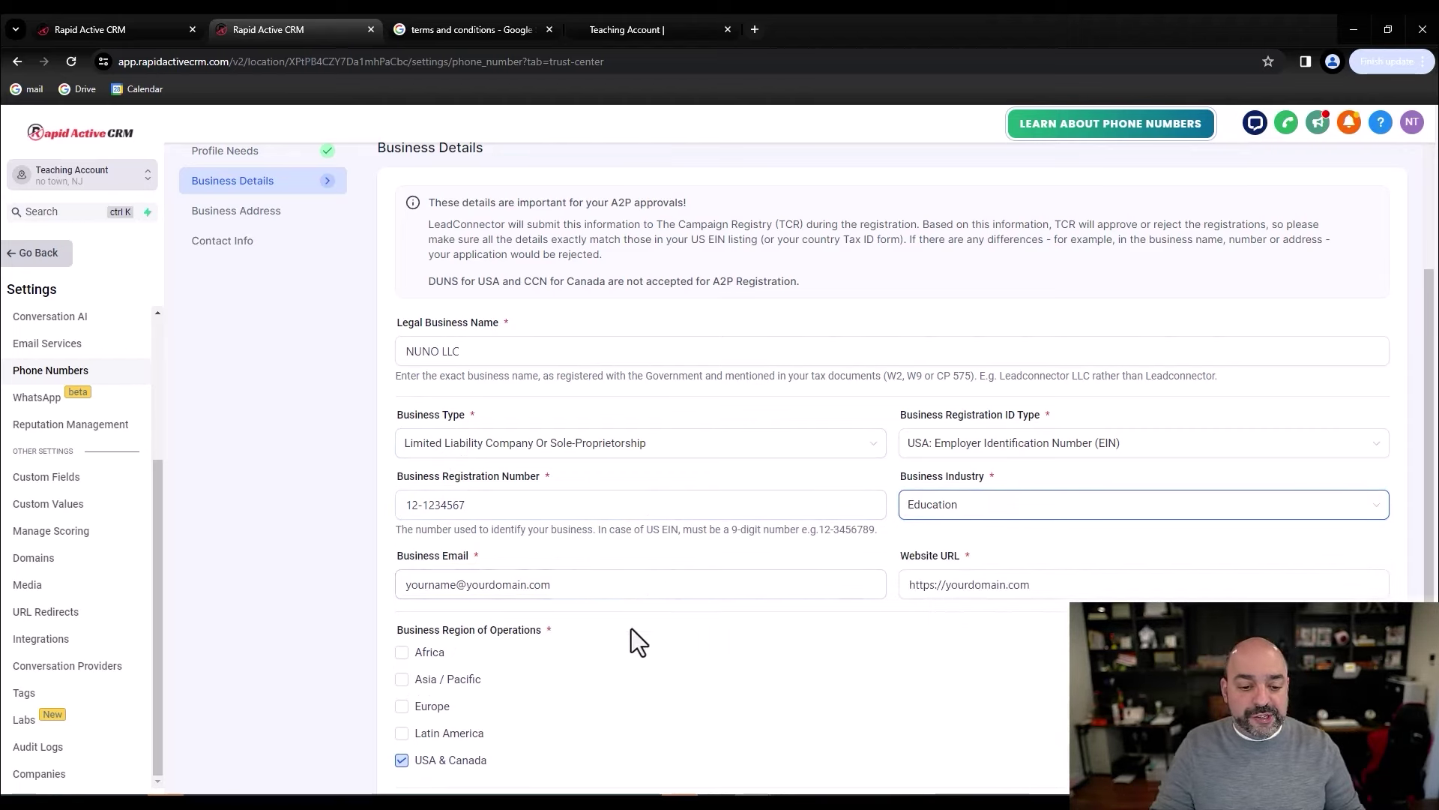
{"action": "left_click", "coordinate": [586, 592]}
{"action": "left_click_drag", "start_coordinate": [568, 586], "coordinate": [264, 601]}
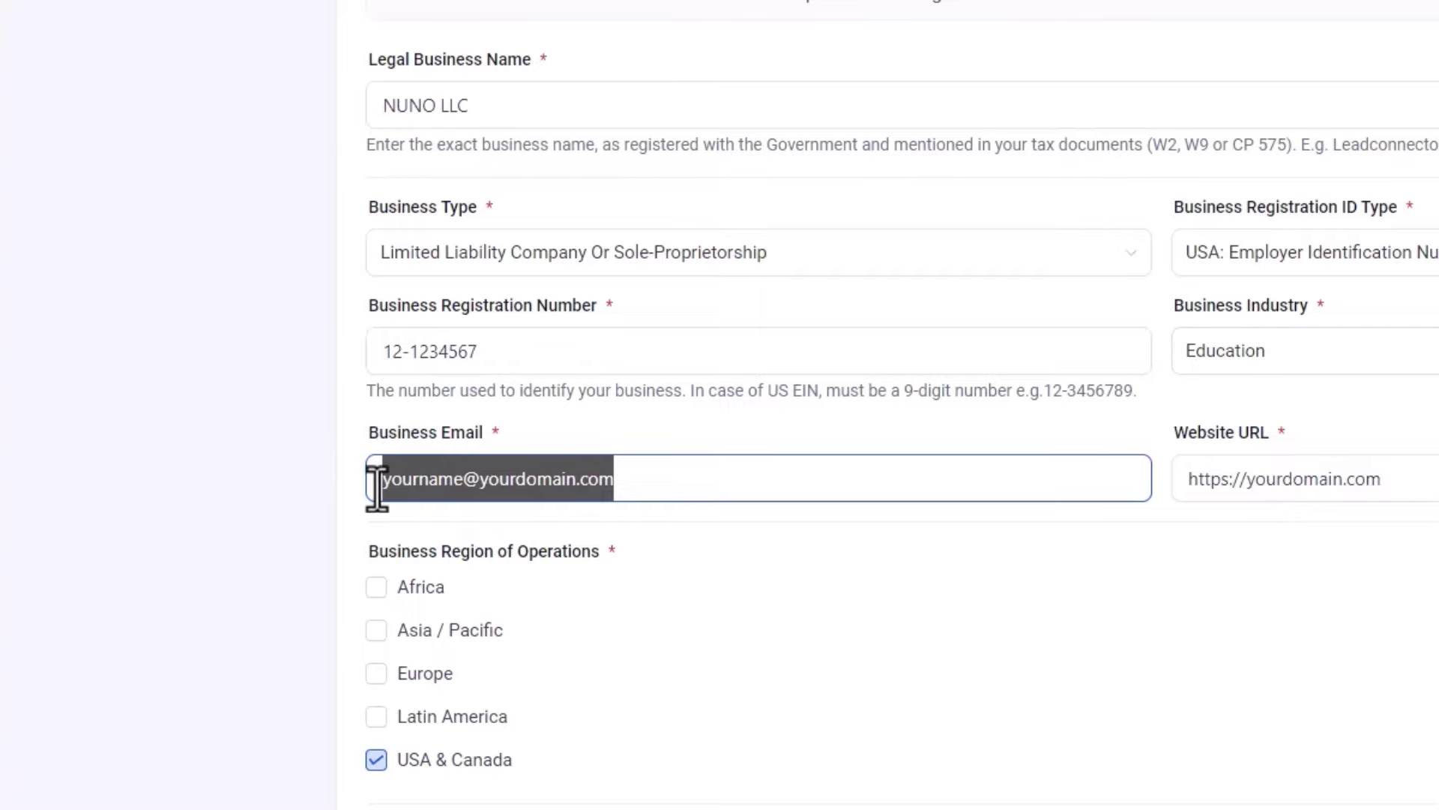
{"action": "type", "text": "nuno@"}
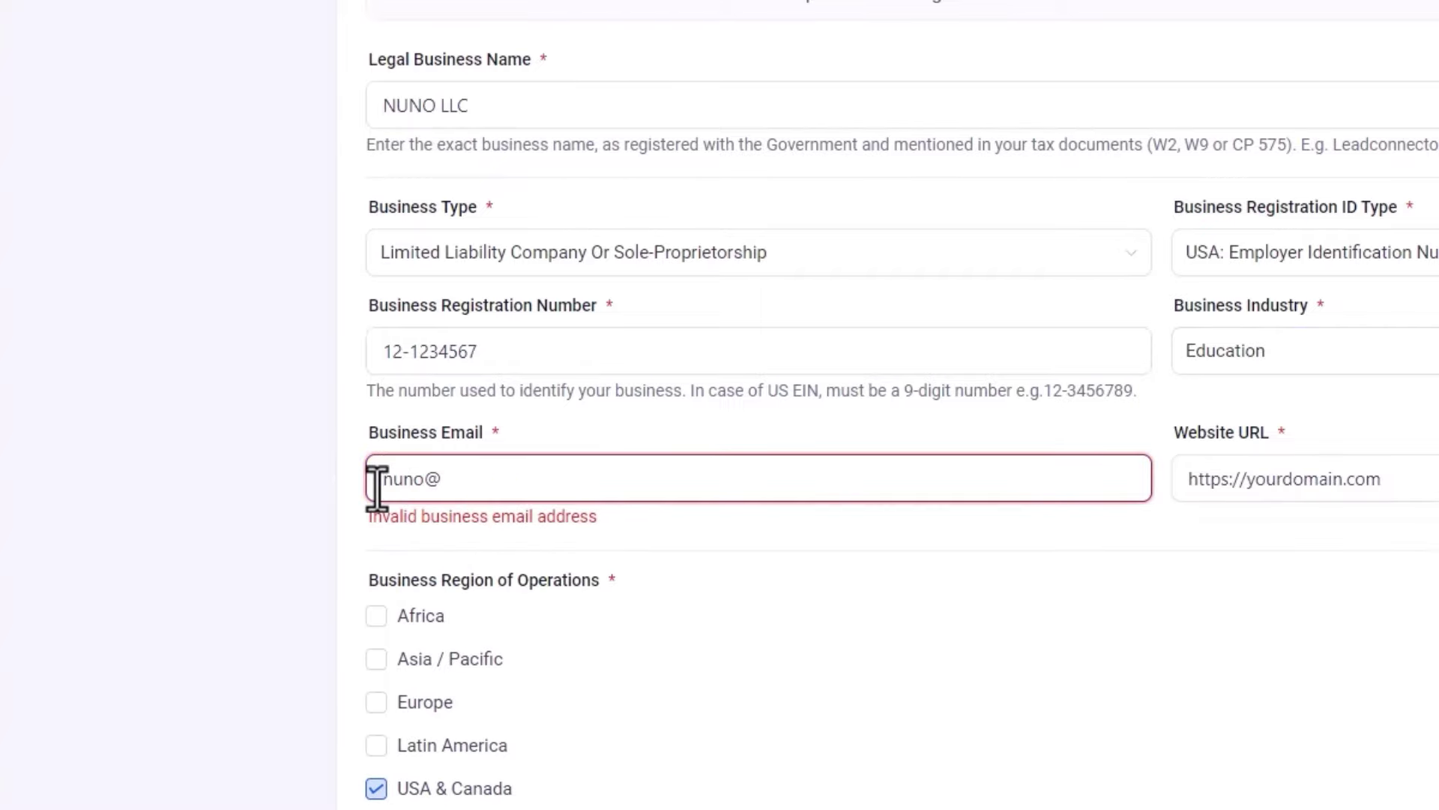
{"action": "type", "text": "yourdoamin"}
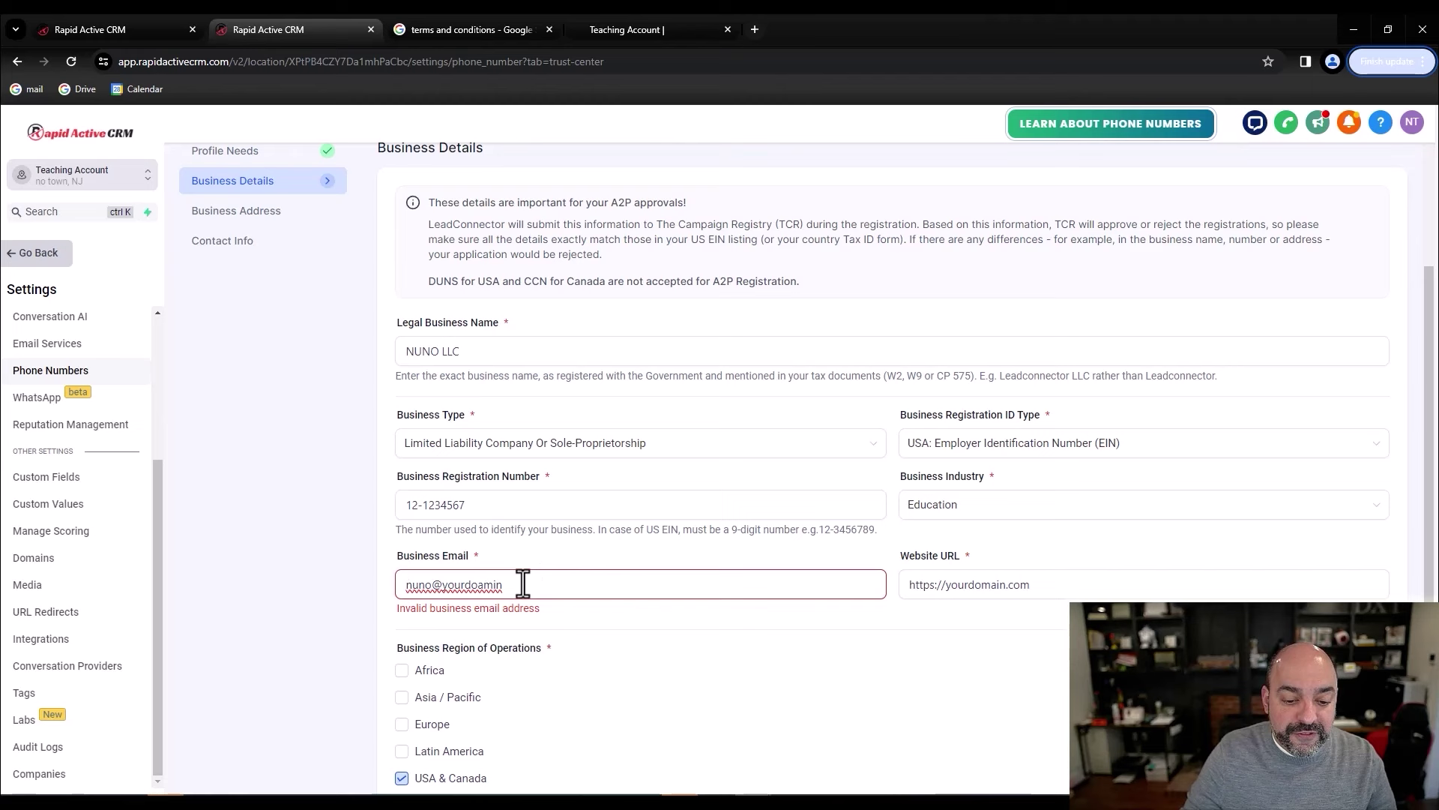
{"action": "left_click_drag", "start_coordinate": [523, 584], "coordinate": [419, 562]}
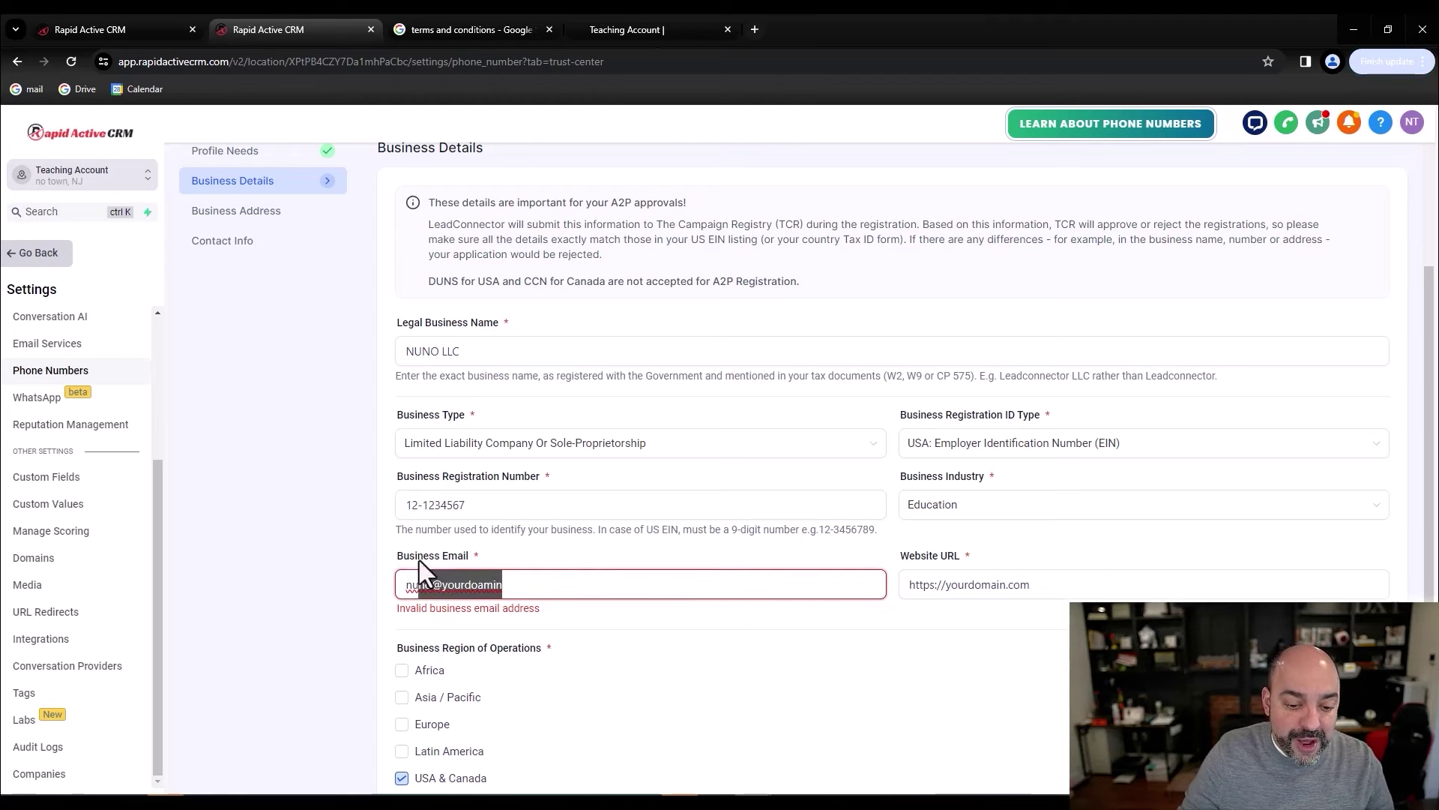
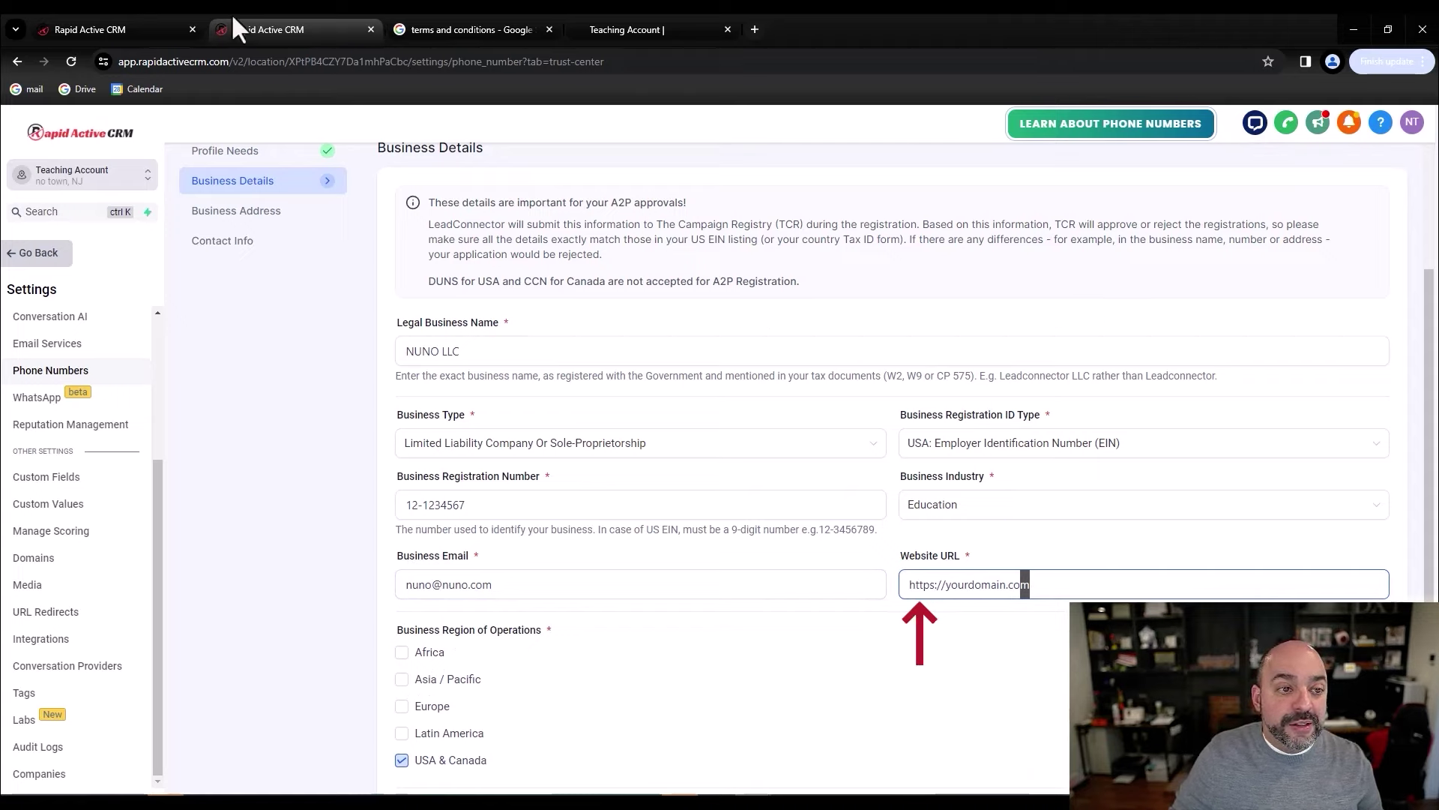
Copy the 01. Lead Magnet funnel URL into Website URL and save Business Details.
{"action": "left_click", "coordinate": [173, 29]}
{"action": "left_click", "coordinate": [367, 593]}
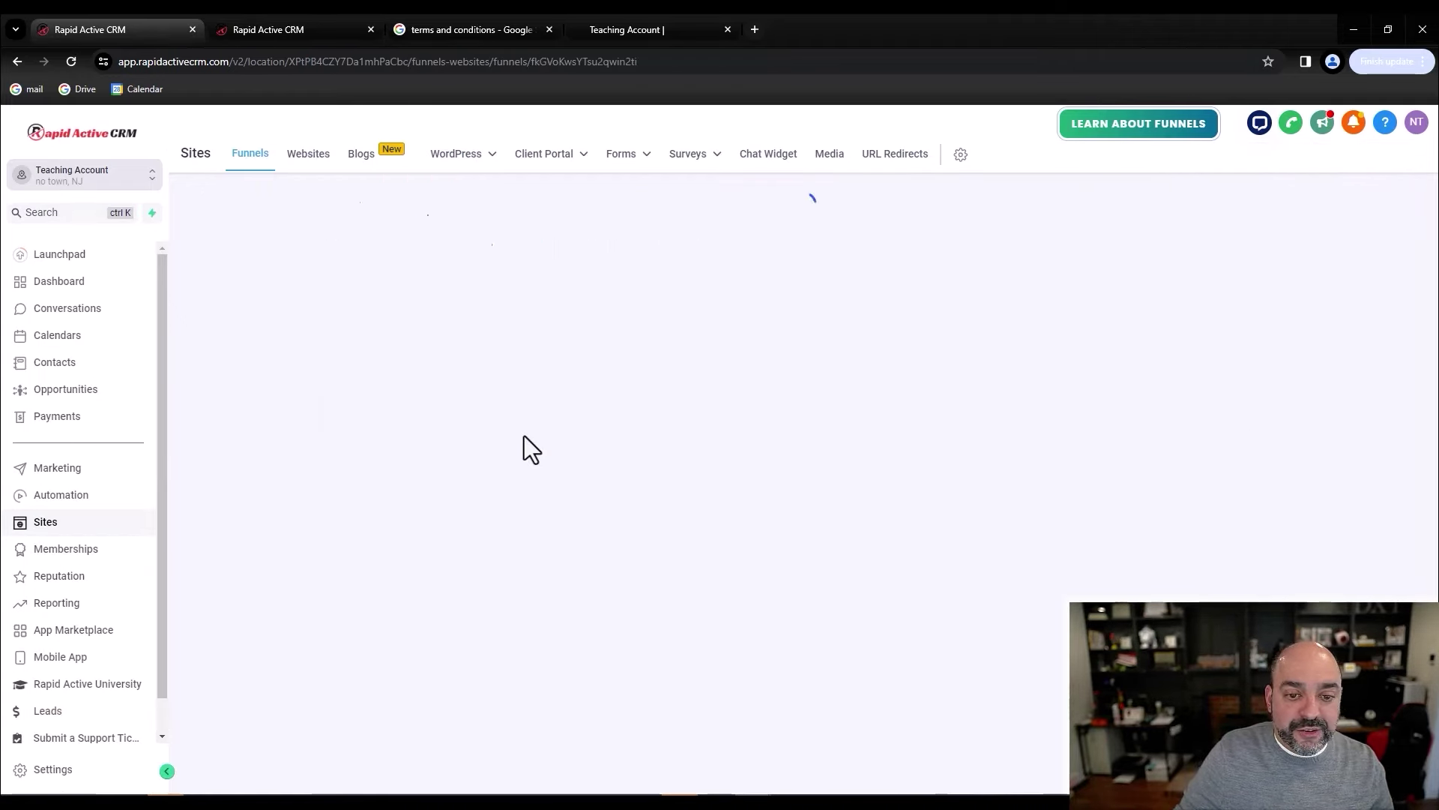
{"action": "left_click_drag", "start_coordinate": [876, 348], "coordinate": [632, 347]}
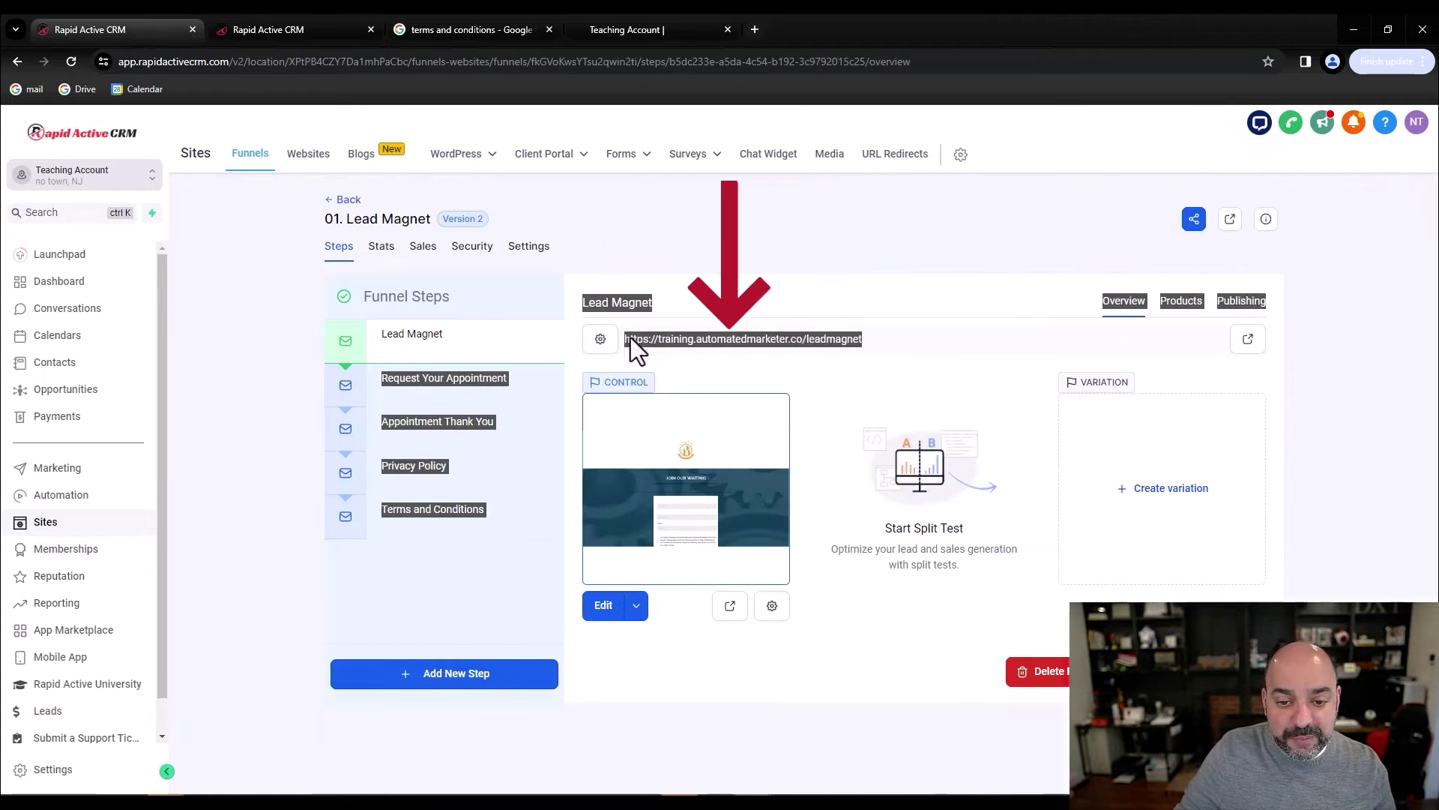
{"action": "left_click_drag", "start_coordinate": [934, 314], "coordinate": [634, 347]}
{"action": "right_click", "coordinate": [633, 347]}
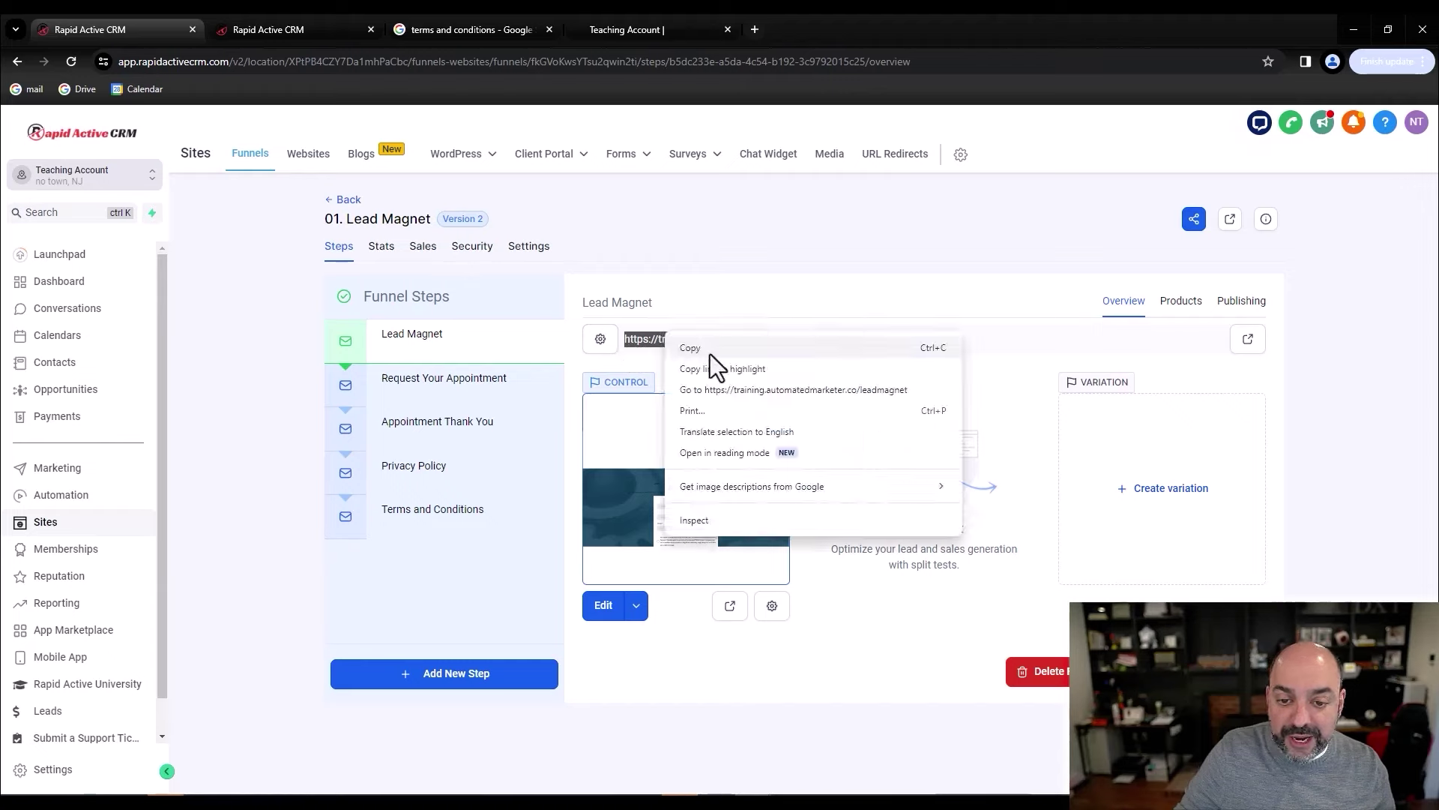
{"action": "left_click", "coordinate": [709, 351]}
{"action": "left_click", "coordinate": [273, 29]}
{"action": "triple_click", "coordinate": [981, 587]}
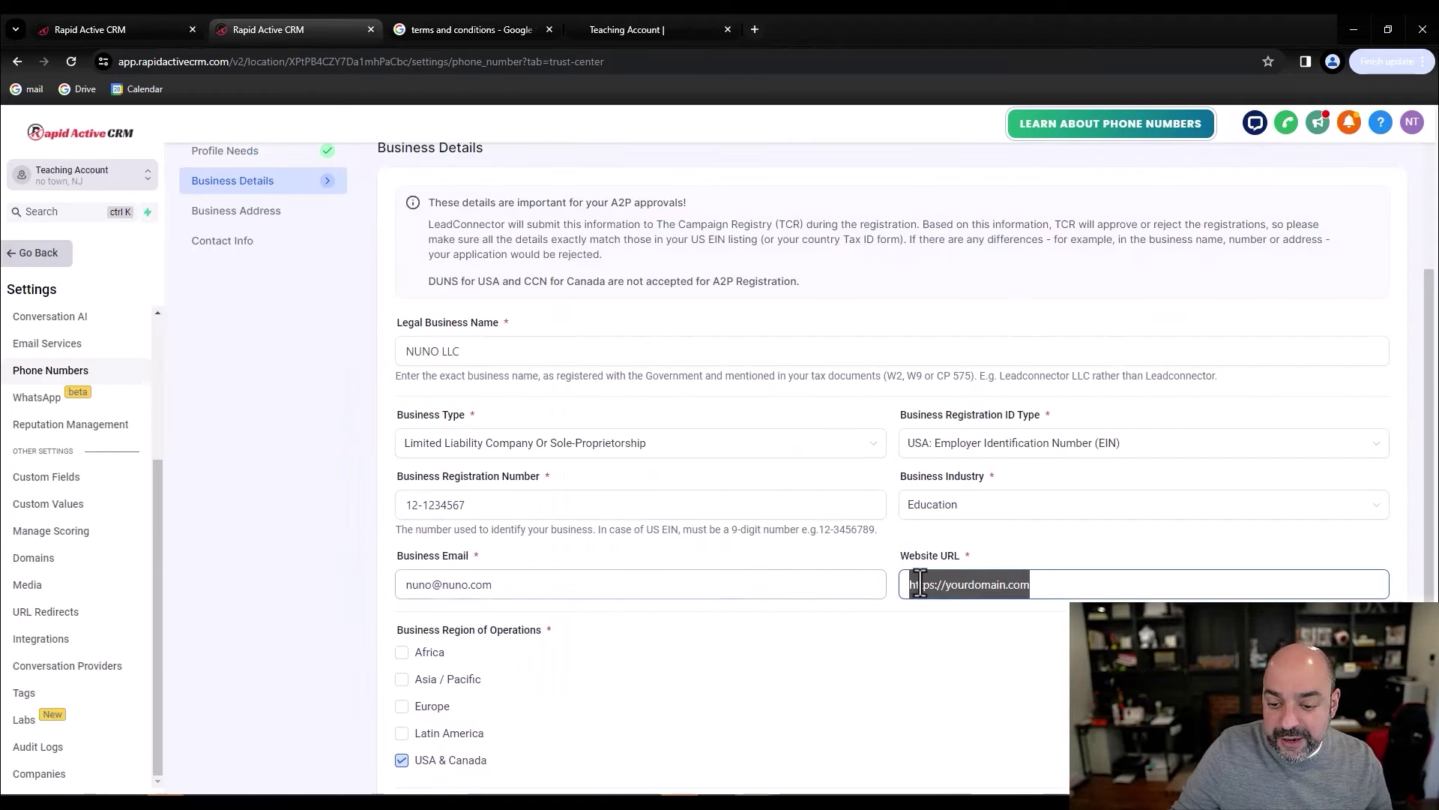
{"action": "right_click", "coordinate": [980, 587]}
{"action": "left_click", "coordinate": [982, 350]}
{"action": "scroll", "coordinate": [802, 490], "scroll_direction": "down", "scroll_amount": 1}
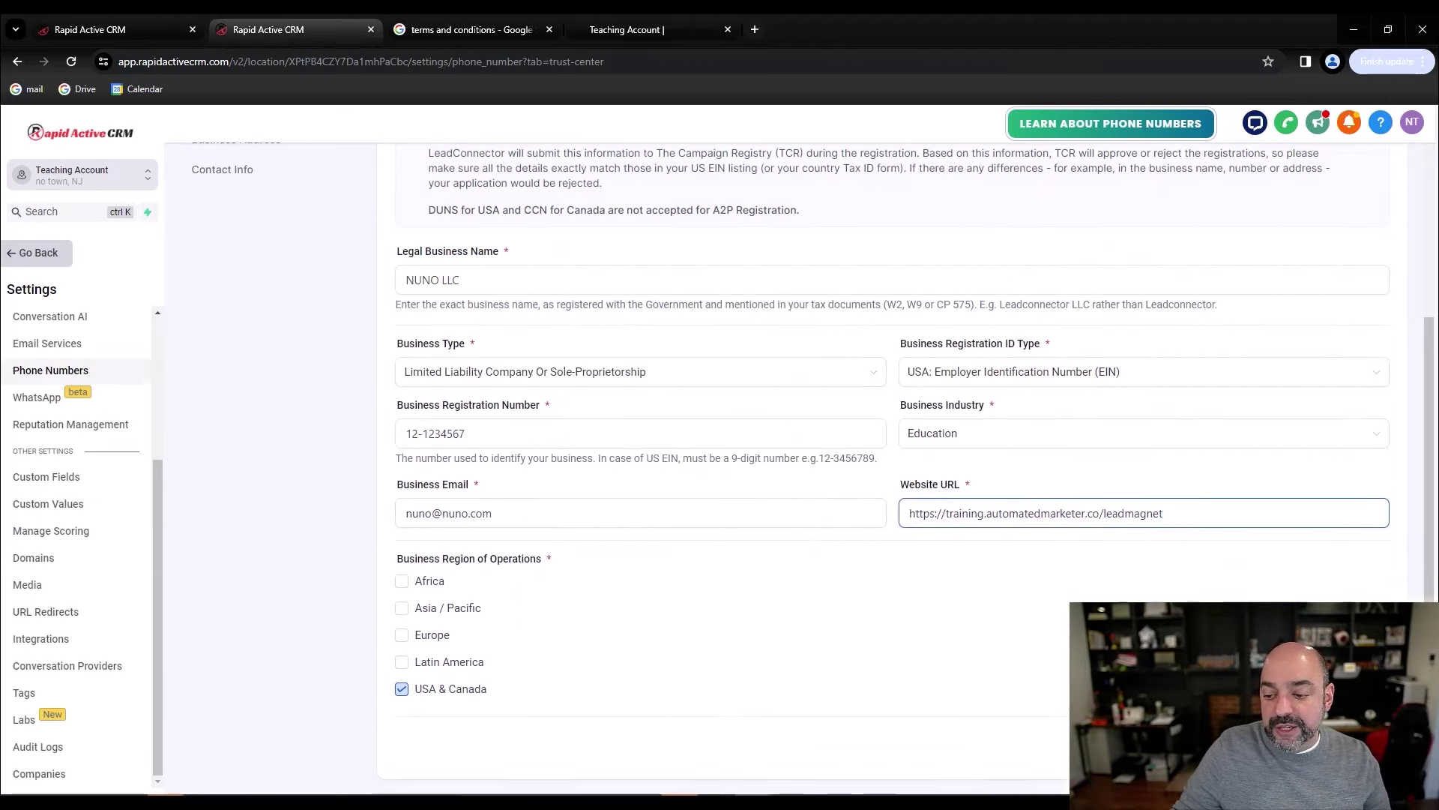
{"action": "left_click", "coordinate": [1334, 749]}
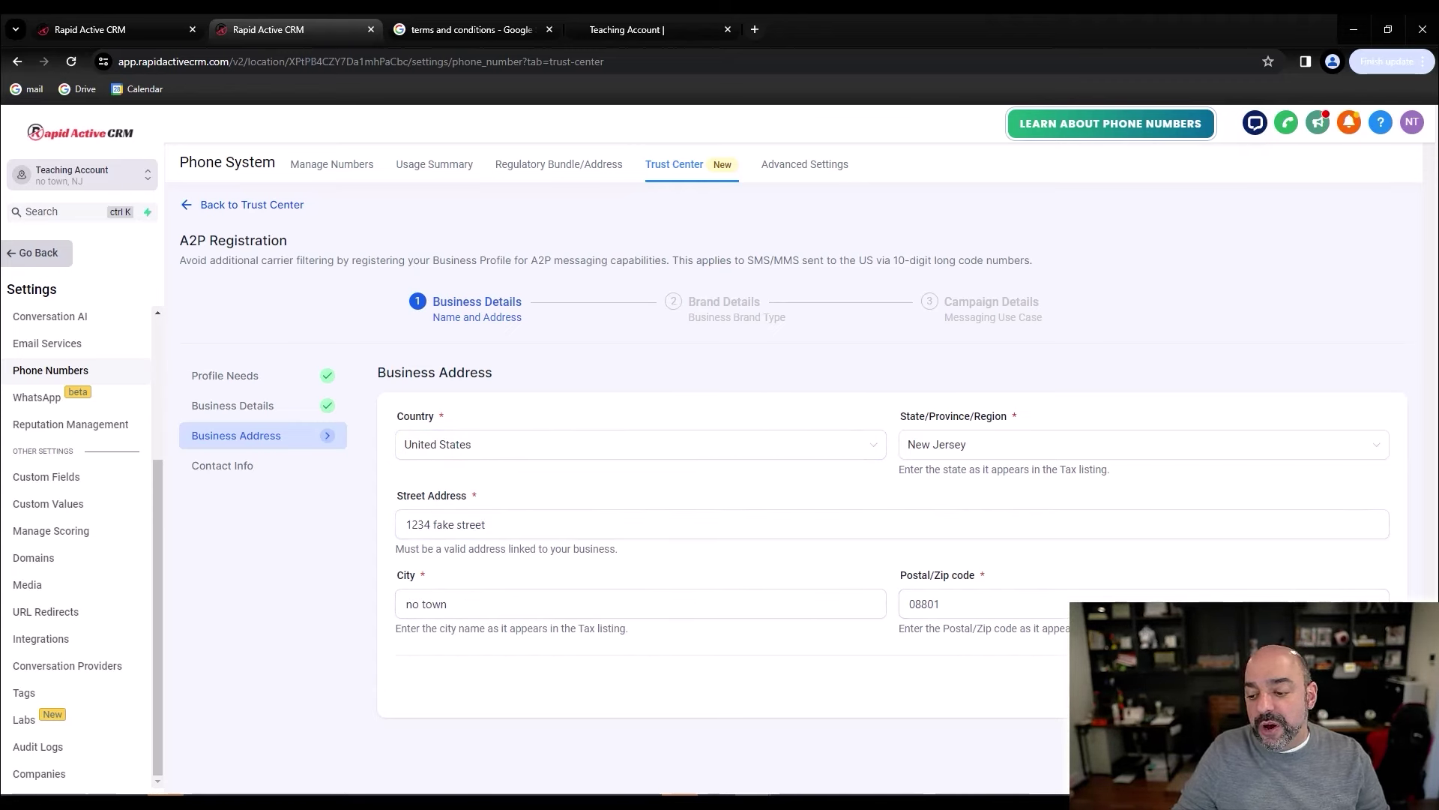
Accept the prefilled business address and representative contact details to reach Brand Details.
{"action": "left_click", "coordinate": [1349, 684]}
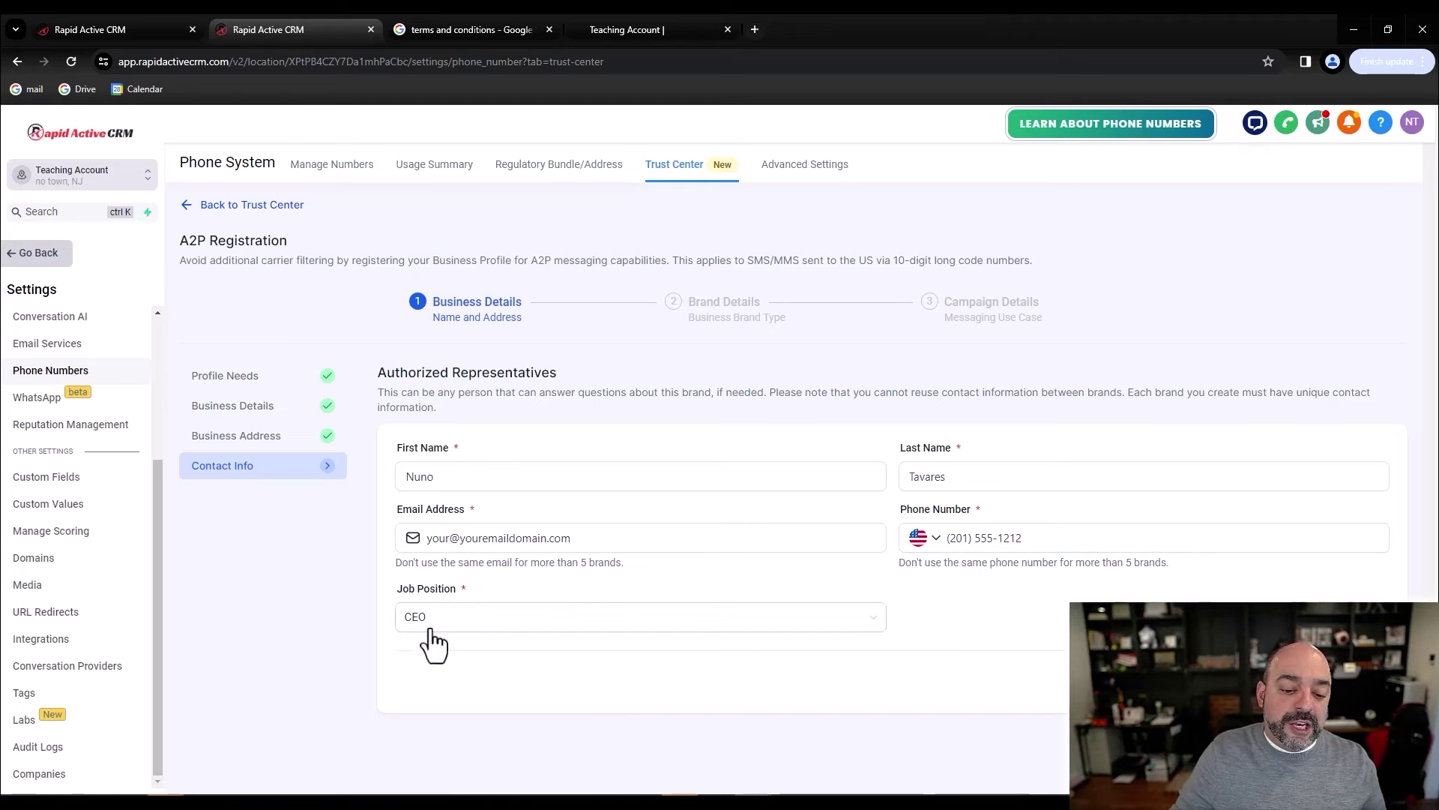
{"action": "left_click", "coordinate": [1350, 678]}
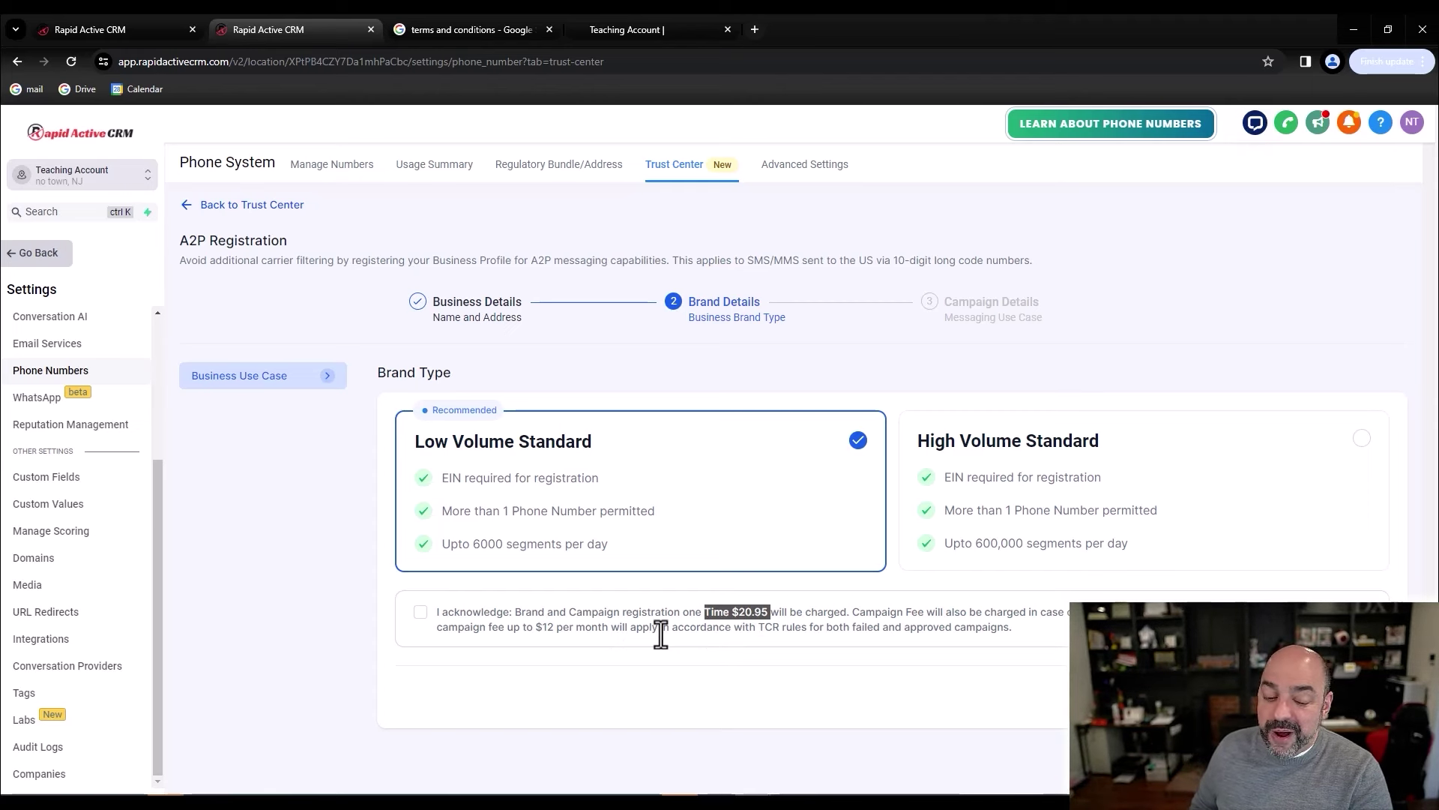
Acknowledge the brand and campaign registration fee and continue to Campaign Details.
{"action": "left_click", "coordinate": [421, 614]}
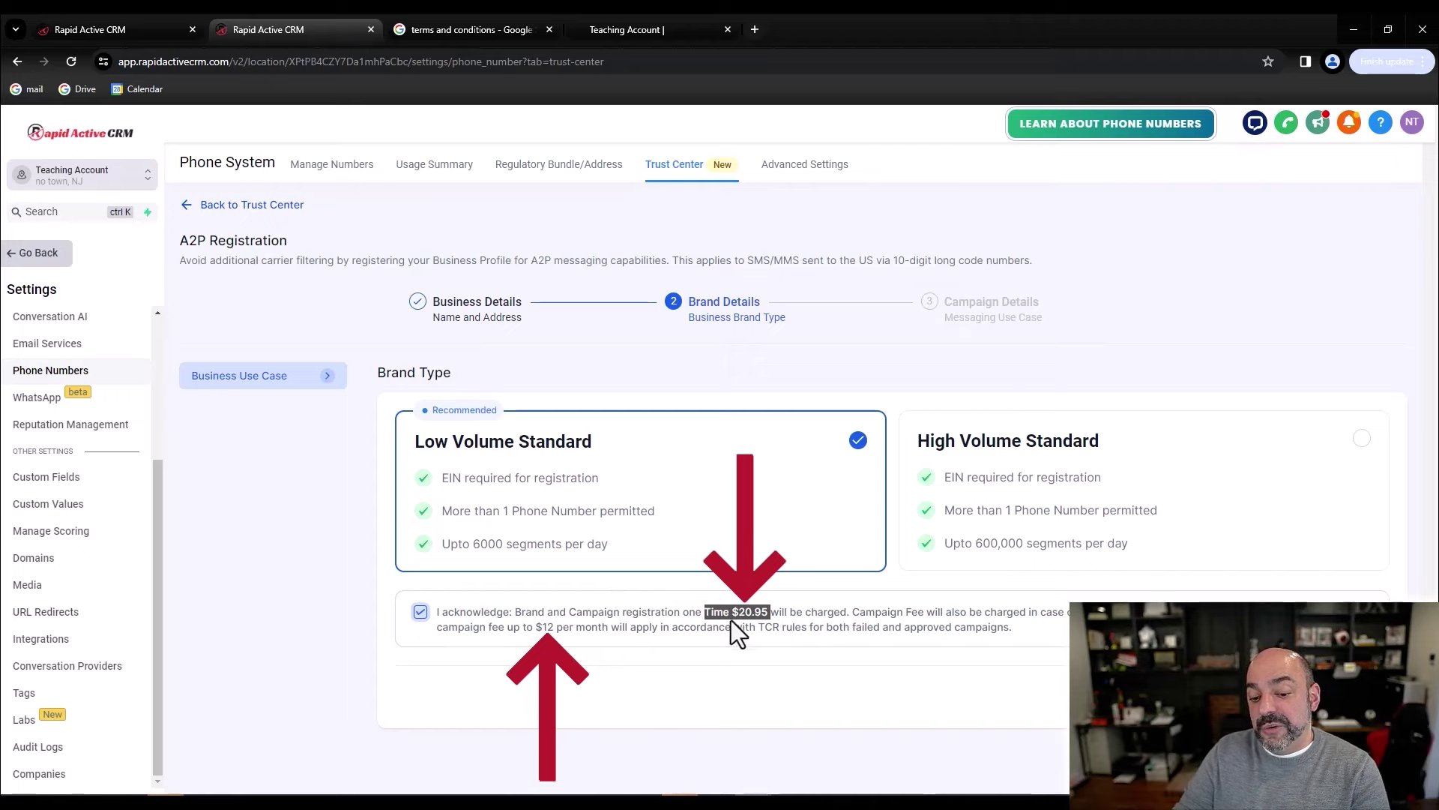
{"action": "left_click", "coordinate": [1349, 697]}
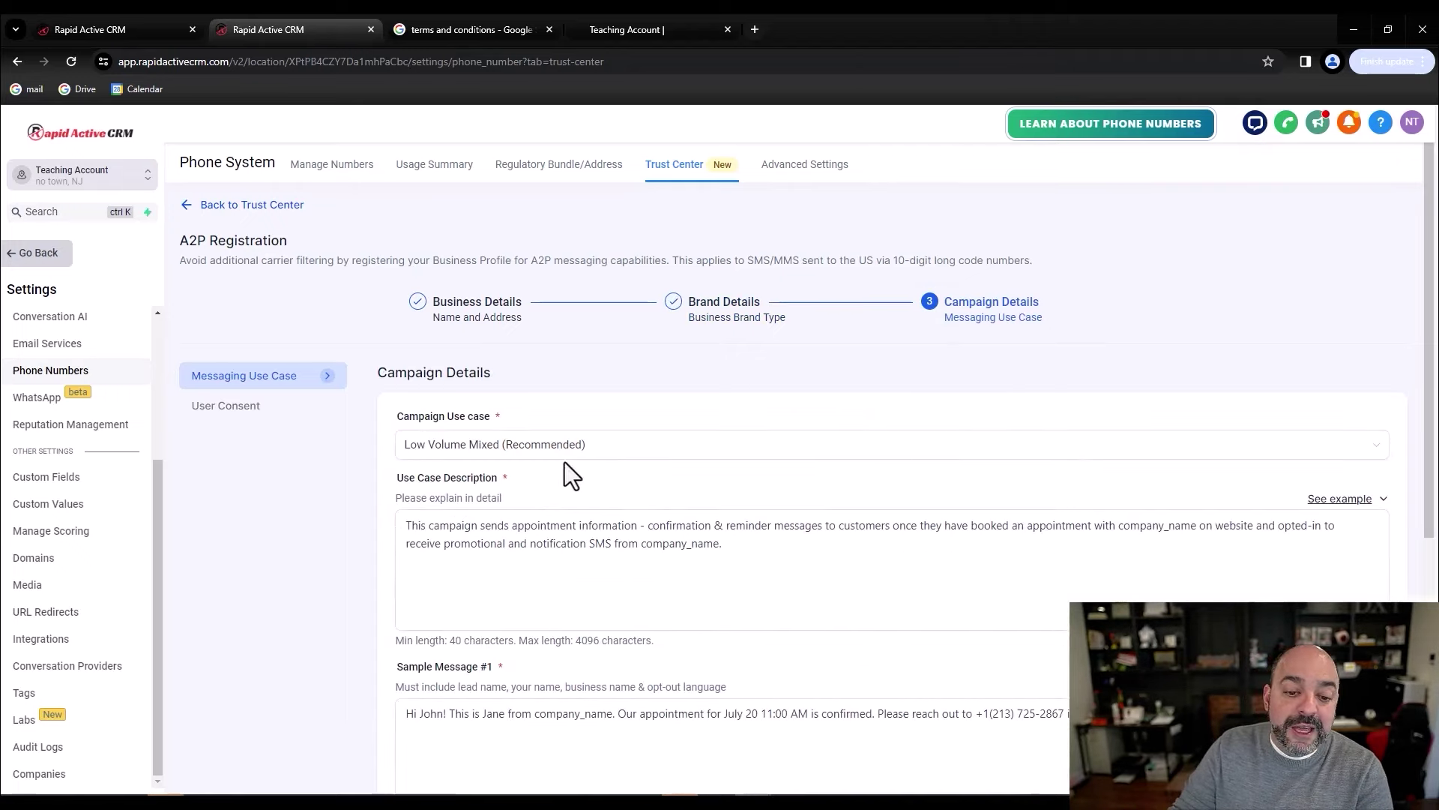
{"action": "scroll", "coordinate": [710, 424], "scroll_direction": "down", "scroll_amount": 2}
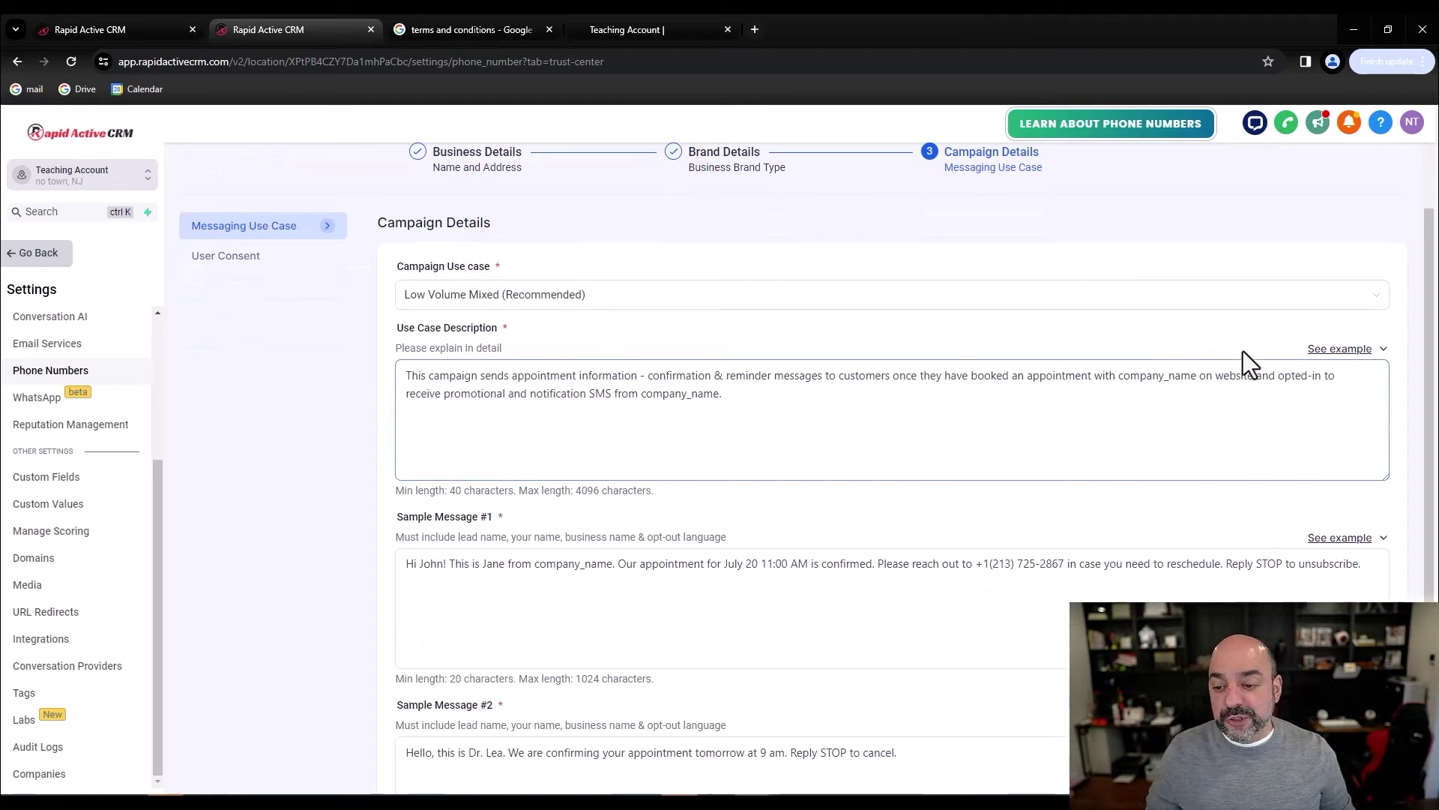
Review the use case list, keep Low Volume Mixed, and show example Use Case Descriptions.
{"action": "left_click_drag", "start_coordinate": [1191, 373], "coordinate": [1126, 377]}
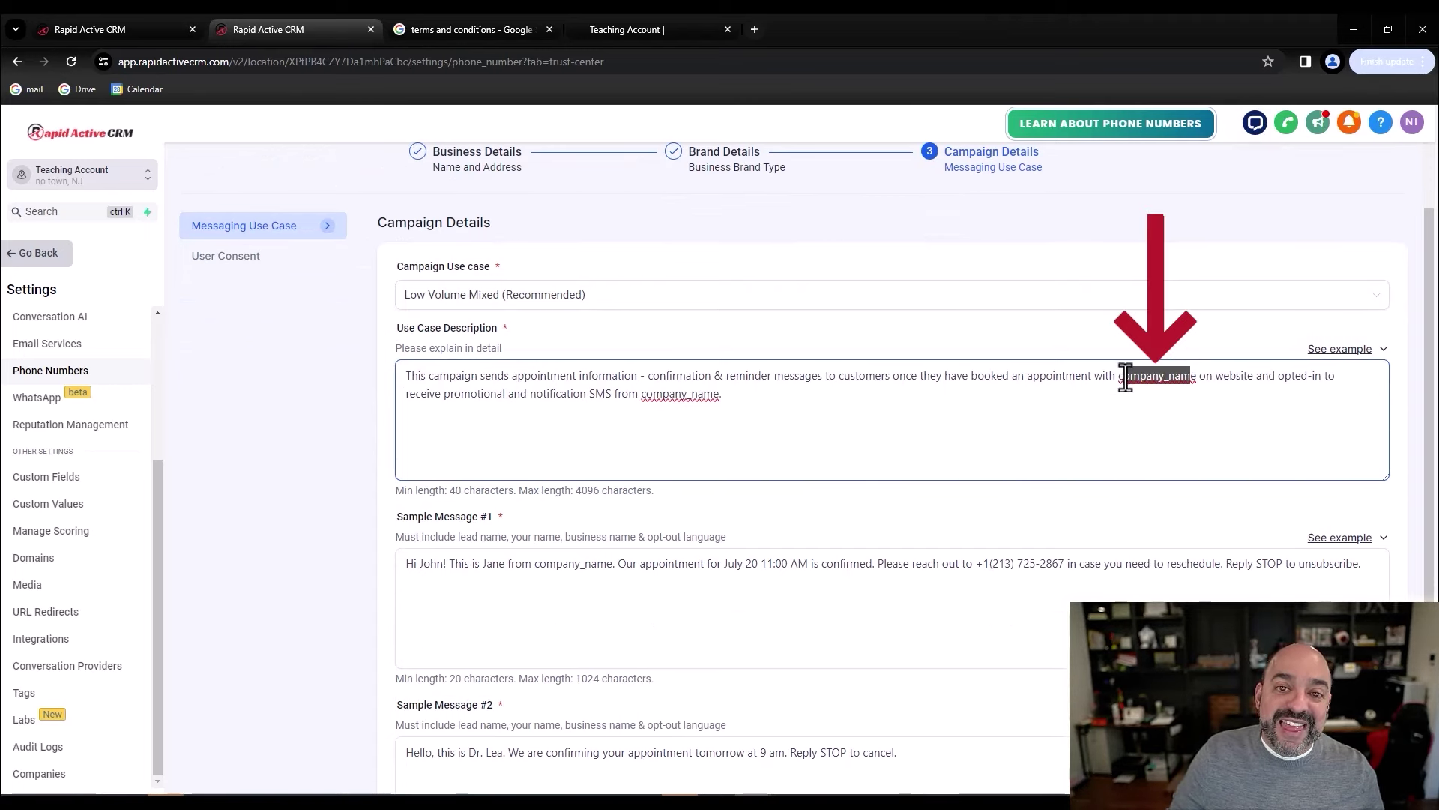
{"action": "scroll", "coordinate": [578, 450], "scroll_direction": "up", "scroll_amount": 2}
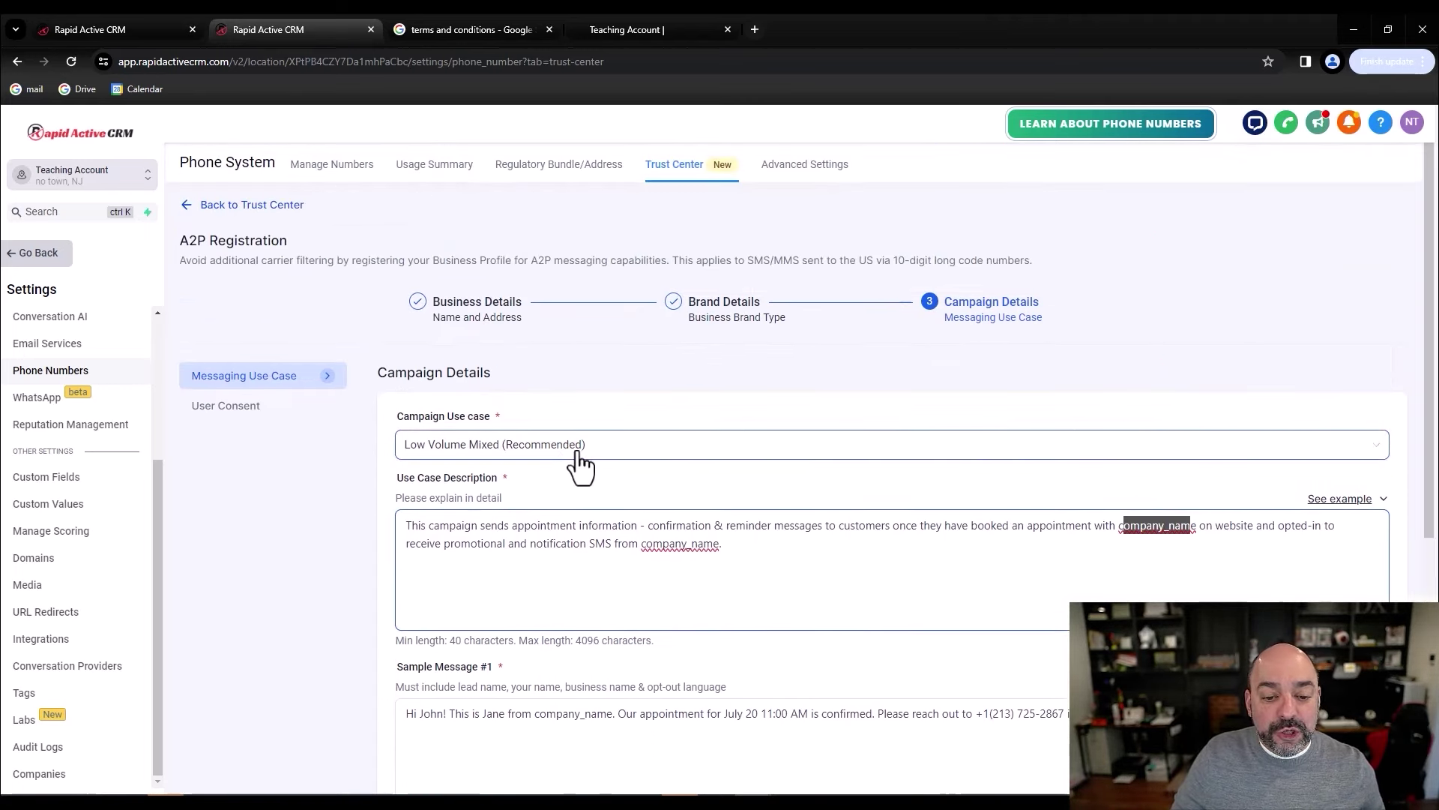
{"action": "left_click", "coordinate": [581, 450]}
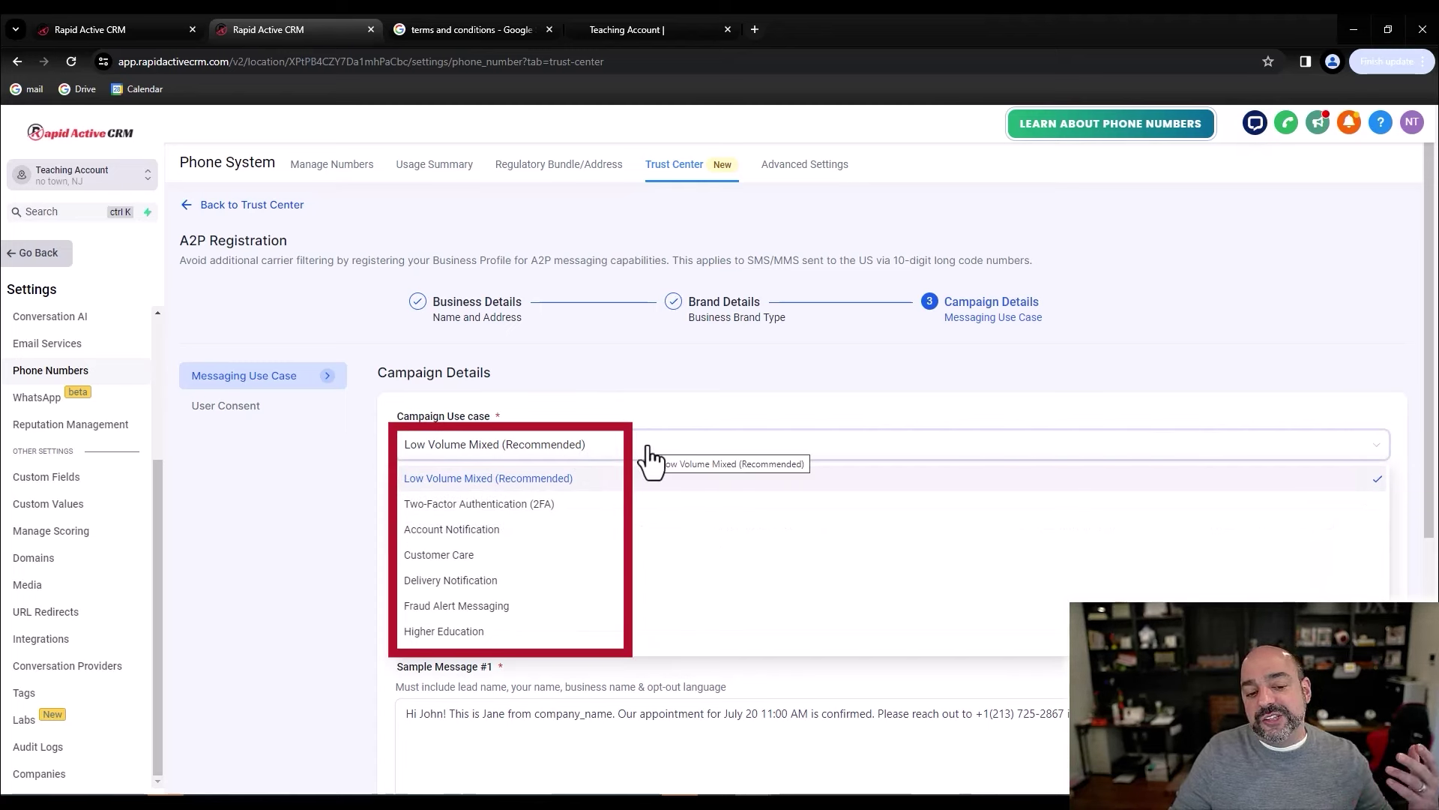
{"action": "scroll", "coordinate": [646, 487], "scroll_direction": "down", "scroll_amount": 3}
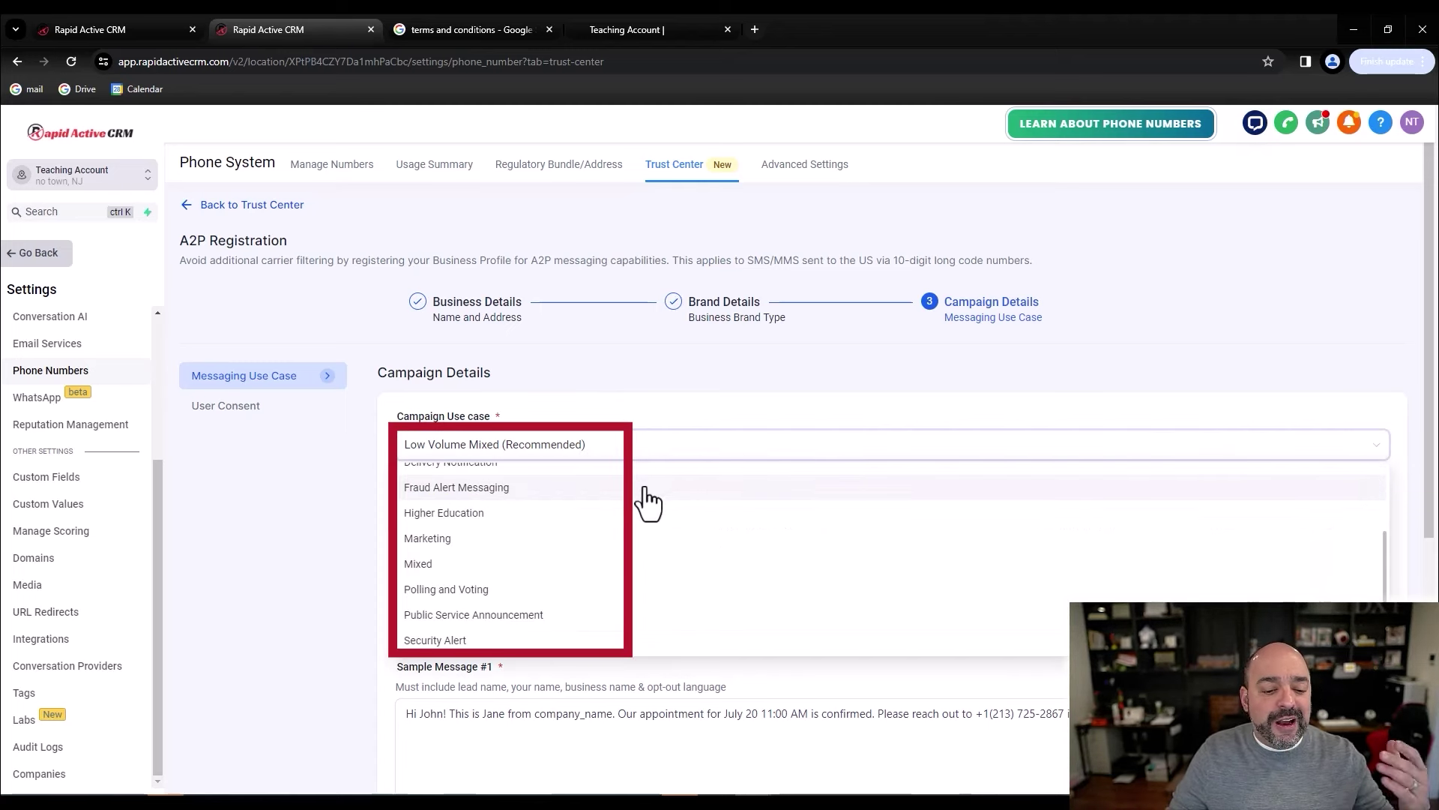
{"action": "left_click", "coordinate": [640, 364]}
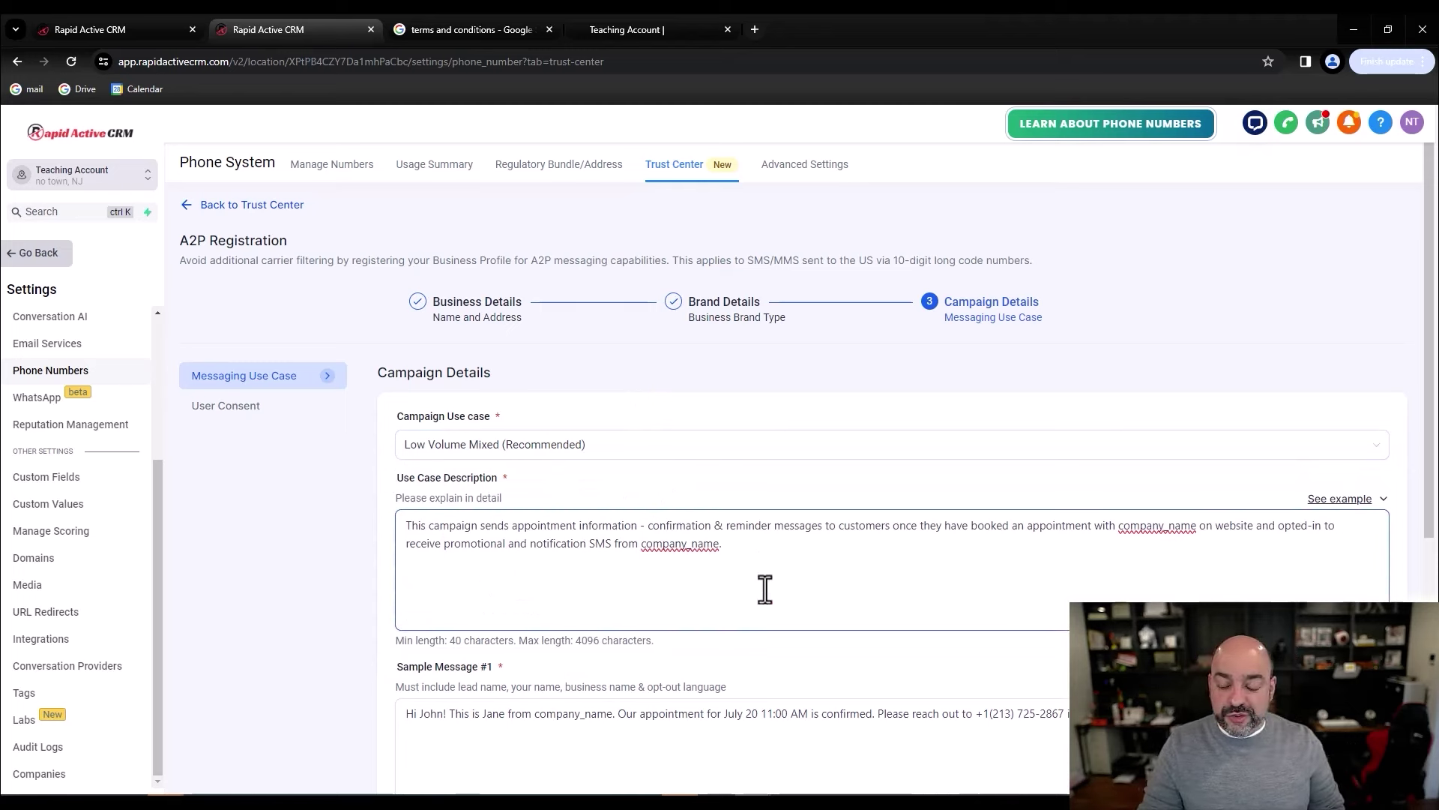
{"action": "left_click", "coordinate": [1381, 501]}
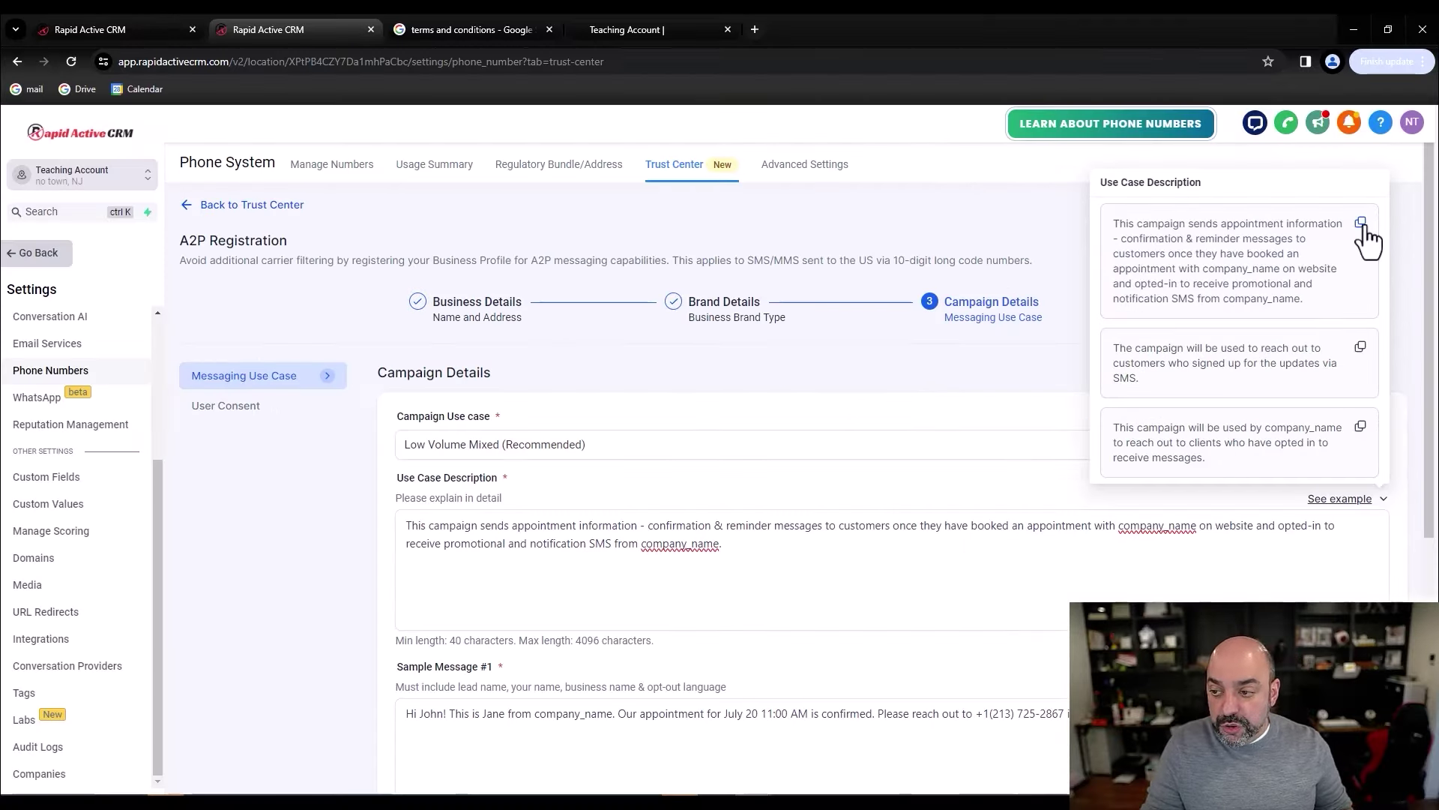
Paste the first example as Use Case Description, replacing both company_name placeholders with Nuno LLC.
{"action": "left_click", "coordinate": [1341, 226]}
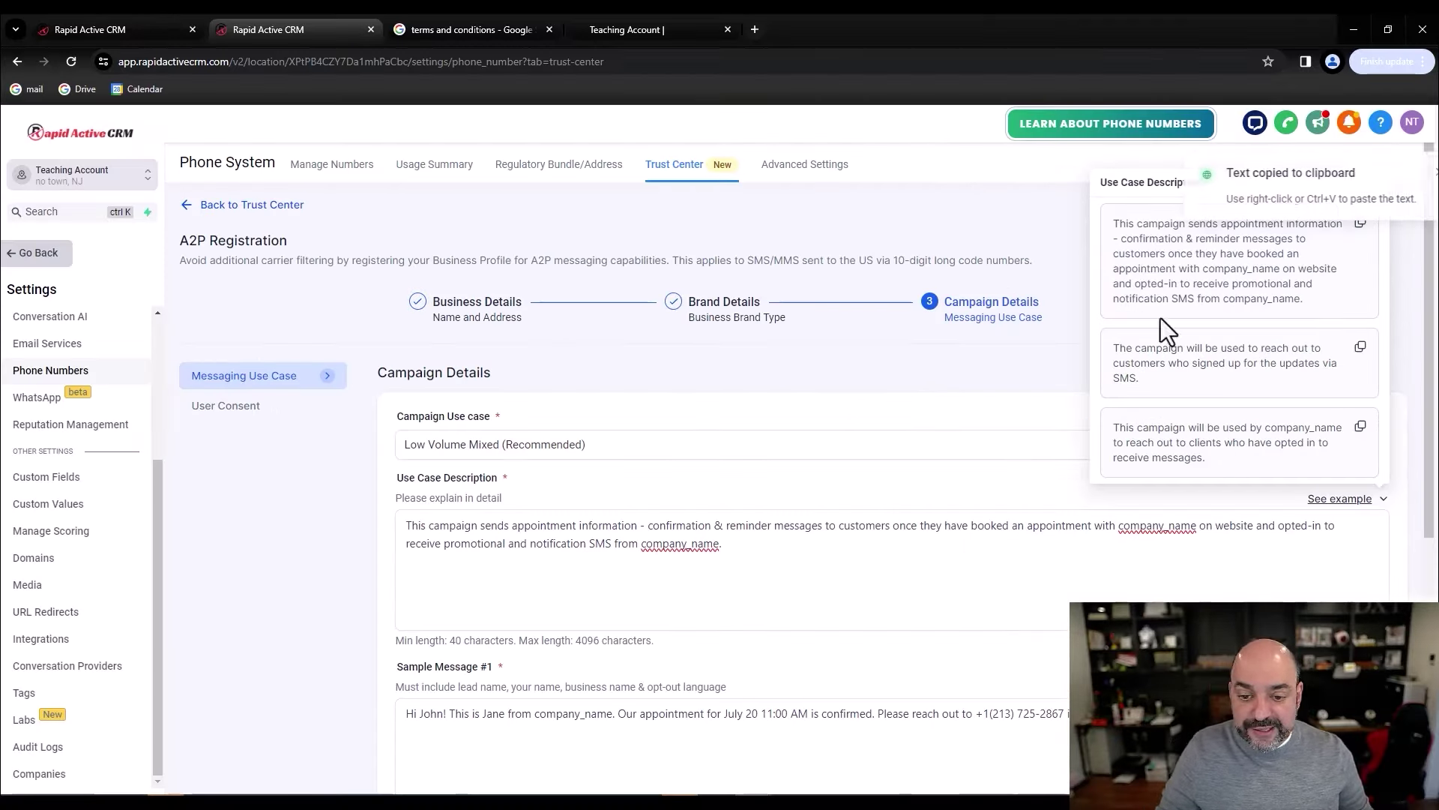
{"action": "left_click_drag", "start_coordinate": [318, 740], "coordinate": [177, 728]}
{"action": "left_click_drag", "start_coordinate": [633, 536], "coordinate": [405, 507]}
{"action": "key", "text": "ctrl+v"}
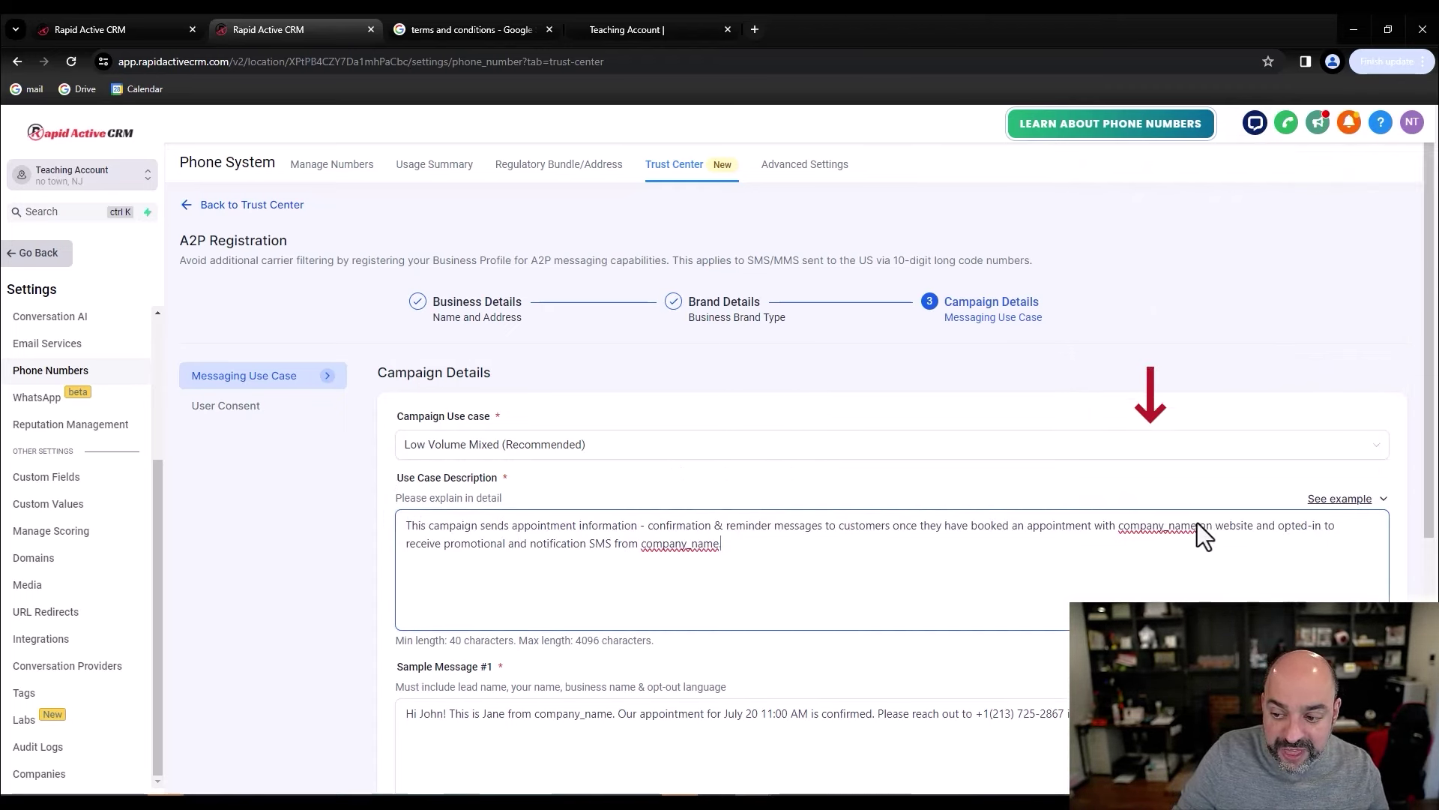
{"action": "left_click_drag", "start_coordinate": [1197, 524], "coordinate": [1121, 534]}
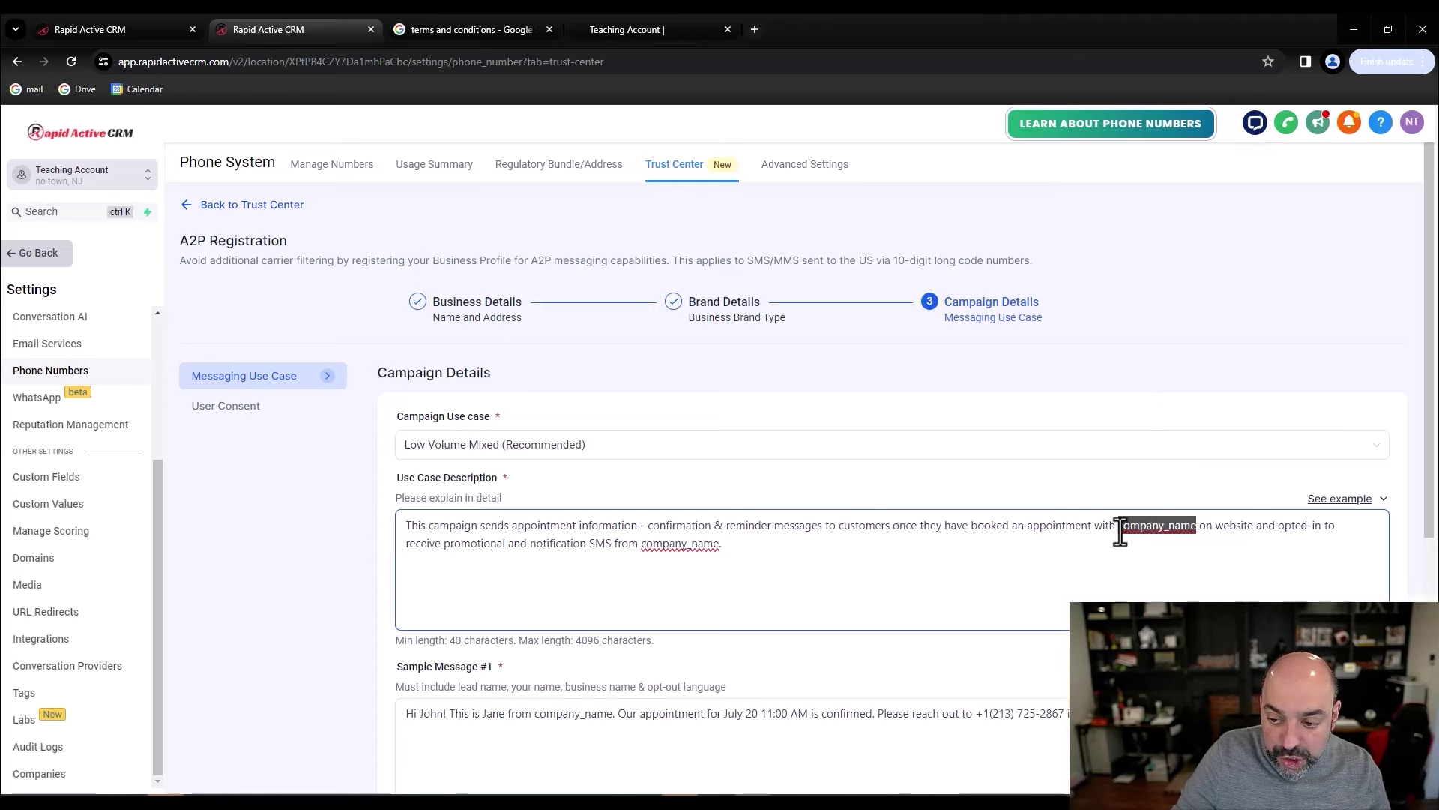
{"action": "type", "text": "Nuno LLC"}
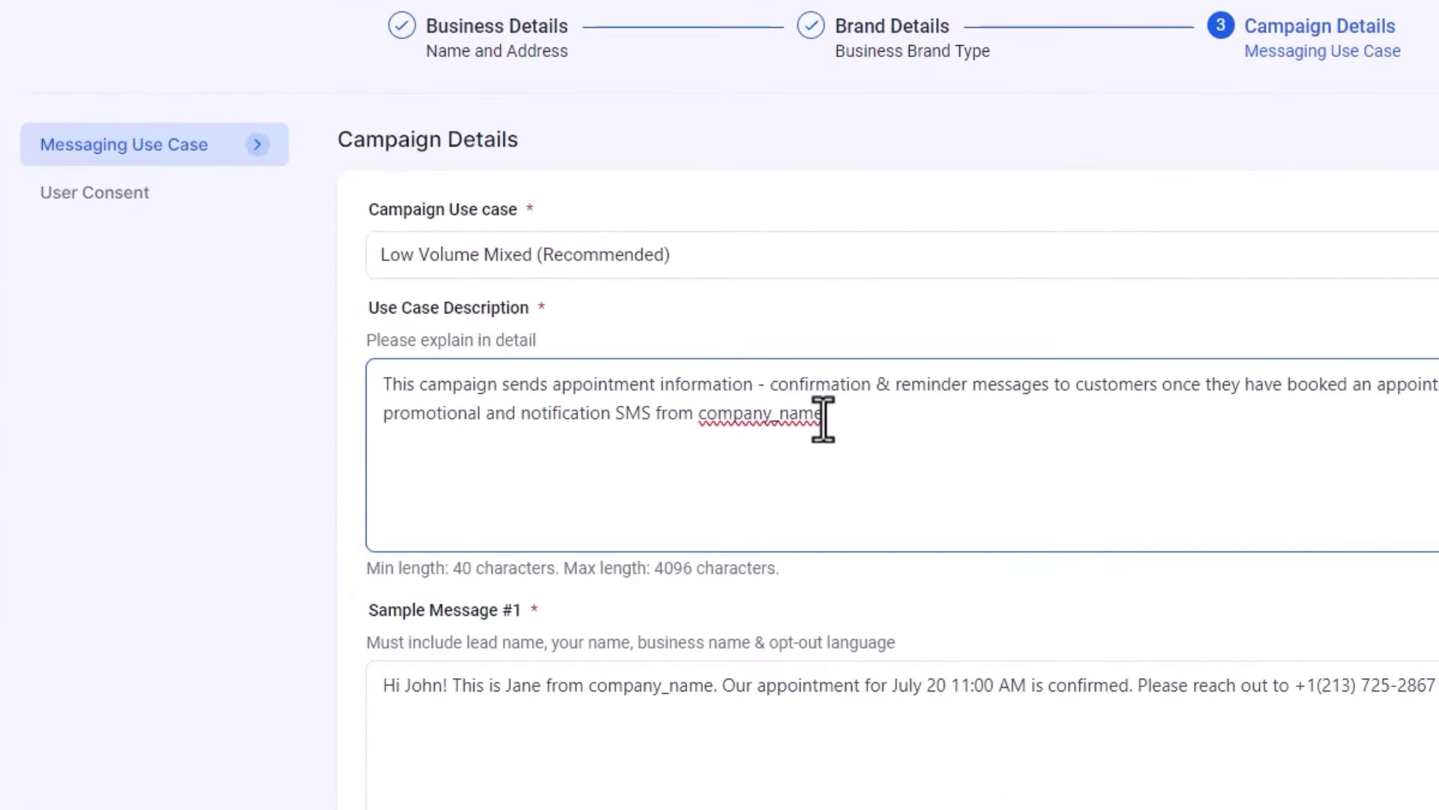
{"action": "left_click_drag", "start_coordinate": [680, 545], "coordinate": [604, 542]}
{"action": "type", "text": "N"}
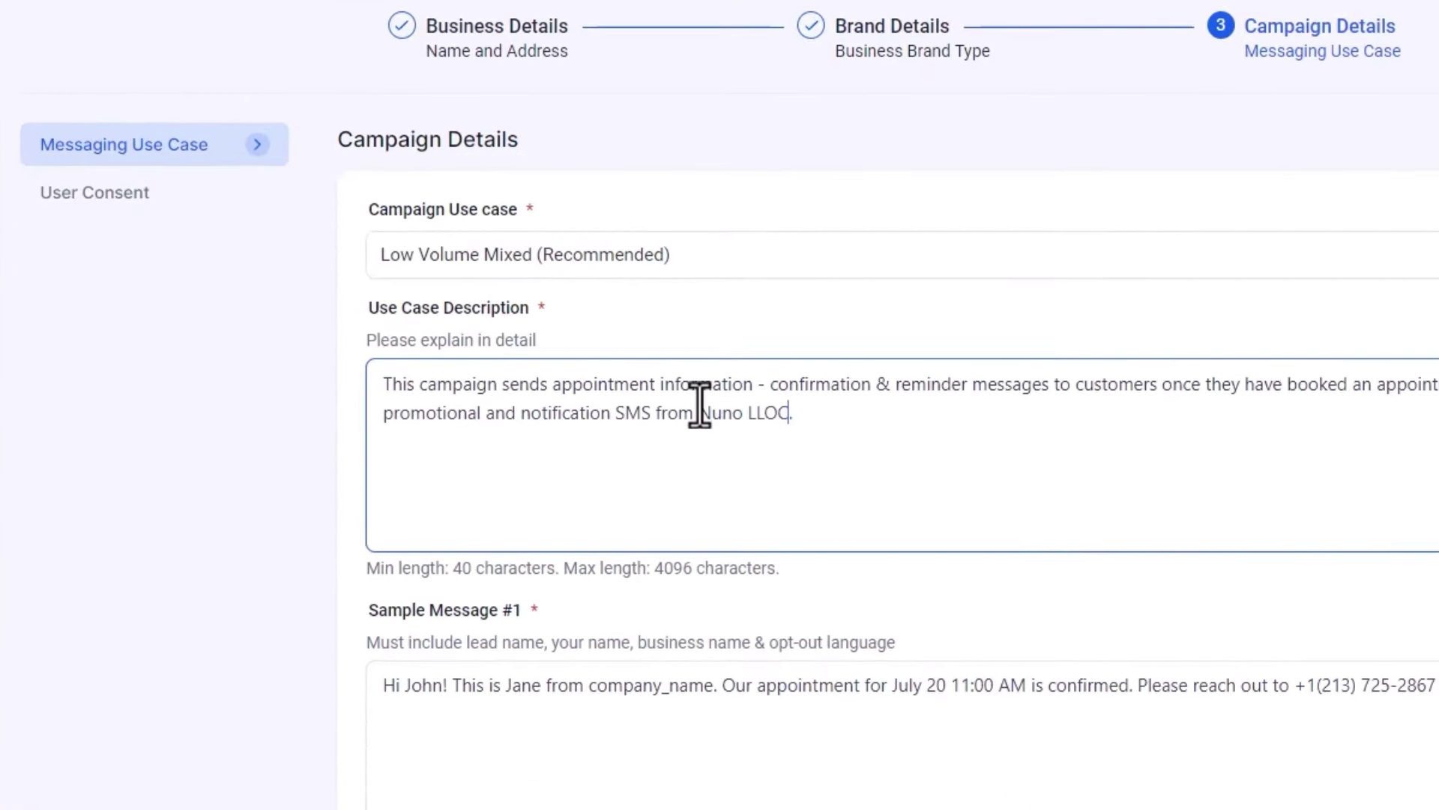
{"action": "type", "text": "uno LLC"}
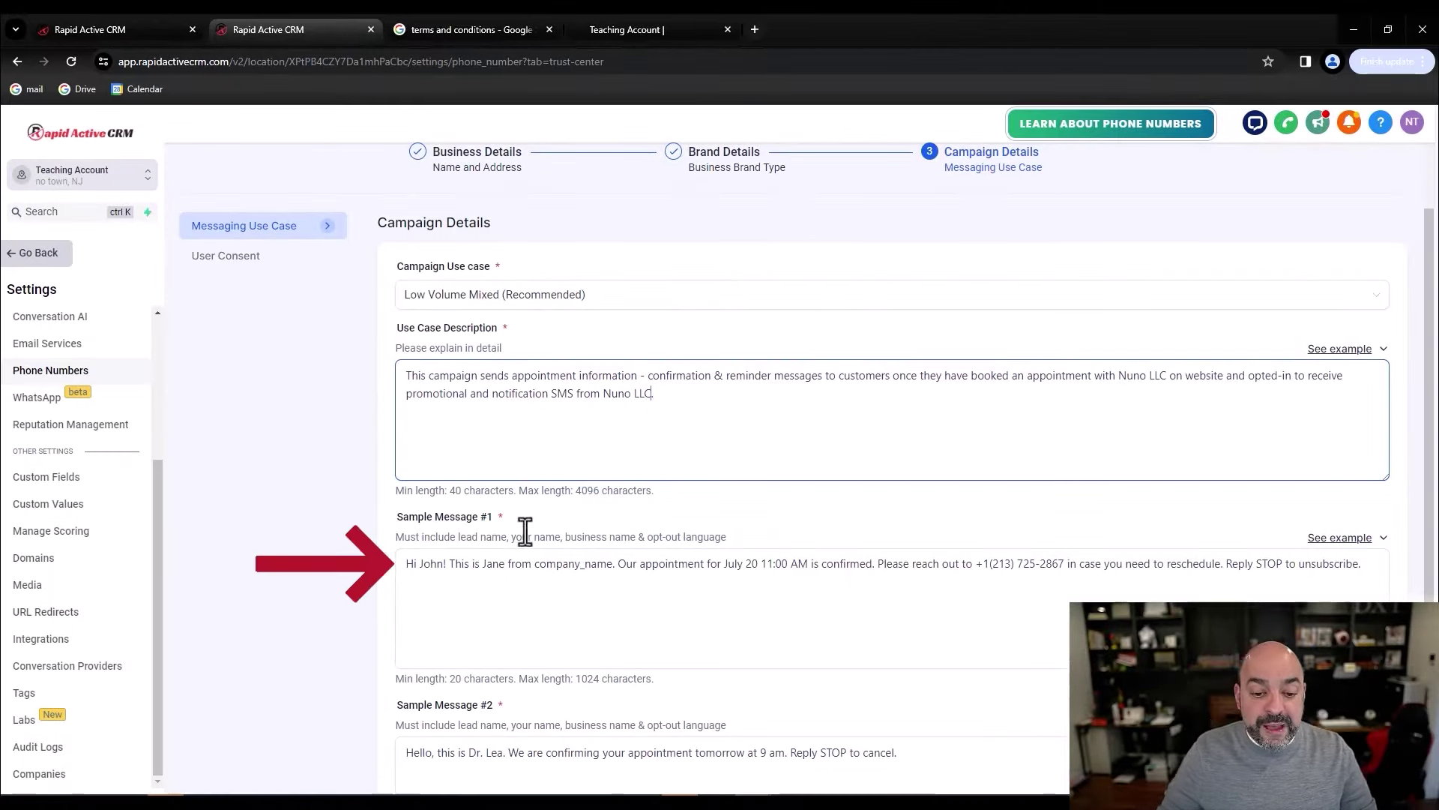
Replace company_name with Nuno LLC in Sample Message #1 and select its sample phone number.
{"action": "left_click", "coordinate": [528, 566]}
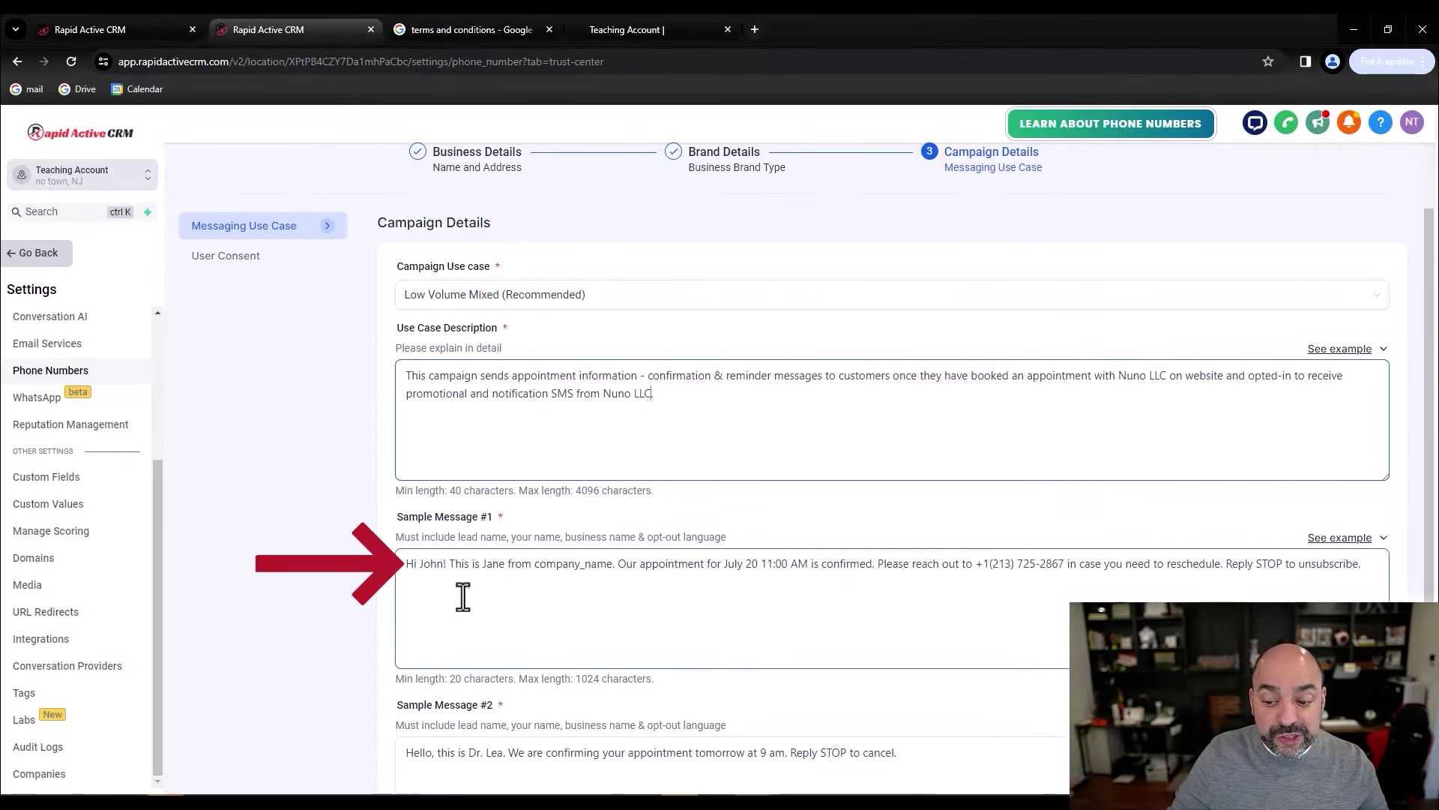
{"action": "double_click", "coordinate": [549, 558]}
{"action": "type", "text": "Nuno LLC"}
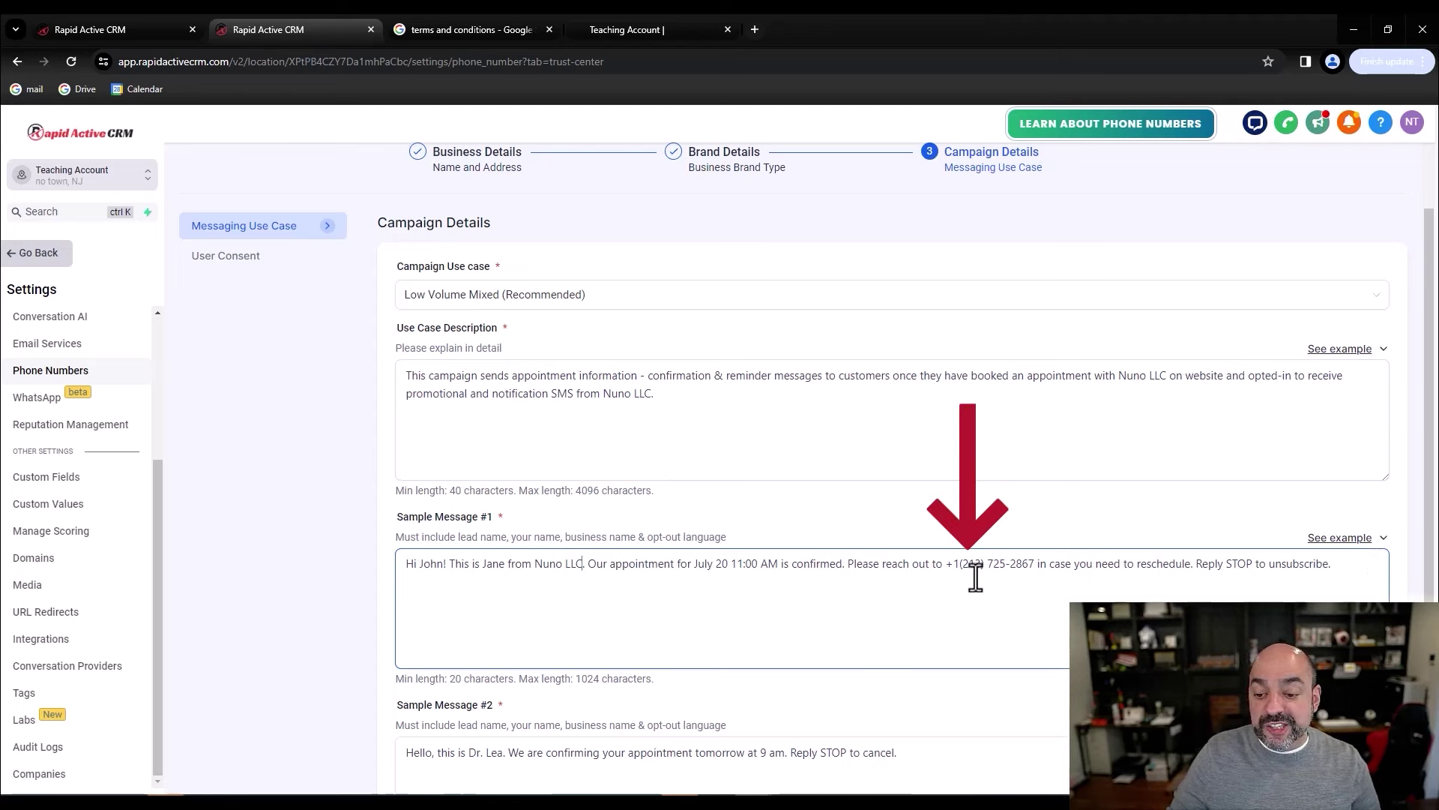
{"action": "left_click_drag", "start_coordinate": [946, 564], "coordinate": [1022, 563]}
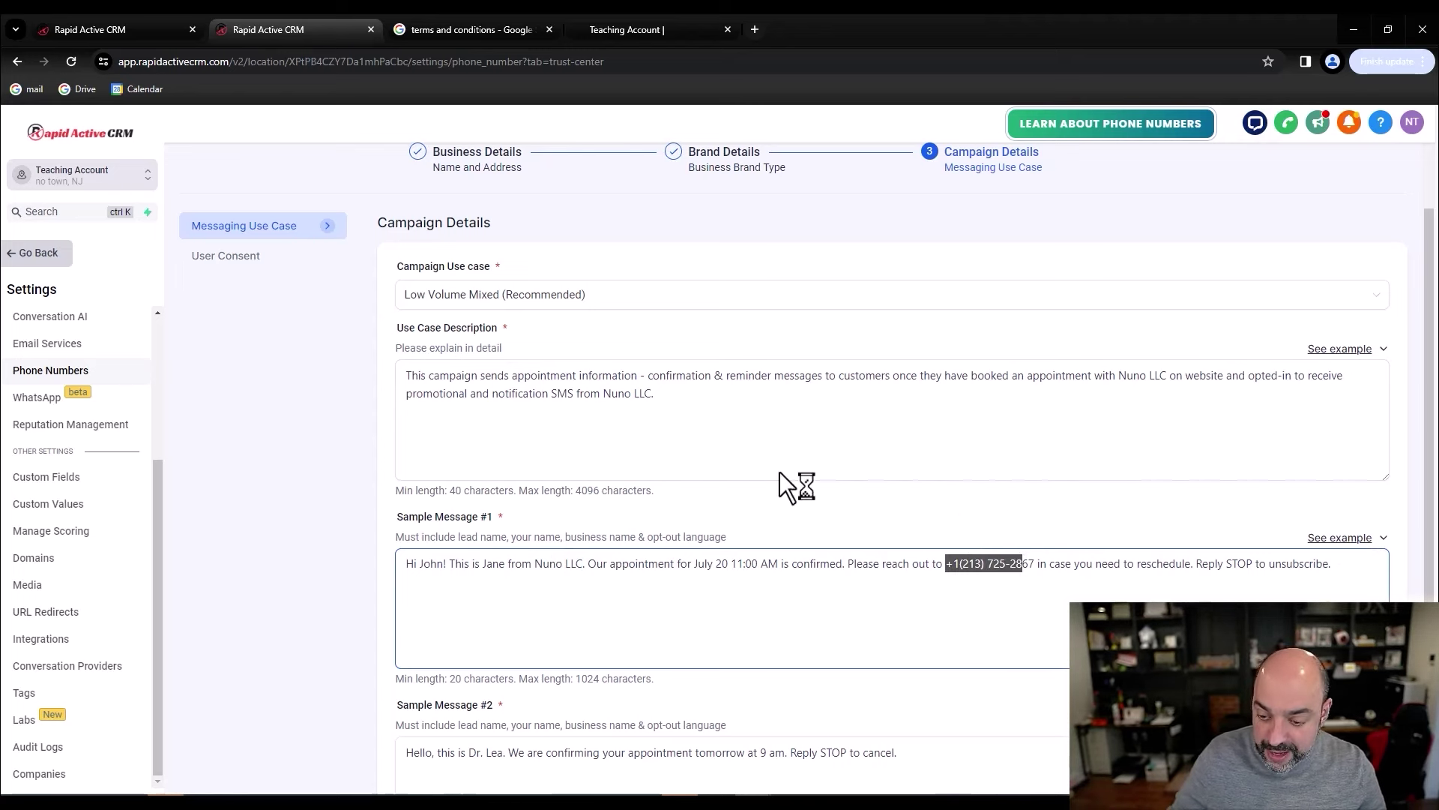
{"action": "left_click", "coordinate": [1035, 563]}
{"action": "left_click_drag", "start_coordinate": [1034, 563], "coordinate": [943, 563]}
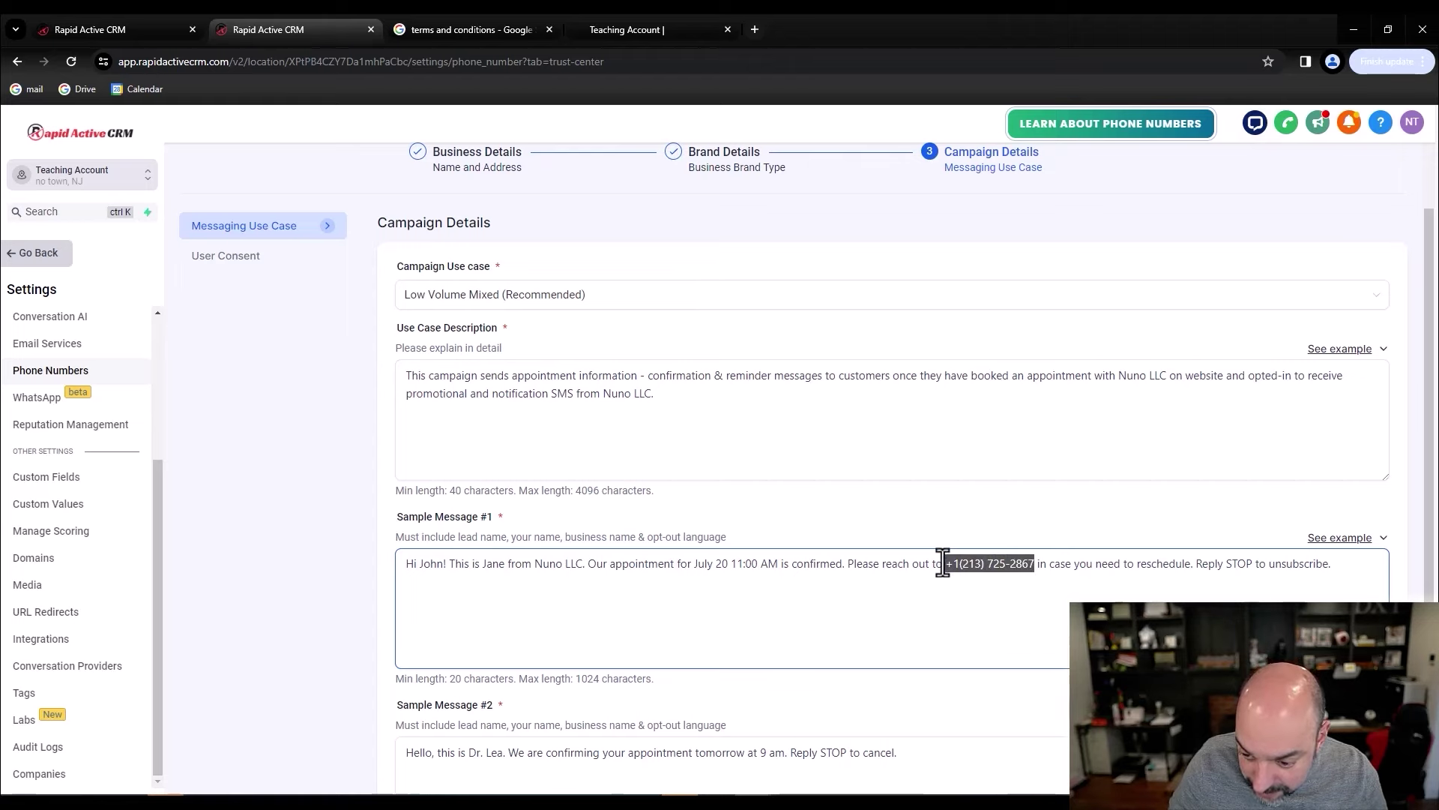
Replace Sample Message #1's sample number with the business phone number copied from another tab.
{"action": "left_click", "coordinate": [460, 38]}
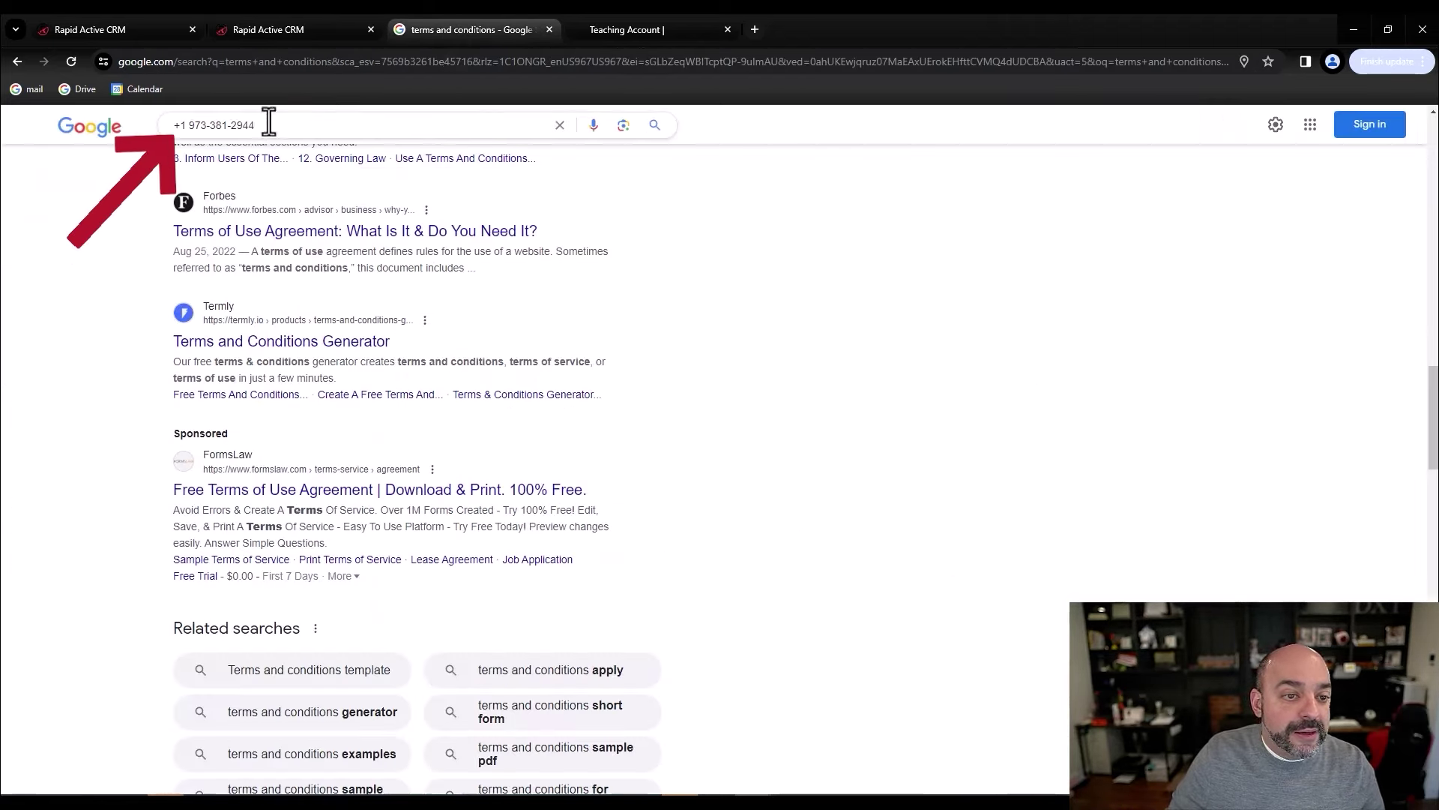
{"action": "left_click_drag", "start_coordinate": [268, 125], "coordinate": [174, 124]}
{"action": "right_click", "coordinate": [206, 125]}
{"action": "left_click", "coordinate": [277, 192]}
{"action": "left_click", "coordinate": [150, 30]}
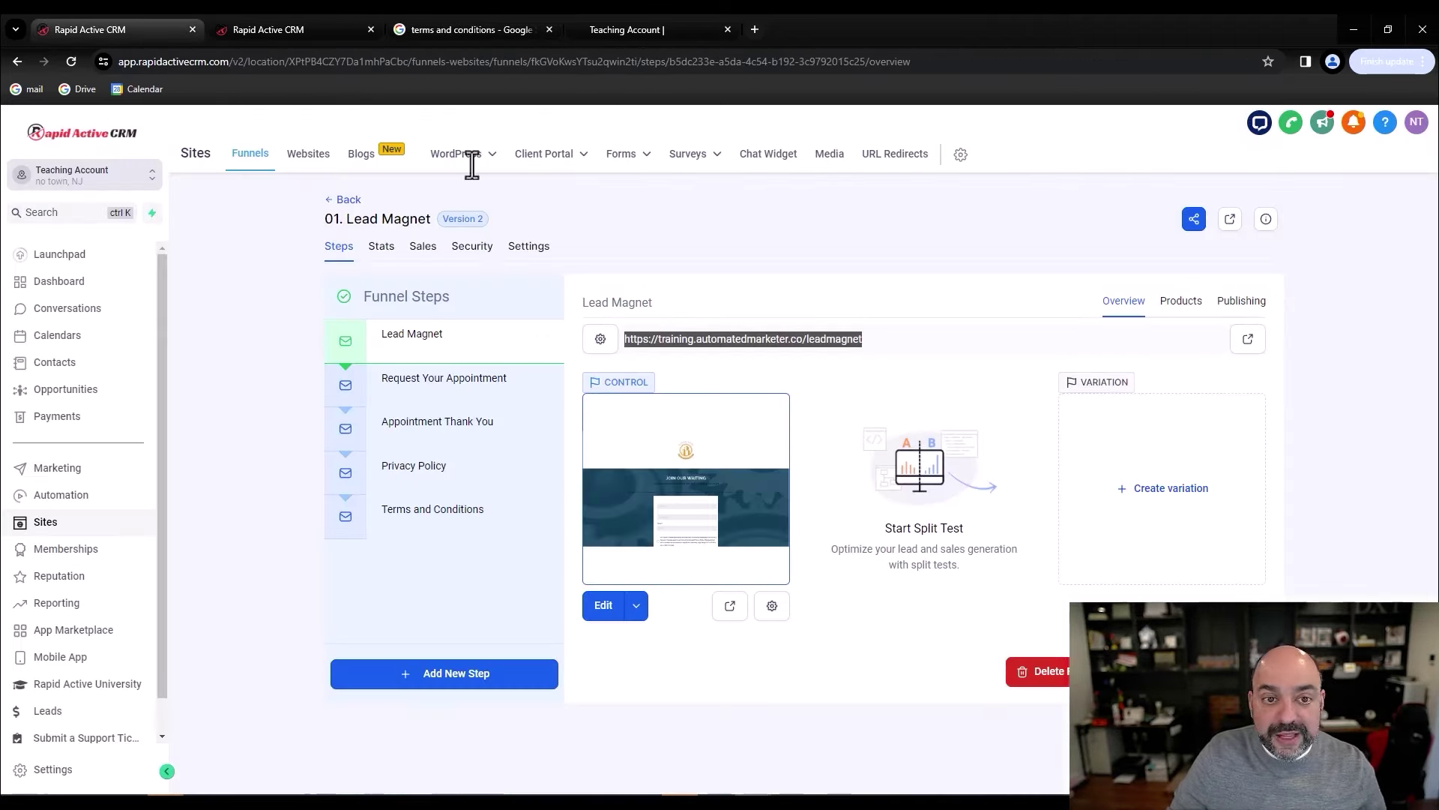
{"action": "left_click", "coordinate": [327, 30]}
{"action": "right_click", "coordinate": [1024, 574]}
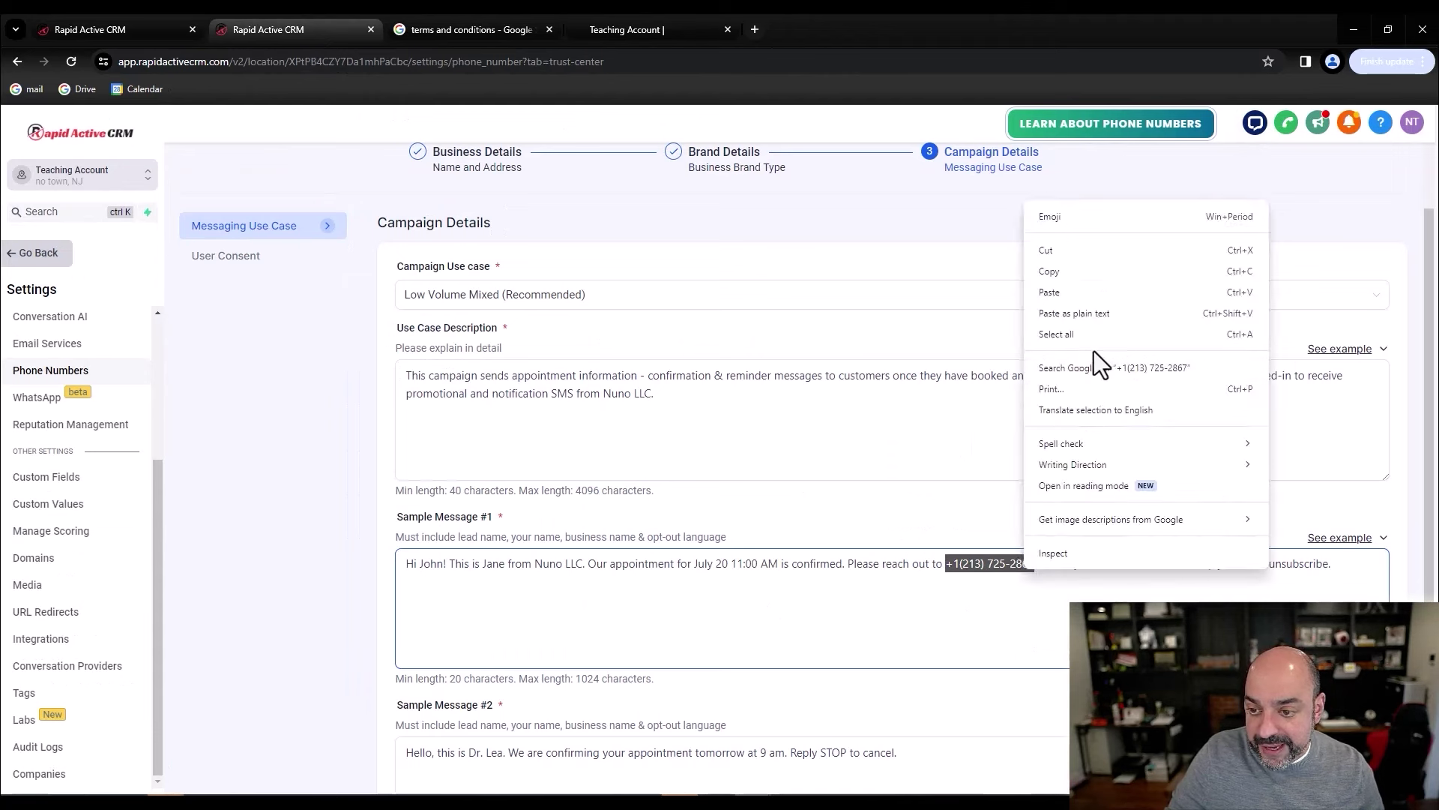
{"action": "left_click", "coordinate": [1079, 291]}
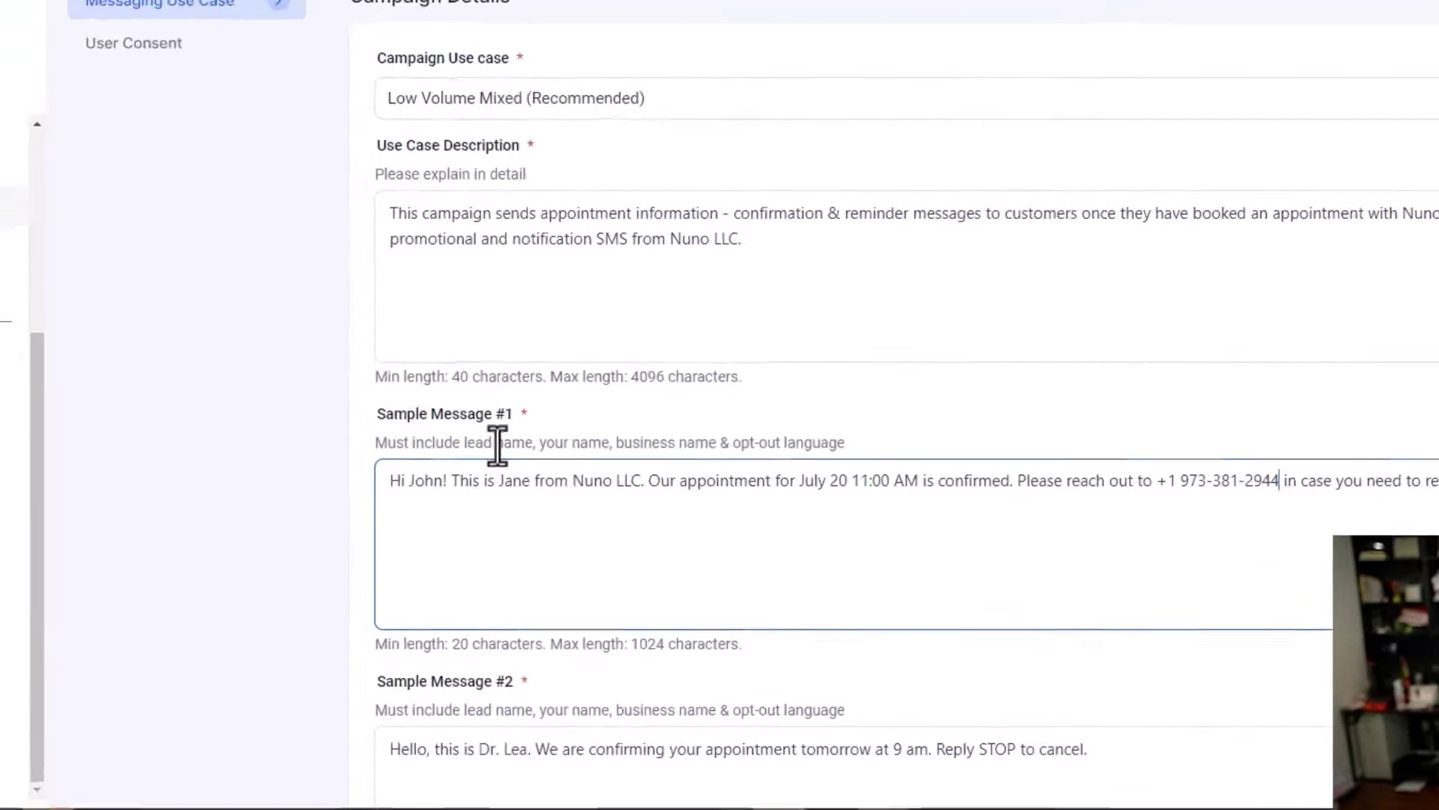
Compare Sample Message #1 against the hint's required elements, such as your name.
{"action": "left_click_drag", "start_coordinate": [460, 537], "coordinate": [539, 537]}
{"action": "left_click", "coordinate": [572, 405]}
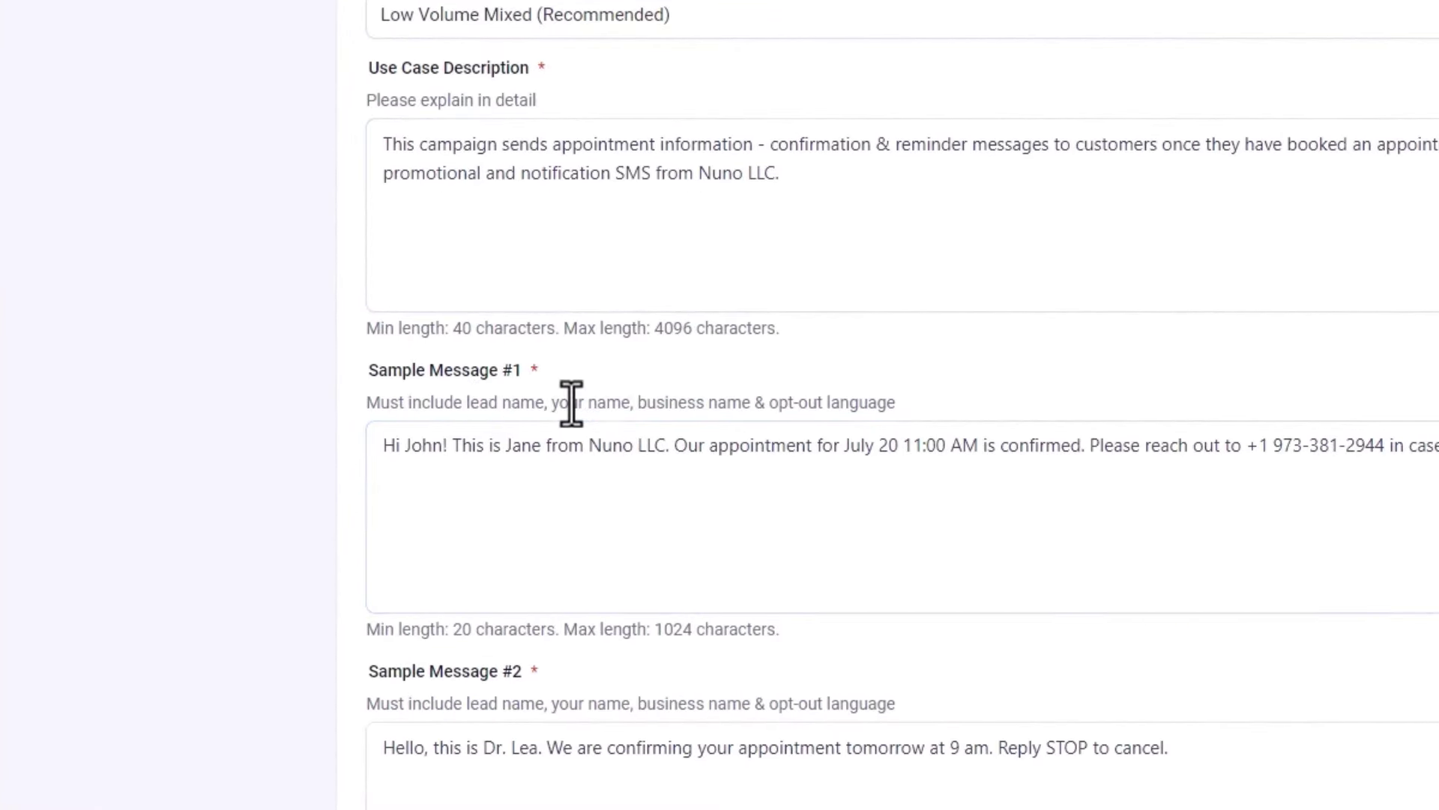
{"action": "left_click_drag", "start_coordinate": [558, 402], "coordinate": [919, 416]}
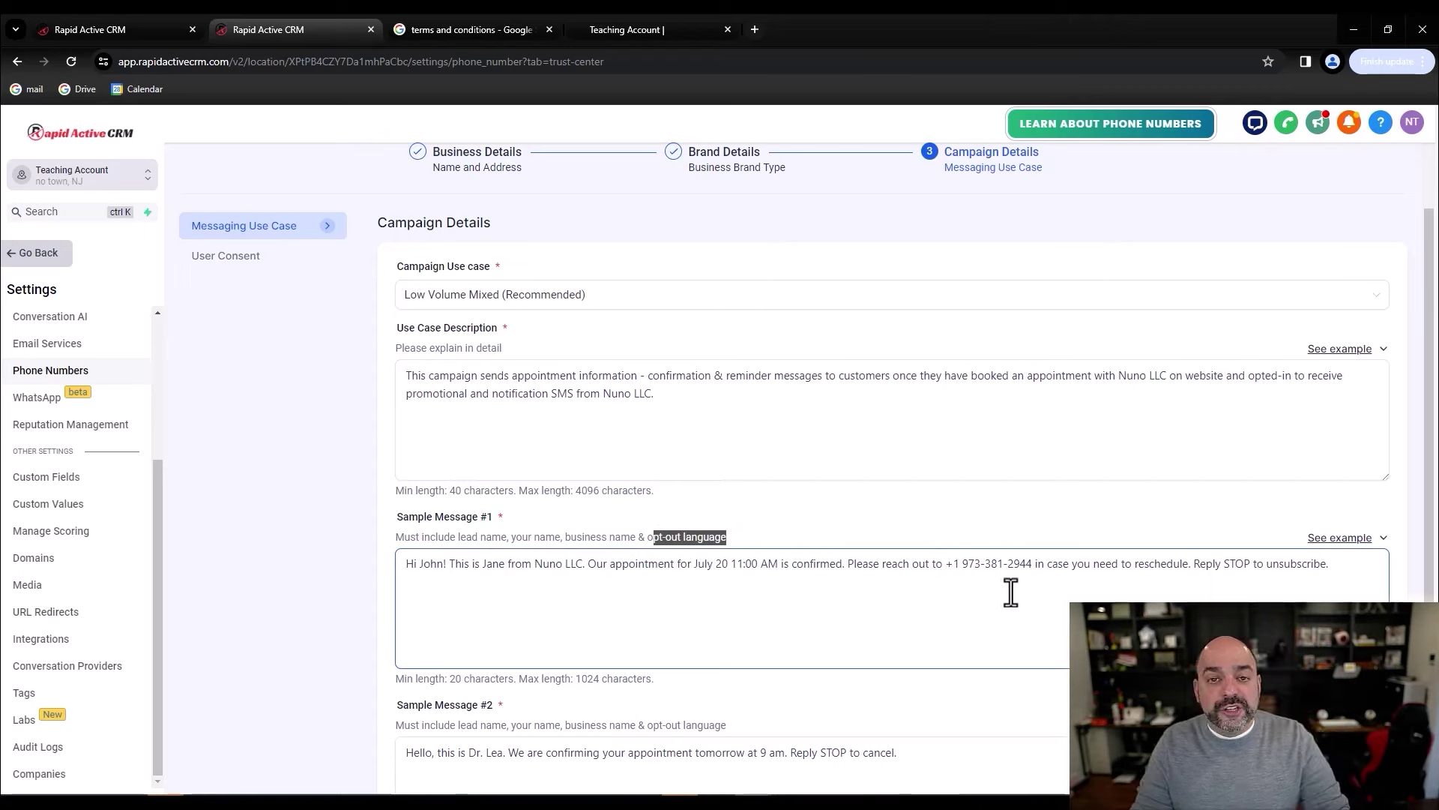
{"action": "left_click_drag", "start_coordinate": [1030, 564], "coordinate": [953, 564]}
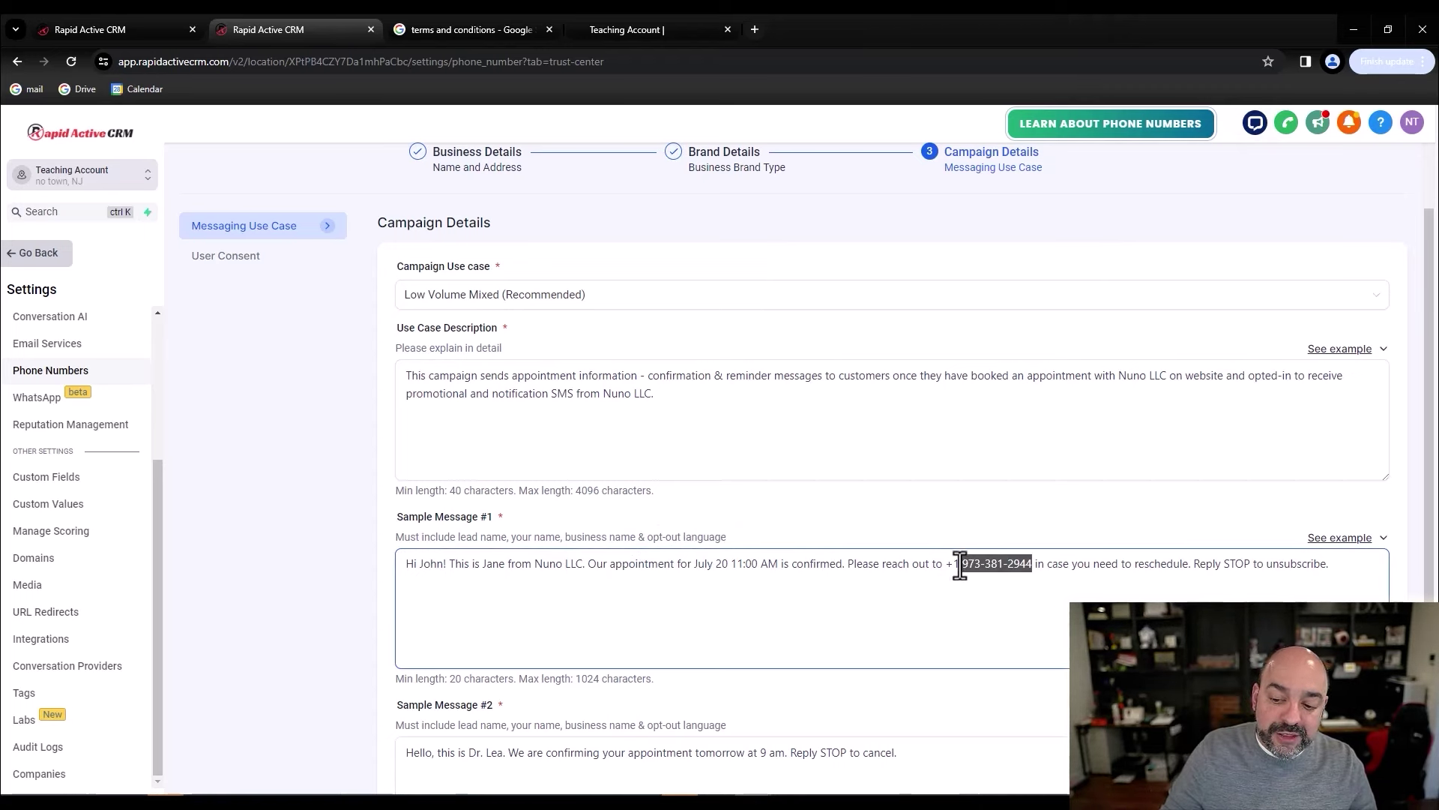
{"action": "scroll", "coordinate": [921, 643], "scroll_direction": "down", "scroll_amount": 3}
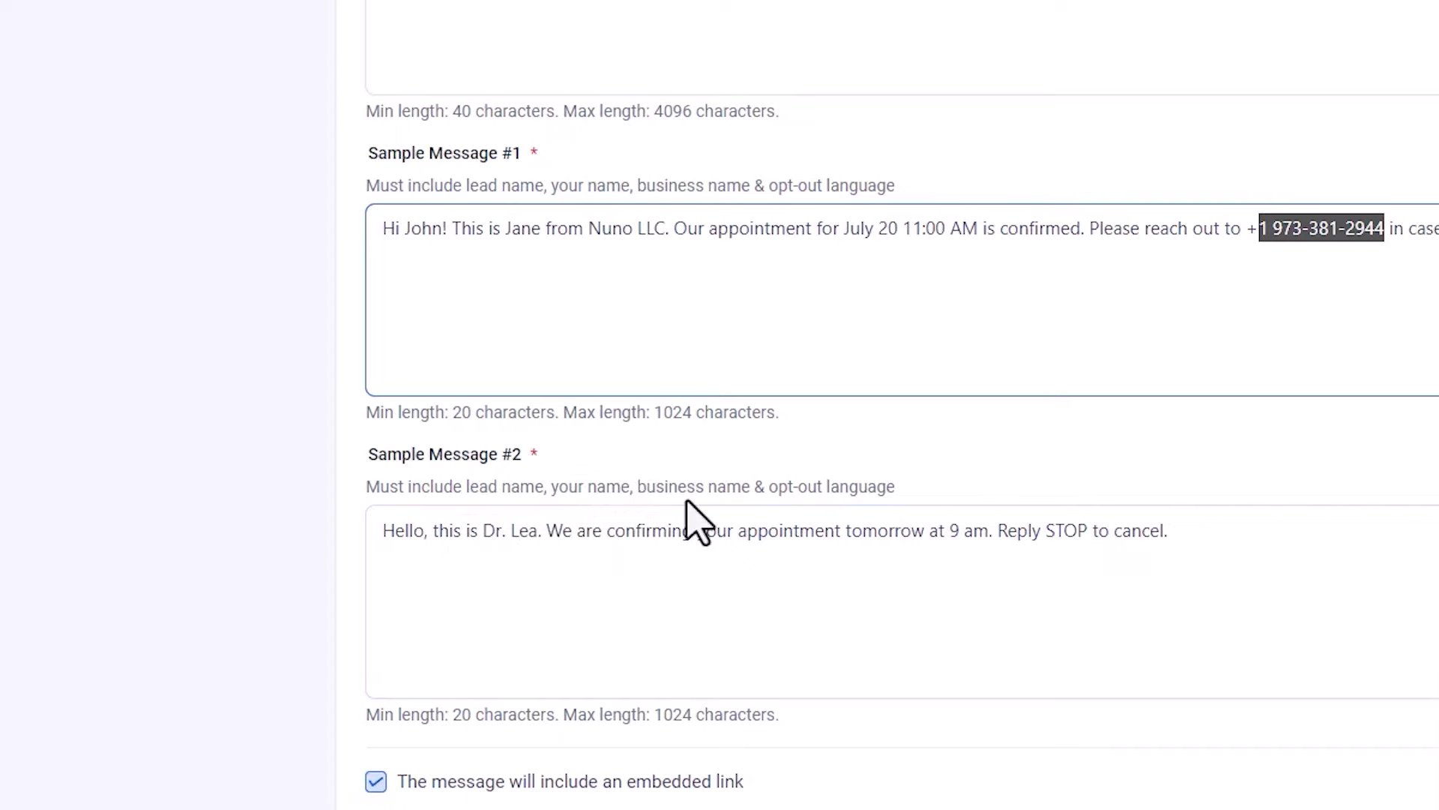
Replace Sample Message #2's sender with 'Nuno From Nuno LLC.'.
{"action": "left_click", "coordinate": [1382, 476]}
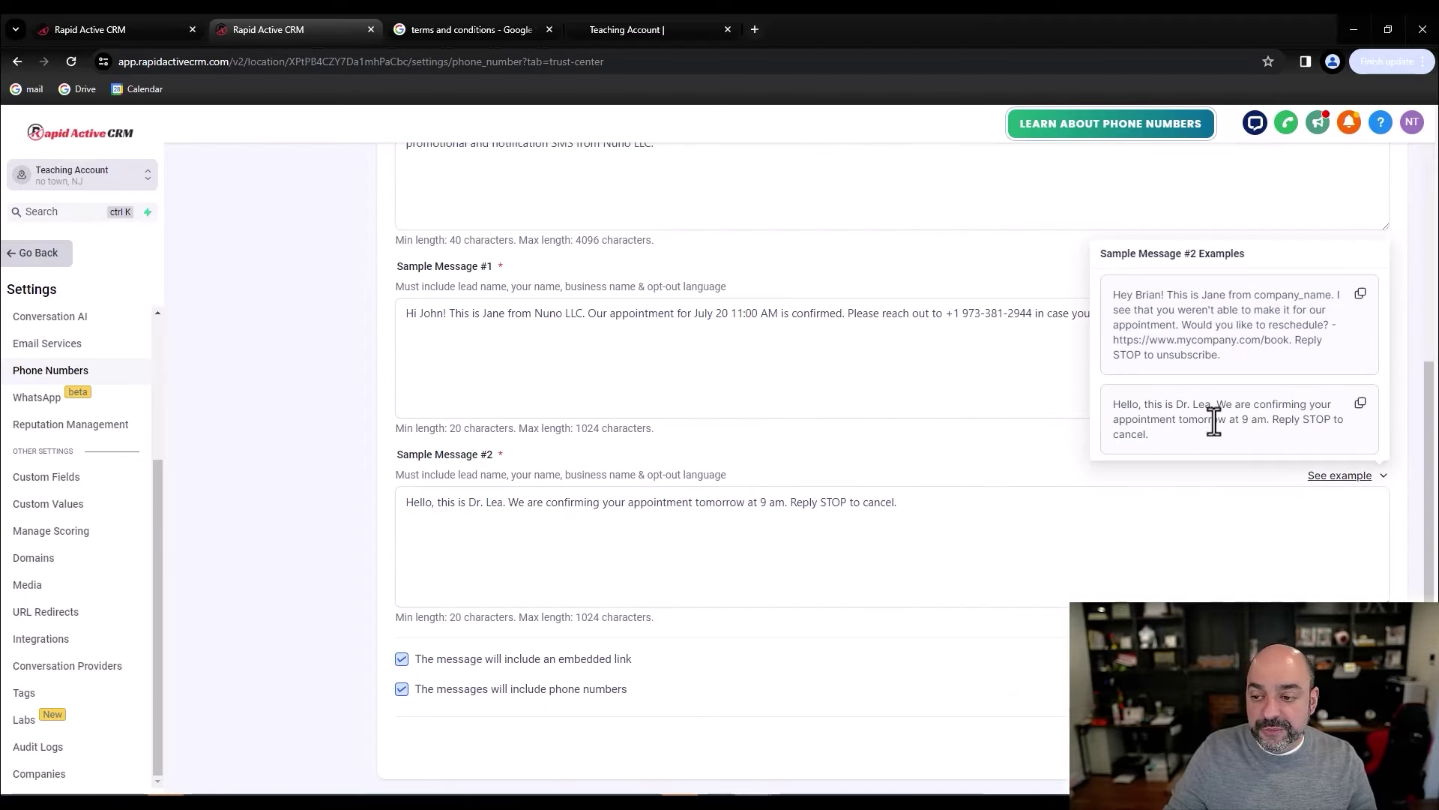
{"action": "left_click", "coordinate": [785, 502]}
{"action": "left_click_drag", "start_coordinate": [486, 500], "coordinate": [466, 500]}
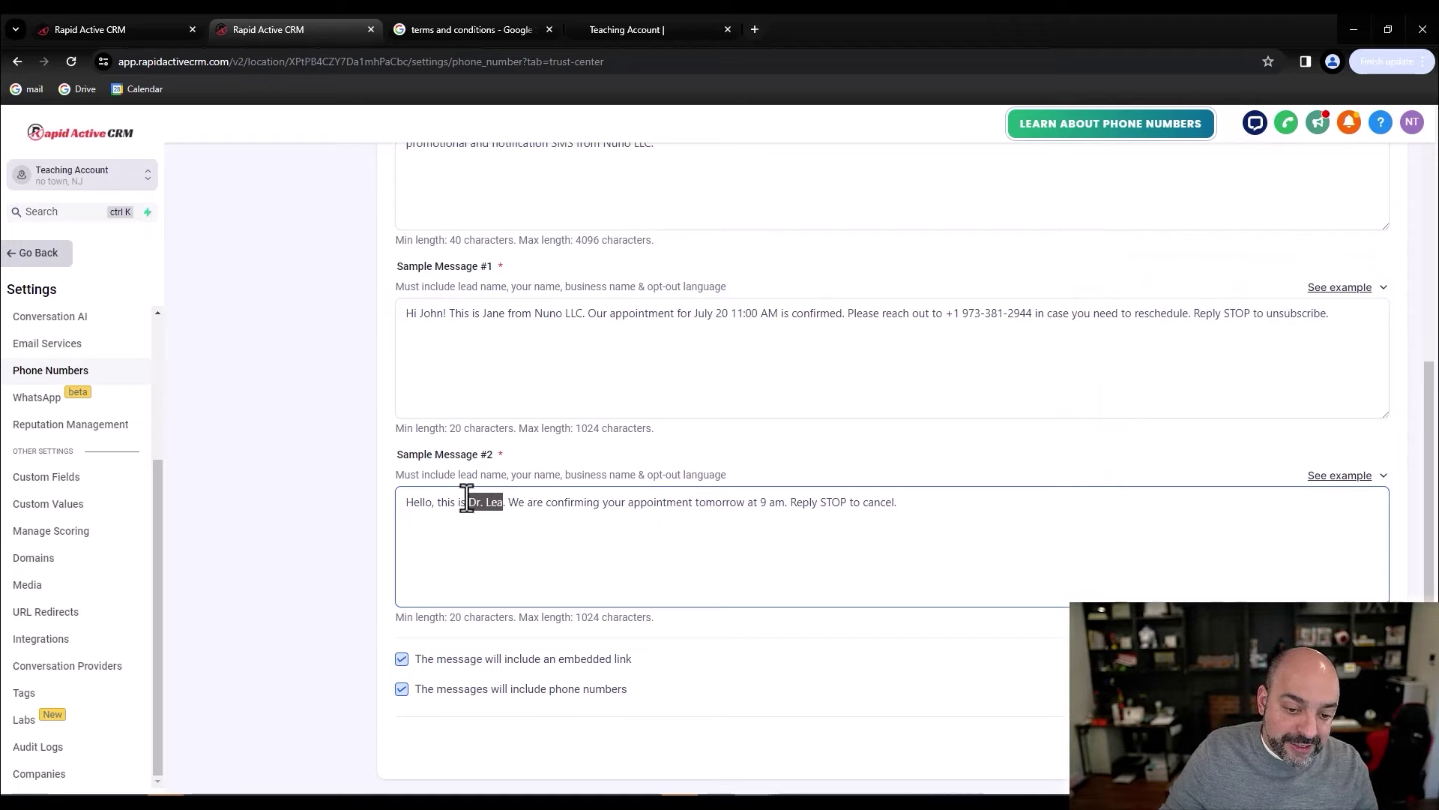
{"action": "type", "text": "Nuno From Nuno LL"}
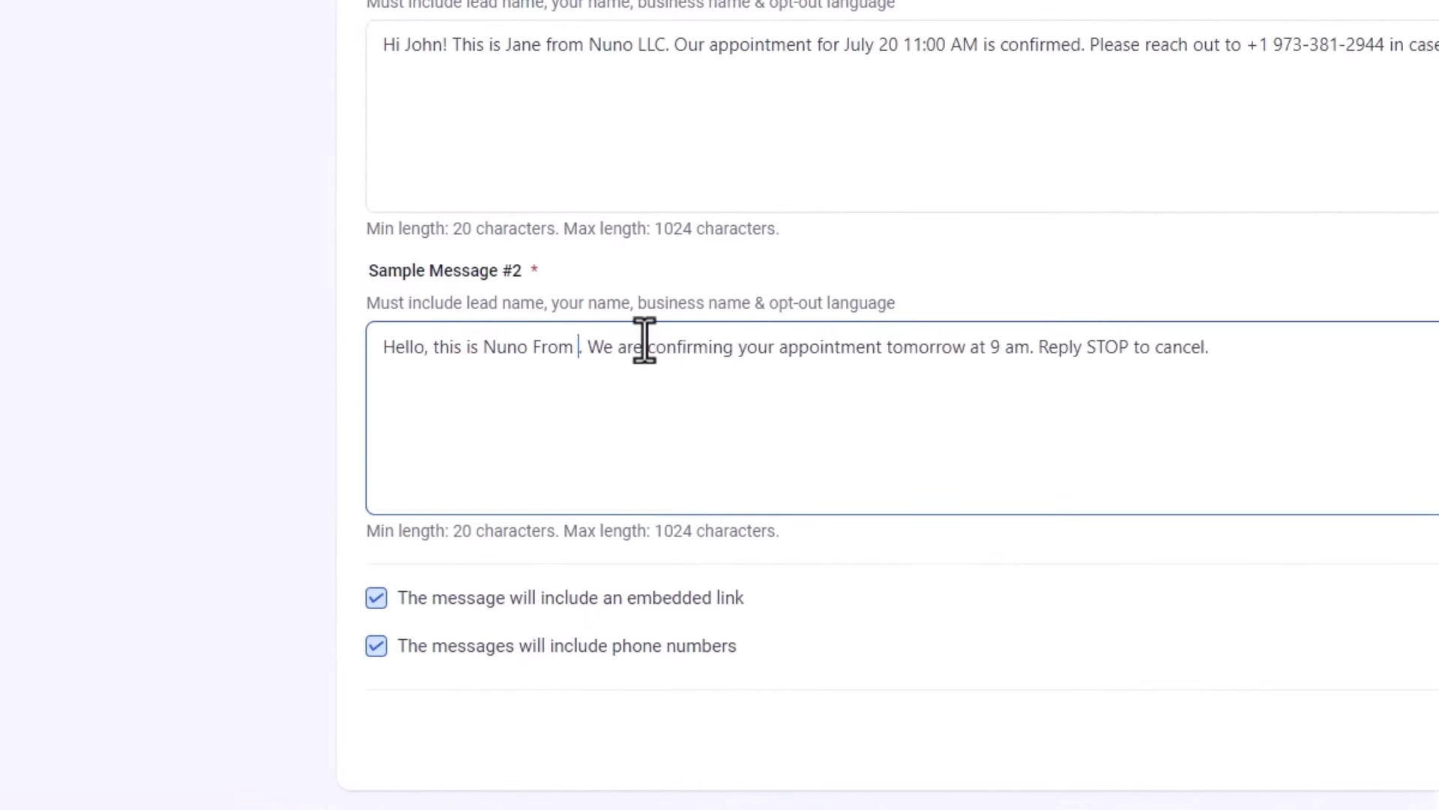
{"action": "type", "text": "C."}
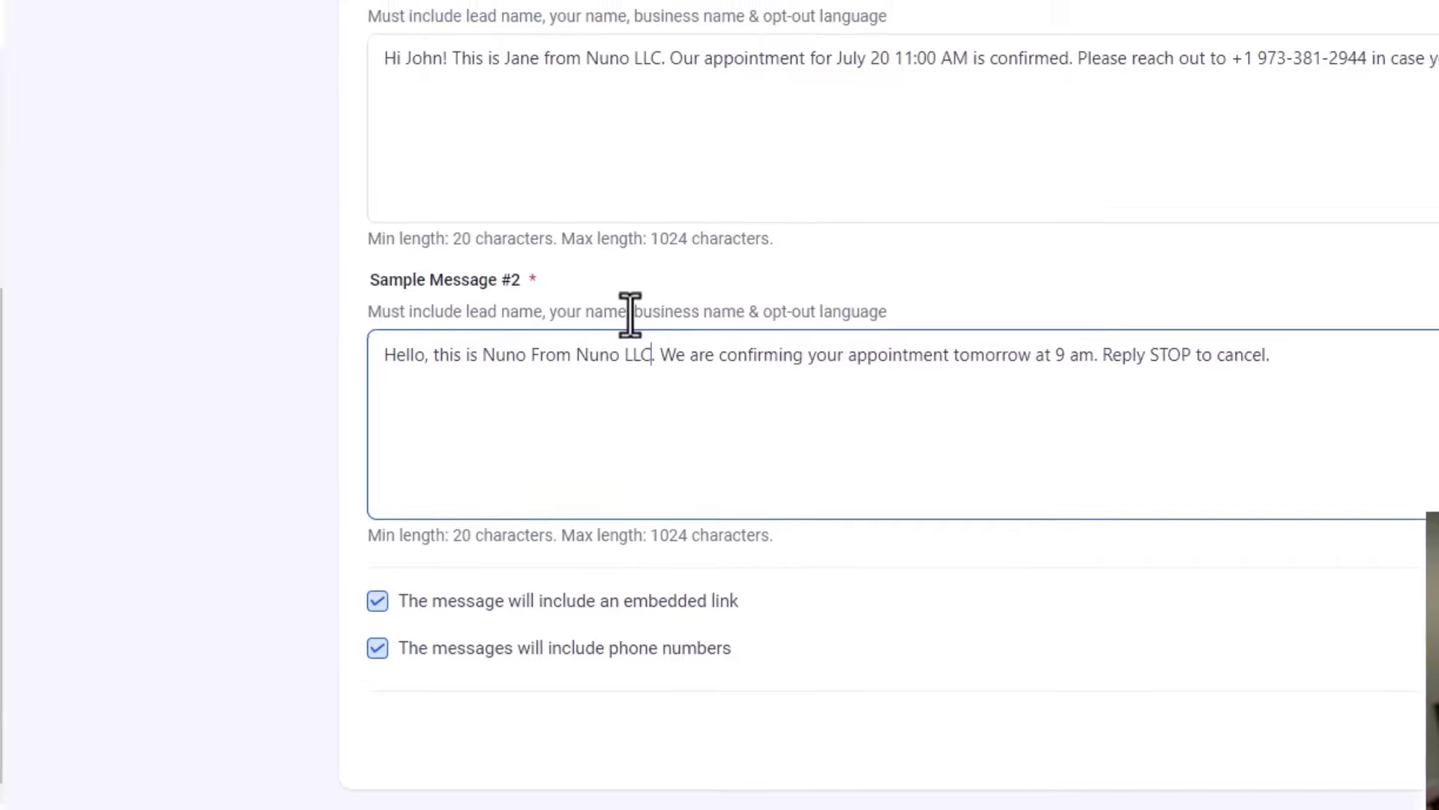
{"action": "left_click_drag", "start_coordinate": [634, 303], "coordinate": [750, 303]}
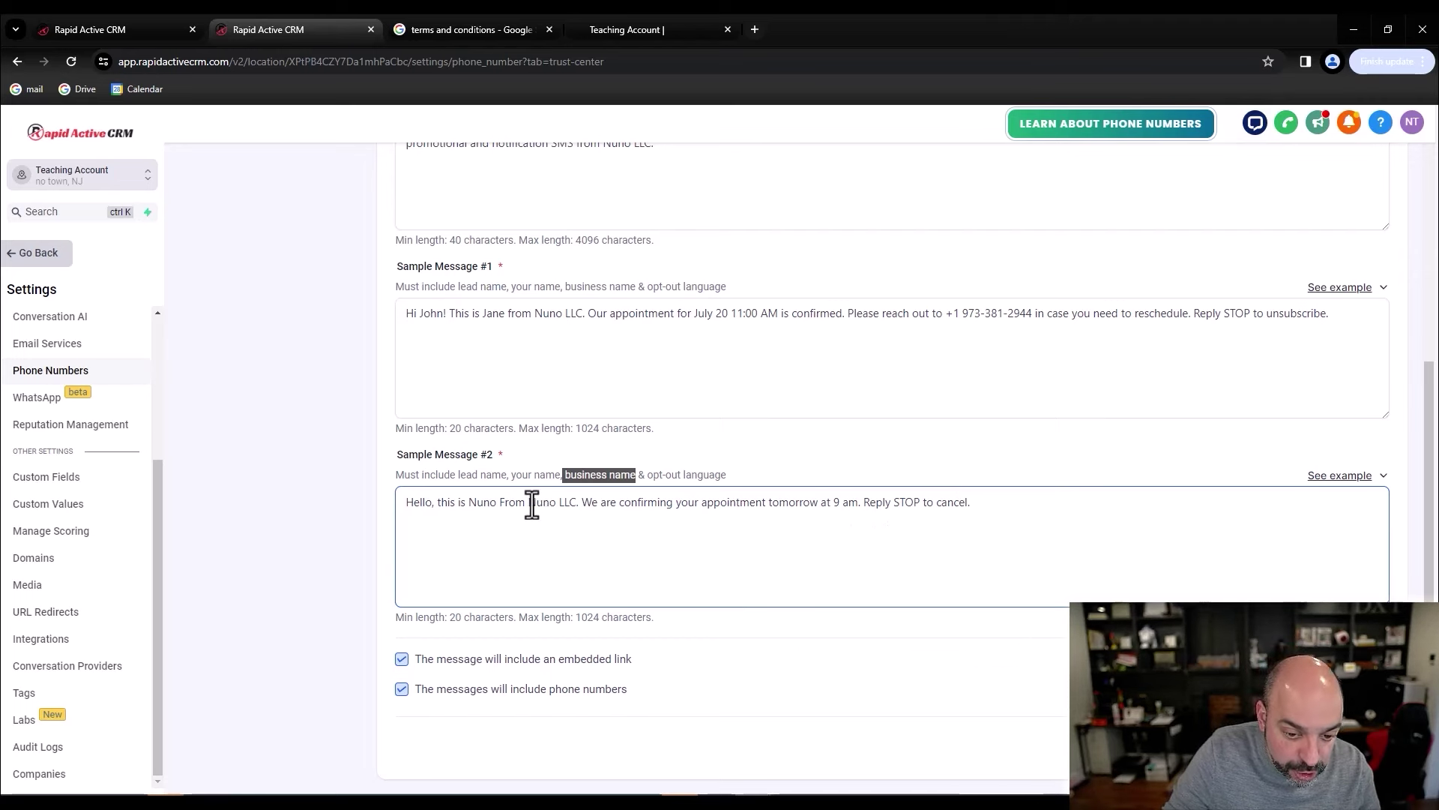
Add the lead name John after Hello in Sample Message #2.
{"action": "left_click_drag", "start_coordinate": [533, 501], "coordinate": [468, 499]}
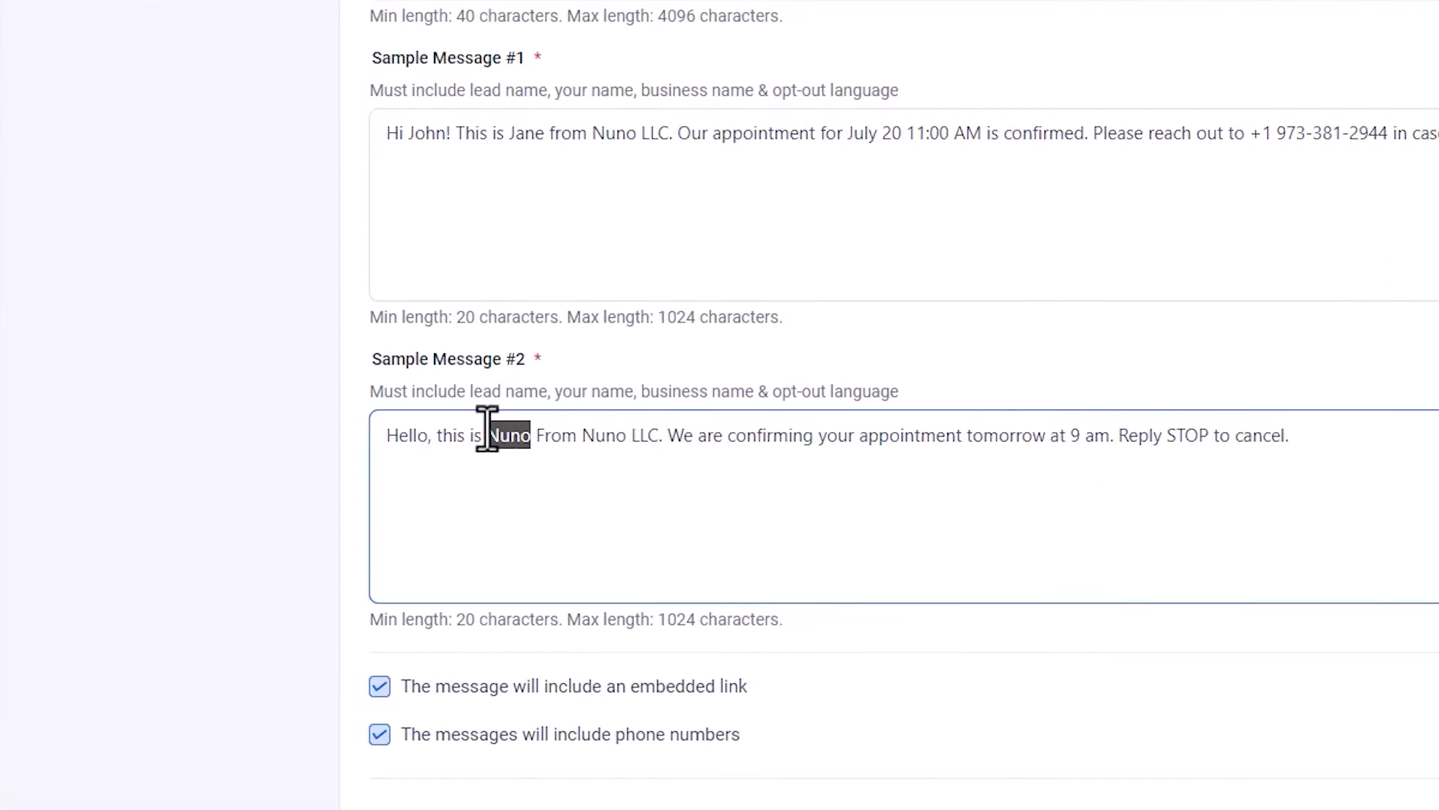
{"action": "left_click", "coordinate": [428, 435]}
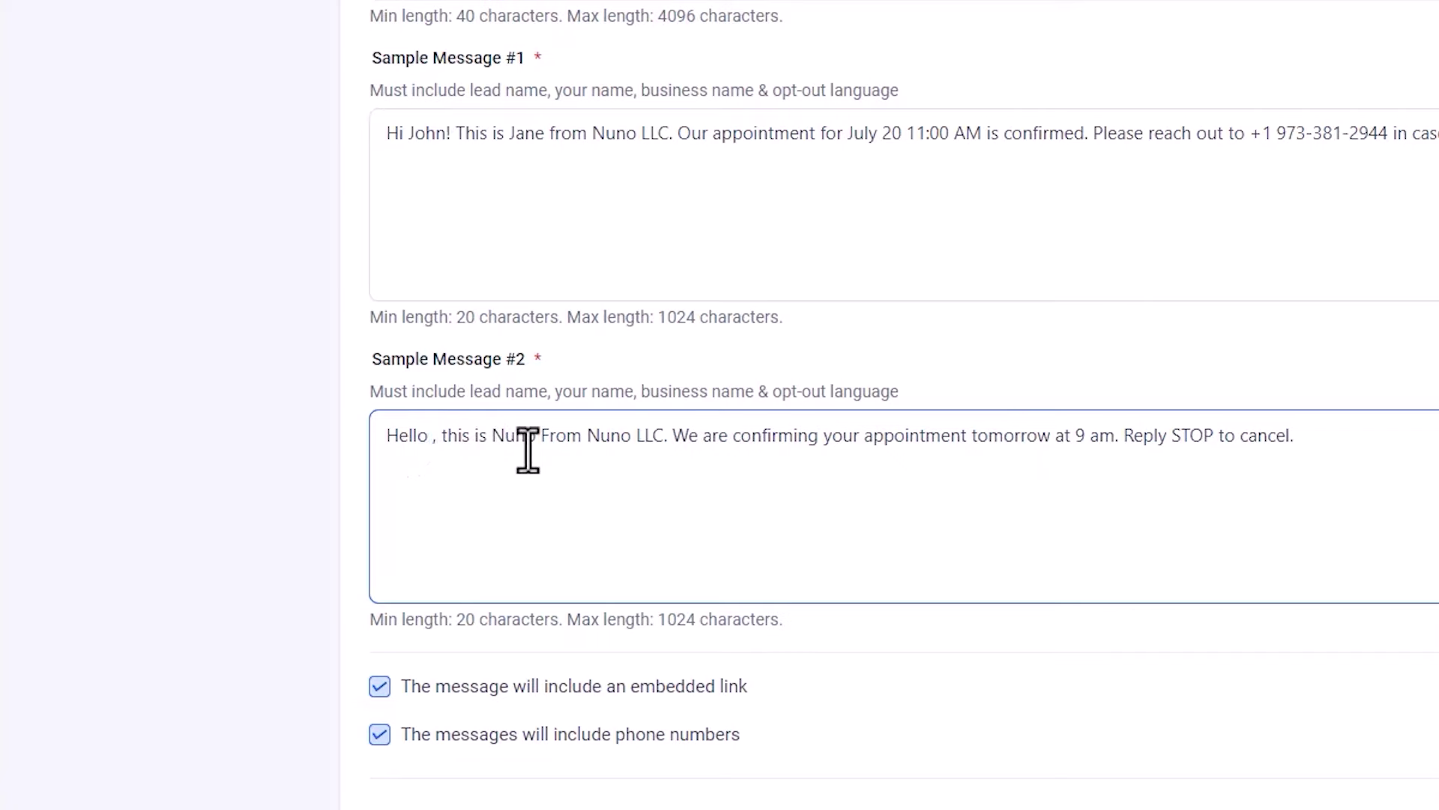
{"action": "type", "text": "John"}
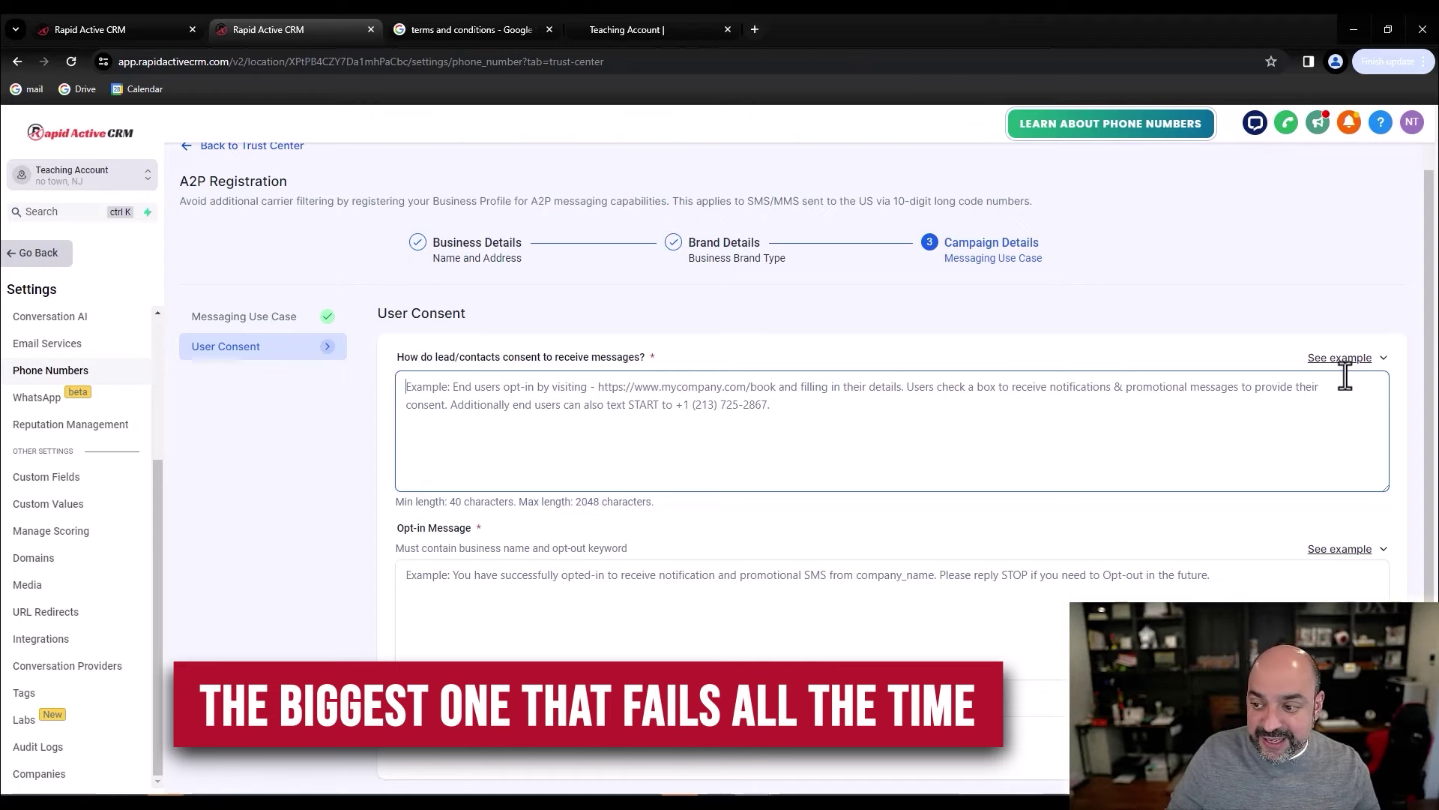
Copy the example consent description and paste it into the user consent answer box.
{"action": "left_click", "coordinate": [1386, 360]}
{"action": "left_click", "coordinate": [1360, 241]}
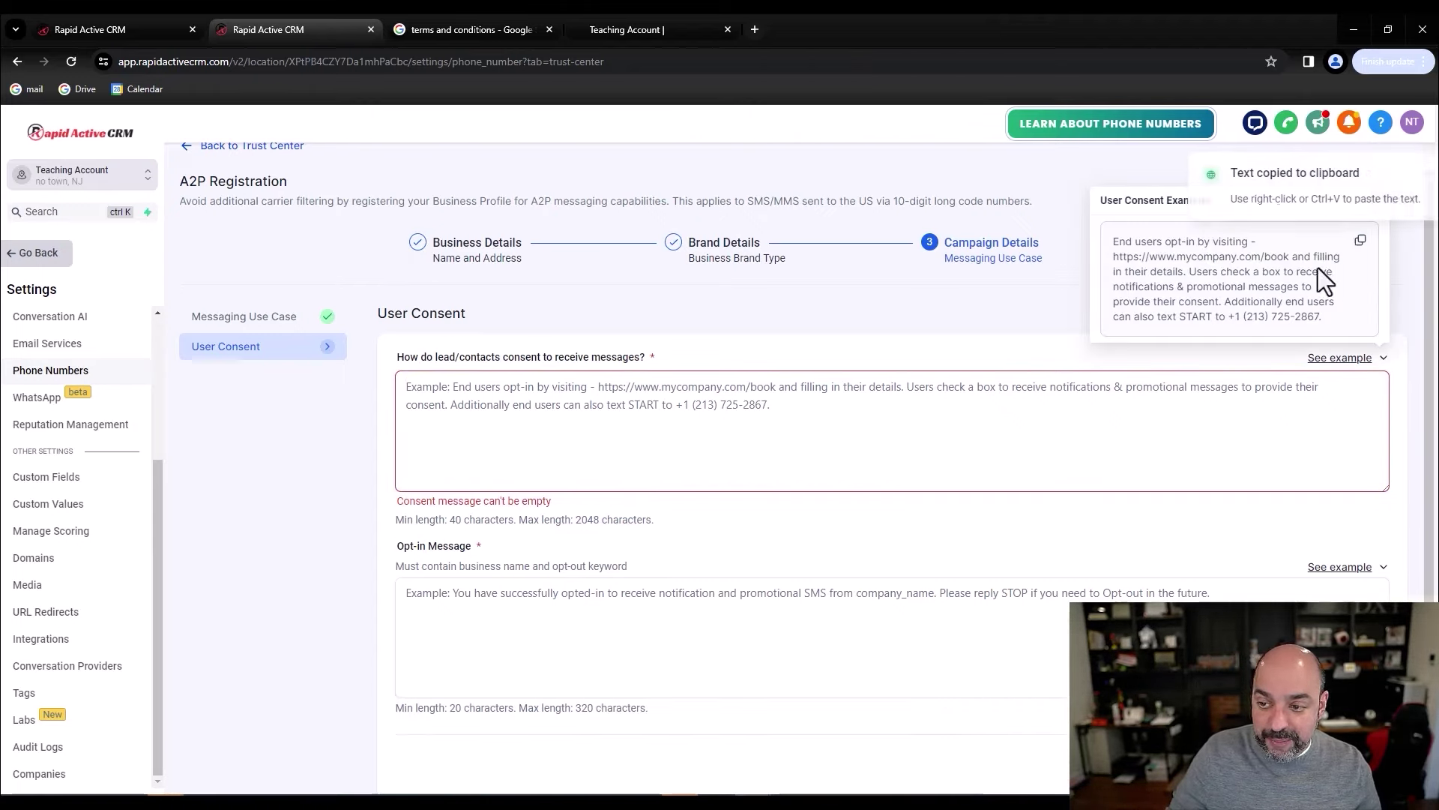
{"action": "left_click", "coordinate": [488, 381]}
{"action": "right_click", "coordinate": [486, 382]}
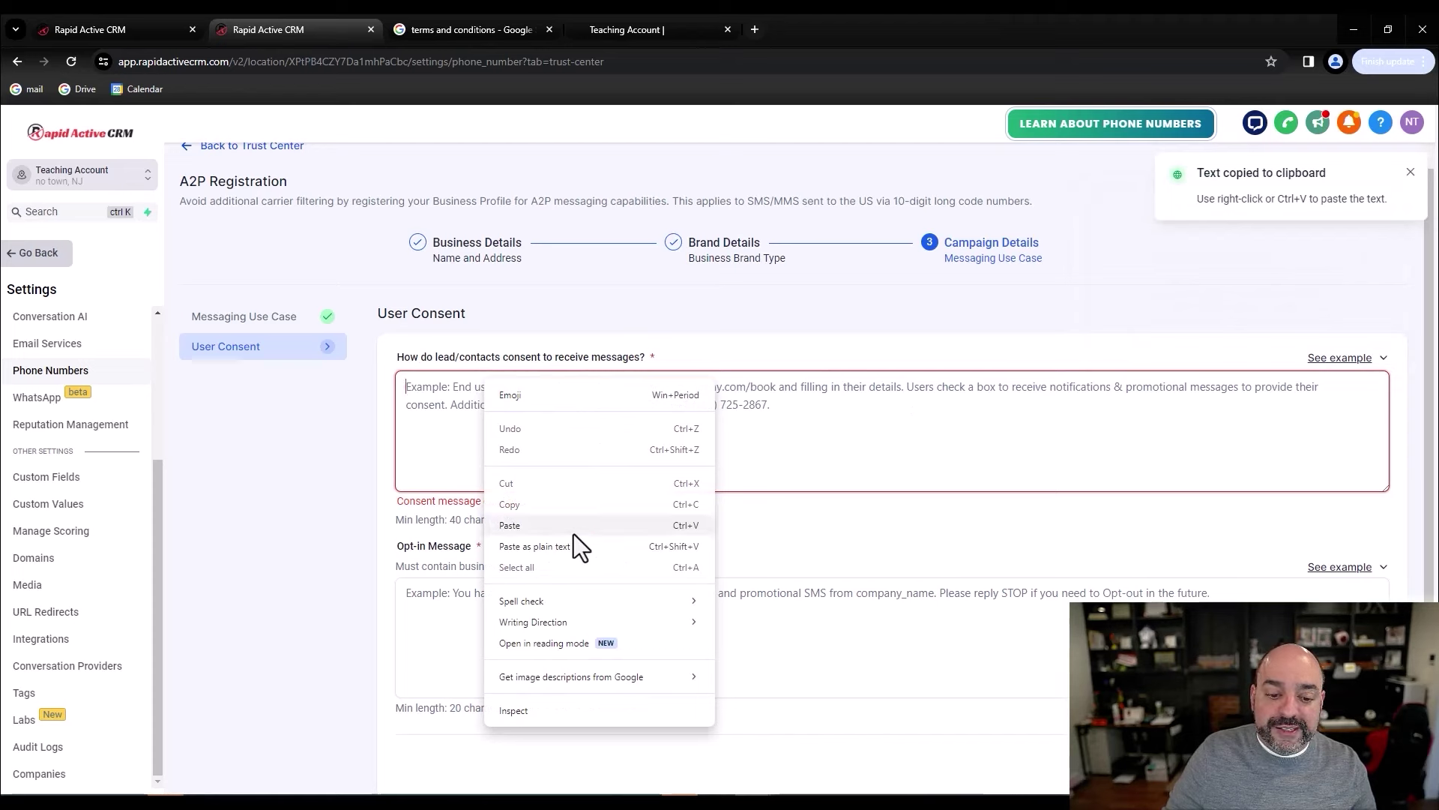
{"action": "left_click", "coordinate": [574, 530]}
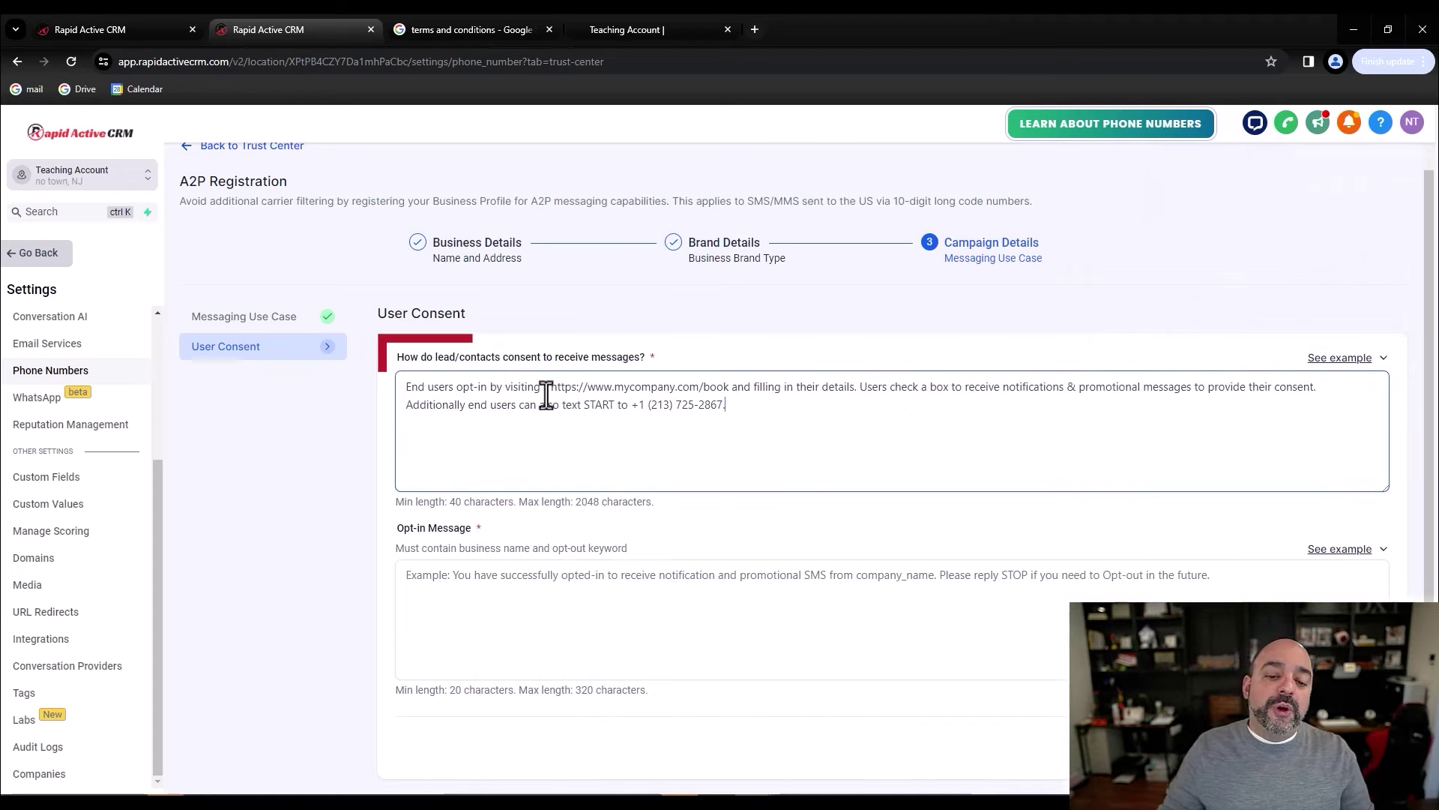
Replace the example booking URL in the consent text with the Lead Magnet funnel page URL.
{"action": "left_click_drag", "start_coordinate": [552, 388], "coordinate": [731, 387]}
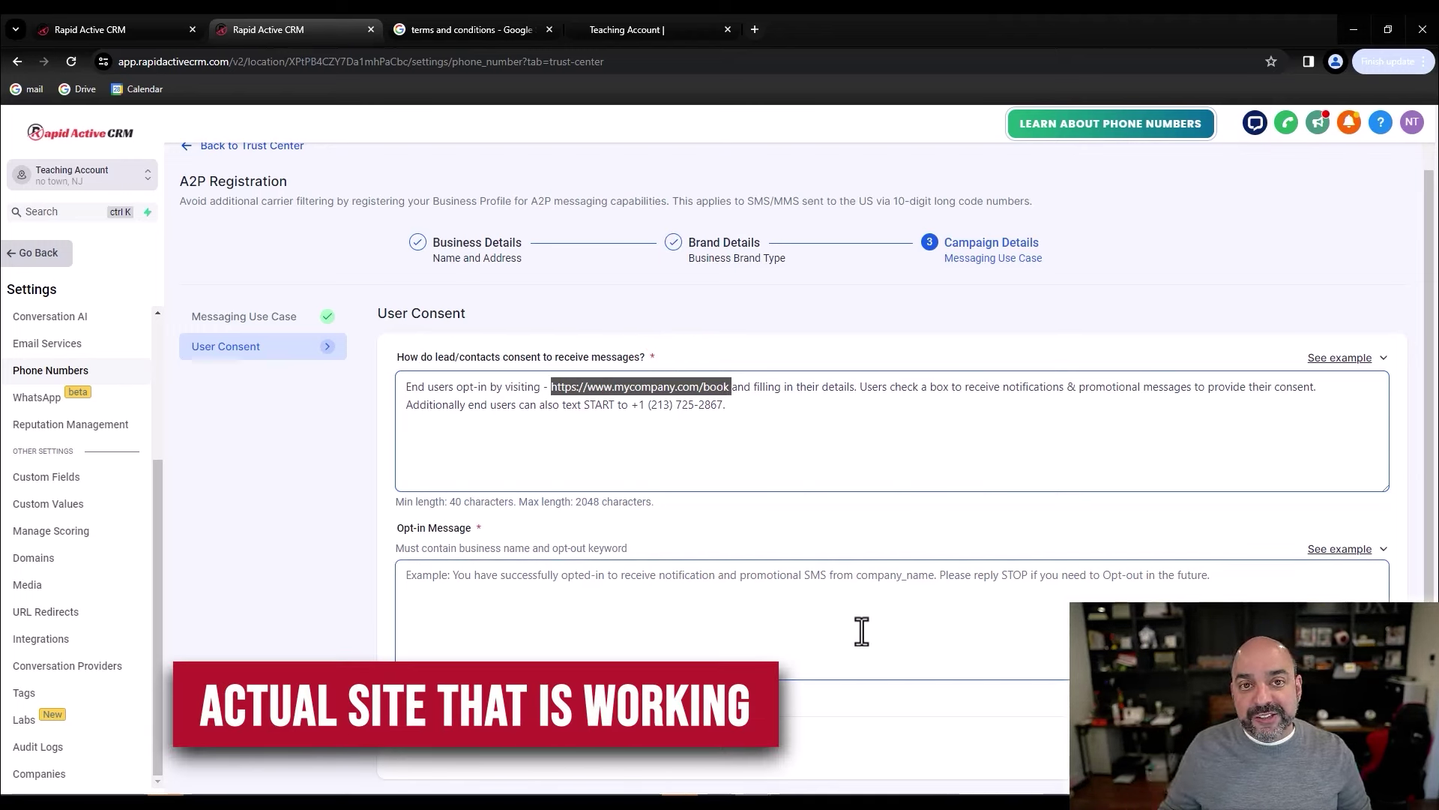
{"action": "left_click", "coordinate": [110, 34]}
{"action": "right_click", "coordinate": [808, 337]}
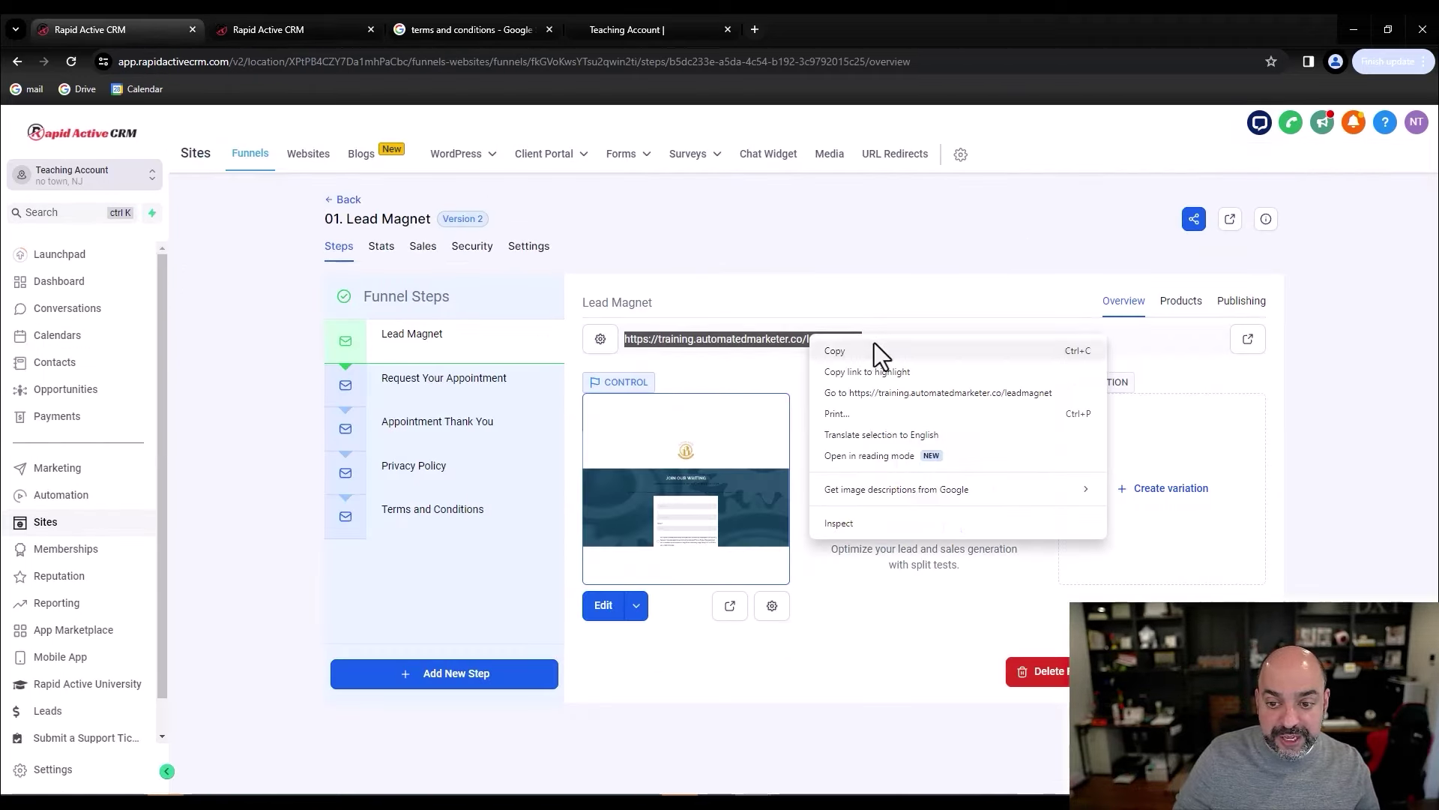
{"action": "left_click", "coordinate": [874, 346]}
{"action": "left_click", "coordinate": [259, 29]}
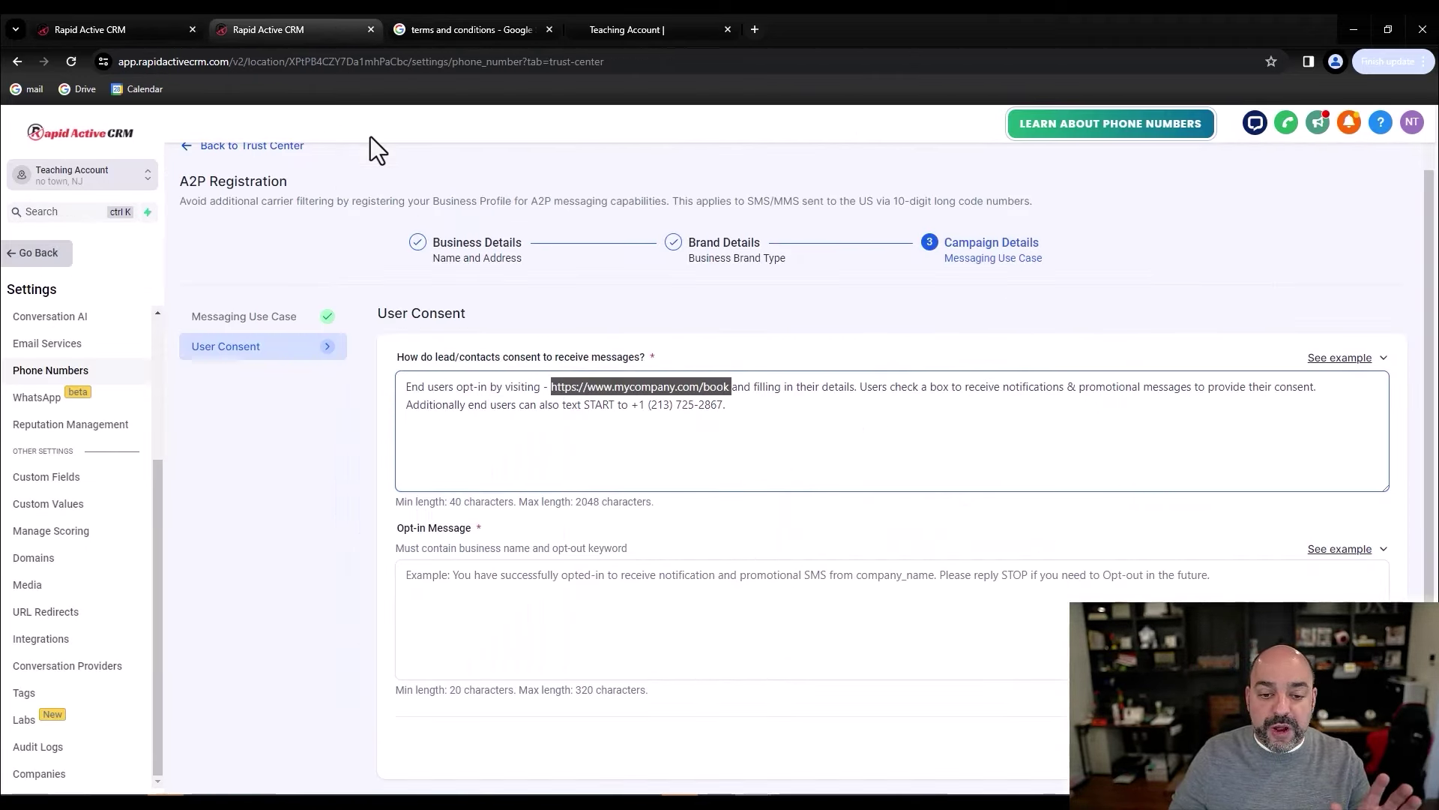
{"action": "right_click", "coordinate": [666, 387]}
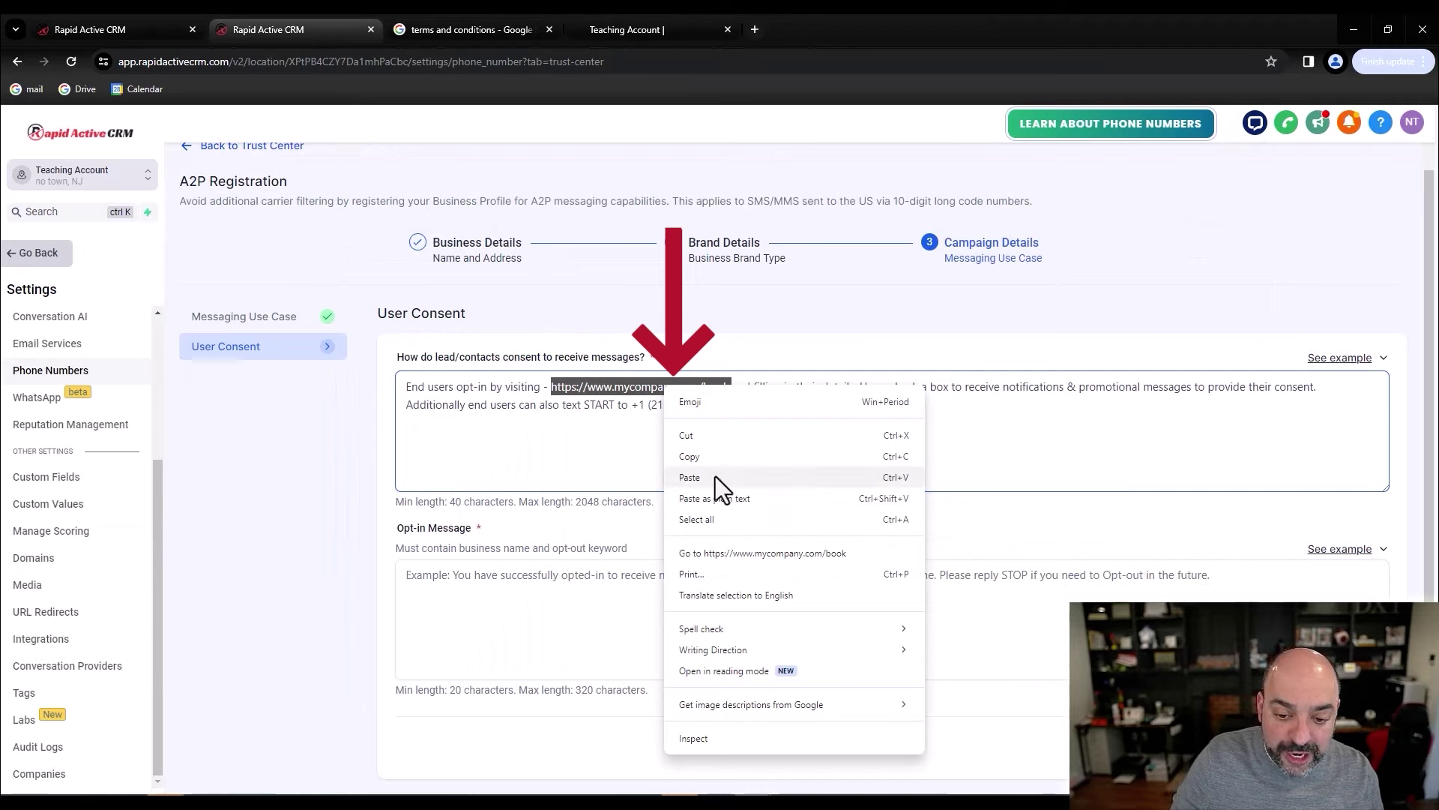
{"action": "left_click", "coordinate": [715, 475]}
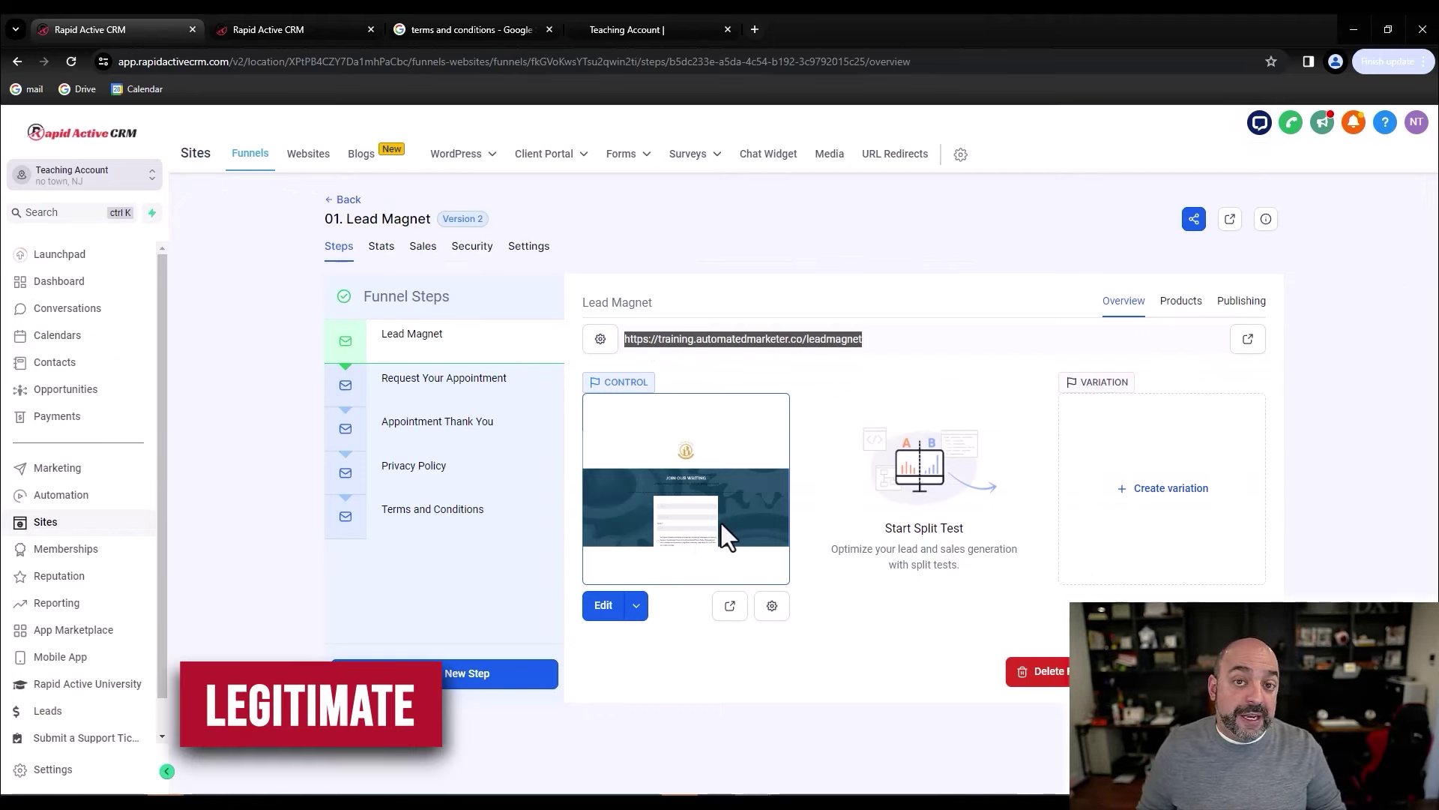
Replace the example phone number in the consent text with the business's own phone number.
{"action": "left_click", "coordinate": [294, 25]}
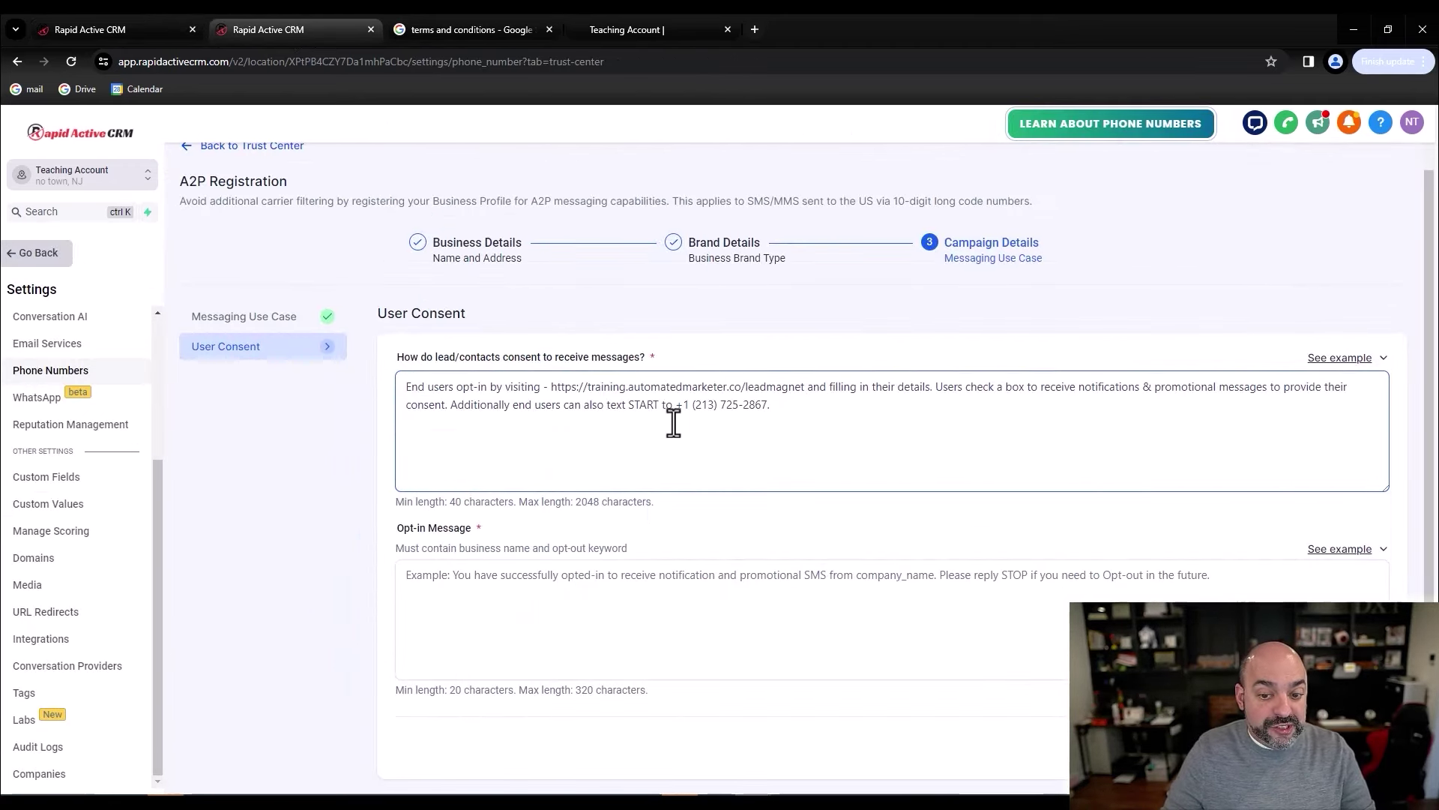
{"action": "left_click_drag", "start_coordinate": [677, 405], "coordinate": [768, 406]}
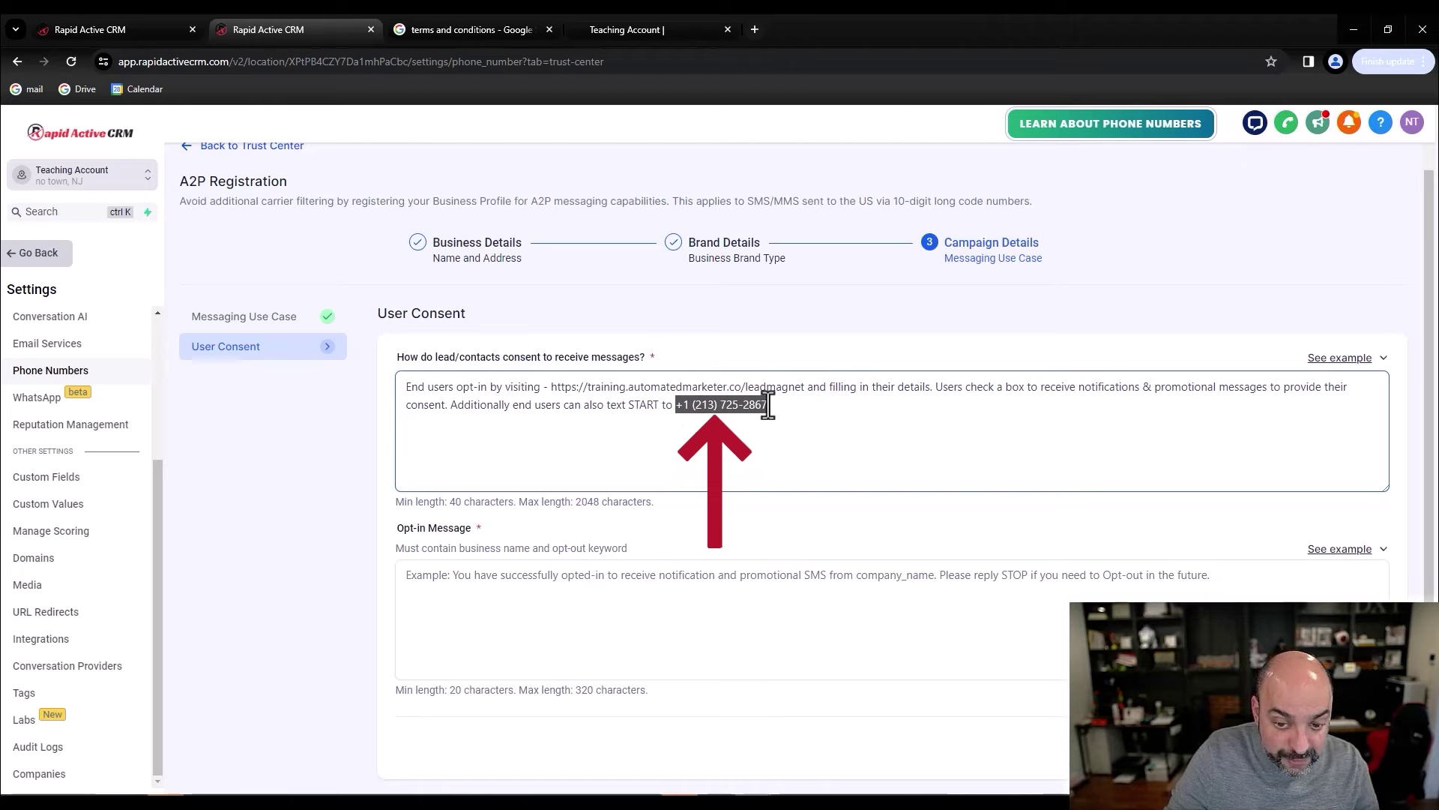
{"action": "left_click", "coordinate": [466, 30]}
{"action": "right_click", "coordinate": [218, 125]}
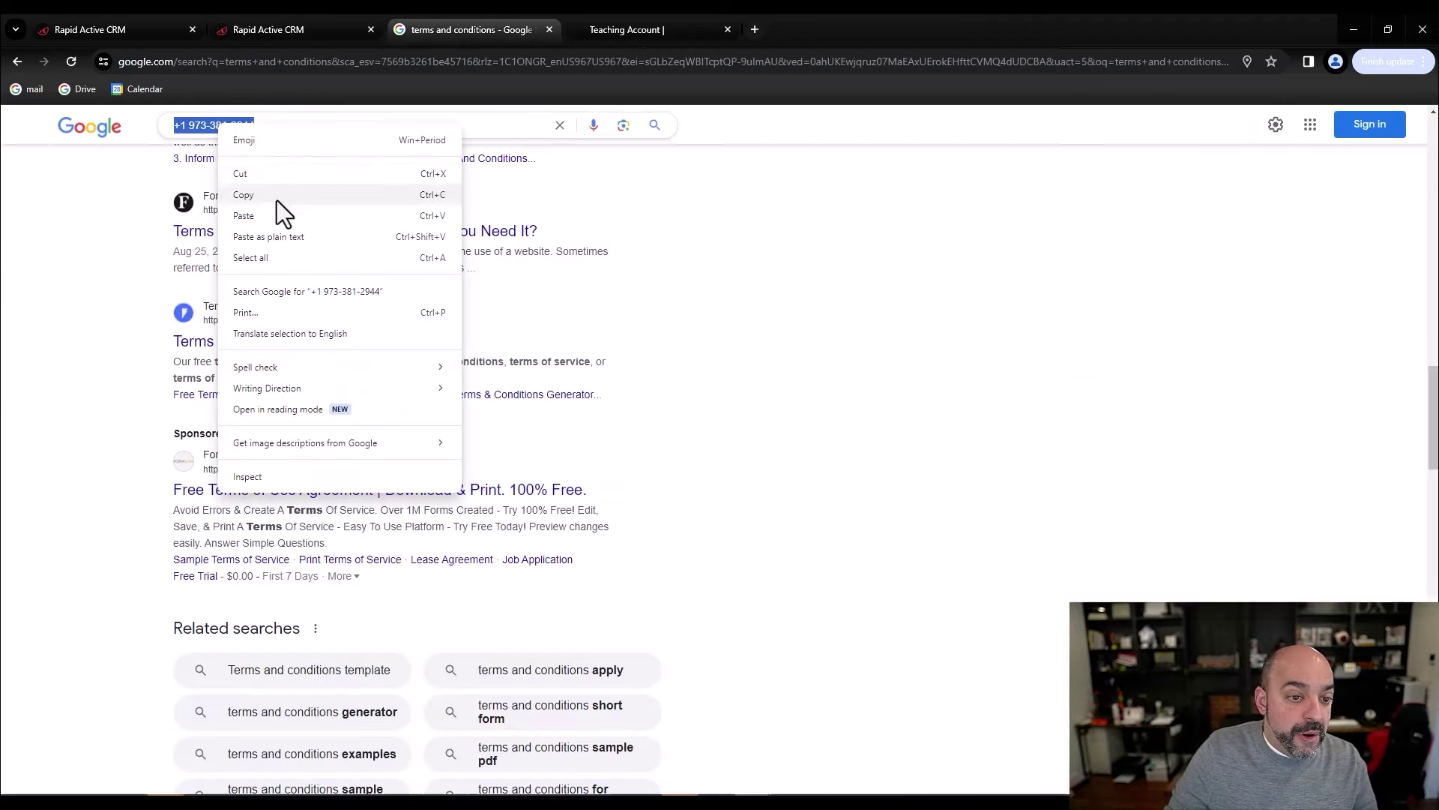
{"action": "left_click", "coordinate": [277, 197]}
{"action": "left_click", "coordinate": [120, 33]}
{"action": "left_click", "coordinate": [294, 30]}
{"action": "right_click", "coordinate": [747, 405]}
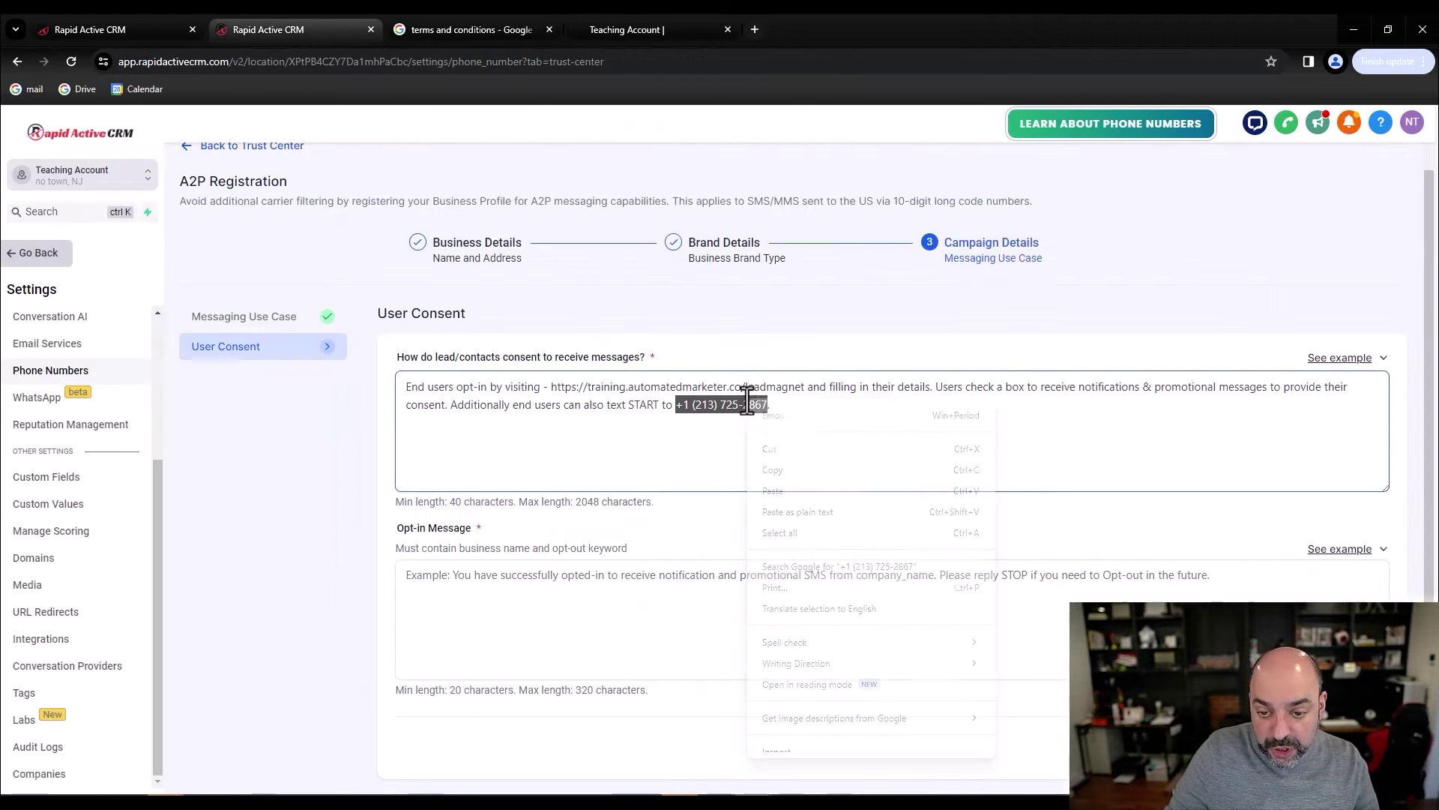
{"action": "left_click", "coordinate": [802, 494]}
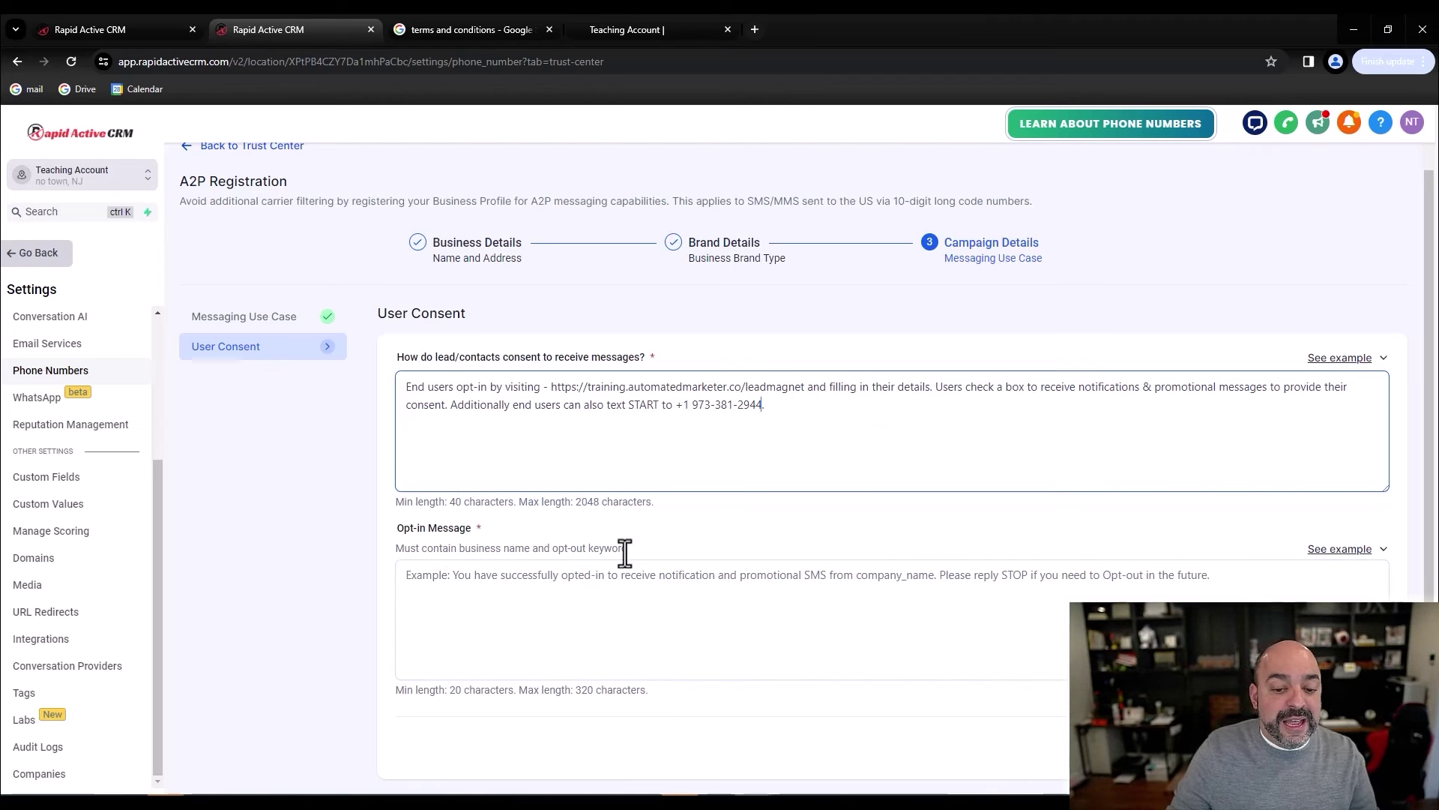
{"action": "left_click", "coordinate": [62, 28]}
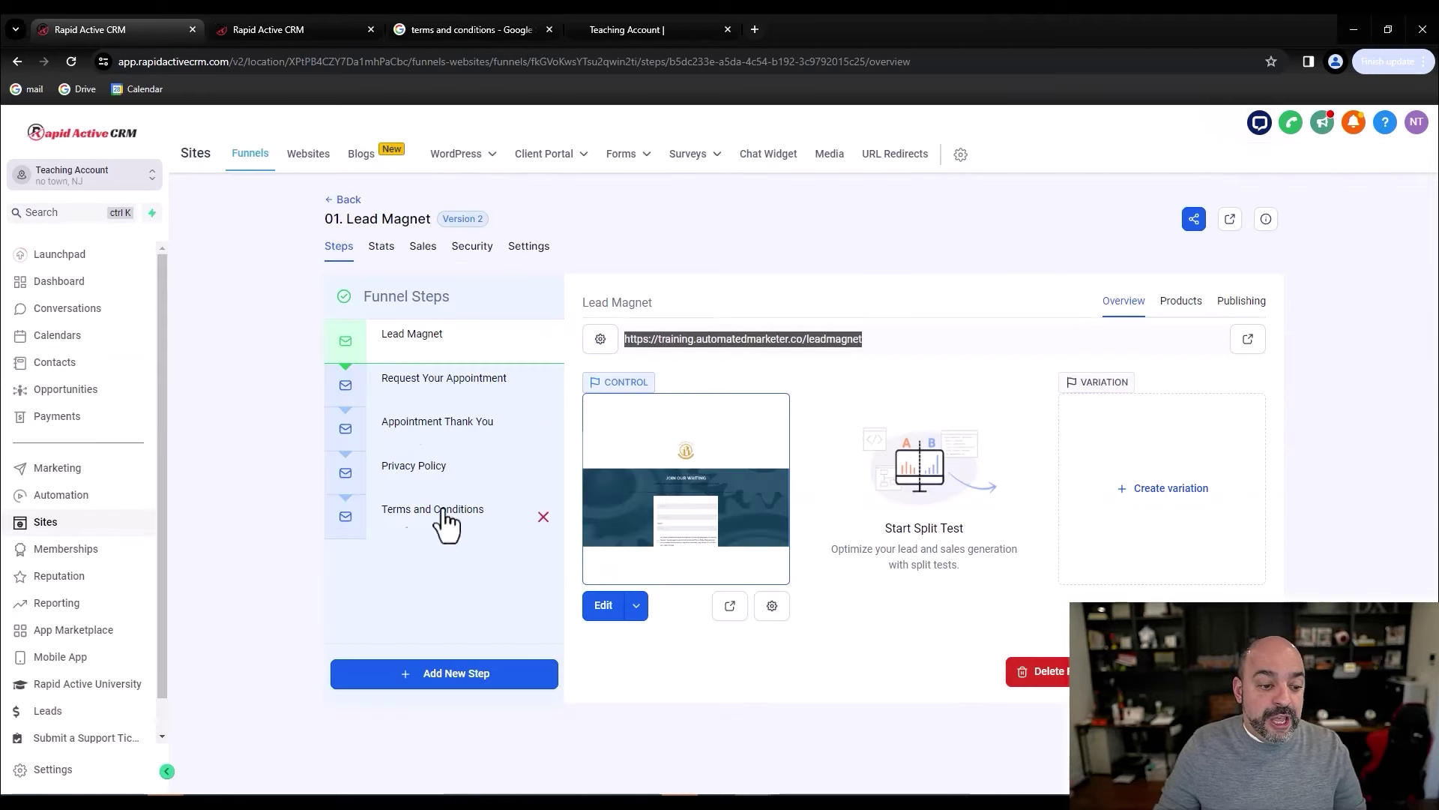
{"action": "left_click", "coordinate": [110, 499]}
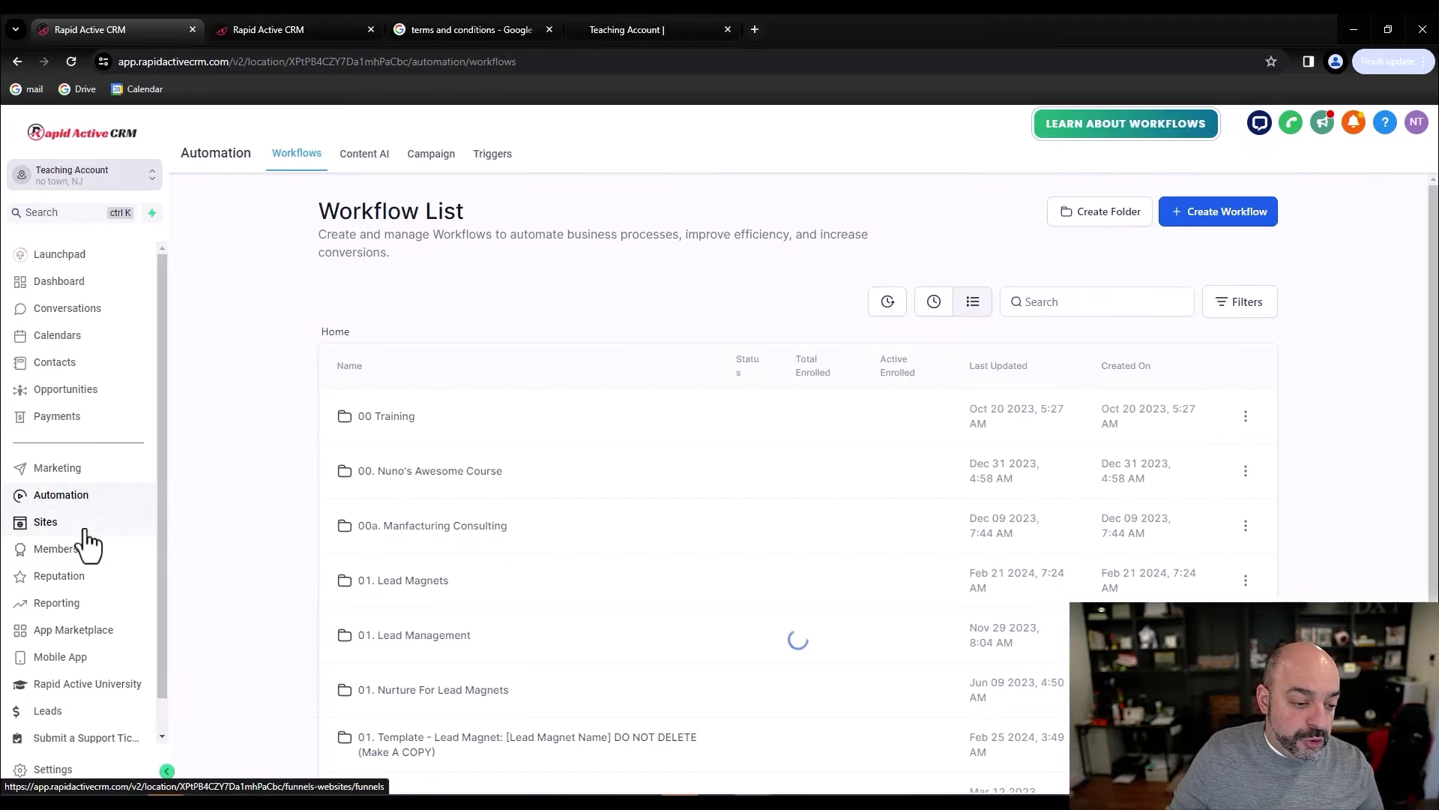
{"action": "scroll", "coordinate": [548, 559], "scroll_direction": "down", "scroll_amount": 10}
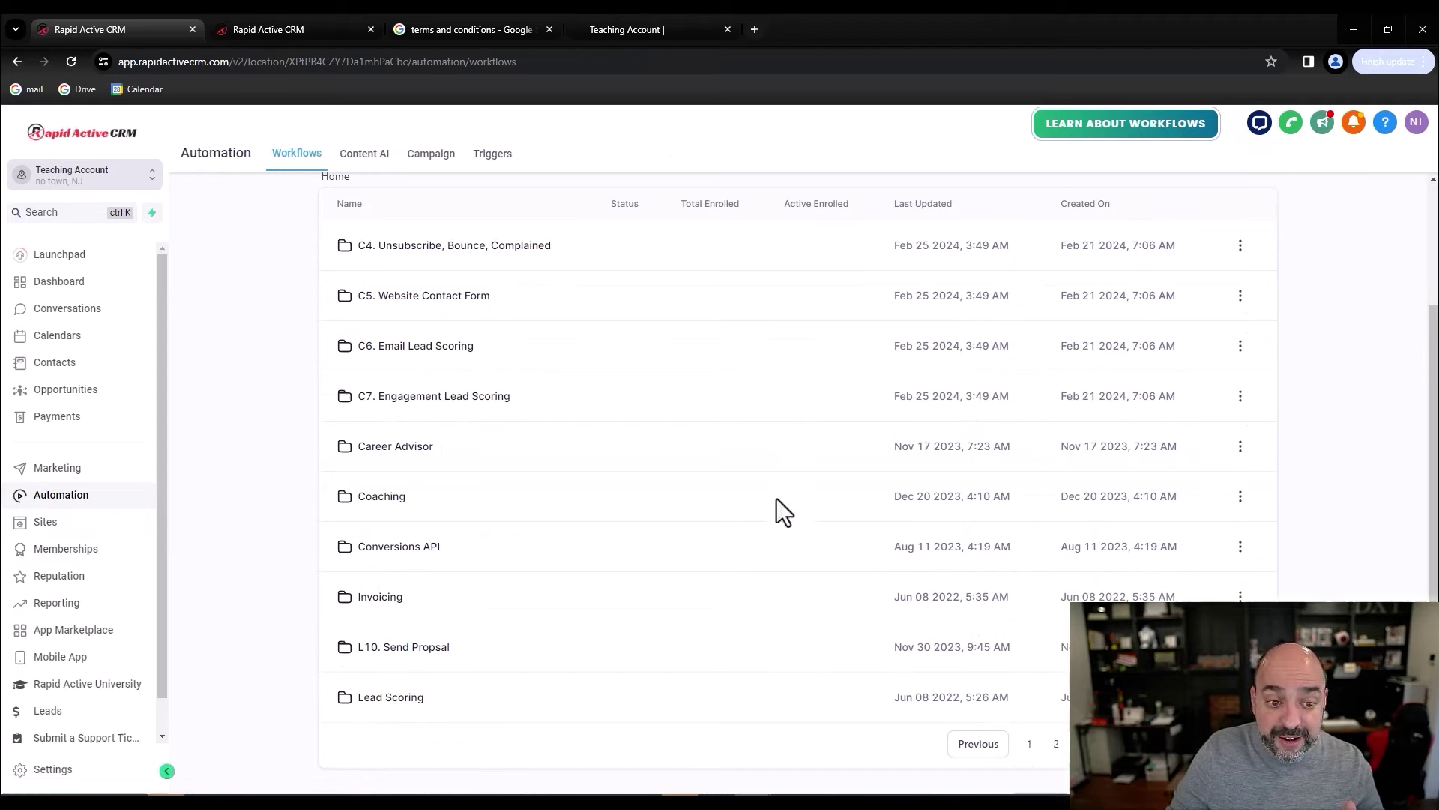
{"action": "left_click", "coordinate": [1056, 745]}
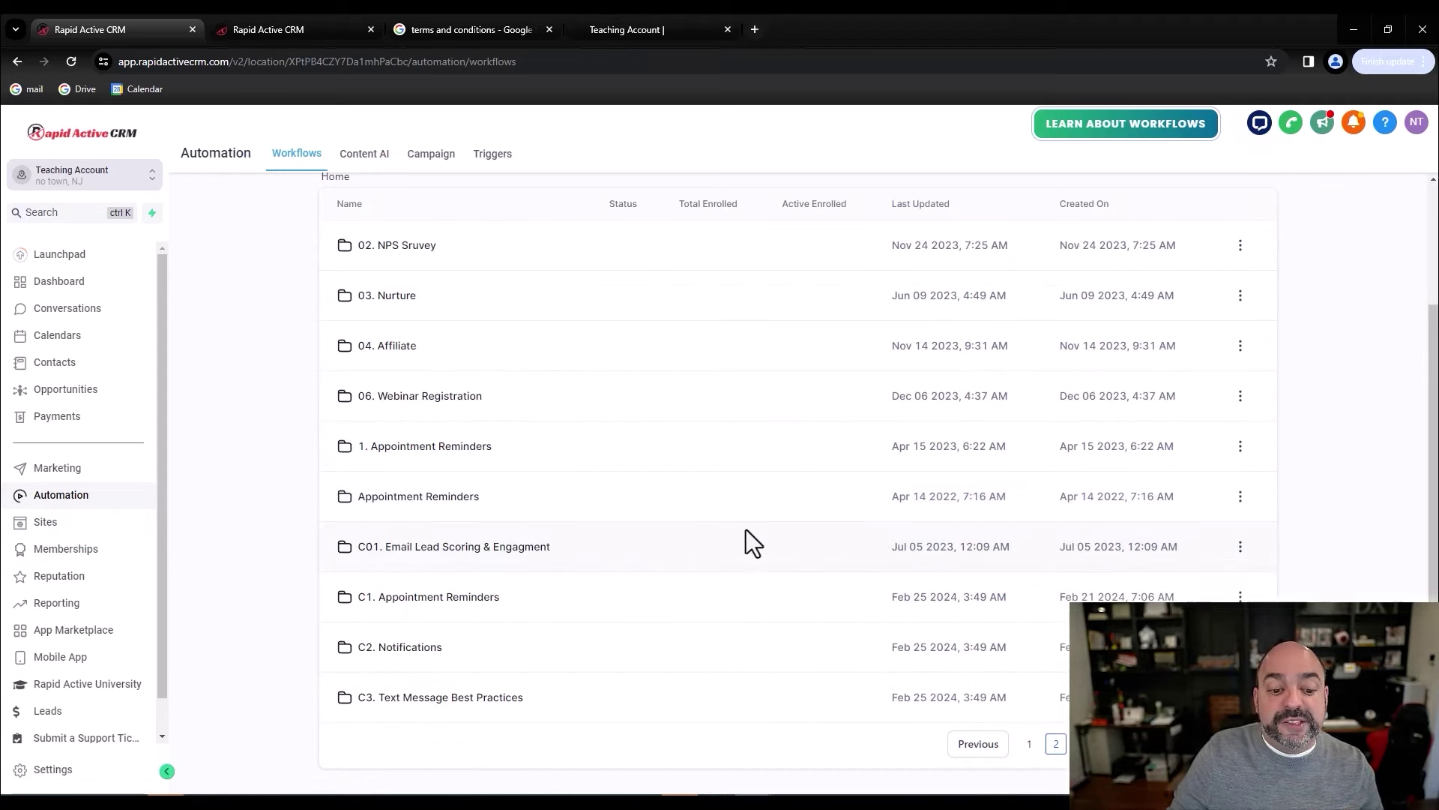
{"action": "left_click", "coordinate": [459, 696]}
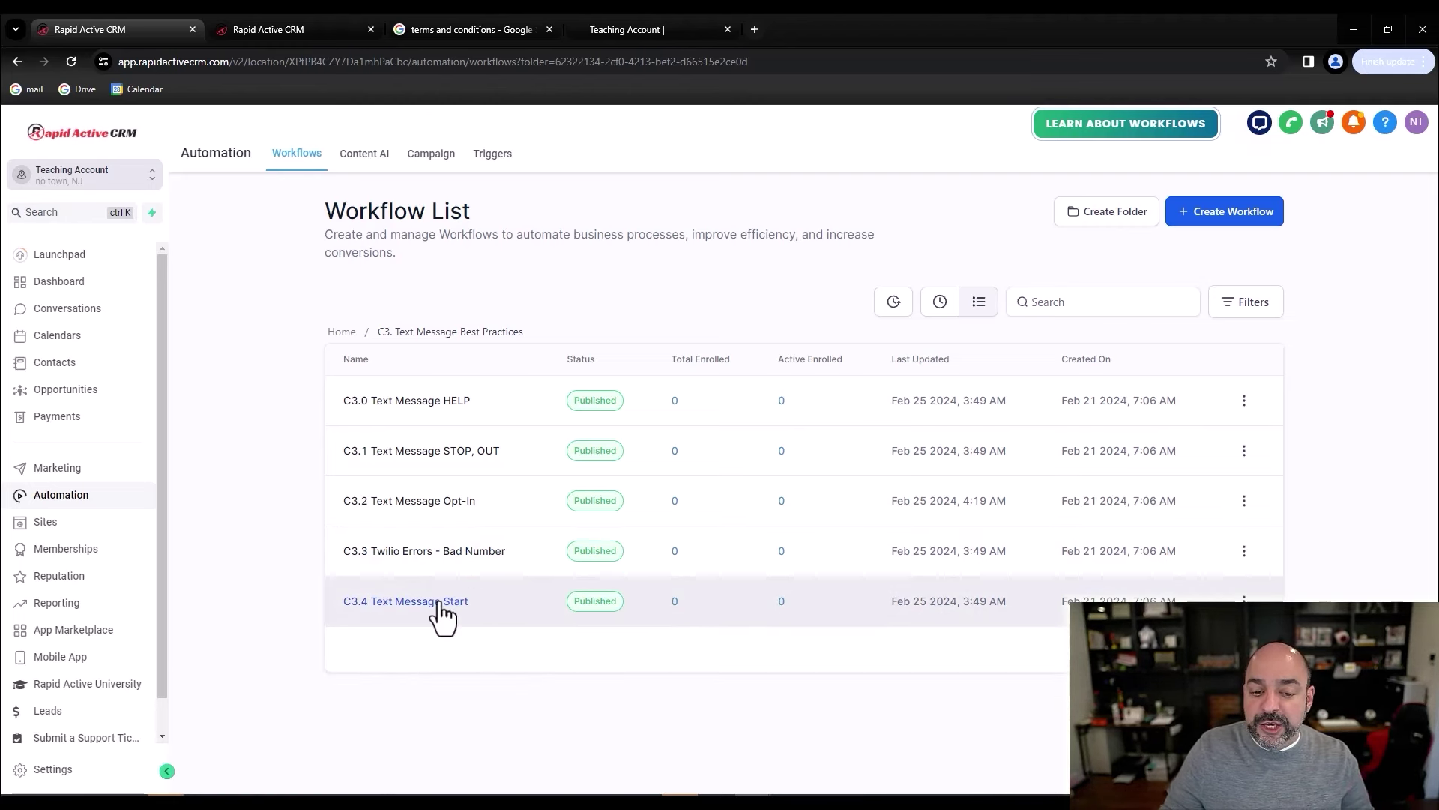
{"action": "left_click", "coordinate": [431, 501]}
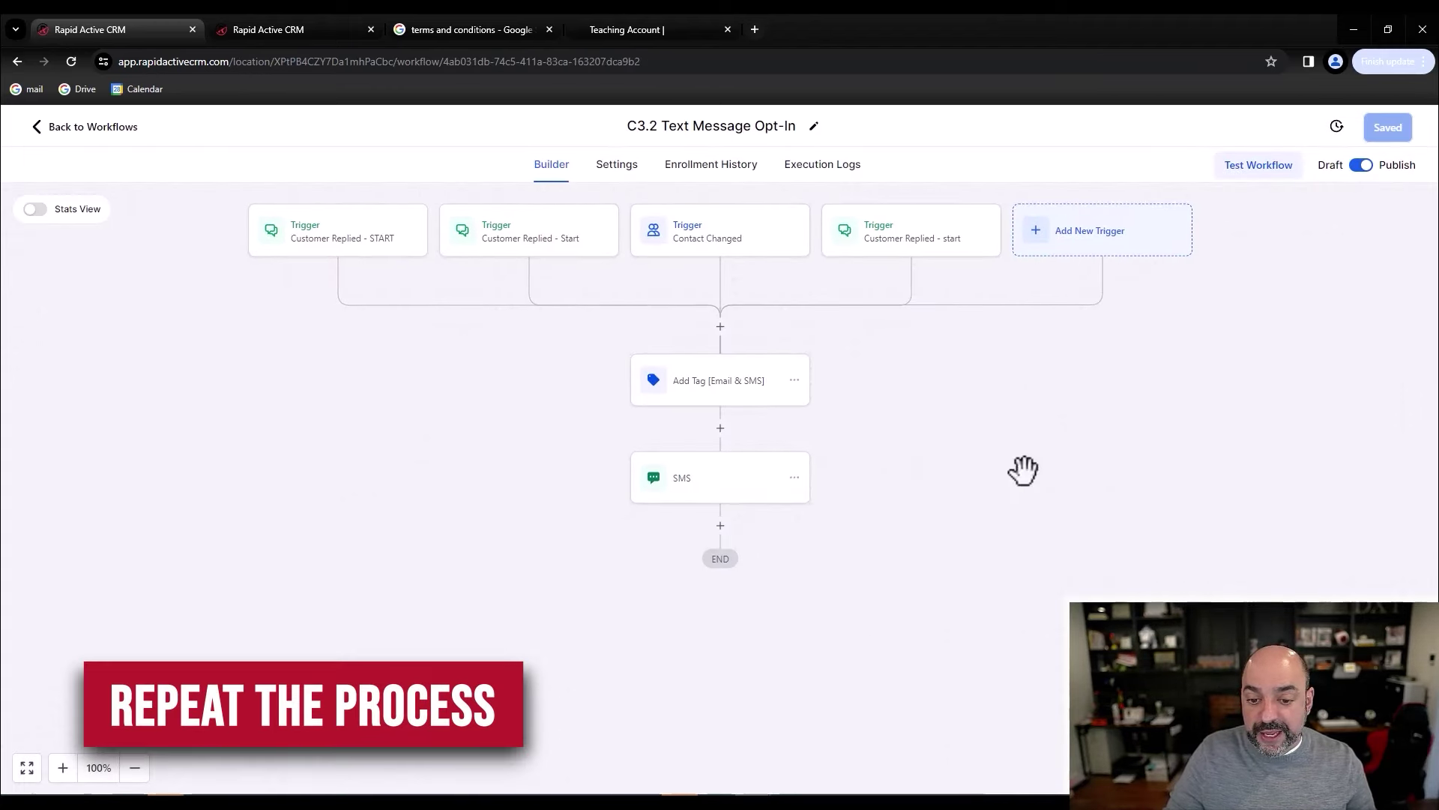
{"action": "left_click", "coordinate": [737, 493]}
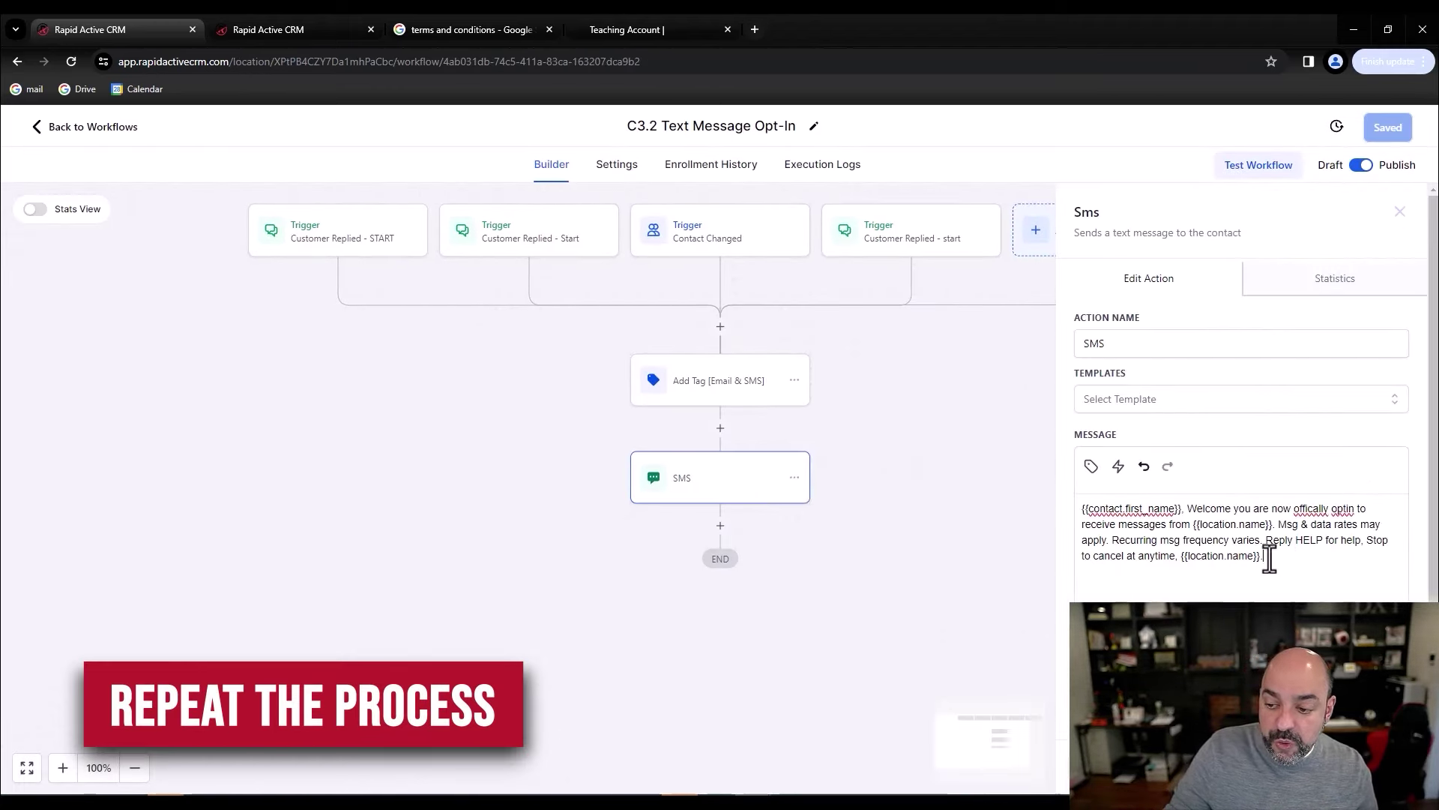
{"action": "left_click_drag", "start_coordinate": [1269, 558], "coordinate": [1040, 506]}
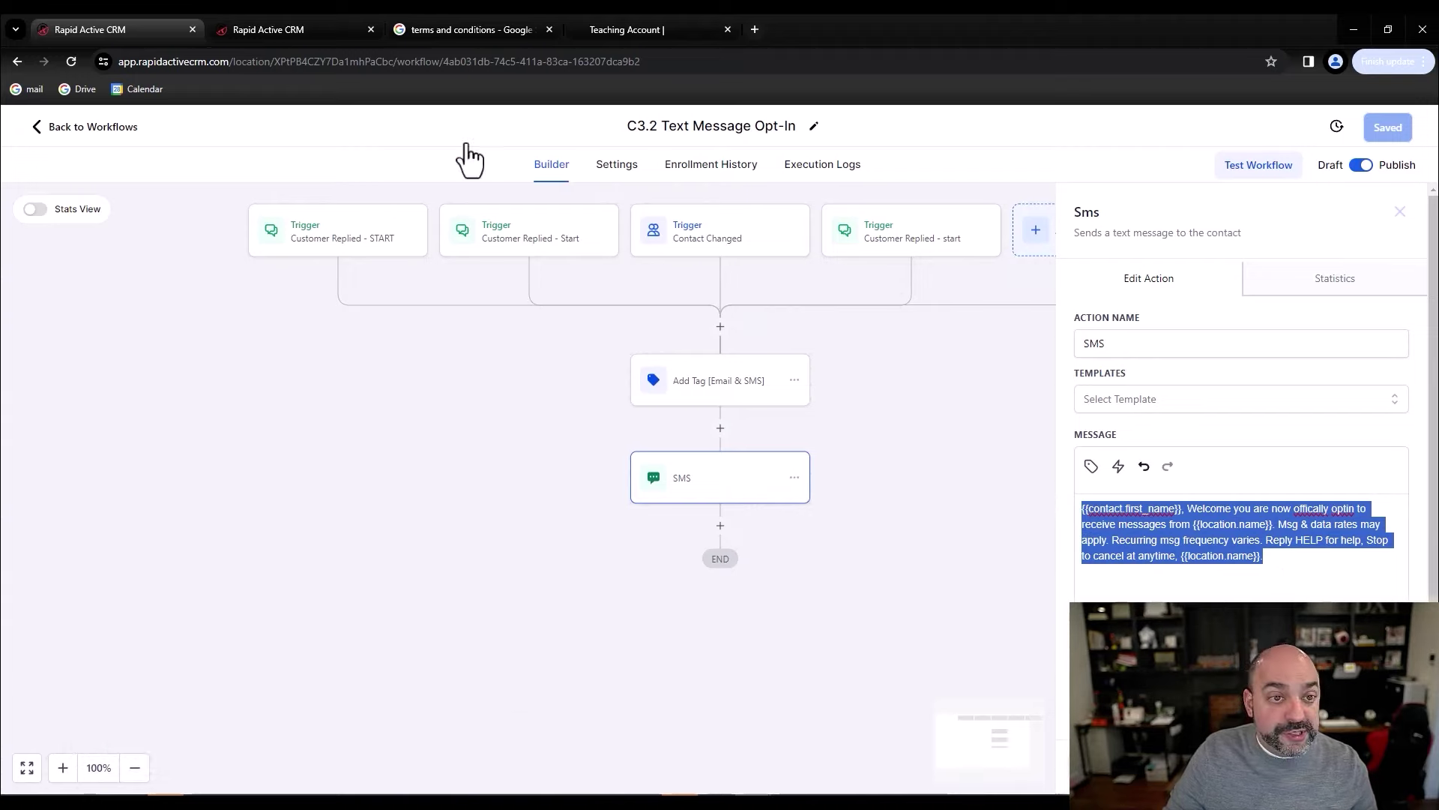
{"action": "left_click", "coordinate": [304, 30]}
{"action": "left_click", "coordinate": [960, 582]}
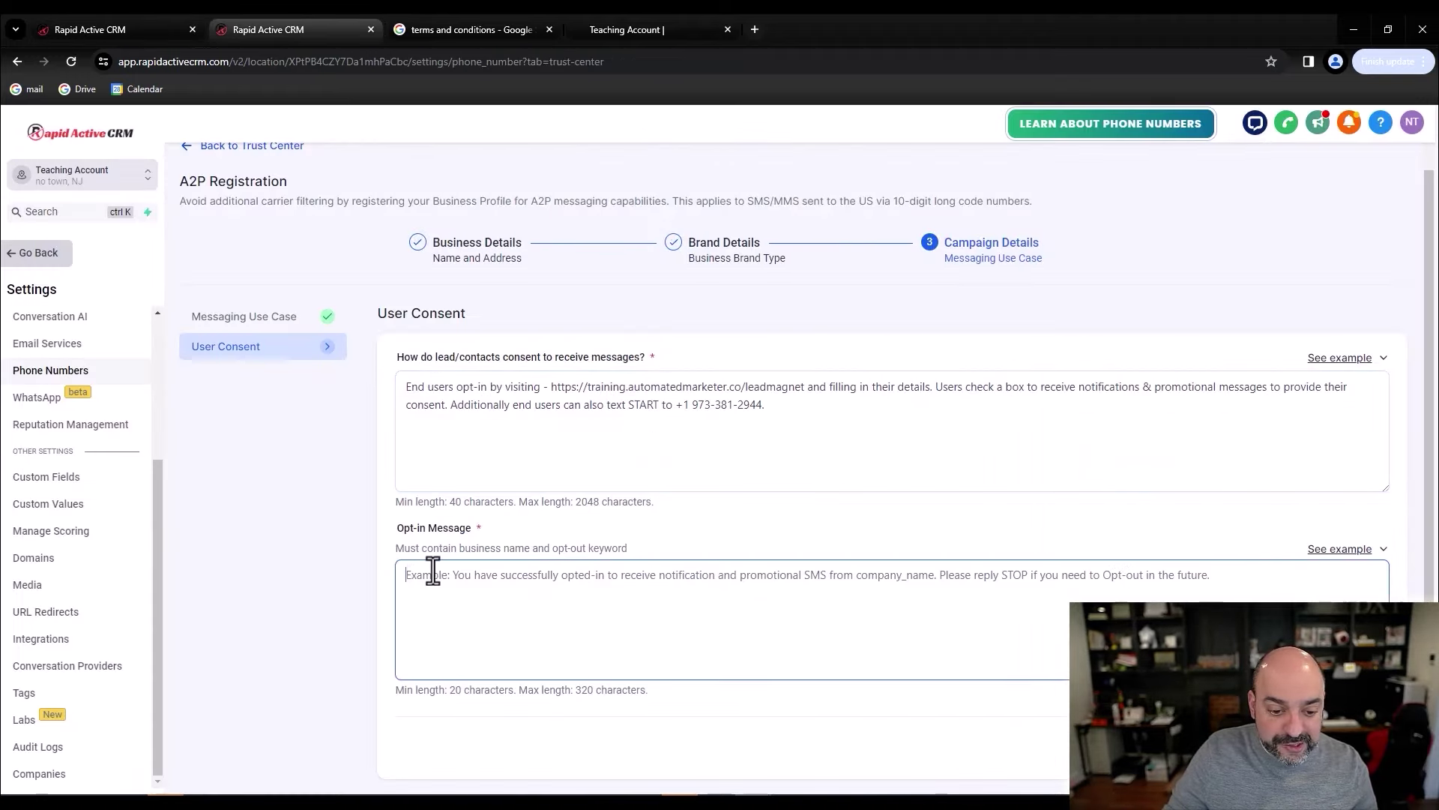
Paste the welcome SMS into Opt-in Message and replace {{contact.first_name}} with a sample first name.
{"action": "right_click", "coordinate": [409, 579]}
{"action": "left_click", "coordinate": [465, 585]}
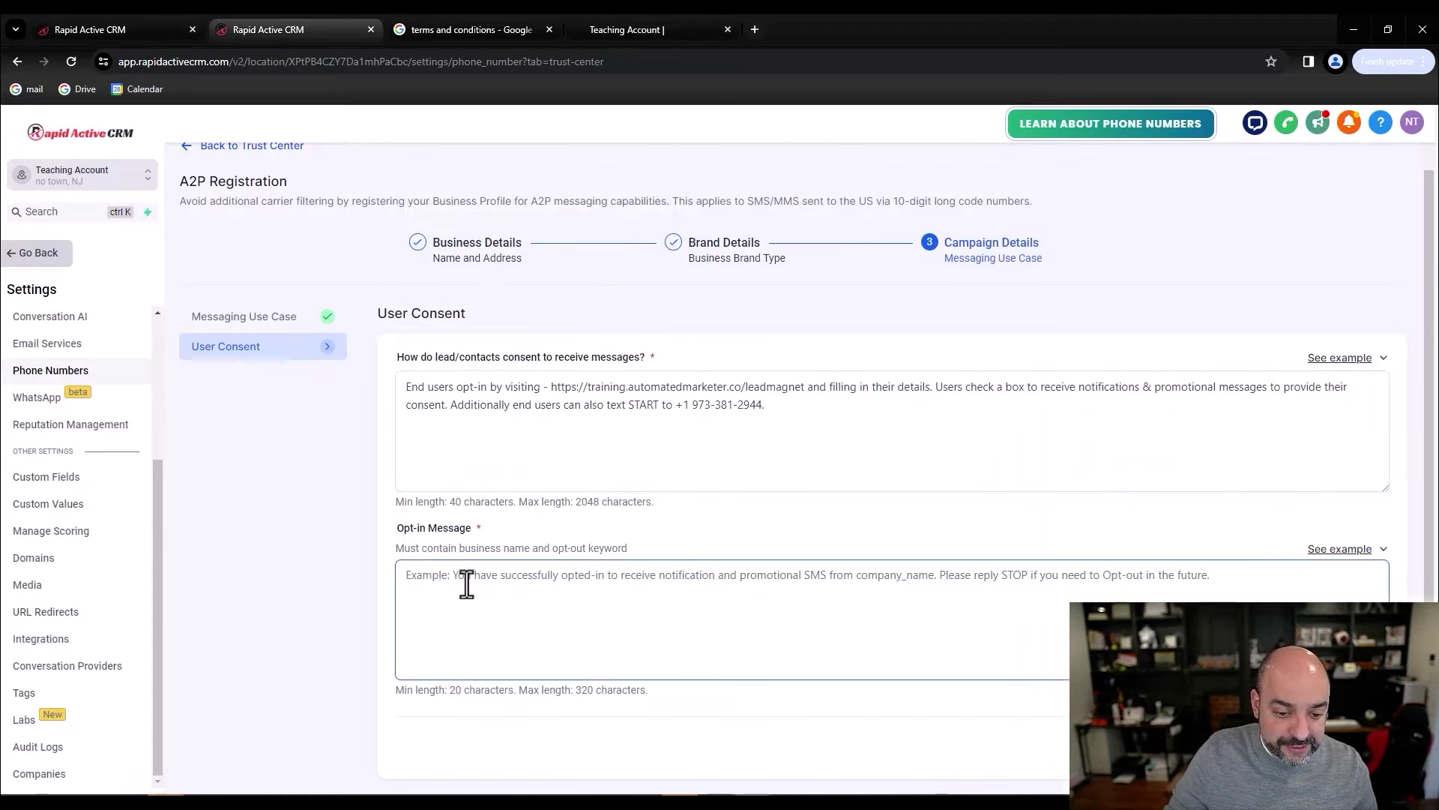
{"action": "key", "text": "ctrl+v"}
{"action": "double_click", "coordinate": [536, 572]}
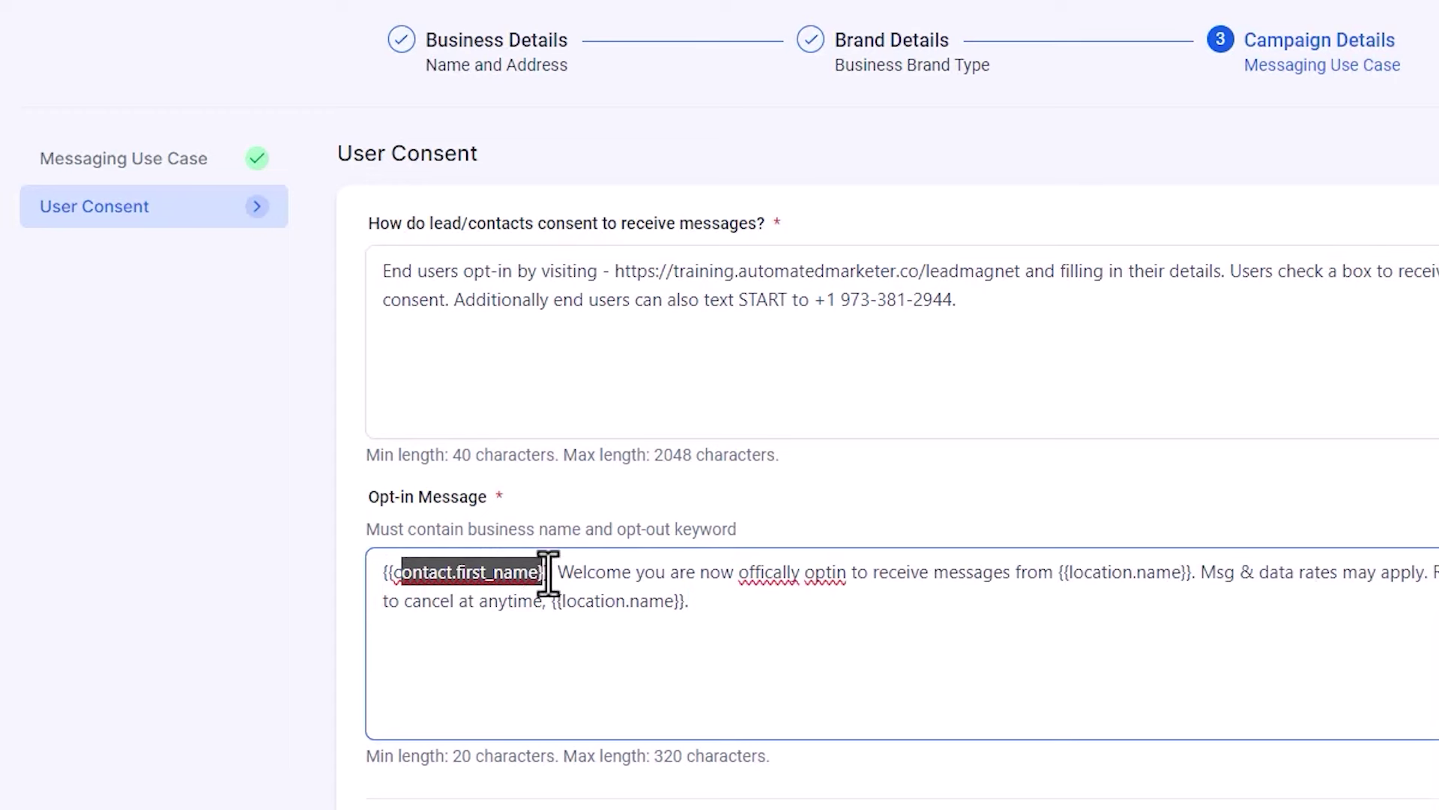
{"action": "left_click_drag", "start_coordinate": [548, 572], "coordinate": [296, 573]}
{"action": "type", "text": "John"}
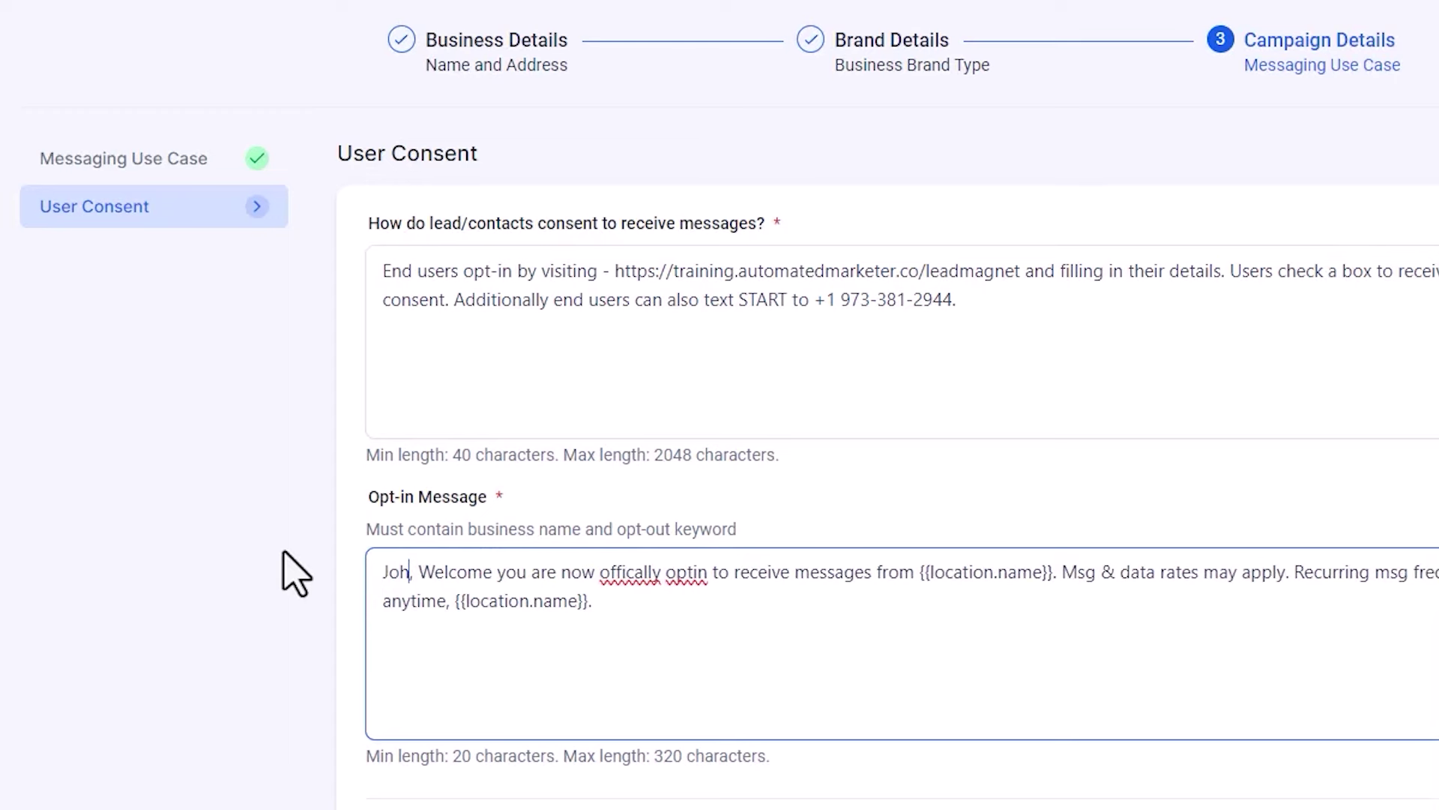
Correct the spelling to 'officially' and replace both {{location.name}} placeholders with the business name.
{"action": "right_click", "coordinate": [642, 574]}
{"action": "left_click", "coordinate": [813, 116]}
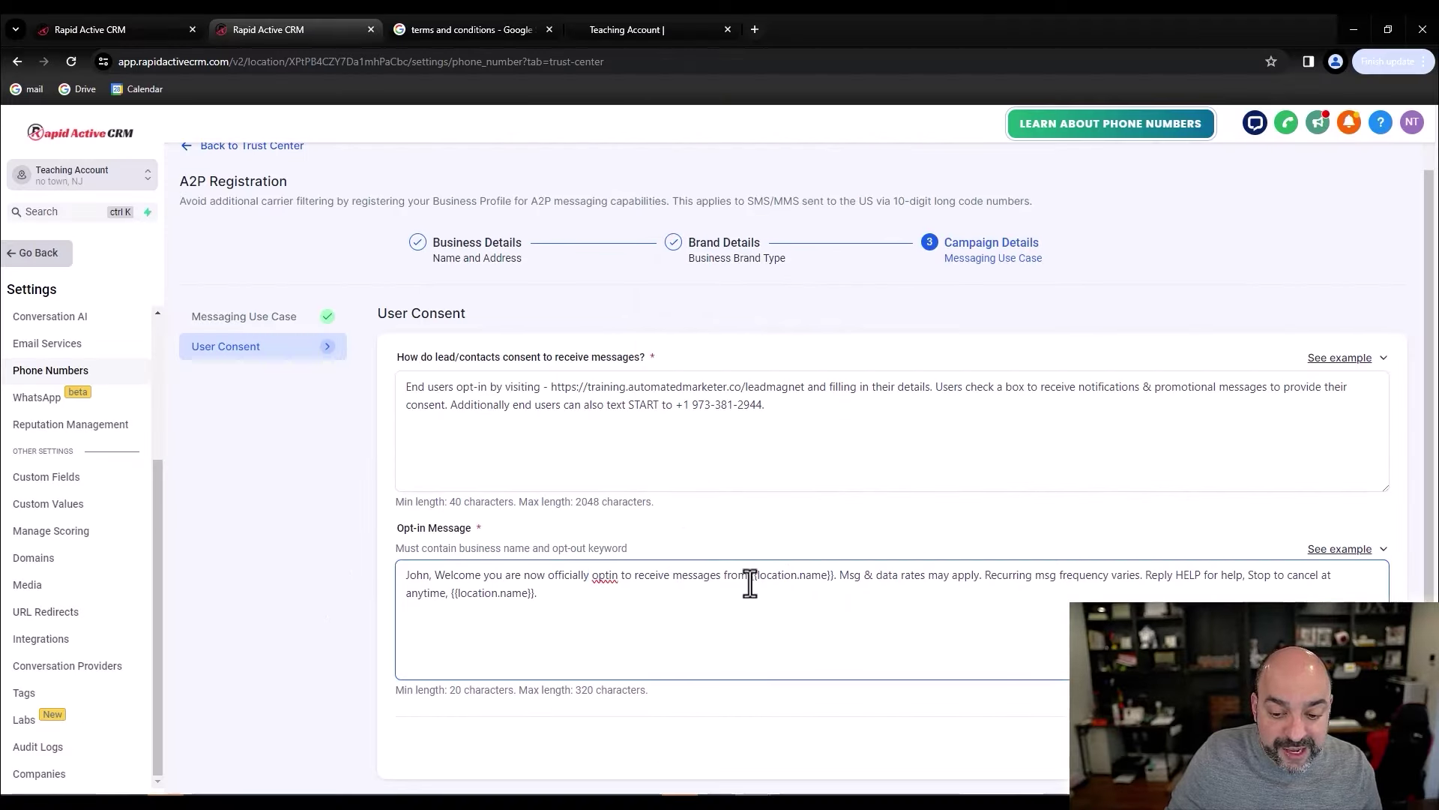
{"action": "left_click_drag", "start_coordinate": [830, 575], "coordinate": [749, 569]}
{"action": "type", "text": "Nume LLC"}
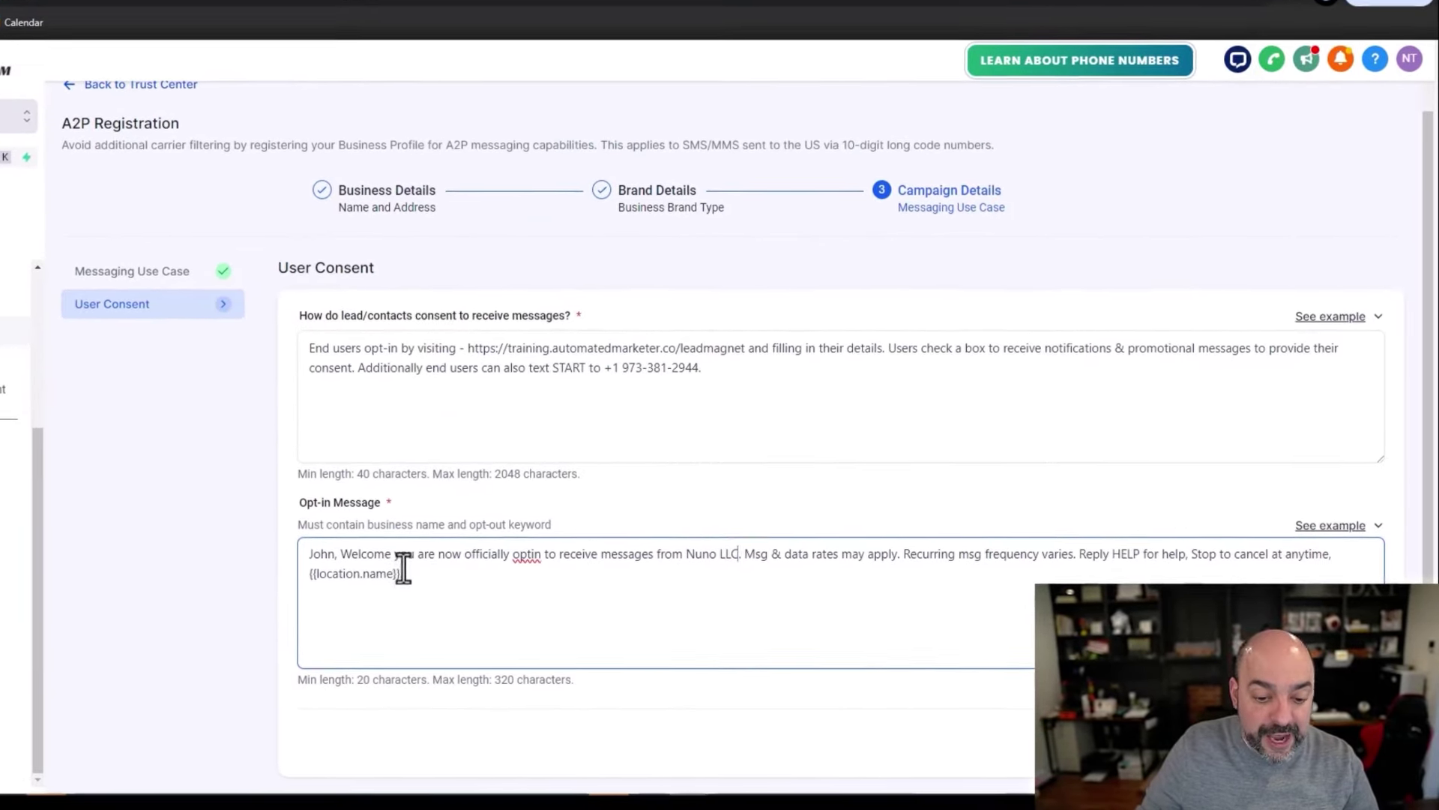
{"action": "left_click_drag", "start_coordinate": [398, 574], "coordinate": [257, 578]}
{"action": "type", "text": "Nu"}
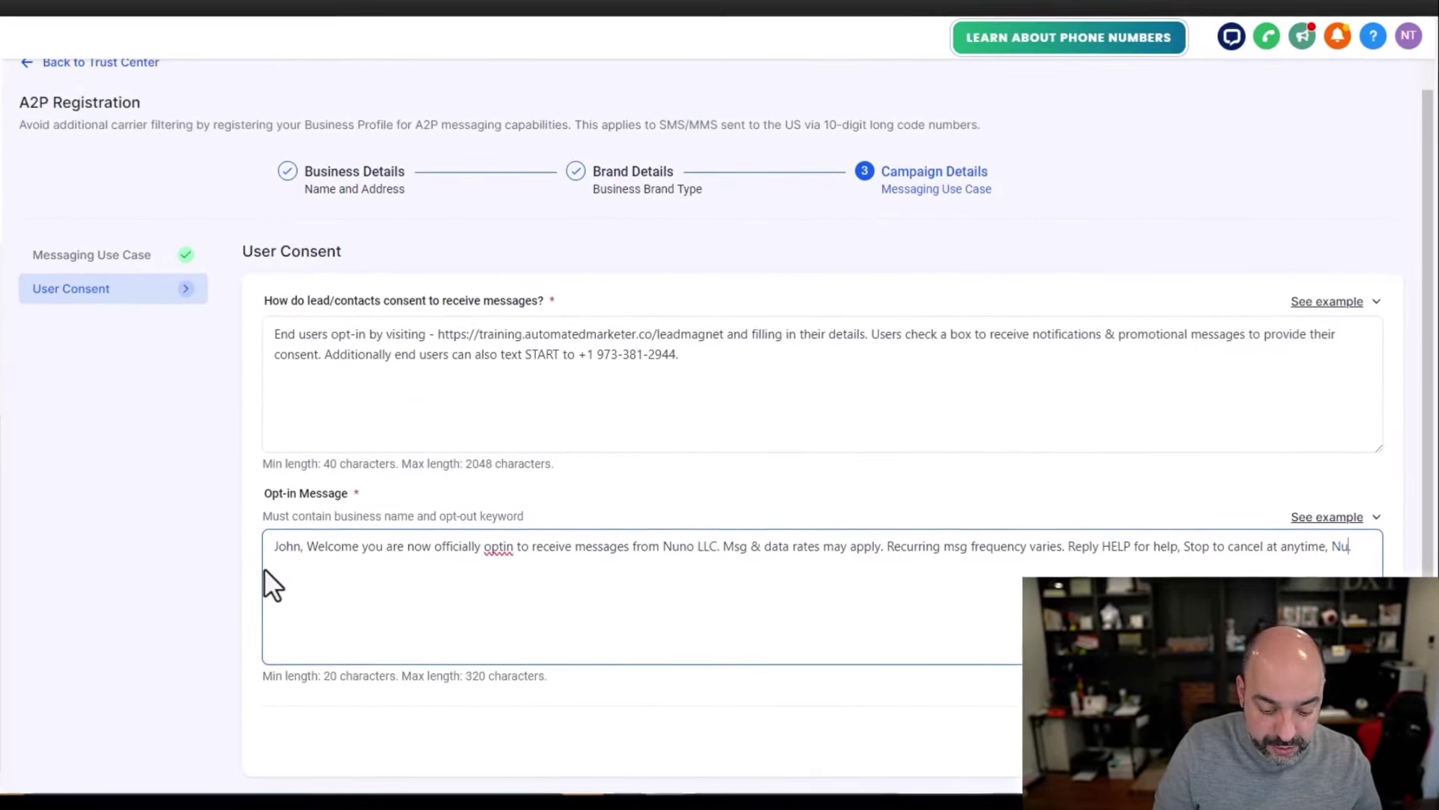
{"action": "type", "text": "no LLC."}
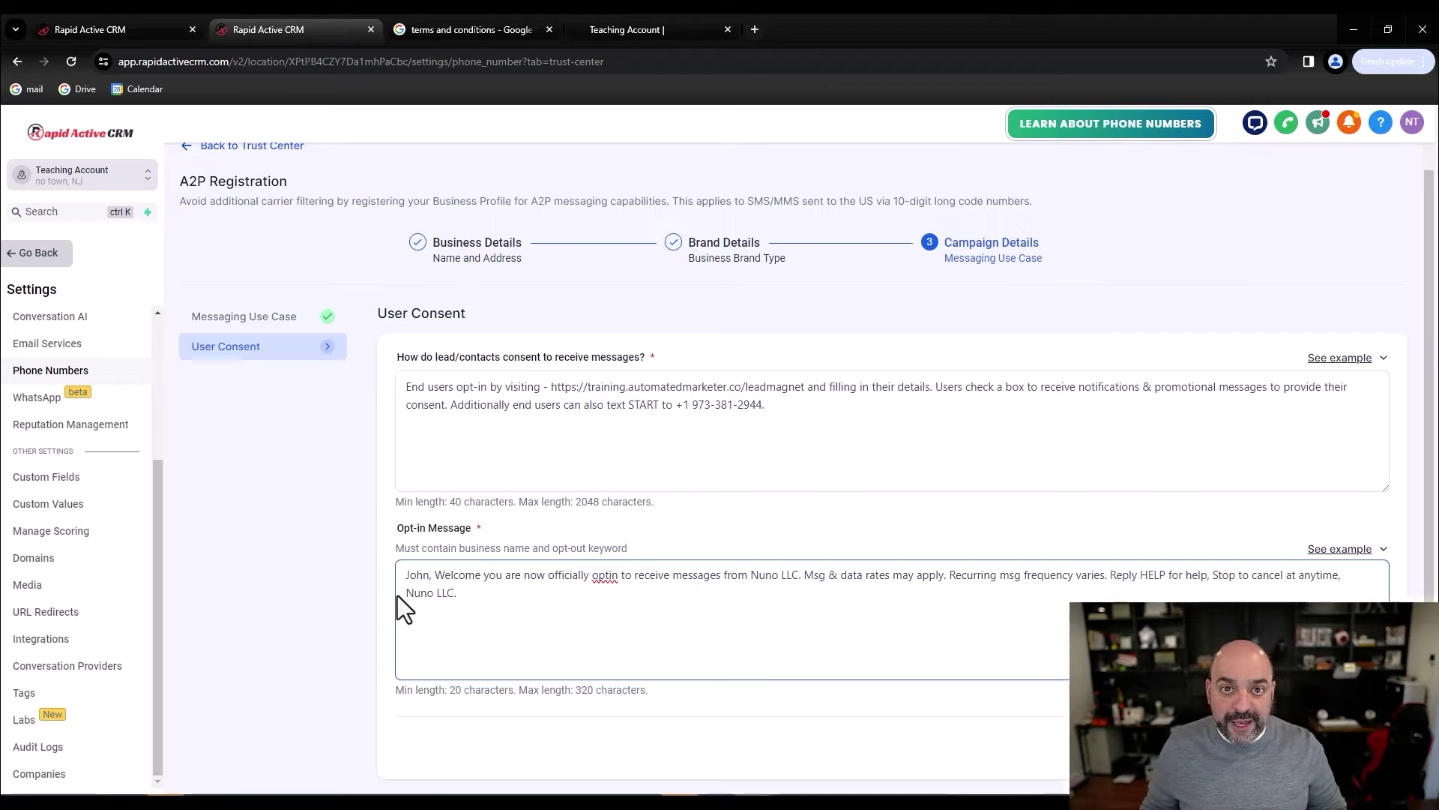